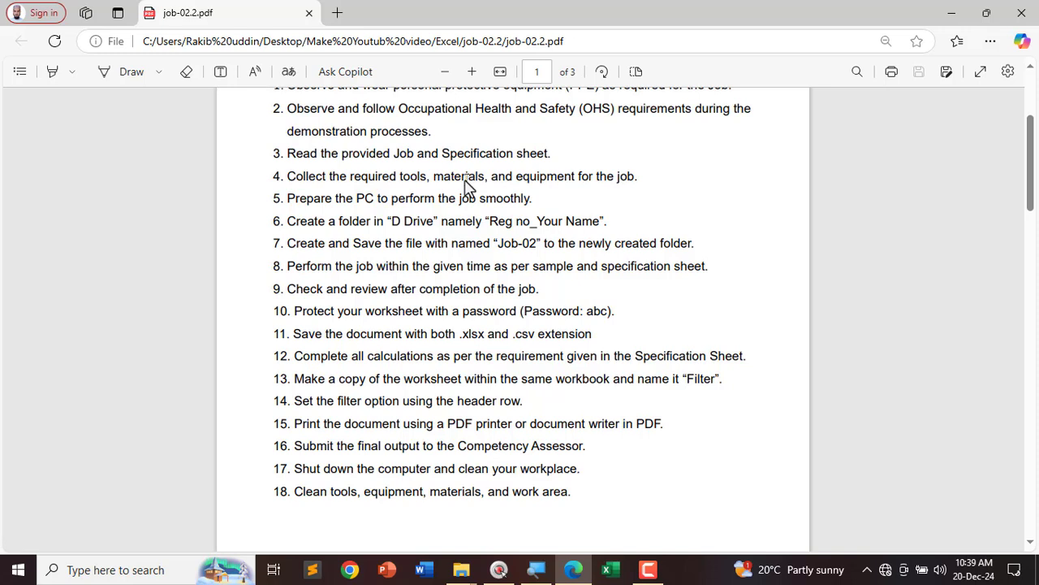
Step: Scroll through the job-02.2 PDF's pages and switch on the Draw pen
scroll(487, 207, up, 3)
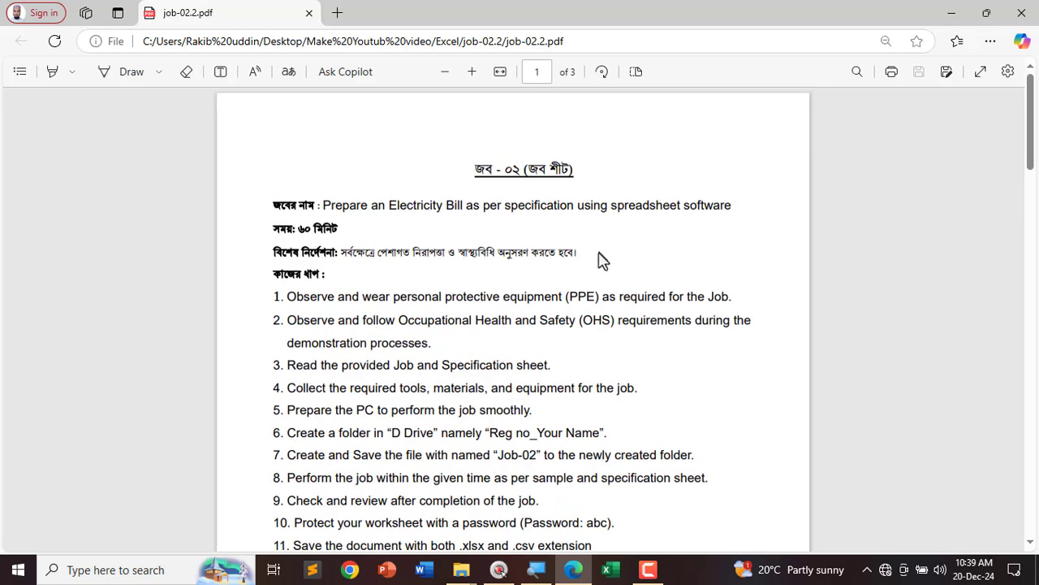
scroll(587, 272, down, 10)
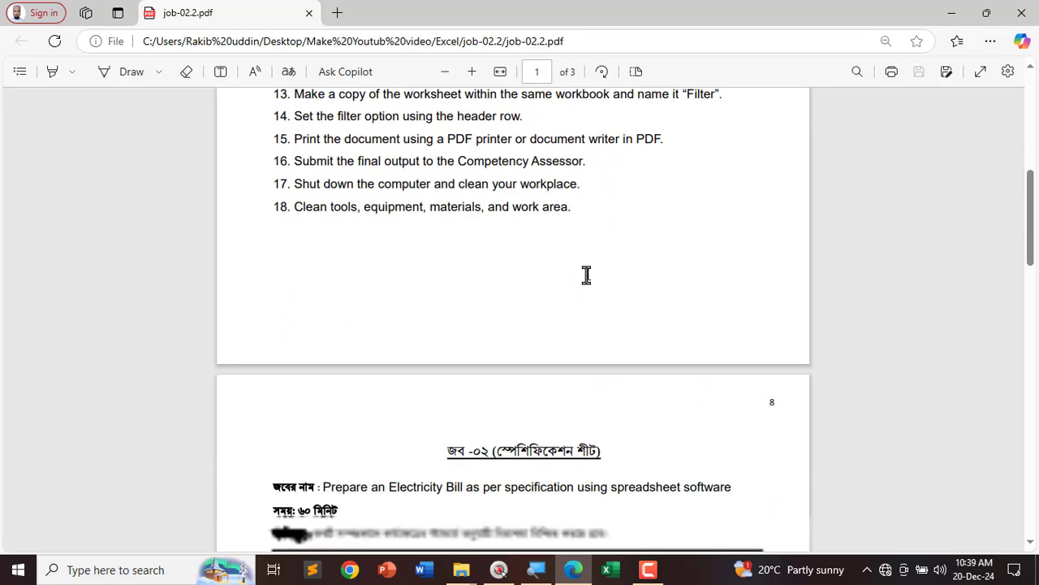
scroll(590, 284, down, 10)
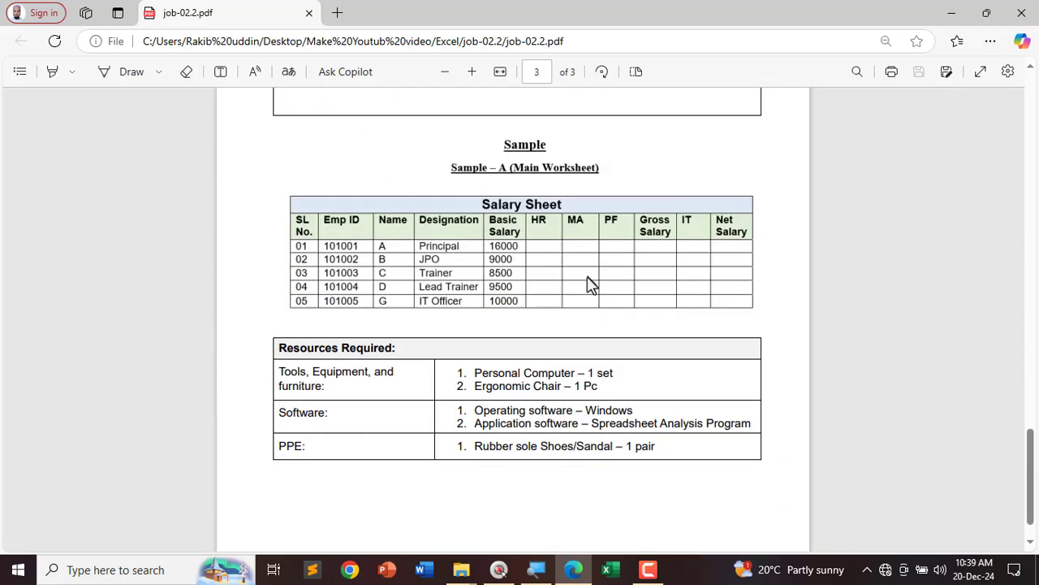
scroll(431, 280, up, 2)
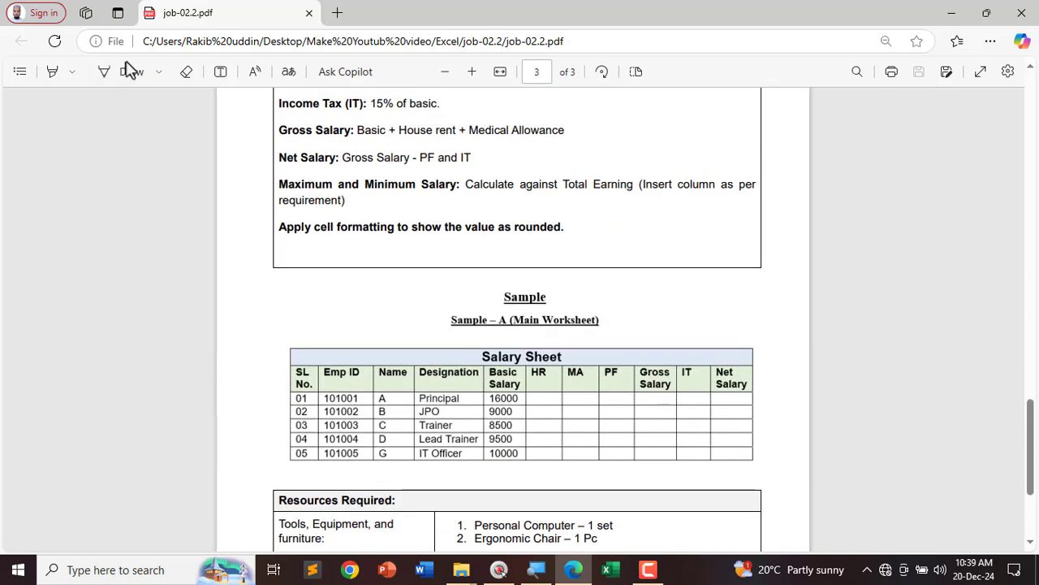
click(129, 71)
Step: Scroll back to page 1's numbered job steps
scroll(592, 300, up, 10)
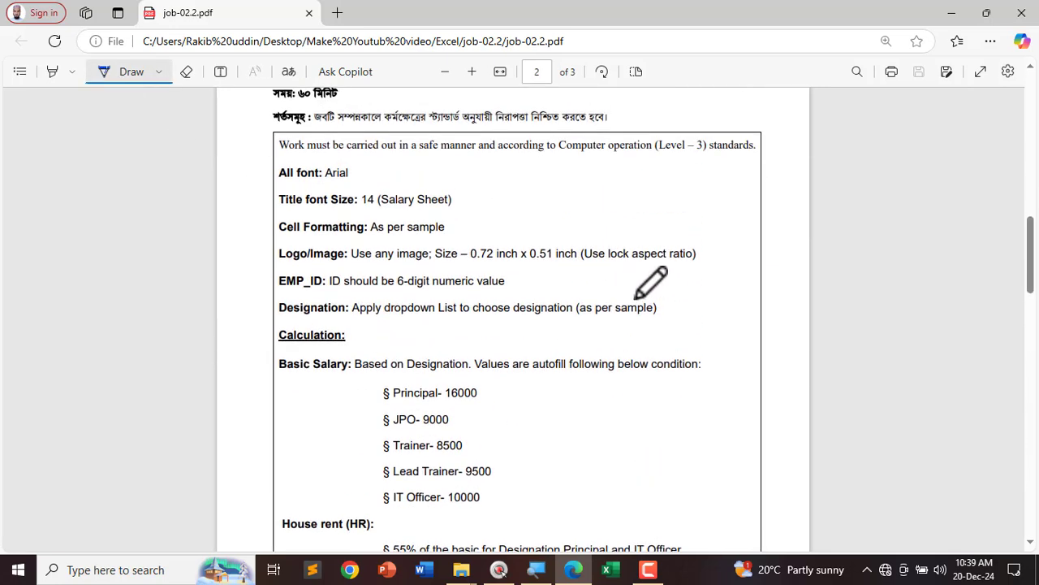
scroll(648, 284, up, 3)
scroll(650, 283, up, 2)
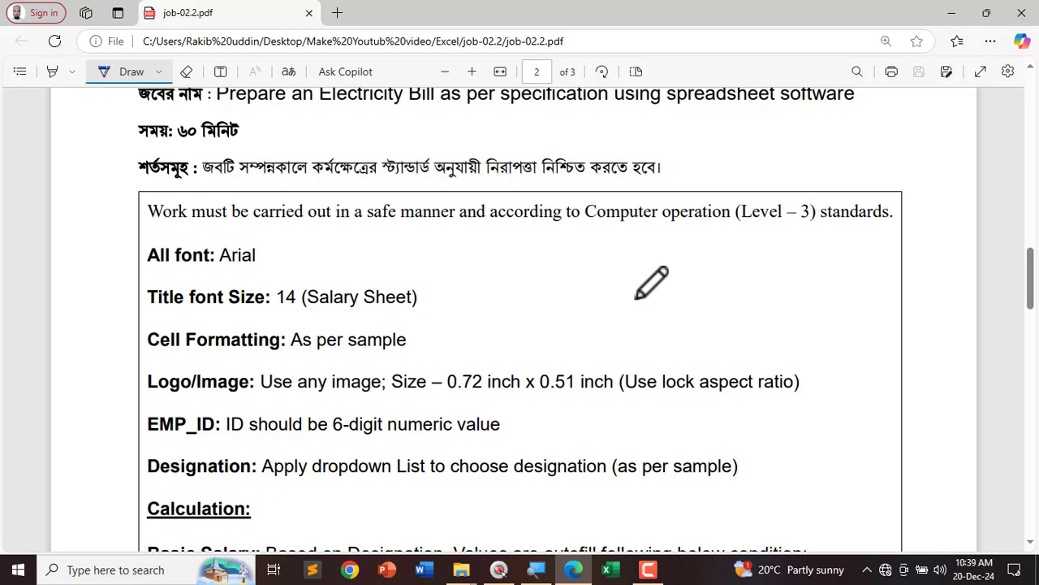
scroll(652, 282, up, 1)
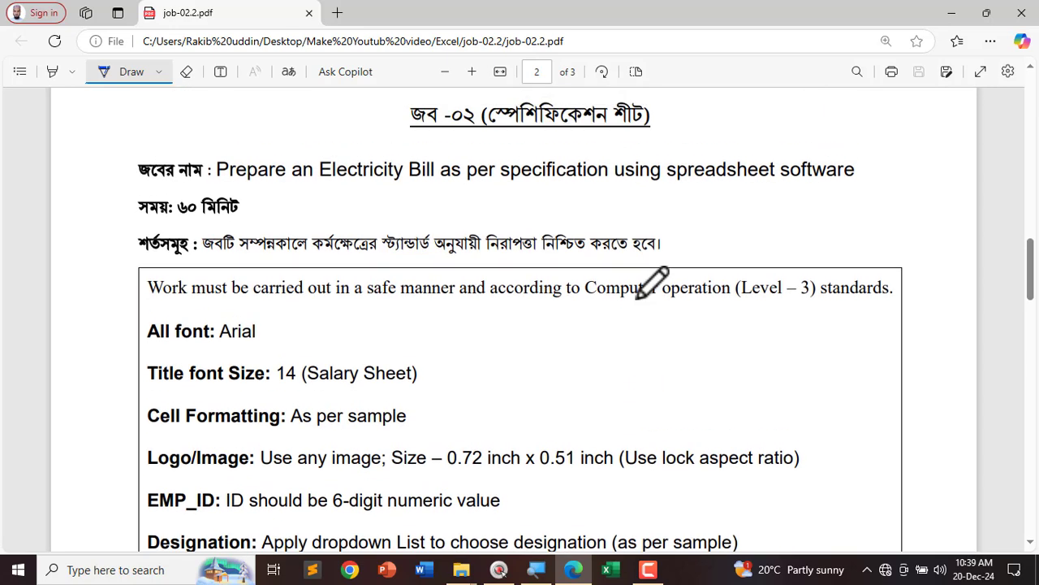
scroll(568, 270, down, 2)
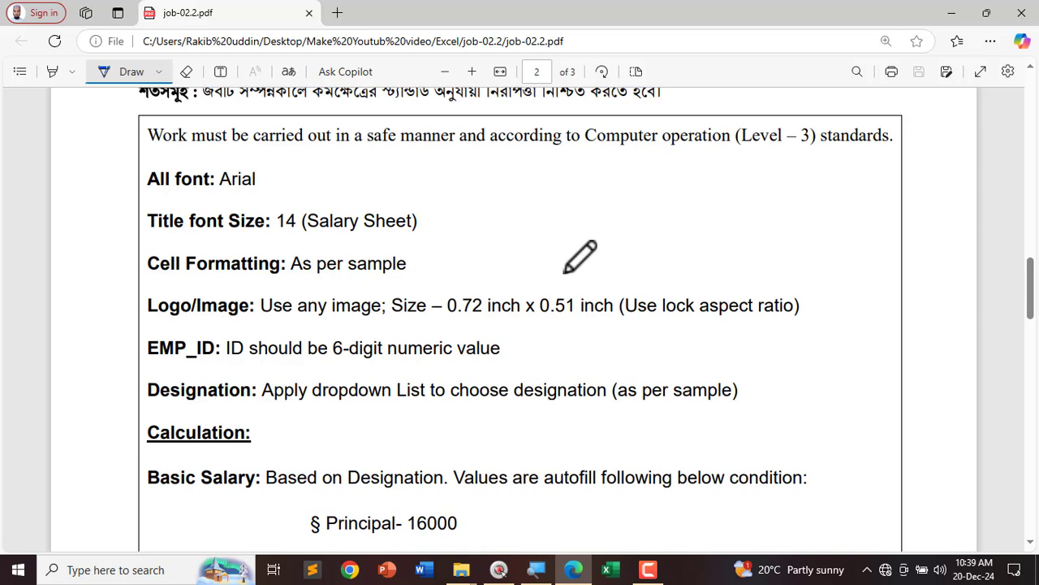
scroll(459, 236, down, 6)
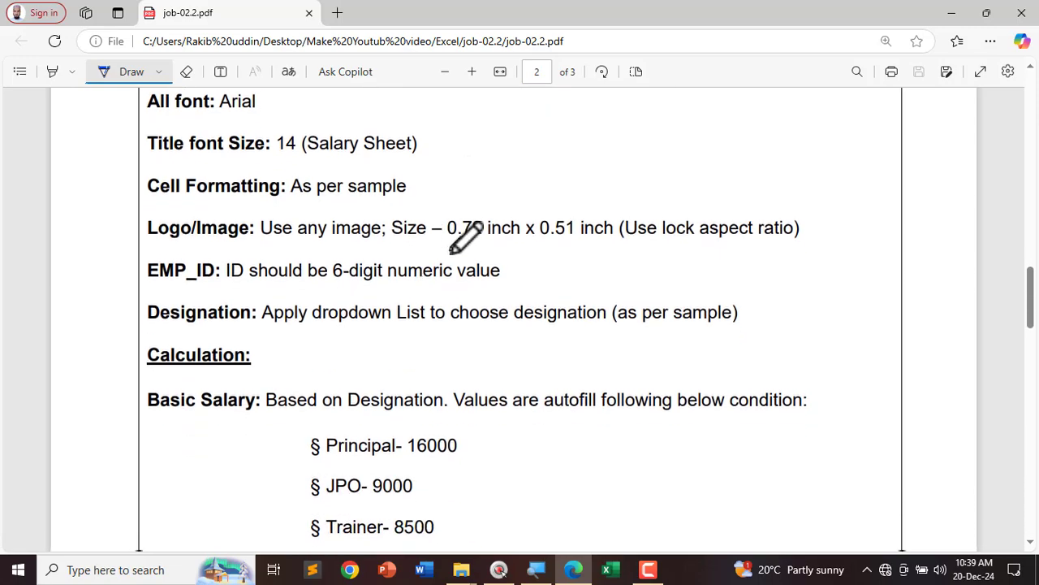
scroll(473, 298, down, 10)
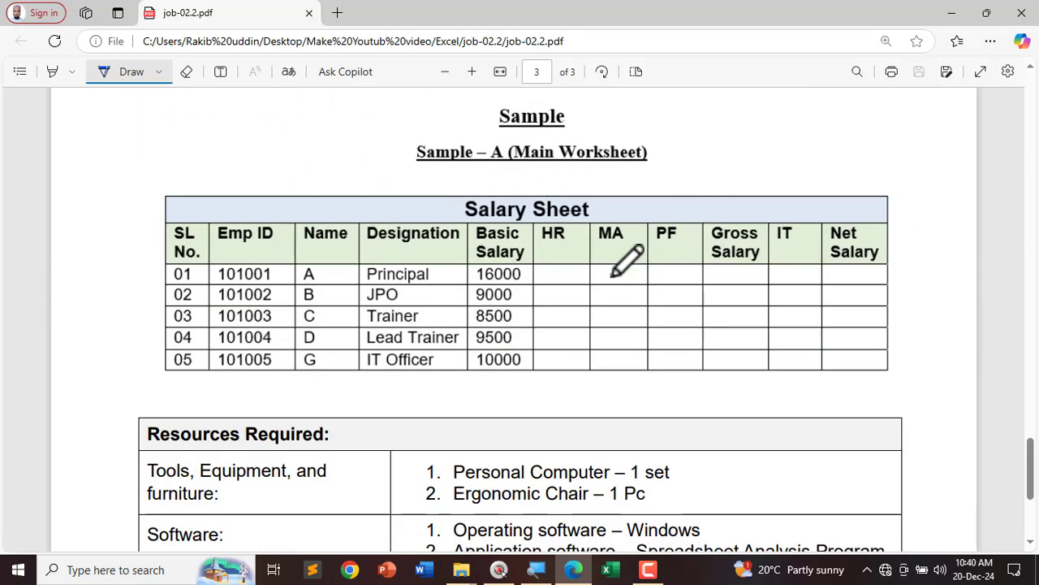
scroll(253, 186, up, 16)
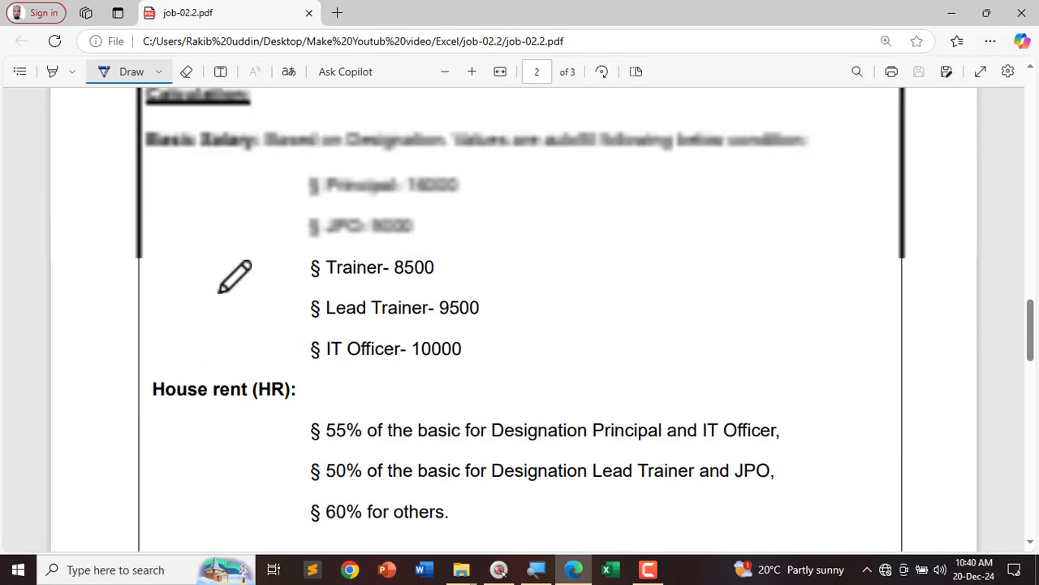
scroll(244, 280, up, 12)
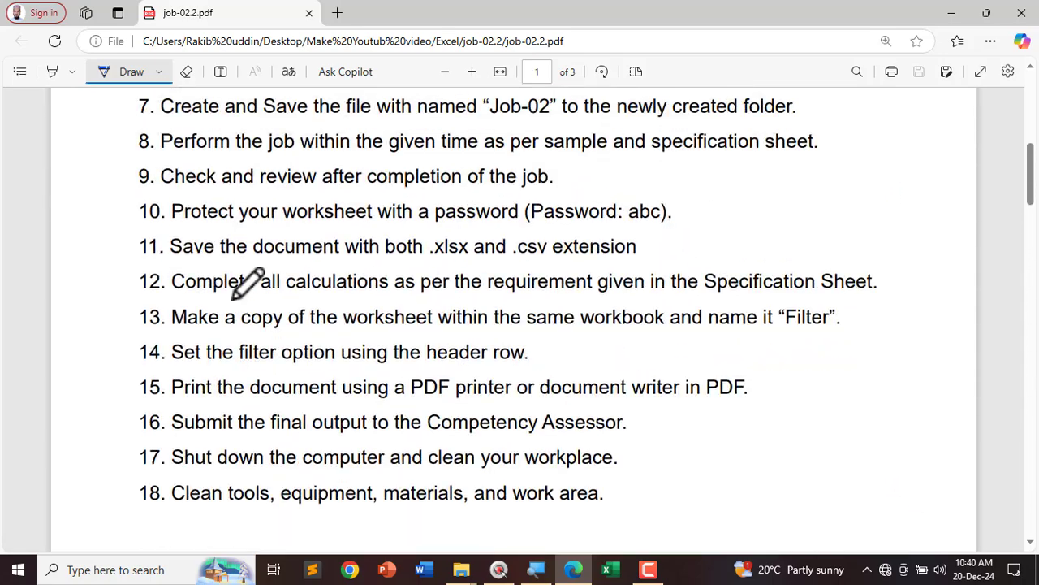
scroll(221, 272, up, 4)
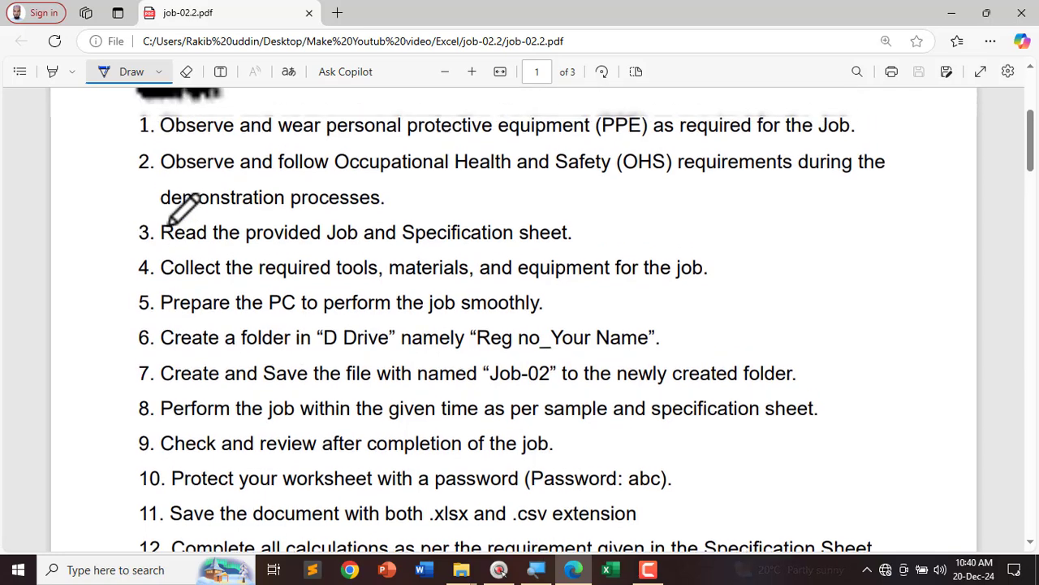
scroll(191, 209, up, 2)
scroll(227, 215, down, 1)
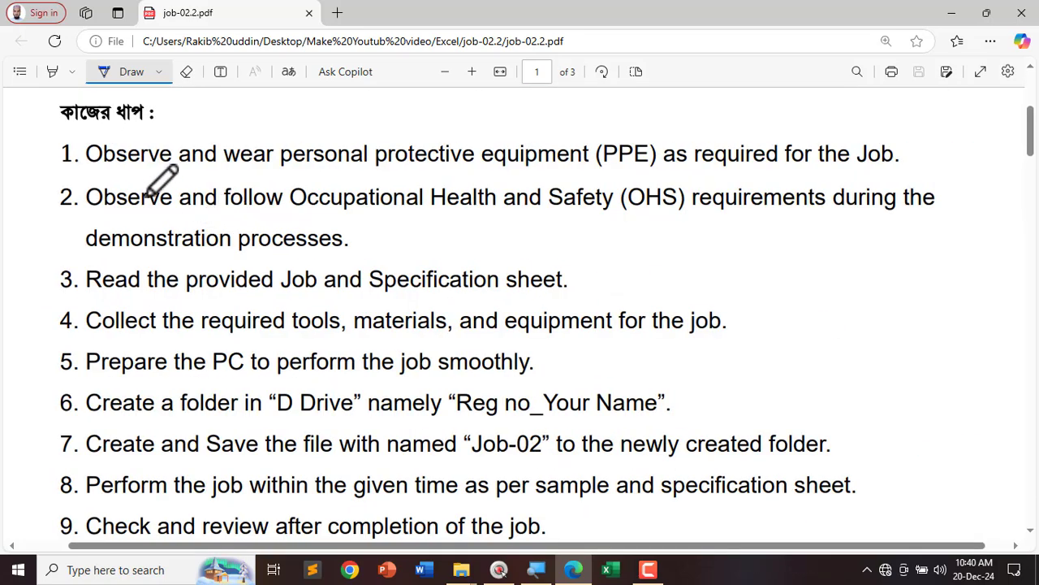
Step: Draw ink check marks beside job steps 1 to 4
mouse_move(40, 148)
mouse_down()
mouse_move(66, 166)
mouse_move(105, 140)
mouse_up()
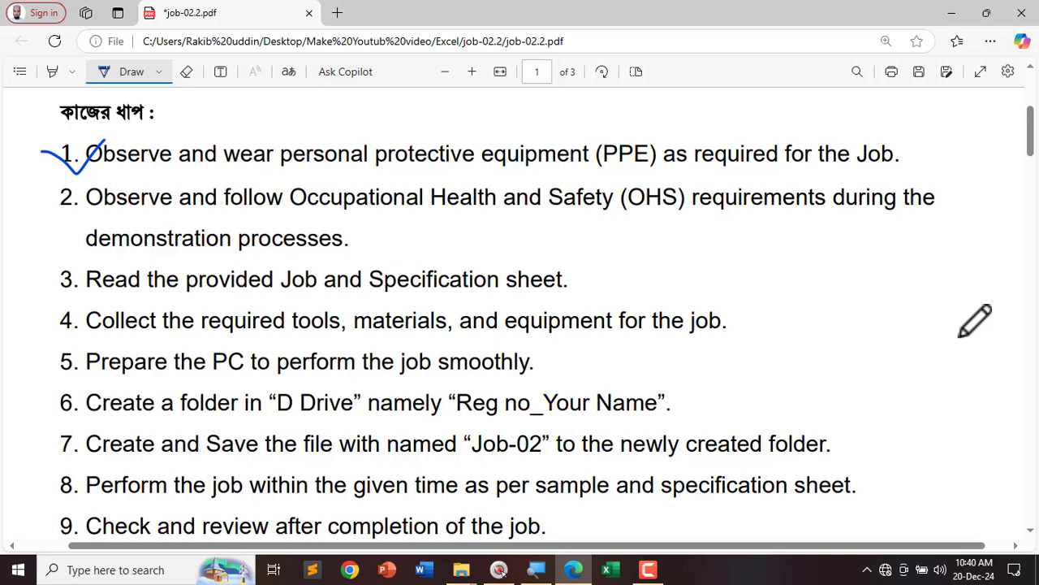
mouse_move(36, 198)
mouse_down()
mouse_move(61, 206)
mouse_move(89, 187)
mouse_up()
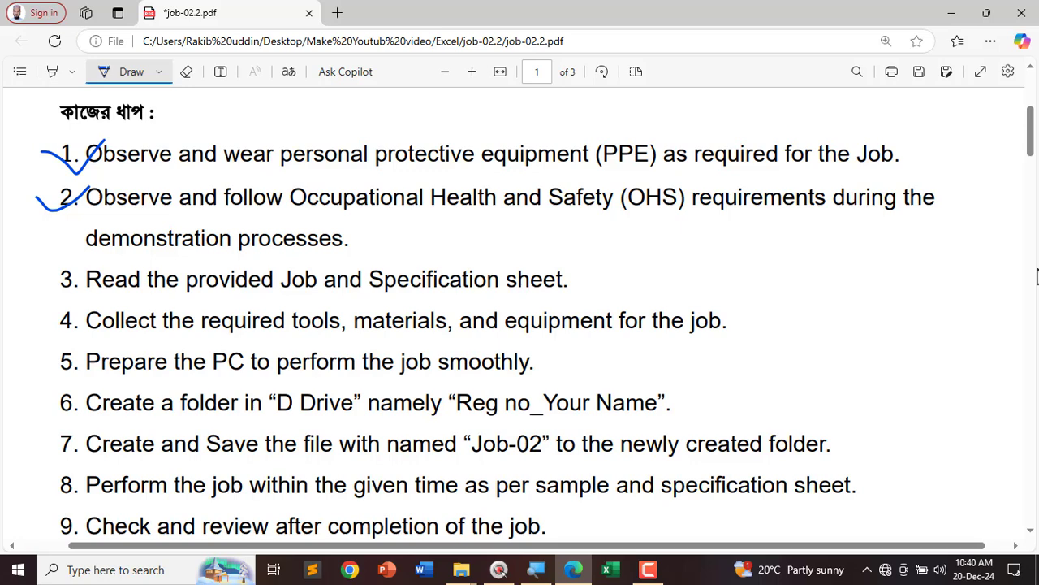
scroll(242, 132, down, 2)
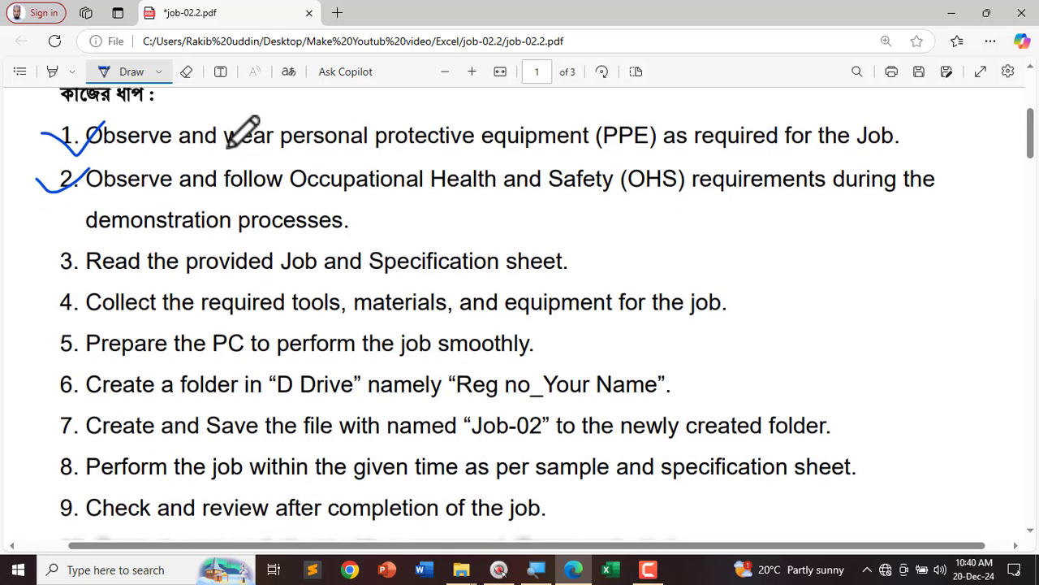
mouse_move(43, 203)
mouse_down()
mouse_move(49, 213)
mouse_move(83, 195)
mouse_up()
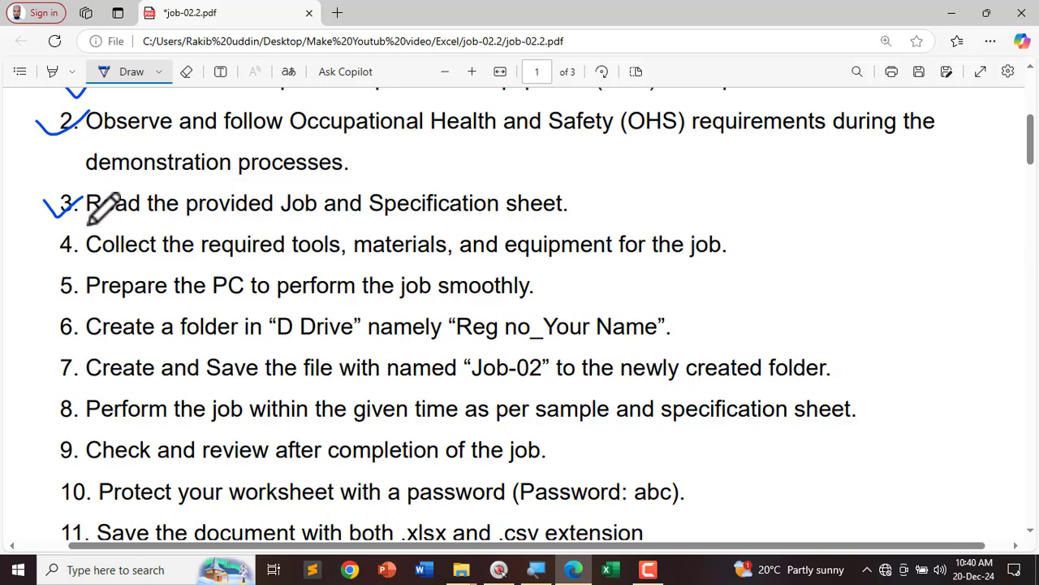
drag(42, 244, 79, 235)
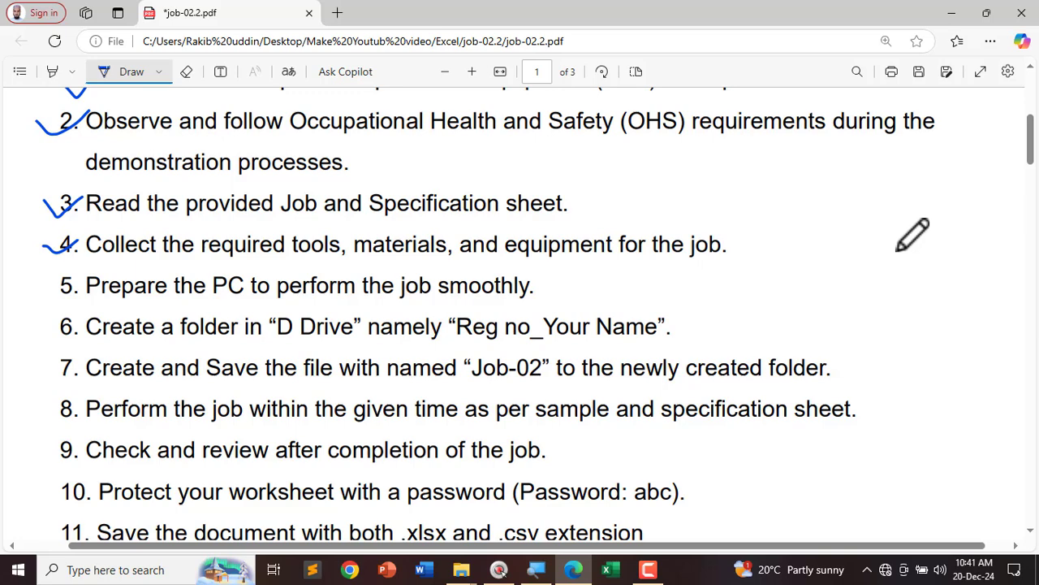
Step: Tick steps 5 and 6 and underline 'Create a folder', 'D Drive' and 'Reg no_Your Name'
scroll(828, 248, down, 2)
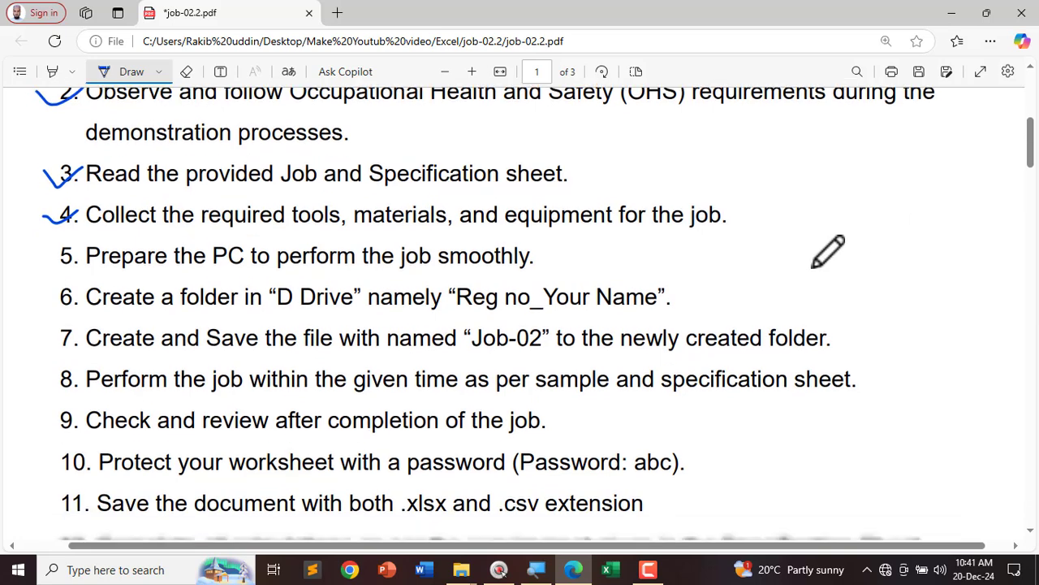
drag(41, 209, 84, 206)
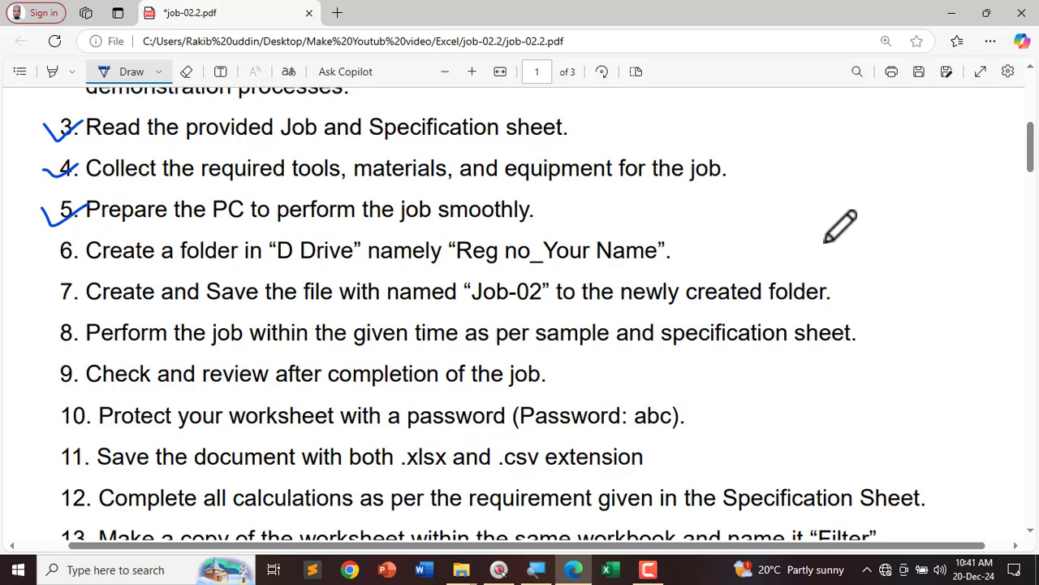
scroll(111, 135, down, 3)
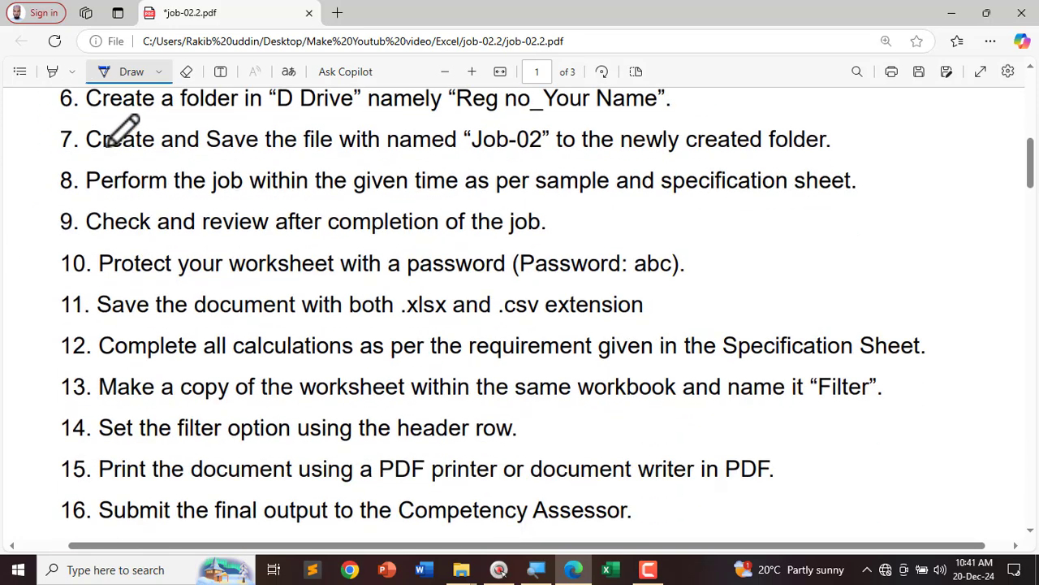
scroll(62, 179, up, 1)
mouse_move(47, 180)
mouse_down()
mouse_move(78, 165)
mouse_move(213, 191)
mouse_move(695, 196)
mouse_up()
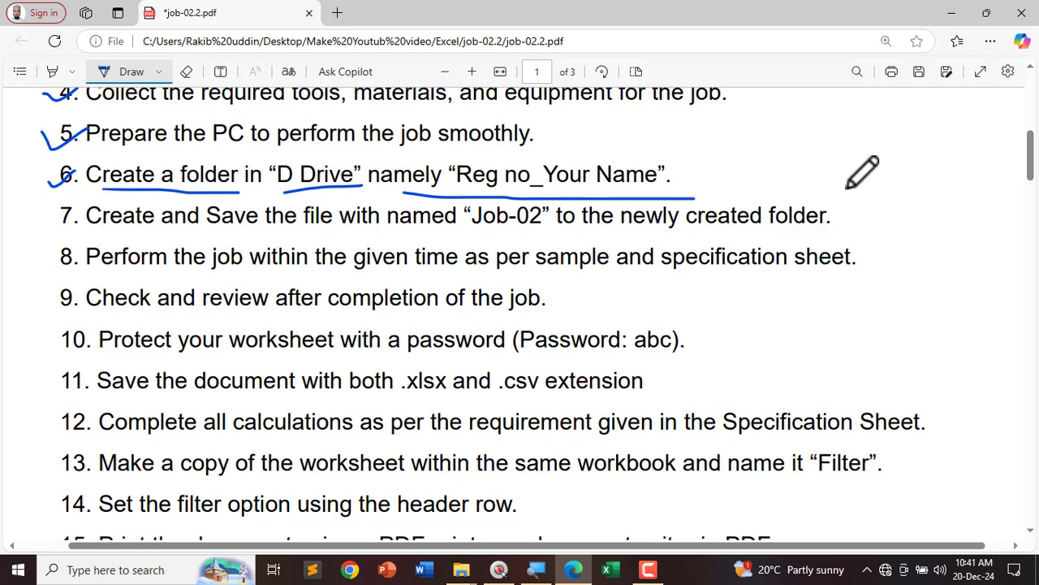
Step: Tick step 7 and underline its save-as 'Job-02' to the newly created folder instruction
click(951, 14)
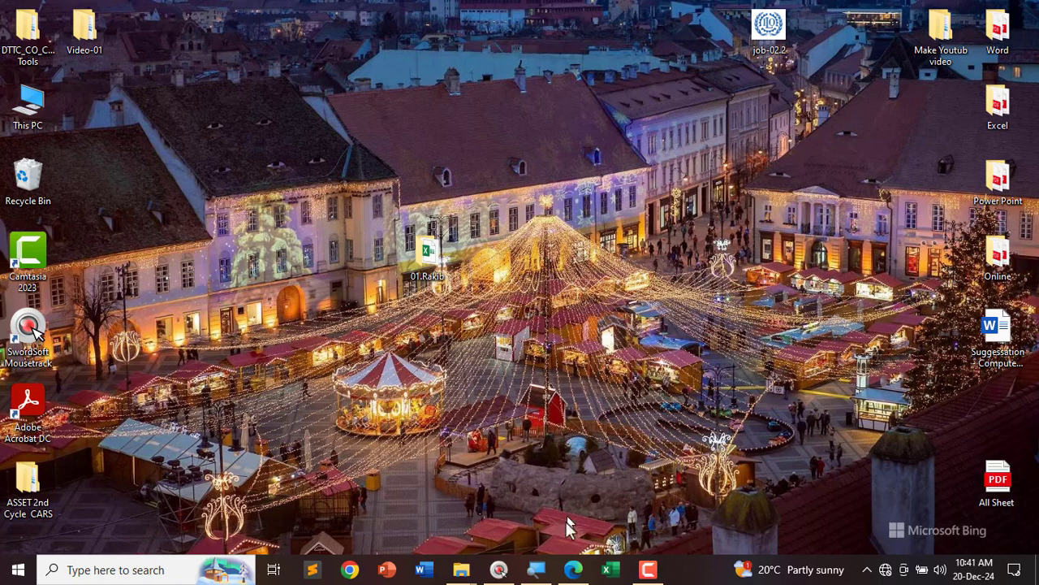
click(573, 569)
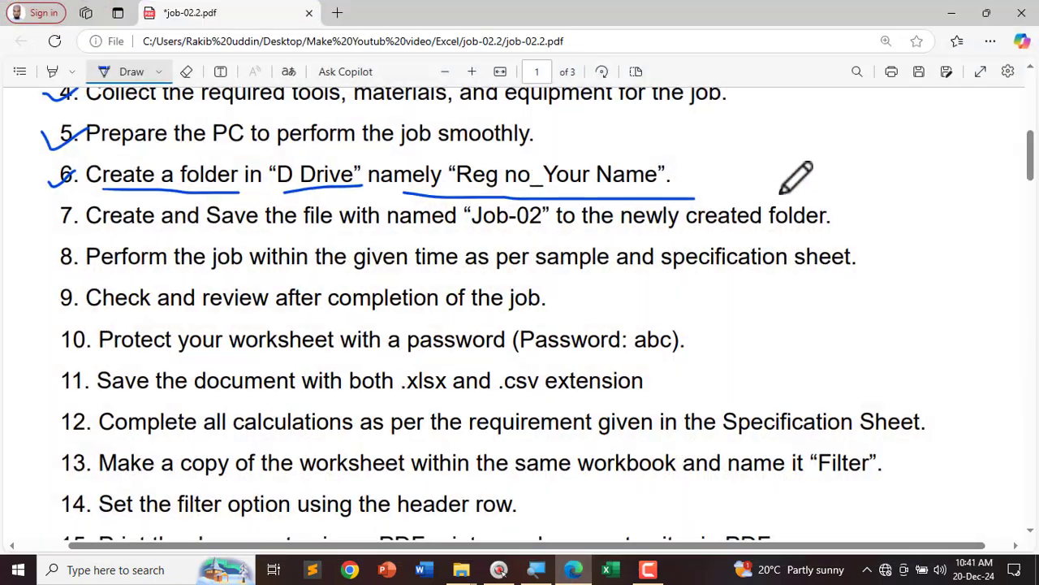
mouse_move(41, 209)
mouse_down()
mouse_move(80, 206)
mouse_move(156, 232)
mouse_move(229, 236)
mouse_move(560, 237)
mouse_up()
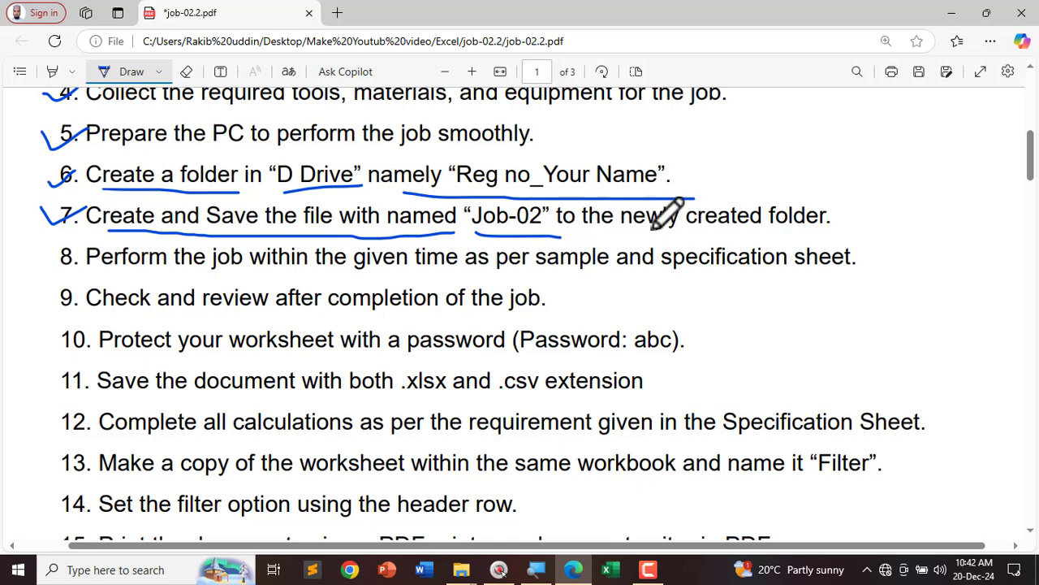
drag(598, 235, 829, 237)
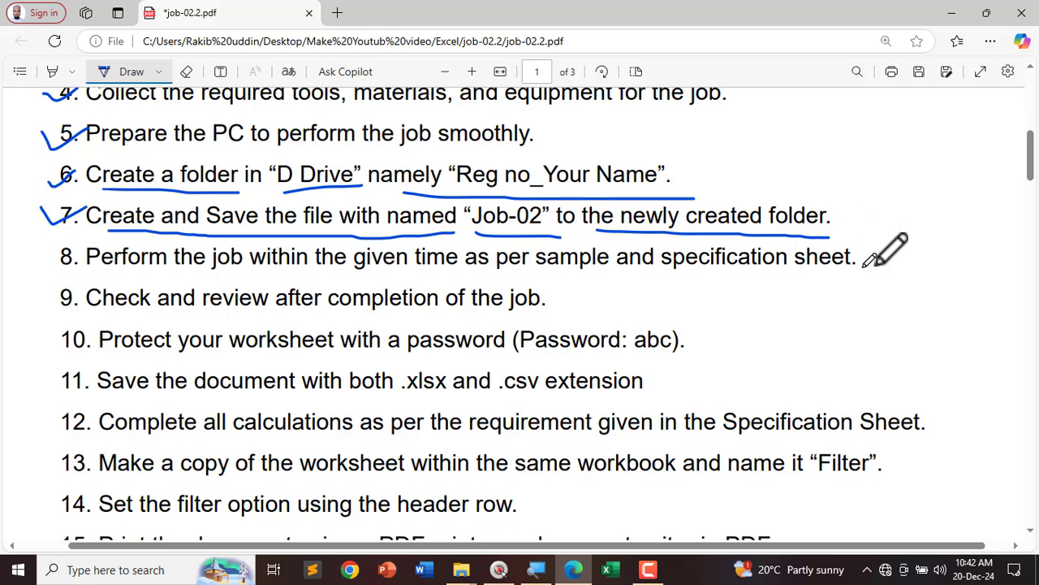
Step: Open the desktop folder holding job-02 maximized, then return to the job-02.2 PDF
click(952, 13)
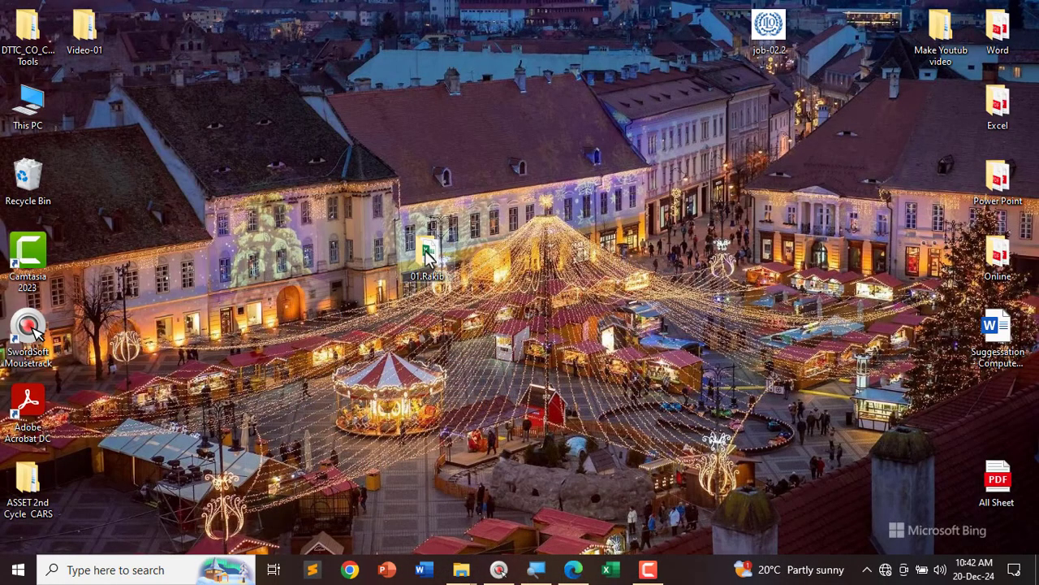
double_click(425, 250)
double_click(684, 141)
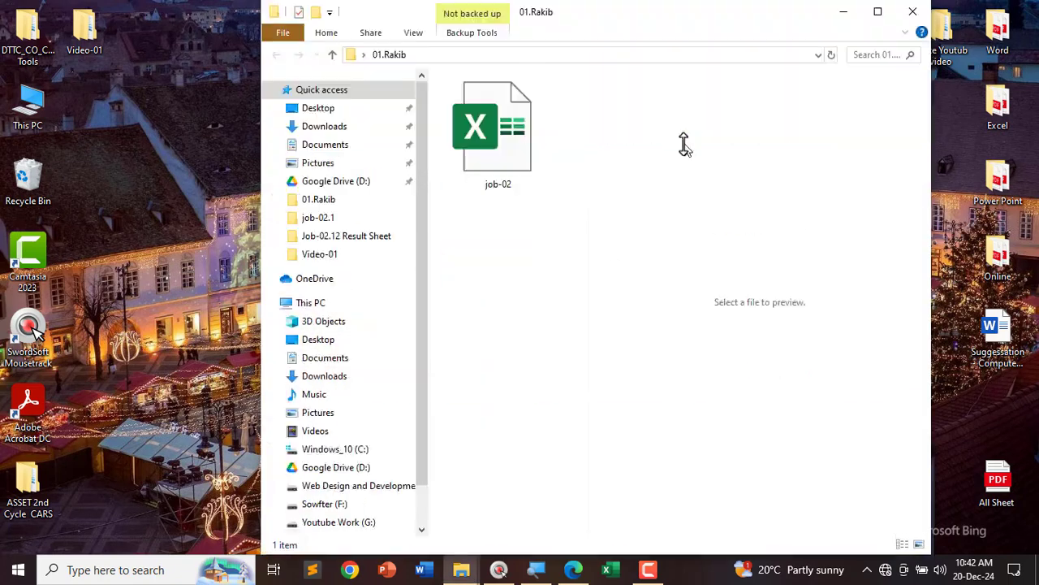
click(878, 13)
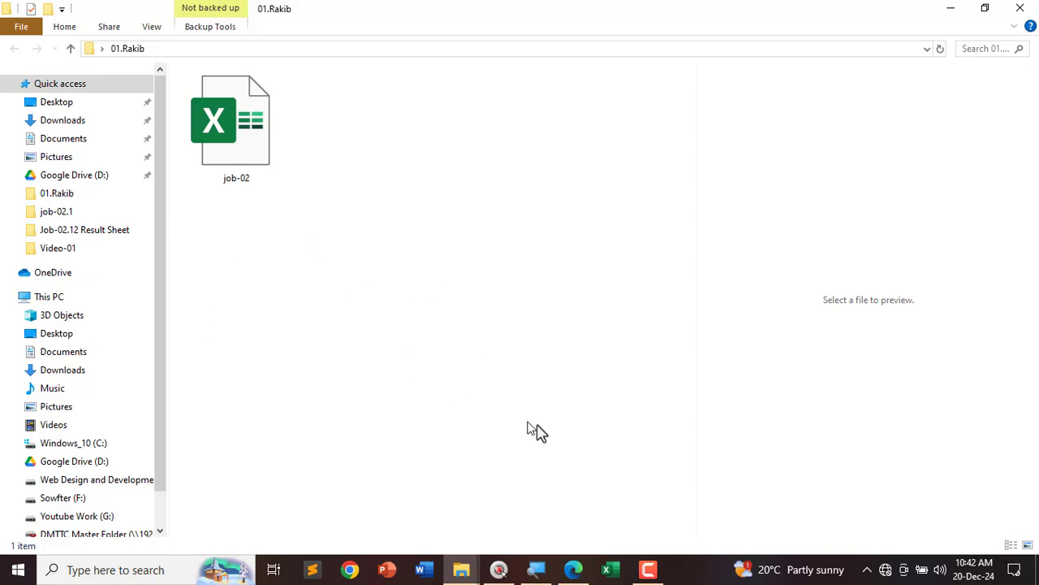
click(574, 569)
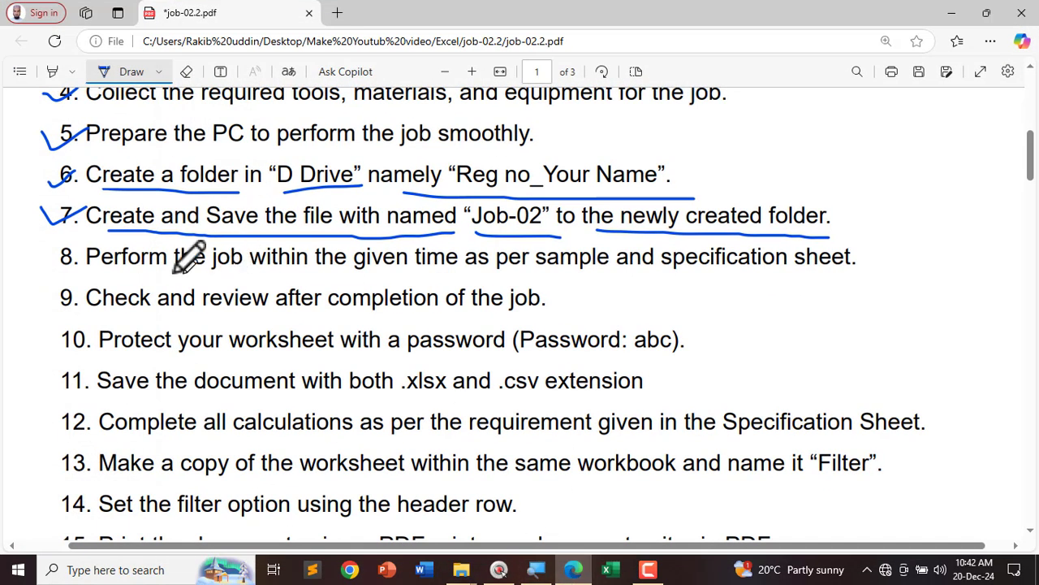
Step: Tick and underline step 8, then underline the 'Sample' heading on page 3
mouse_move(36, 258)
mouse_down()
mouse_move(81, 244)
mouse_move(178, 275)
mouse_move(880, 284)
mouse_up()
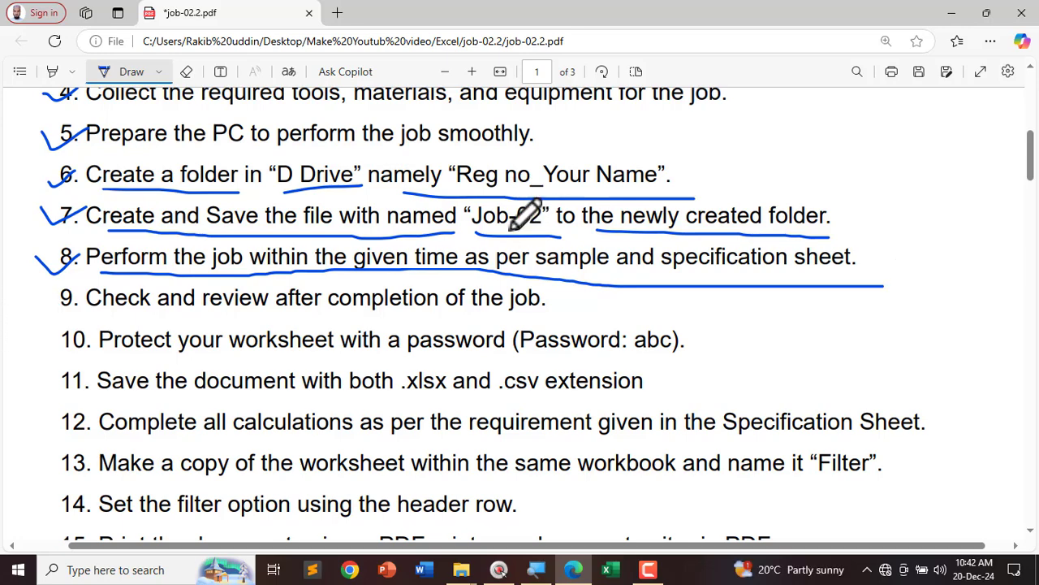
scroll(150, 260, up, 5)
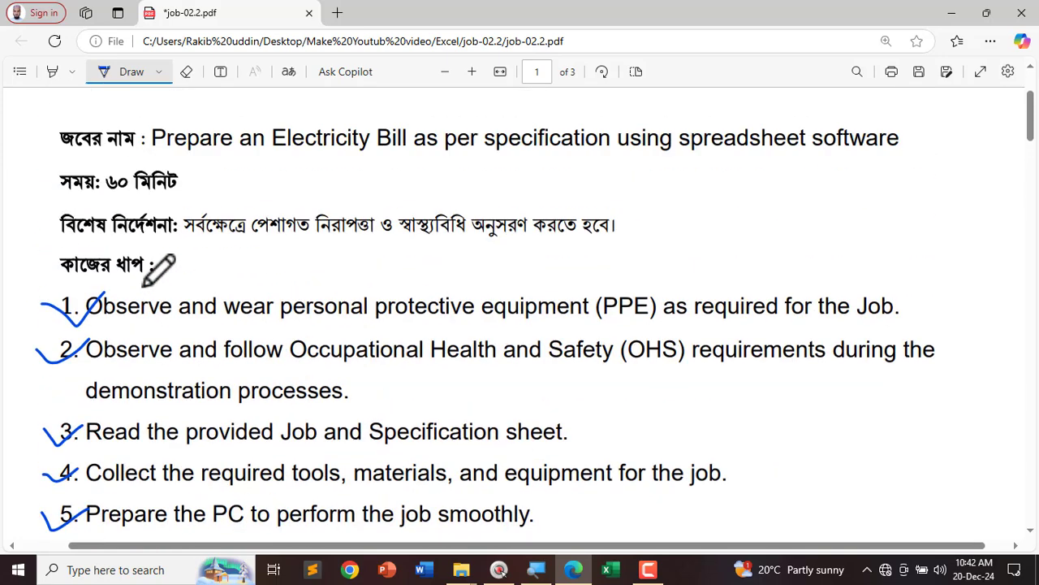
scroll(158, 268, down, 5)
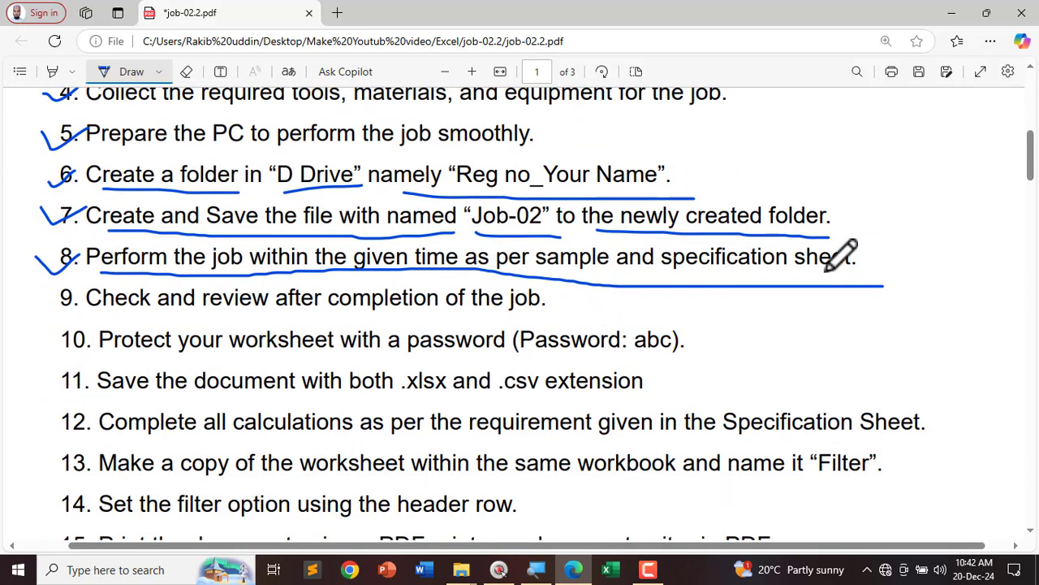
scroll(837, 256, down, 3)
scroll(197, 427, down, 2)
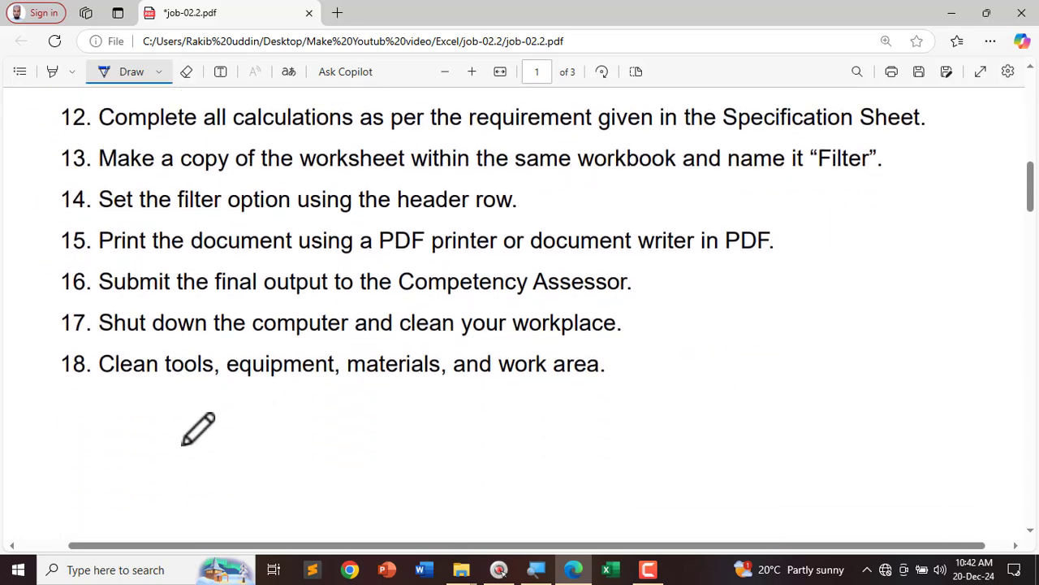
scroll(138, 344, down, 6)
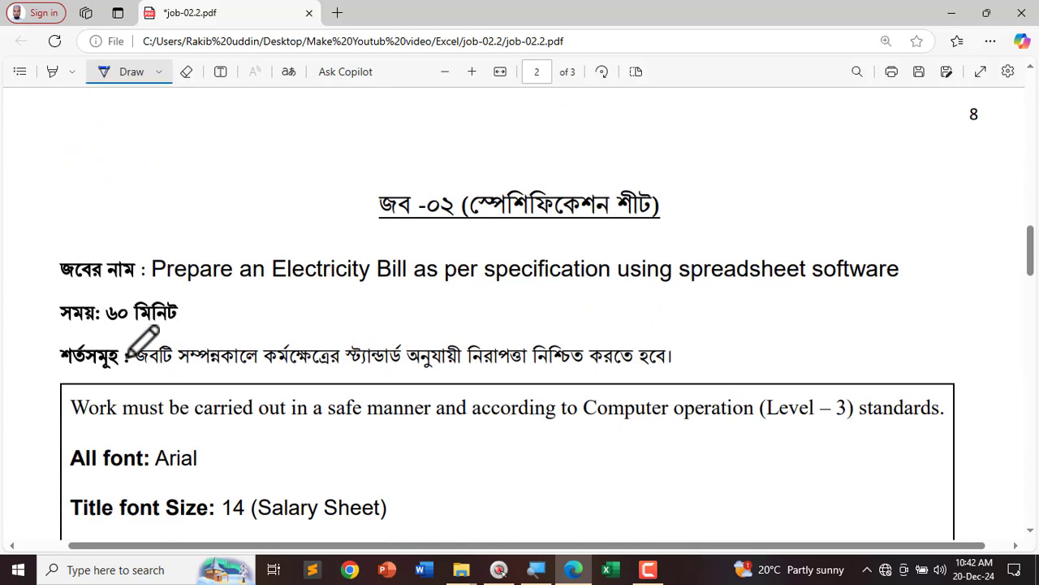
scroll(127, 354, down, 8)
scroll(133, 346, down, 8)
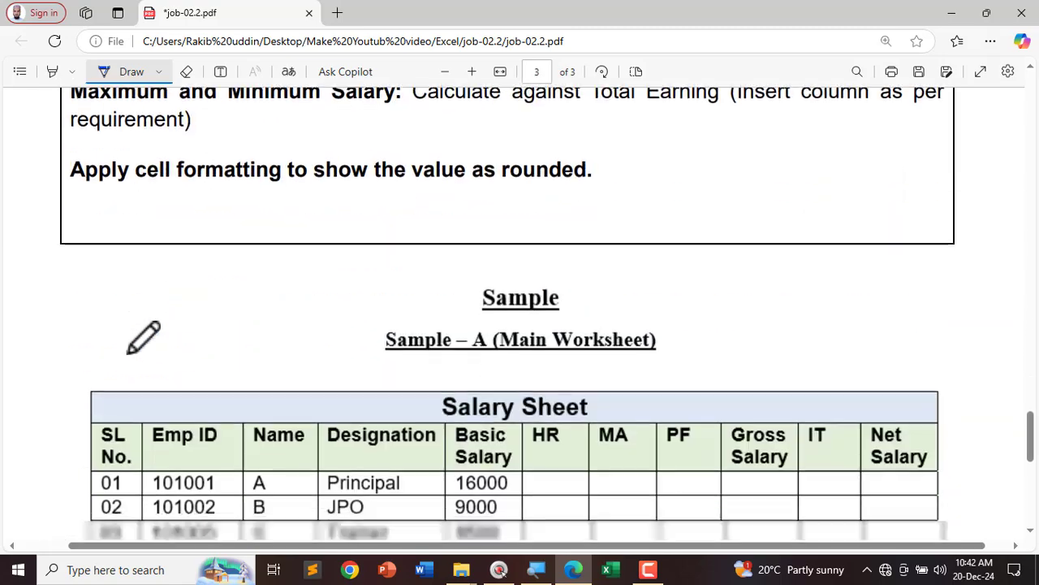
scroll(153, 338, up, 1)
drag(460, 192, 597, 193)
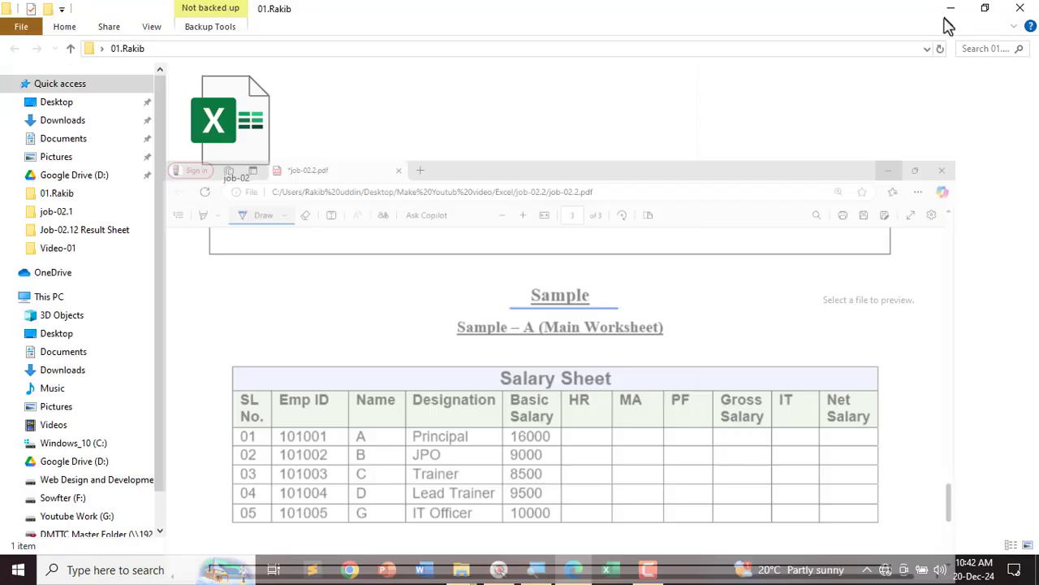
Step: Open the job-02 workbook in Excel from its folder, keeping the PDF sample table in view
click(952, 13)
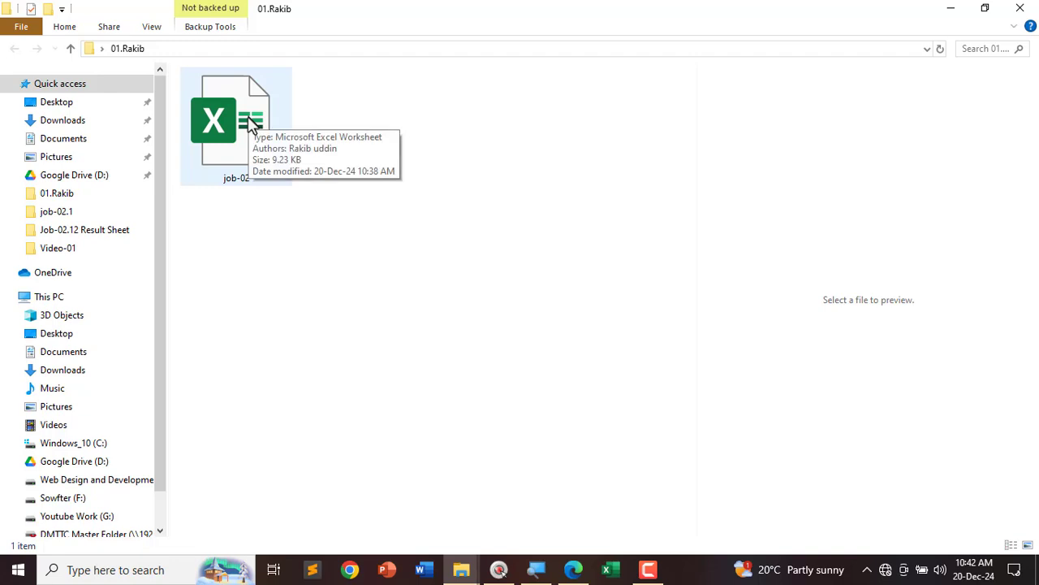
click(252, 123)
double_click(252, 123)
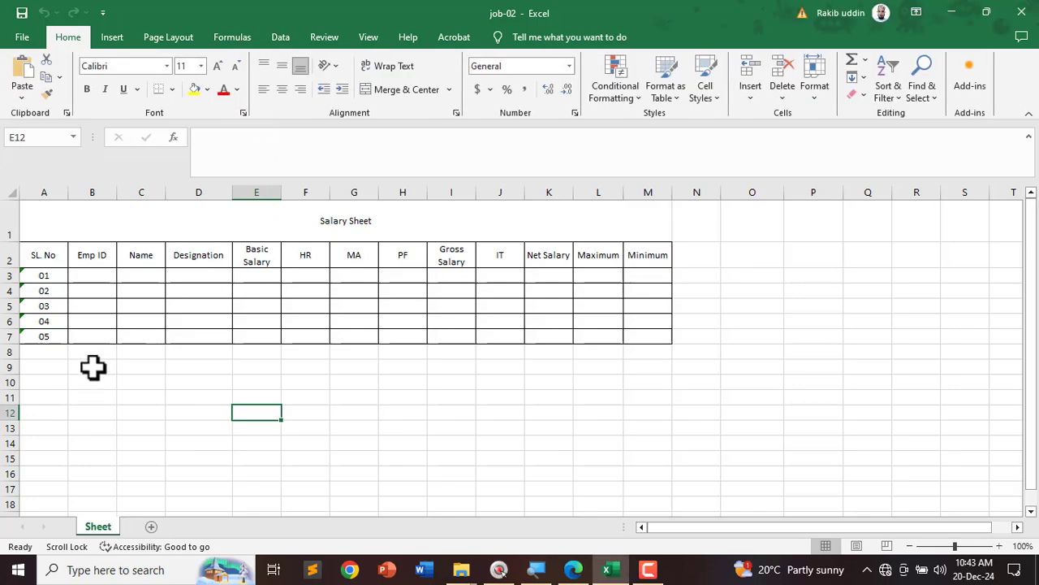
scroll(93, 367, up, 2)
click(575, 570)
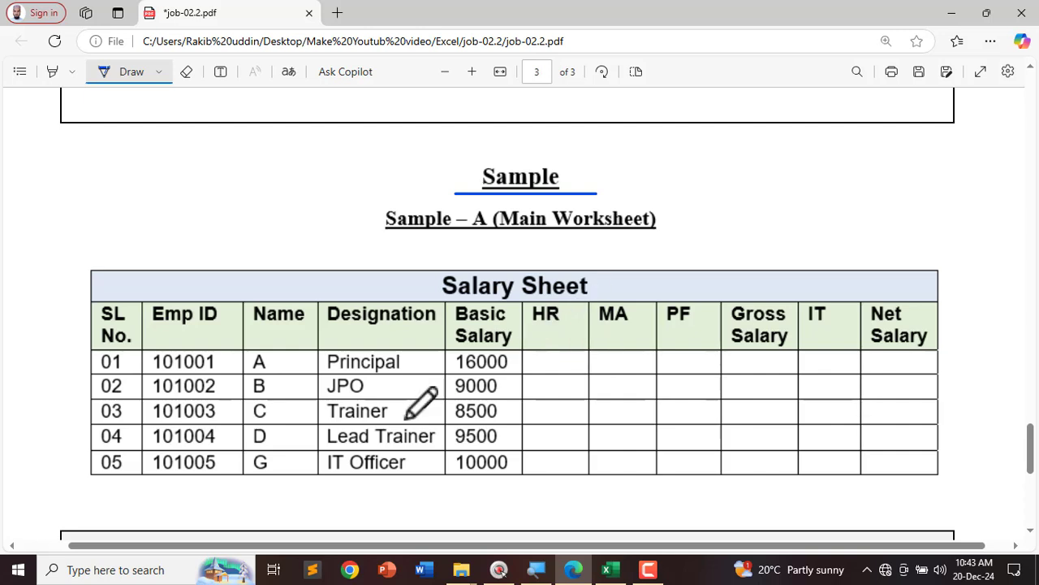
drag(191, 356, 180, 471)
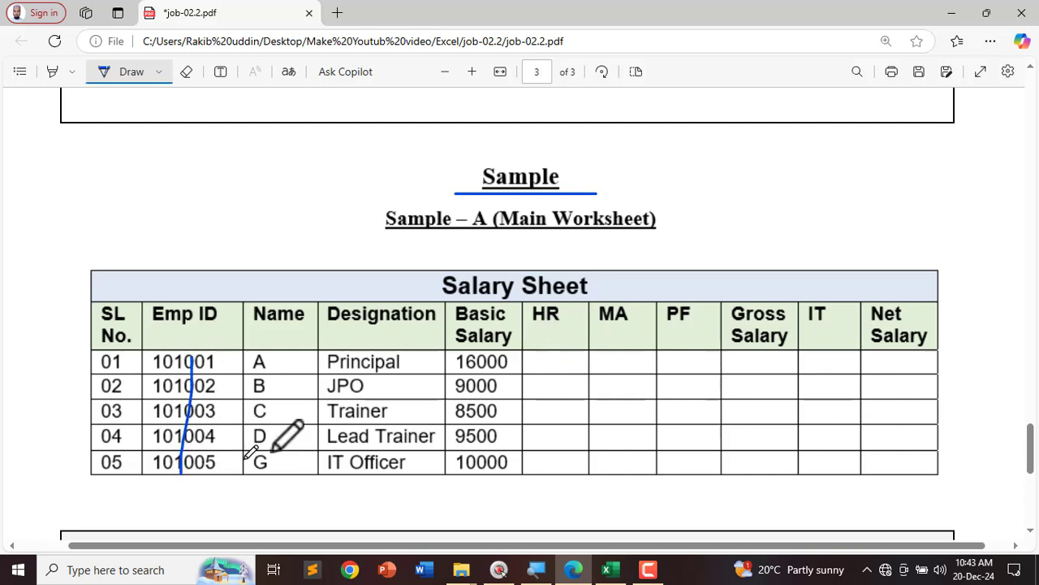
drag(378, 358, 381, 480)
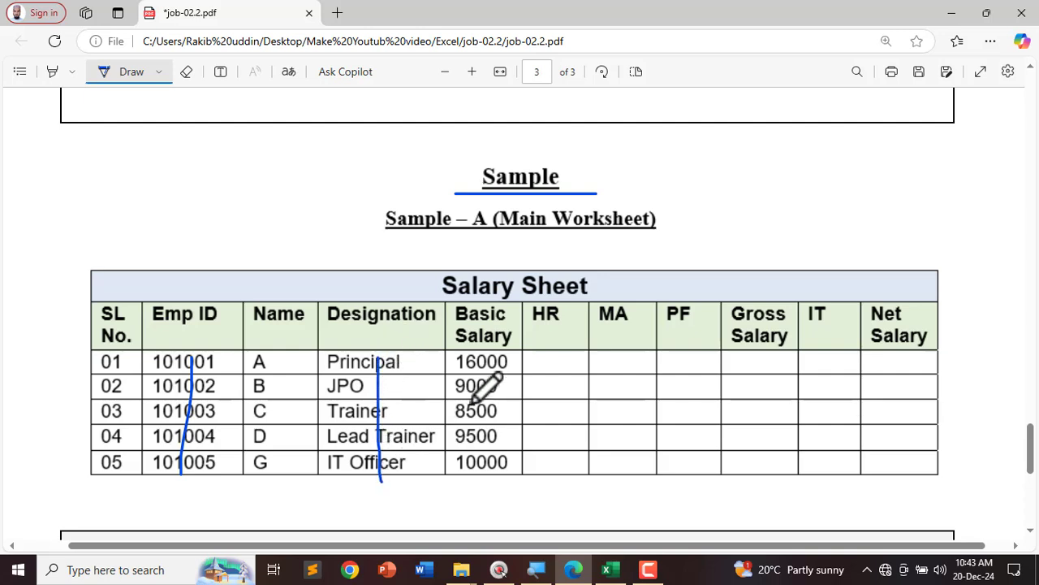
drag(484, 357, 480, 474)
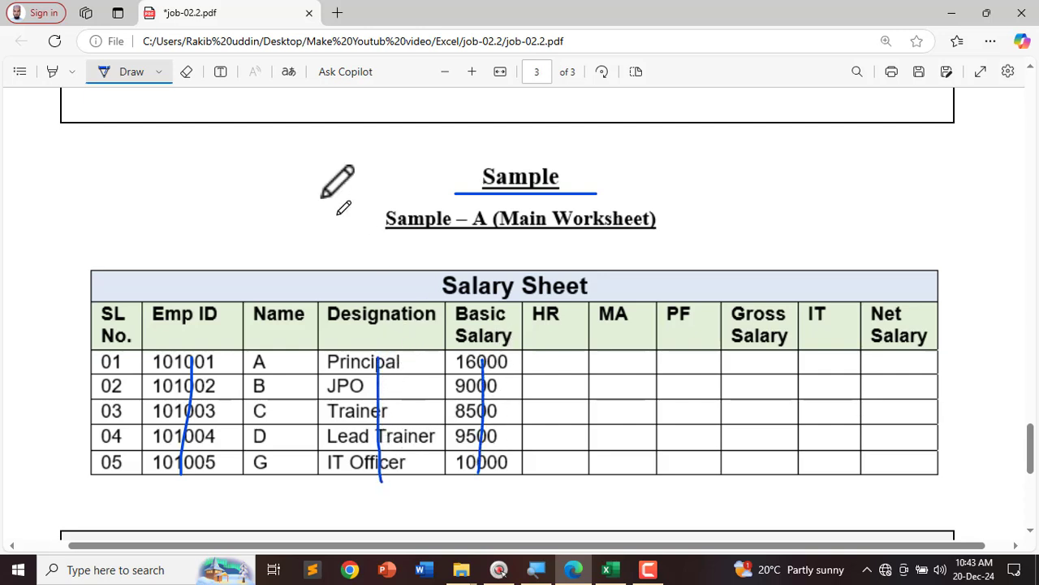
click(186, 71)
drag(200, 401, 491, 406)
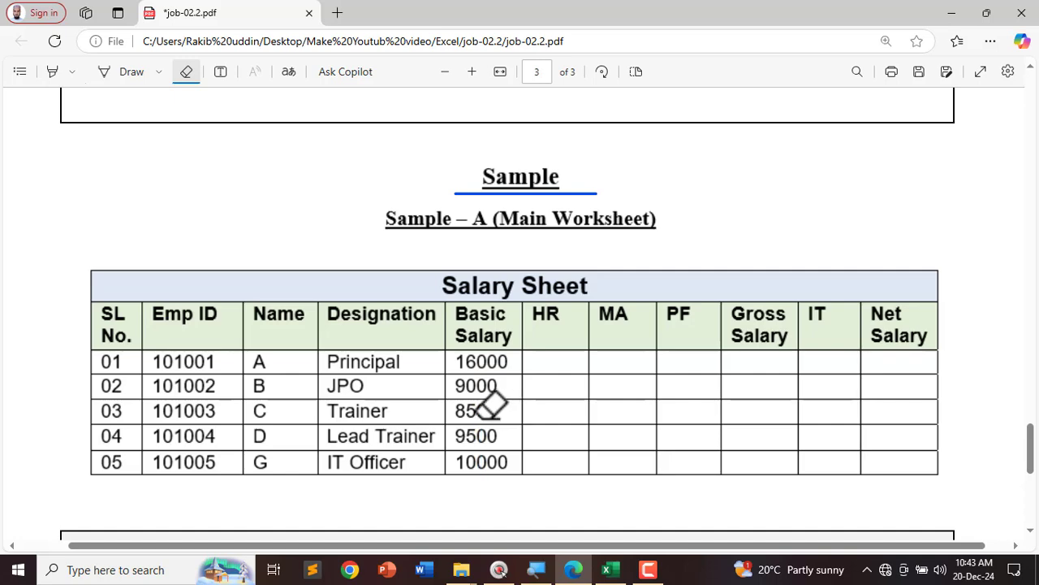
click(950, 14)
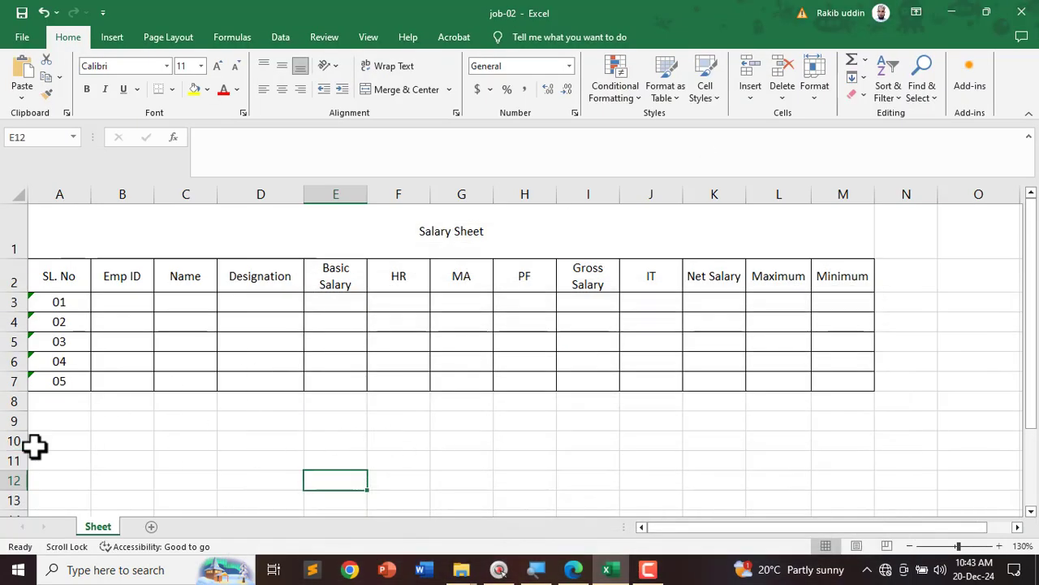
Step: Enter the names A, B, C, D and E into cells C3 through C7
drag(88, 235, 199, 378)
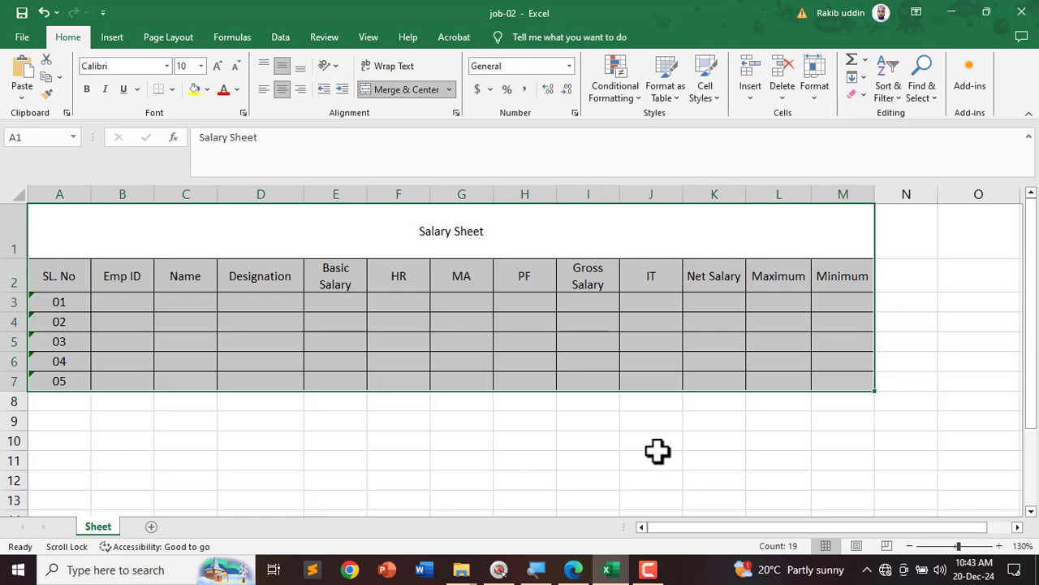
click(69, 463)
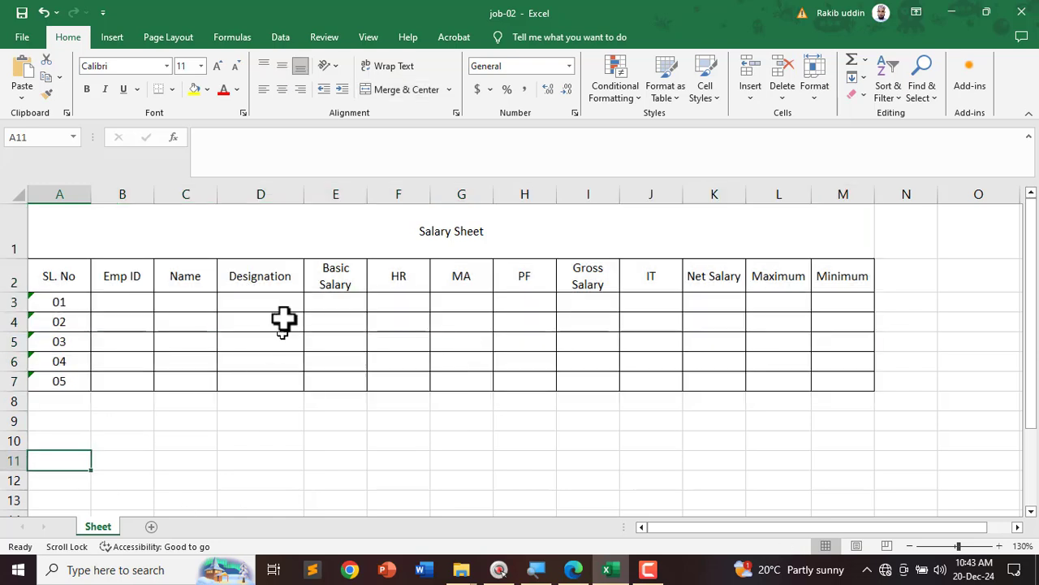
click(302, 445)
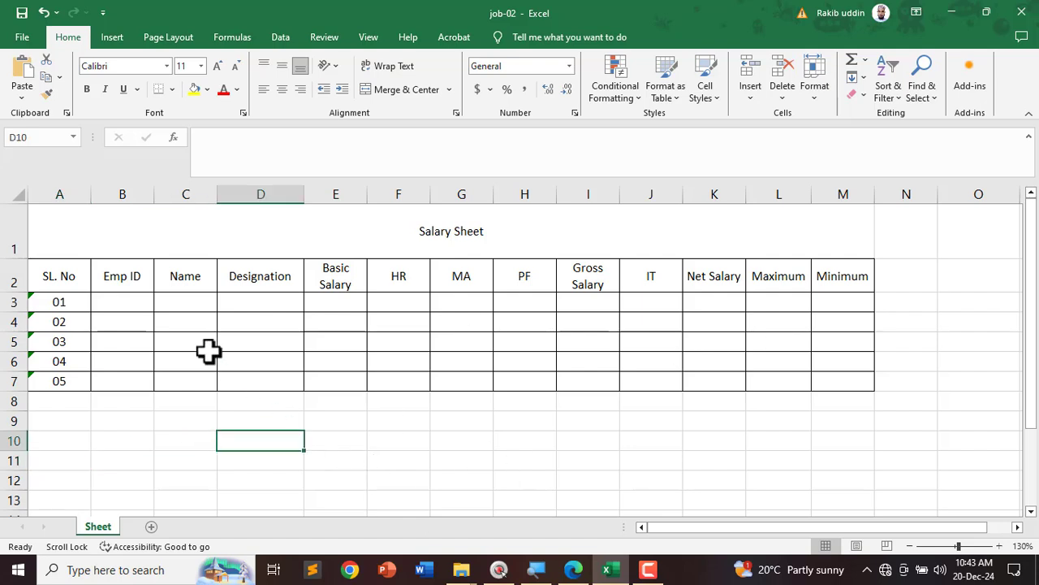
click(181, 302)
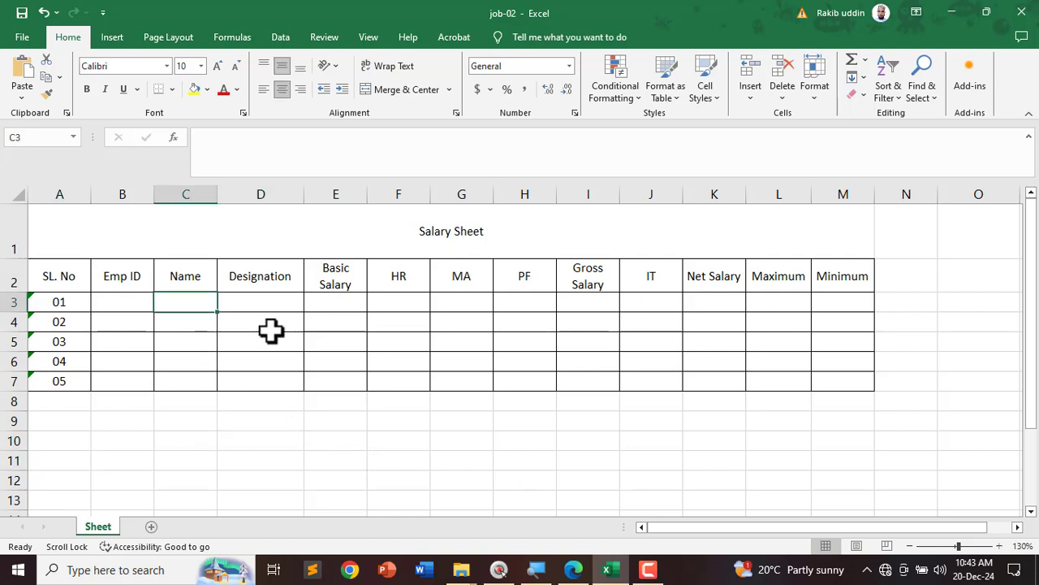
text(A)
key(Return)
text(B)
key(Return)
text(C)
key(Return)
text(D)
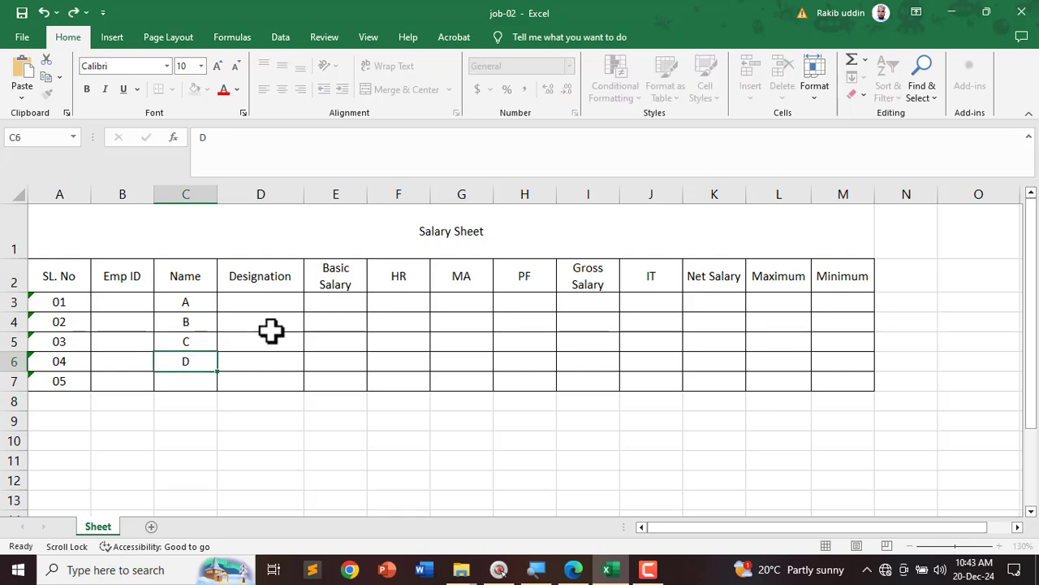
key(Return)
text(E)
click(379, 498)
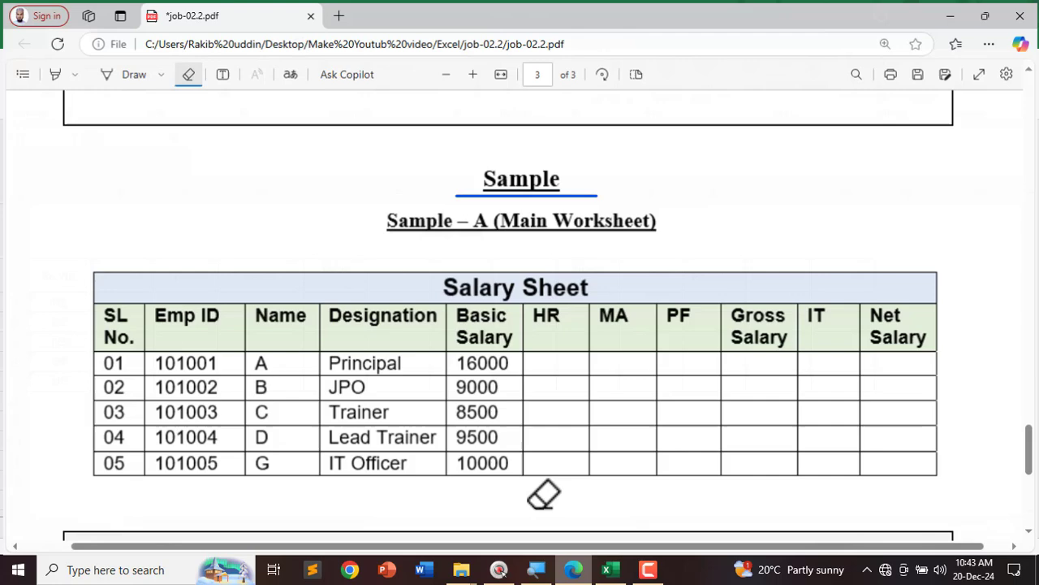
Step: Underline the 'All font: Arial' requirement on page 2 of the PDF in ink
click(573, 569)
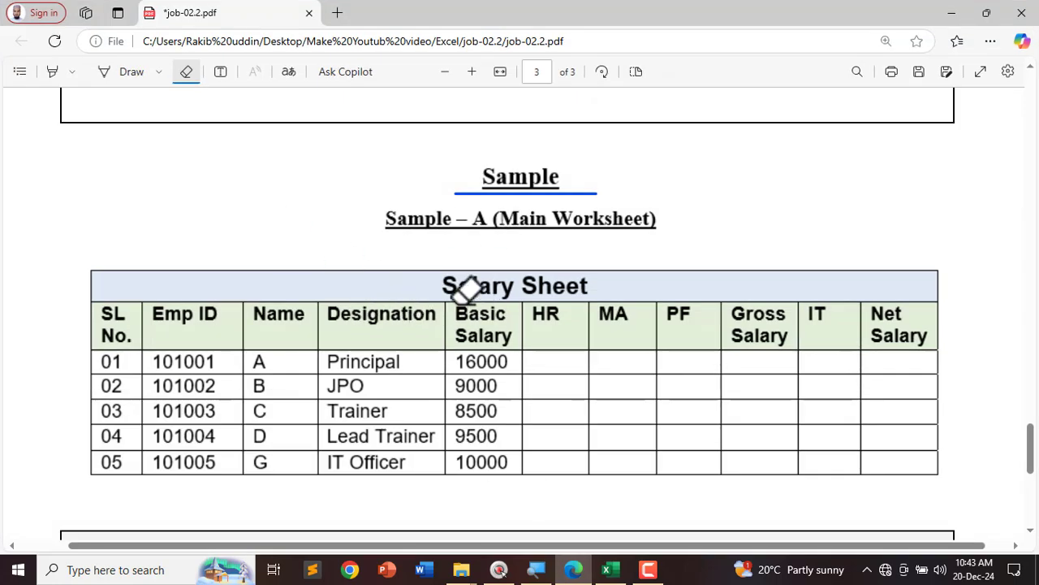
click(114, 75)
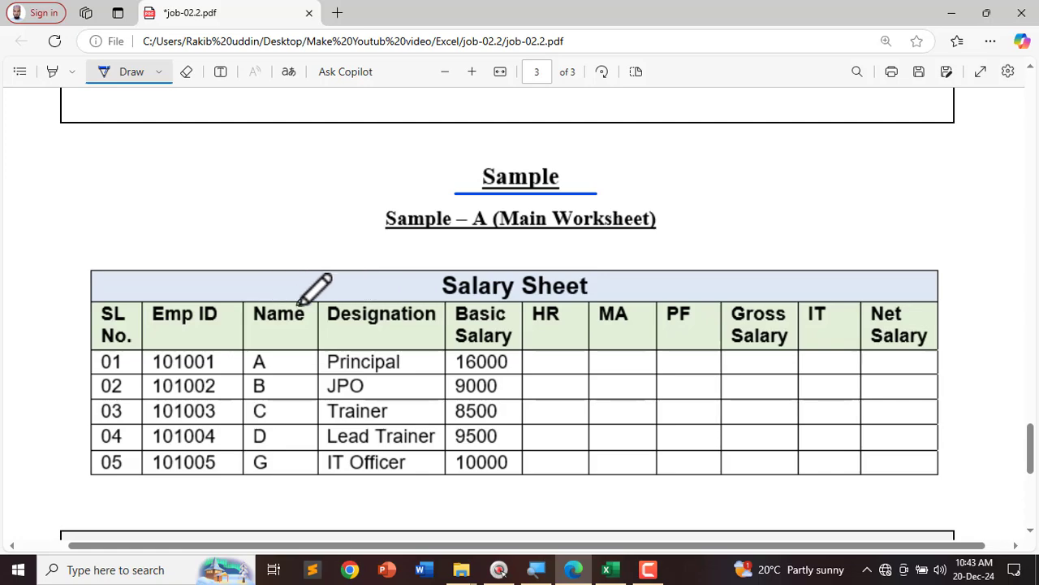
scroll(325, 325, up, 10)
scroll(330, 366, up, 7)
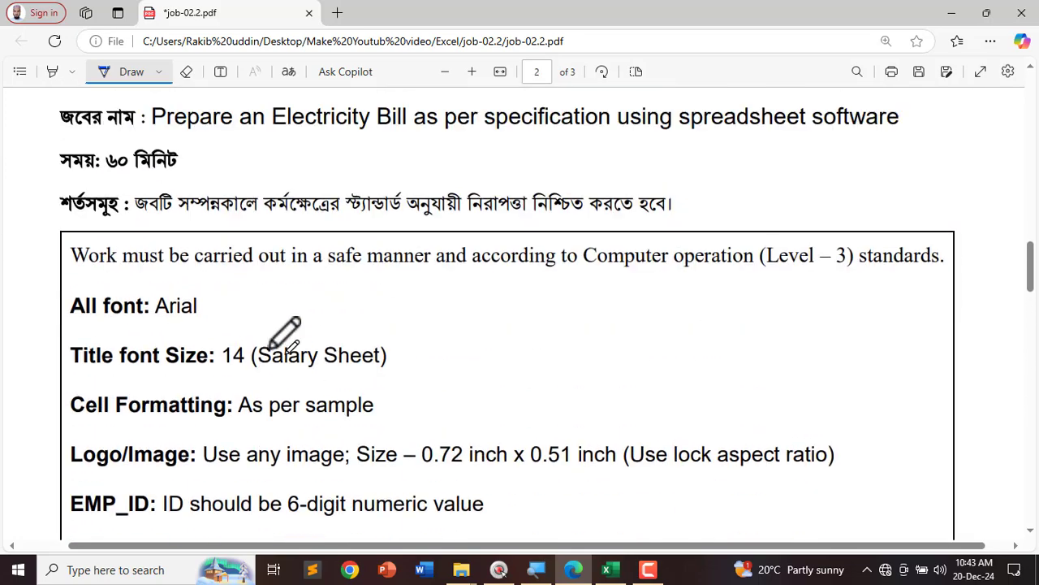
scroll(186, 309, down, 2)
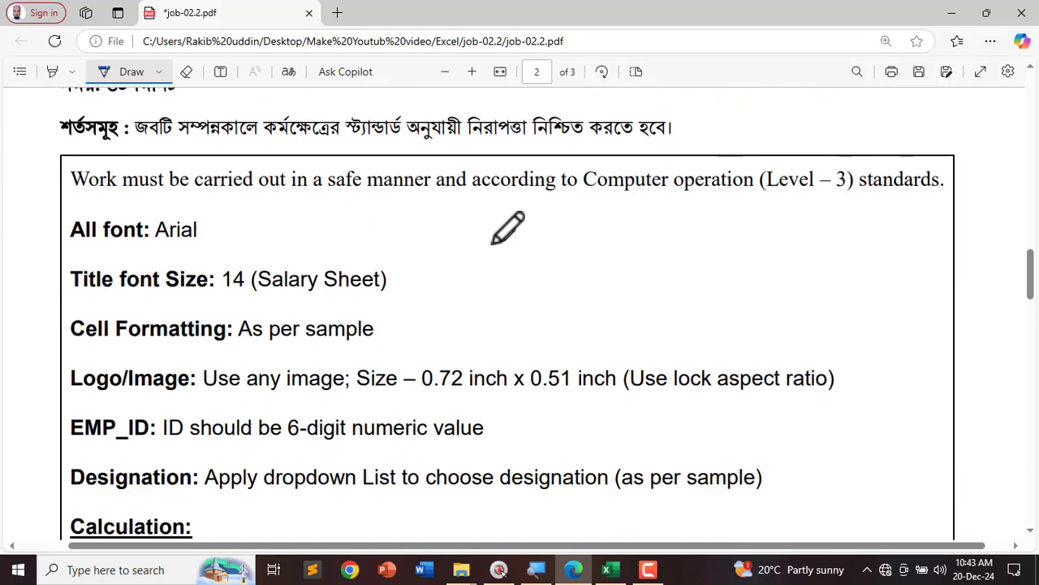
scroll(232, 223, down, 2)
drag(71, 170, 213, 168)
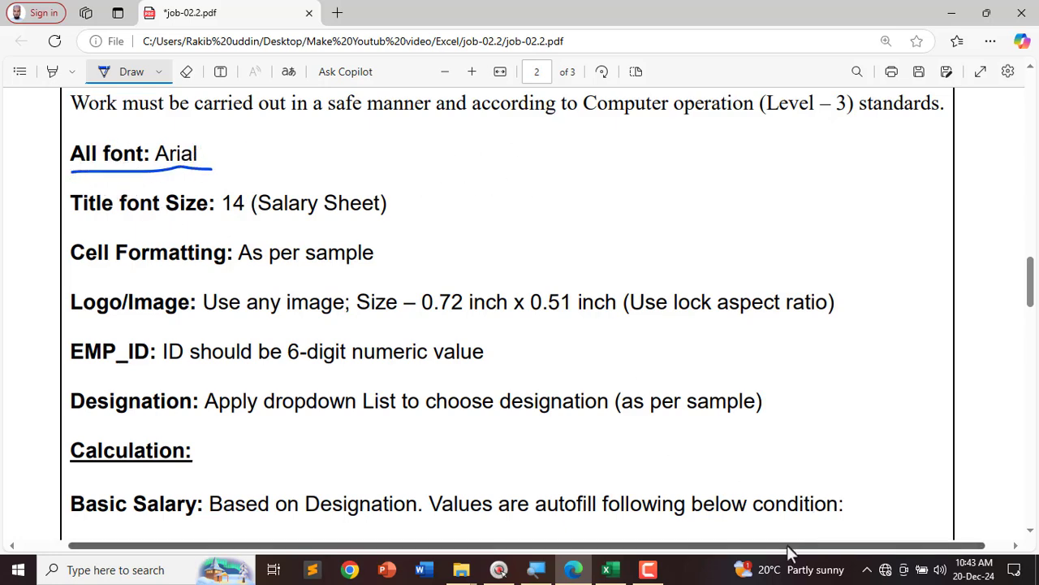
click(609, 569)
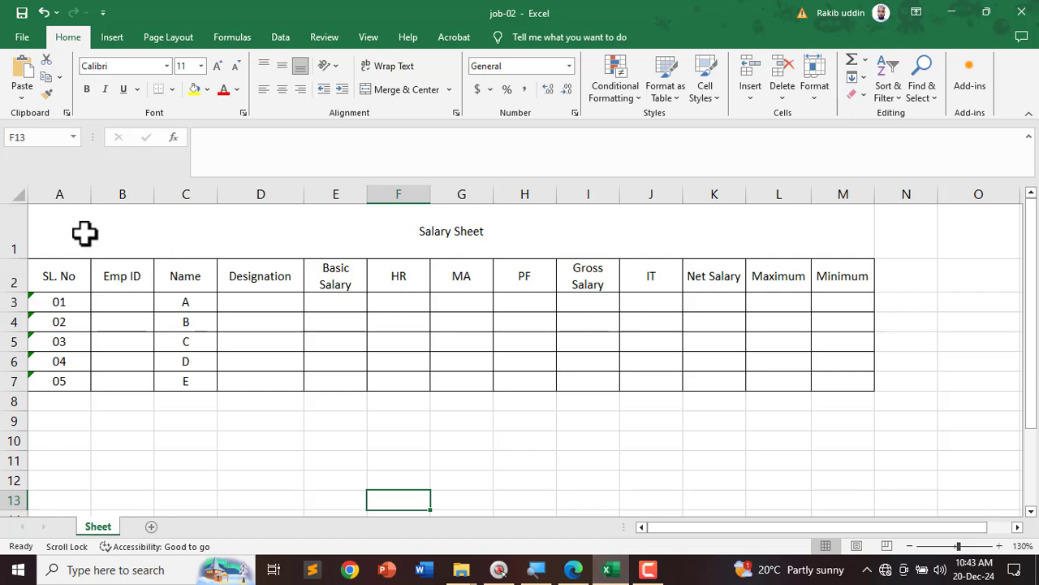
Step: Set the whole Salary Sheet table A1:M7 to the Arial font
drag(84, 233, 189, 378)
click(122, 67)
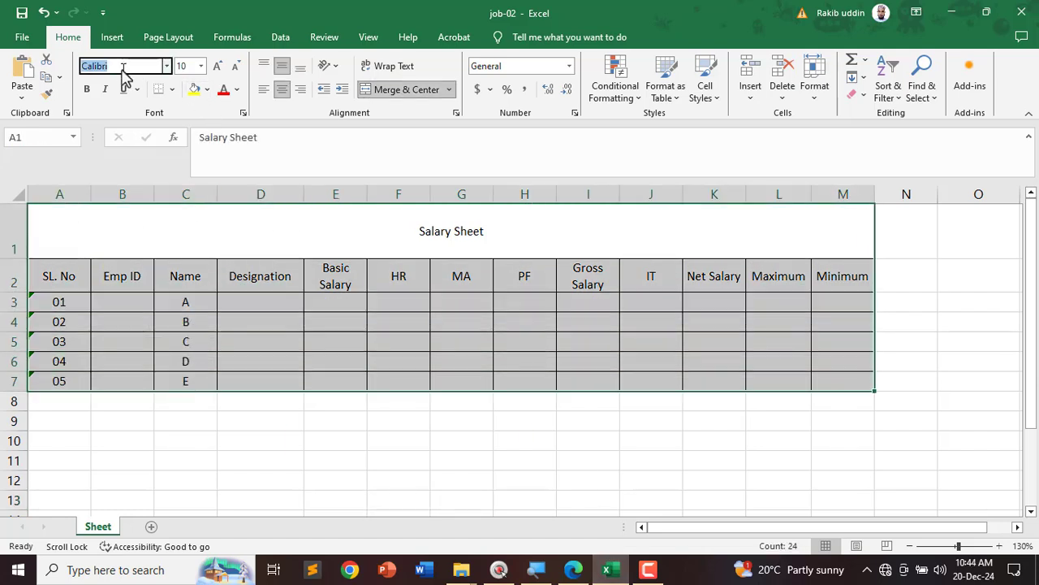
text(Ar)
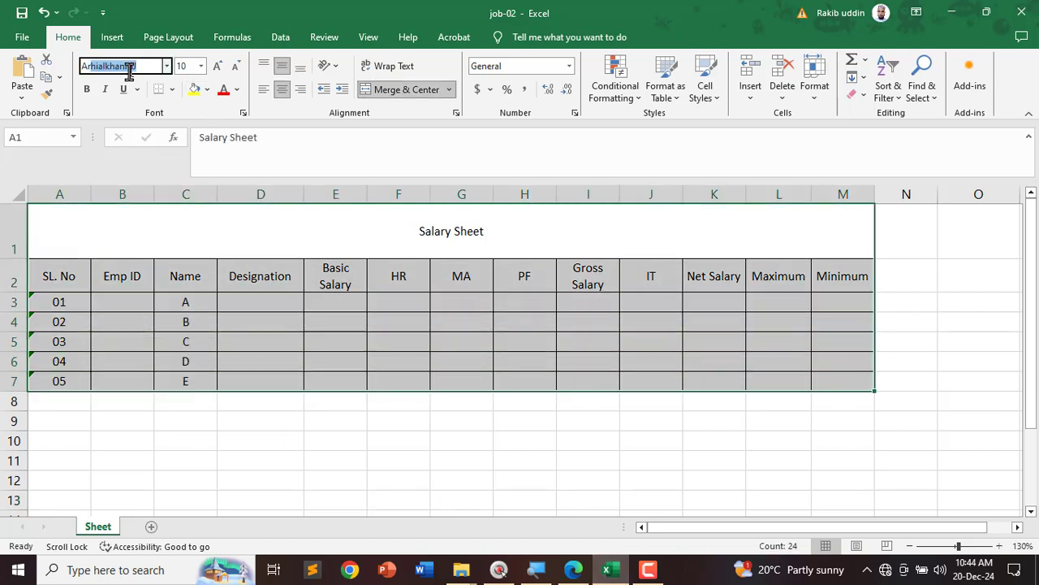
text(ial)
key(Return)
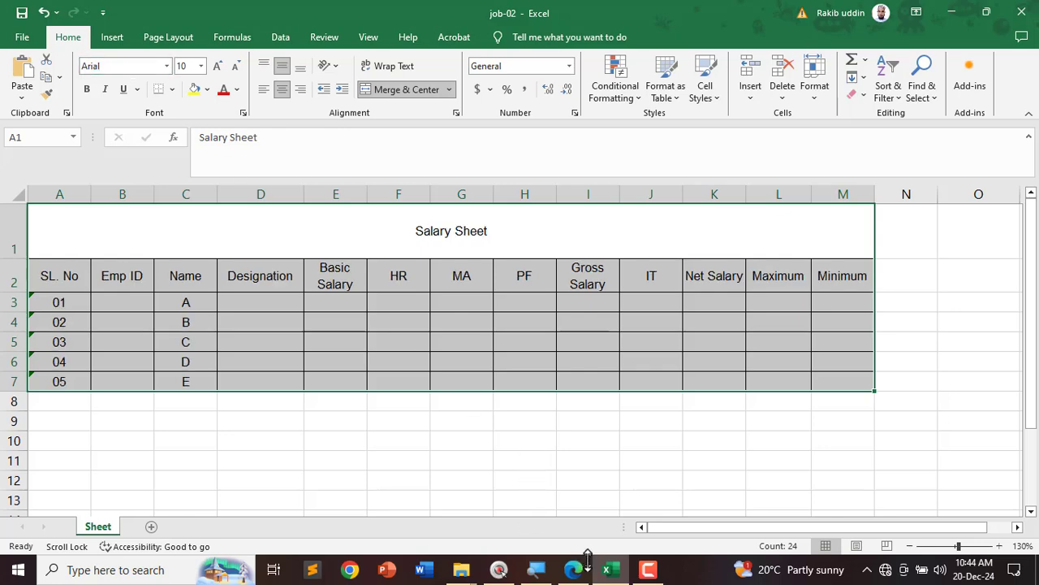
Step: Underline 'Title font Size: 14 (Salary Sheet)' in the PDF
click(574, 569)
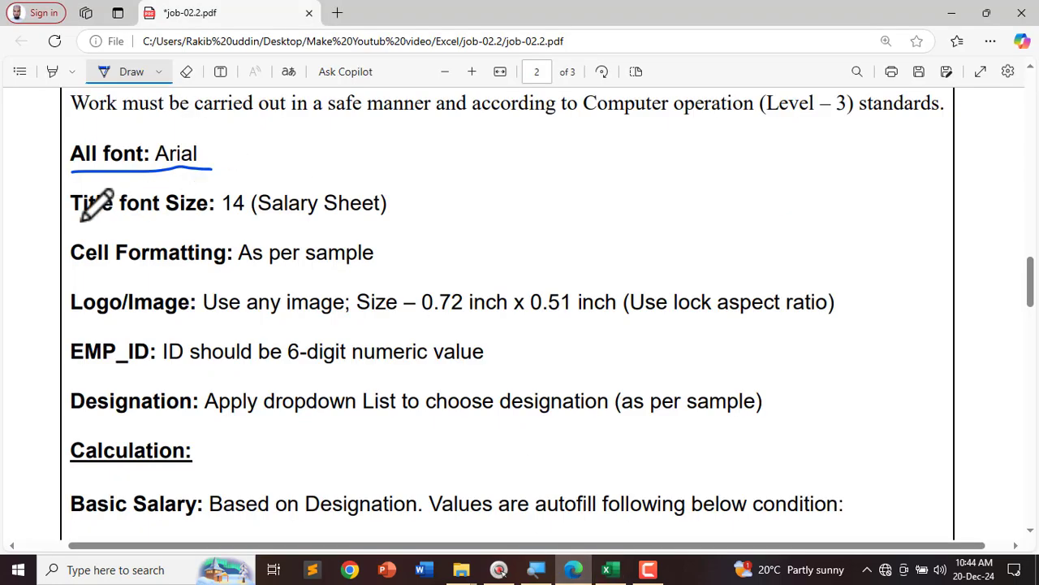
drag(82, 218, 355, 219)
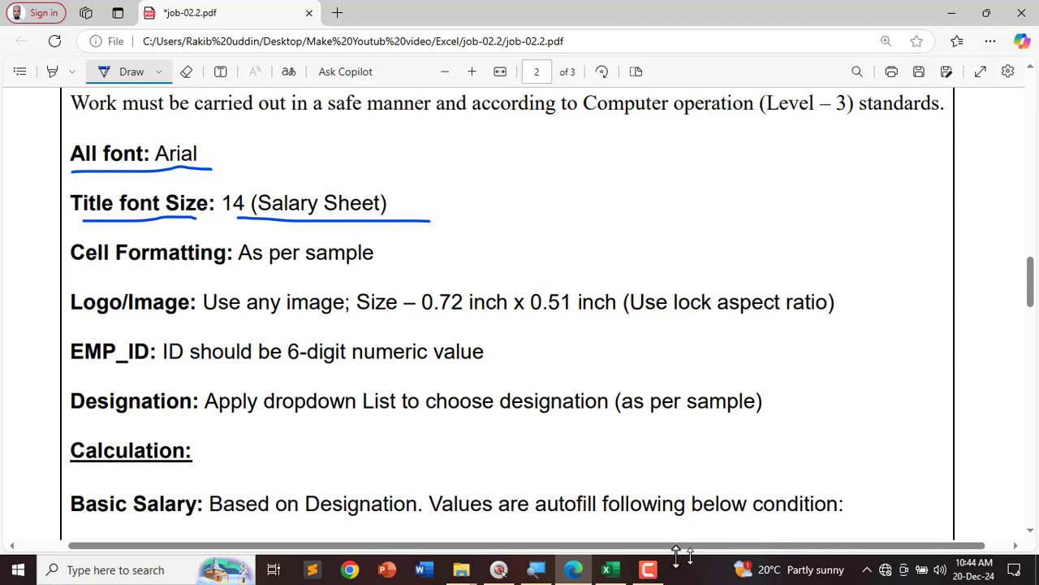
click(607, 569)
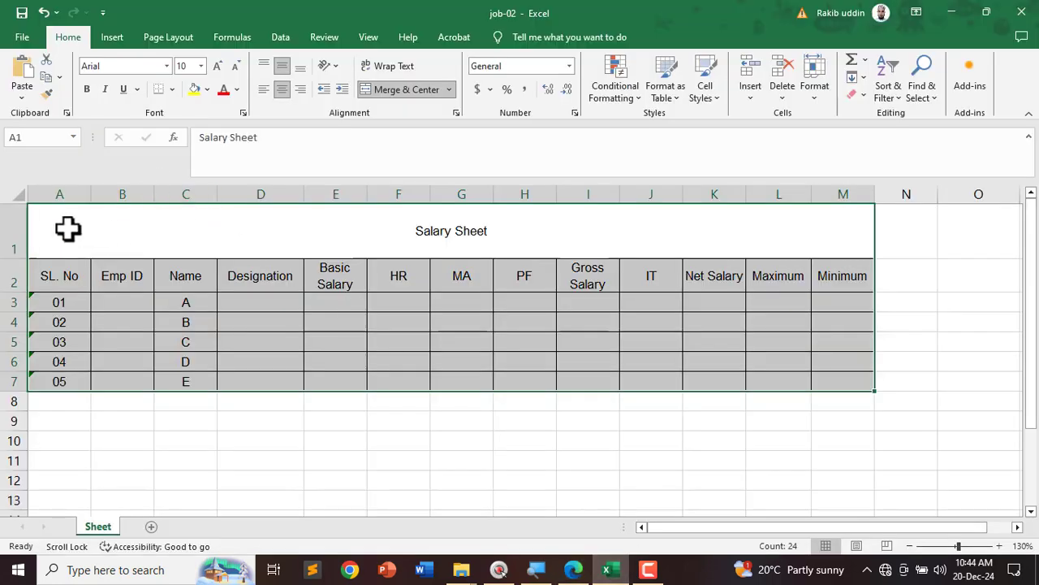
Step: Set the table text to 12 pt and make the Salary Sheet title 14 pt bold
drag(68, 229, 116, 375)
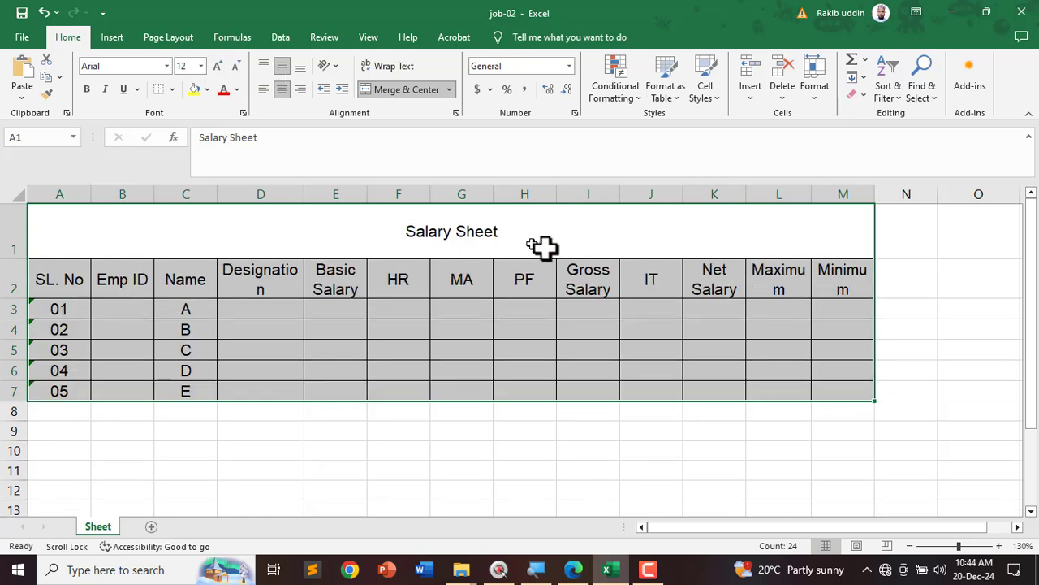
click(609, 348)
click(493, 232)
double_click(497, 232)
drag(497, 231, 325, 229)
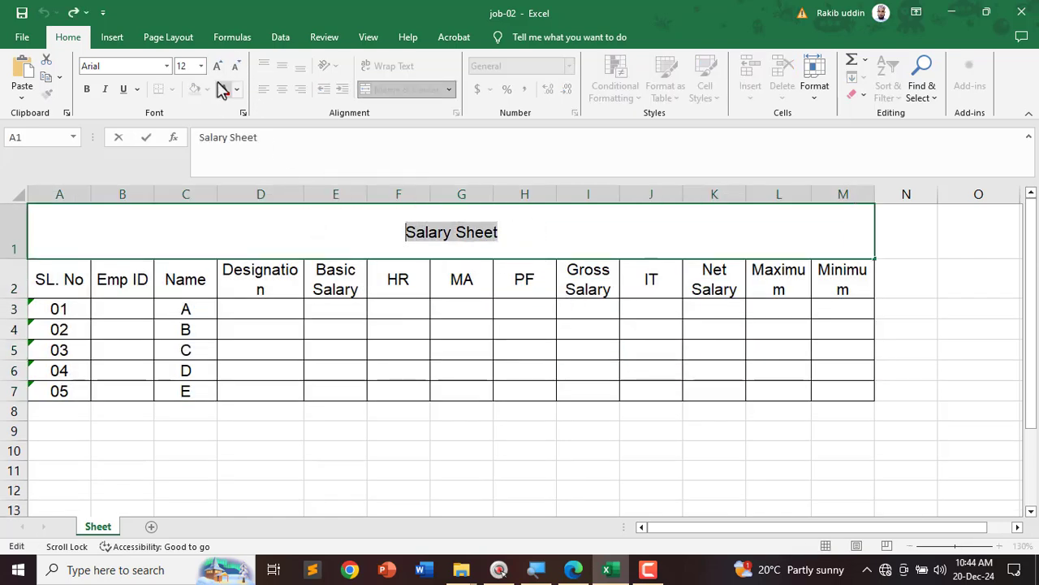
click(192, 65)
text(14)
key(Return)
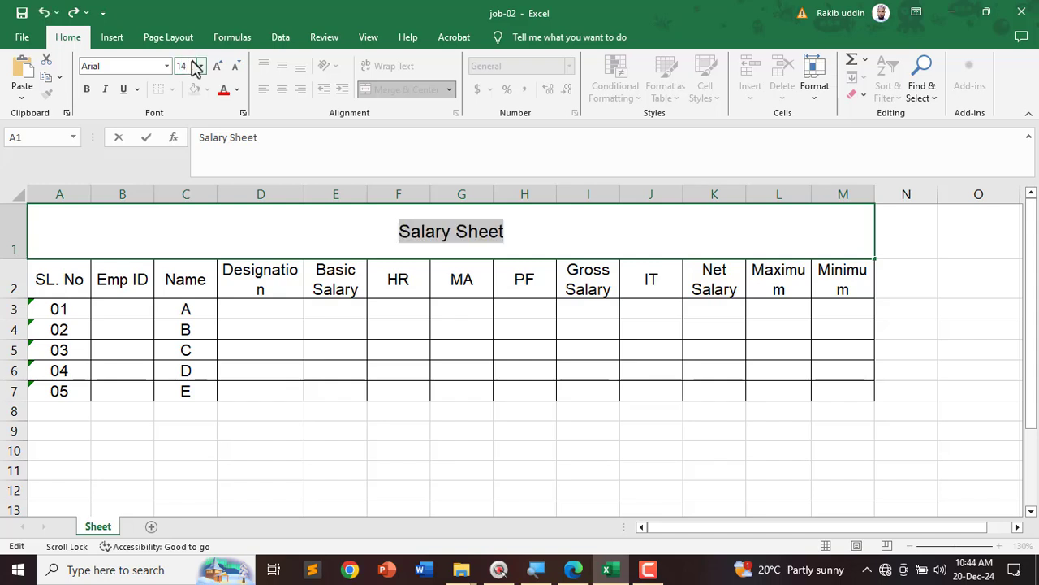
click(87, 88)
click(223, 304)
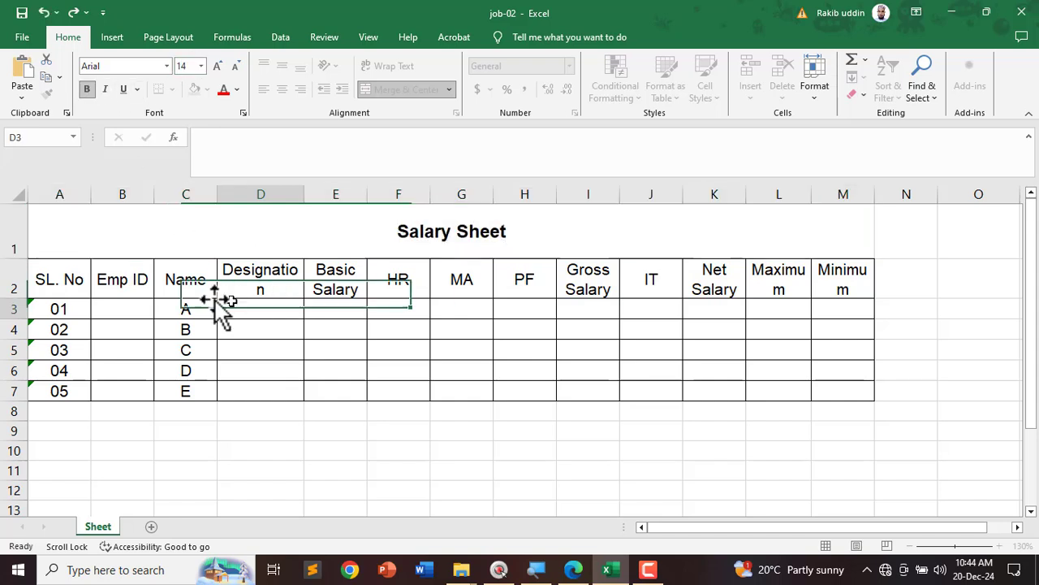
Step: Bold the column header row and widen column D to fit Designation
drag(46, 276, 863, 269)
click(87, 88)
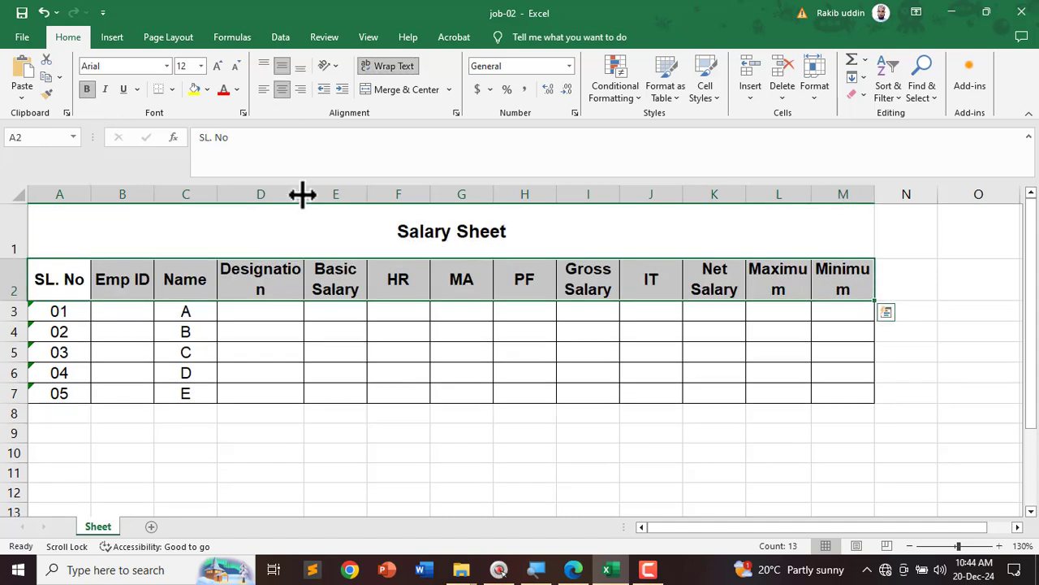
mouse_move(302, 195)
mouse_down()
mouse_move(325, 195)
mouse_move(312, 197)
mouse_move(320, 201)
mouse_up()
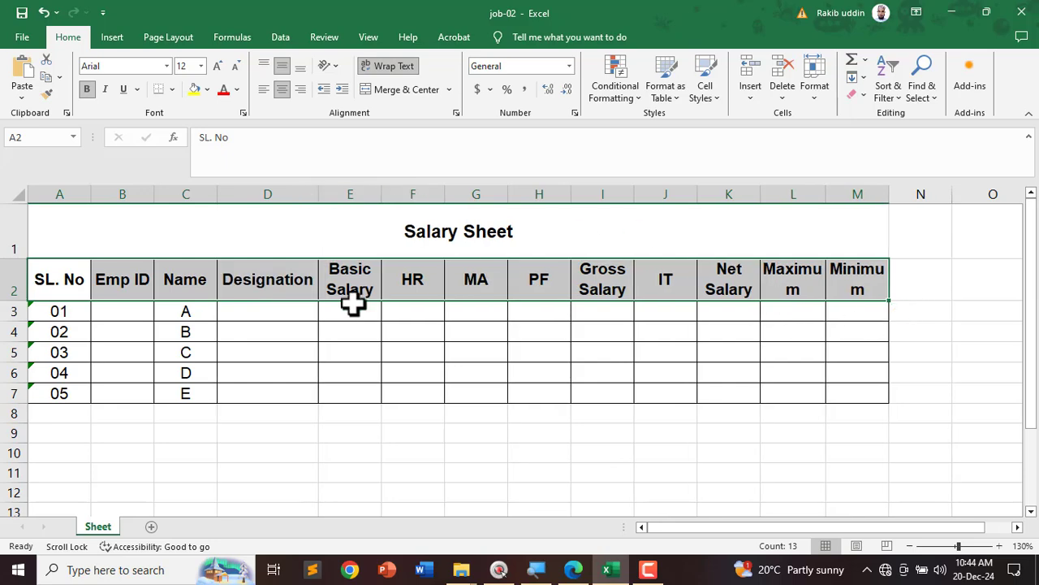
click(607, 567)
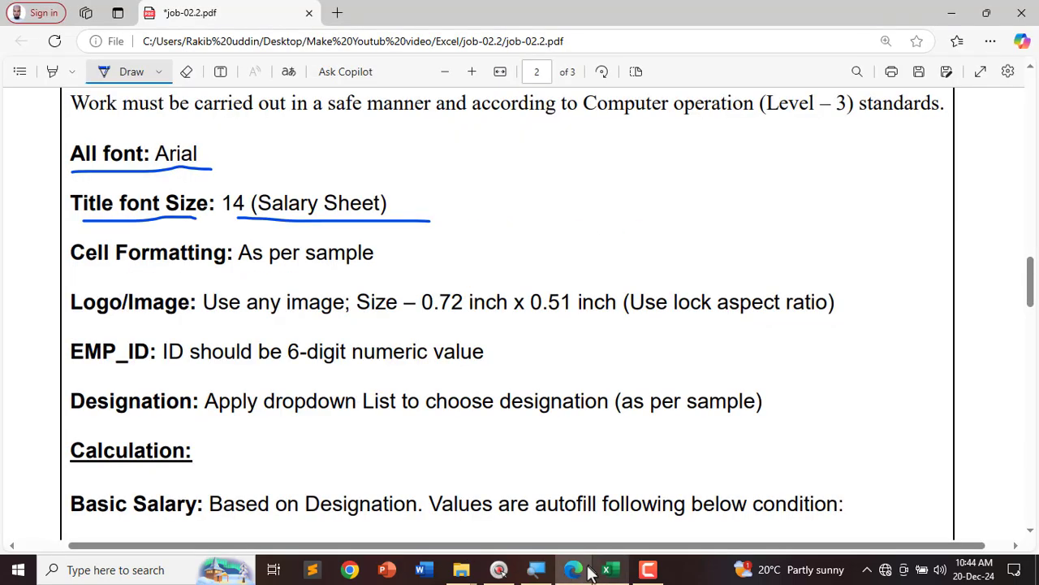
Step: Close File Explorer and fill the title rows A1:M2 with light blue
click(568, 568)
click(574, 569)
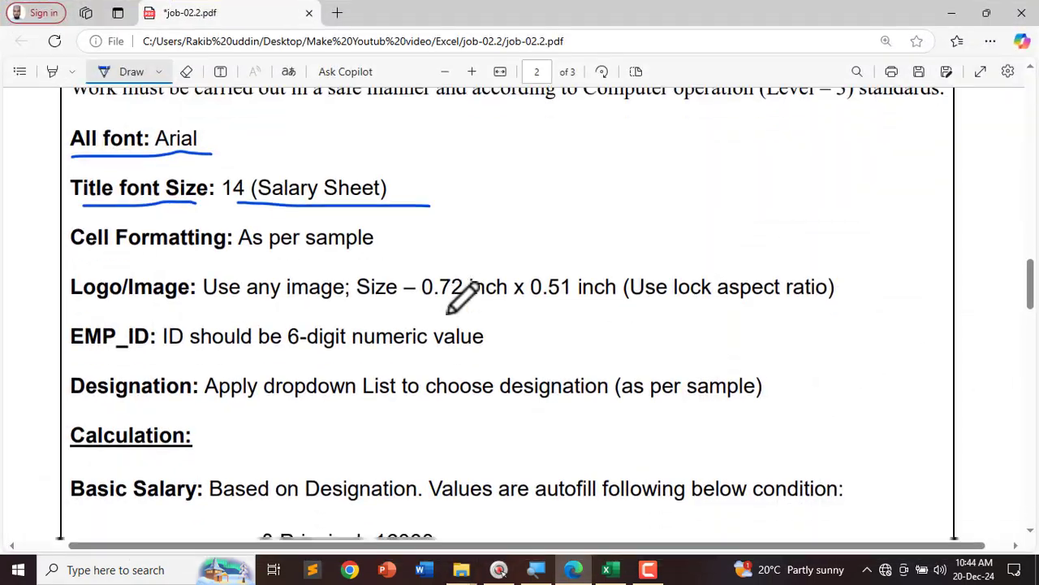
scroll(451, 312, down, 15)
scroll(449, 317, up, 10)
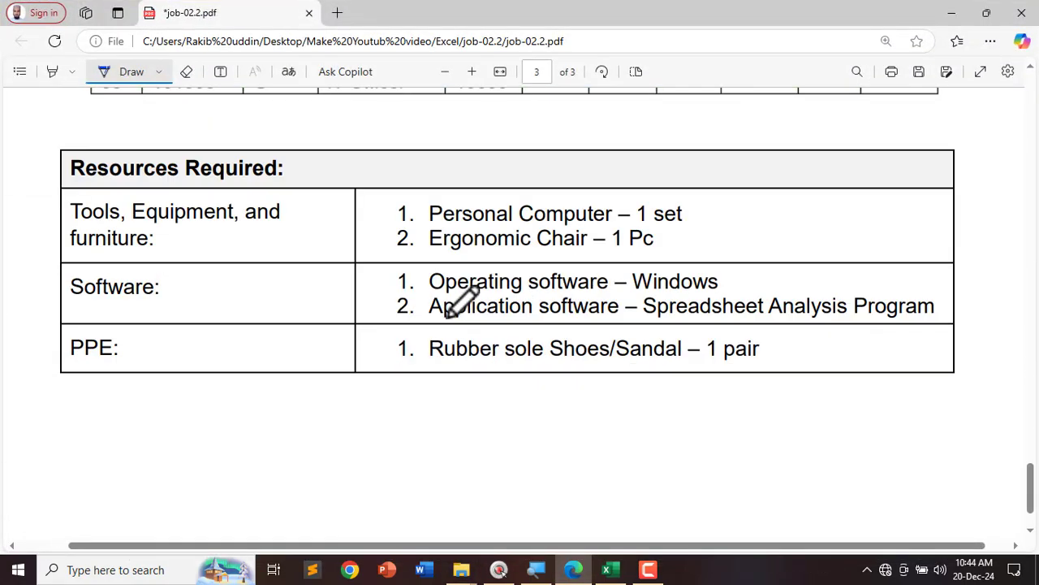
scroll(475, 329, up, 2)
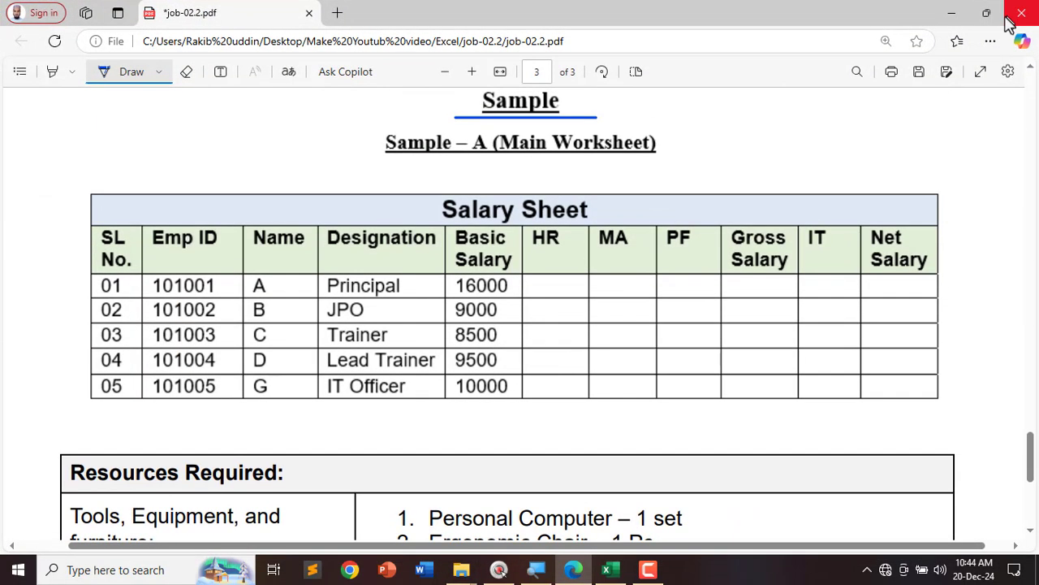
click(952, 13)
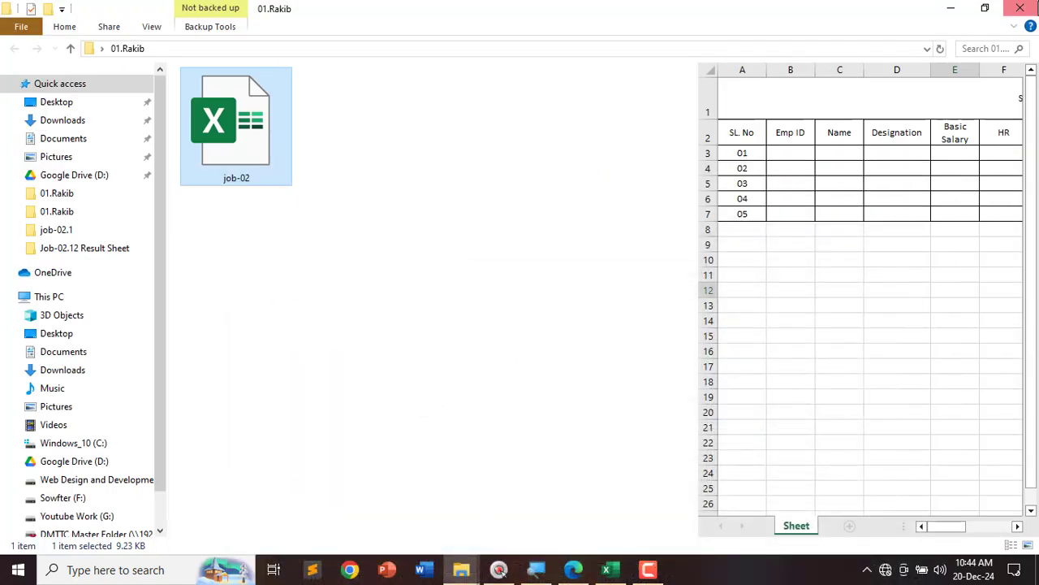
click(1020, 8)
click(608, 569)
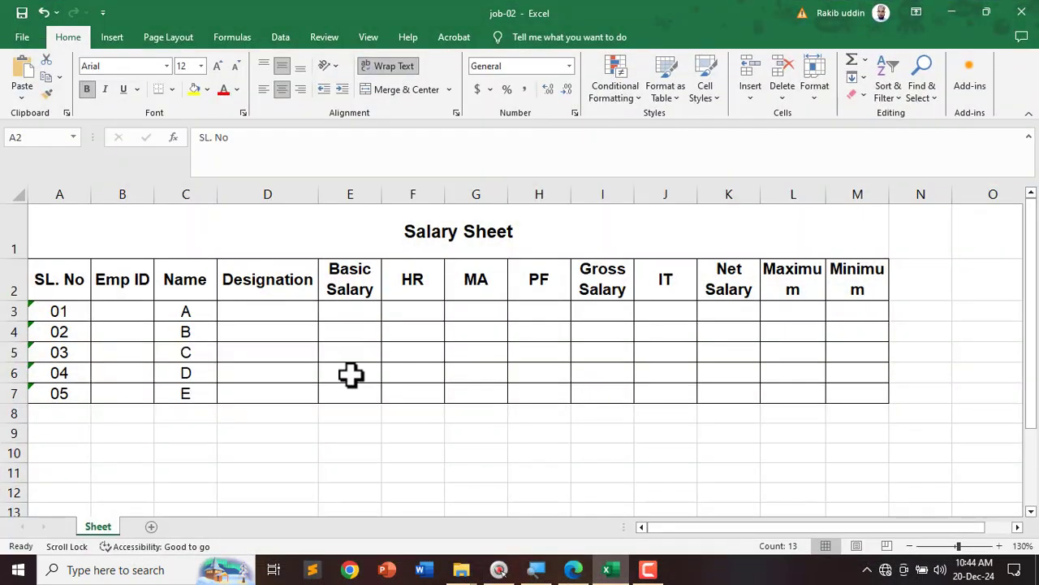
click(350, 373)
drag(83, 224, 273, 280)
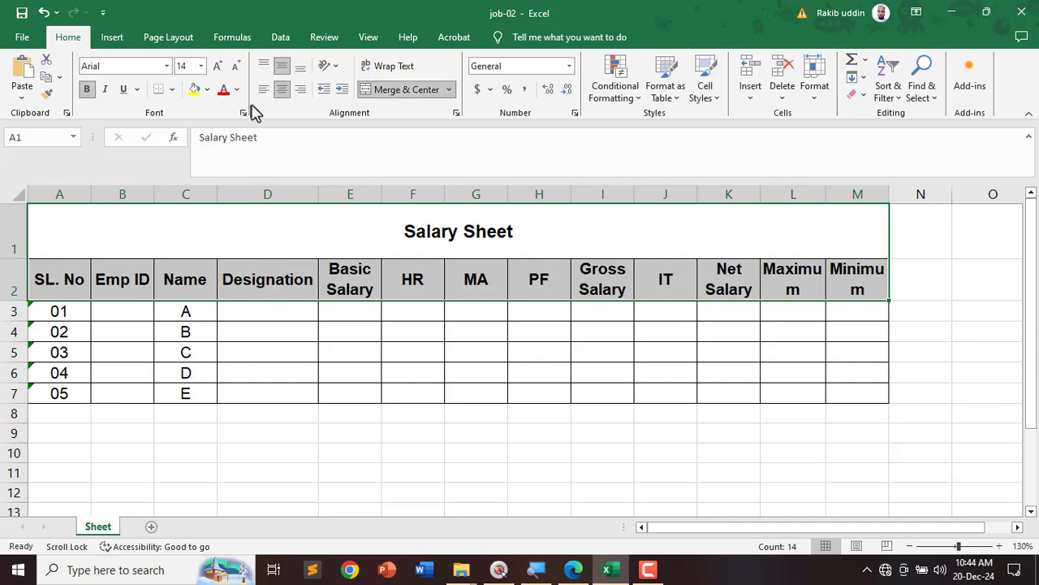
click(208, 89)
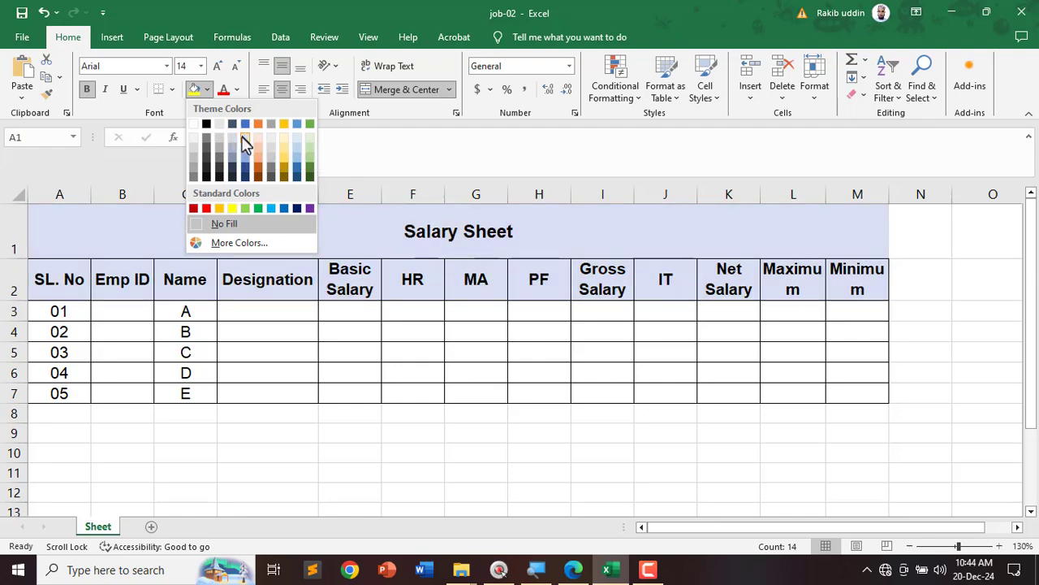
click(245, 143)
click(659, 468)
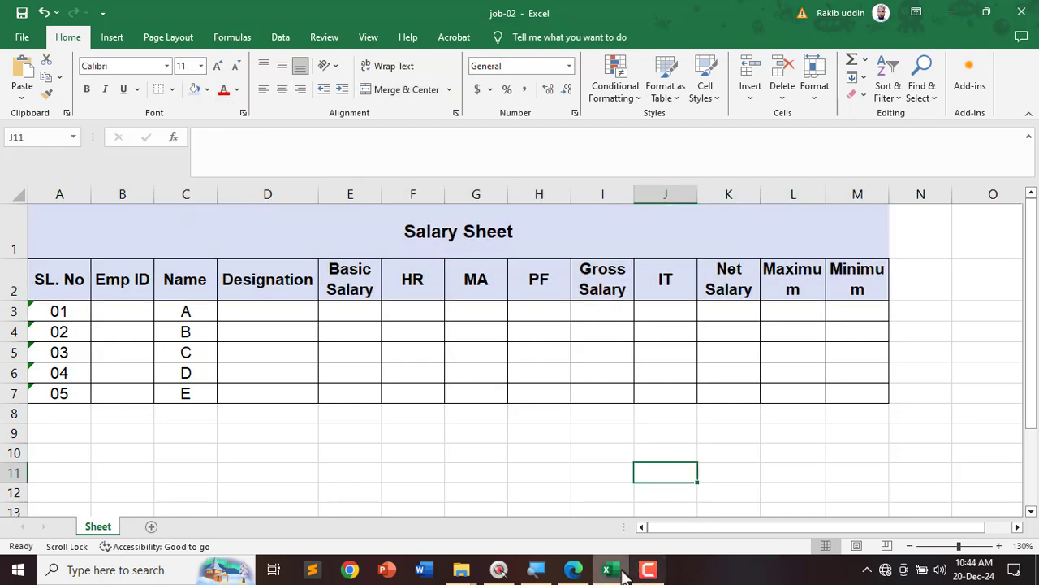
Step: Give the column header row a grey fill, matching the PDF sample
click(573, 571)
drag(573, 571, 622, 571)
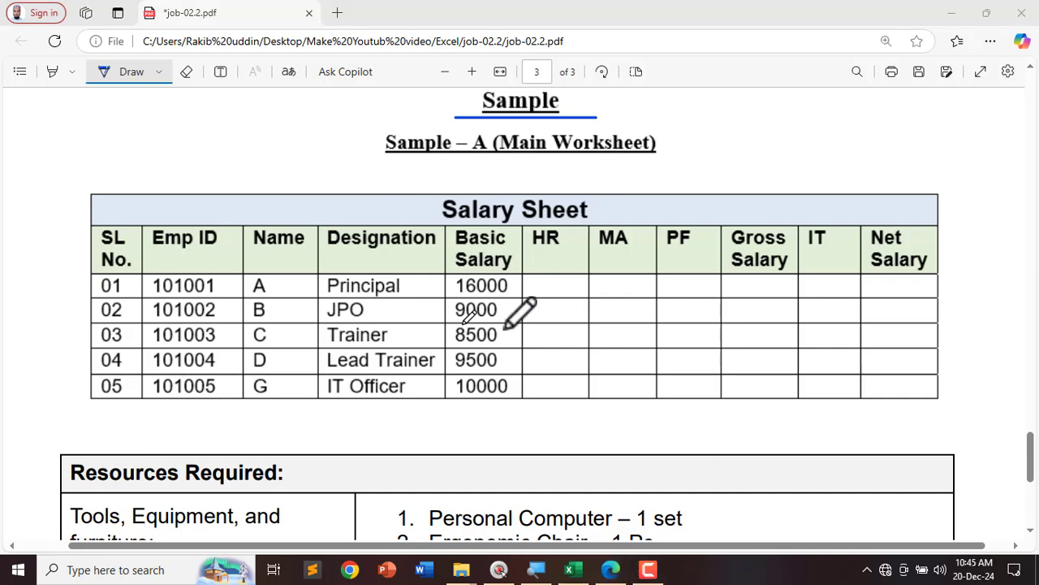
click(944, 11)
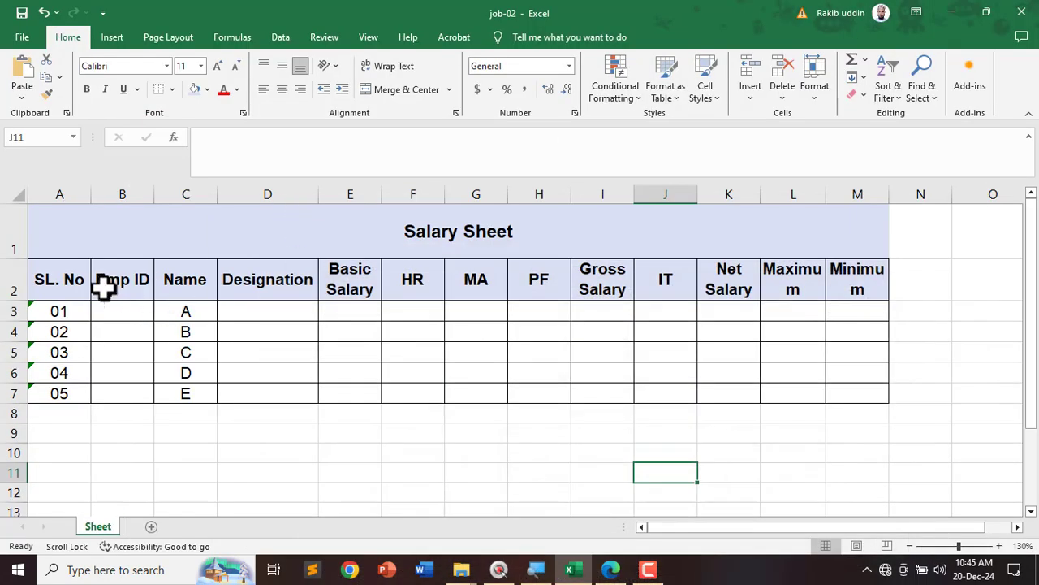
drag(49, 275, 845, 275)
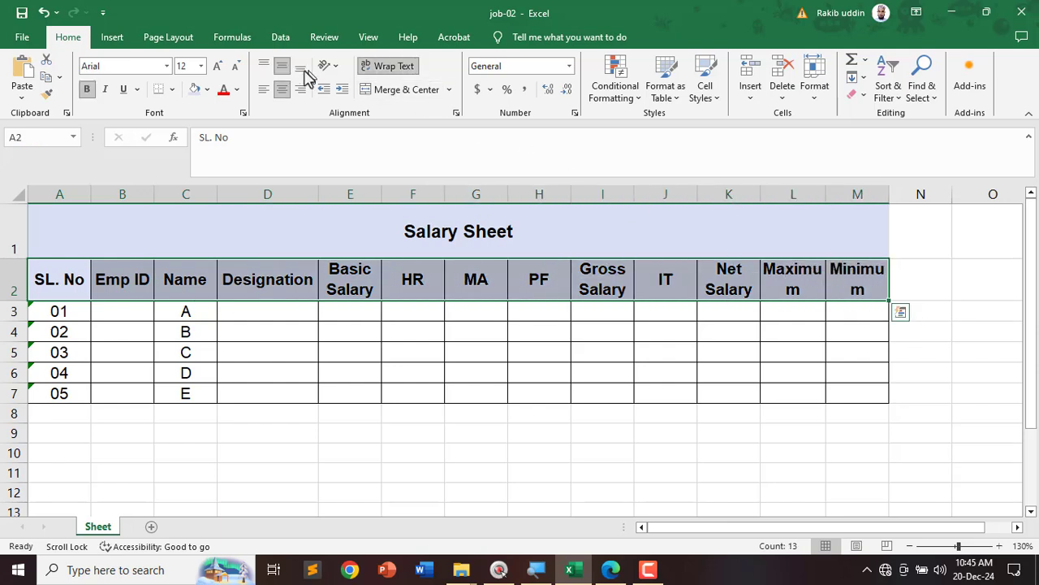
click(206, 89)
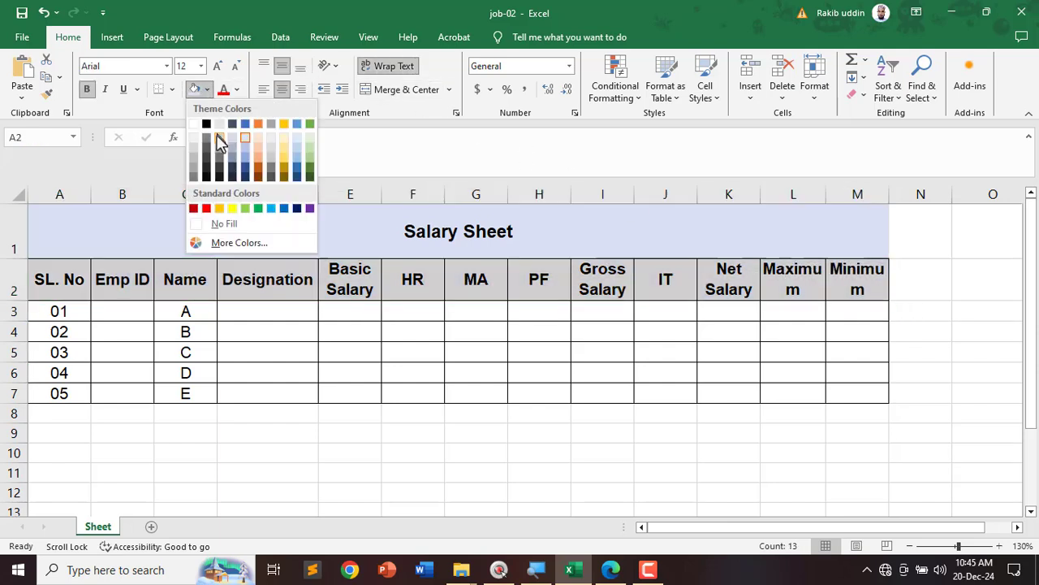
click(220, 135)
click(539, 434)
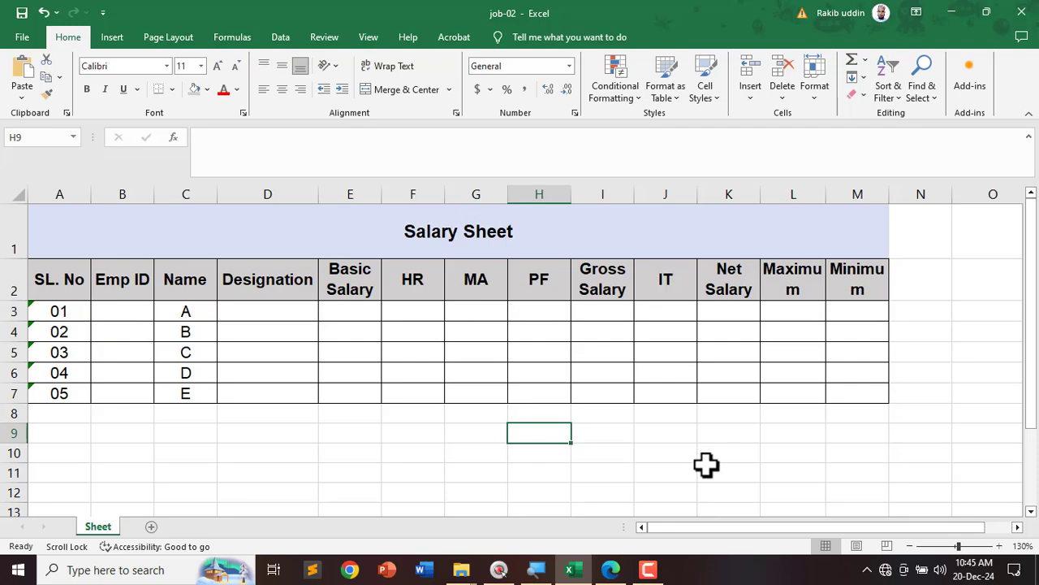
Step: In the task PDF, underline the Cell Formatting 'As per sample' requirement
click(610, 570)
scroll(325, 308, down, 10)
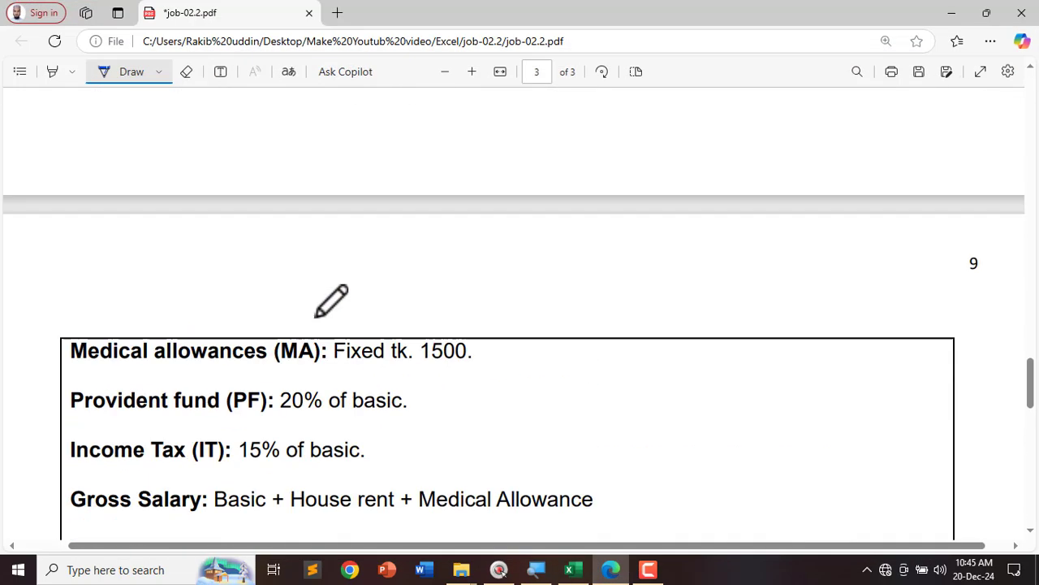
scroll(317, 324, up, 10)
scroll(325, 325, down, 2)
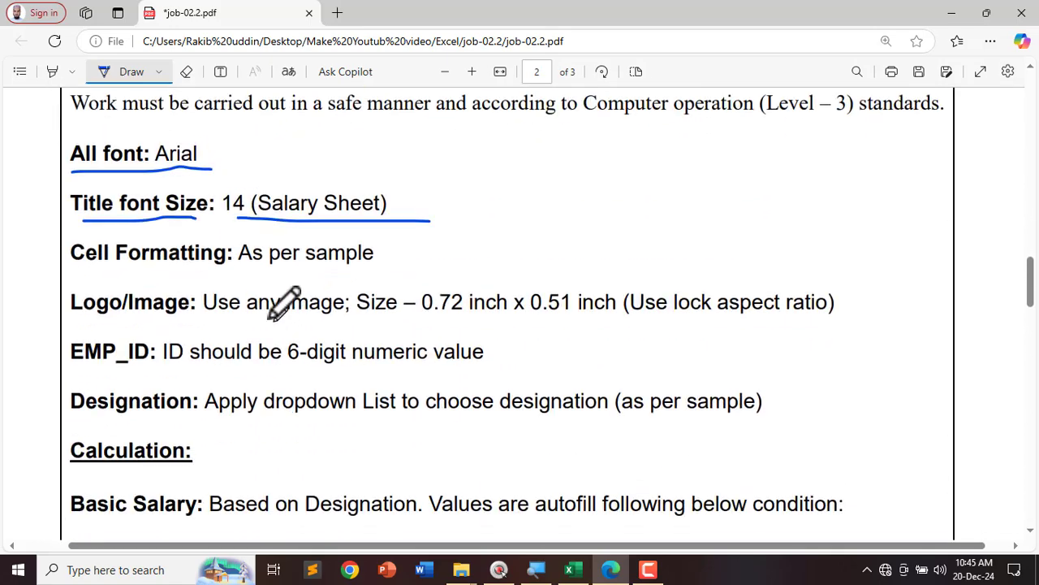
drag(57, 257, 124, 253)
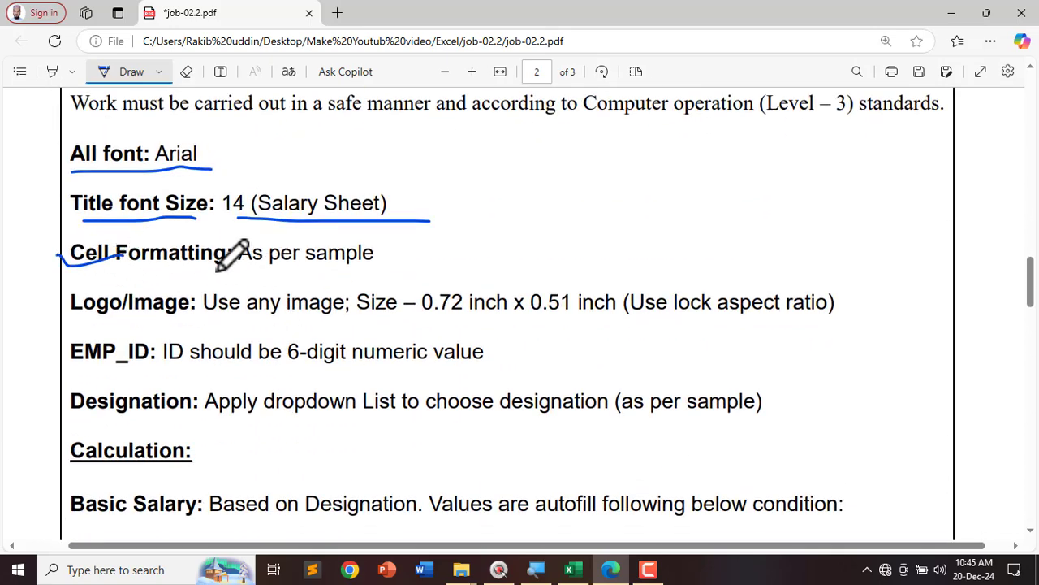
drag(218, 273, 357, 271)
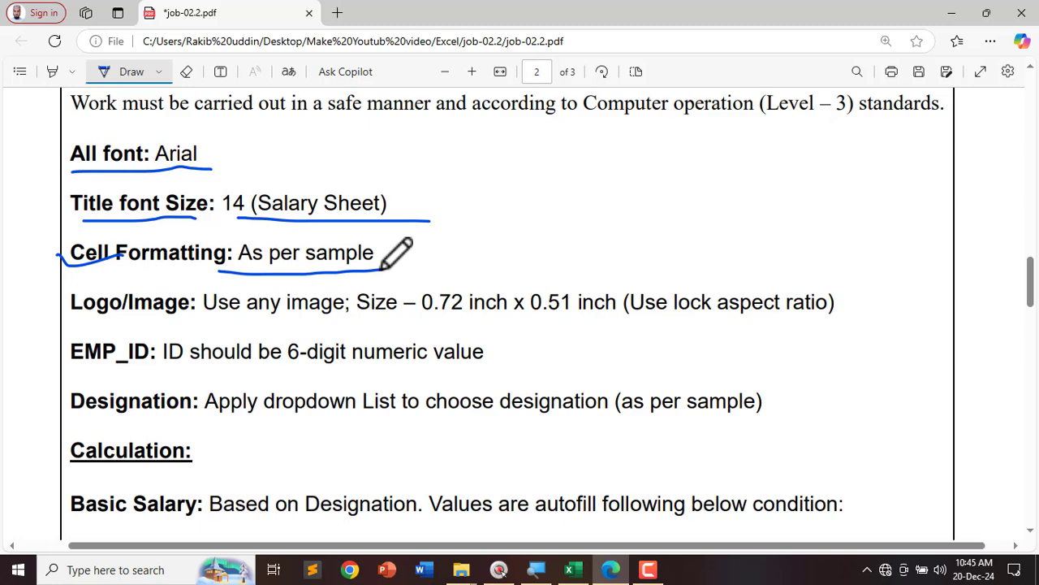
Step: Underline the logo requirement (0.72 x 0.51 inch, lock aspect ratio), then return to the Excel workbook
scroll(26, 286, down, 3)
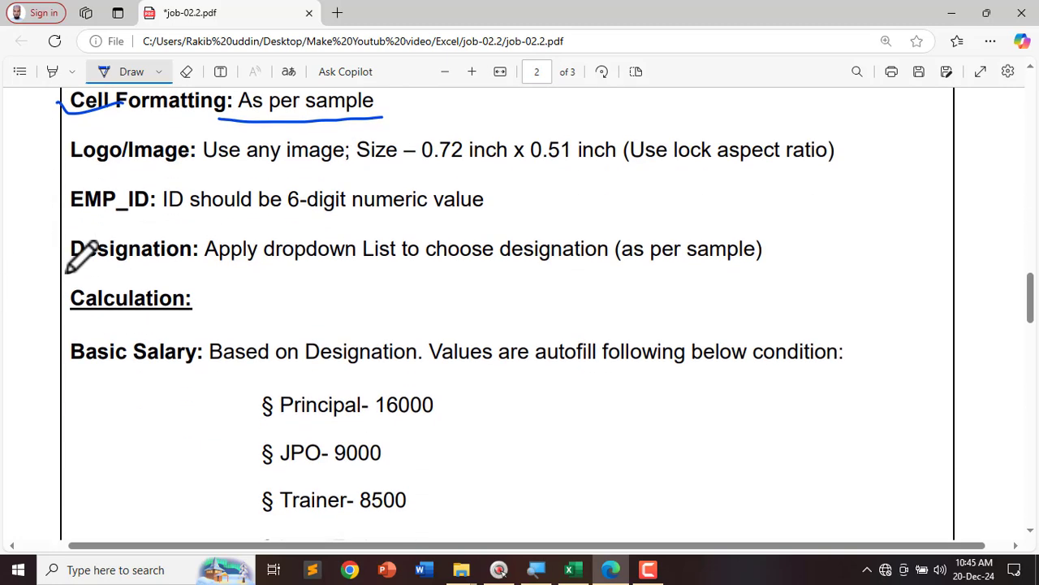
drag(39, 144, 107, 159)
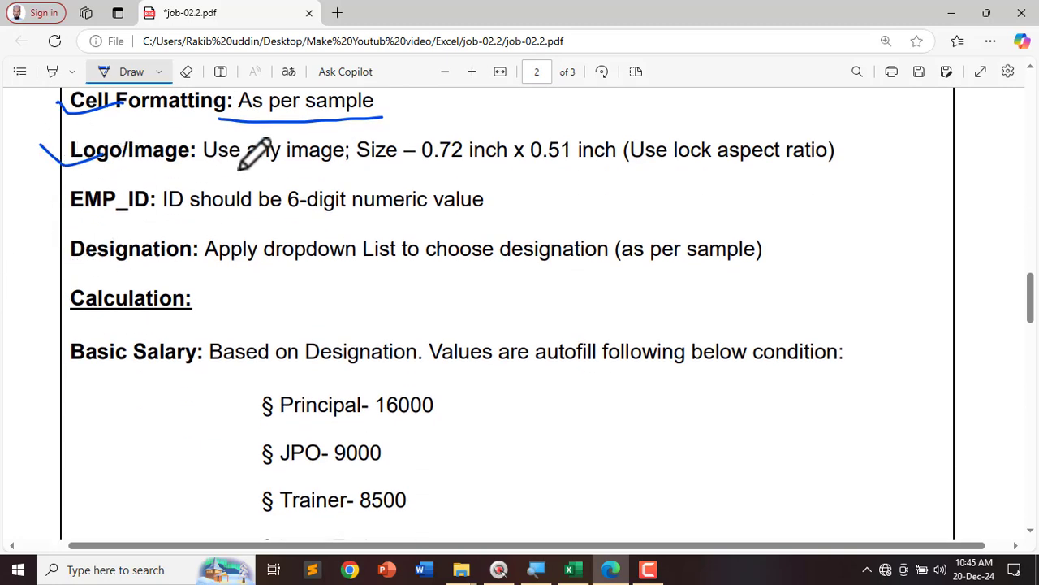
drag(211, 167, 390, 168)
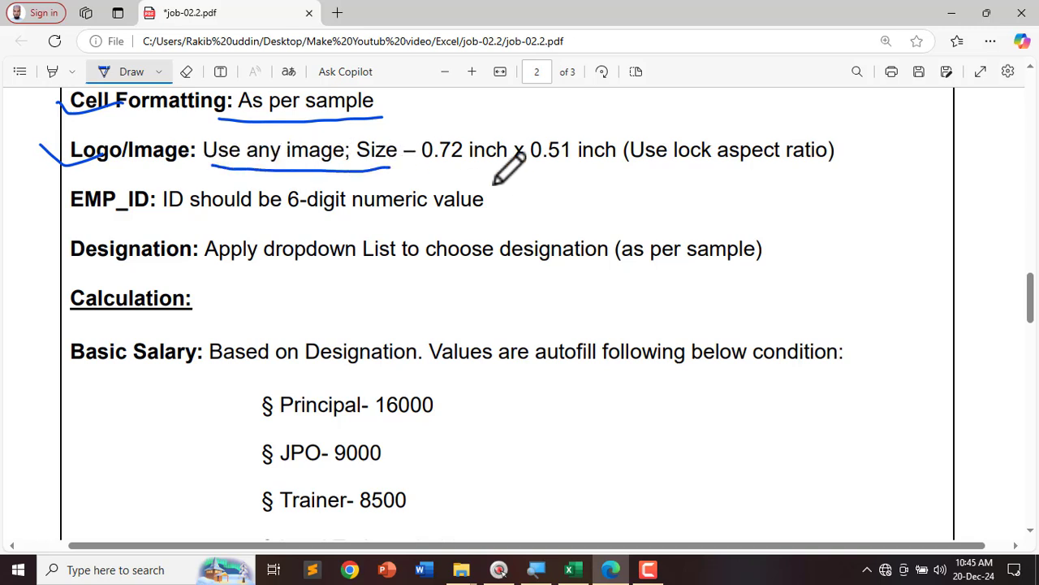
scroll(488, 189, up, 2)
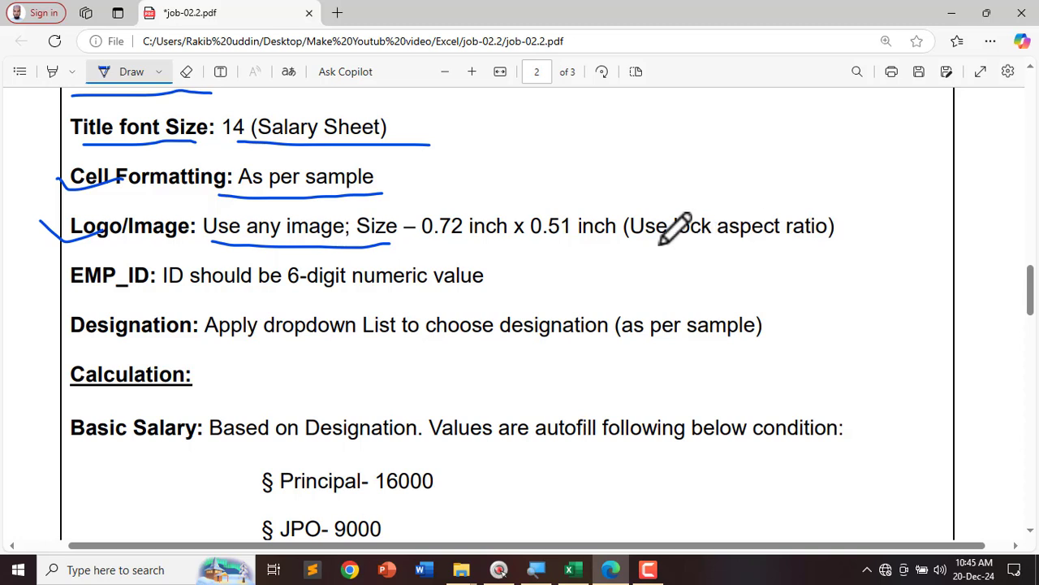
drag(633, 245, 825, 245)
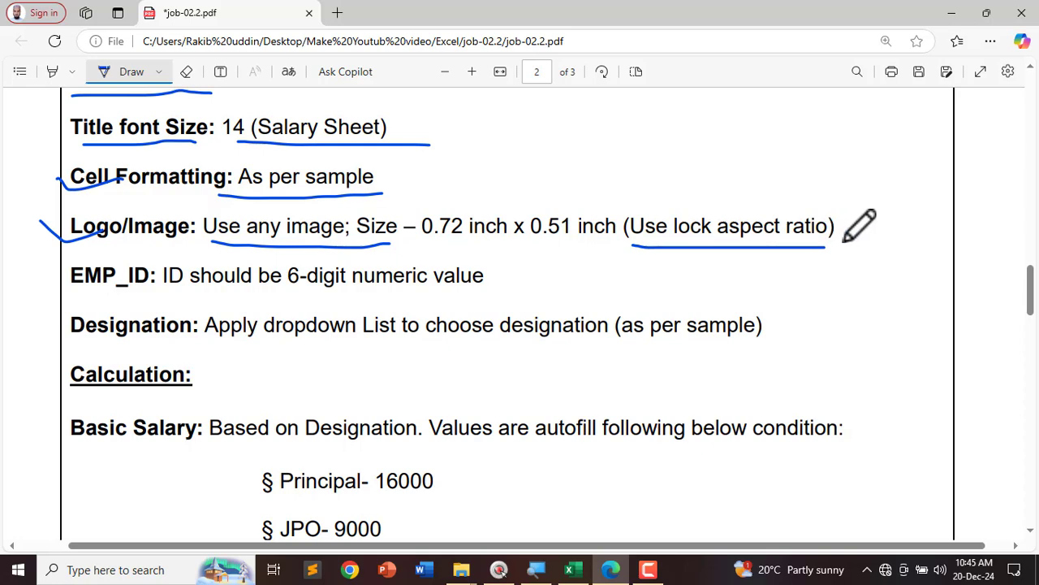
click(578, 569)
click(240, 458)
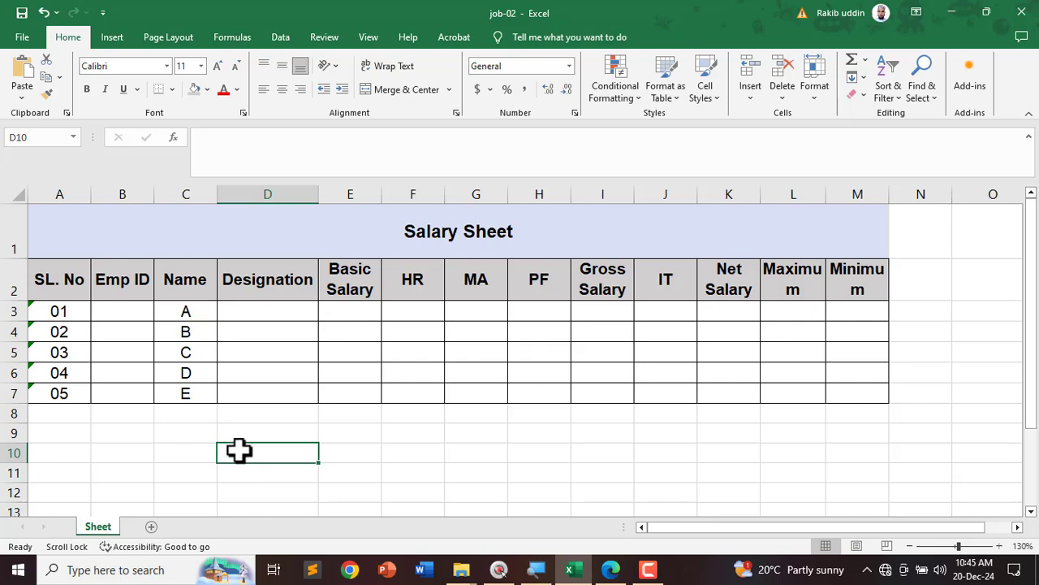
Step: Try inserting a picture from Desktop > 01.Rakib, and close the browser when the folder is empty
click(113, 40)
click(177, 82)
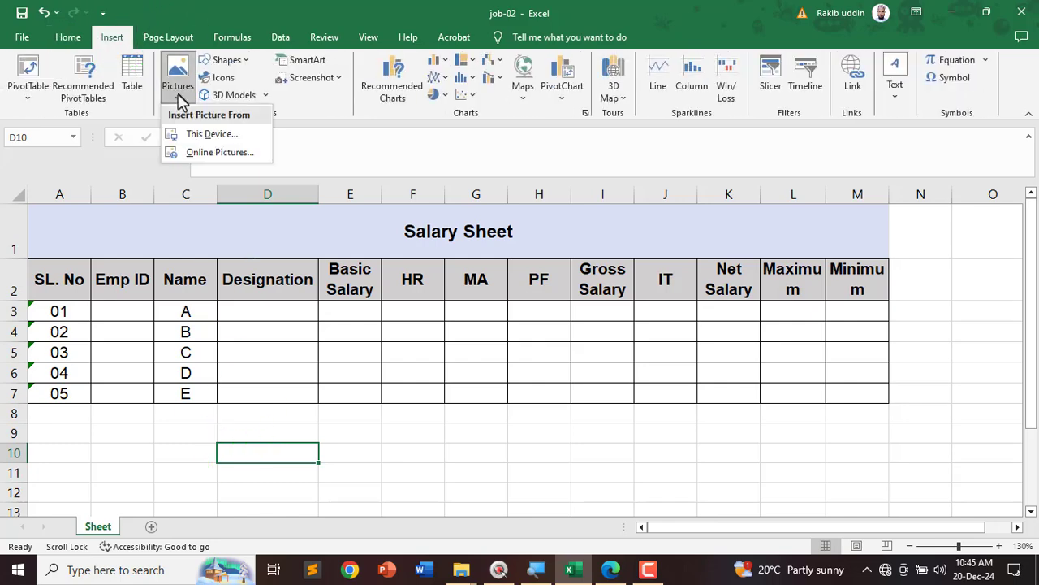
click(202, 140)
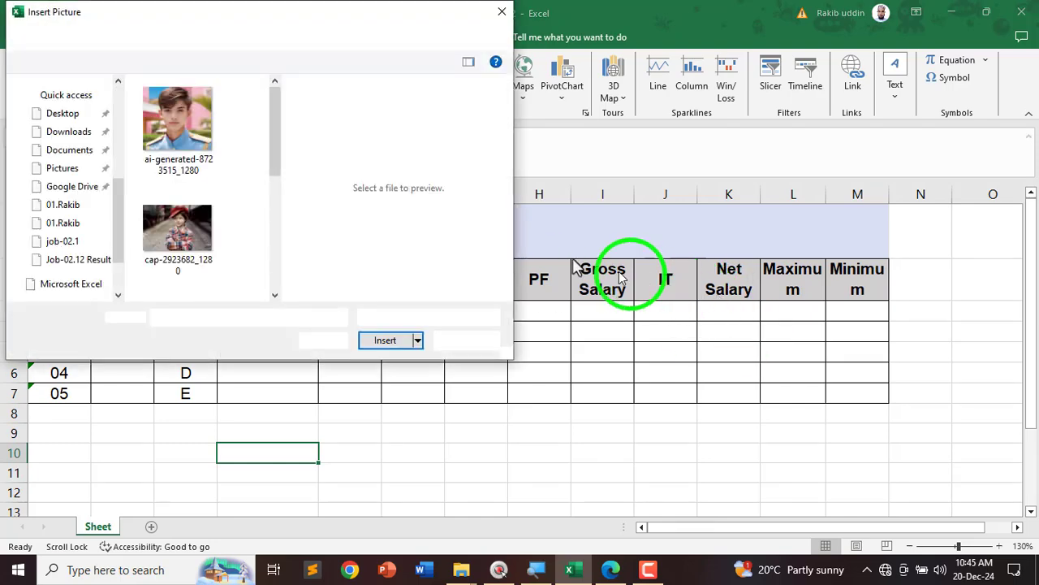
click(62, 126)
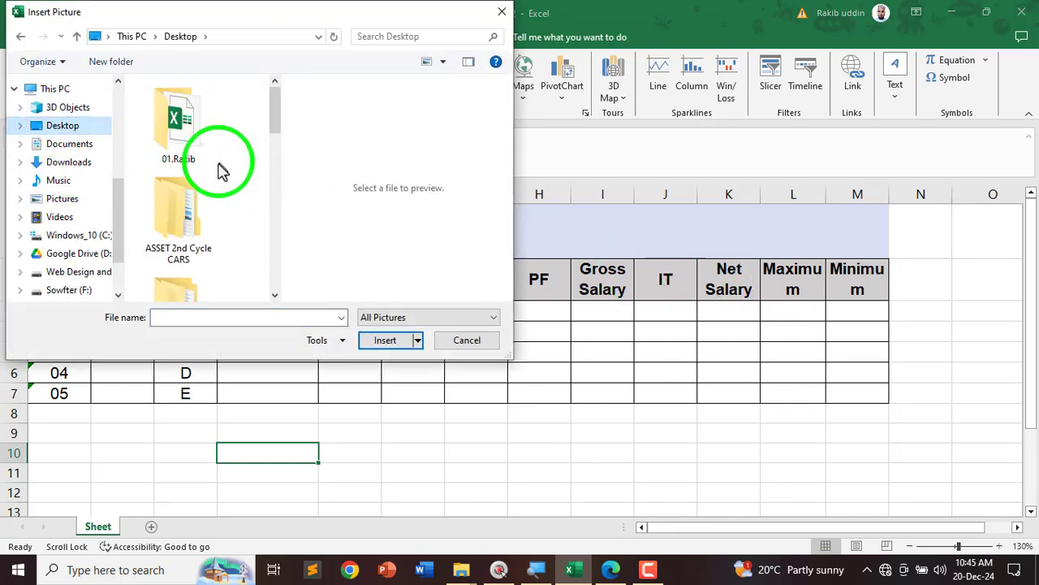
mouse_move(276, 130)
mouse_down()
mouse_move(274, 190)
mouse_move(268, 130)
mouse_up()
double_click(172, 122)
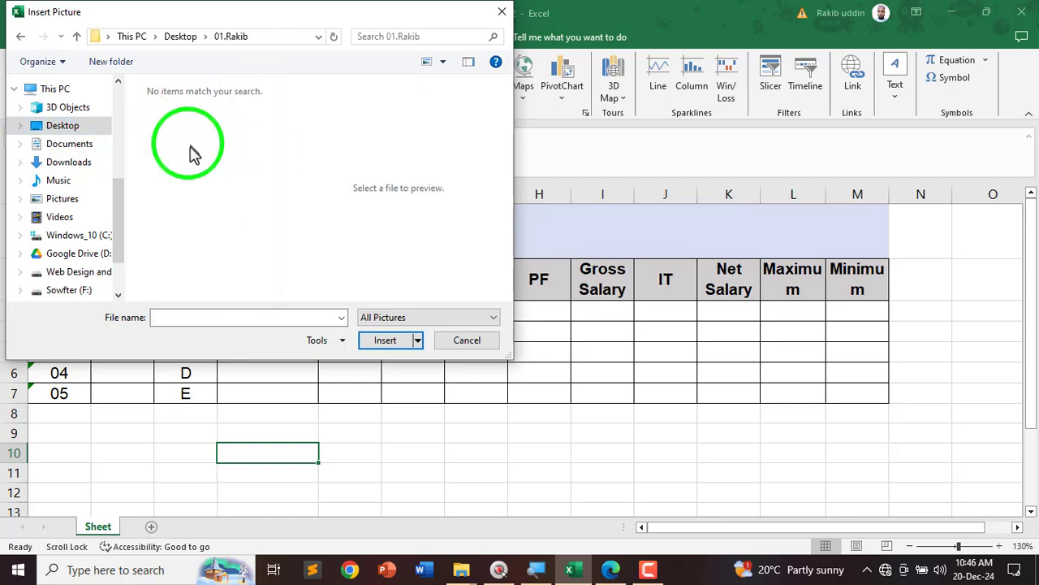
click(501, 12)
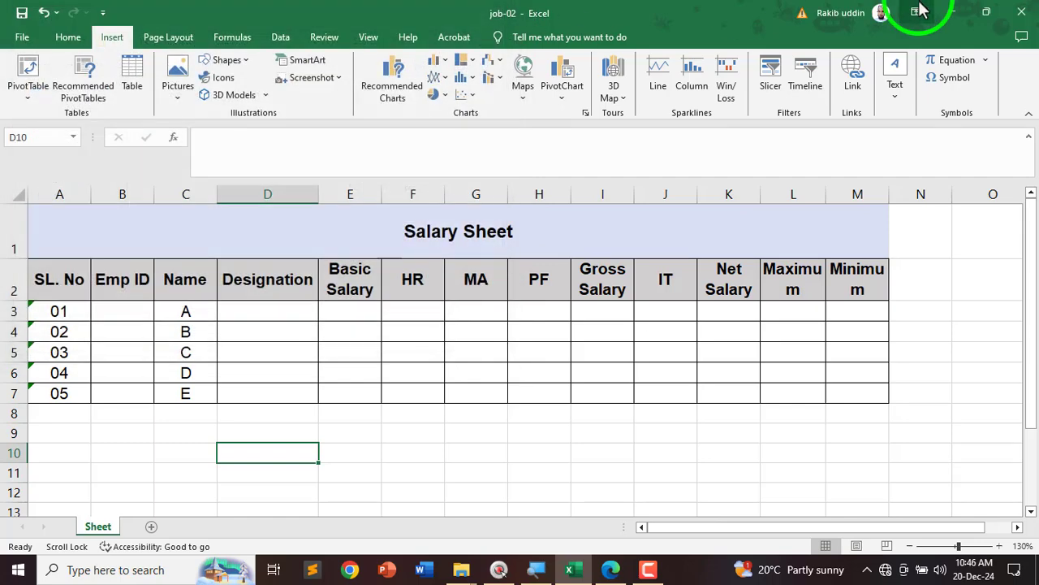
Step: Minimize the windows and move the job-02.2 image into the 01.Rakib desktop folder
click(948, 24)
click(953, 18)
drag(766, 26, 421, 266)
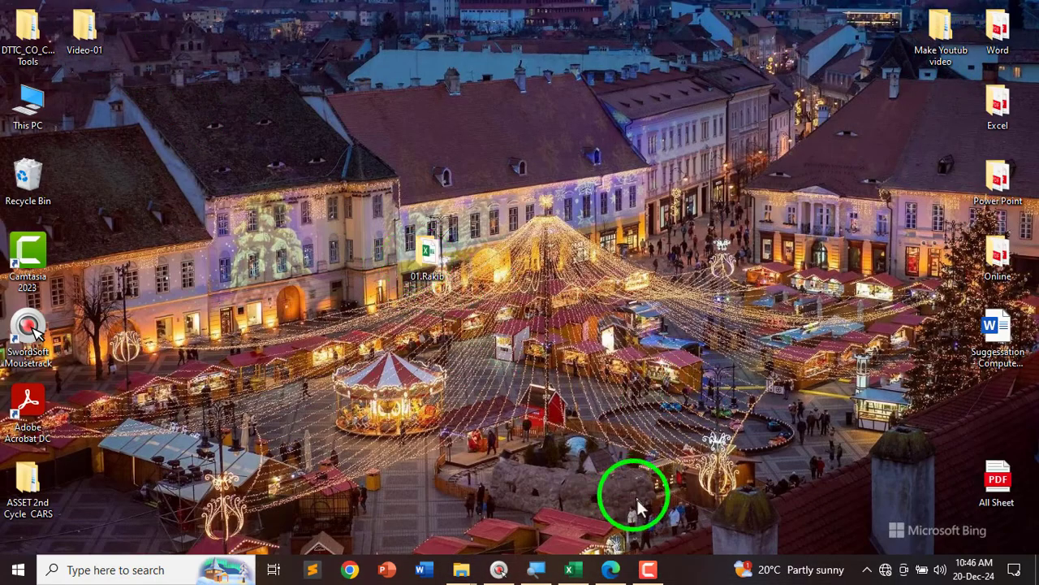
Step: Insert the job-02.2 logo from Desktop > 01.Rakib into the sheet
click(574, 569)
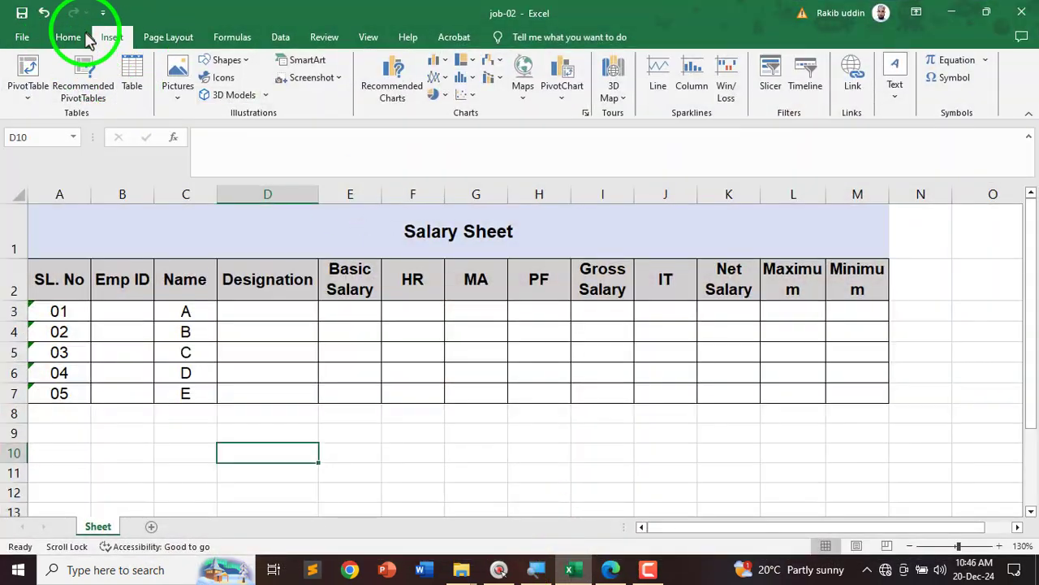
click(86, 39)
click(111, 37)
click(178, 77)
click(205, 134)
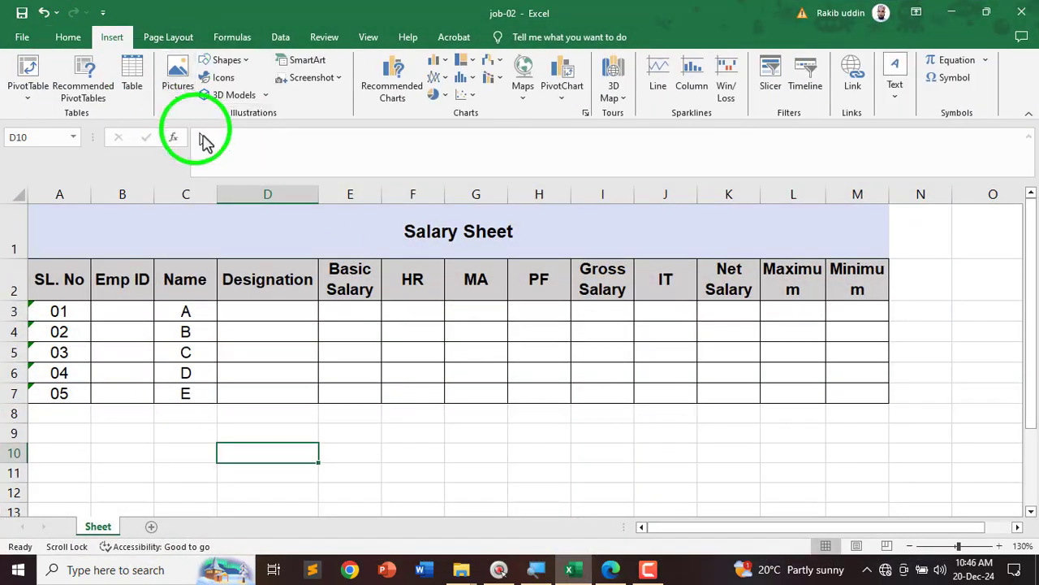
click(60, 126)
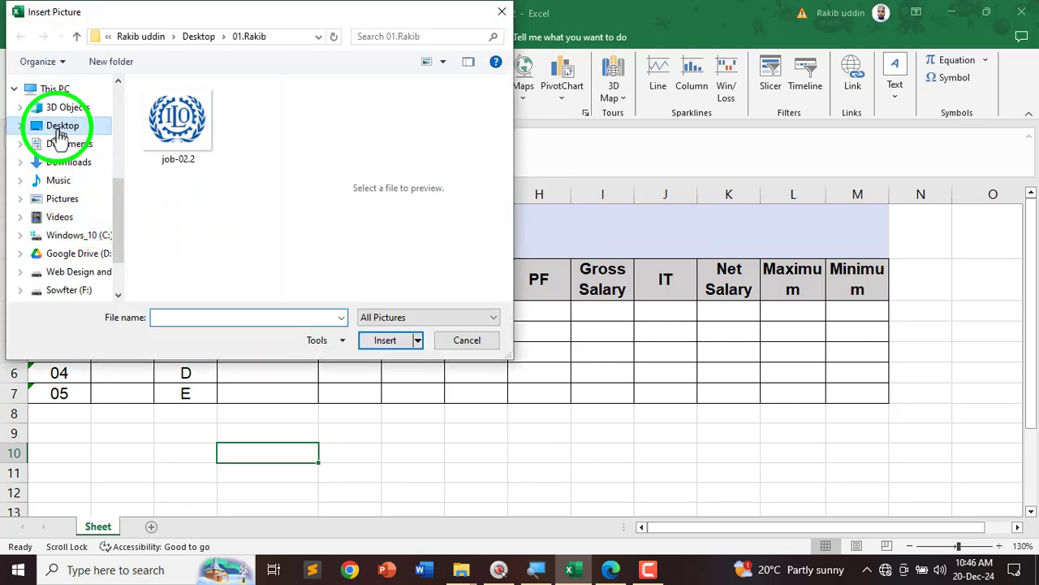
double_click(169, 128)
click(187, 154)
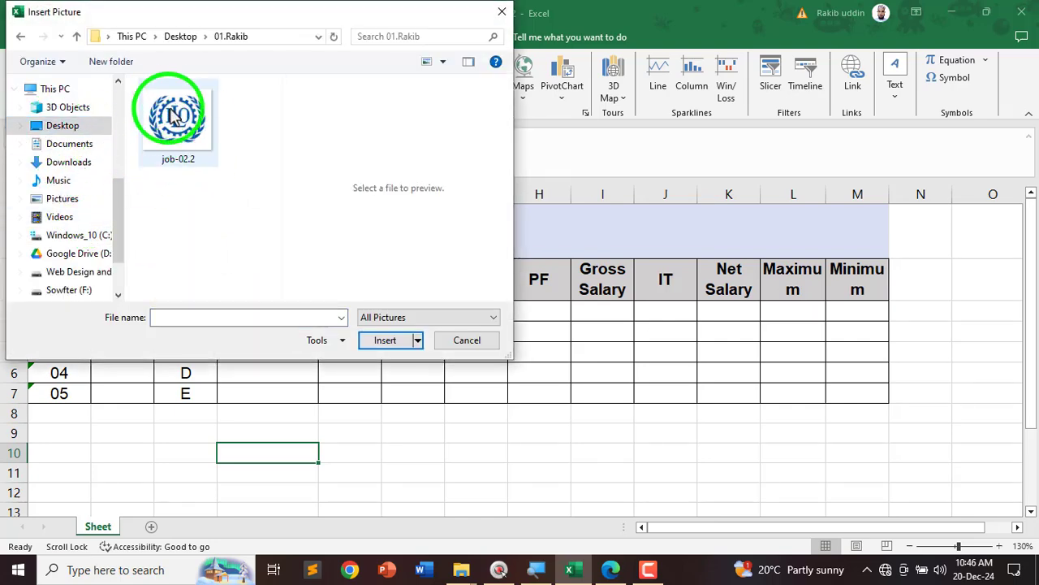
click(385, 340)
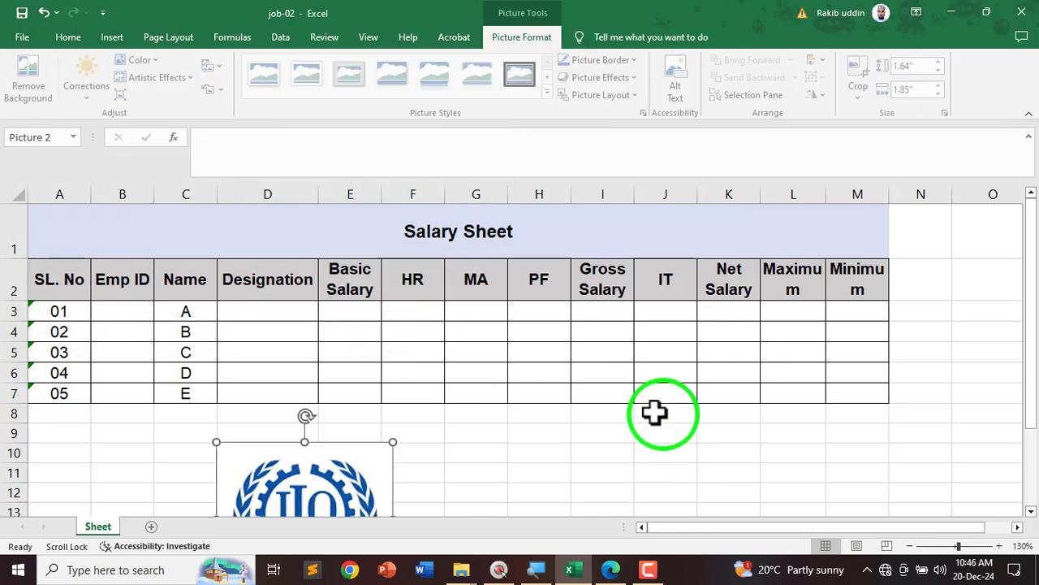
Step: Resize the logo with height 0.72 and width 0.51 (ending 0.45 x 0.51 in), and drag it above Maximum in row 1
drag(343, 471, 334, 281)
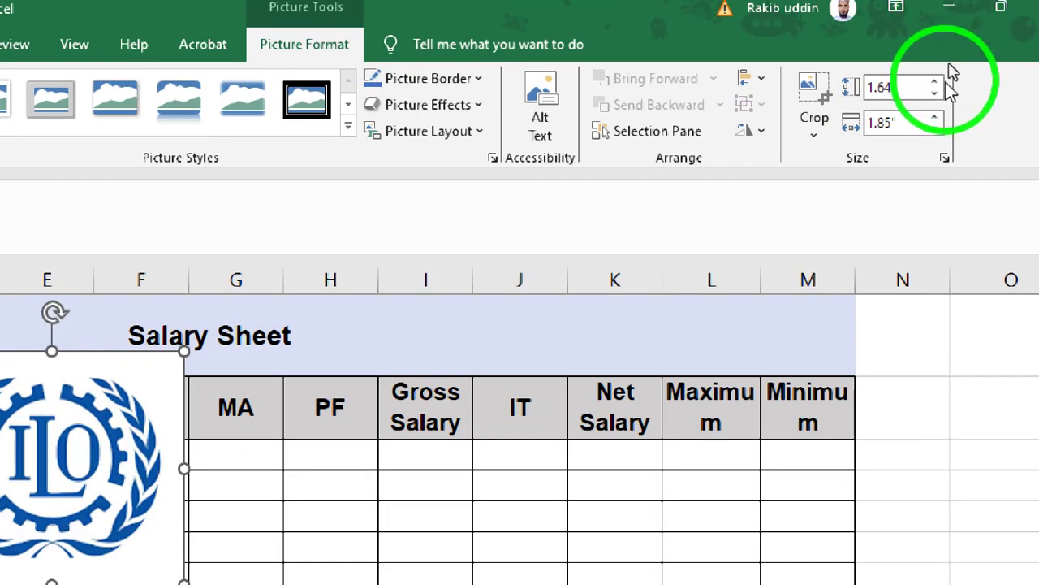
click(917, 66)
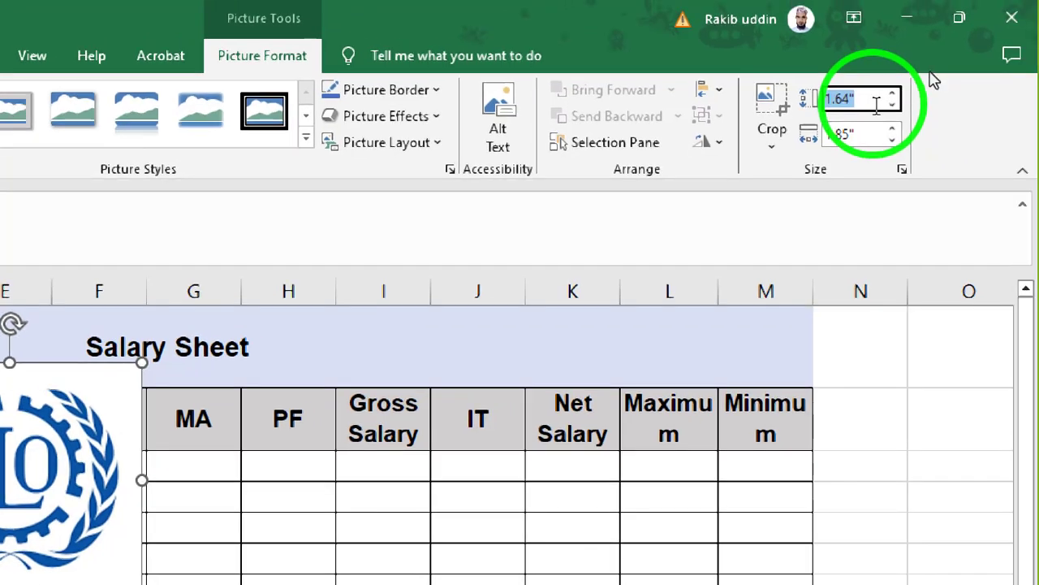
text(0)
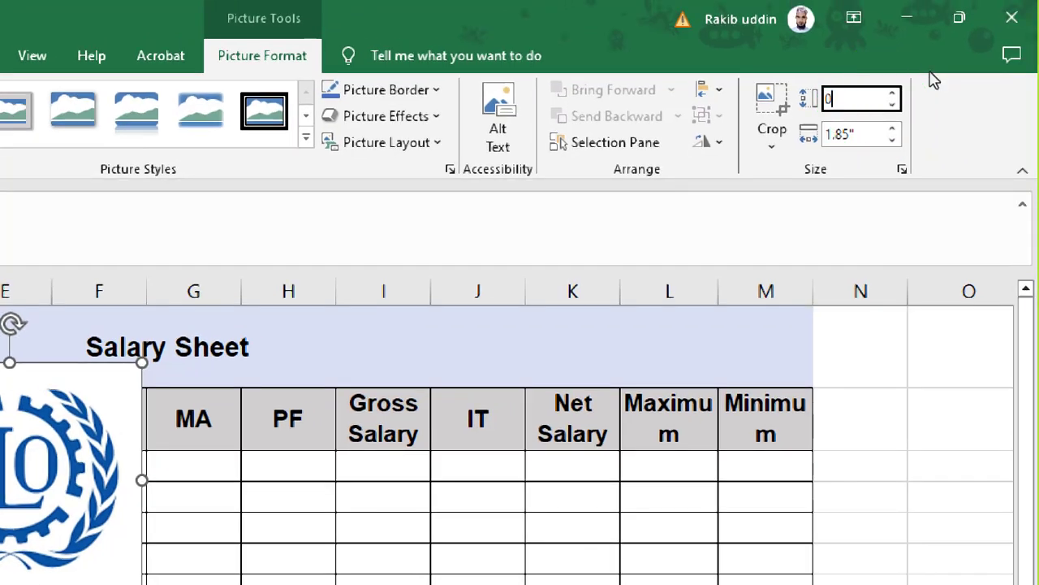
text(.72)
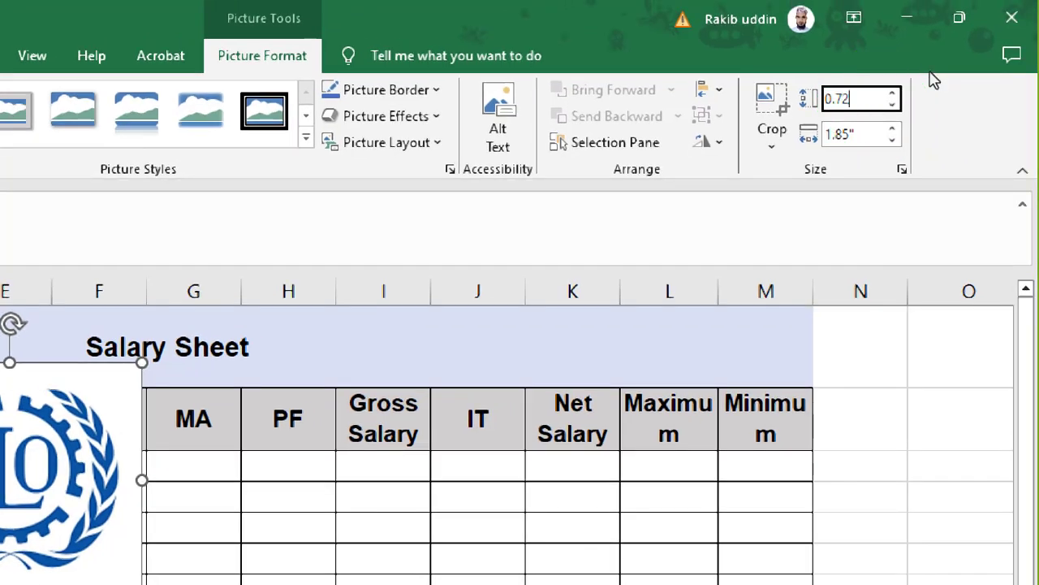
key(Tab)
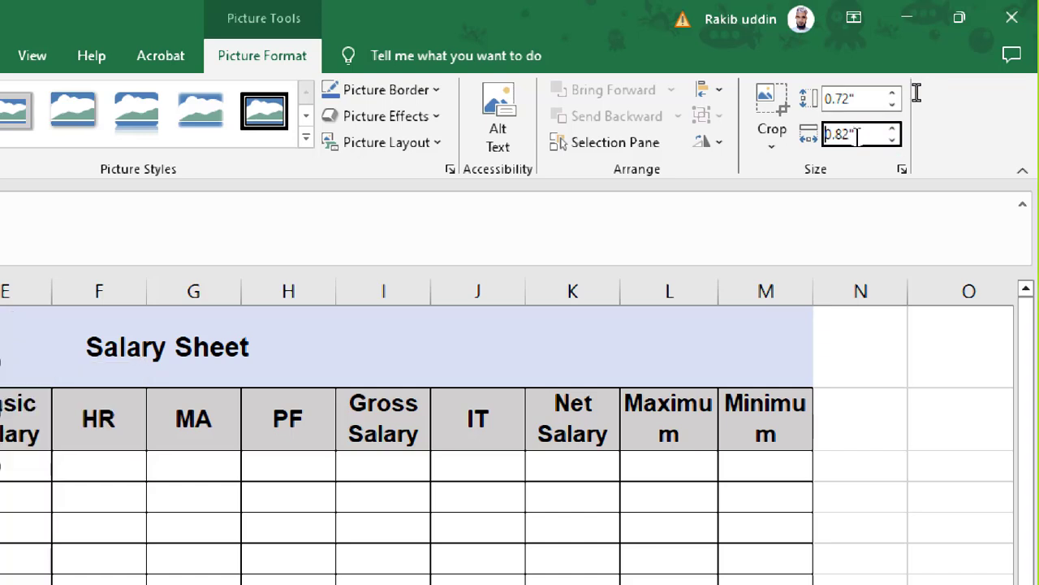
double_click(858, 135)
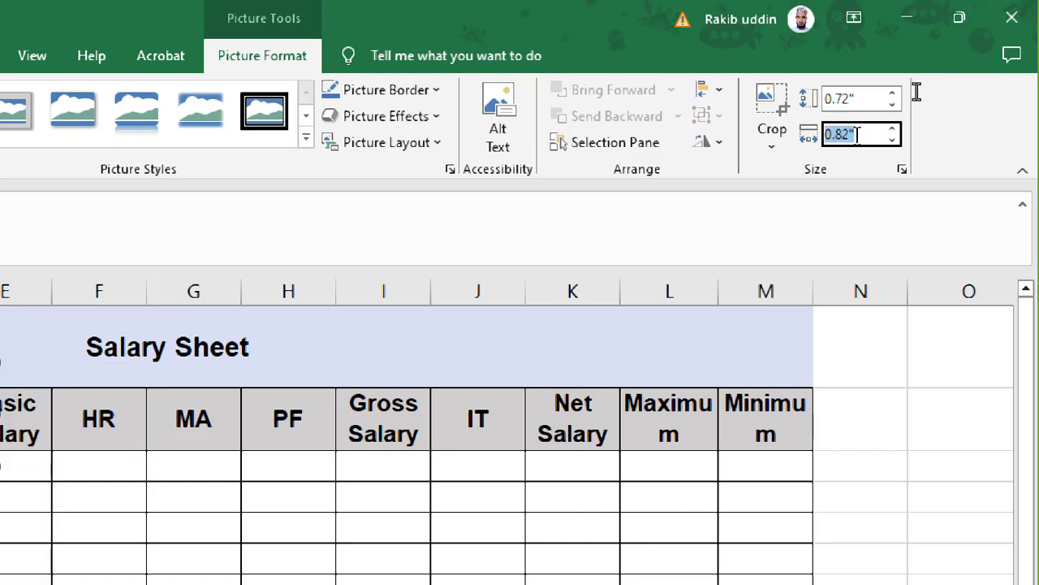
text(0.51)
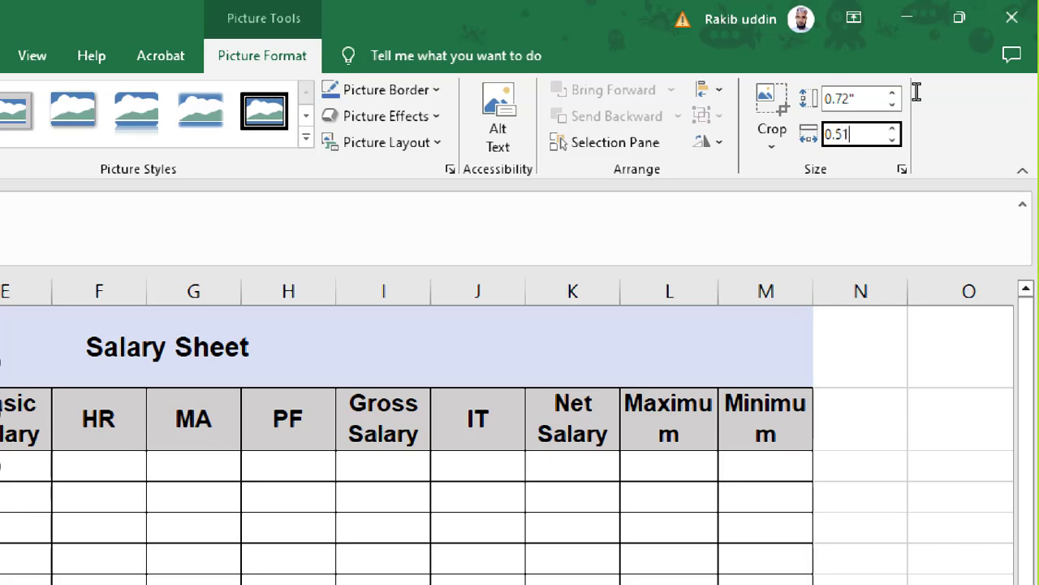
click(864, 98)
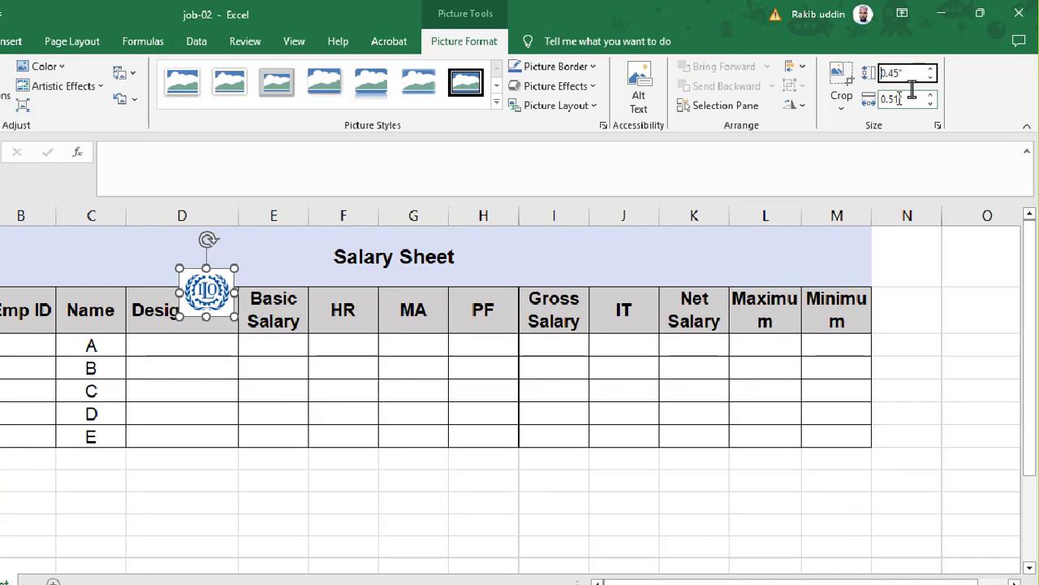
drag(210, 301, 801, 252)
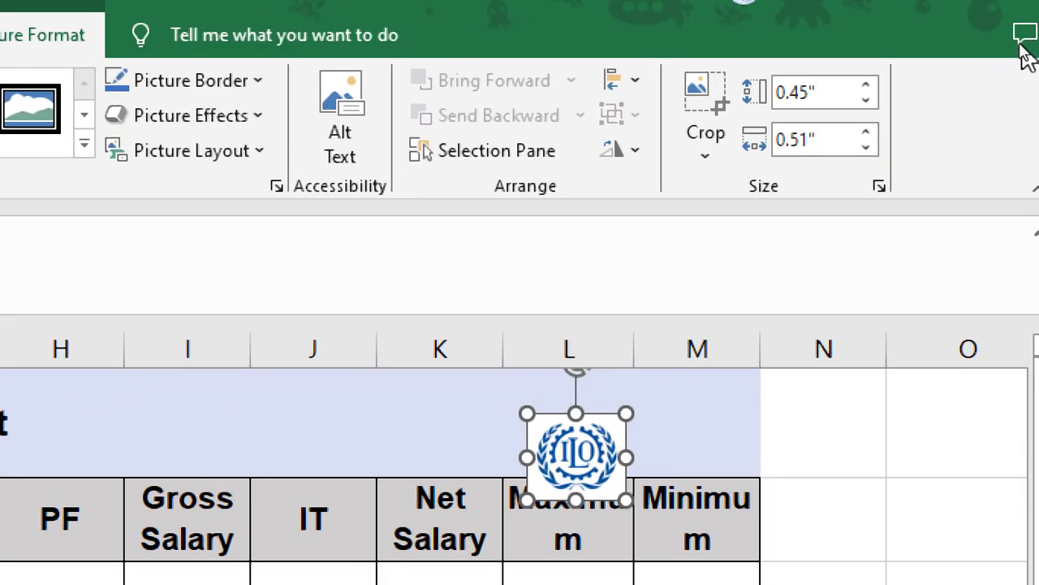
Step: Untick Lock aspect ratio in the Size settings and set the logo height to 0.72 inches
click(883, 189)
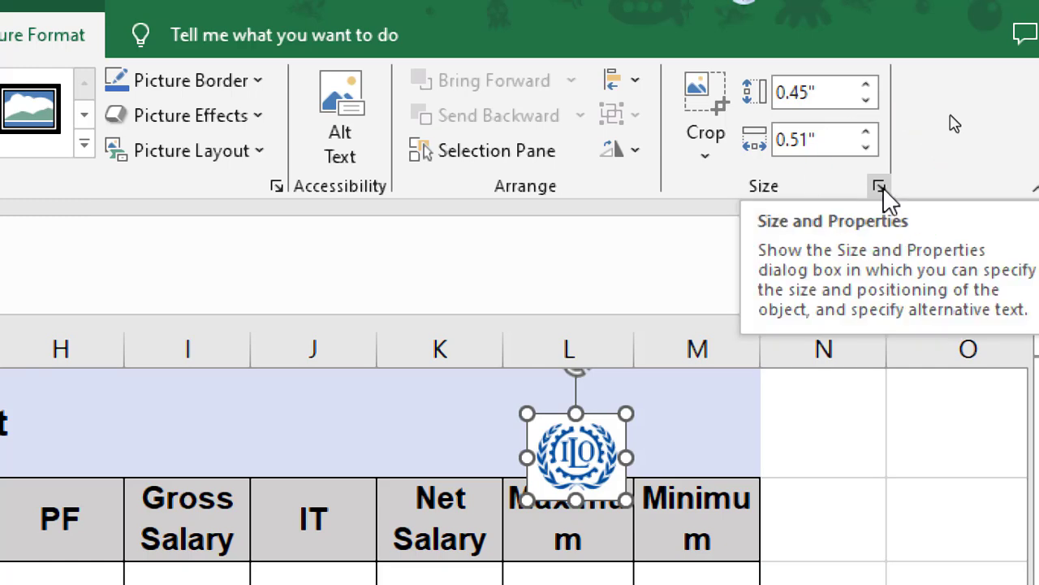
click(883, 187)
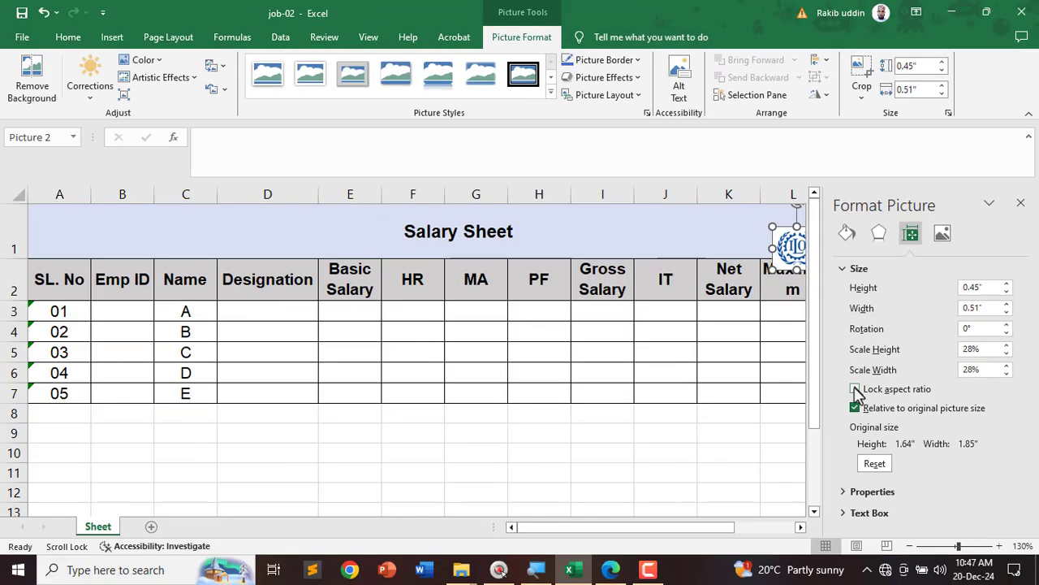
click(1022, 203)
drag(797, 250, 851, 237)
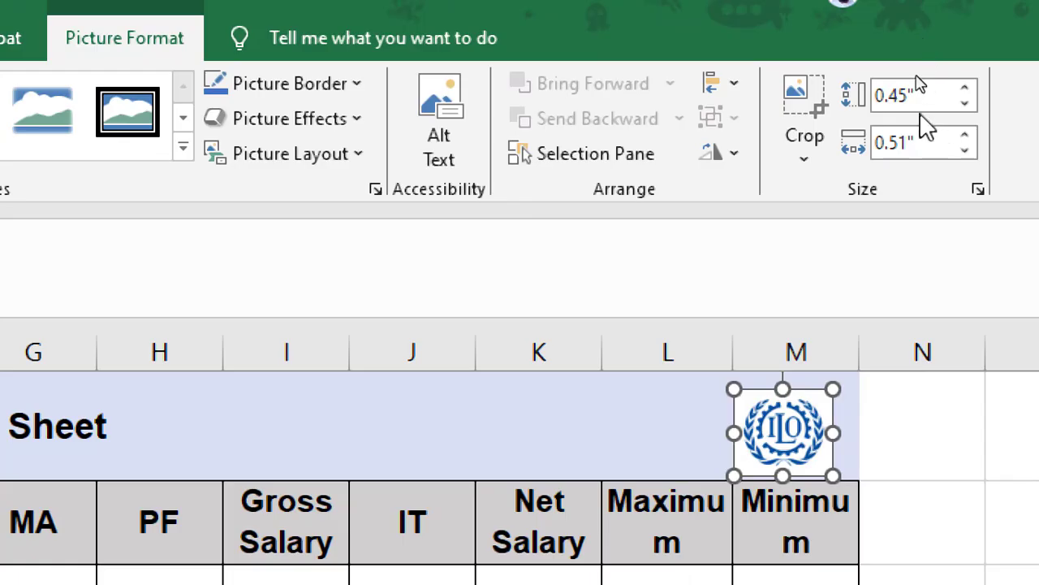
click(926, 66)
double_click(931, 95)
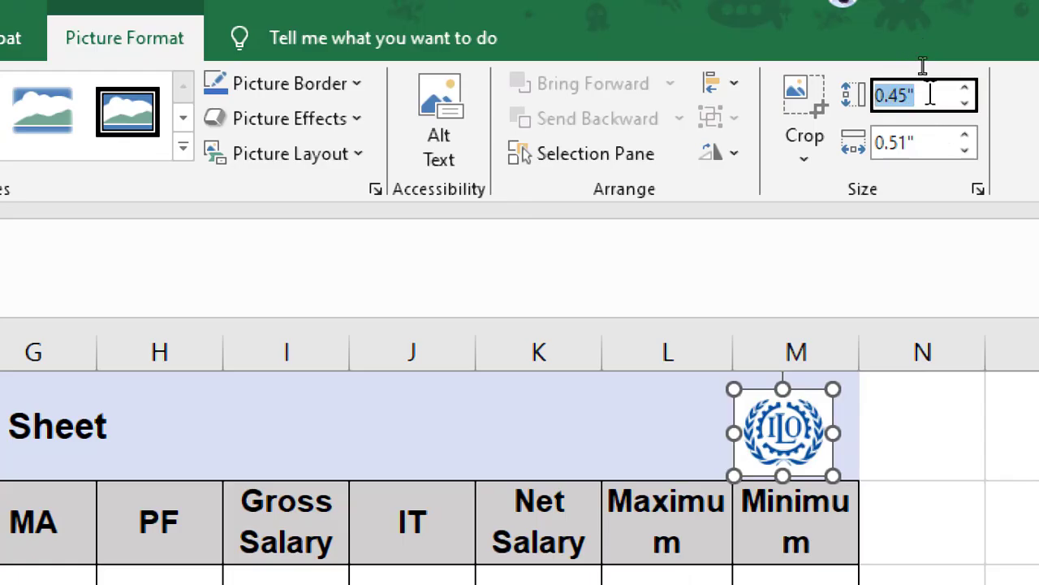
text(0.72)
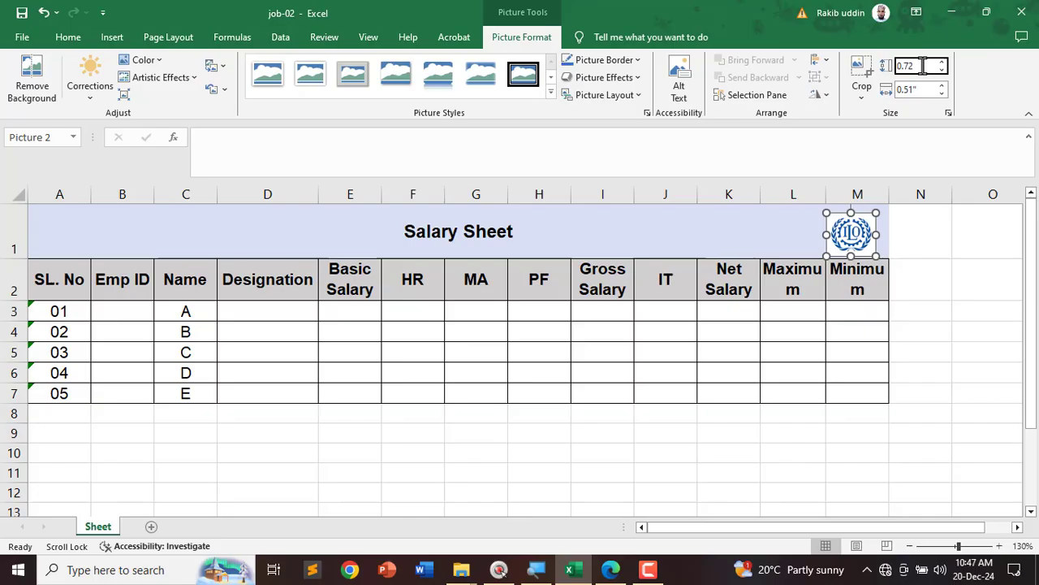
key(Return)
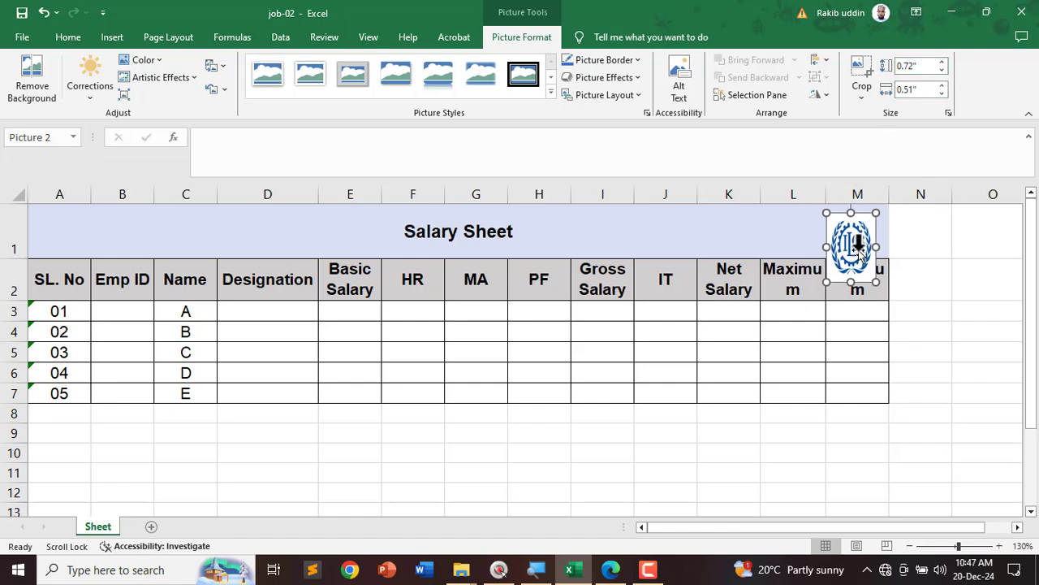
Step: Place the logo left of the title around columns C–D and make row 1 taller
drag(858, 243, 214, 232)
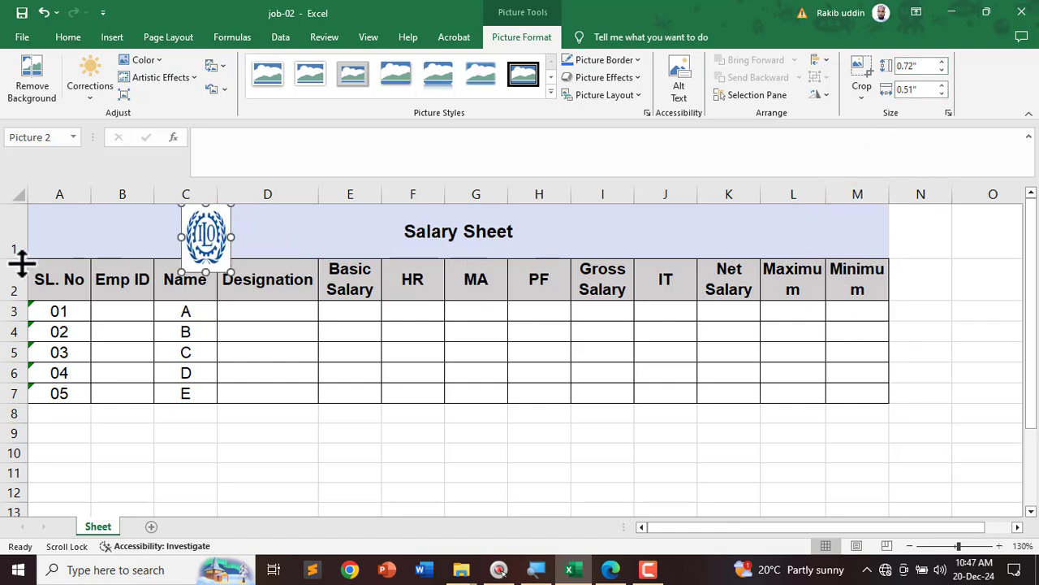
drag(22, 259, 17, 284)
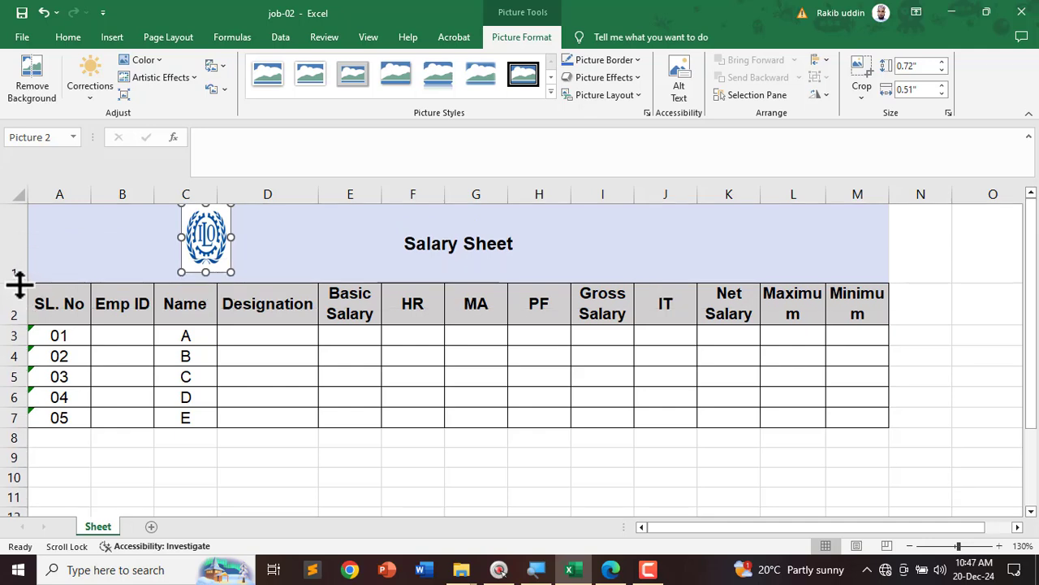
drag(202, 239, 267, 261)
click(489, 462)
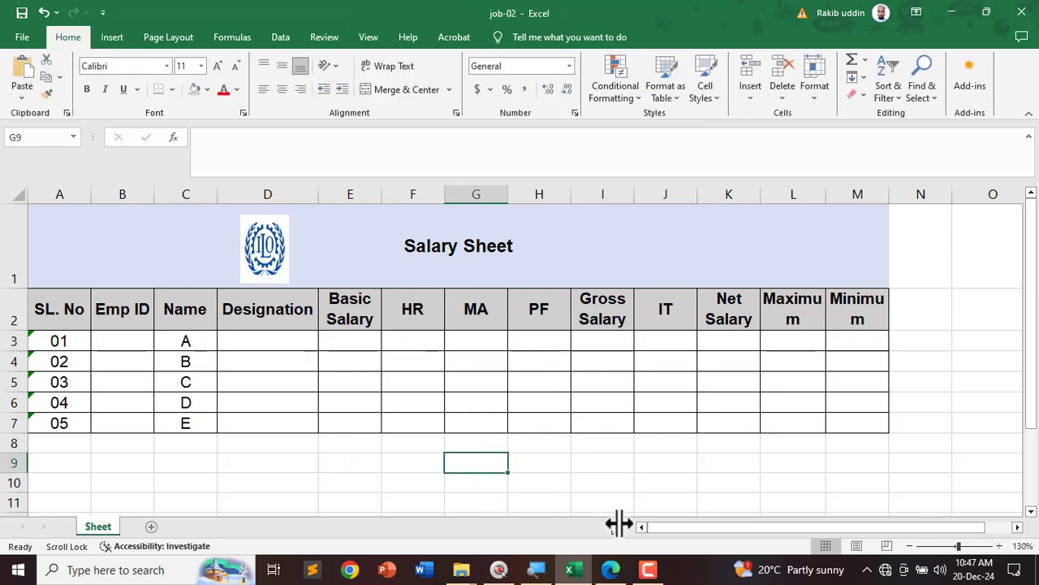
Step: Underline the EMP_ID '6-digit numeric value' rule in the PDF, then minimize Edge
click(619, 571)
scroll(59, 213, down, 1)
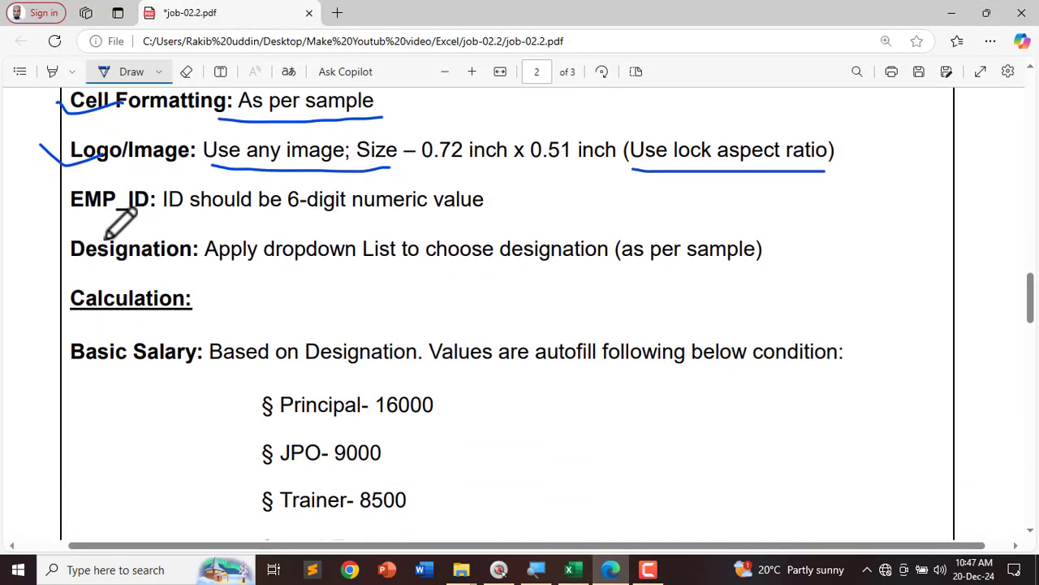
drag(45, 209, 112, 210)
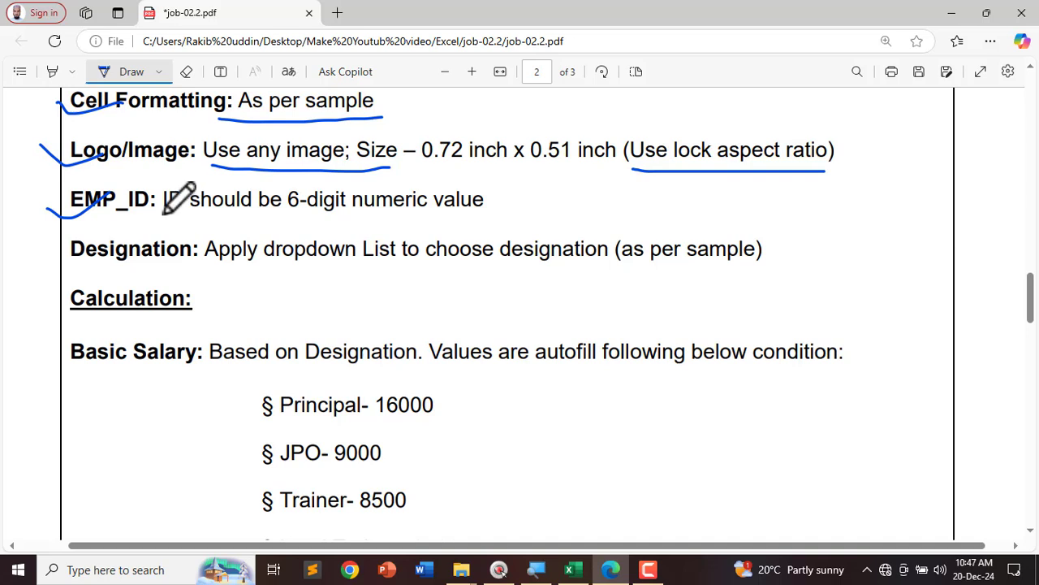
drag(165, 213, 473, 216)
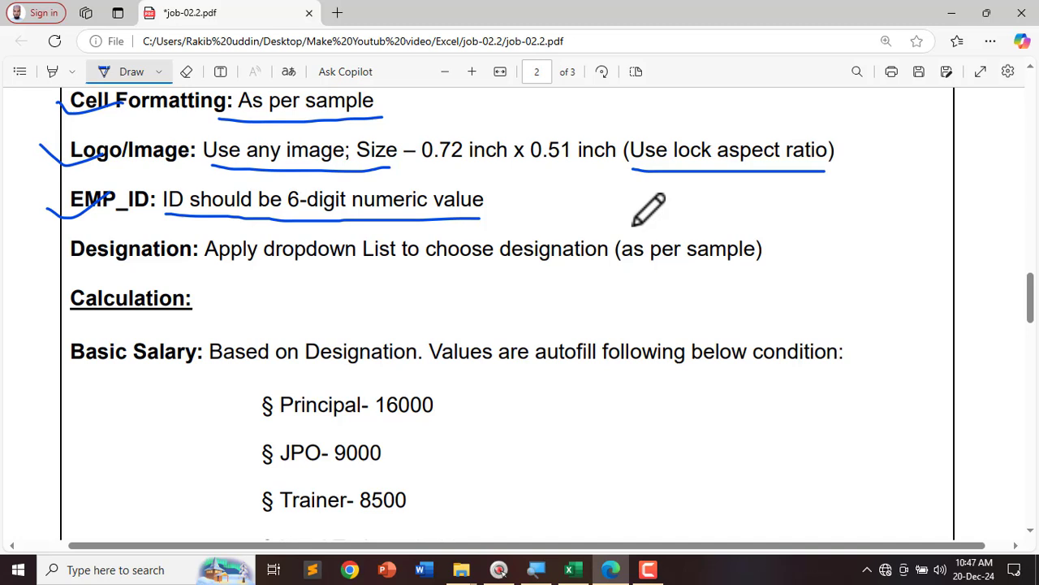
click(951, 13)
Step: Enter =LEN(B3) in D9 to count the Emp ID's digits
scroll(166, 466, up, 1)
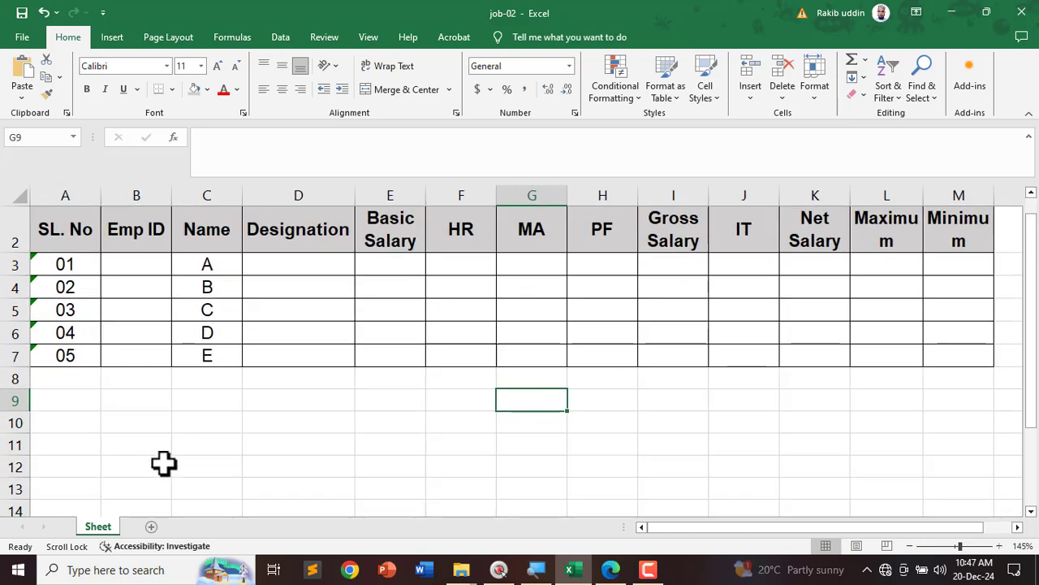
click(291, 398)
scroll(289, 410, up, 1)
scroll(289, 417, down, 2)
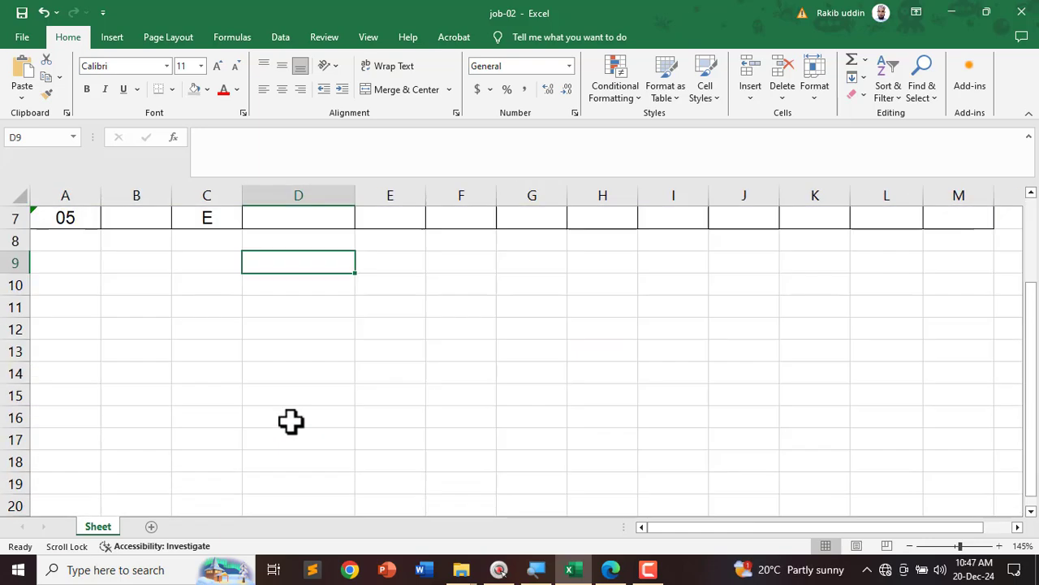
scroll(290, 421, up, 2)
scroll(300, 445, down, 1)
scroll(302, 443, up, 1)
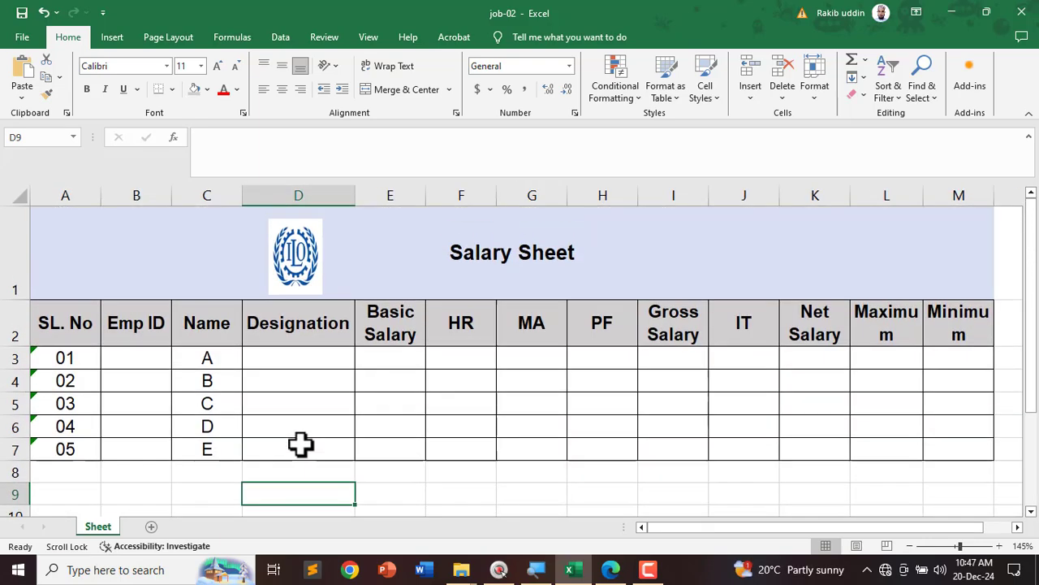
click(385, 479)
click(378, 493)
click(318, 493)
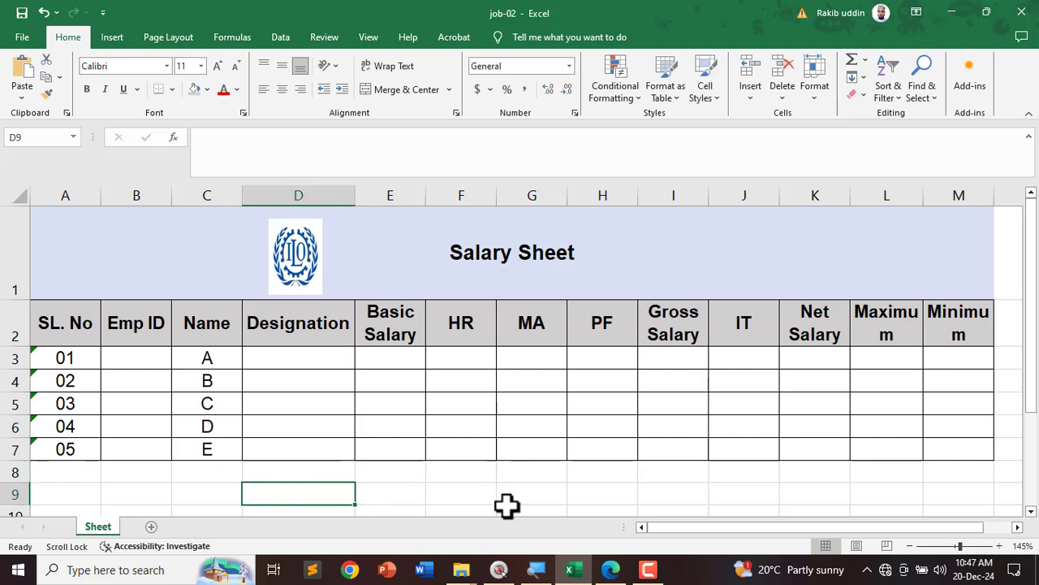
text(=)
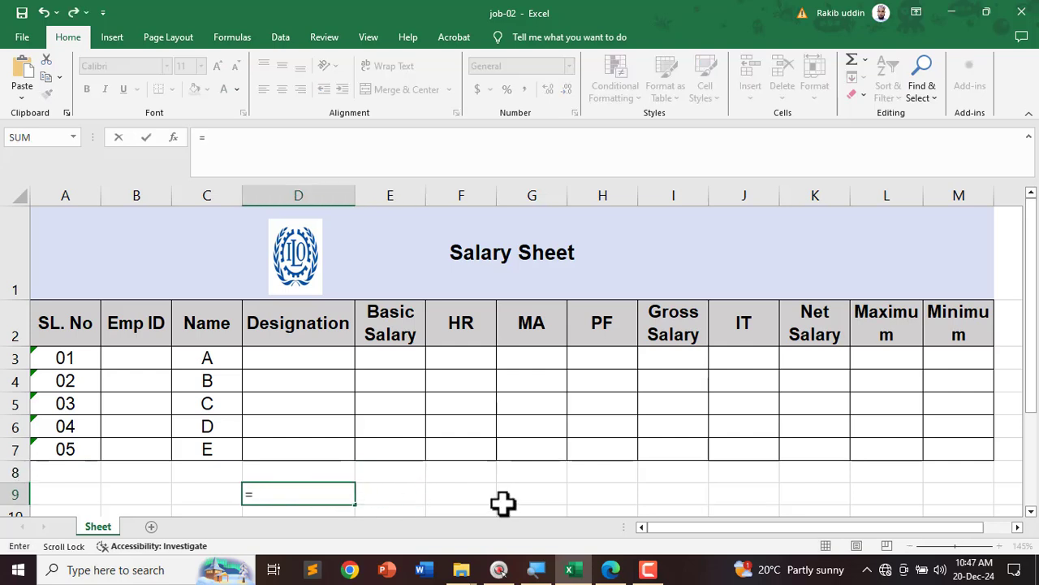
text(LE)
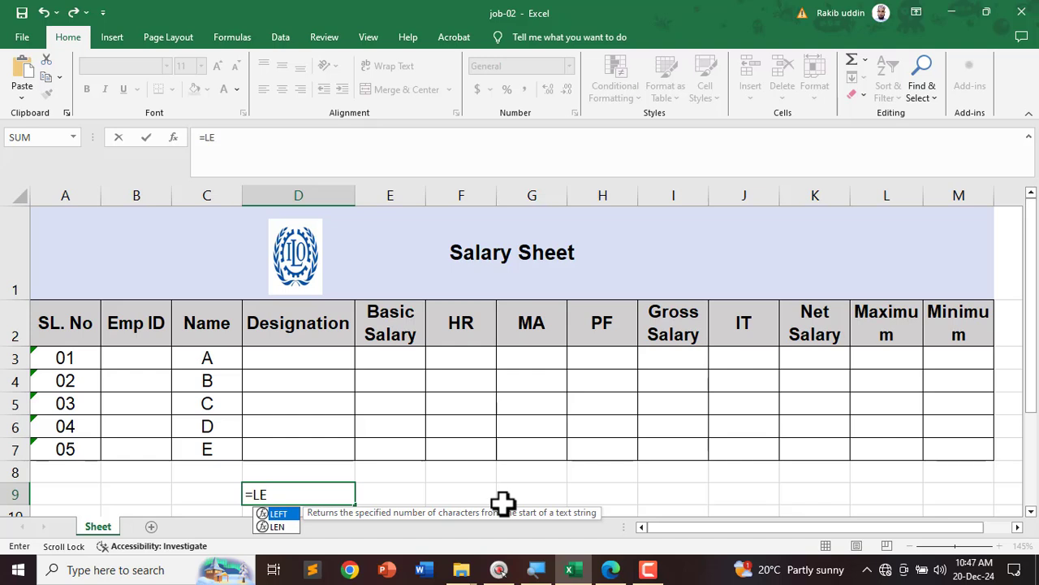
key(Down)
key(Tab)
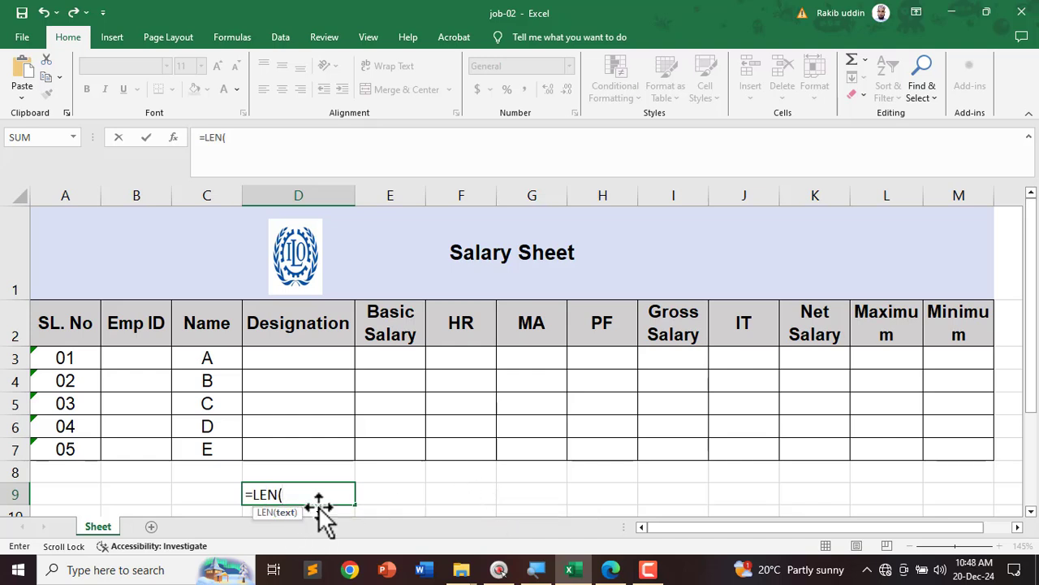
click(133, 360)
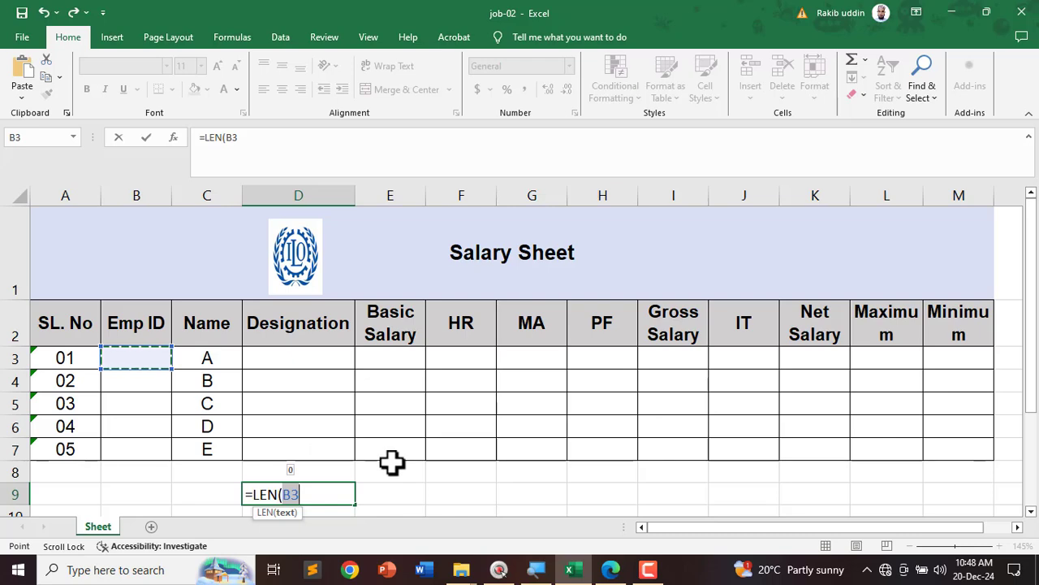
text())
key(Return)
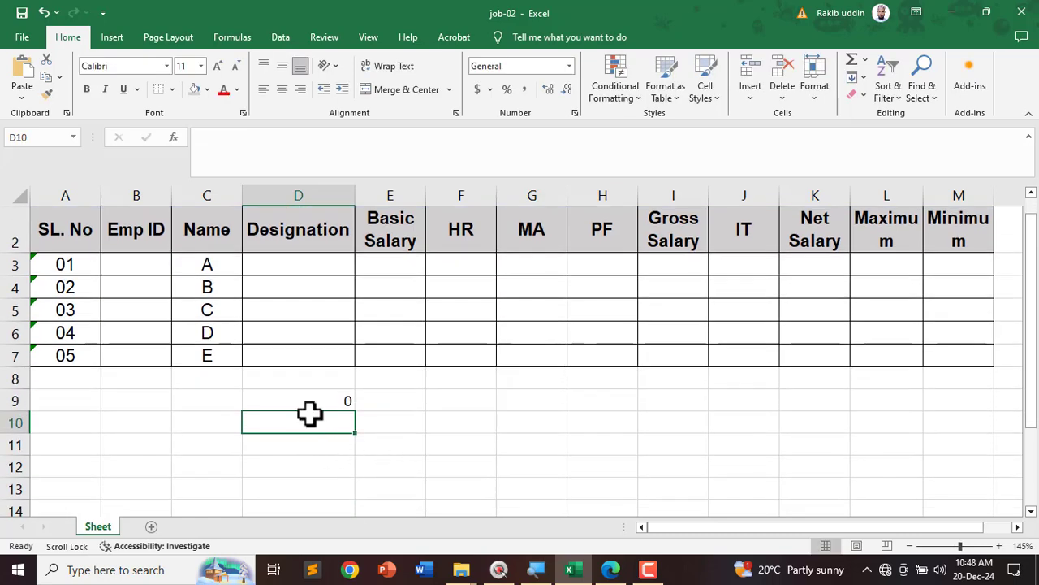
Step: Enter Emp ID 101001 in B3, then test the shorter ID 10100 and watch D9's count change
click(307, 406)
click(130, 269)
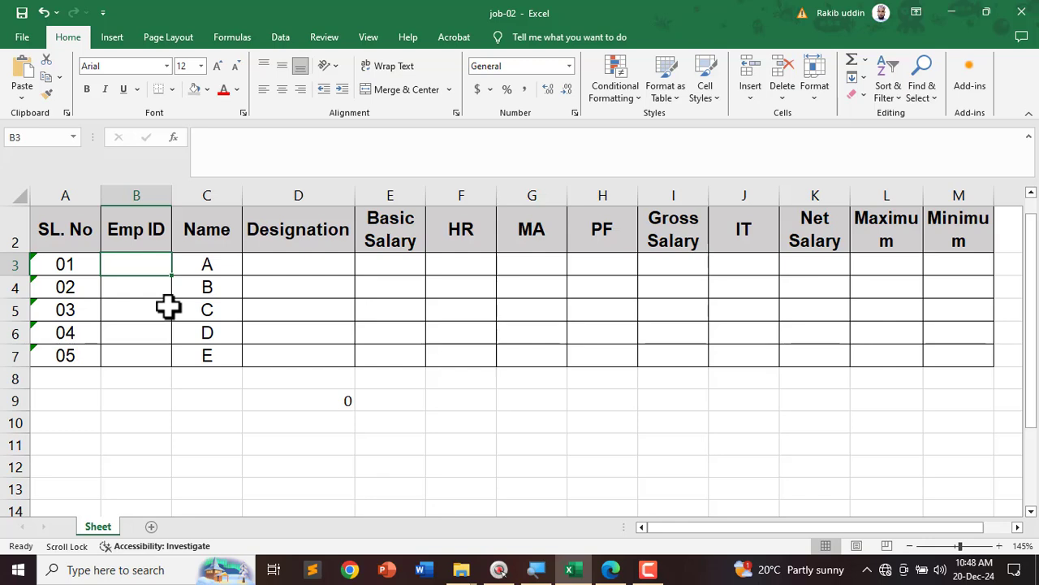
text(101001)
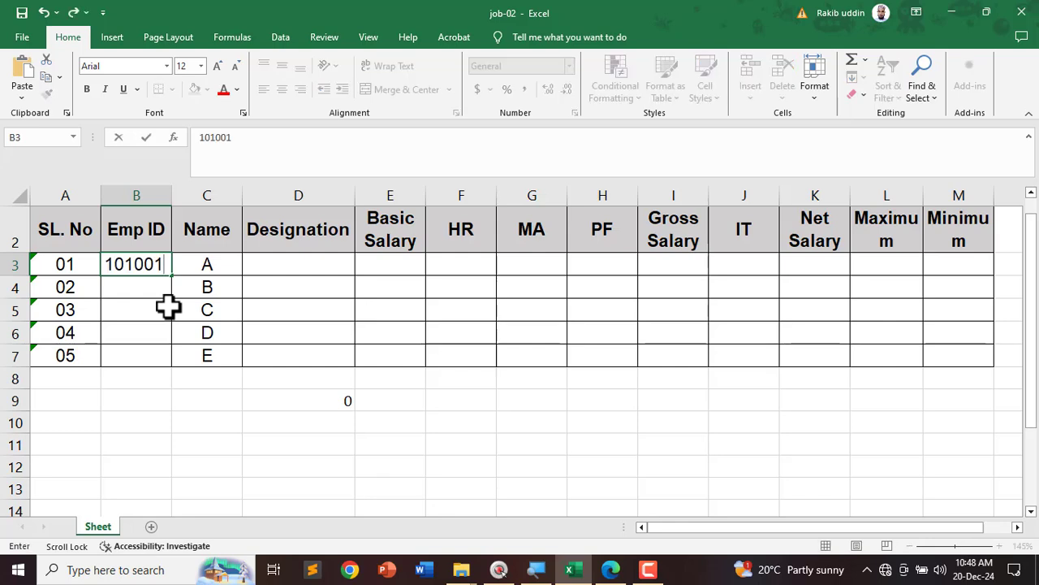
key(Return)
click(142, 266)
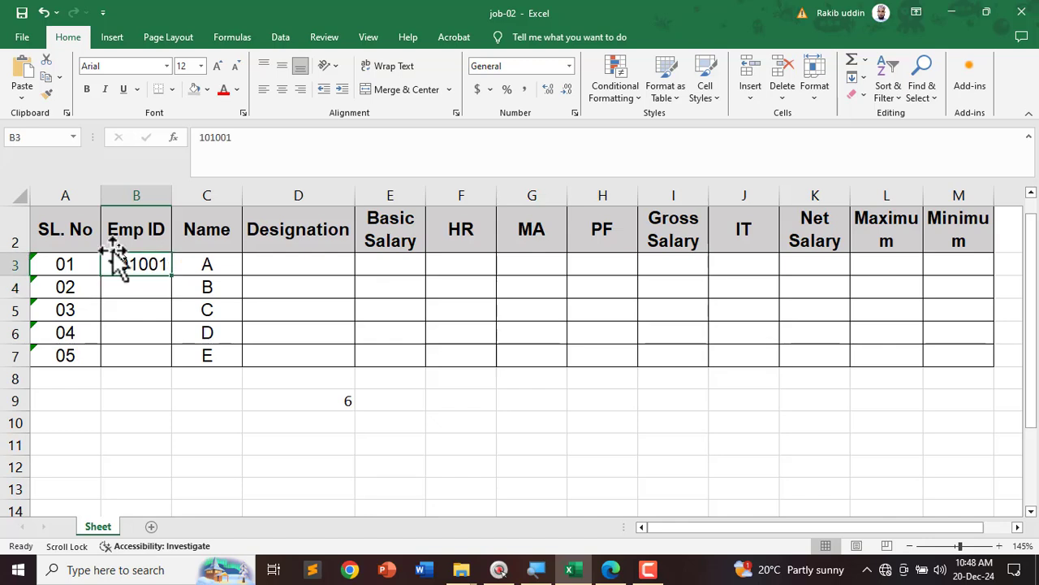
click(365, 406)
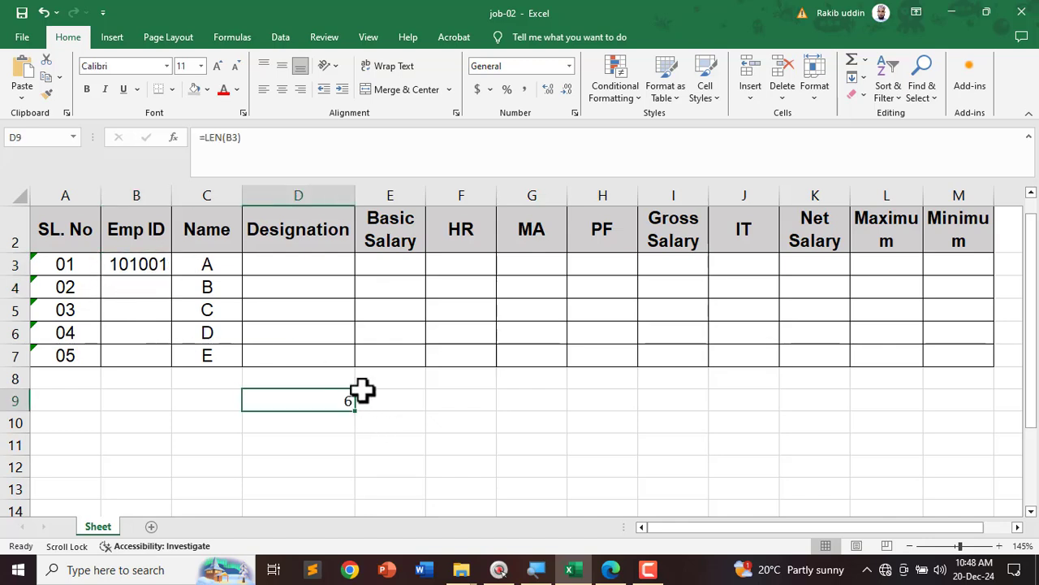
click(316, 399)
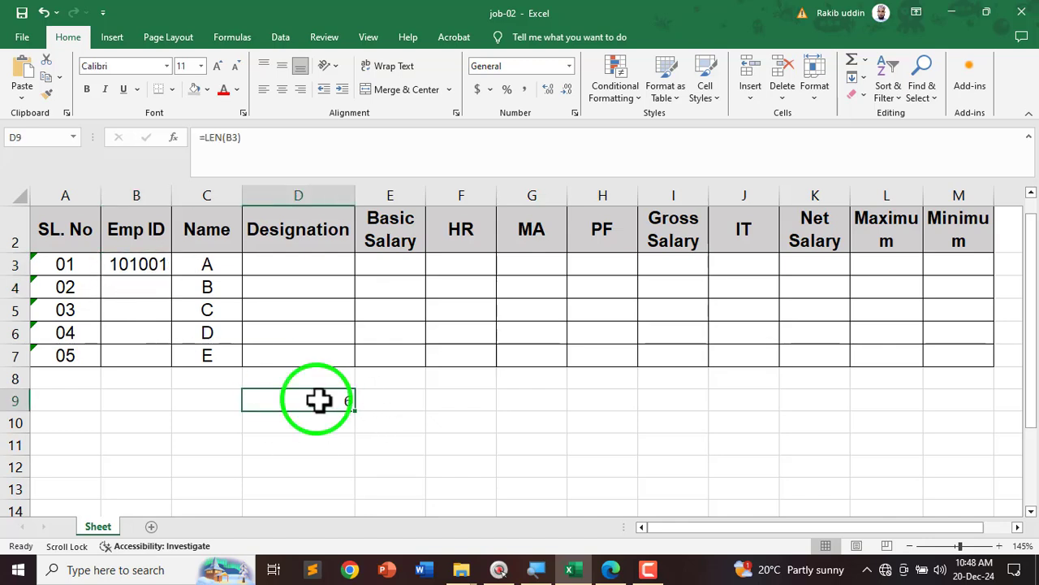
double_click(130, 264)
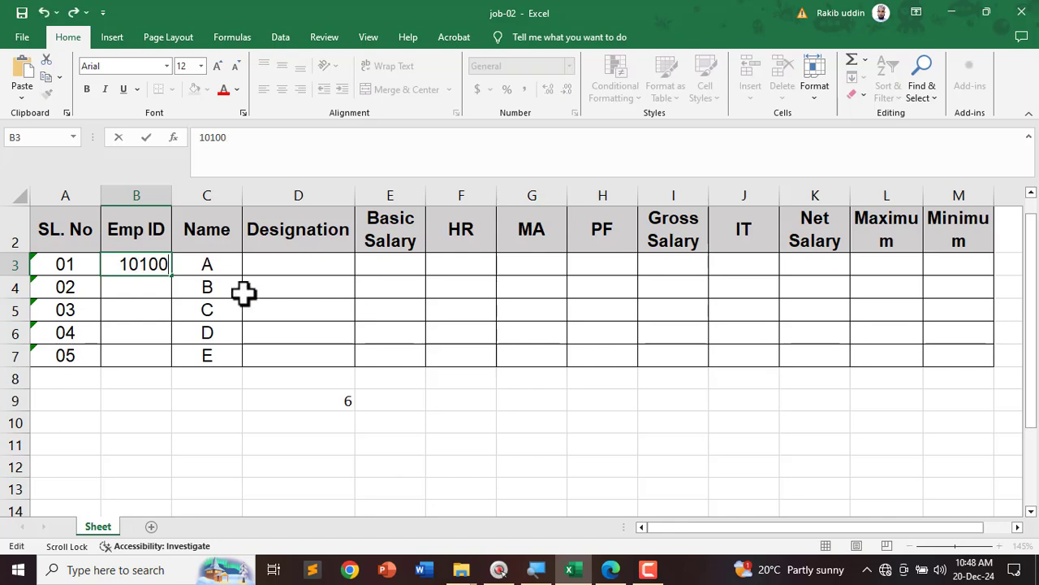
key(Return)
click(347, 401)
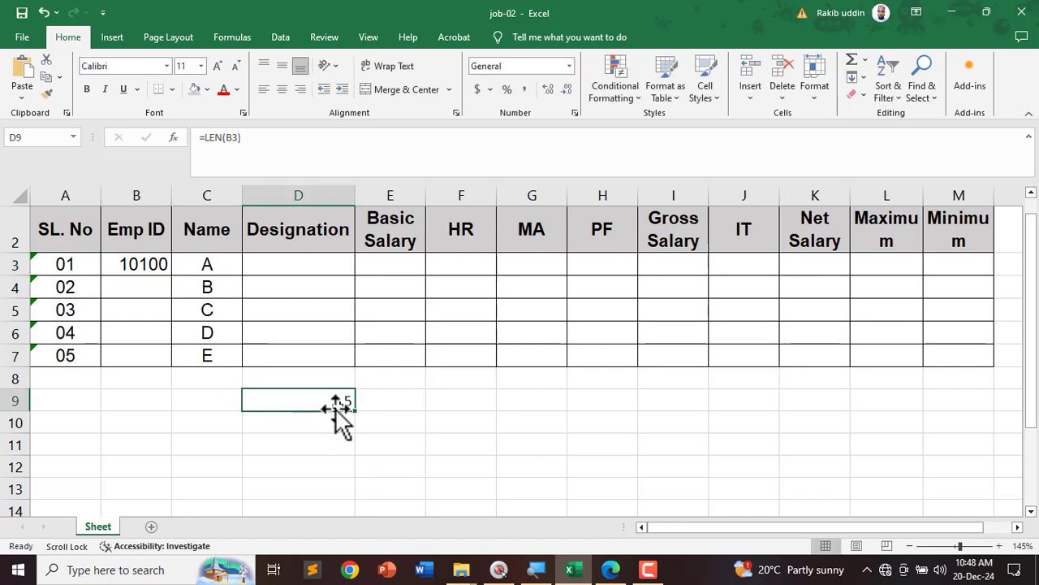
double_click(163, 263)
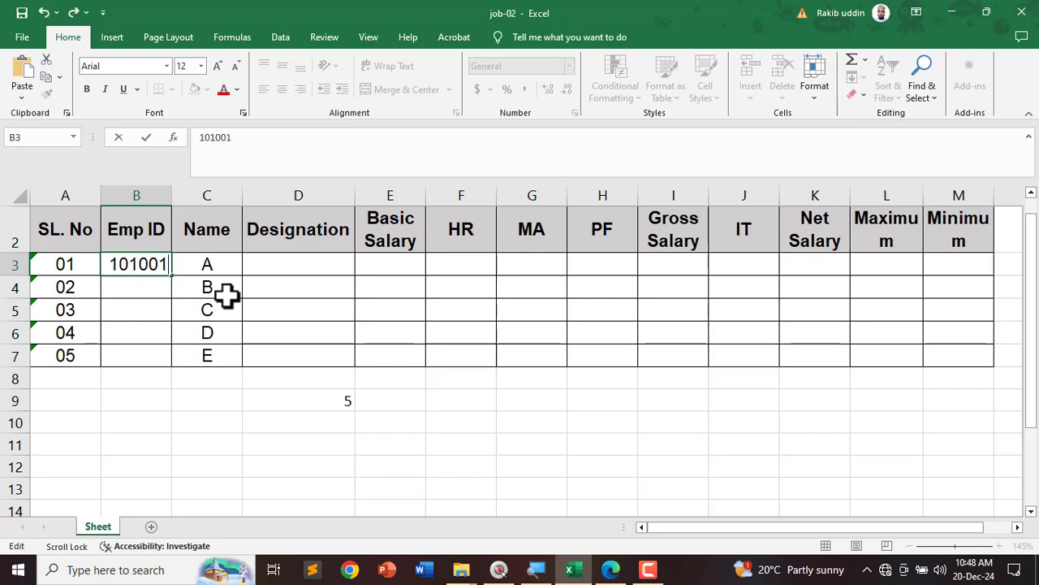
click(360, 426)
click(343, 395)
Step: Change D9 to =LEN(B3)=6, confirm FALSE for test ID 10101, then undo back to 101001
double_click(353, 399)
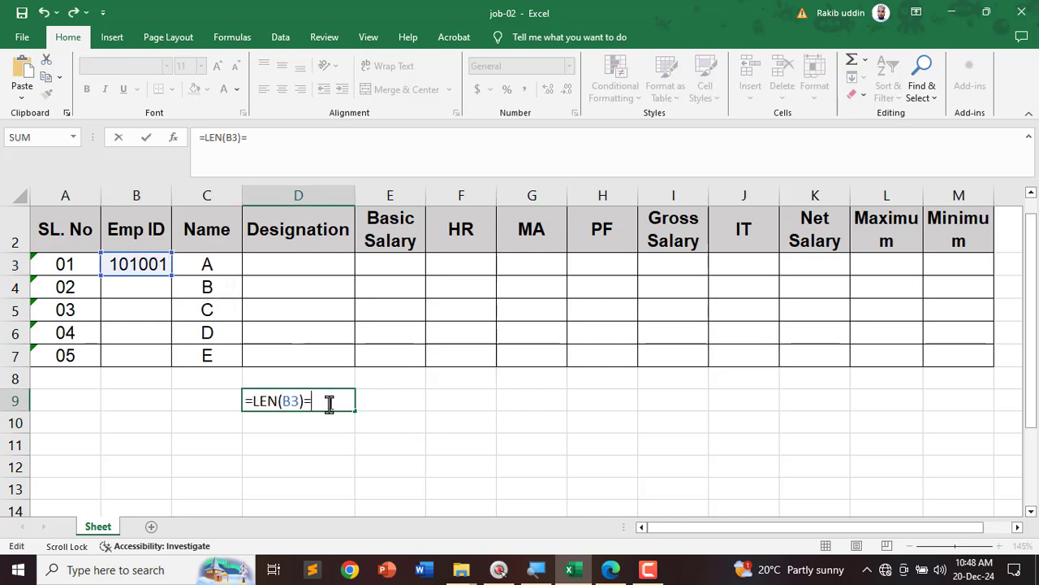
key(Return)
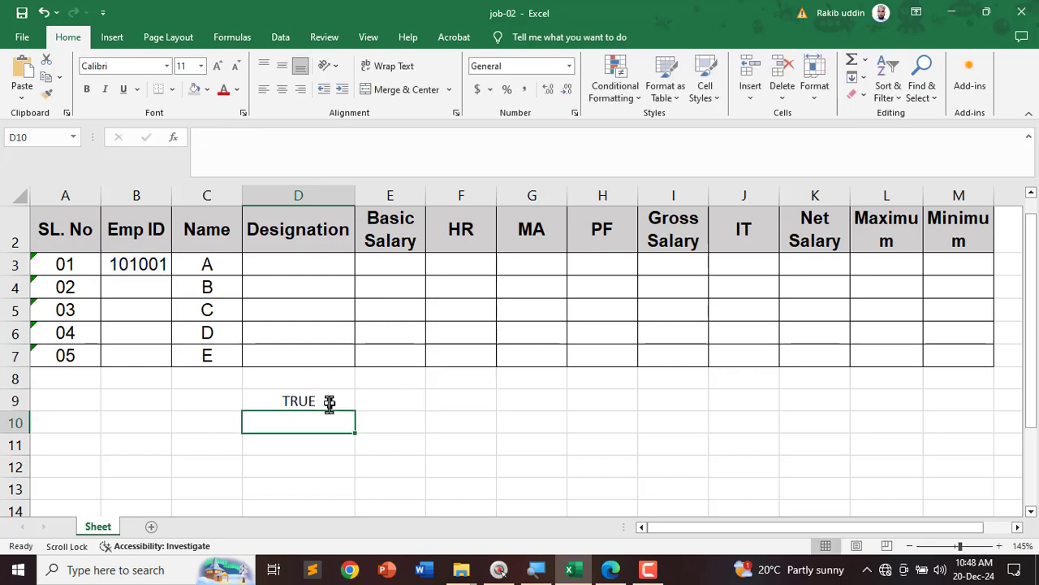
click(328, 401)
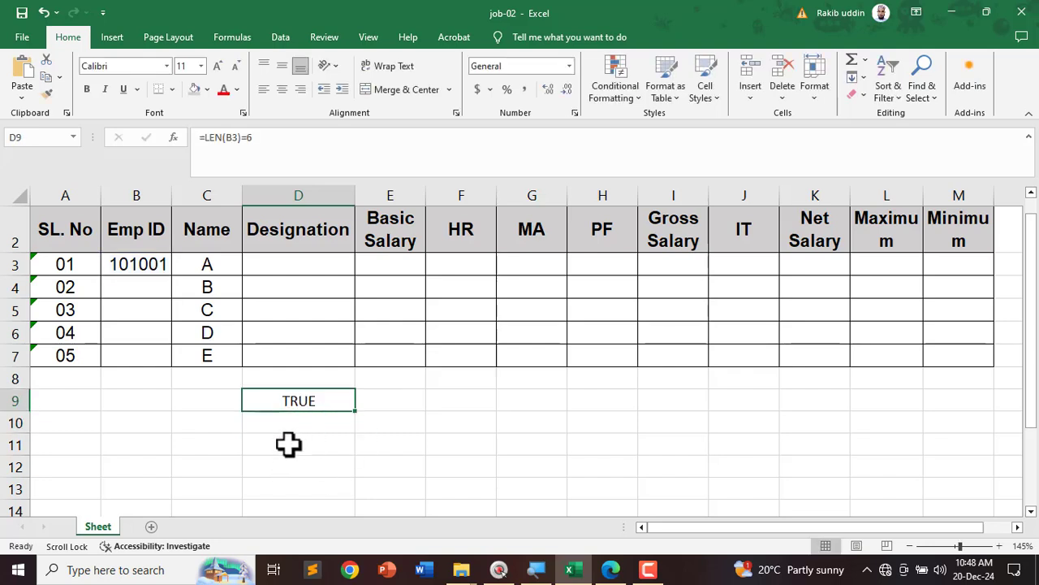
double_click(159, 265)
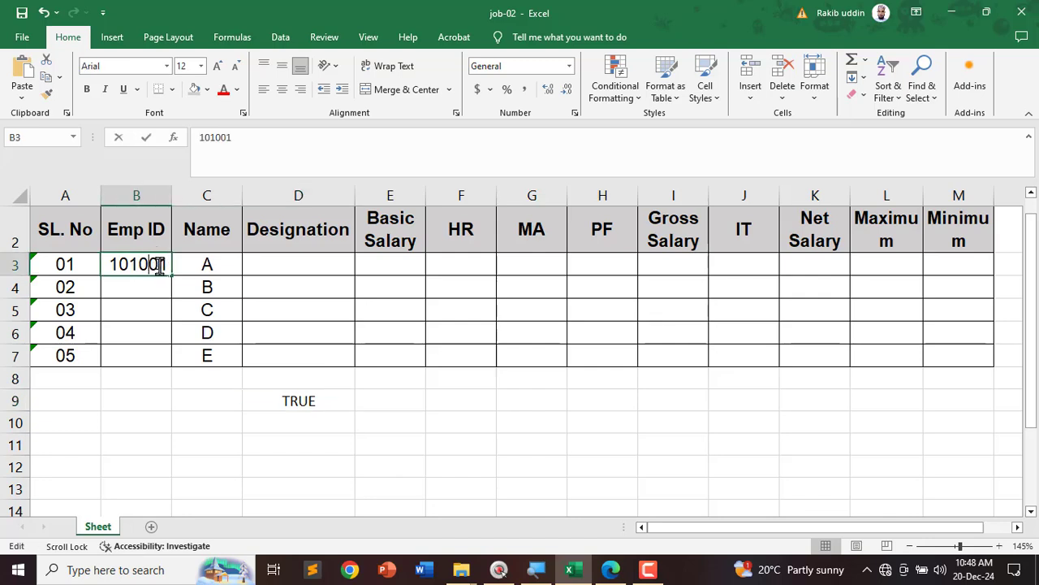
key(Return)
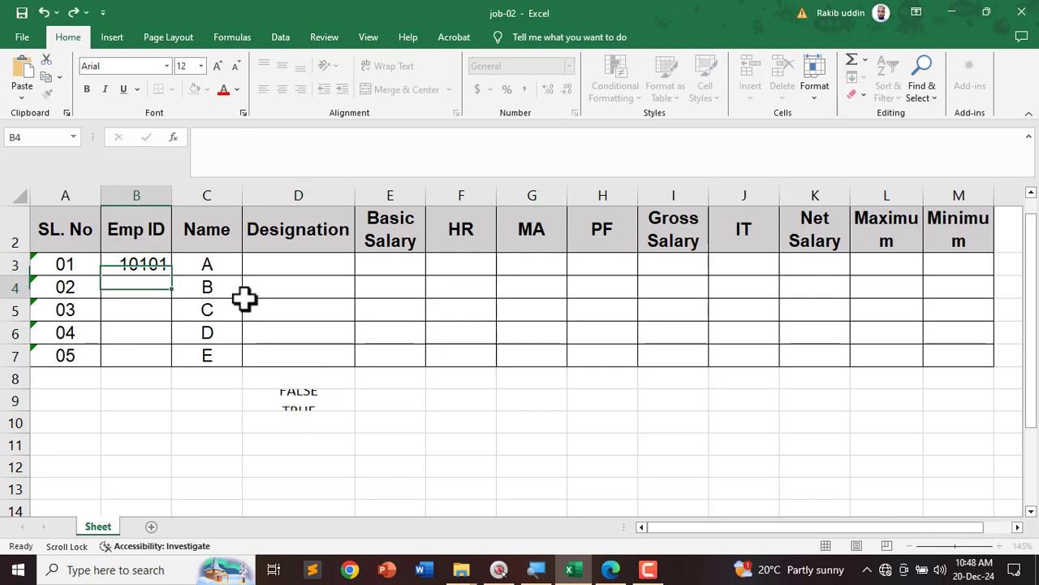
click(307, 403)
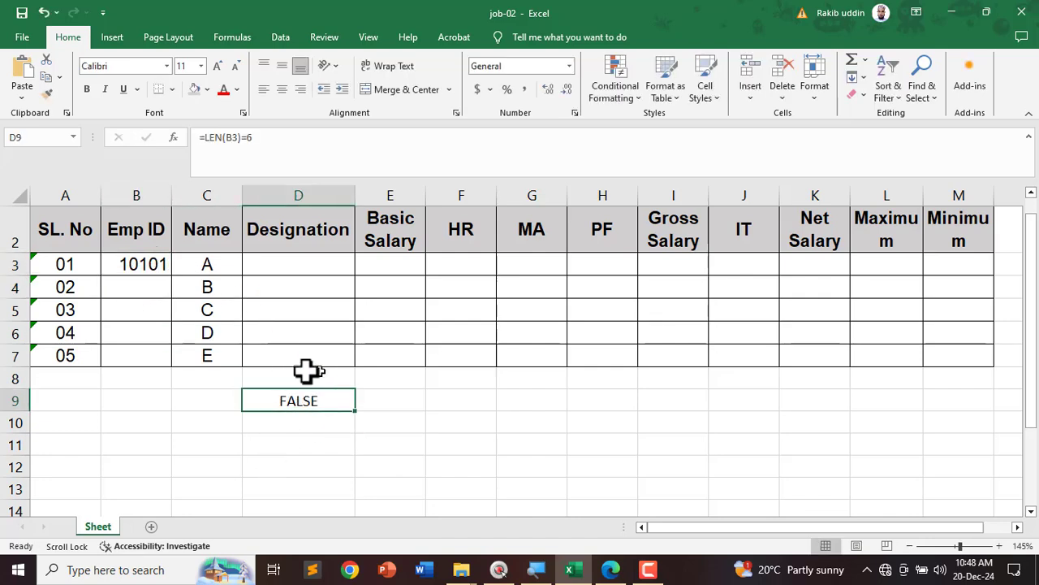
key(ctrl+z)
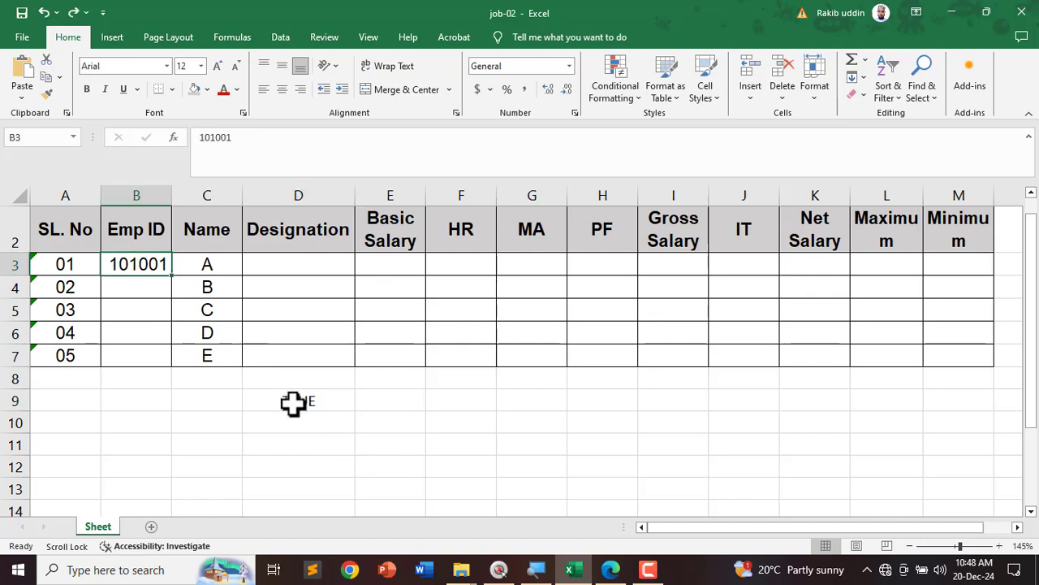
click(294, 402)
double_click(305, 400)
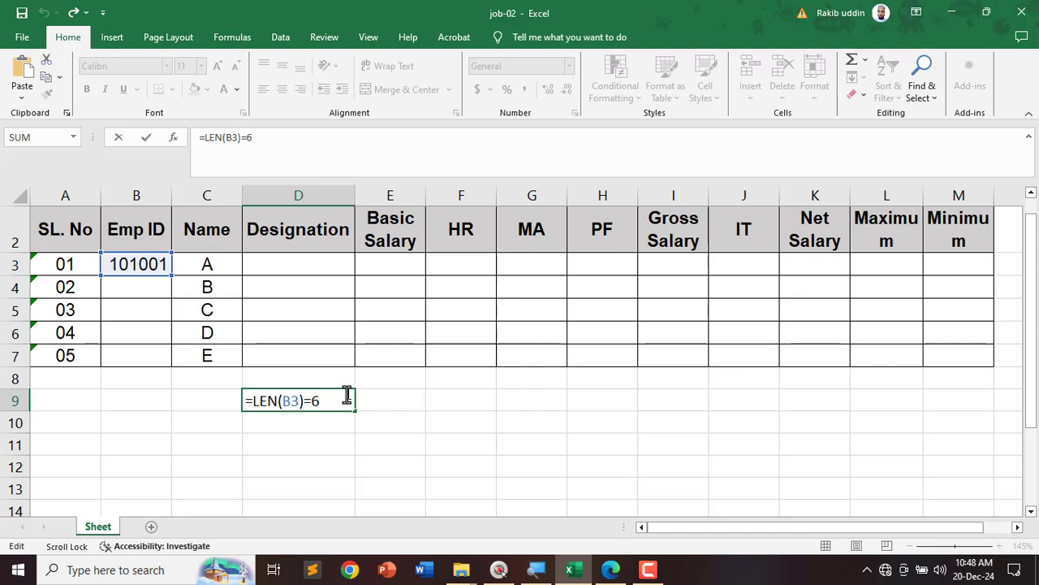
key(Return)
click(406, 402)
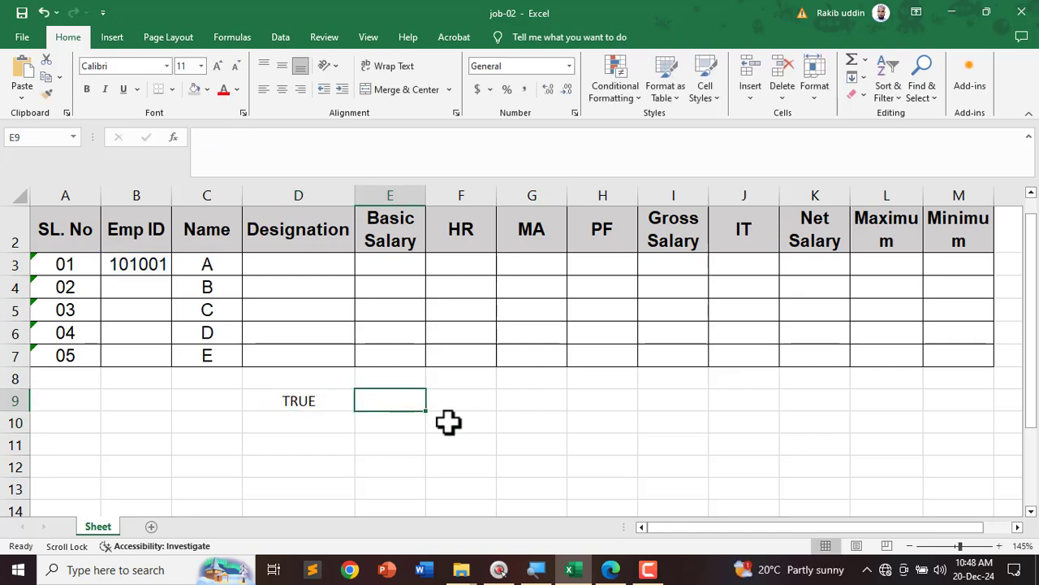
Step: Enter =ISNUMBER(B3) in E9
text(=I)
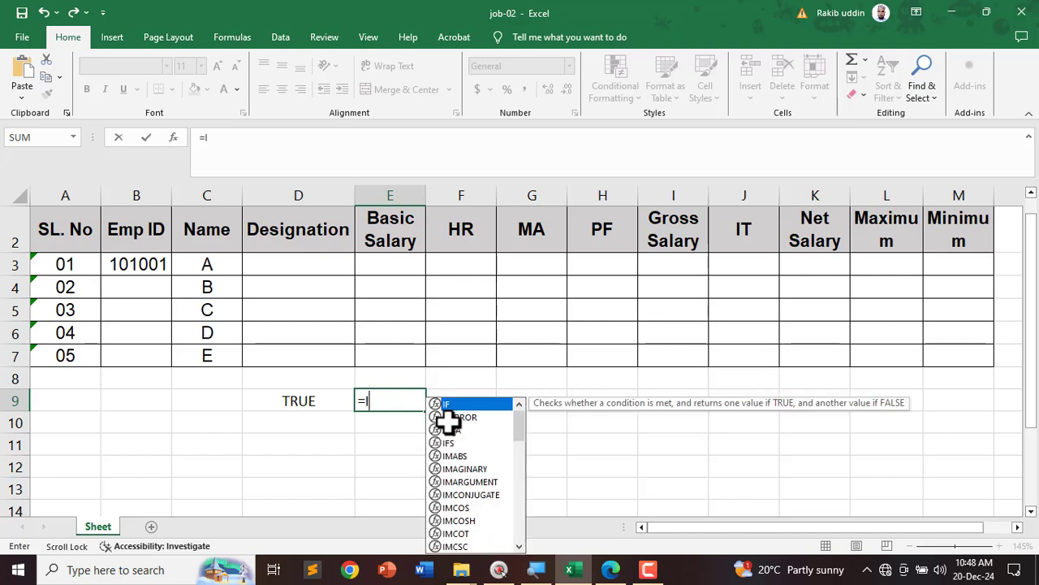
text(SNU)
key(Tab)
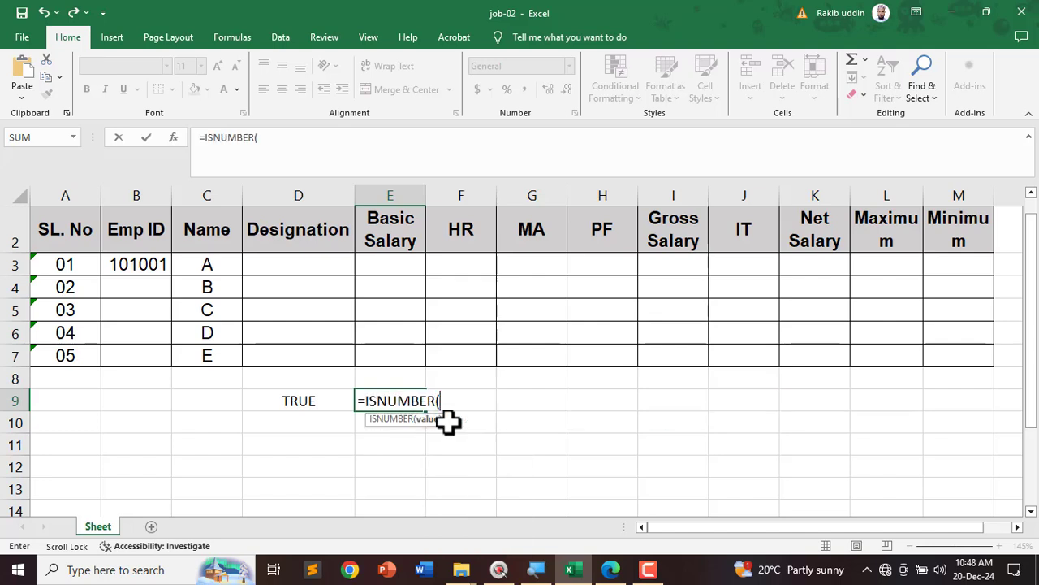
click(134, 266)
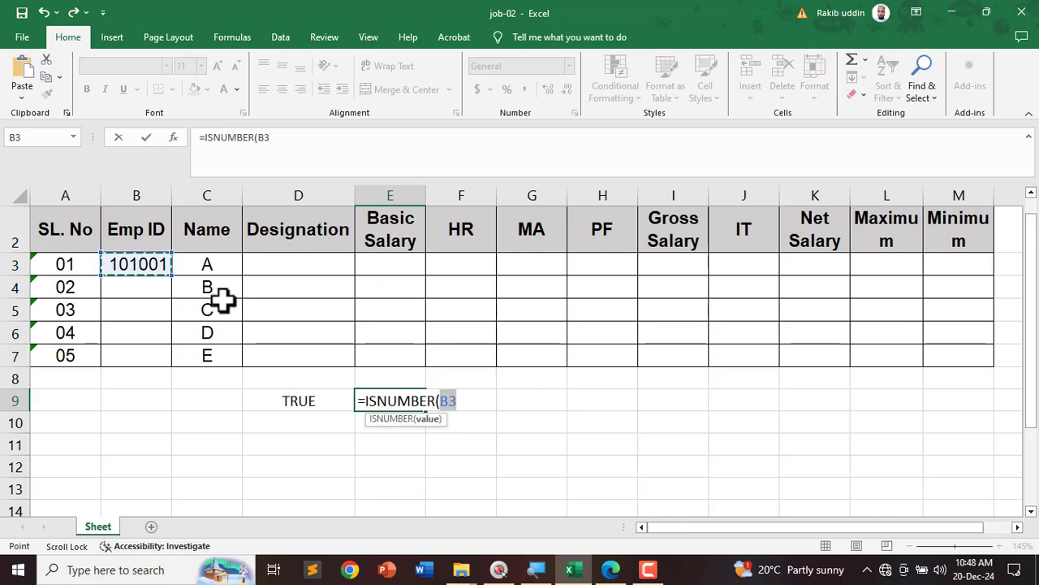
text())
key(Return)
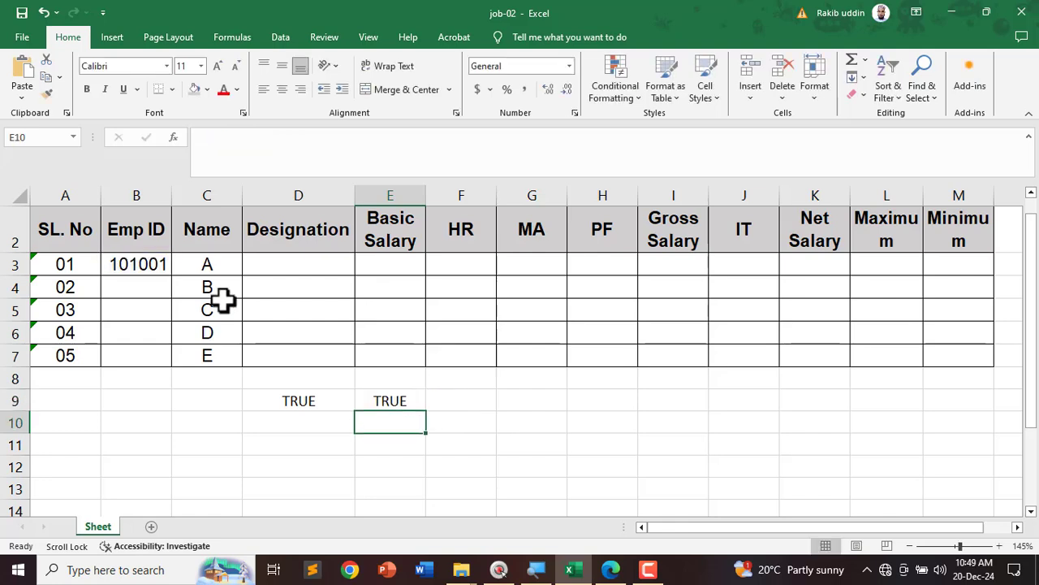
click(404, 401)
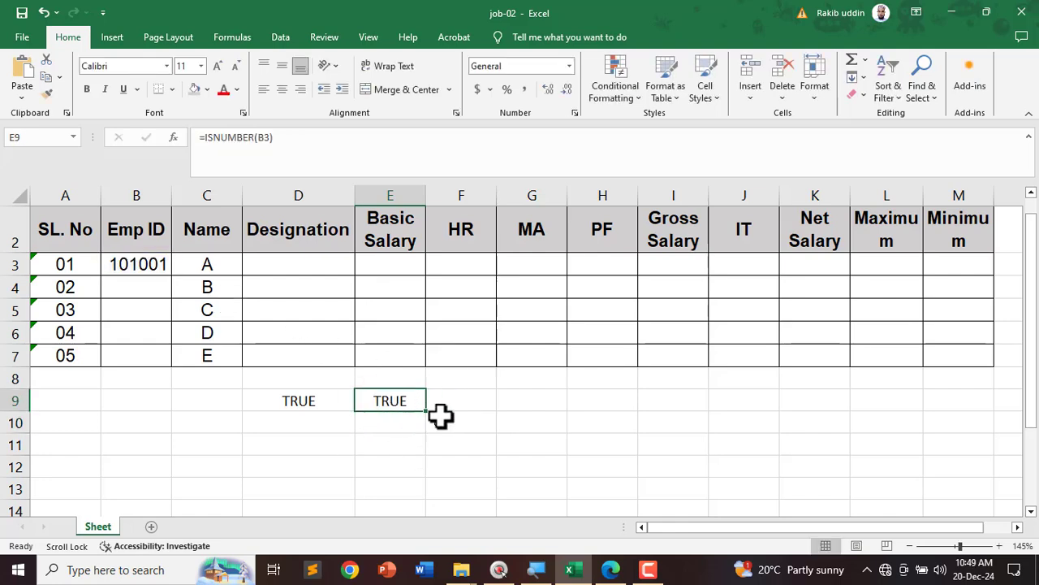
Step: Change B3 to 1010A1 and check that E9 shows FALSE while D9 stays TRUE
double_click(153, 265)
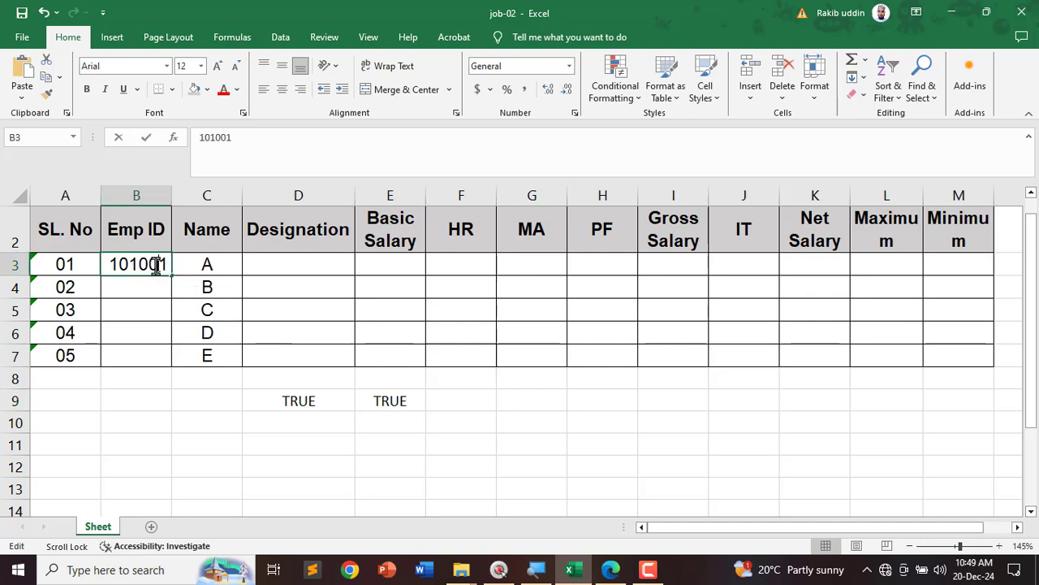
key(Delete)
text(a)
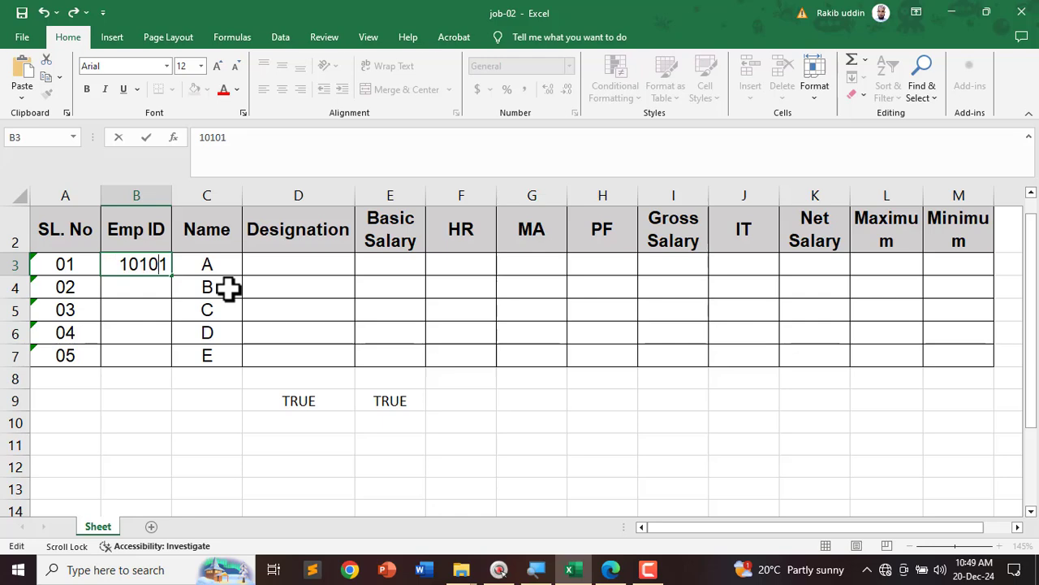
key(Return)
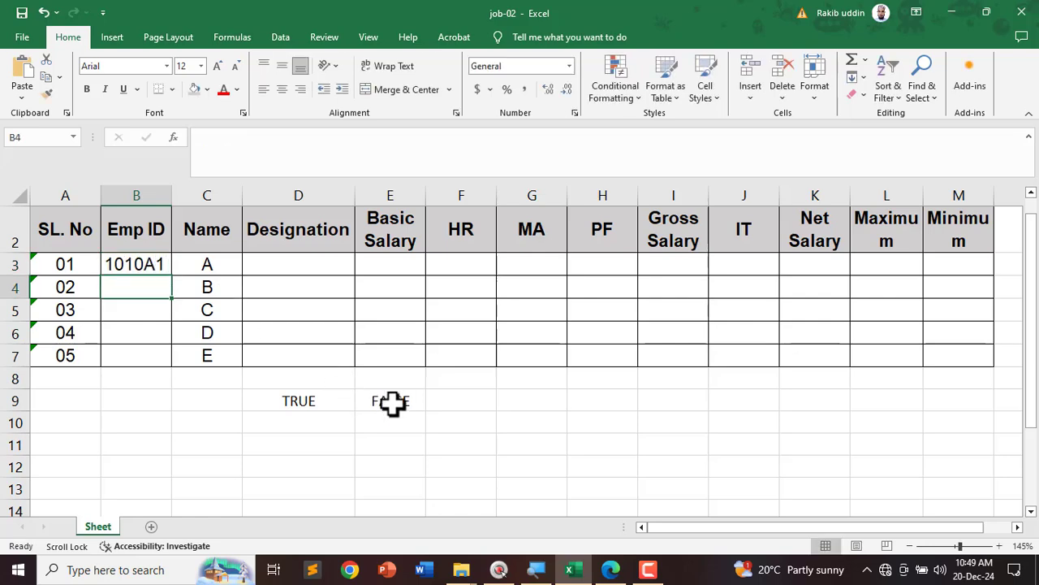
click(393, 402)
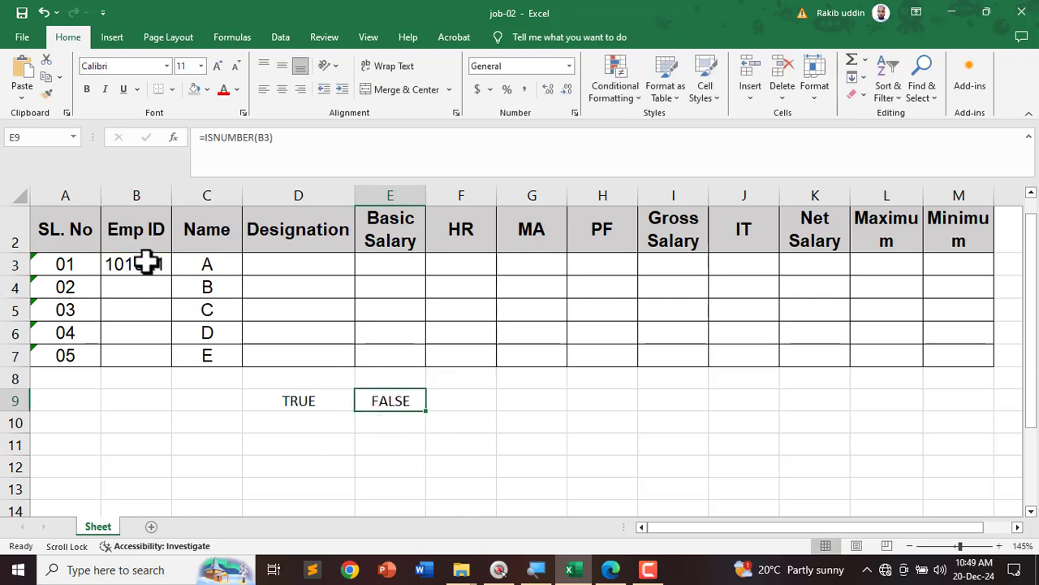
click(329, 406)
click(399, 401)
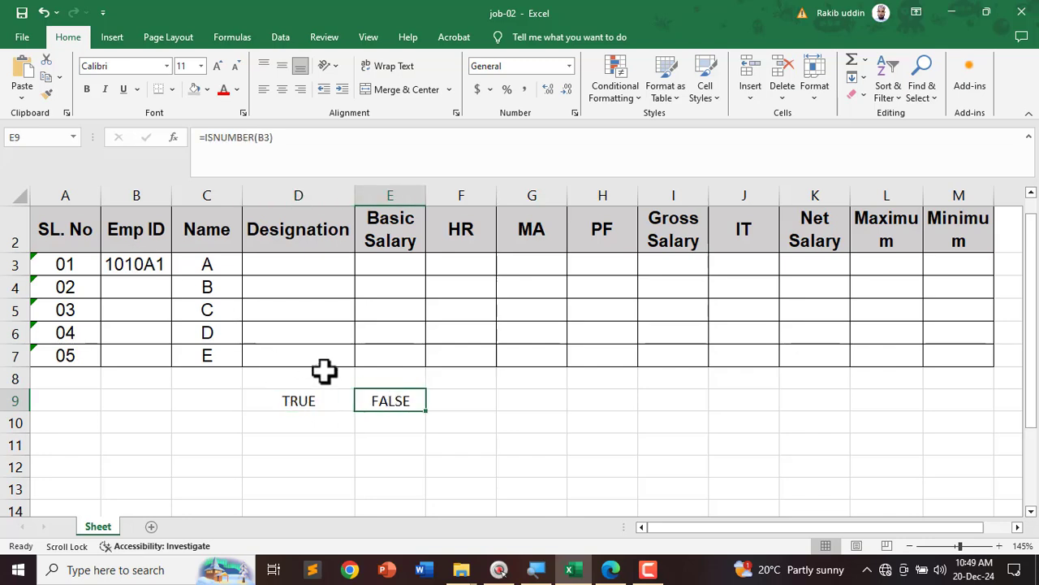
Step: Clear the D9:E9 test formulas and restore B3 to 101001
drag(301, 399, 387, 399)
key(Delete)
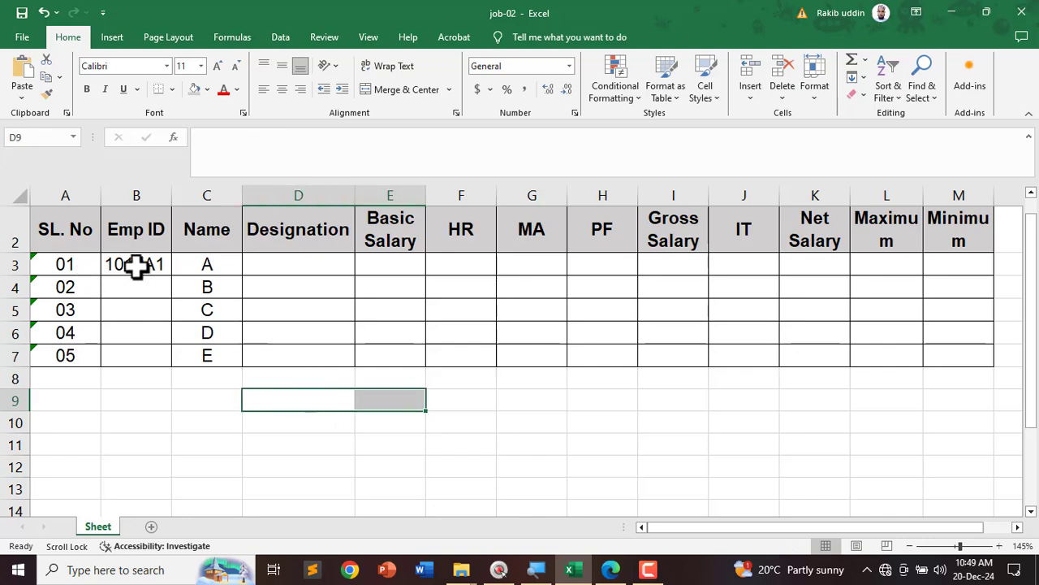
double_click(149, 265)
key(BackSpace)
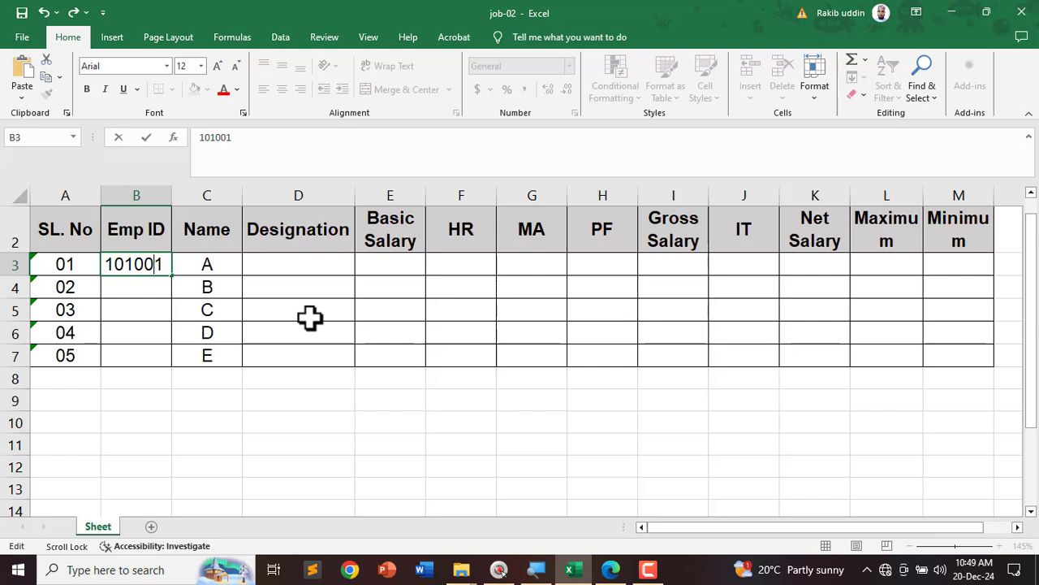
key(Return)
Step: Enter =AND(LEN(B3)=6,ISNUMBER(B3)) in D9, returning TRUE
click(323, 429)
key(Up)
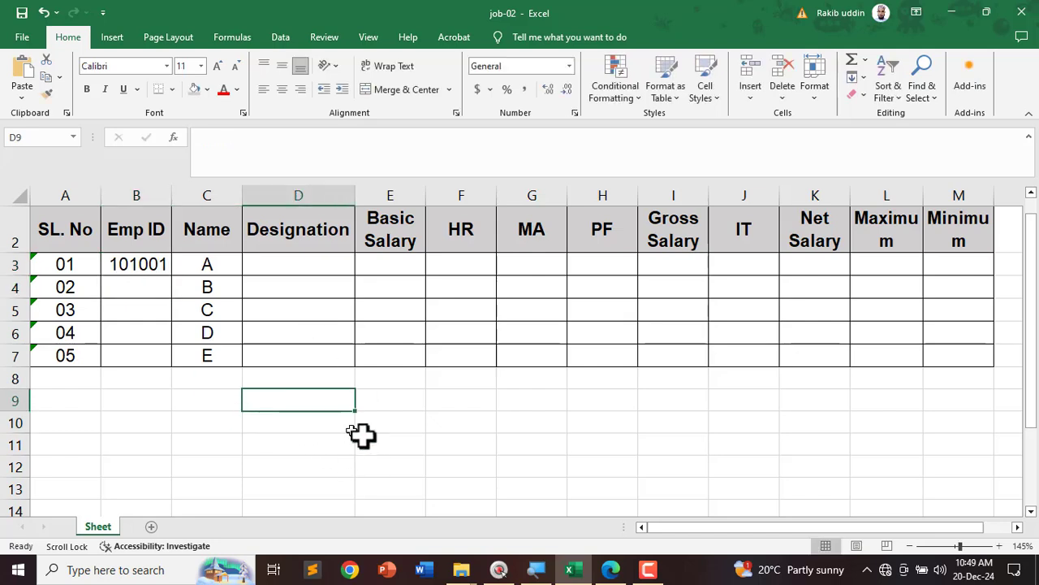
text(=)
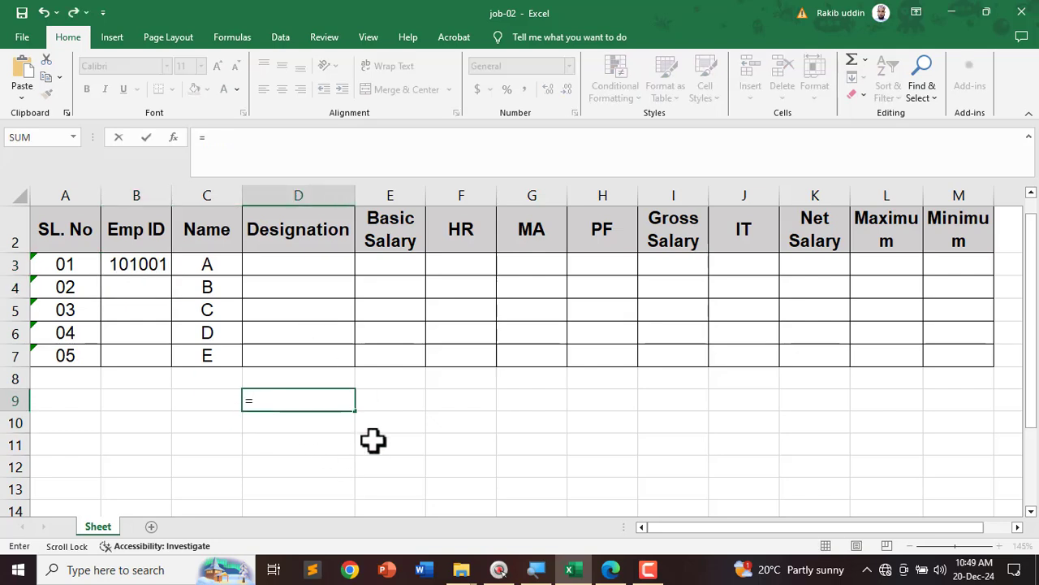
text(AND()
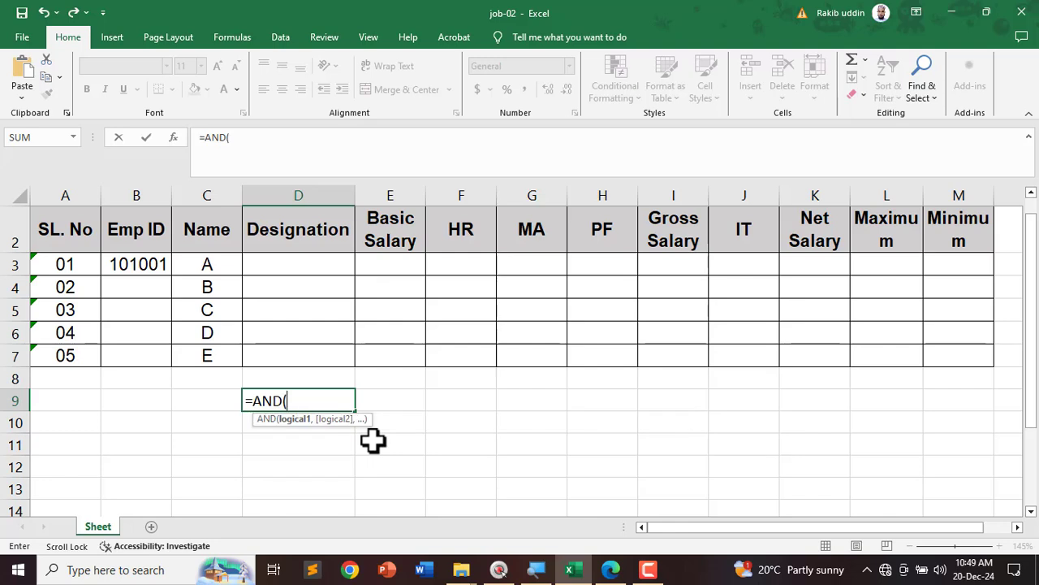
text(I)
key(BackSpace)
text(E)
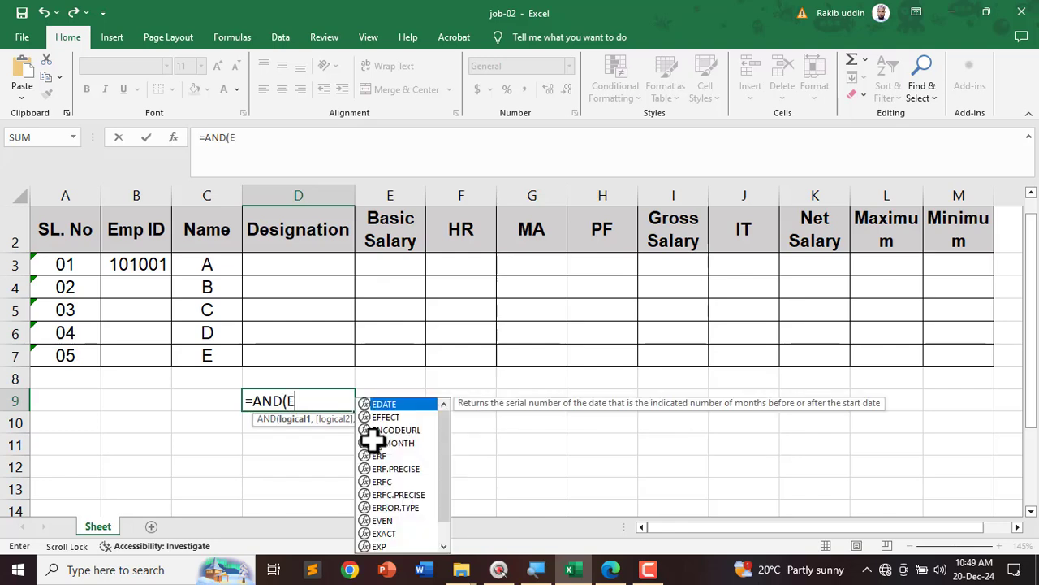
key(BackSpace)
text(LE)
key(Down)
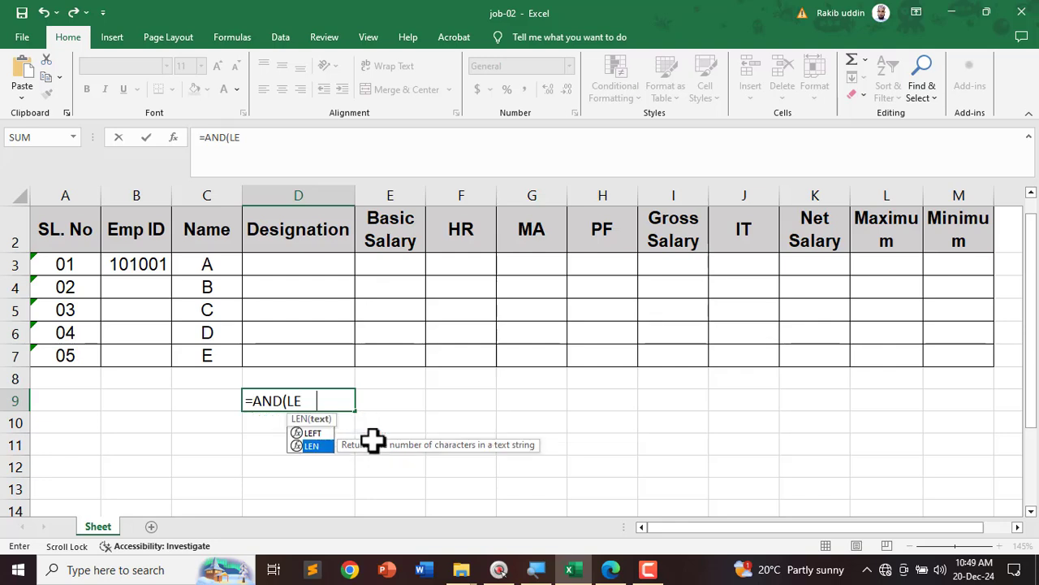
key(Tab)
click(130, 264)
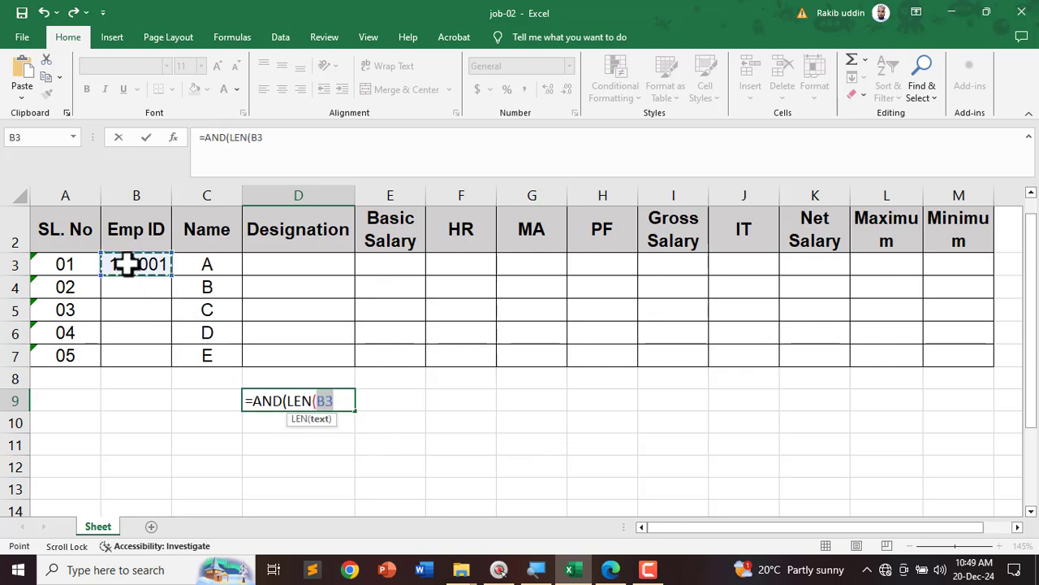
text()=)
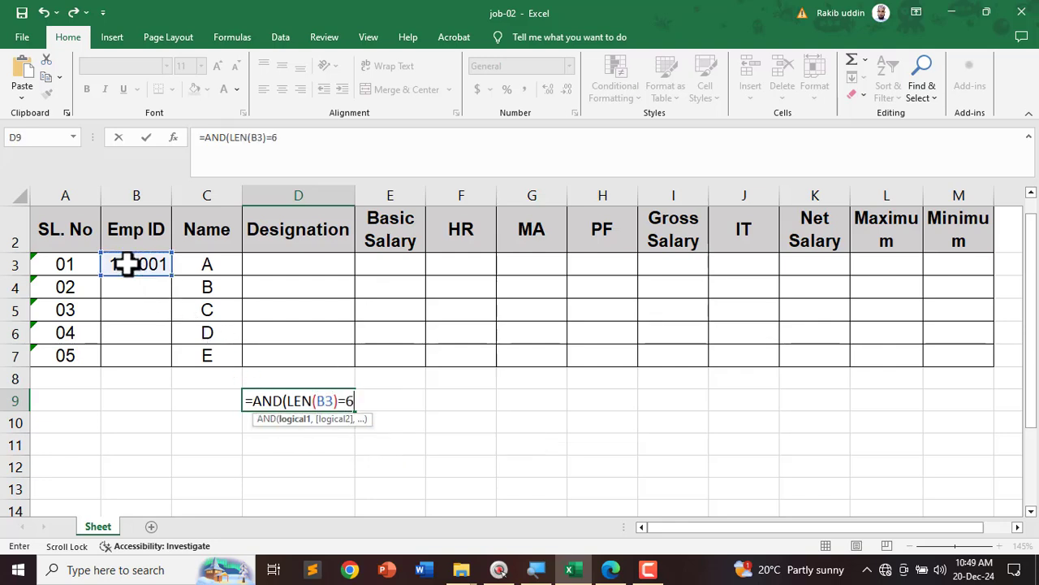
text(6,)
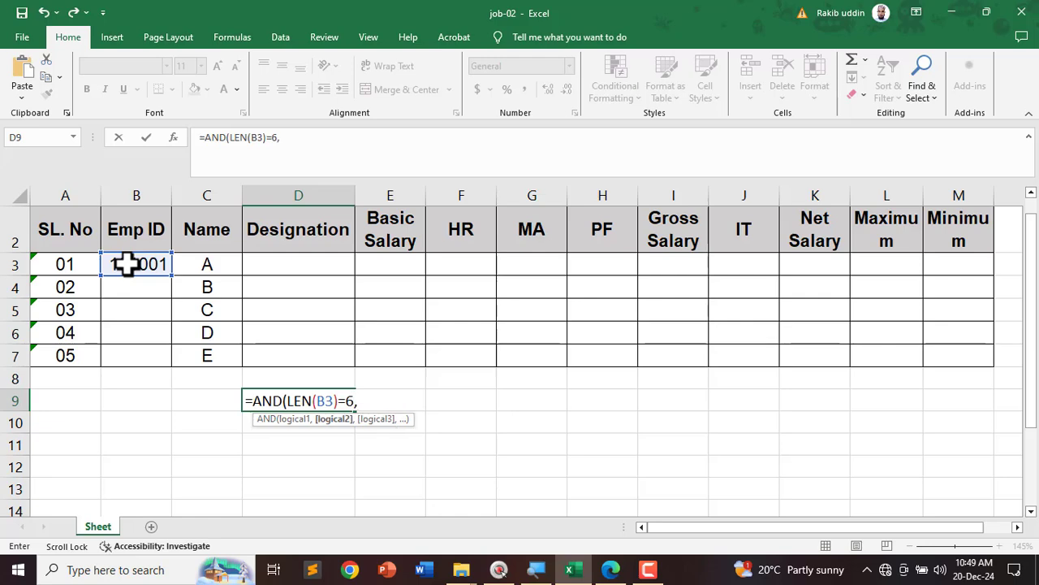
text(ISNU)
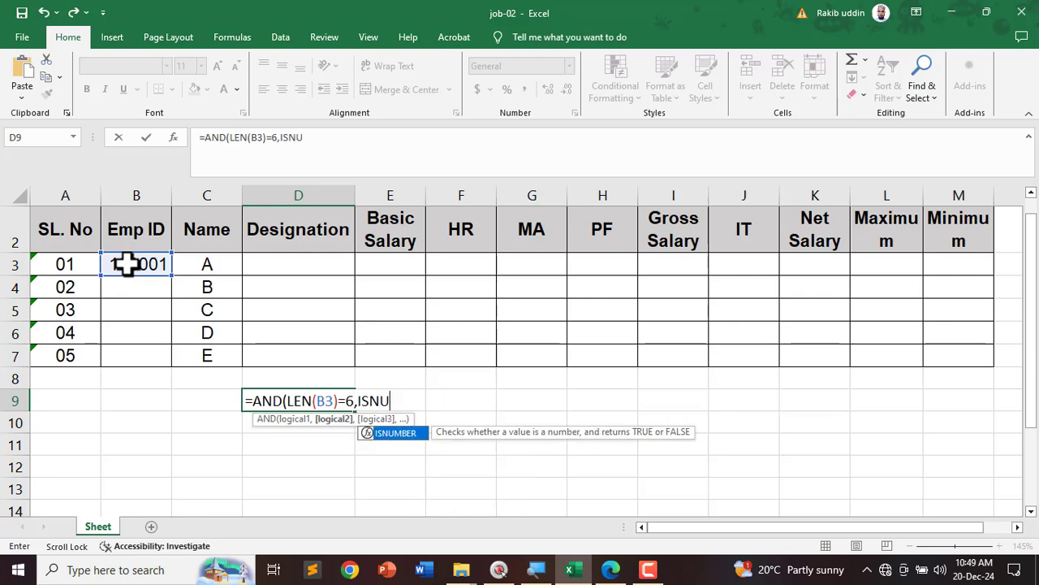
key(Tab)
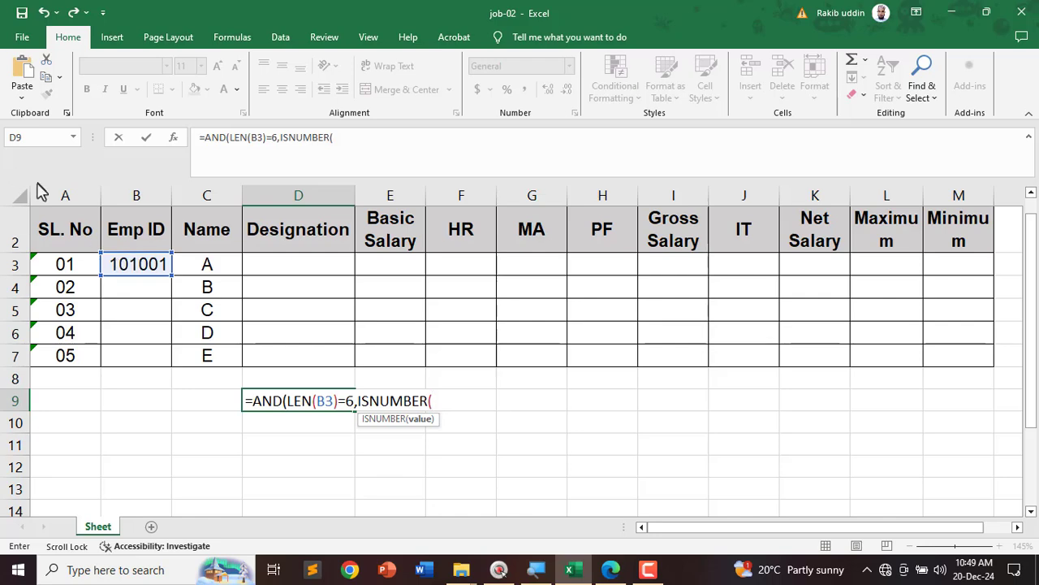
click(141, 266)
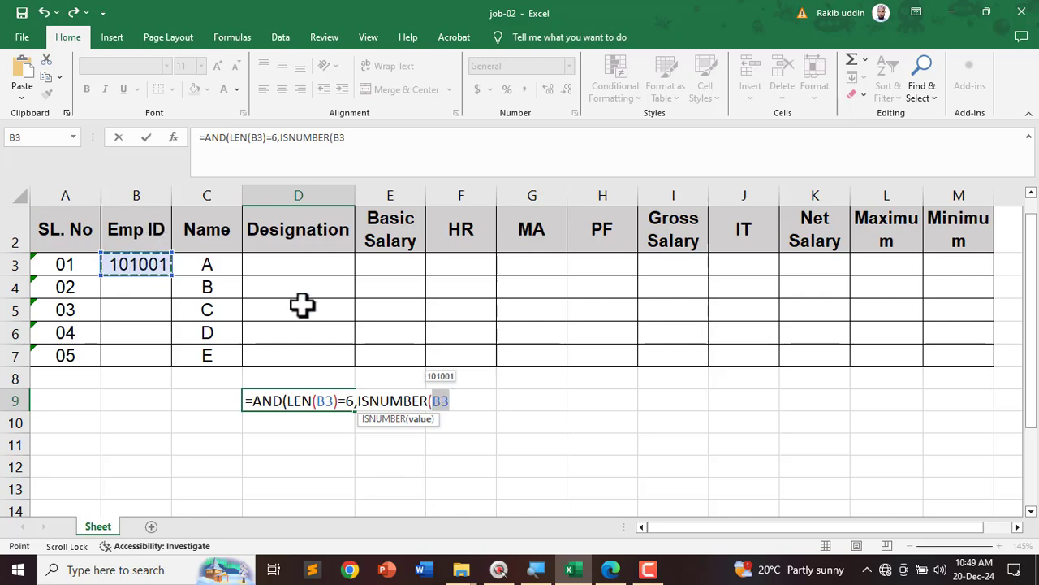
text()))
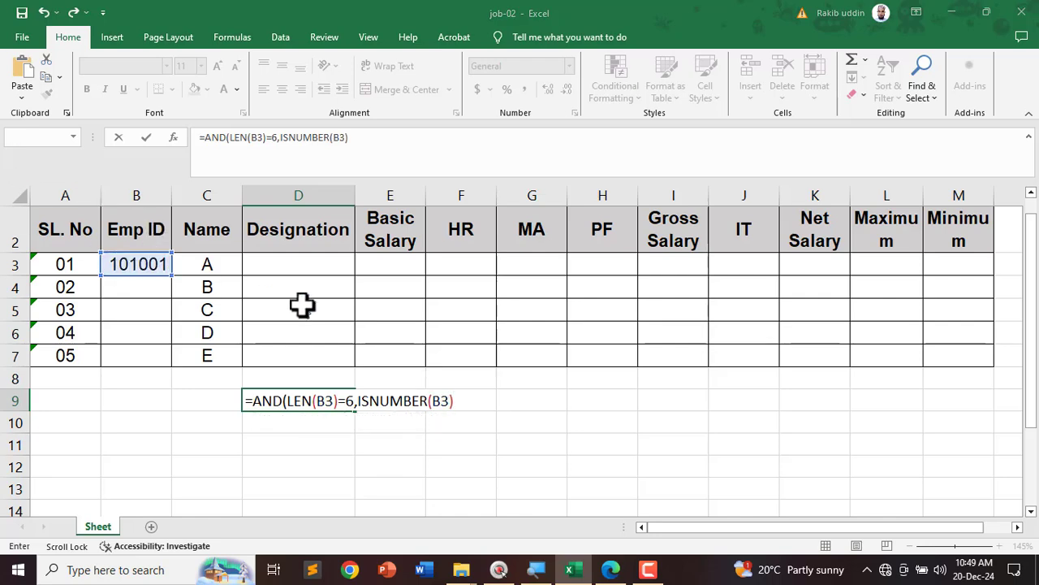
key(Return)
Step: Shorten B3's Emp ID to 10100, confirm D9 shows FALSE, then undo
click(307, 400)
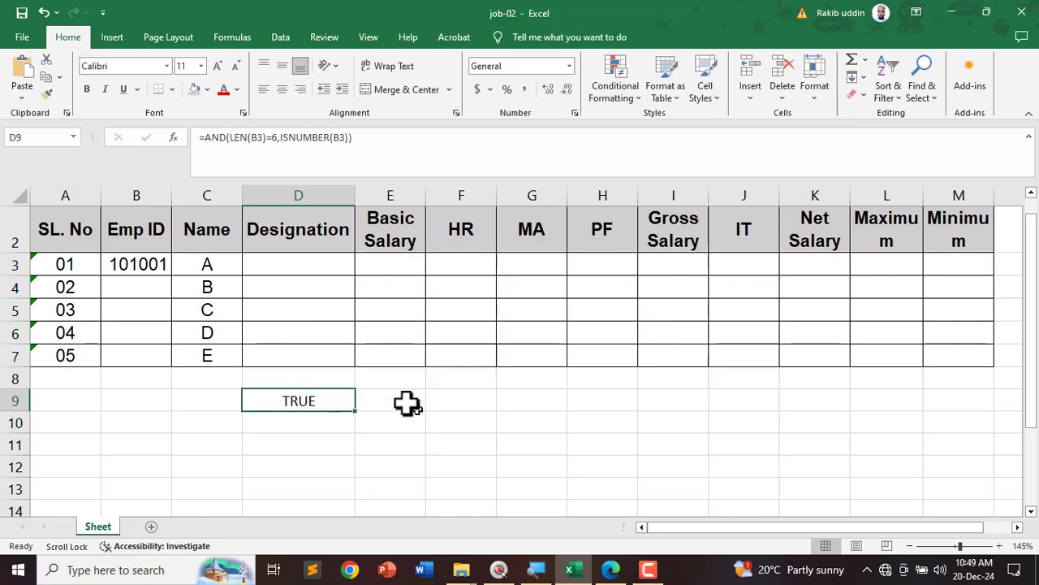
click(159, 264)
double_click(162, 264)
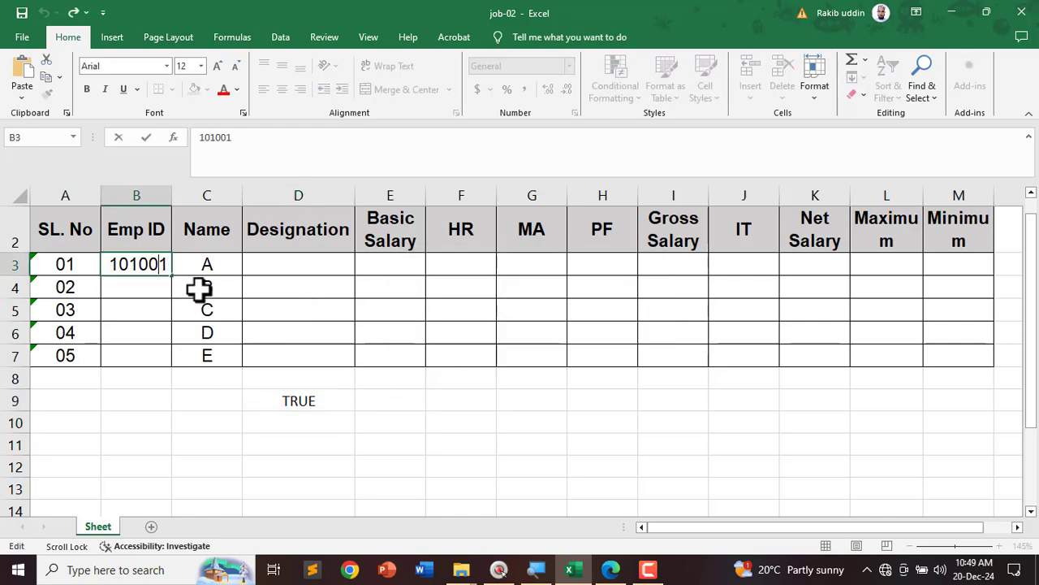
drag(162, 264, 705, 501)
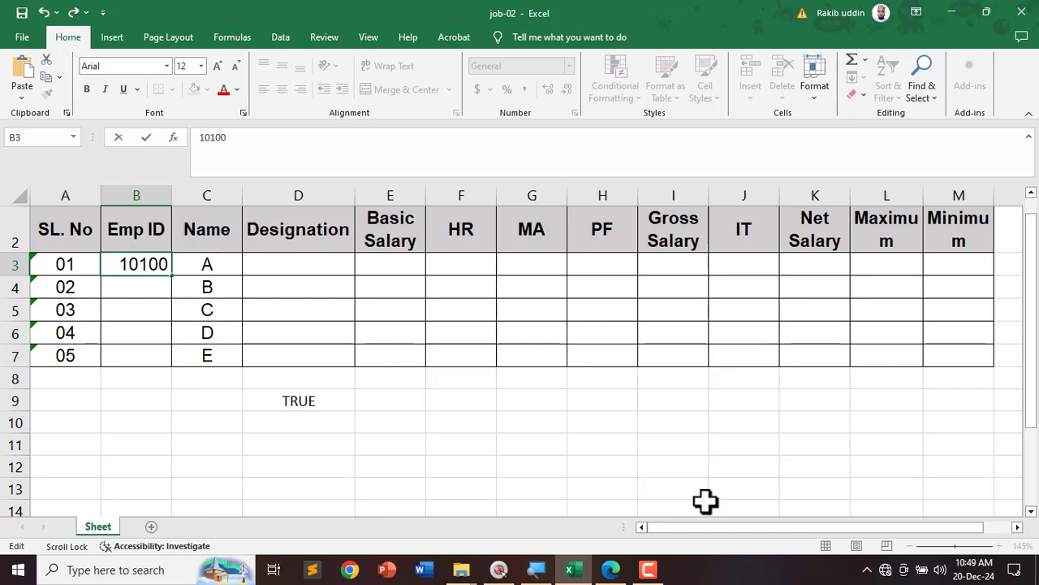
key(Return)
click(313, 410)
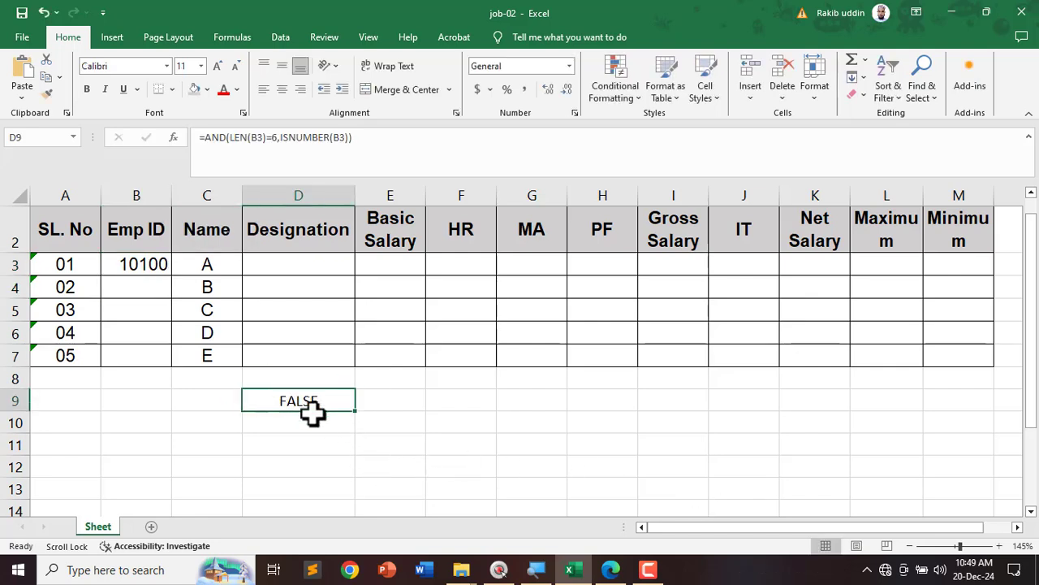
key(ctrl+z)
Step: Test Emp ID 1010A1 in B3 (D9 FALSE), undo, and select D9's formula text
double_click(158, 266)
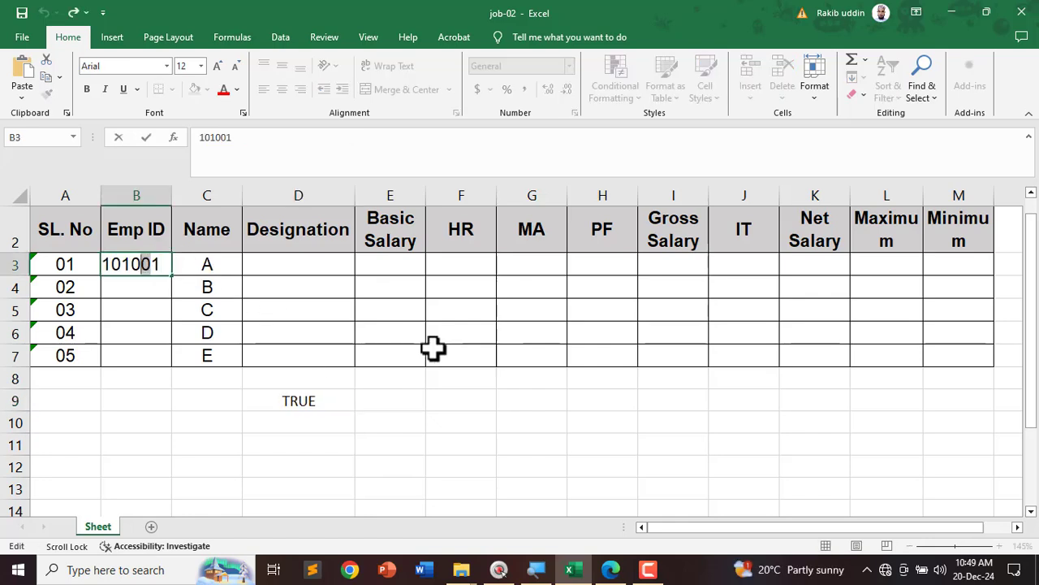
text(A)
key(Return)
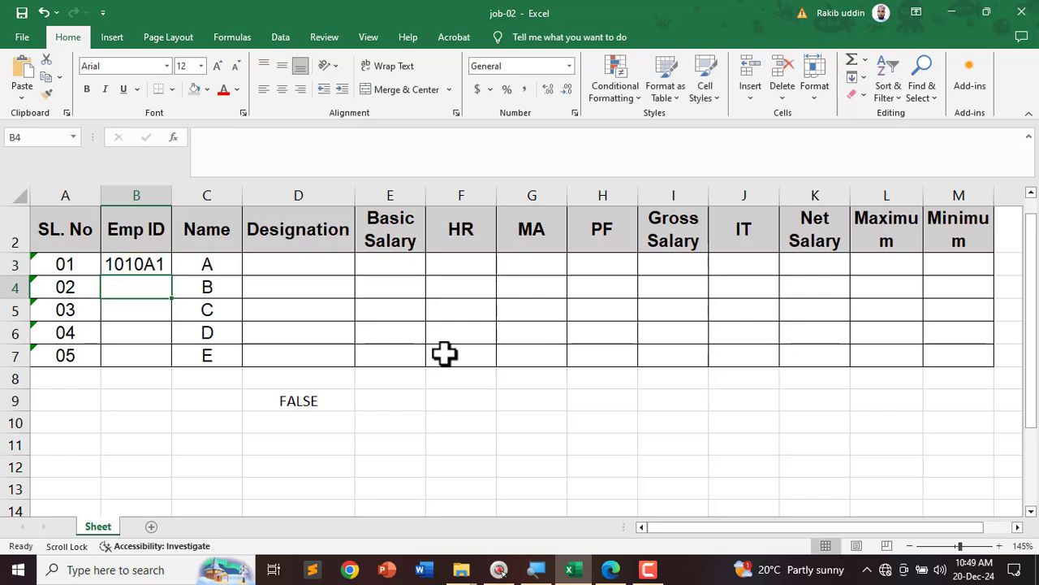
click(325, 403)
key(ctrl+z)
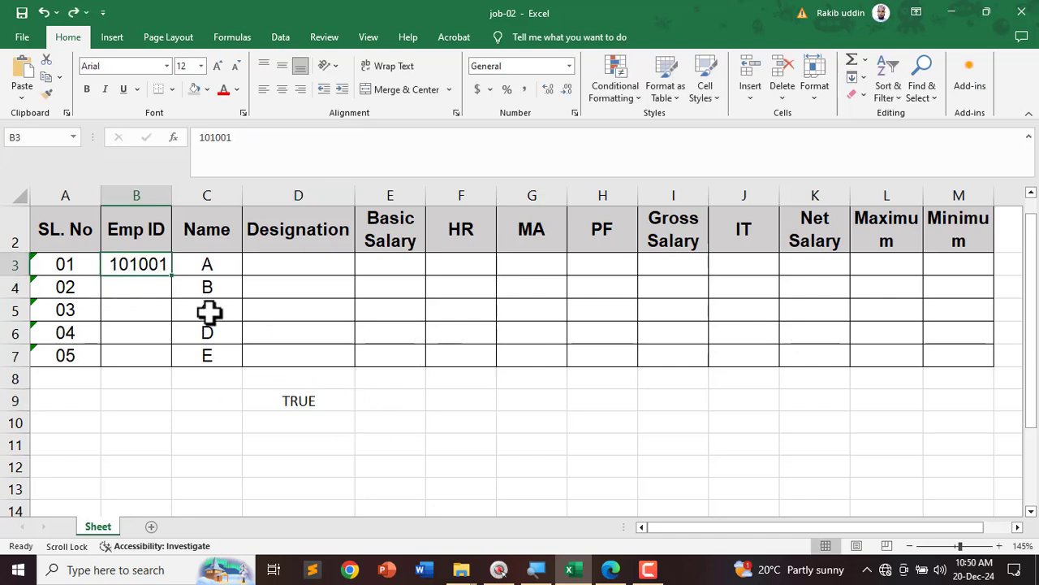
double_click(300, 398)
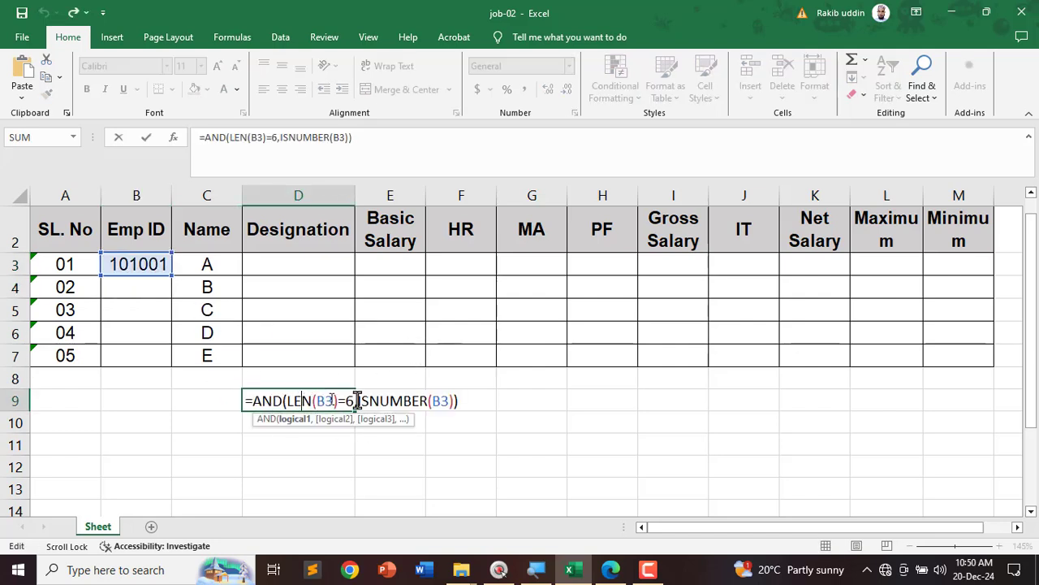
drag(457, 401, 221, 399)
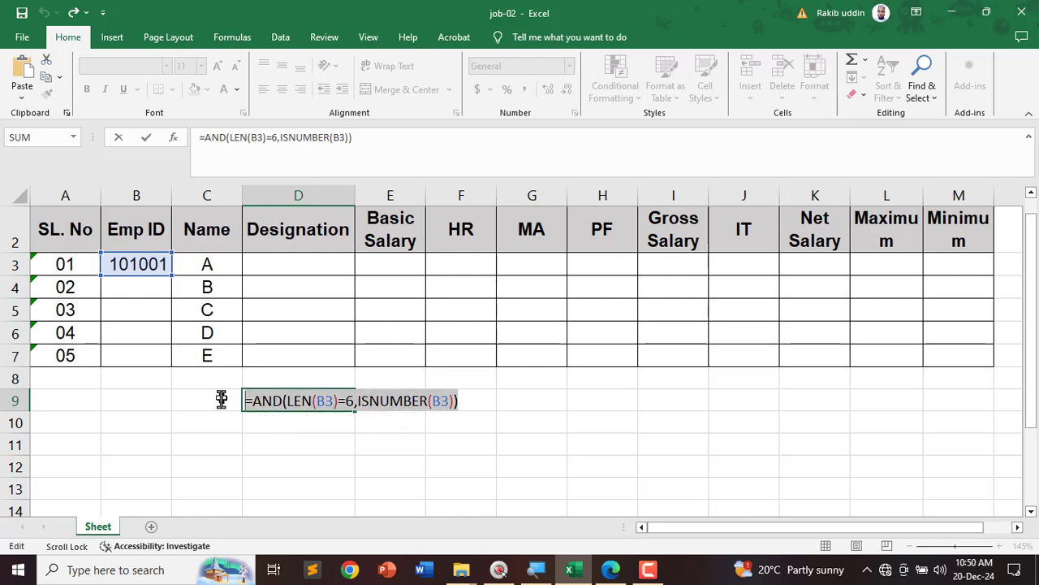
Step: Copy D9's check formula and select the Emp ID cells from B3 down
right_click(284, 402)
click(344, 430)
key(Return)
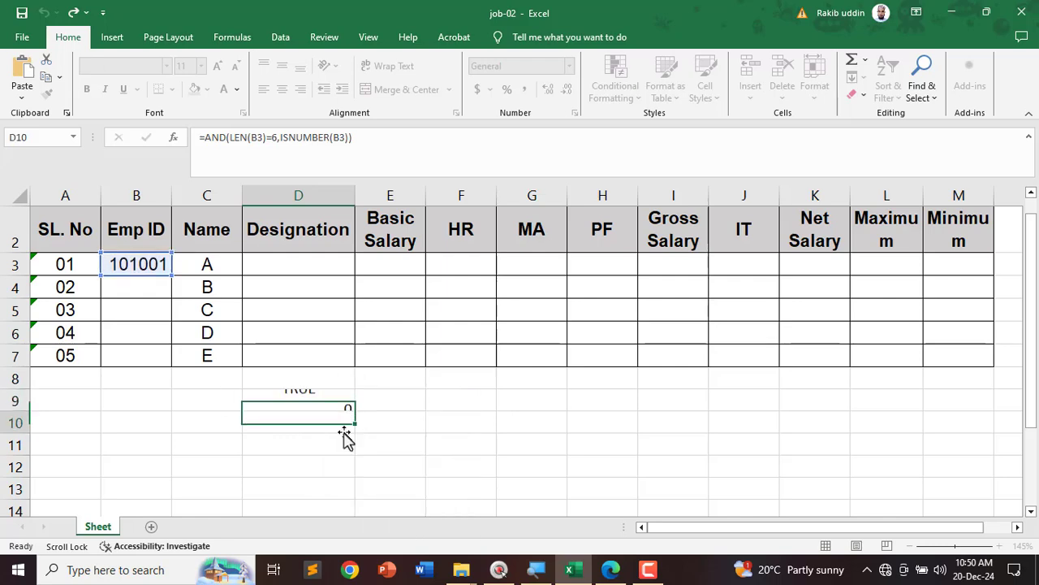
drag(121, 261, 121, 361)
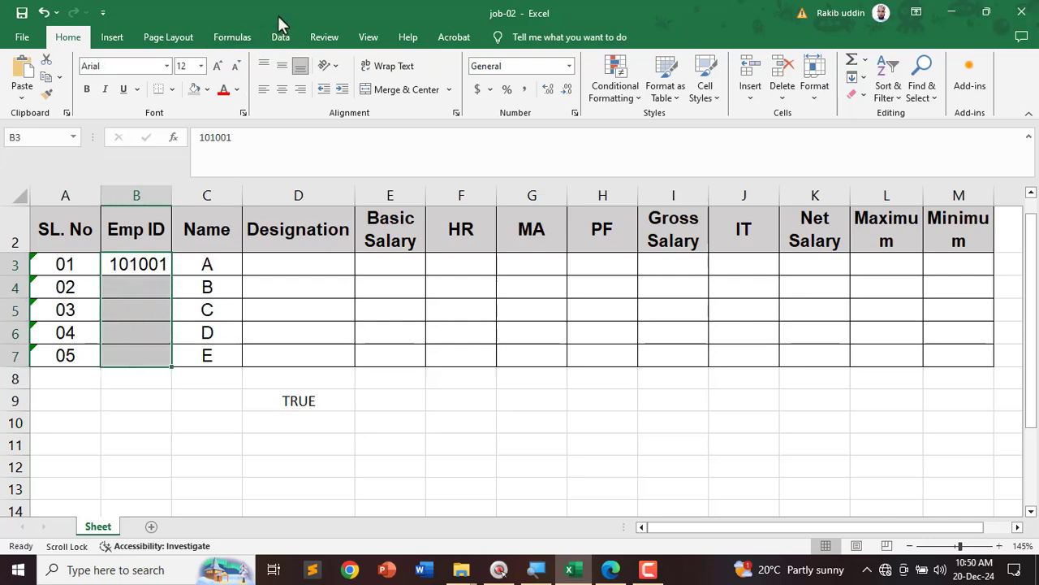
Step: Apply custom validation =AND(LEN(B3)=6,ISNUMBER(B3)) to the selected Emp ID cells
click(280, 37)
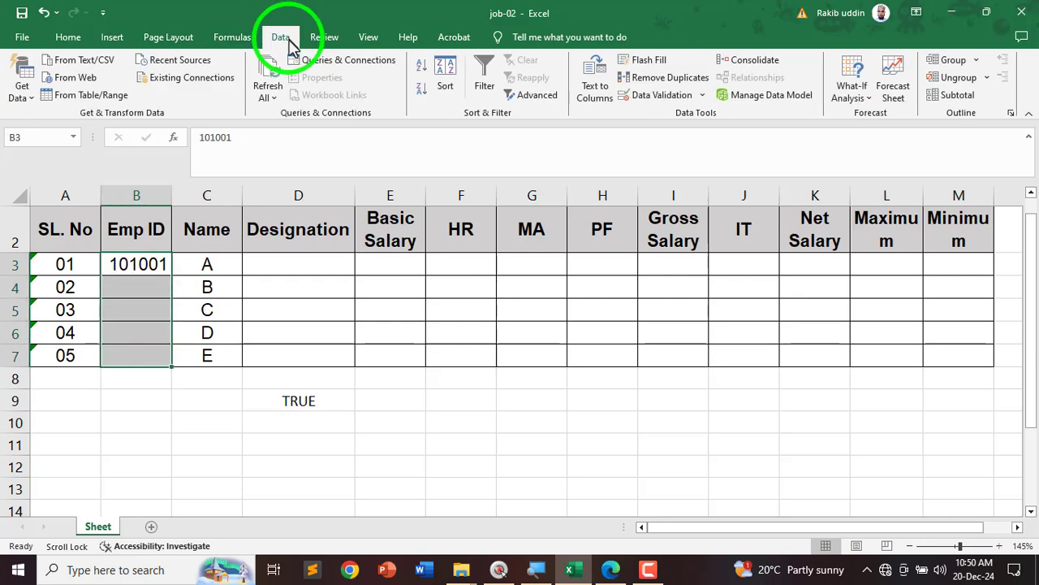
click(659, 95)
click(414, 224)
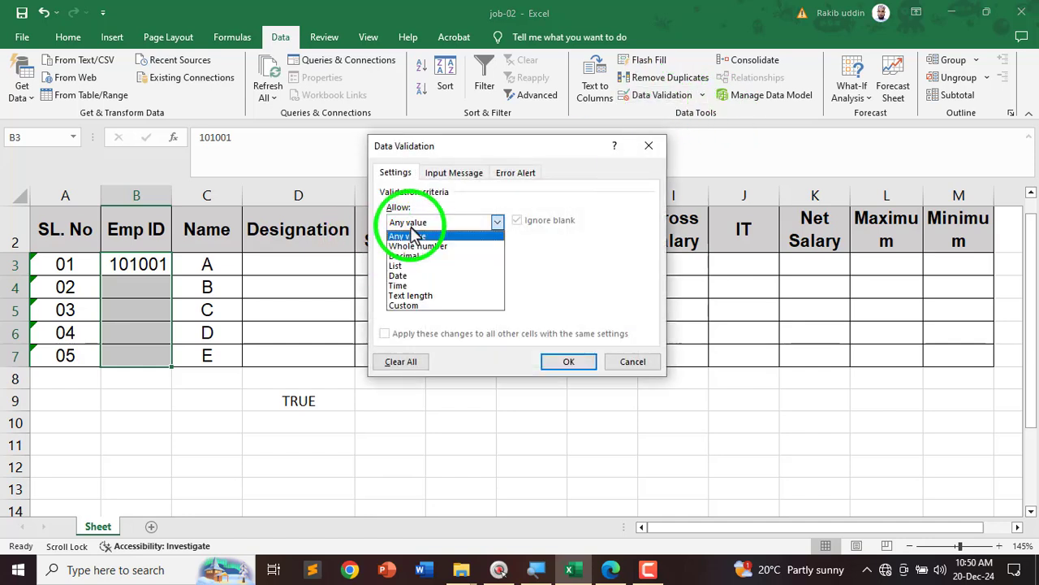
click(420, 306)
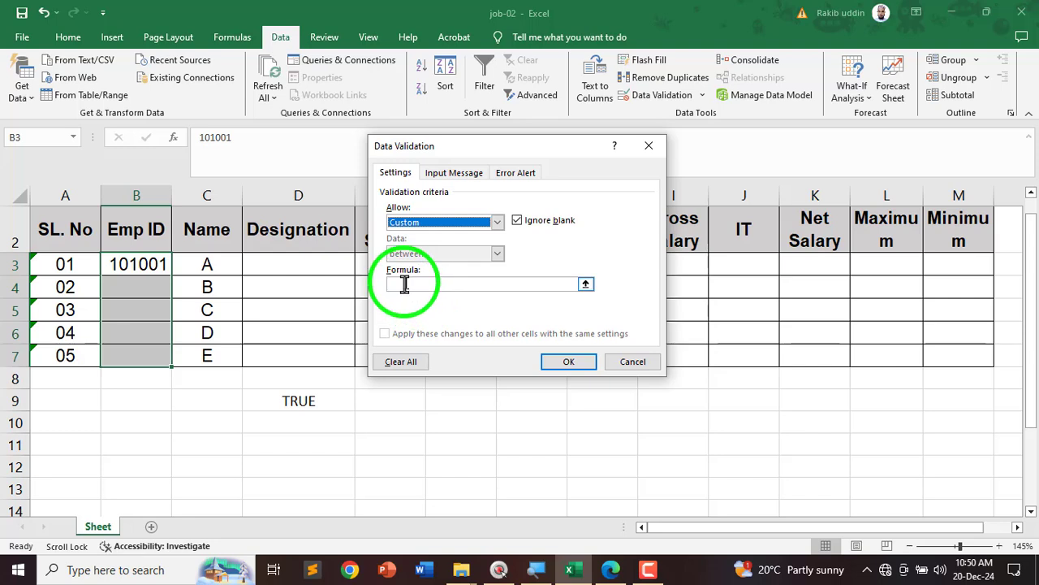
click(406, 283)
right_click(404, 285)
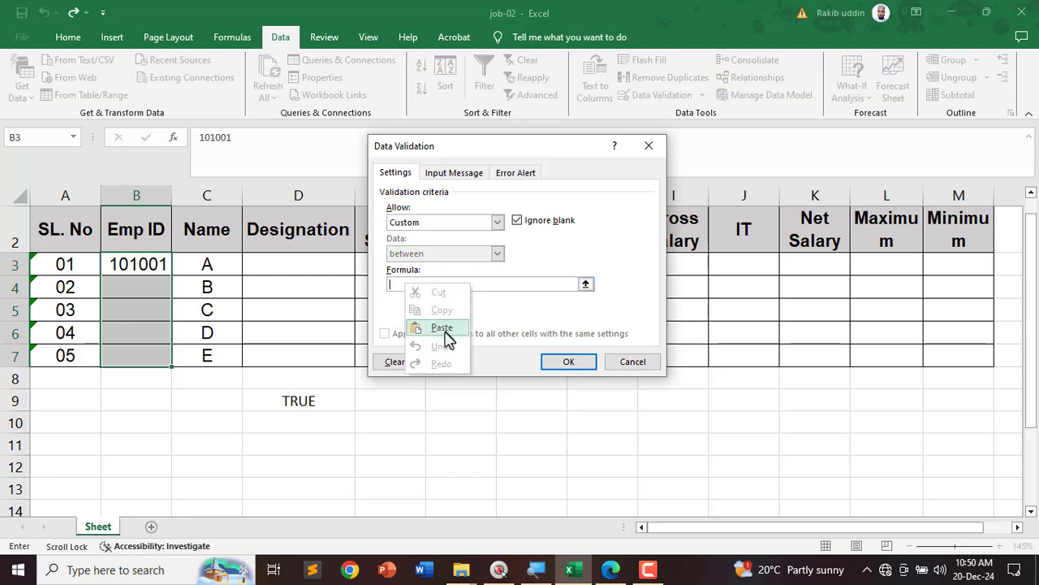
click(442, 327)
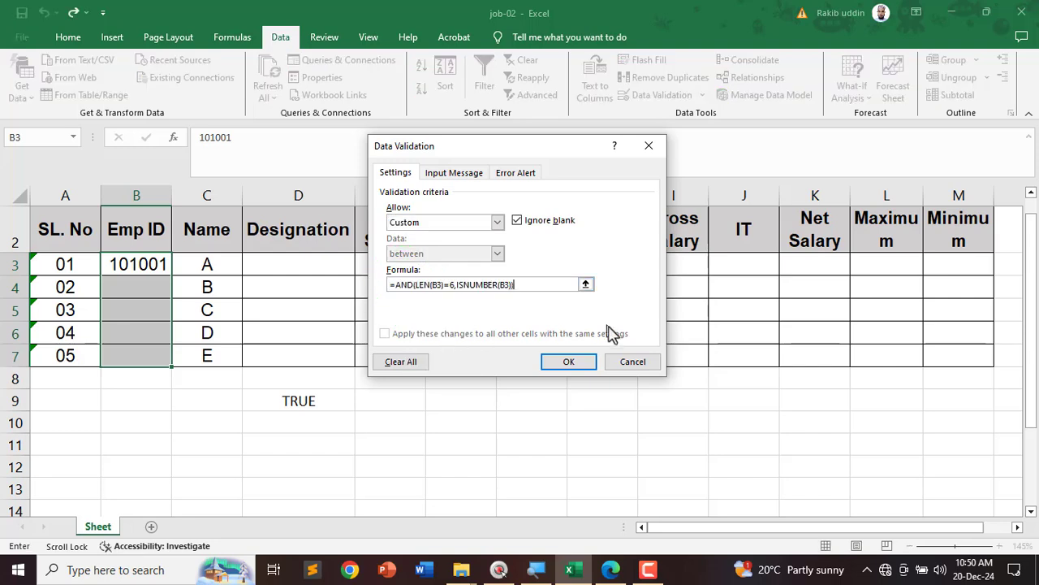
click(569, 362)
click(195, 423)
Step: Try test IDs 10100 and 10100a in B4 and cancel each validation rejection
click(150, 292)
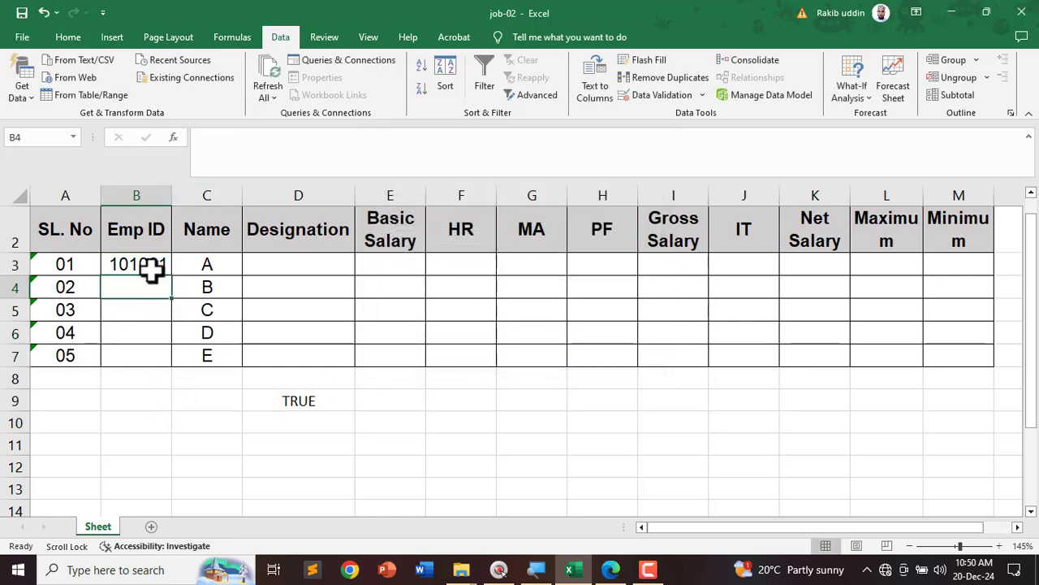
text(10100)
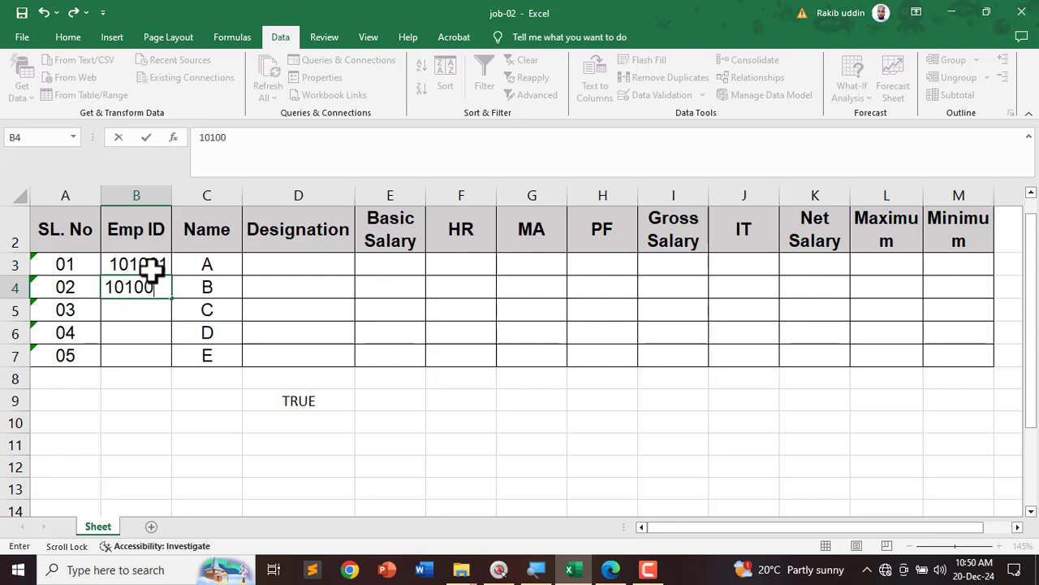
key(Return)
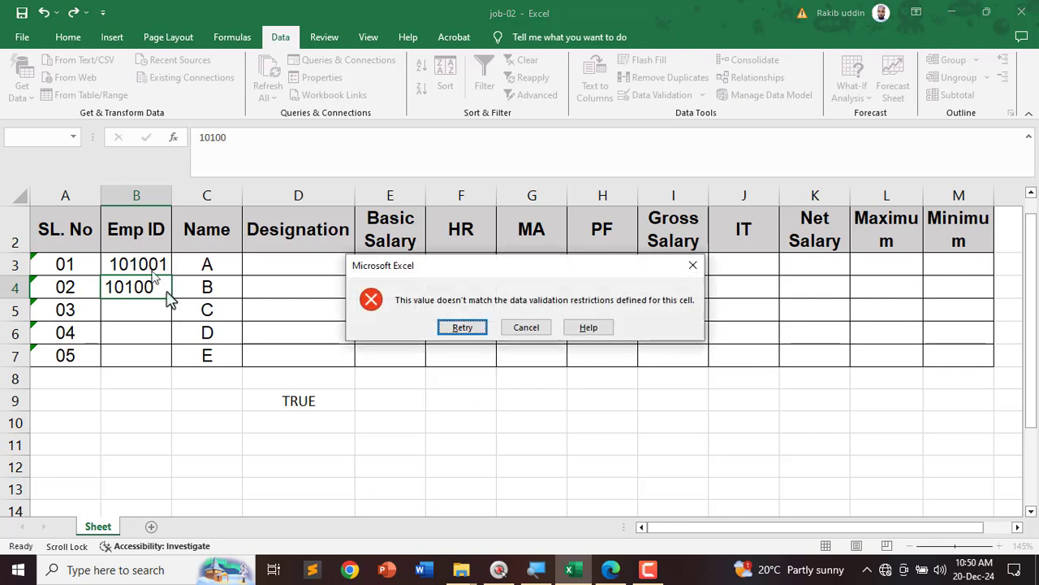
key(Escape)
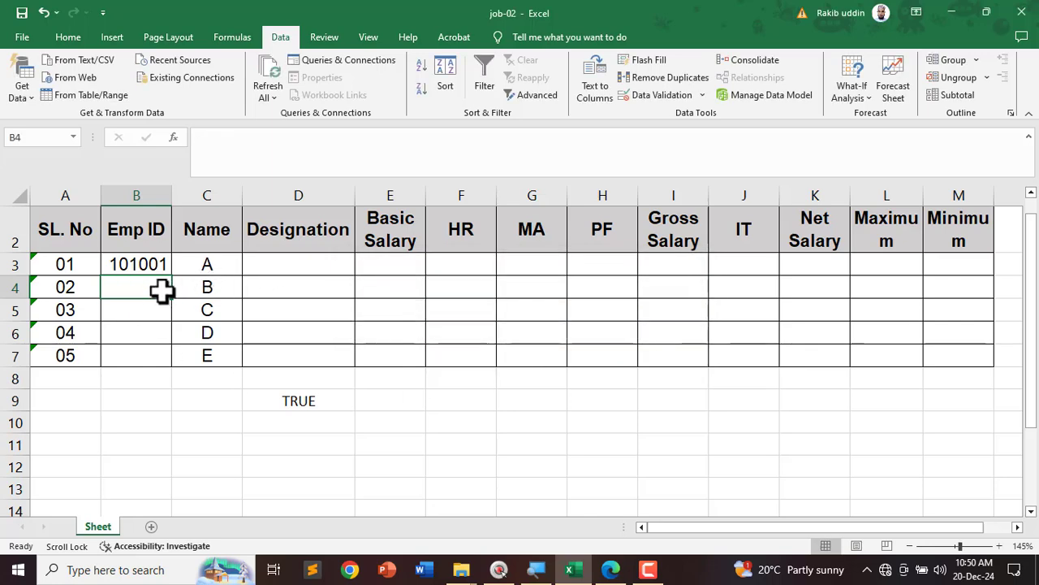
text(1010)
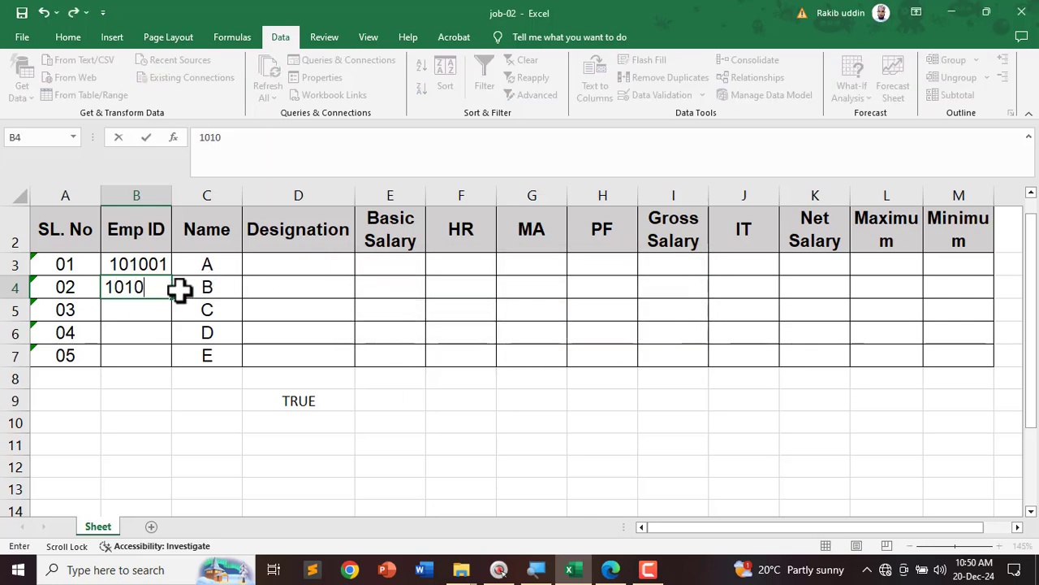
text(0a)
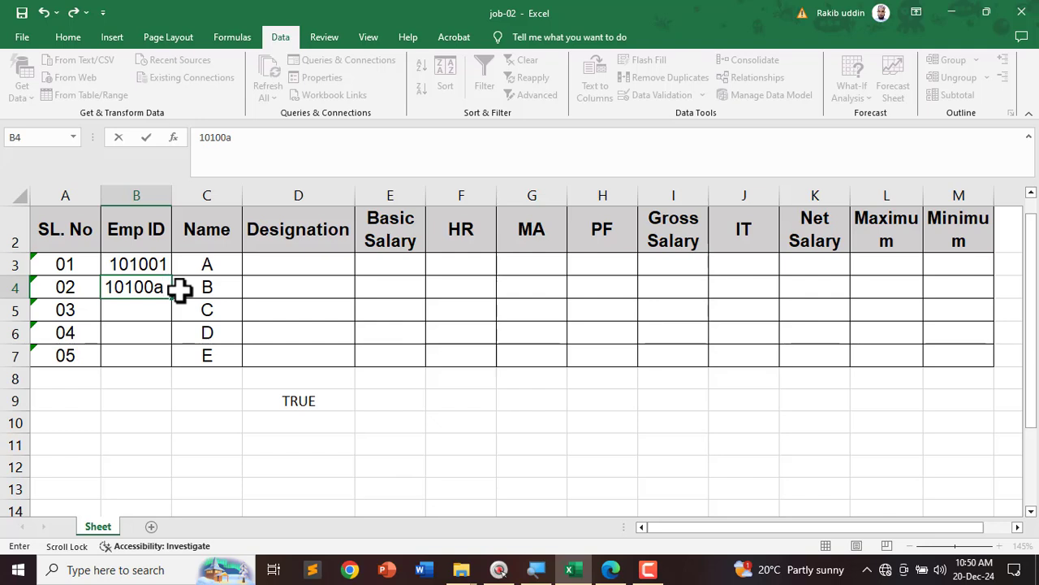
key(Return)
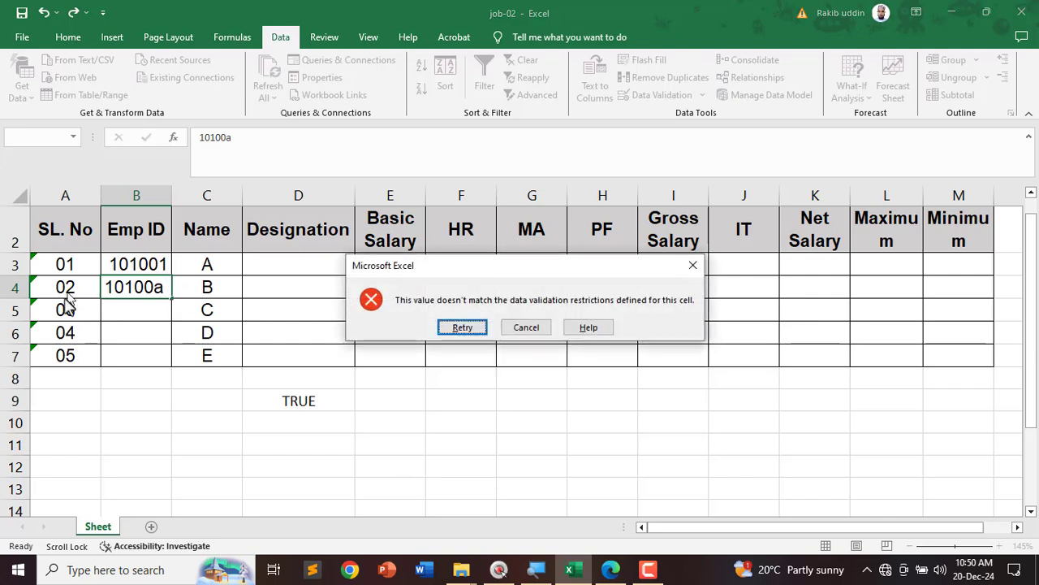
click(517, 327)
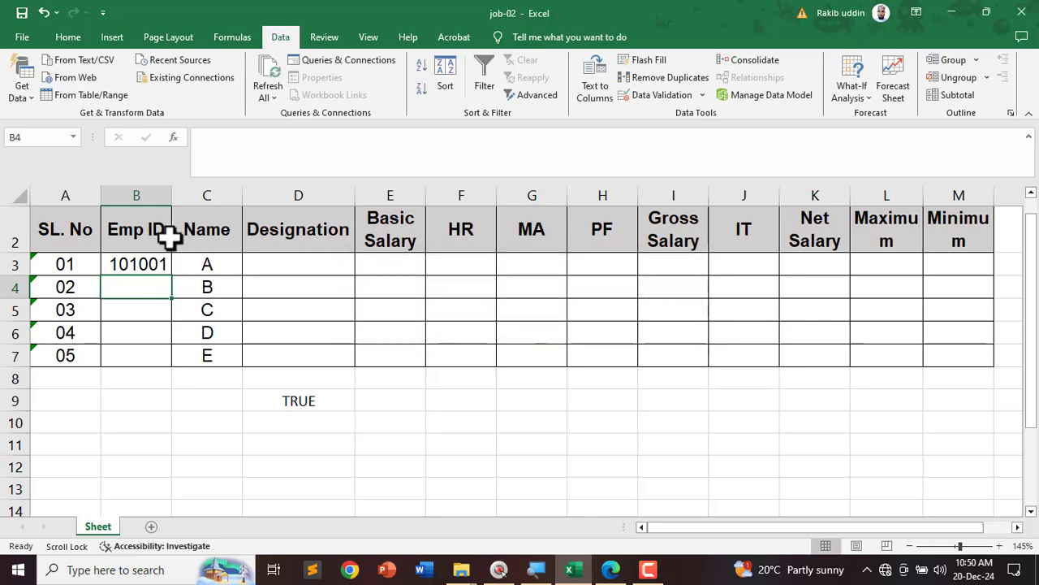
Step: Enter Emp IDs 101002, 101003, 101004 and 101005 in B4 through B7
text(101002)
key(Return)
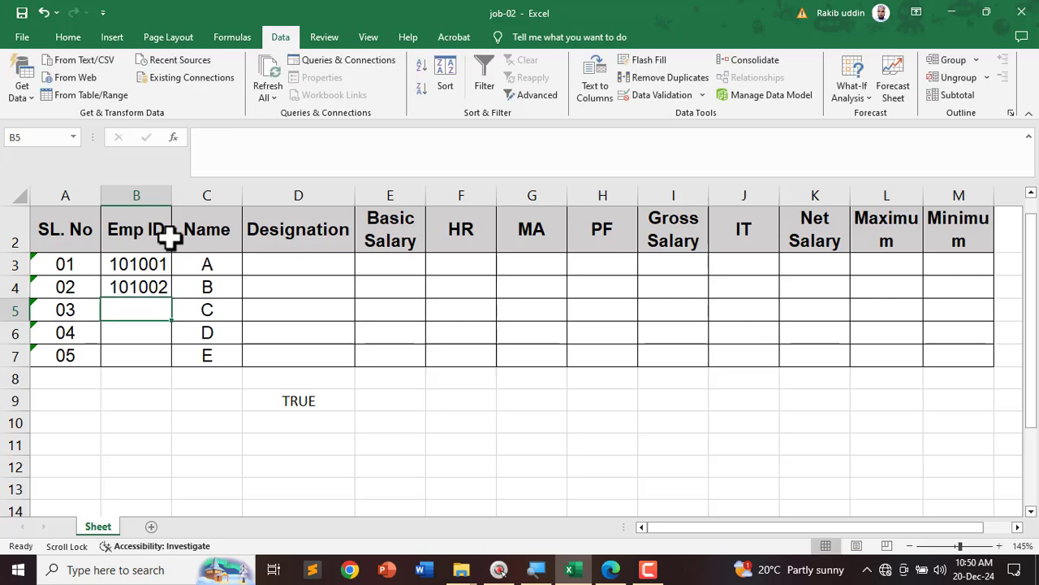
text(101003)
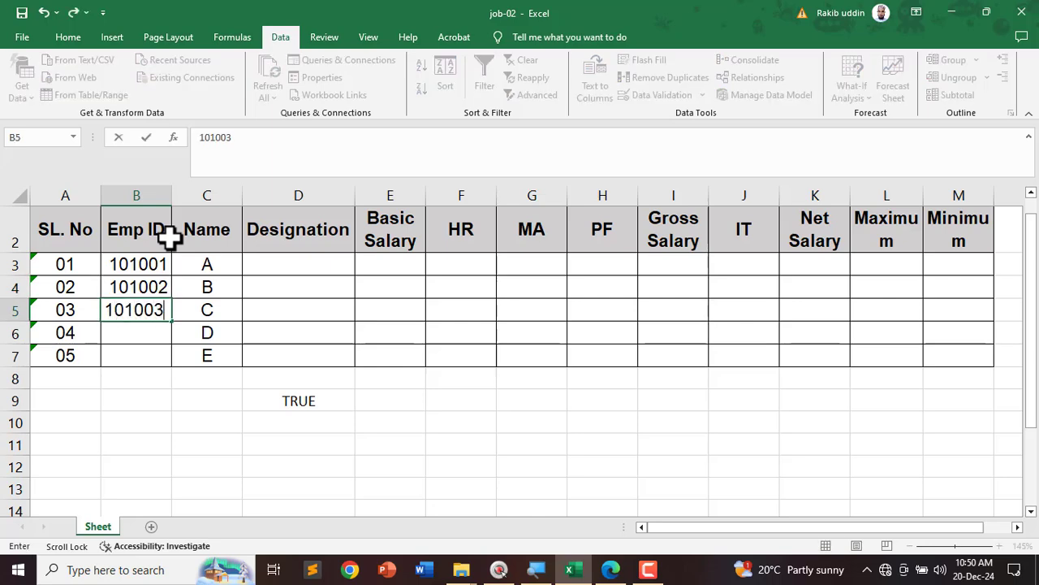
key(Return)
text(1)
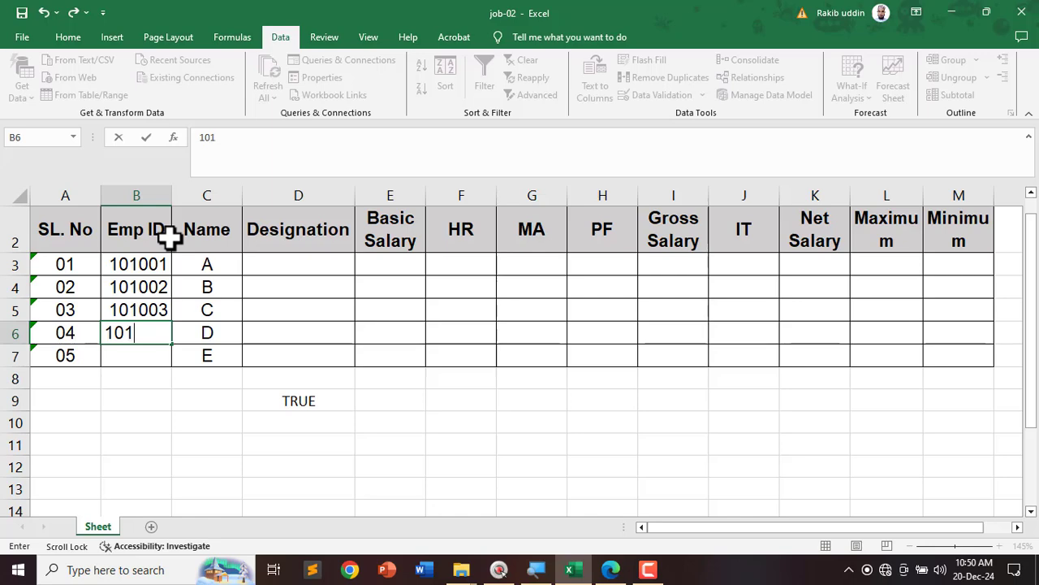
text(00104)
key(Return)
text(101005)
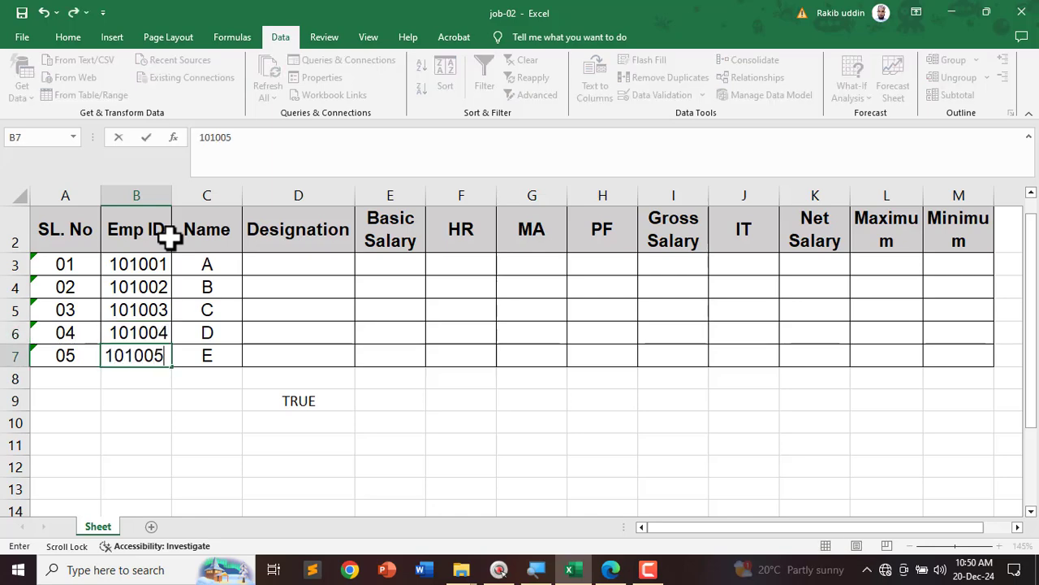
key(Return)
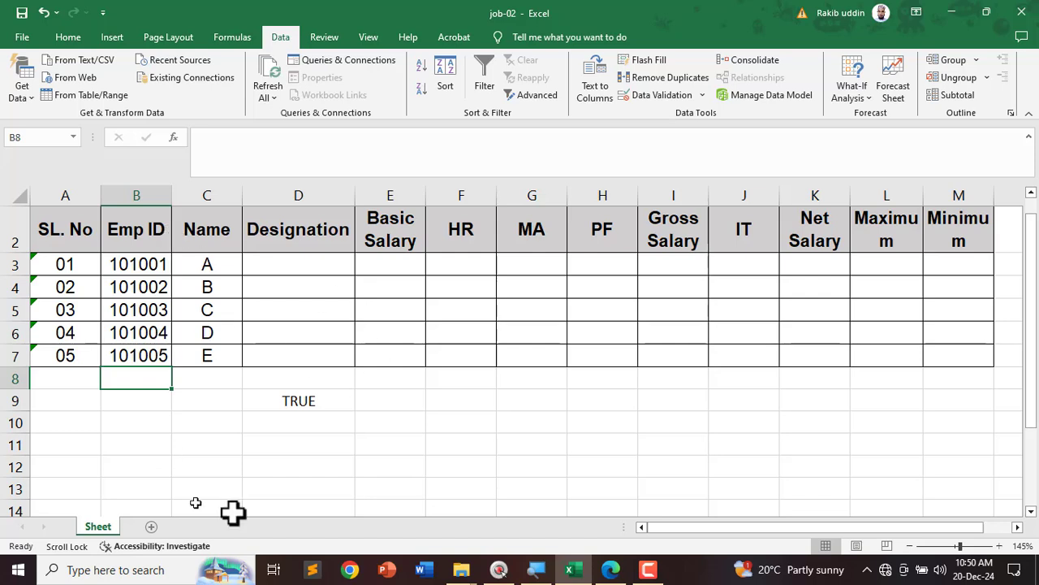
click(323, 402)
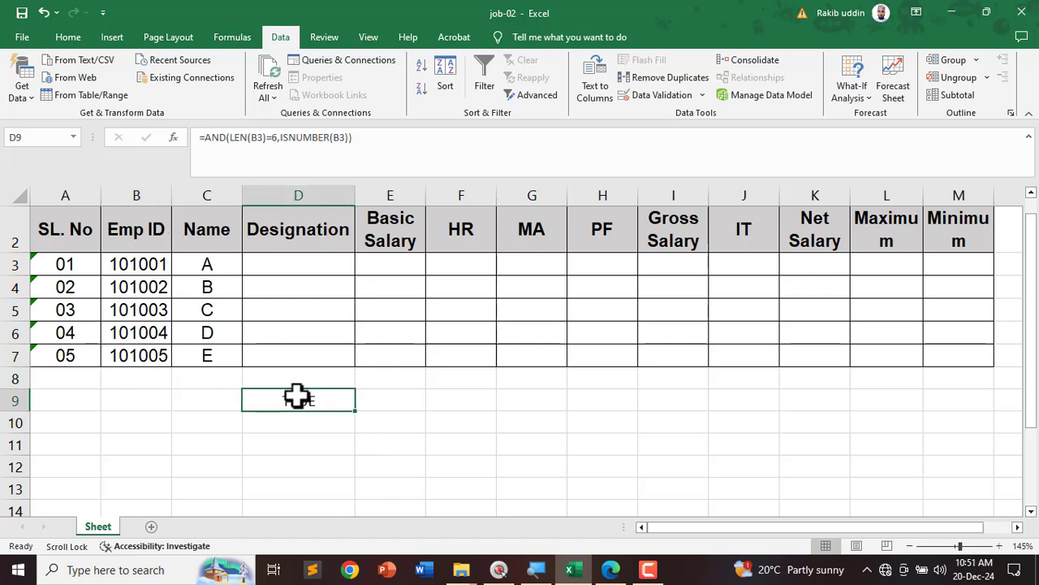
Step: Clear the leftover TRUE test formula from D9 and bring the job-02.2 PDF forward
key(ctrl+alt+g)
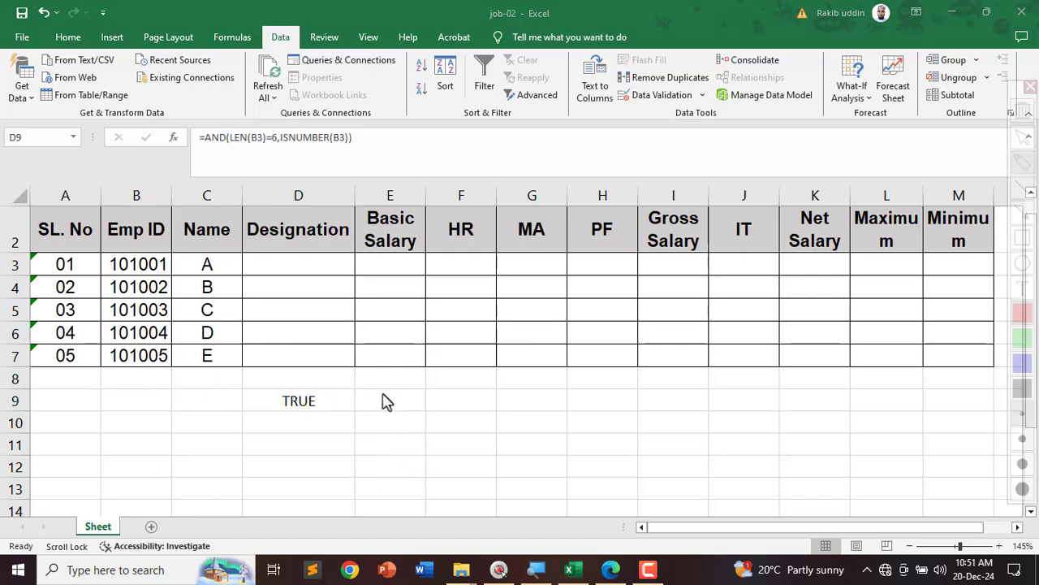
mouse_move(386, 401)
mouse_down()
mouse_move(225, 445)
mouse_move(323, 398)
mouse_up()
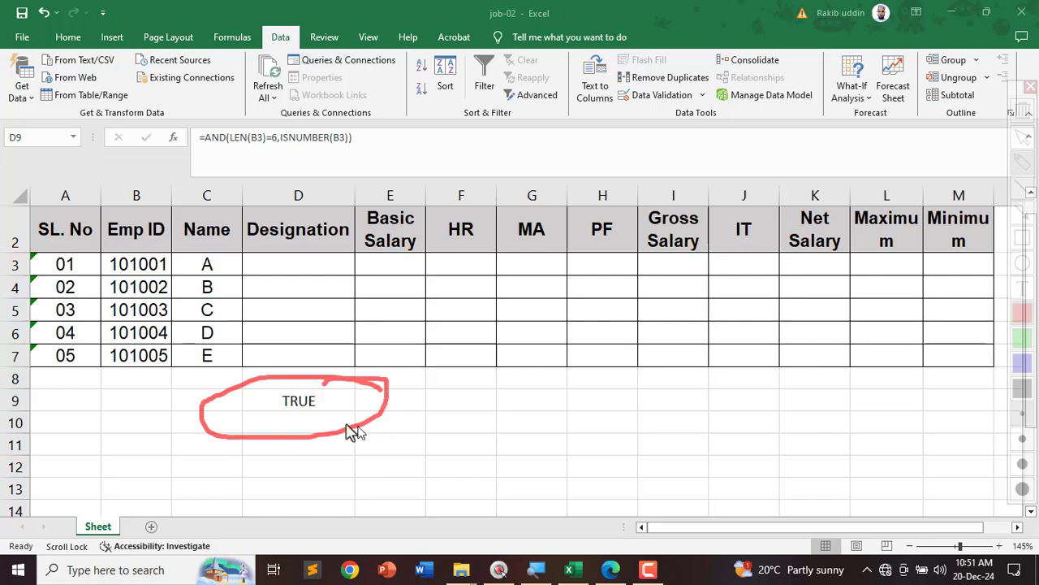
key(ctrl+alt+g)
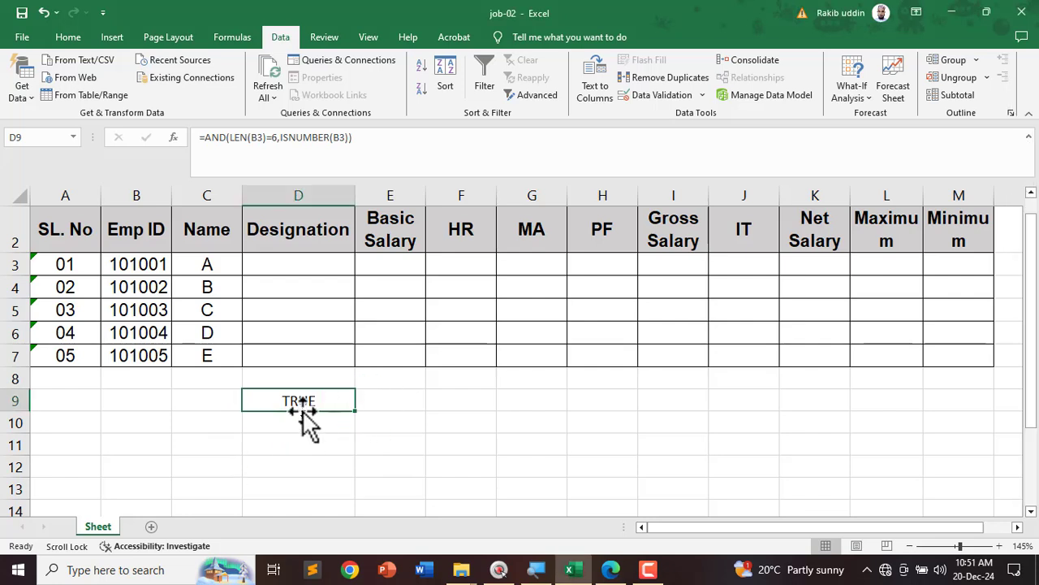
key(Delete)
click(350, 441)
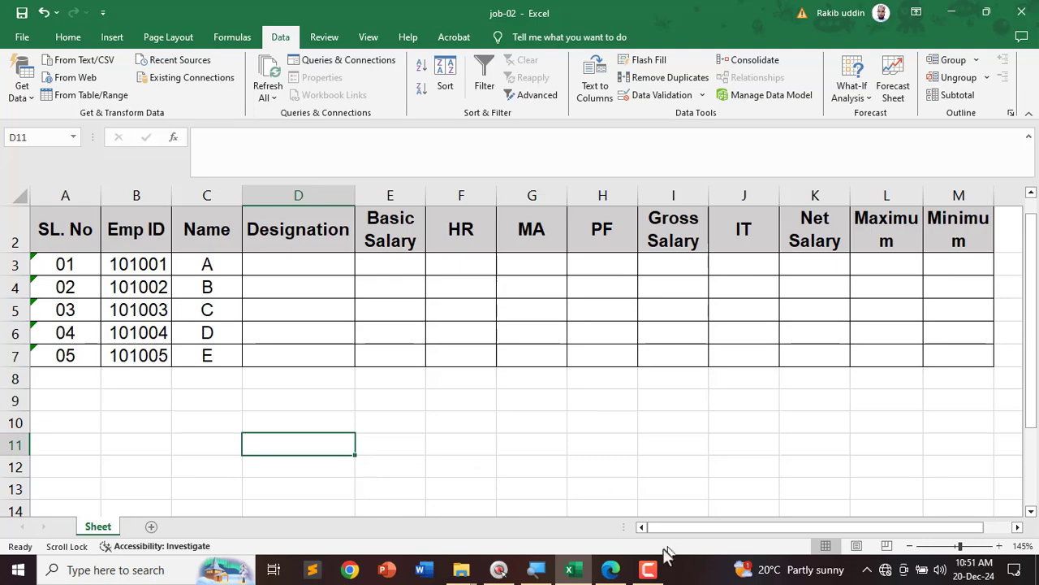
click(610, 569)
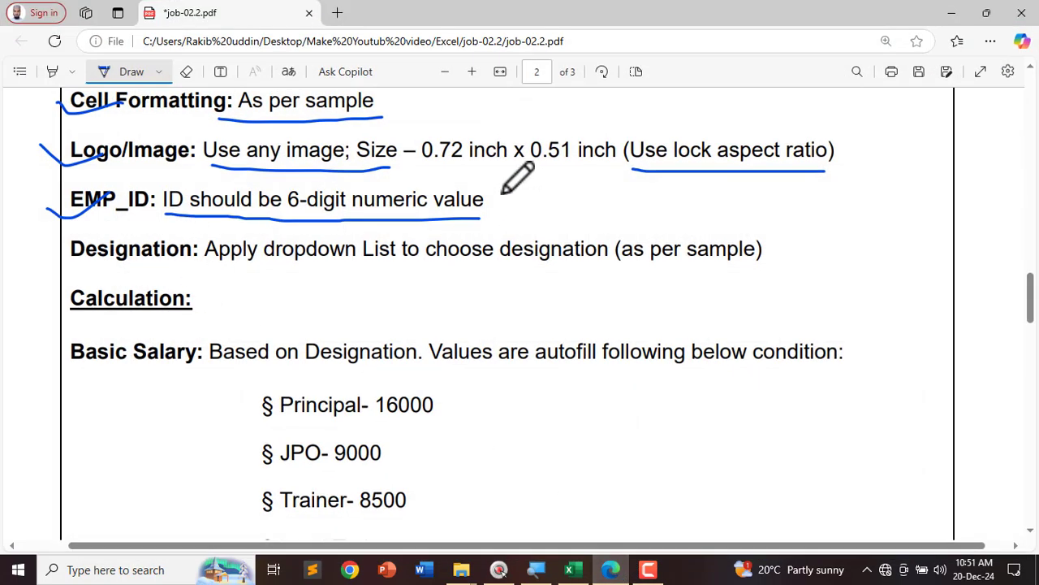
Step: Tick the EMP_ID rule, underline Designation and Principal, JPO, Trainer, Lead Trainer, IT Officer
drag(504, 211, 571, 199)
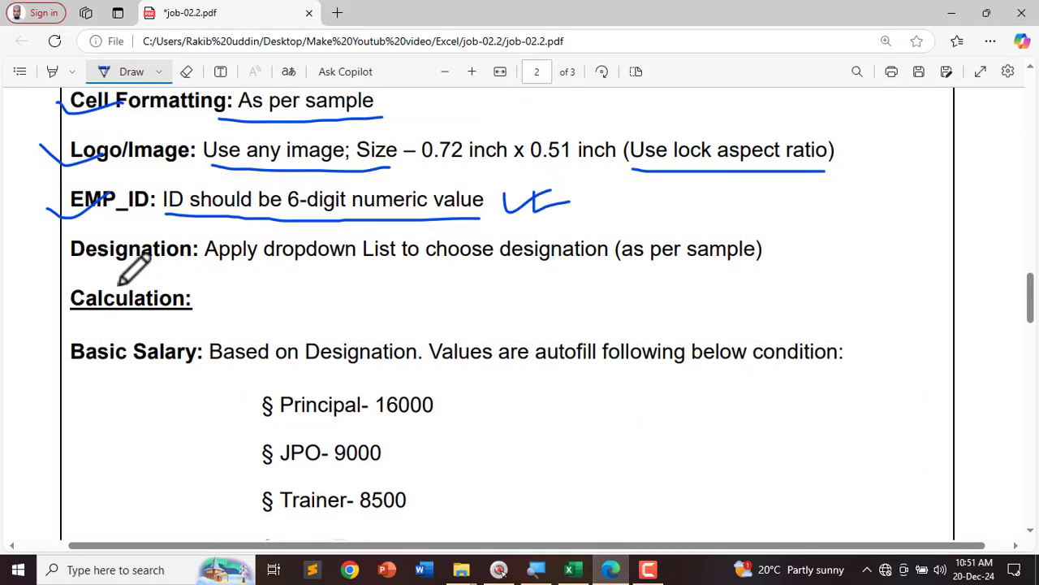
drag(73, 268, 775, 282)
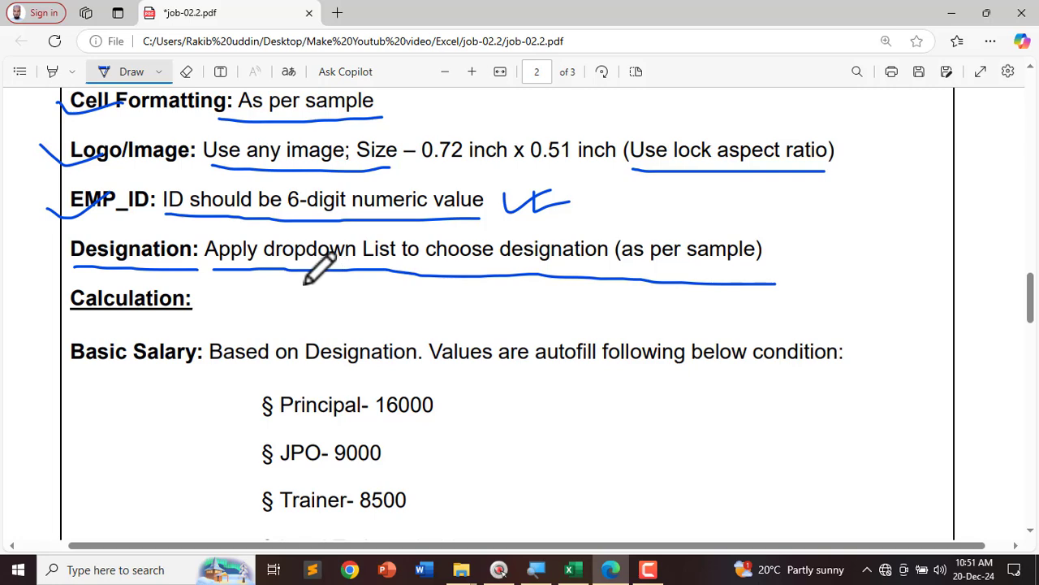
scroll(305, 281, down, 3)
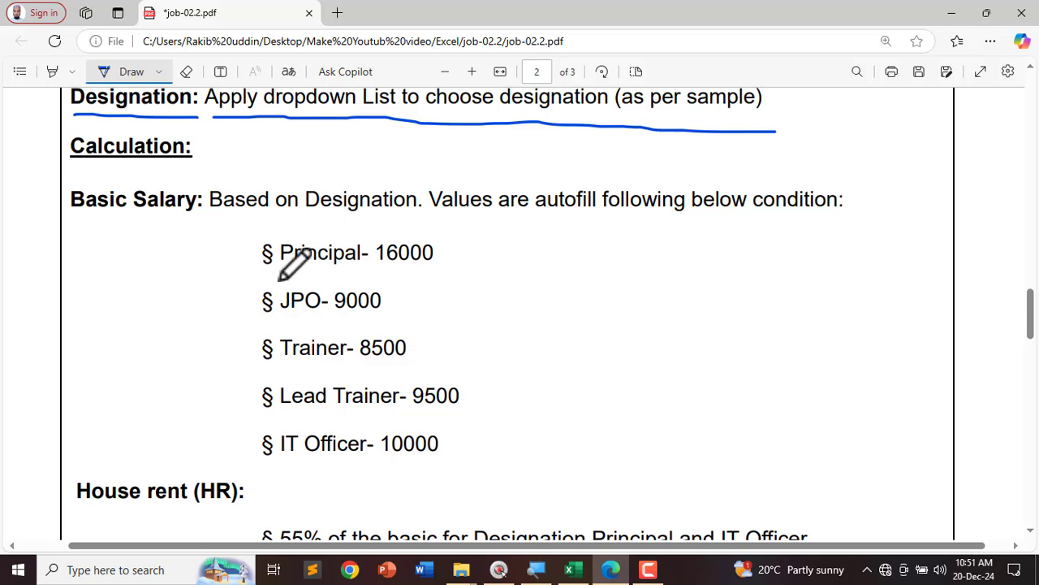
drag(282, 268, 370, 269)
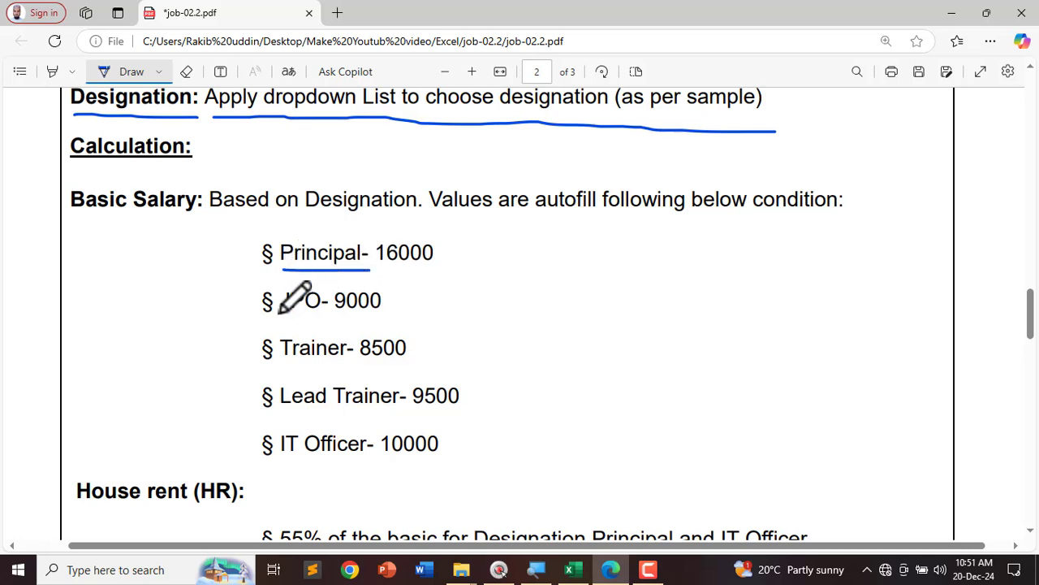
drag(281, 311, 331, 319)
drag(285, 363, 347, 368)
drag(281, 405, 410, 407)
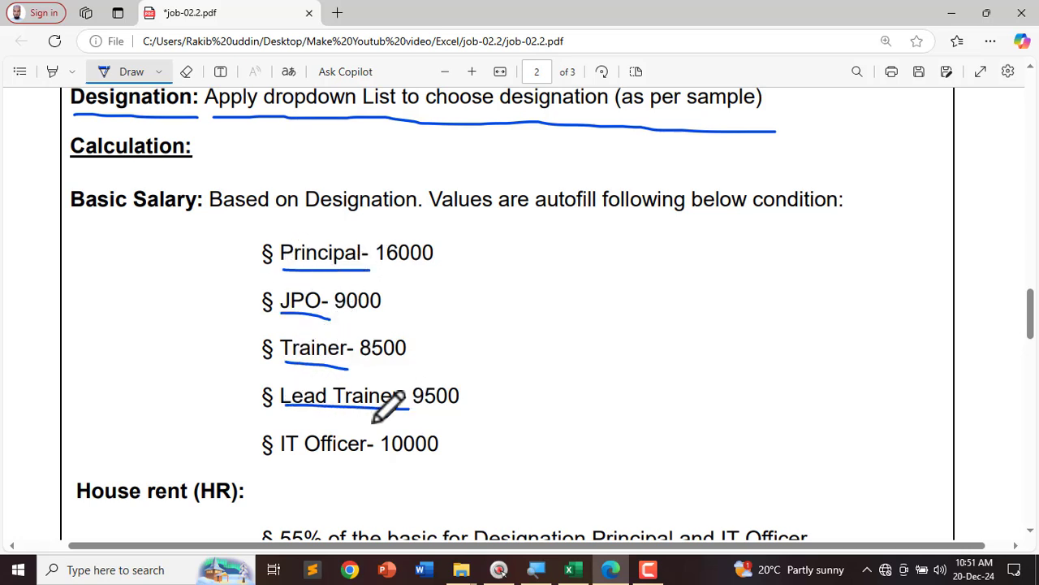
drag(274, 459, 362, 461)
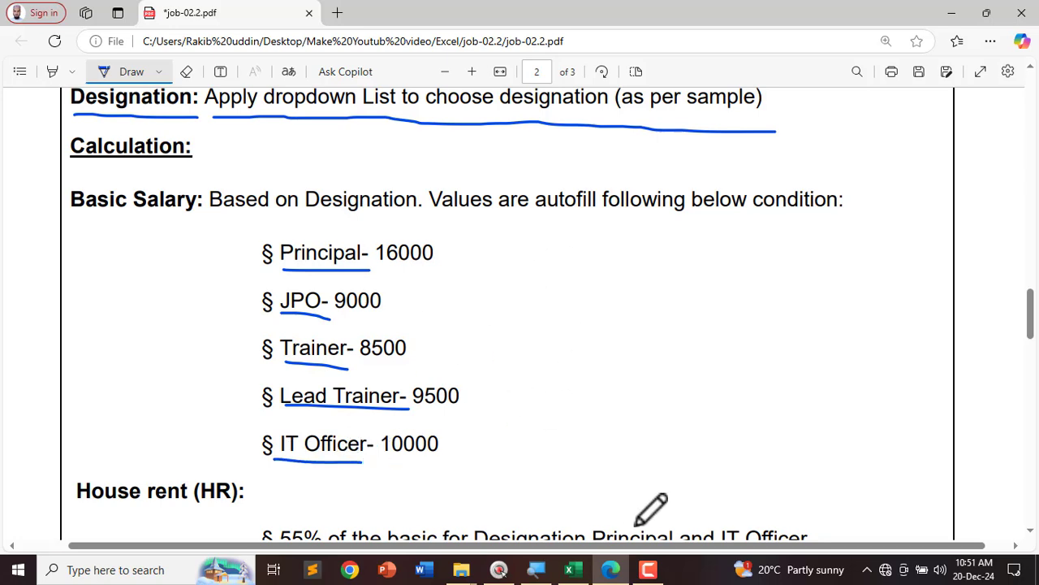
click(571, 570)
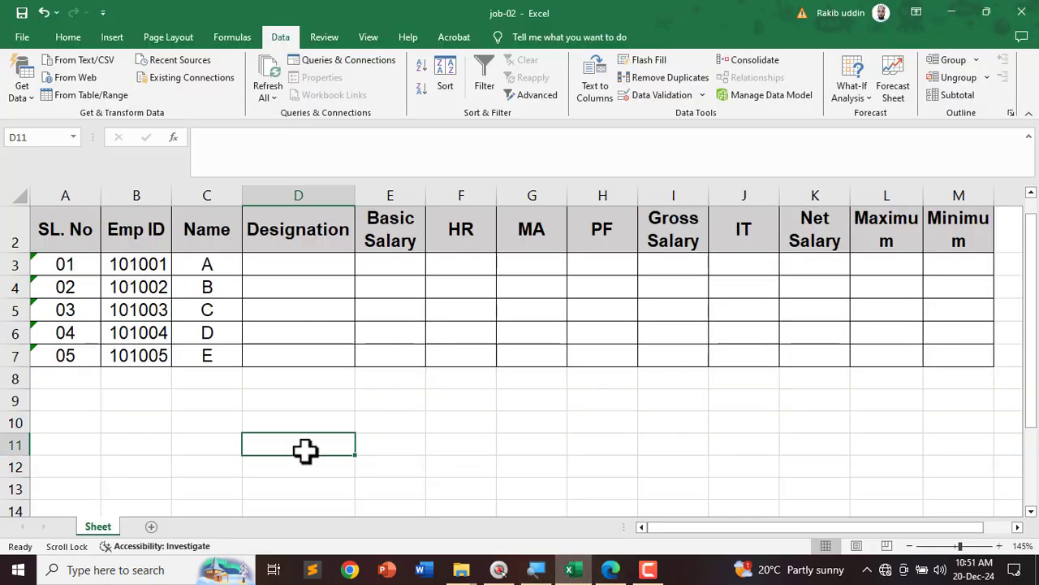
Step: Give D3:D7 list validation with source Principal,Jpo,Trainer,Lead Trainer,IT Officer
click(399, 401)
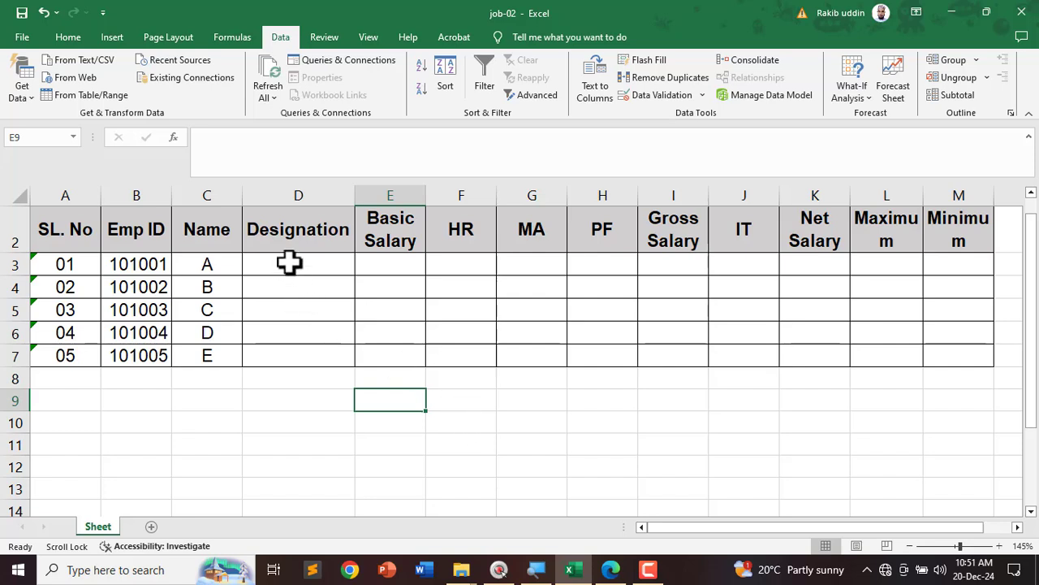
drag(288, 262, 285, 349)
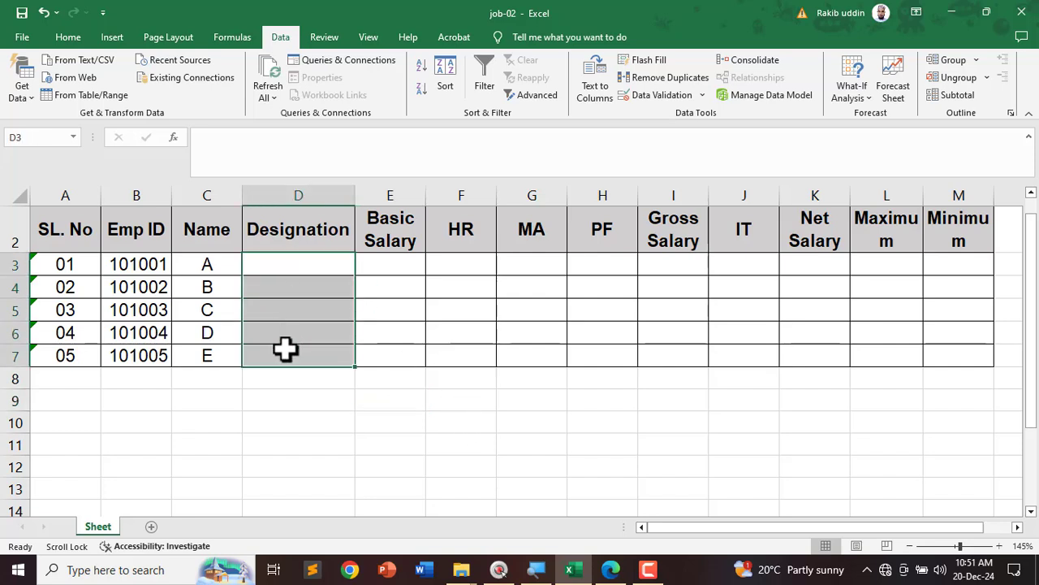
click(280, 38)
click(676, 113)
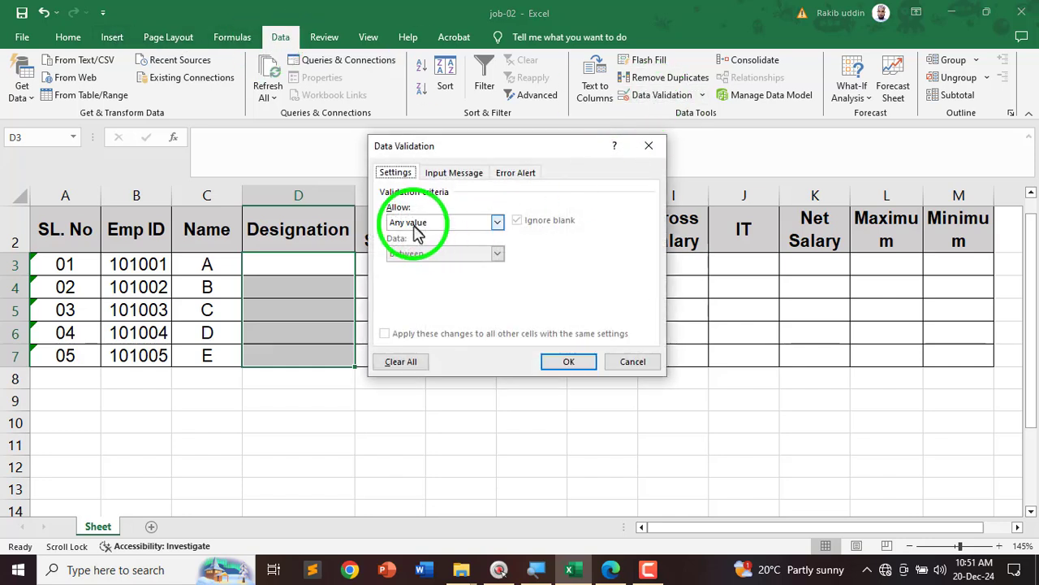
click(415, 227)
click(406, 269)
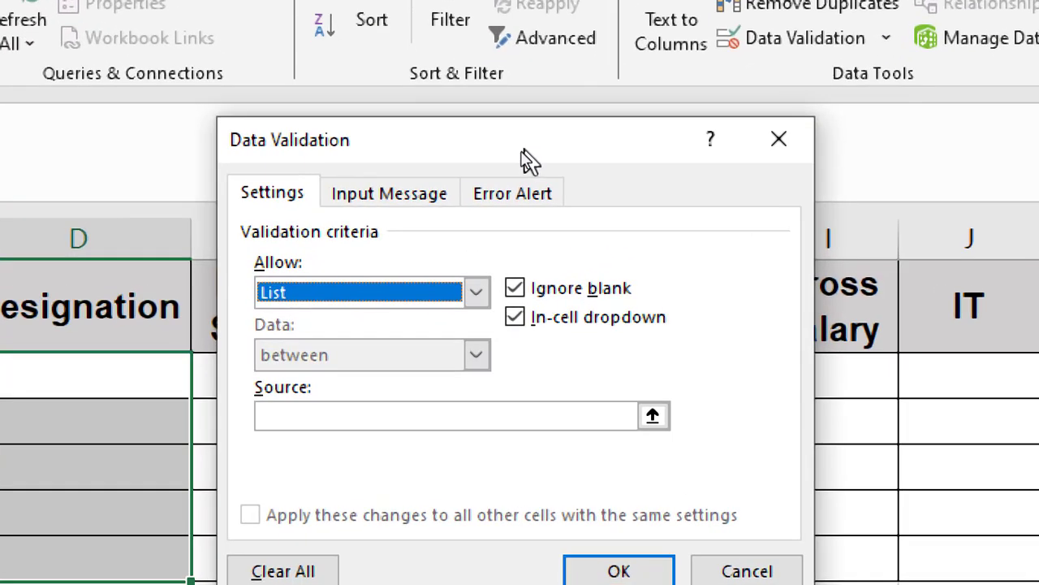
click(299, 417)
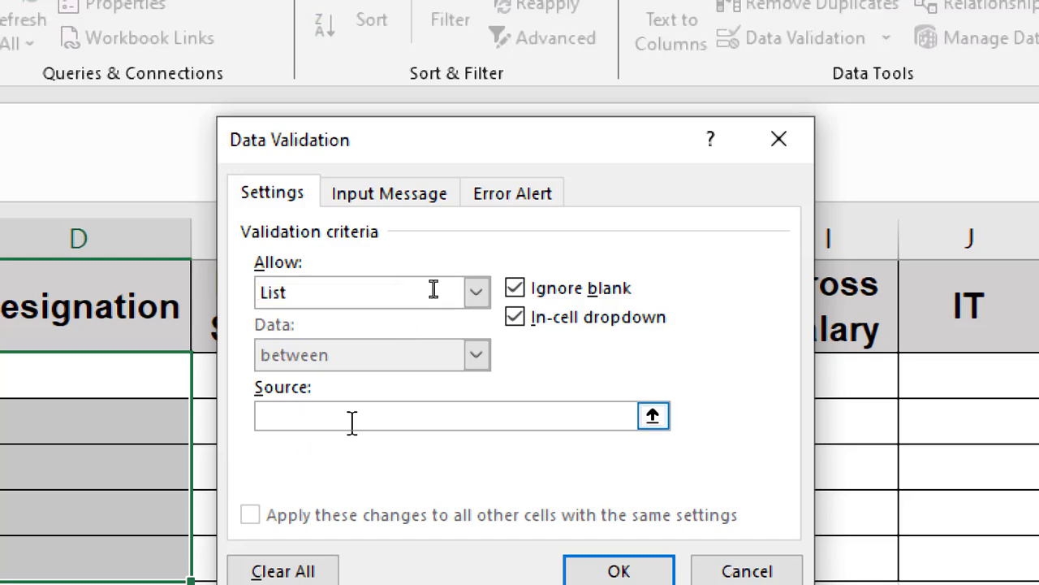
text(p)
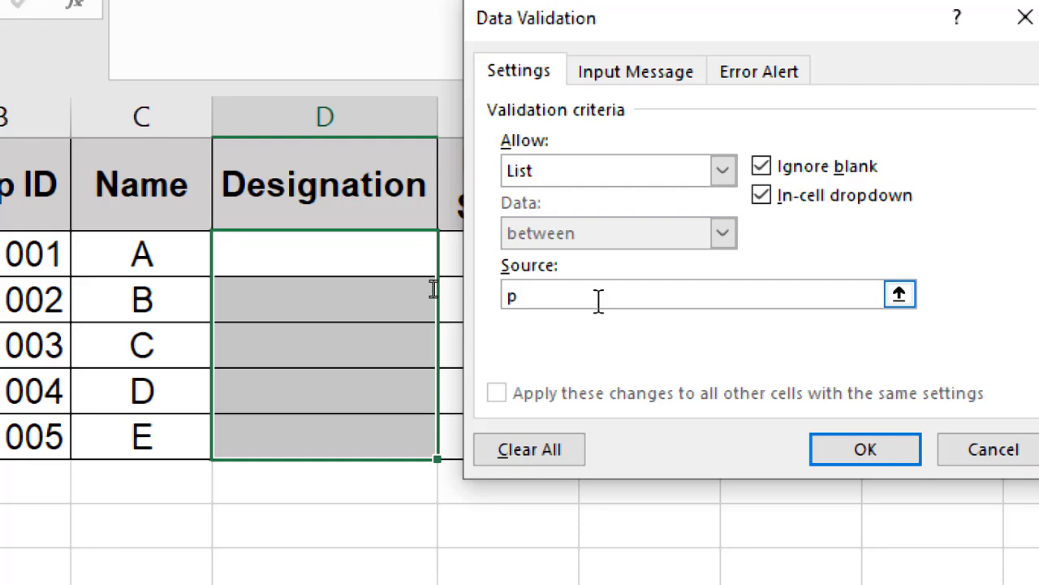
key(BackSpace)
text(P)
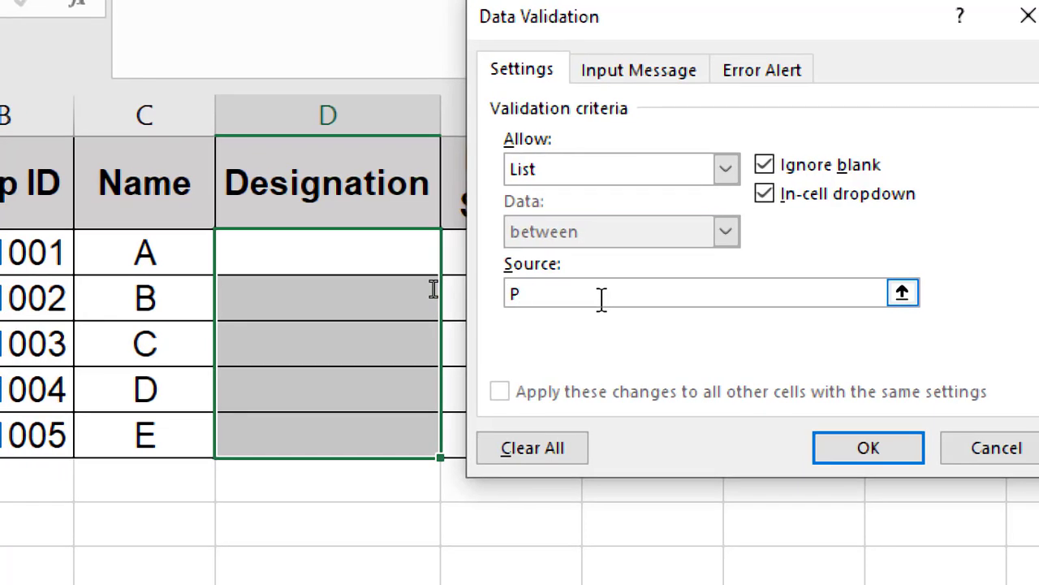
text(rincip)
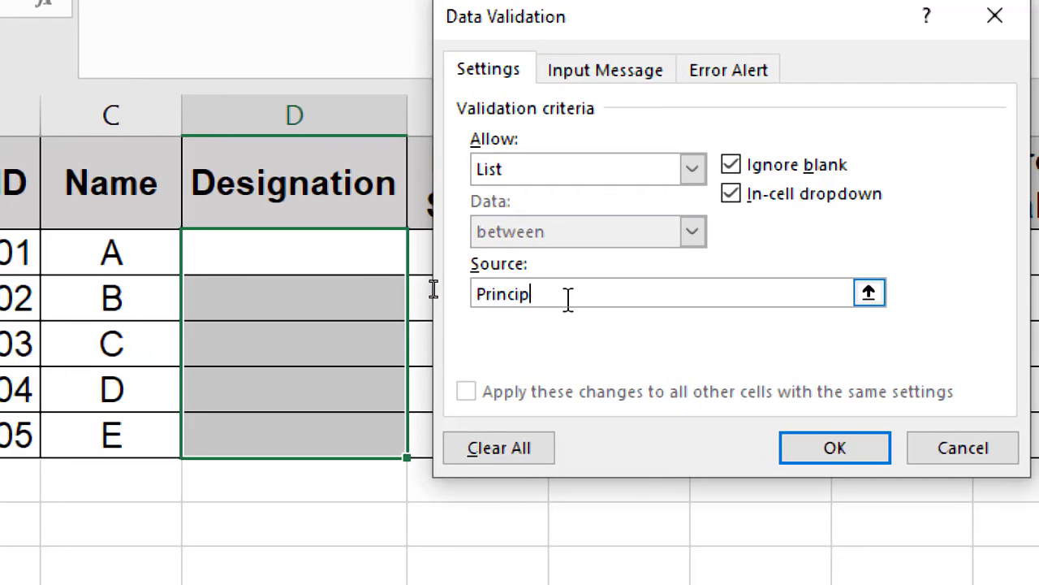
text(al,)
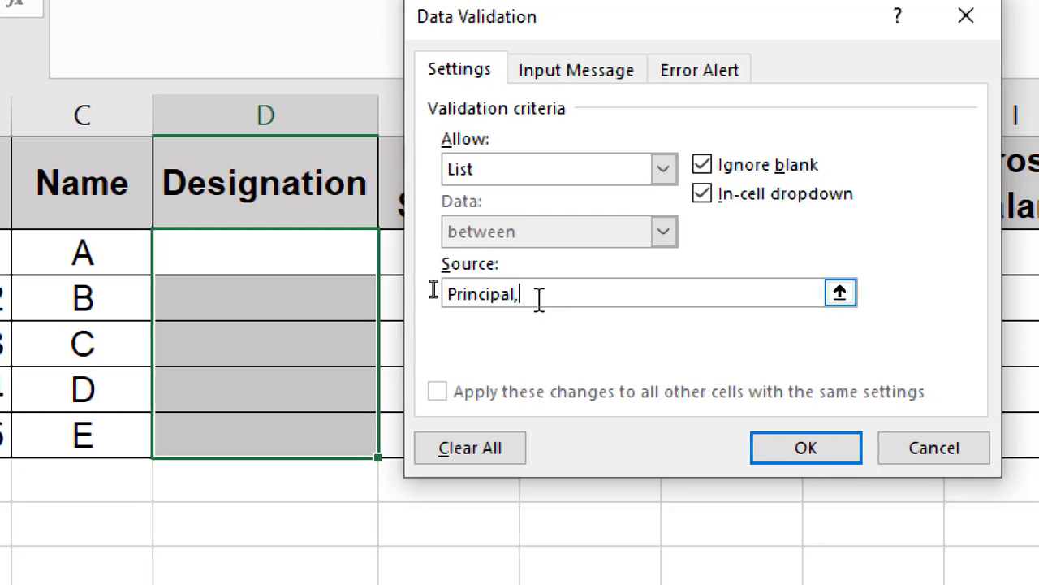
text(Jpo,)
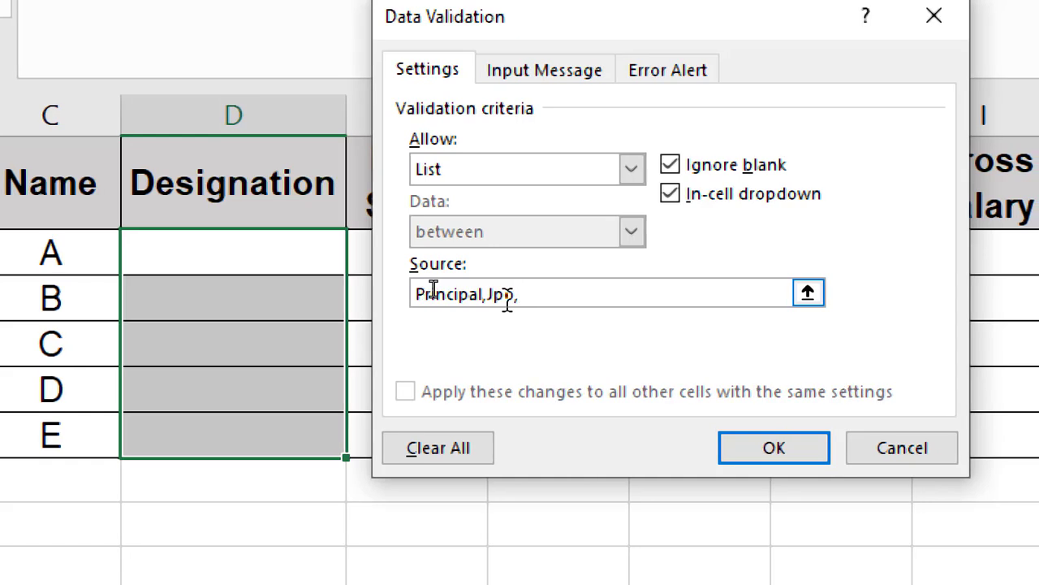
text(Tr)
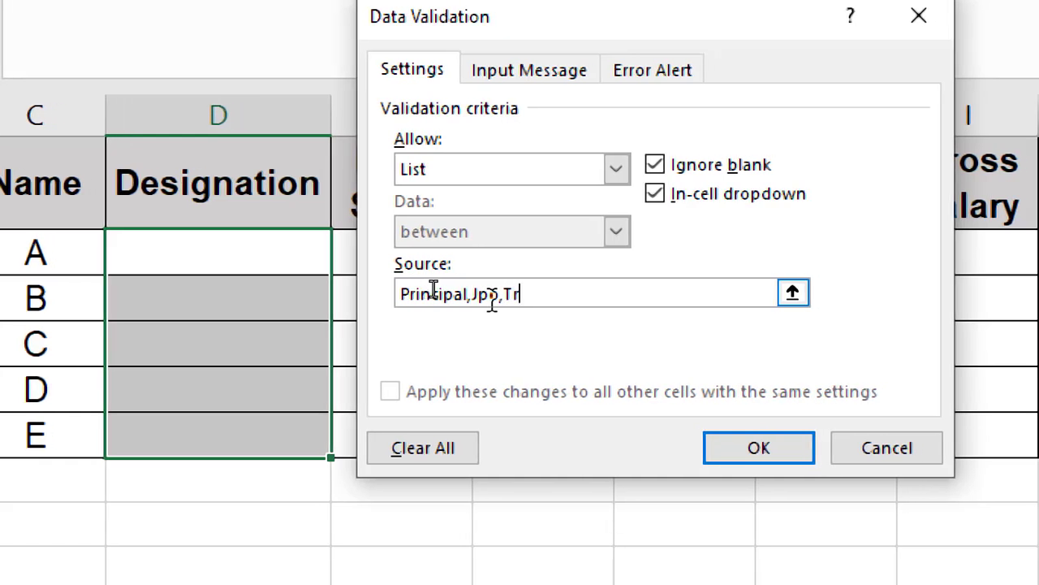
text(ainer,)
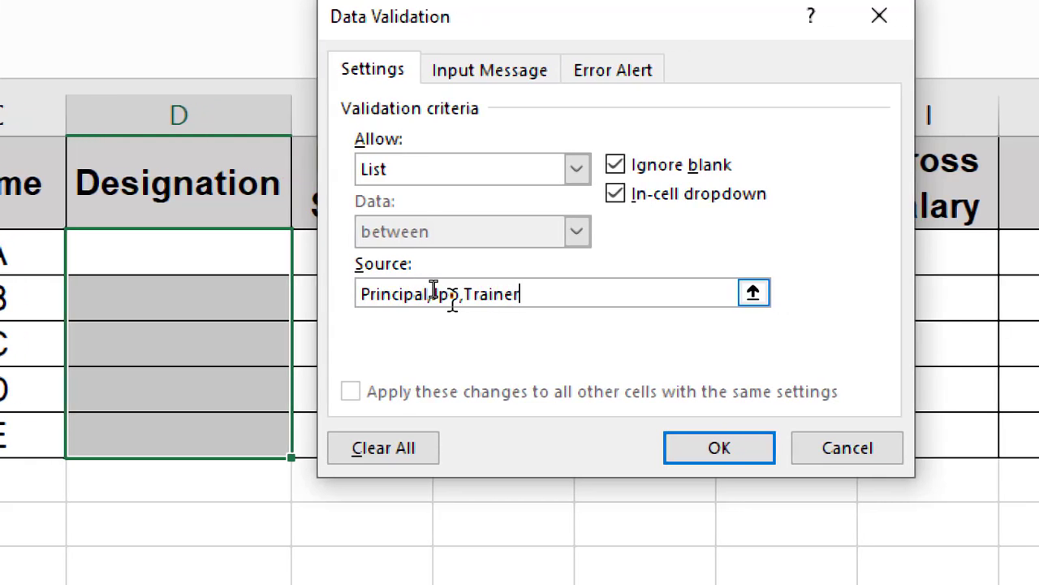
text(Lead )
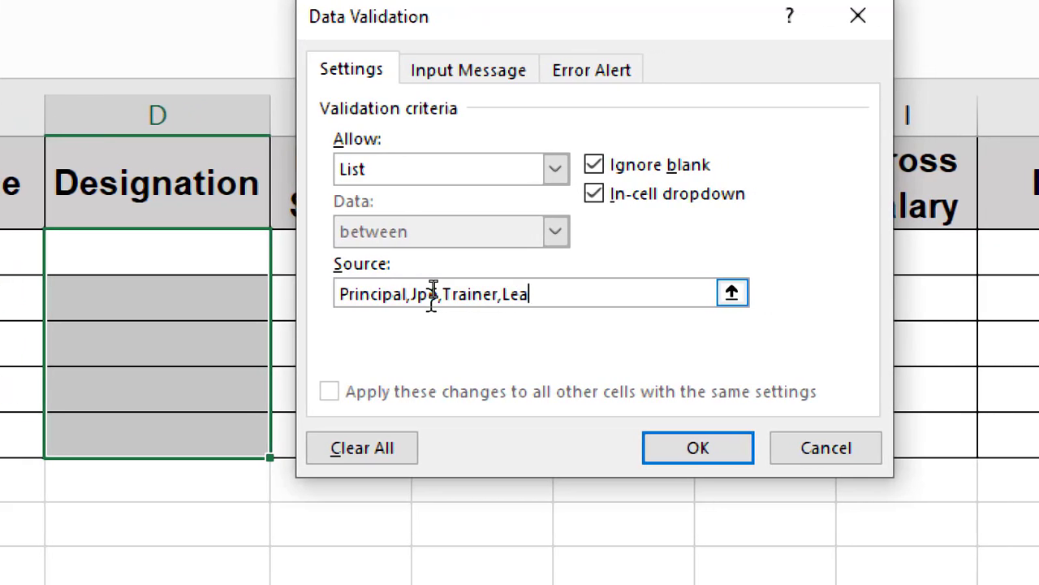
text(Trainer)
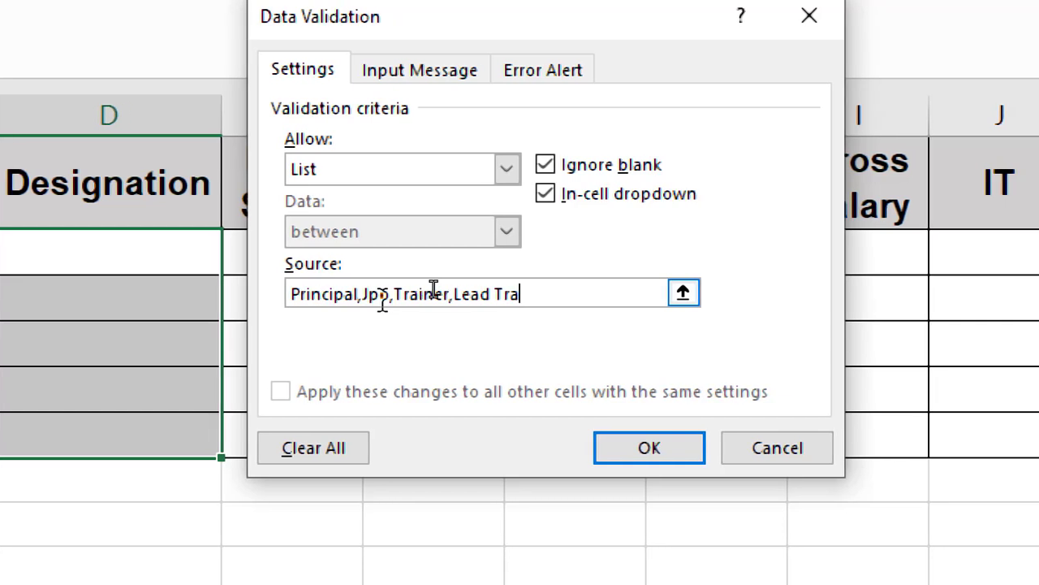
text(,)
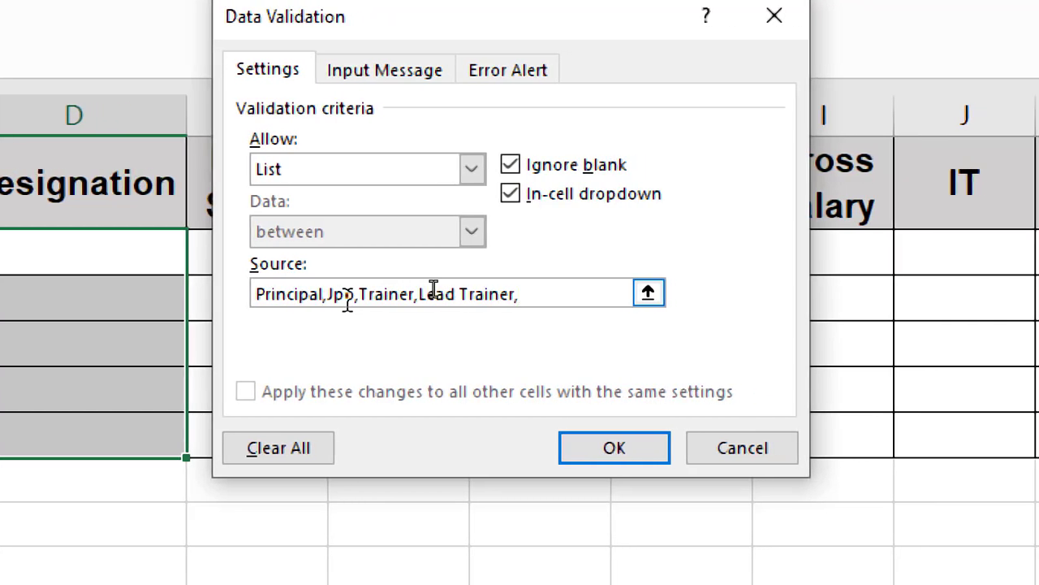
text(It)
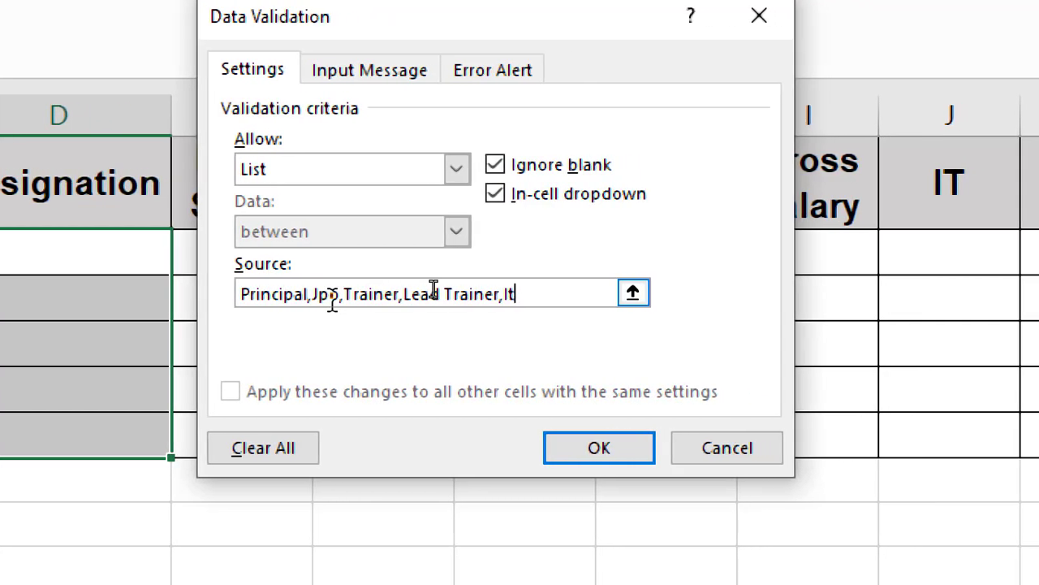
key(BackSpace)
text(T Offi)
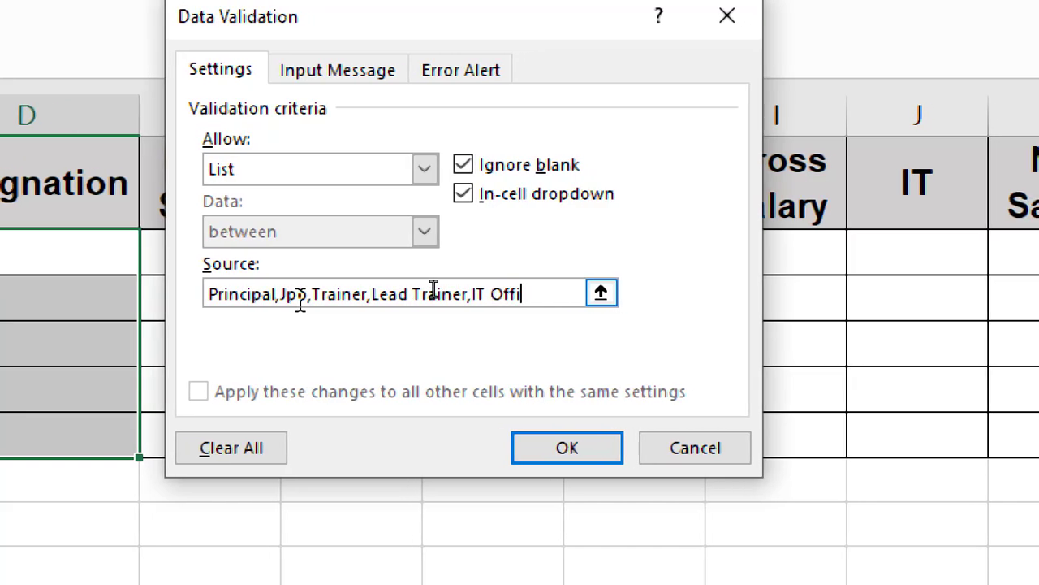
text(cer)
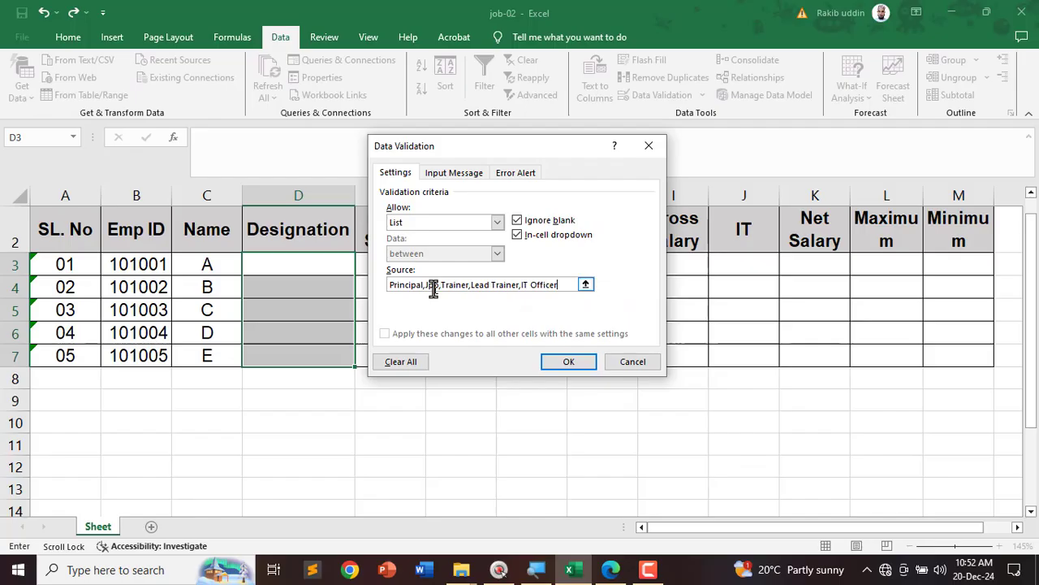
click(557, 362)
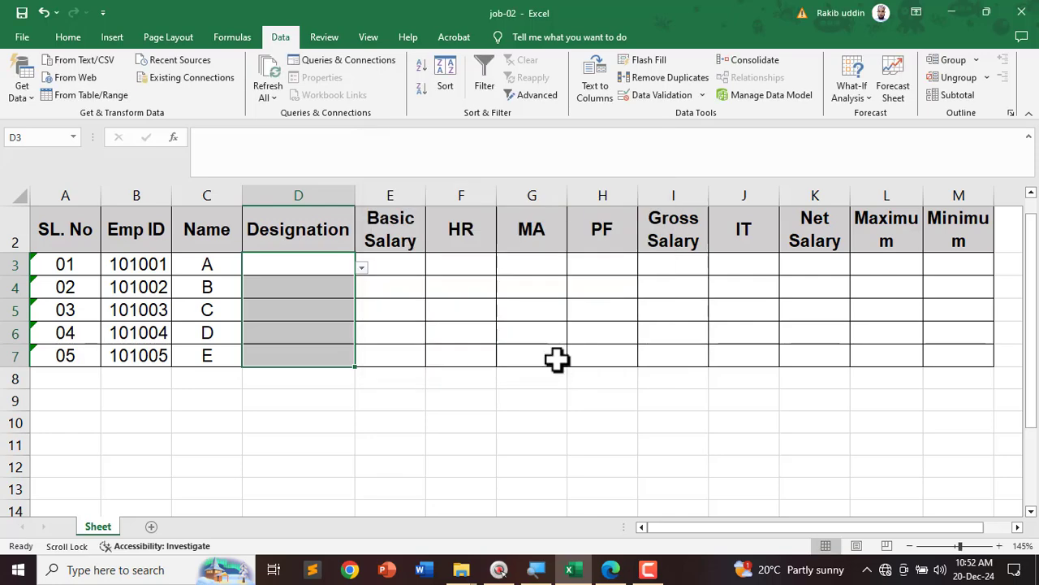
Step: Pick Principal for D3 and Jpo for D4 from their dropdowns
click(490, 406)
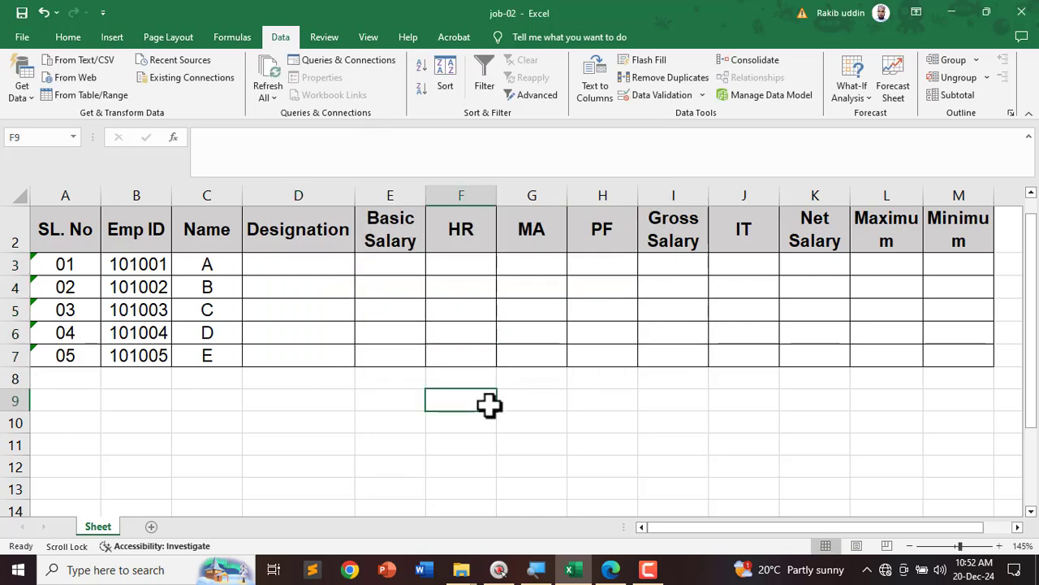
click(318, 271)
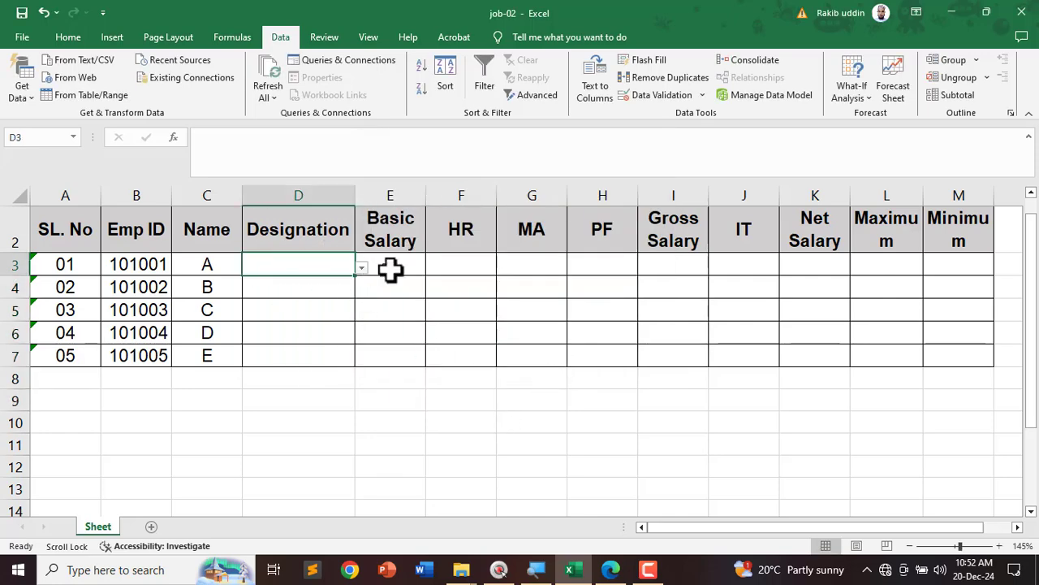
key(ctrl+2)
drag(378, 254, 364, 256)
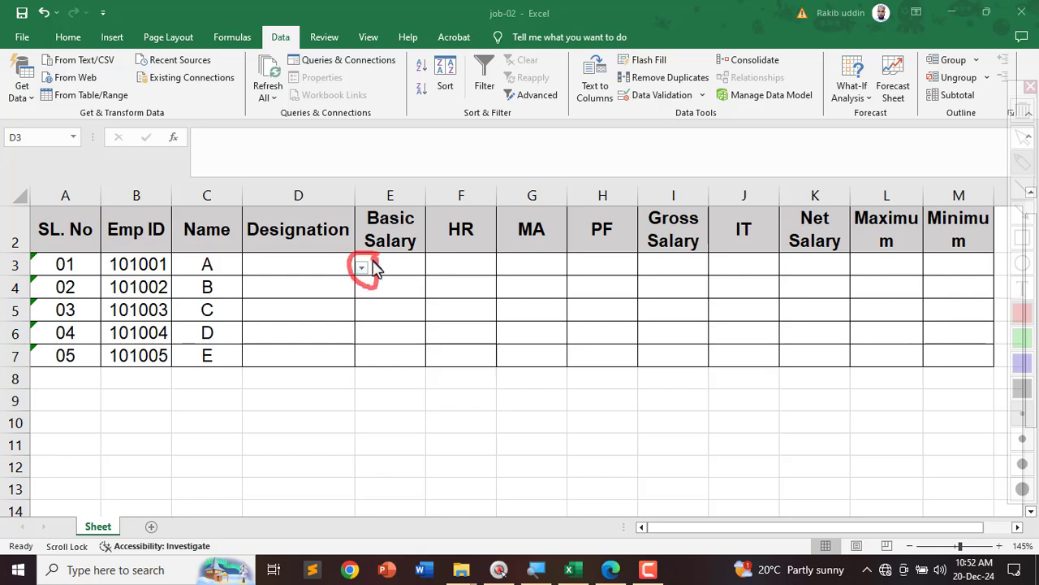
key(Escape)
click(363, 268)
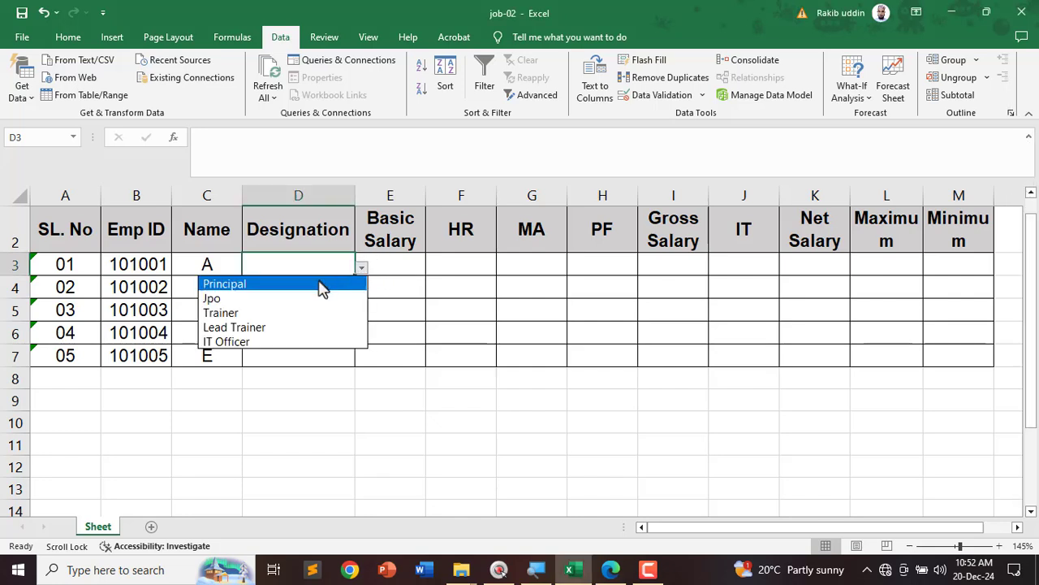
click(323, 281)
click(327, 284)
click(362, 290)
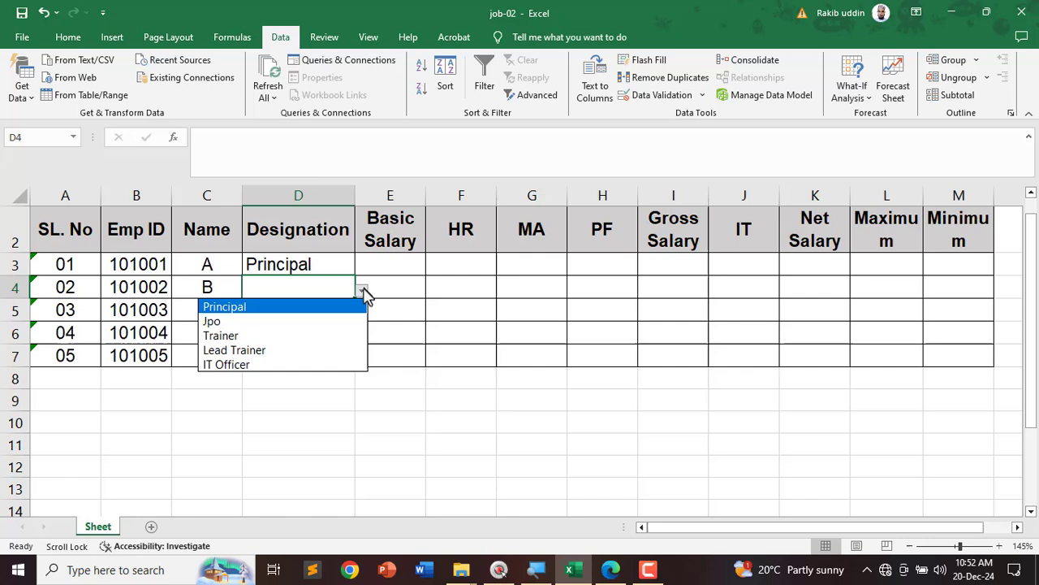
click(302, 320)
Step: Pick Trainer for D5, Lead Trainer for D6 and IT Officer for D7
click(317, 313)
click(362, 314)
click(354, 317)
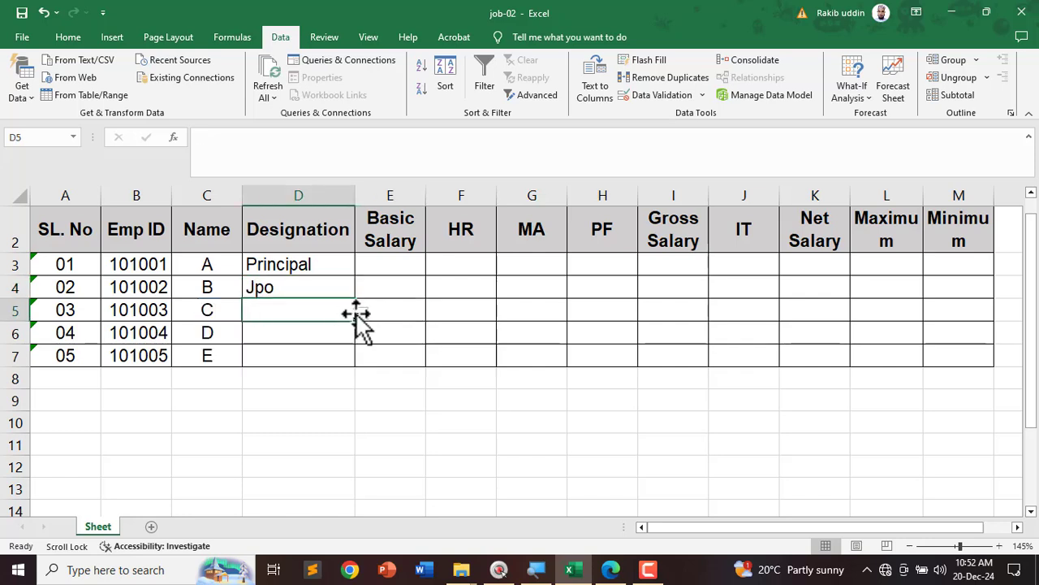
click(362, 317)
click(232, 359)
click(302, 335)
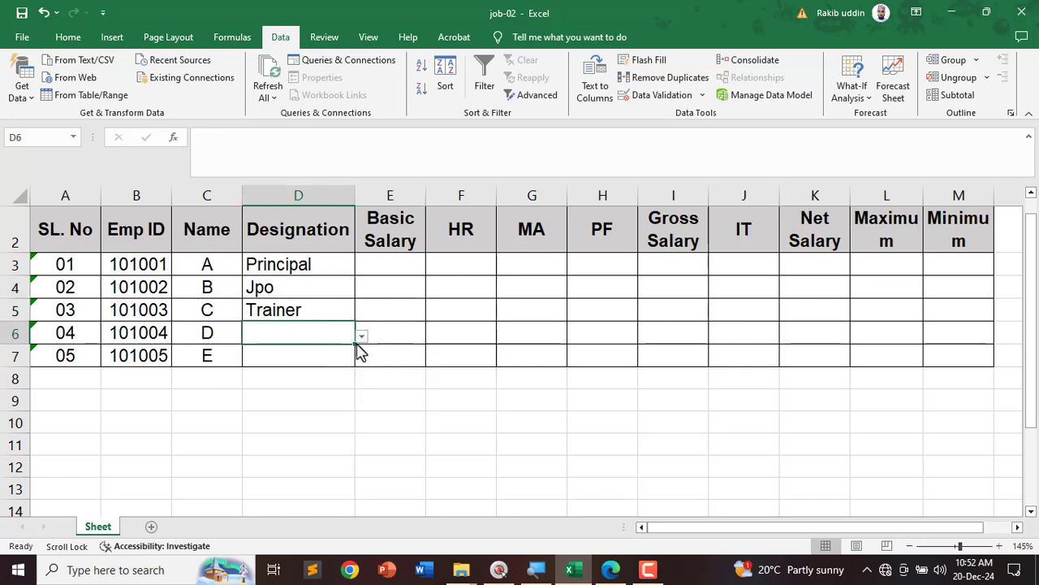
click(363, 336)
click(309, 396)
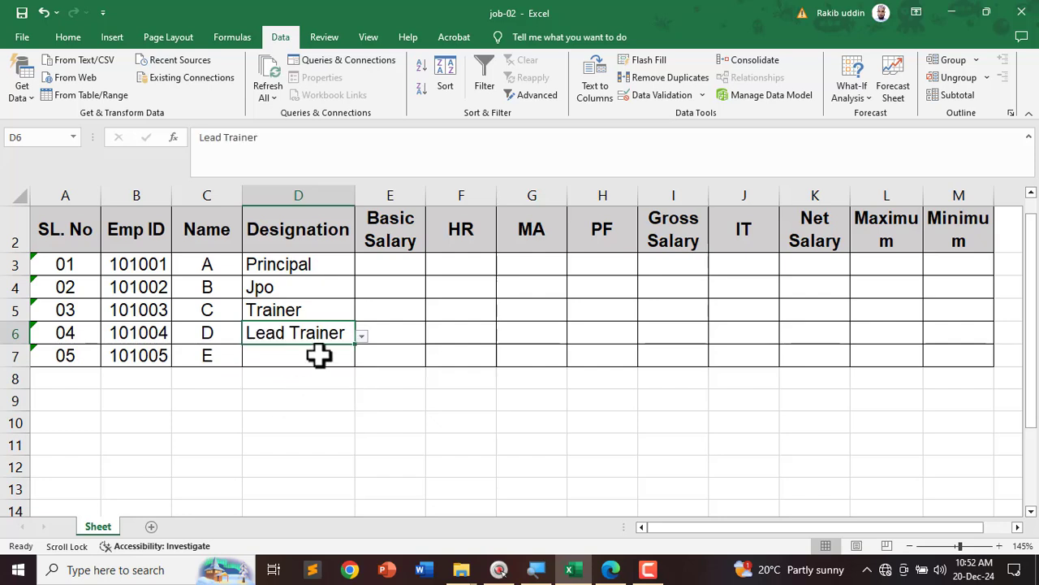
click(317, 354)
click(362, 358)
click(285, 433)
click(390, 445)
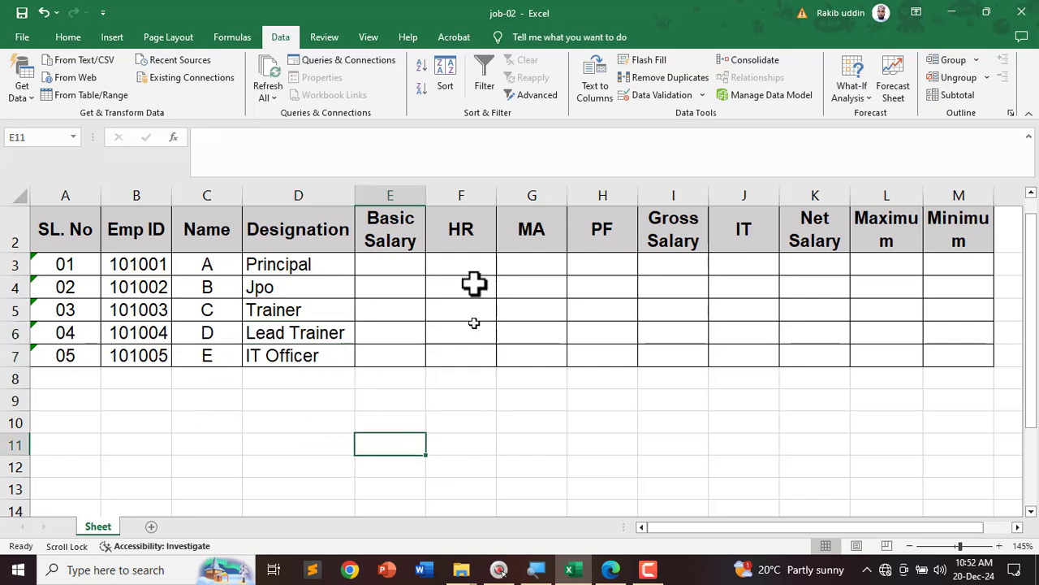
Step: Erase the old salary-list ink and underline the Calculation heading and Basic Salary sentence
click(610, 570)
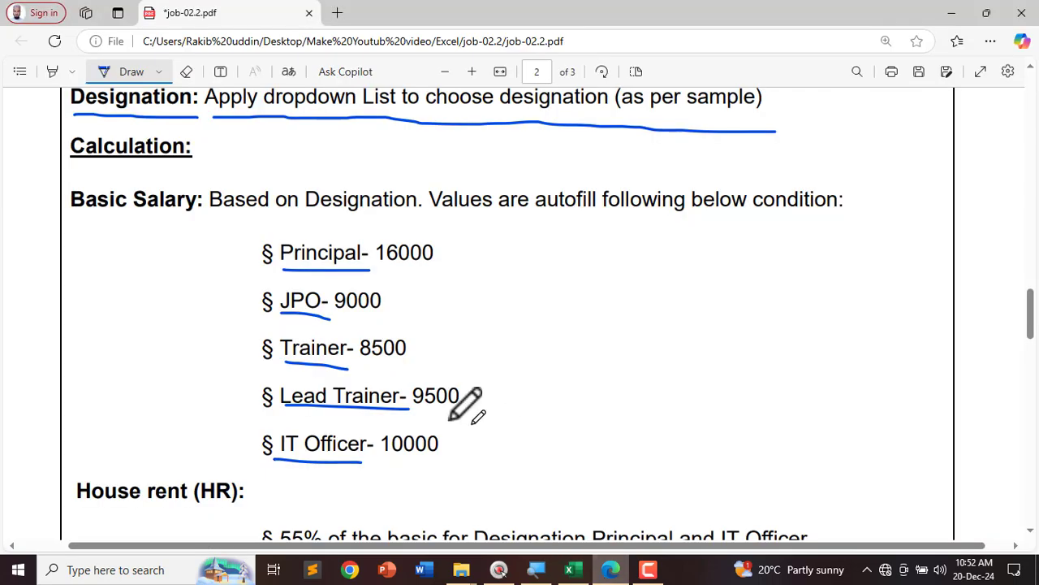
click(186, 72)
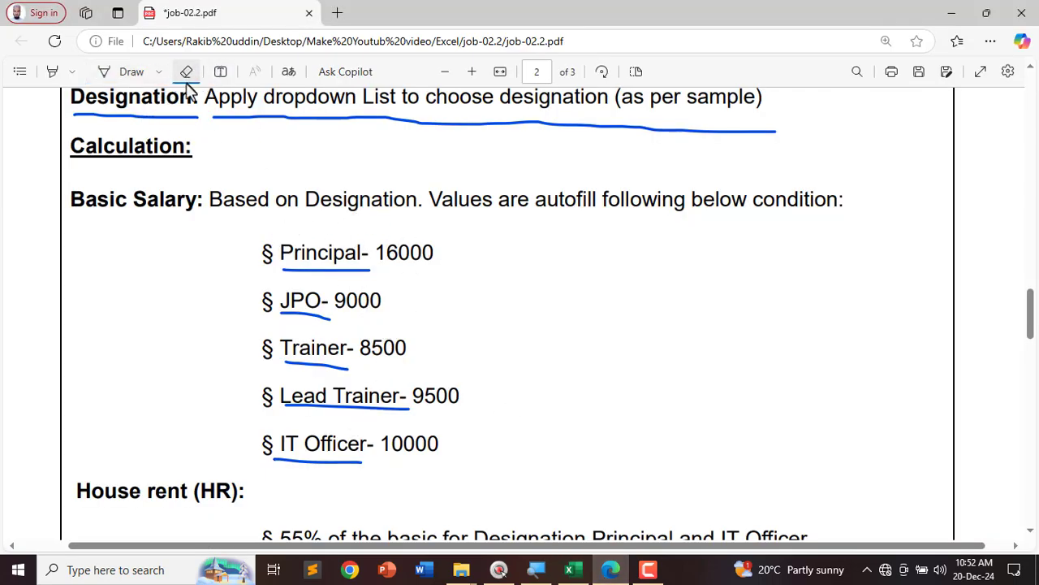
drag(336, 236, 325, 492)
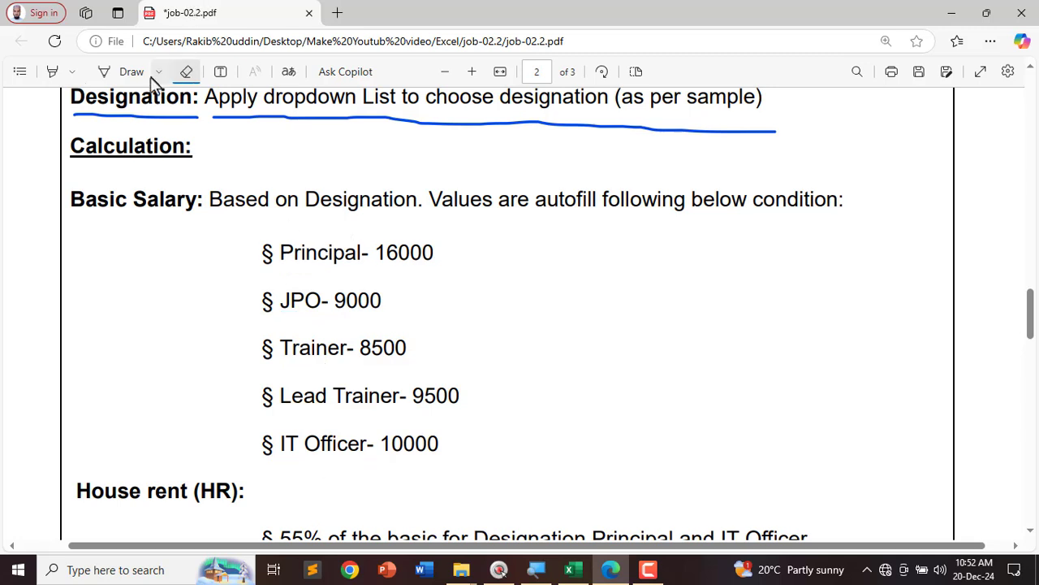
click(122, 71)
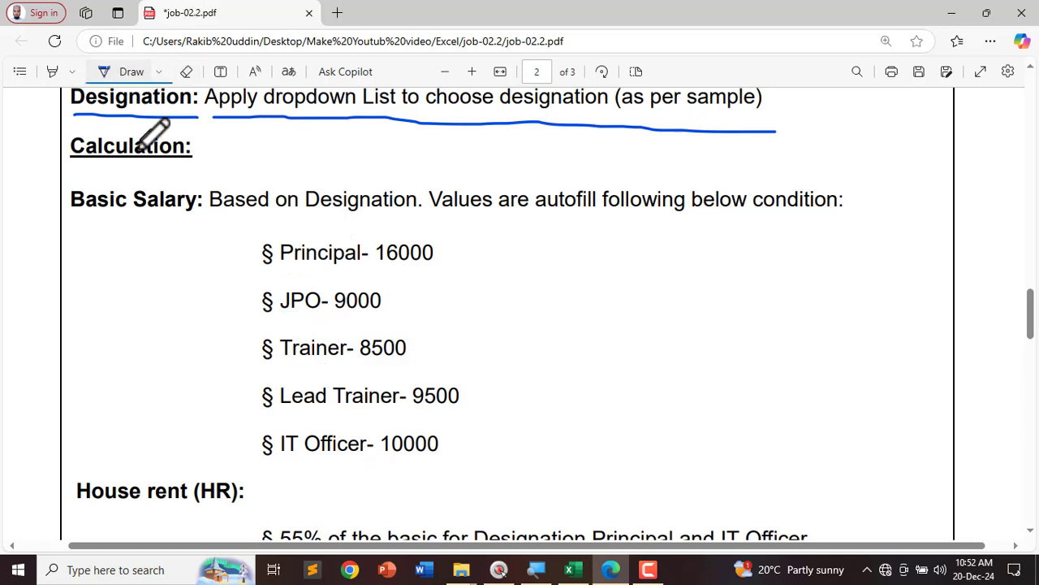
drag(72, 164, 193, 165)
drag(71, 215, 843, 213)
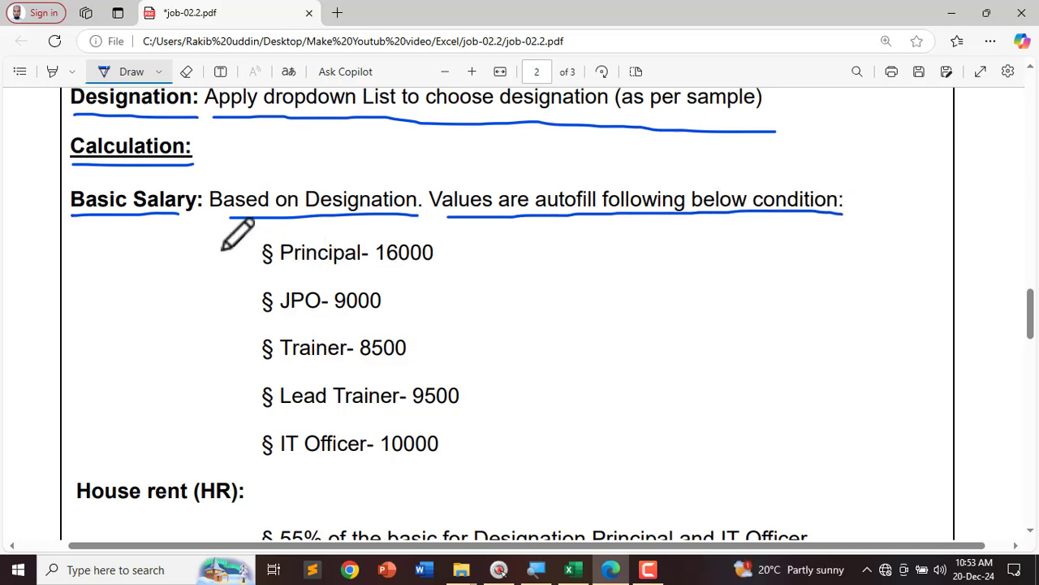
Step: Circle the Principal- 16000 rule in the PDF and return to Excel
click(573, 569)
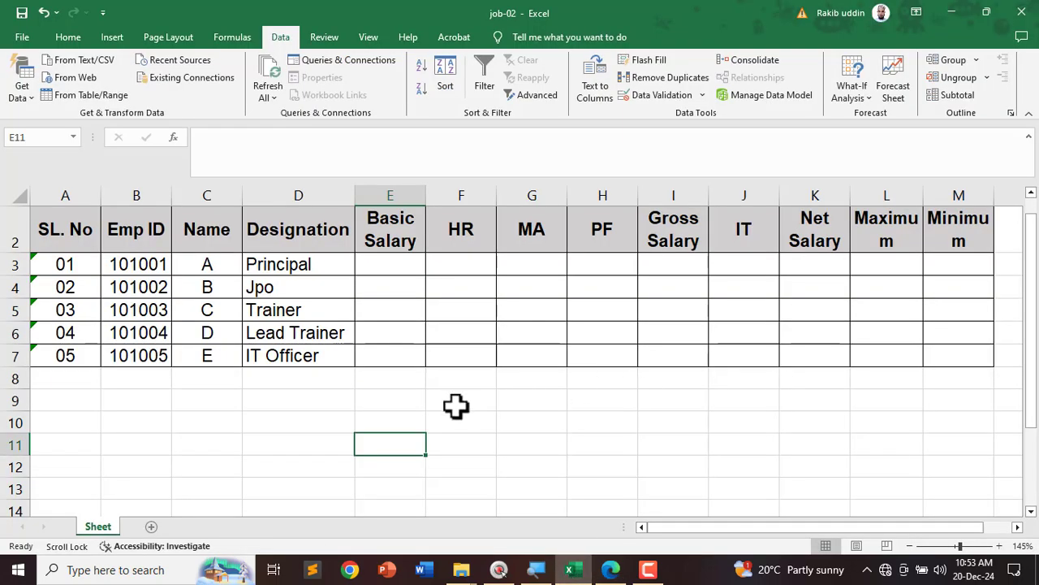
click(610, 573)
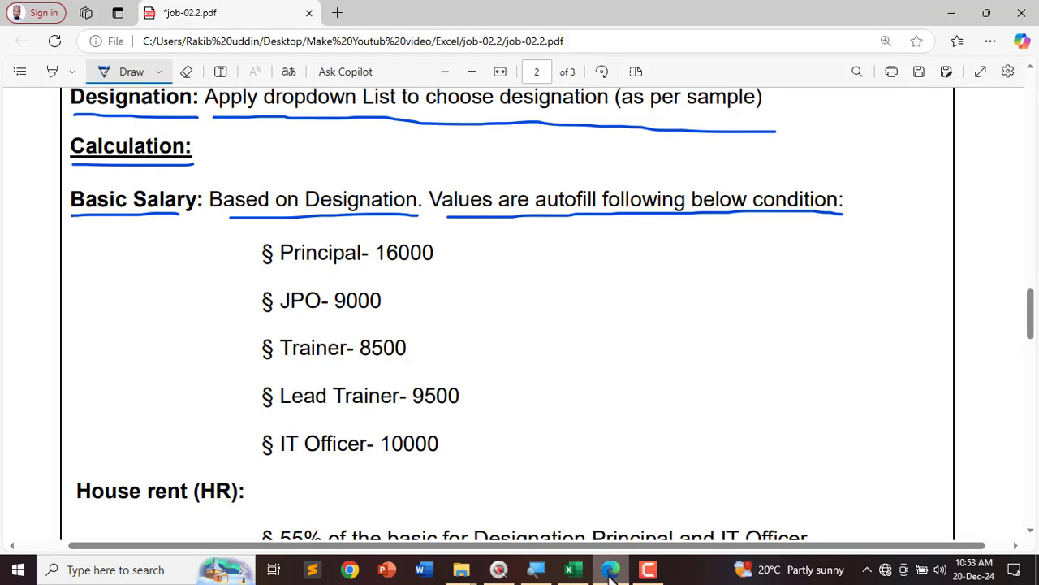
mouse_move(365, 237)
mouse_down()
mouse_move(272, 235)
mouse_move(297, 277)
mouse_move(363, 258)
mouse_move(369, 272)
mouse_move(399, 241)
mouse_up()
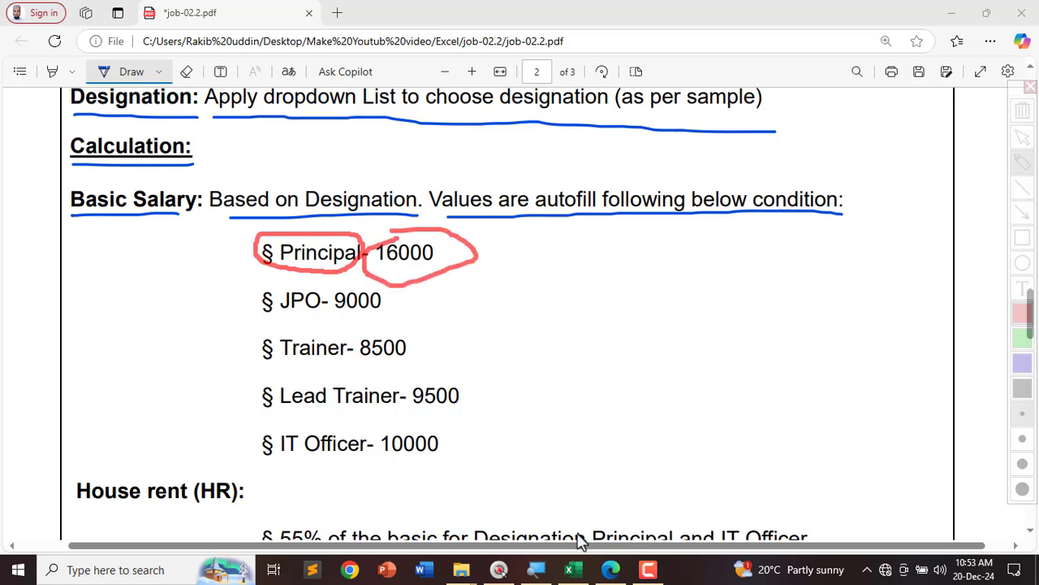
click(573, 569)
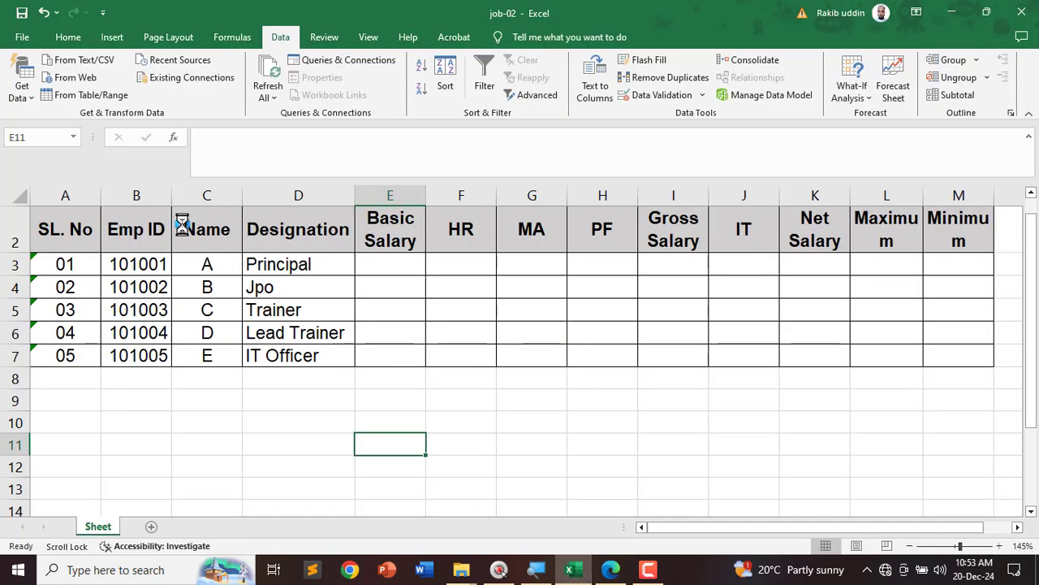
Step: Widen Basic Salary column E, mark row 3's Principal on screen, and select E3
scroll(292, 229, up, 2)
drag(431, 202, 457, 206)
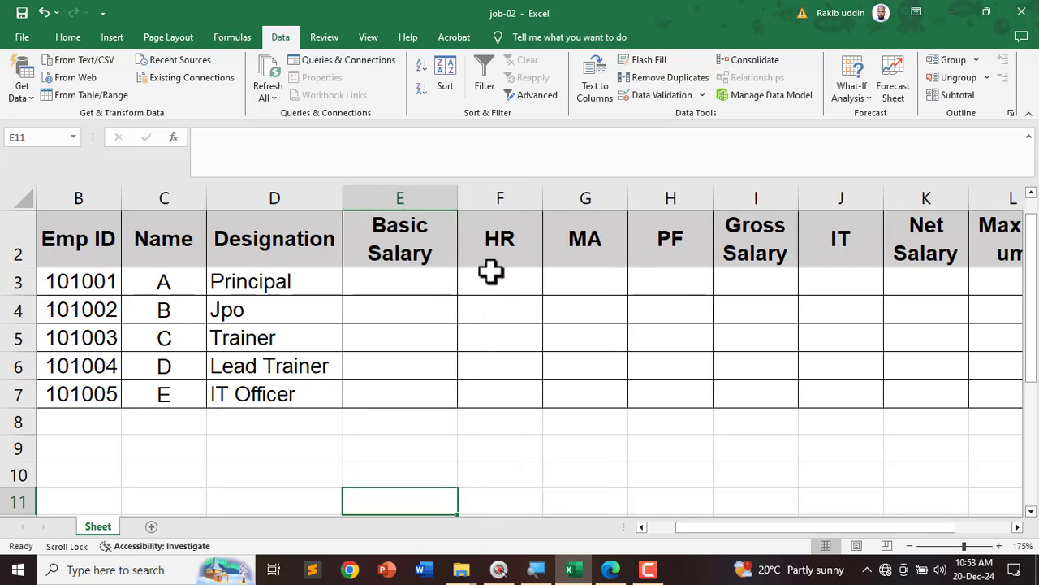
key(ctrl+alt+g)
mouse_move(313, 284)
mouse_down()
mouse_move(257, 297)
mouse_move(195, 281)
mouse_move(290, 297)
mouse_move(313, 289)
mouse_up()
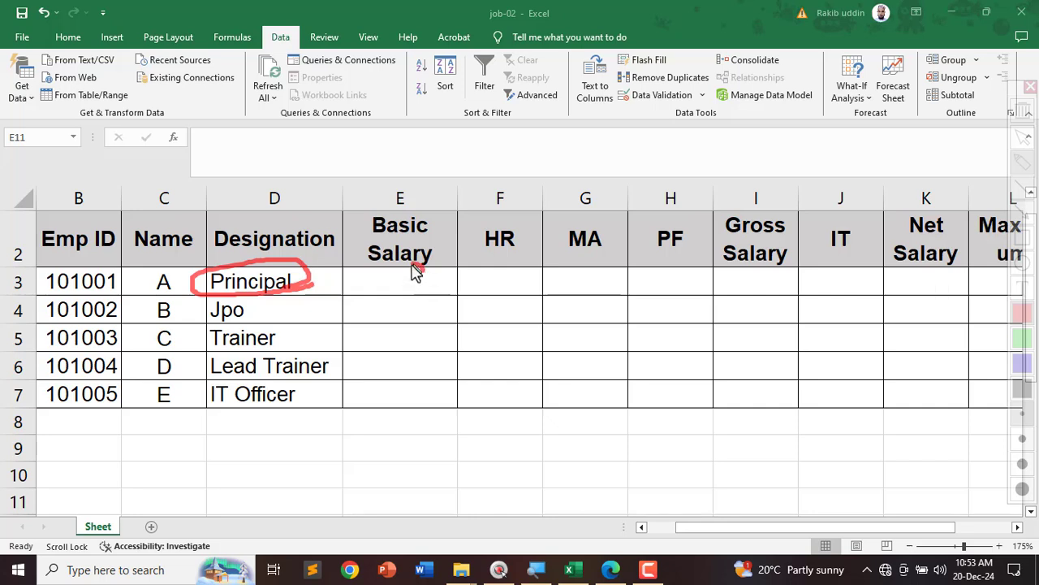
mouse_move(412, 268)
mouse_down()
mouse_move(365, 281)
mouse_move(381, 297)
mouse_move(447, 293)
mouse_move(419, 273)
mouse_up()
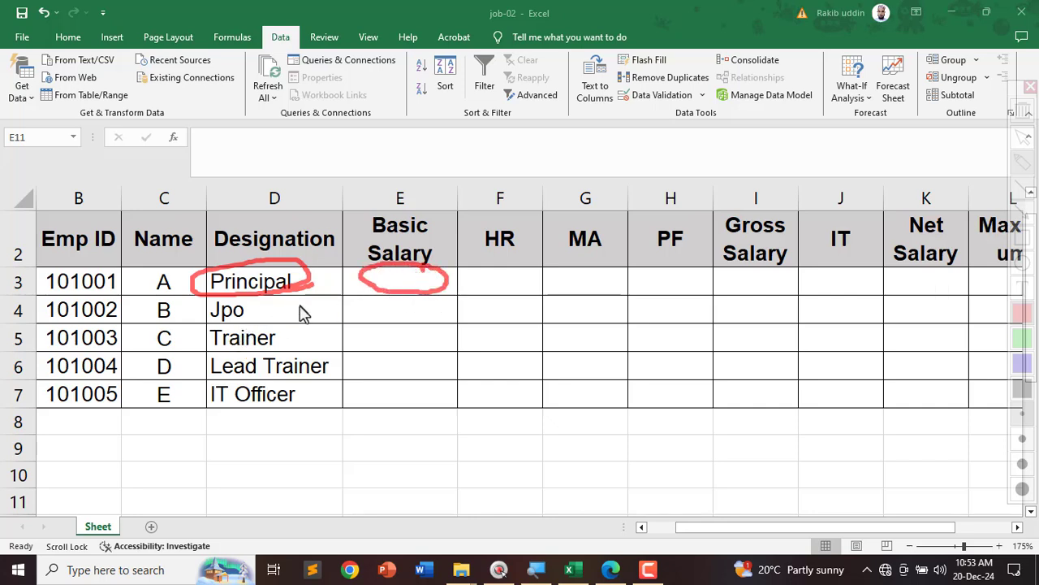
key(Escape)
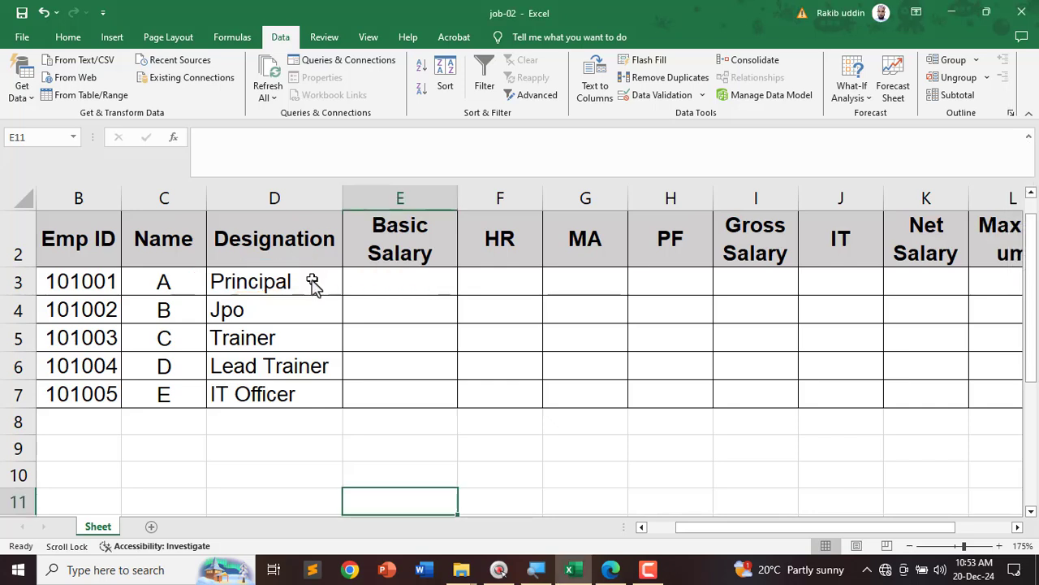
key(ctrl+shift+d)
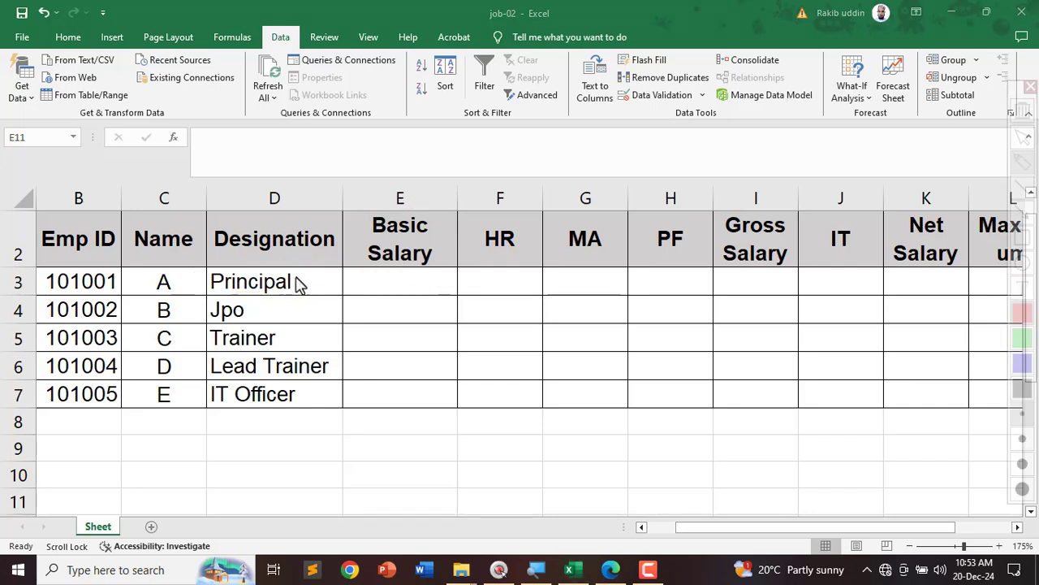
mouse_move(298, 276)
mouse_down()
mouse_move(176, 297)
mouse_move(458, 279)
mouse_move(431, 281)
mouse_up()
key(Escape)
click(415, 278)
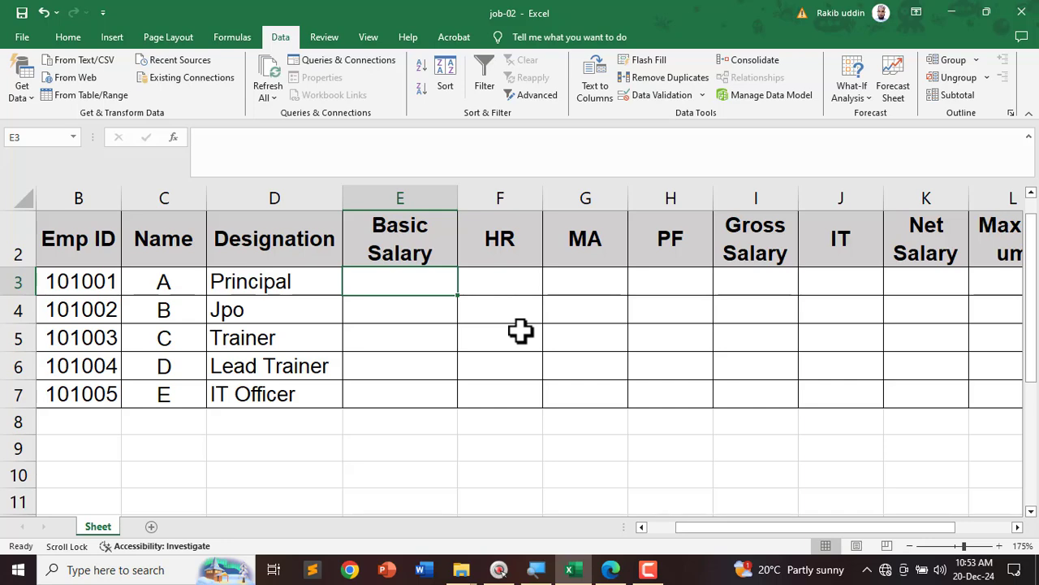
Step: Underline the five rates: Principal 16000, JPO 9000, Trainer 8500, Lead Trainer 9500, IT Officer 10000
click(611, 570)
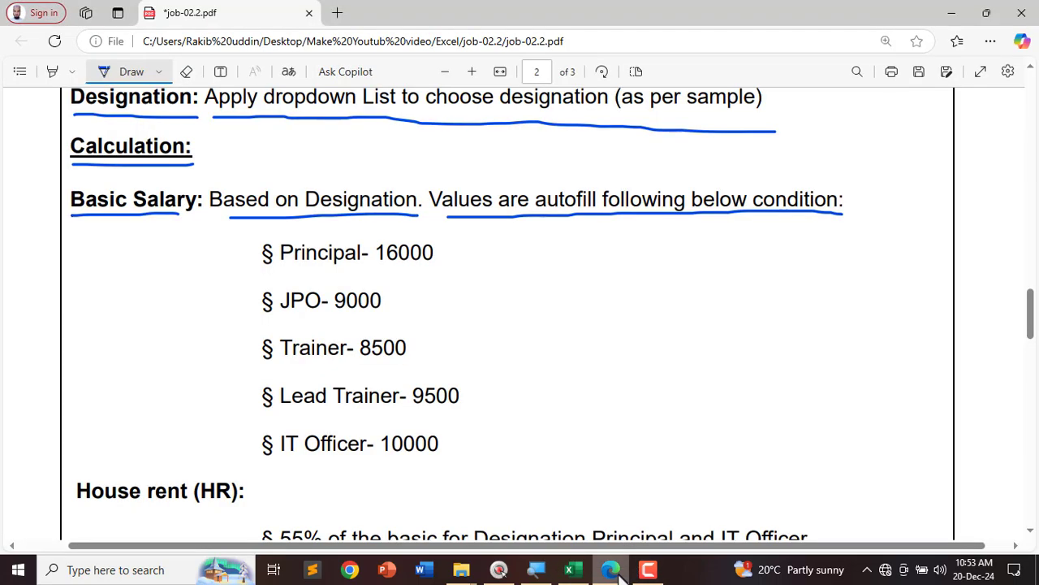
drag(284, 271, 461, 272)
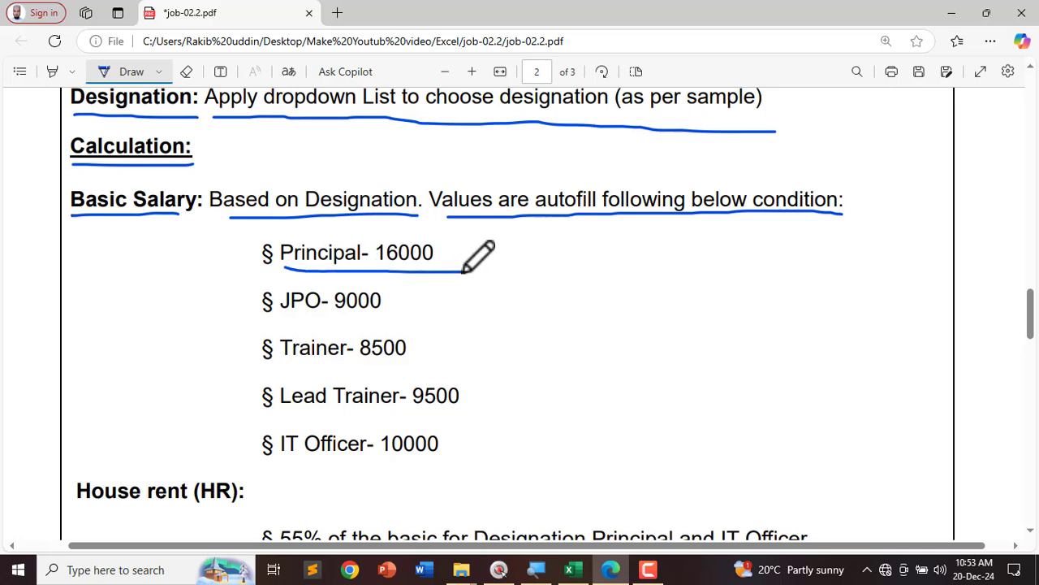
drag(286, 319, 408, 318)
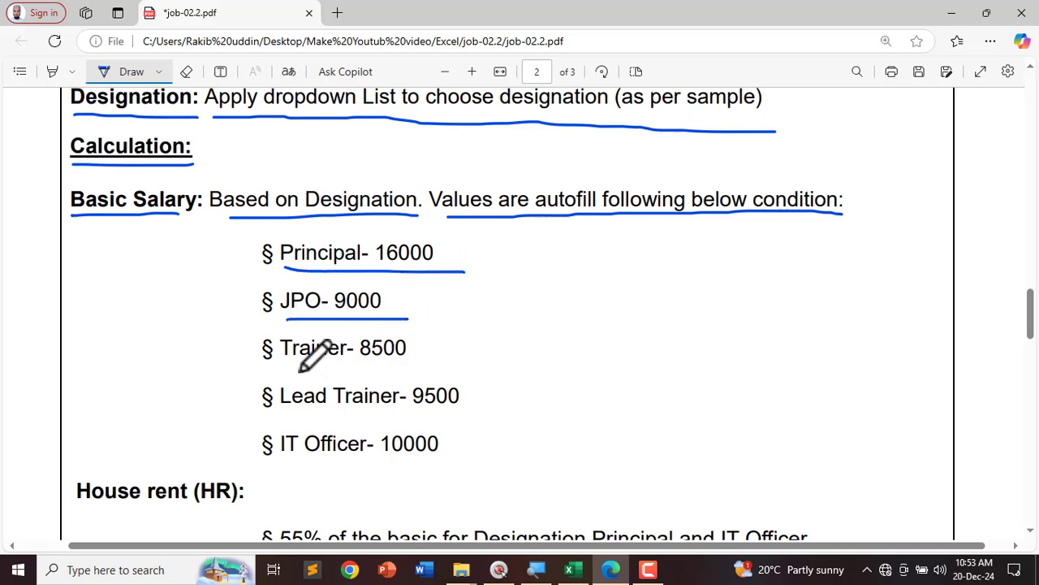
drag(296, 369, 439, 374)
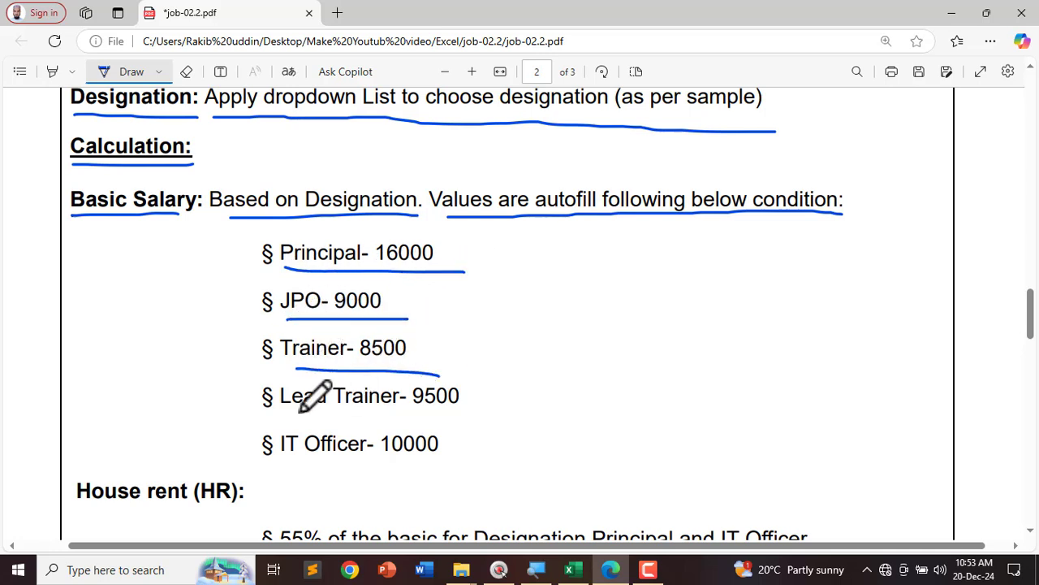
drag(291, 413, 528, 419)
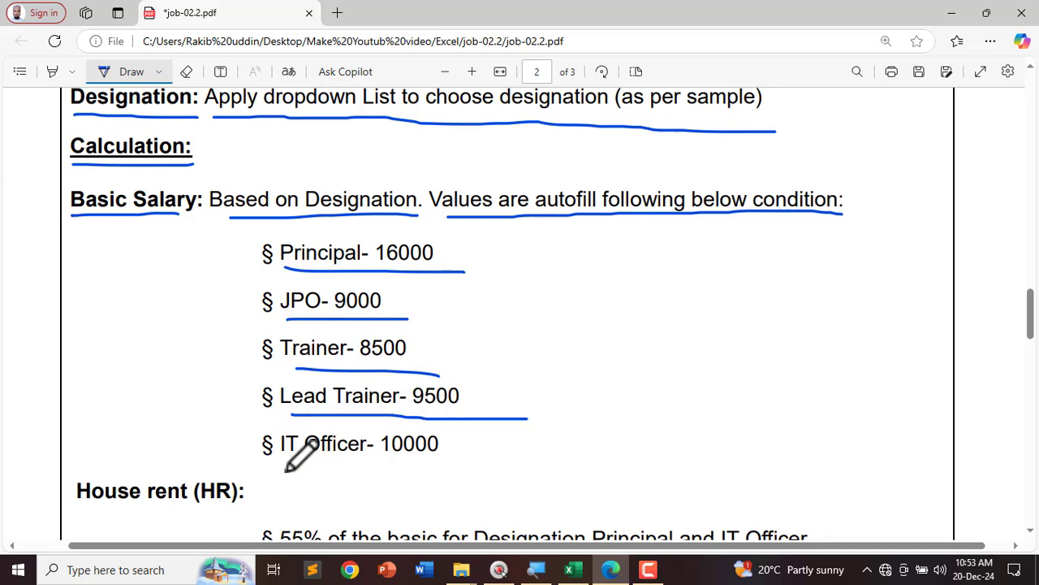
drag(285, 466, 307, 466)
drag(378, 466, 485, 481)
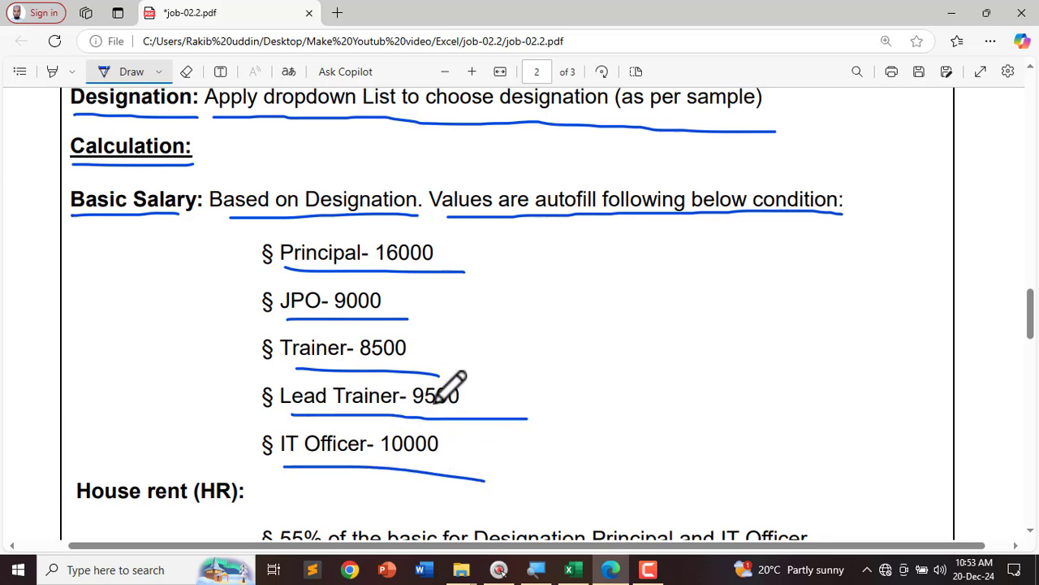
click(573, 569)
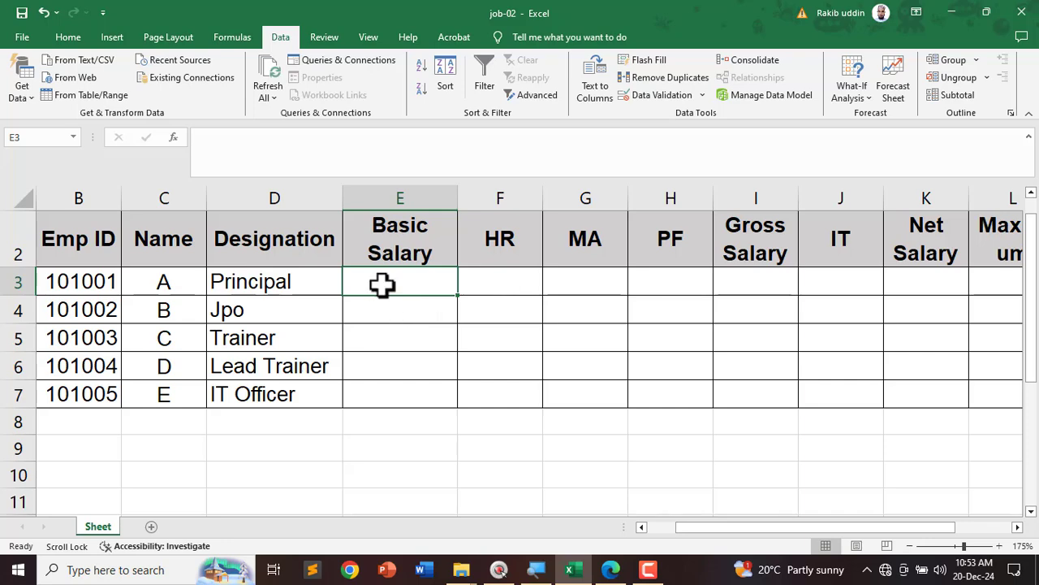
Step: In E3, begin the Basic Salary formula =IF(D3="Principal", testing whether the designation is Principal
click(67, 37)
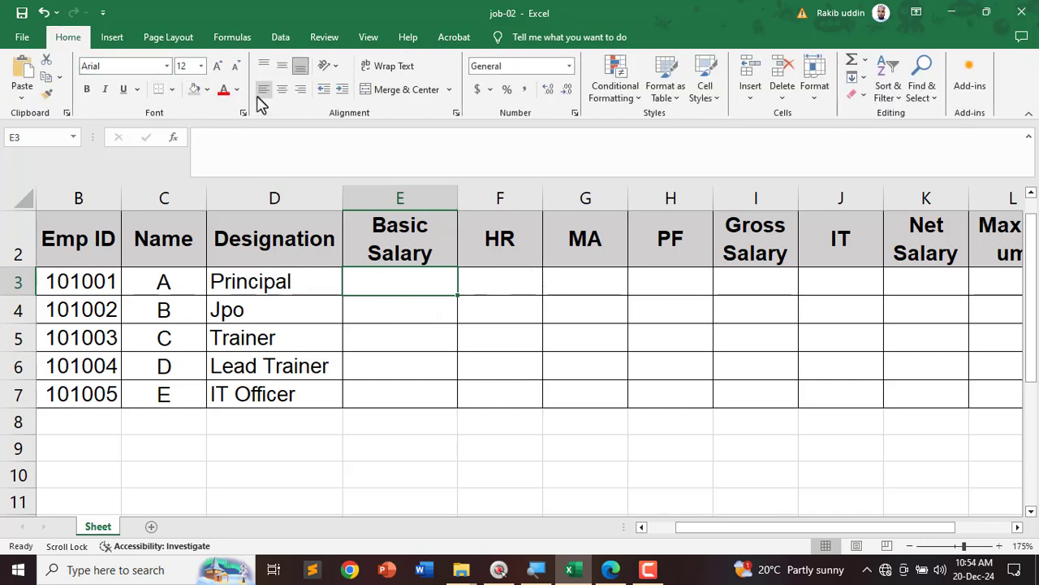
text(=)
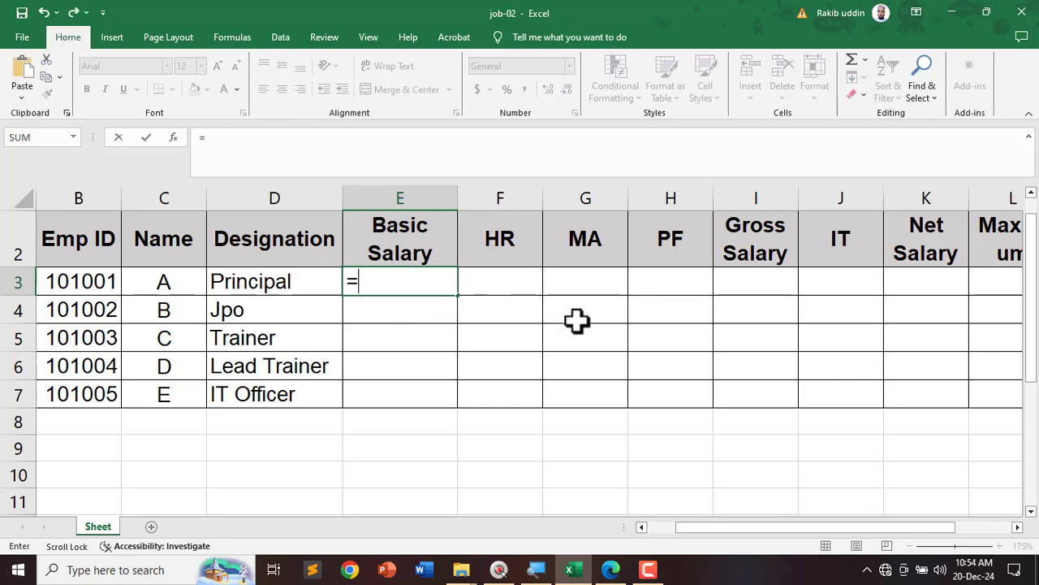
text(if)
key(Tab)
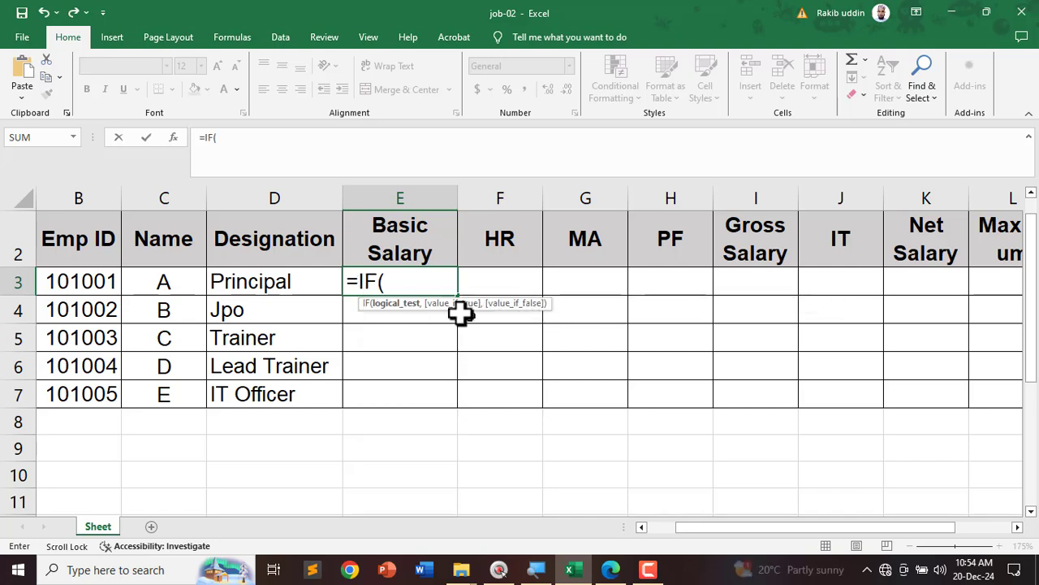
click(268, 281)
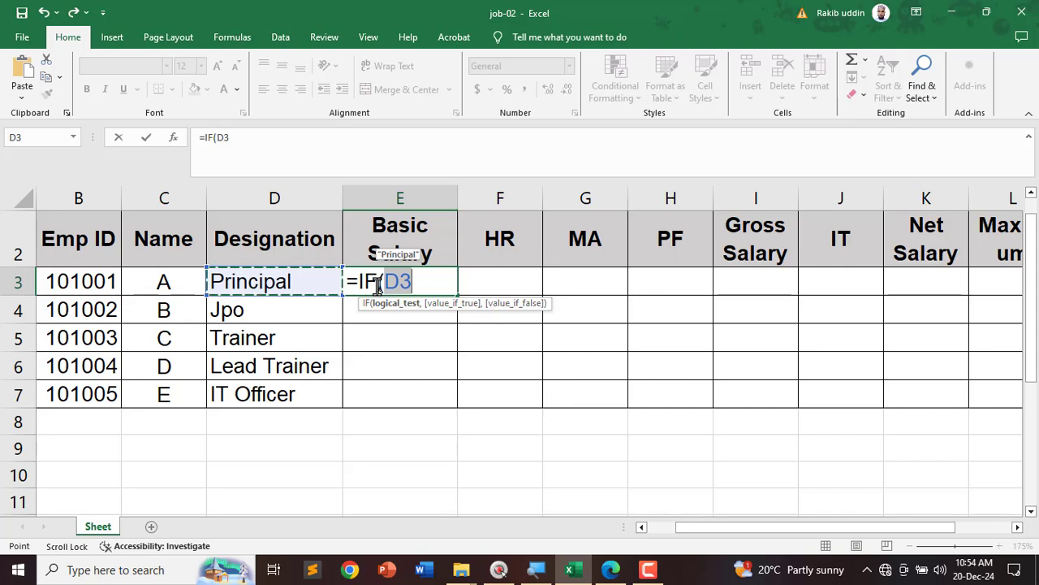
text(="P)
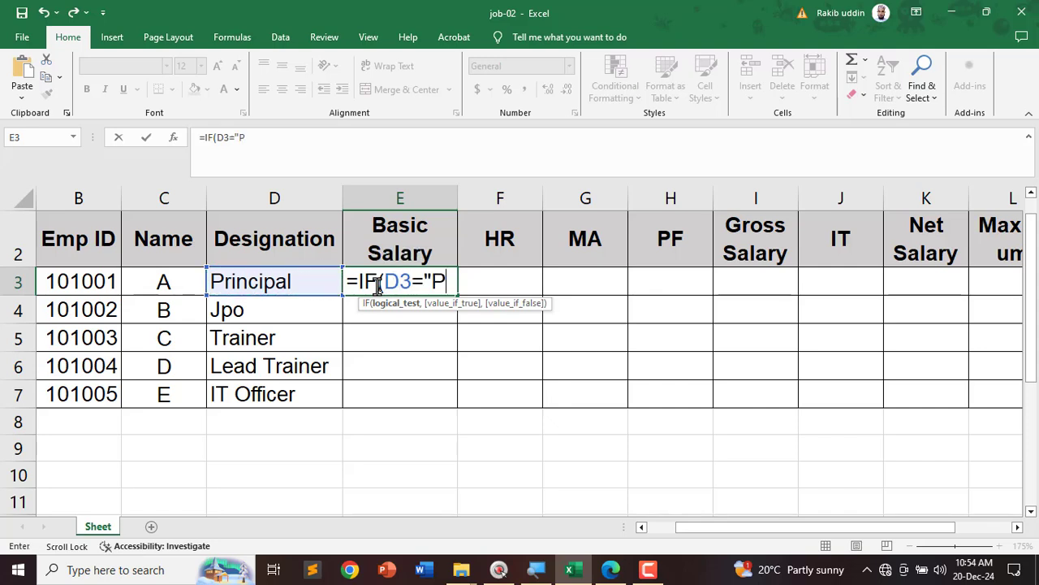
text(rinc)
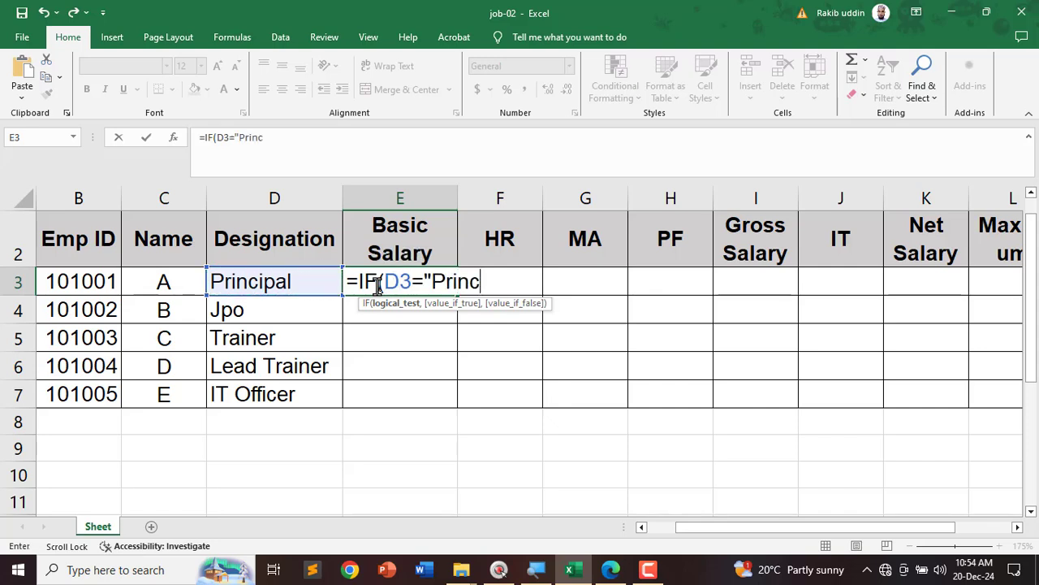
text(ipal)
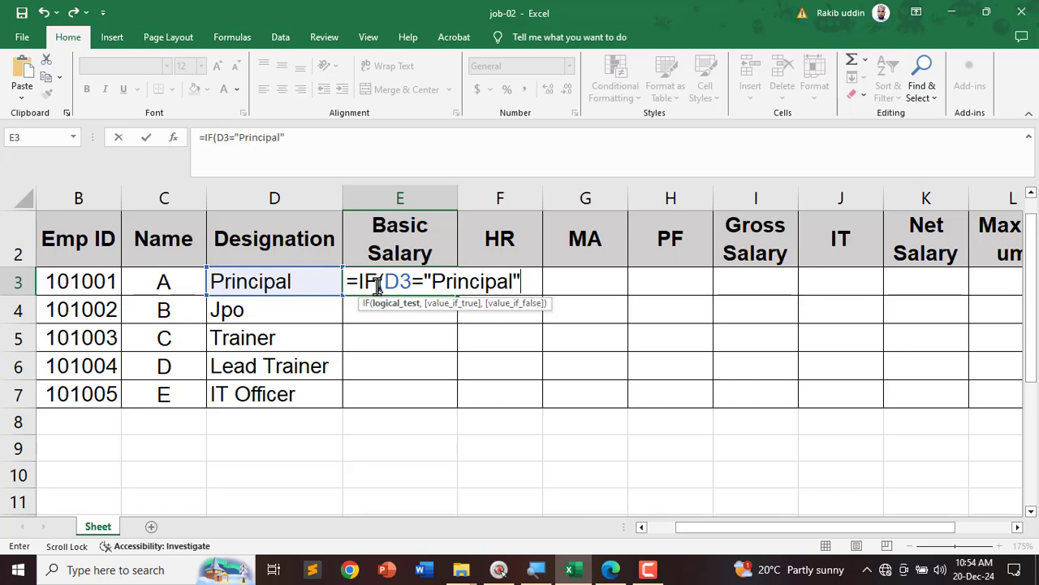
text(",16000,i)
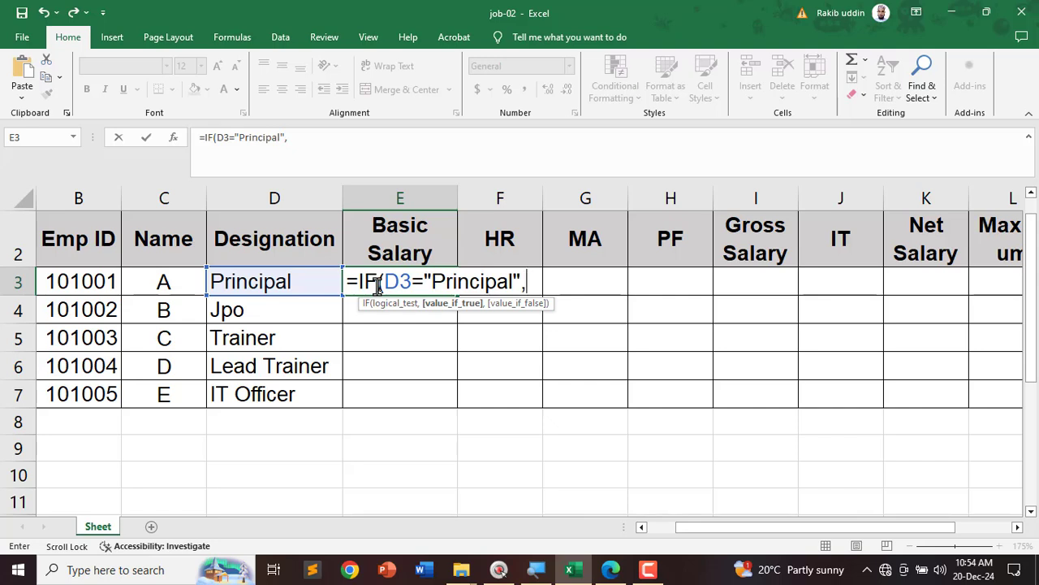
Step: Continue E3's nested IF: 16000 for Principal, 9000 for Jpo, 8500 for Trainer
text(1600)
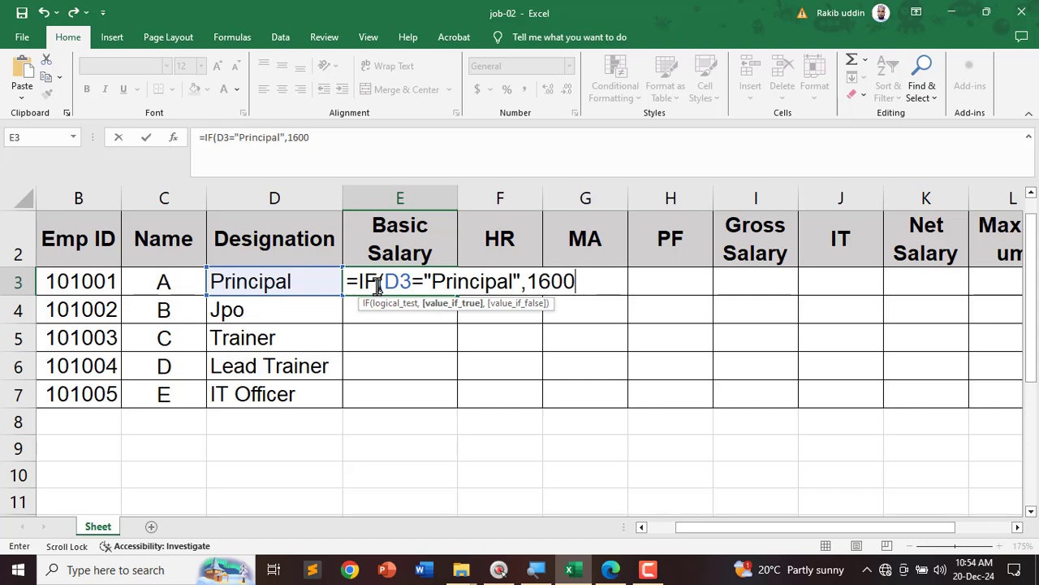
text(0,)
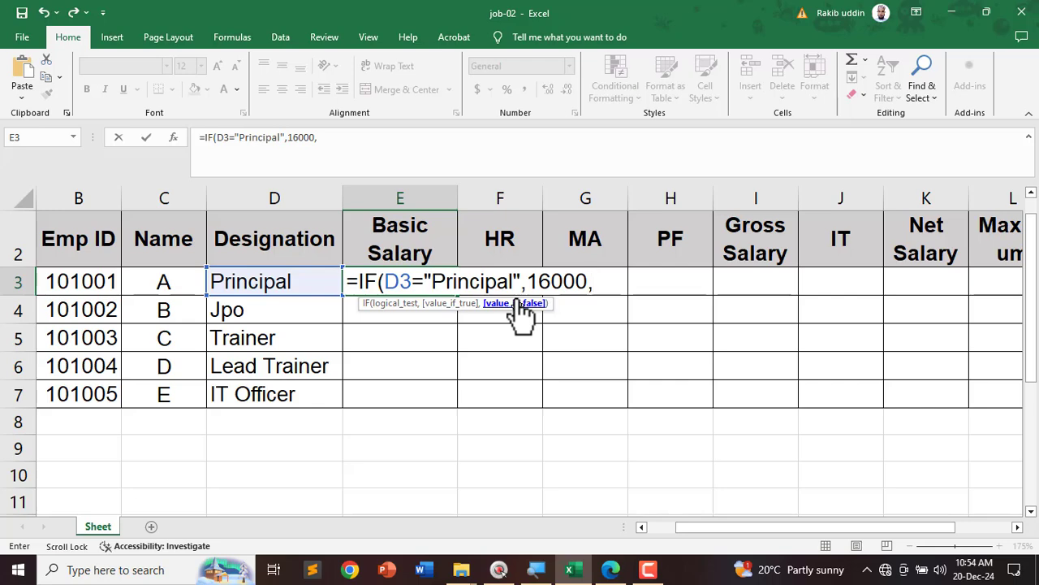
text(i)
key(Tab)
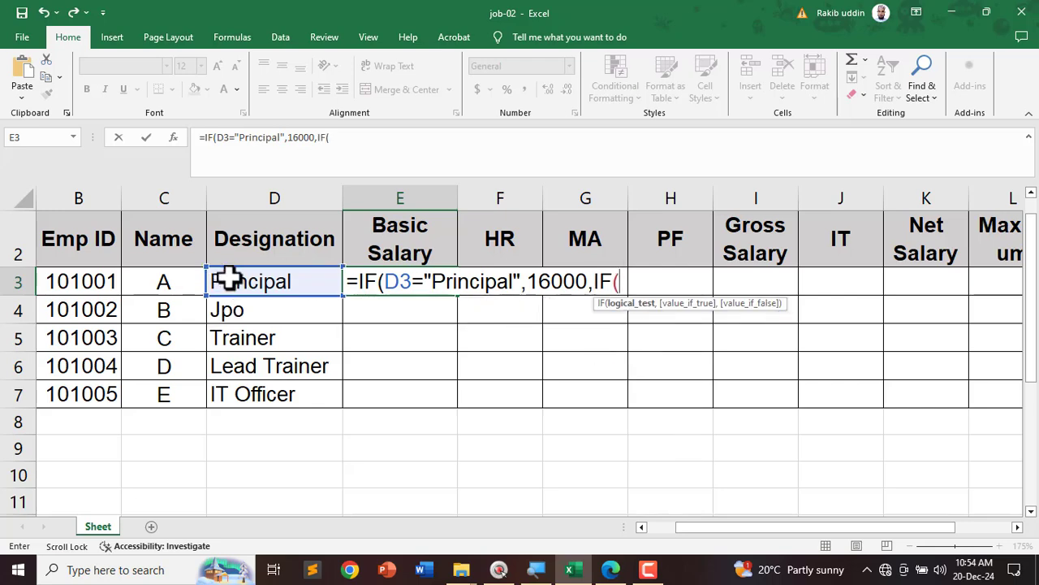
click(252, 282)
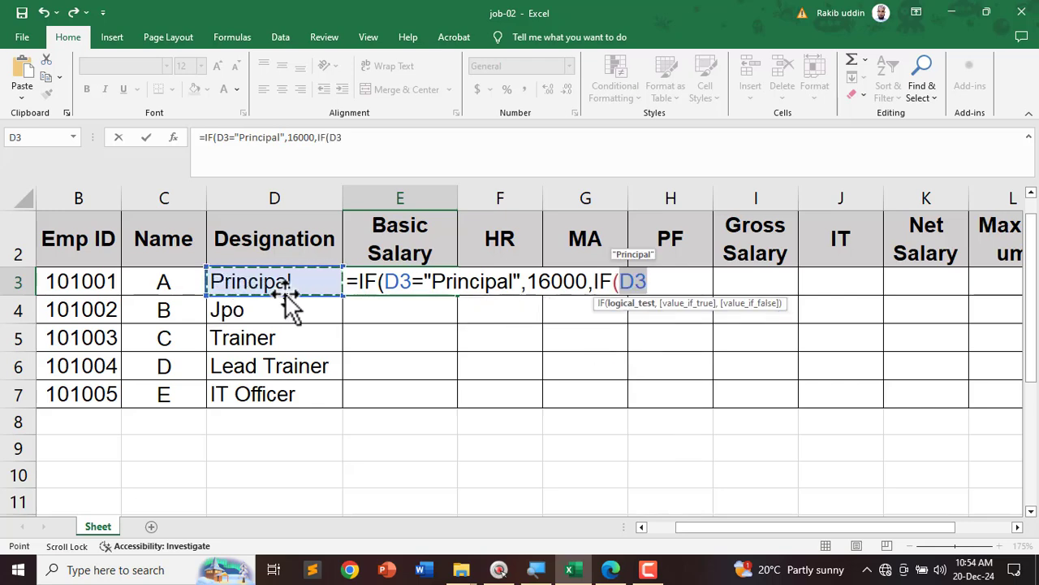
text(=")
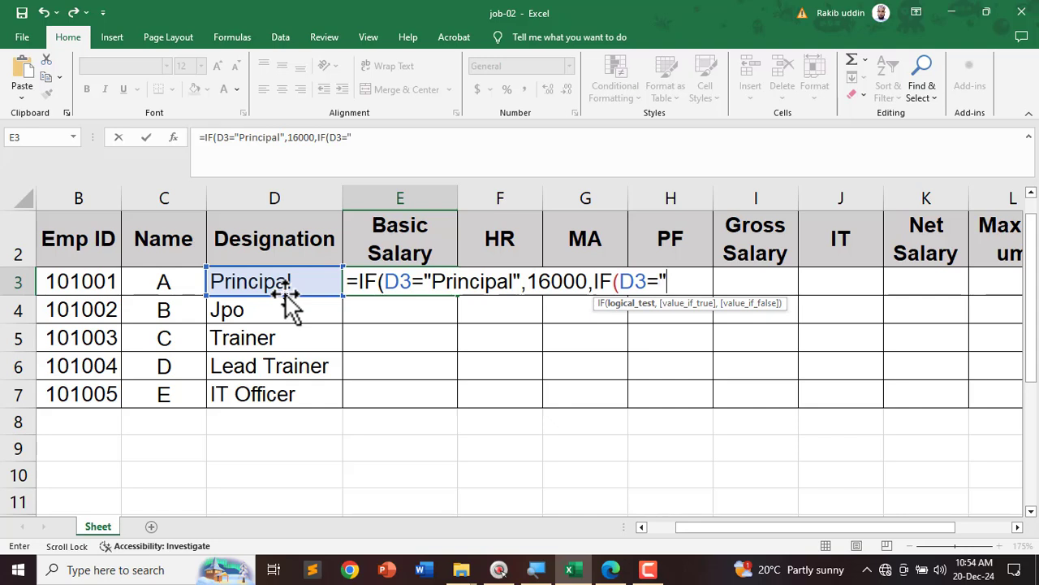
text(Jpo",90)
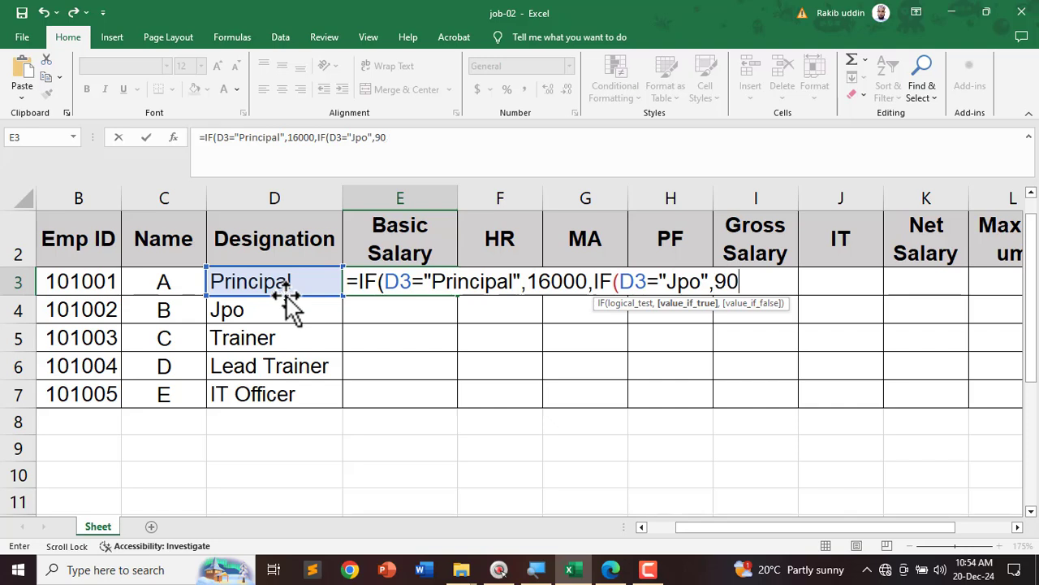
text(00,)
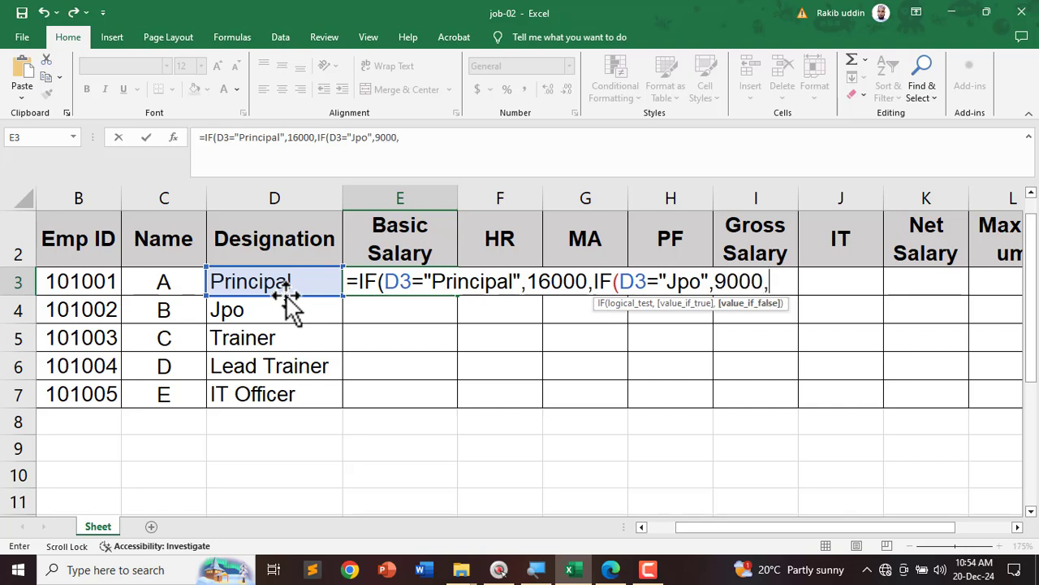
text(if)
key(Tab)
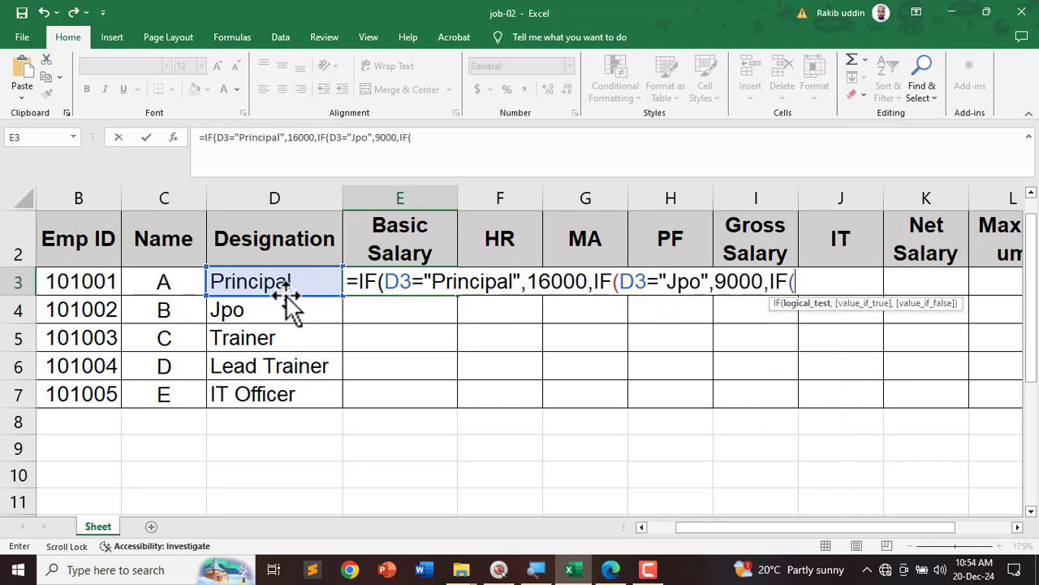
click(269, 280)
text(="Tra)
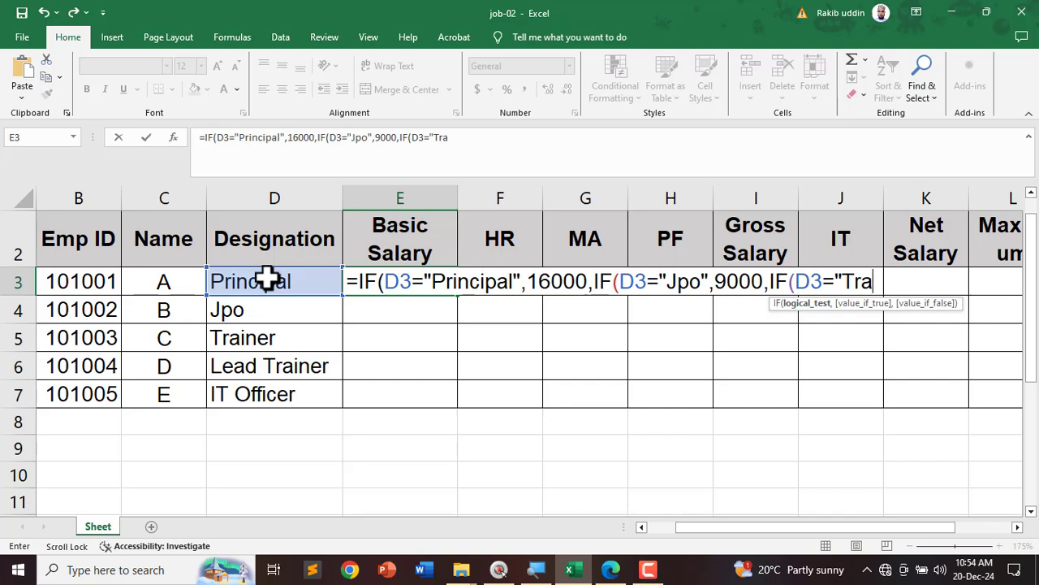
text(iner",8500)
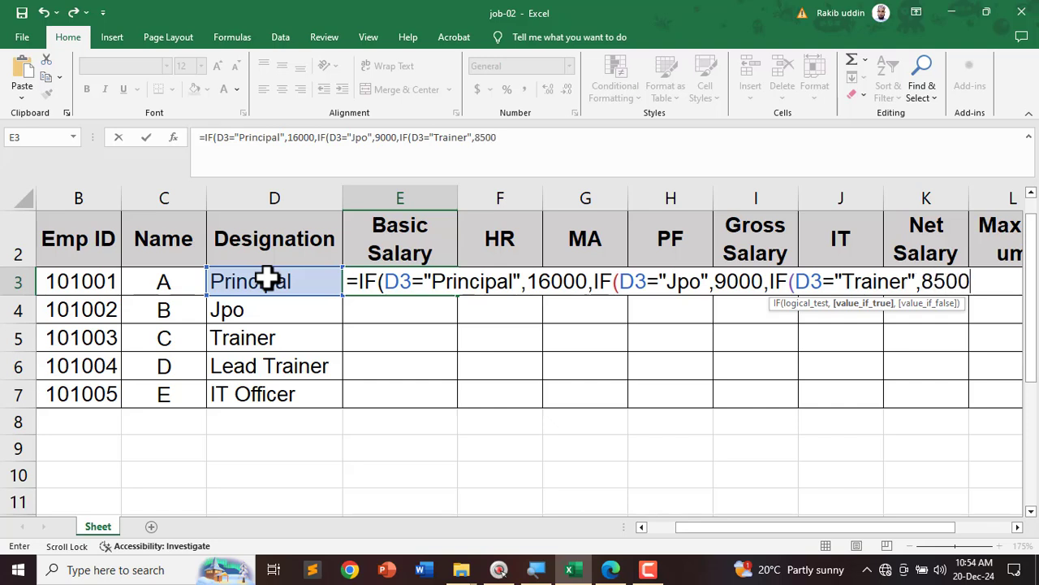
text(,i)
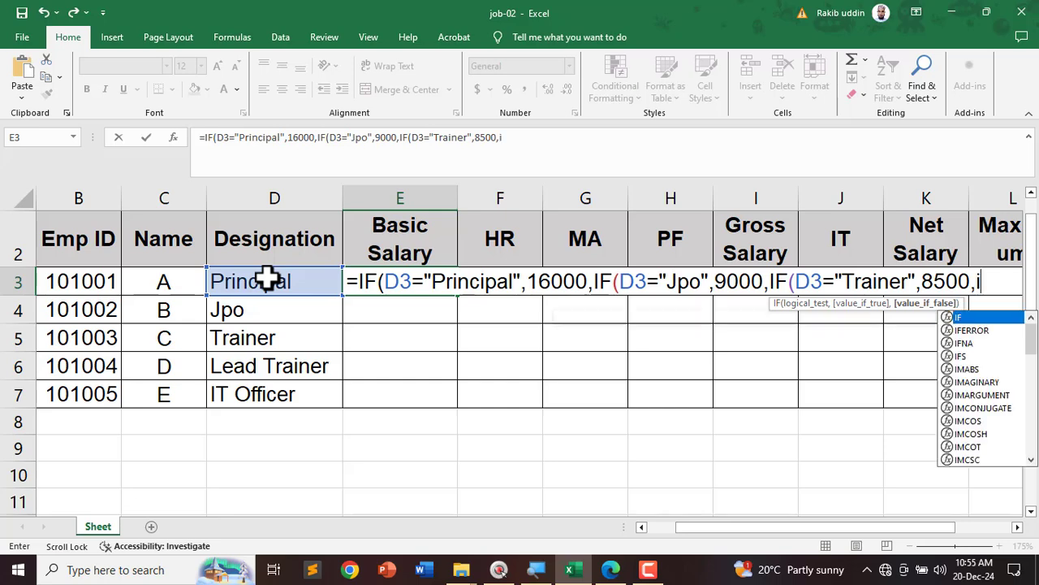
Step: Add Lead Trainer 9500 and IT Officer 10000 with a 0 default, and enter the formula
key(Tab)
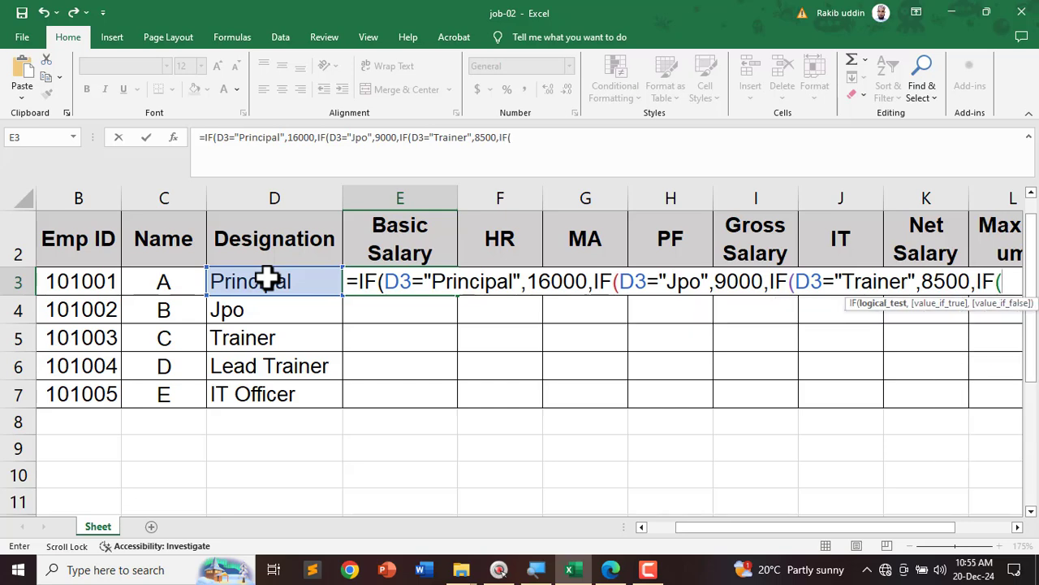
click(268, 278)
text(=)
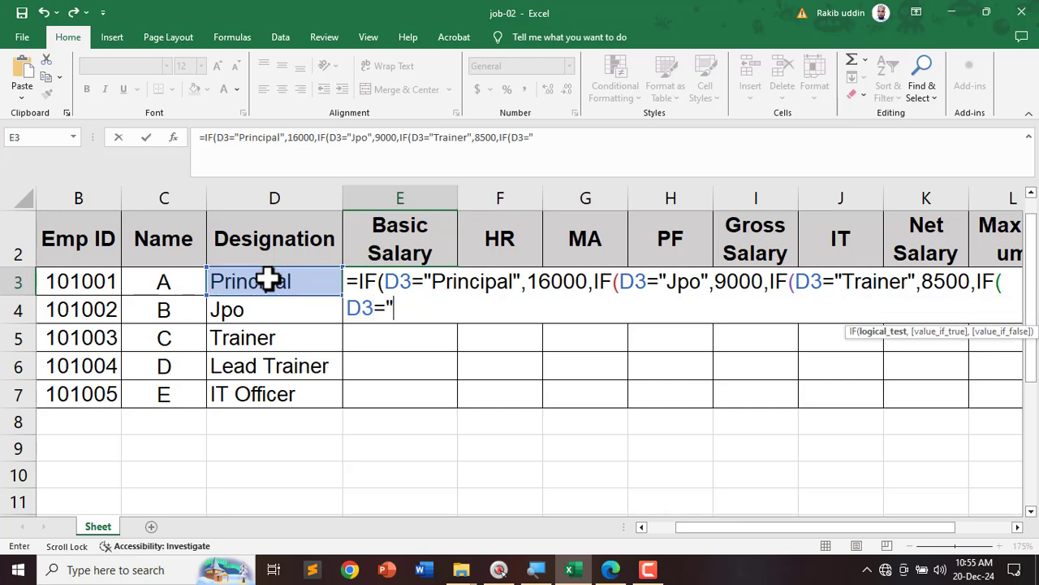
text("Lead )
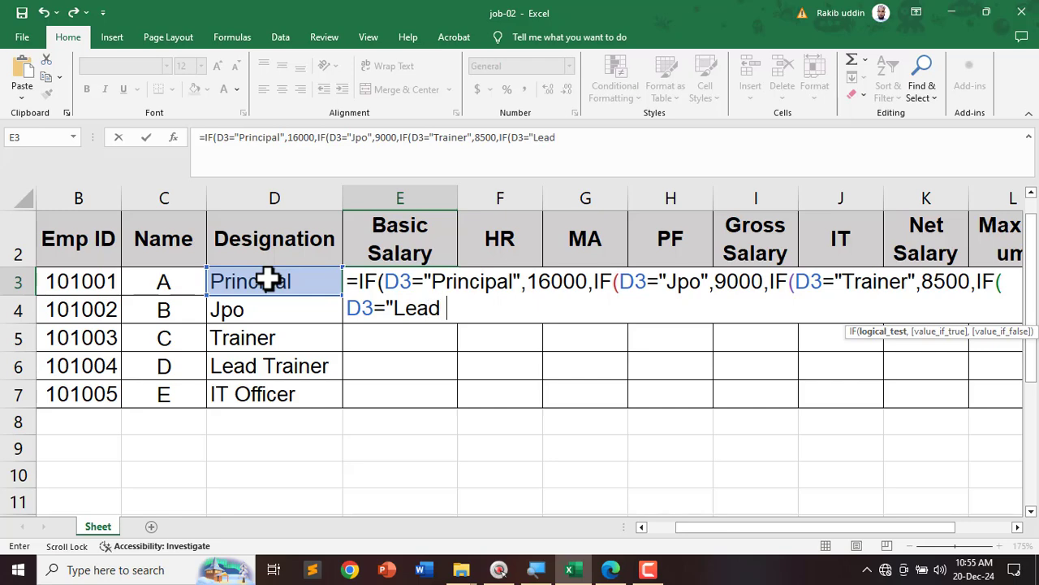
text(Trai)
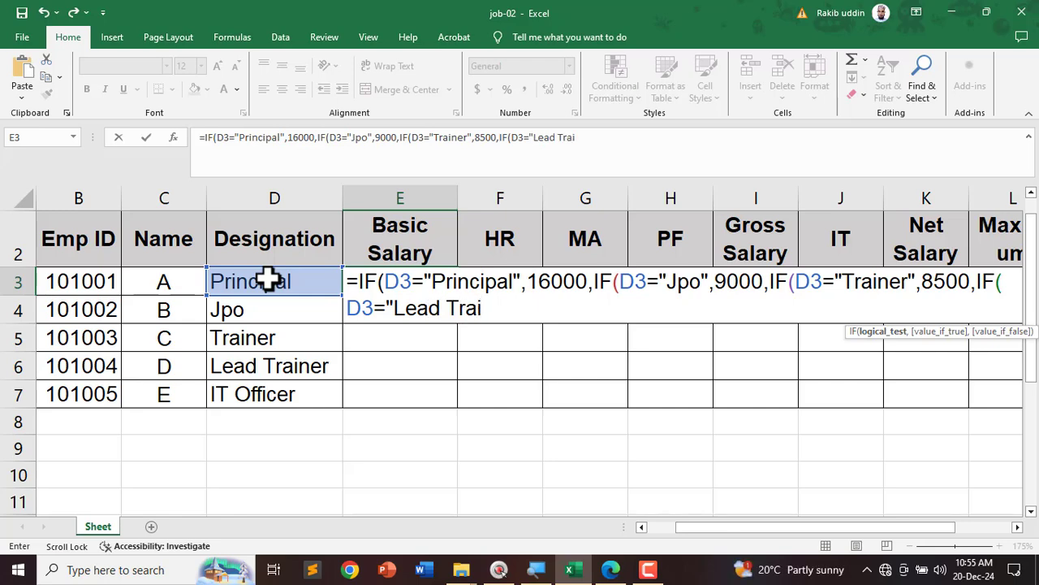
text(ner",95)
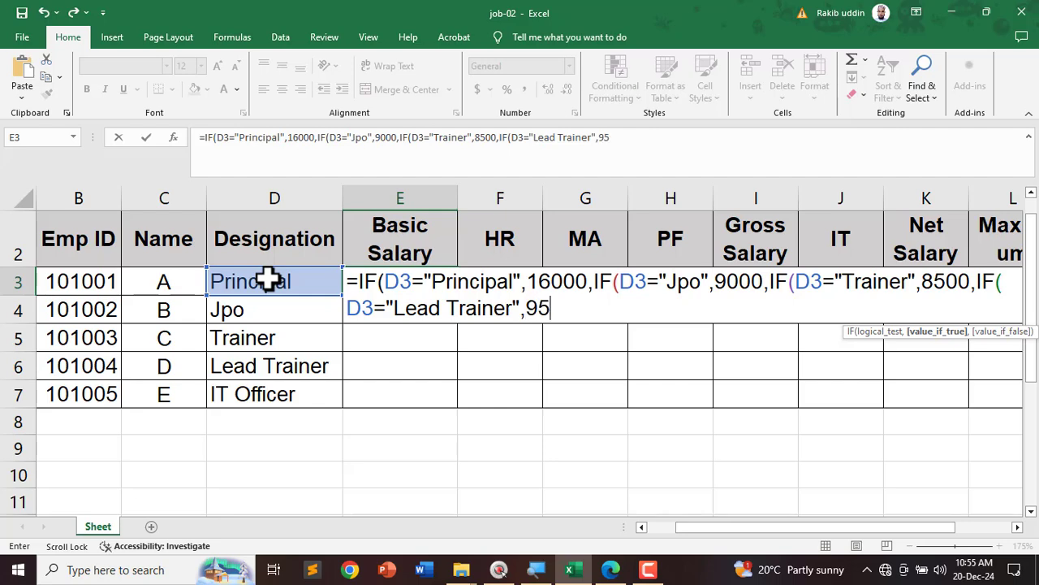
text(00,)
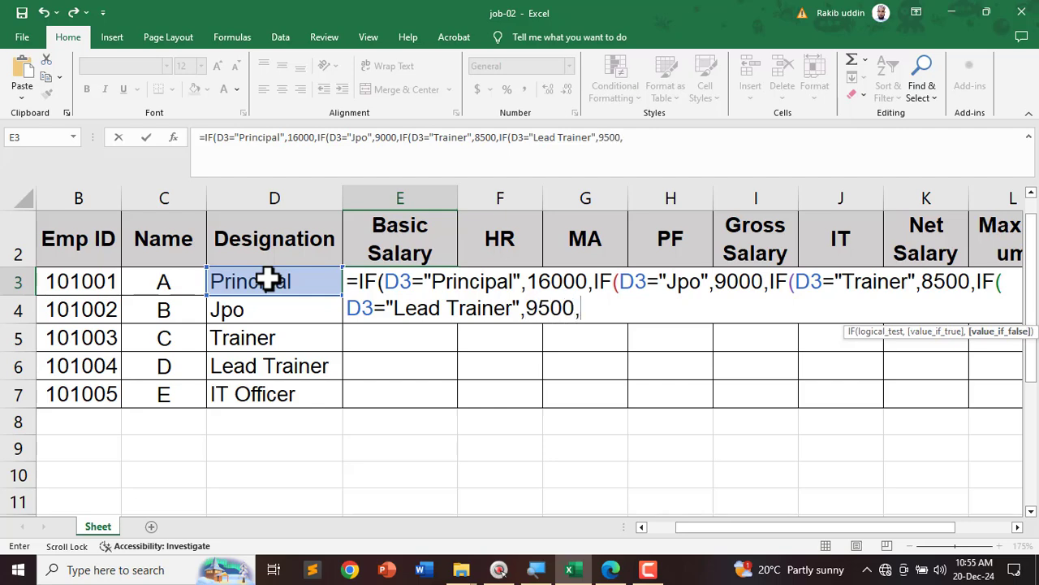
text(IF()
click(268, 281)
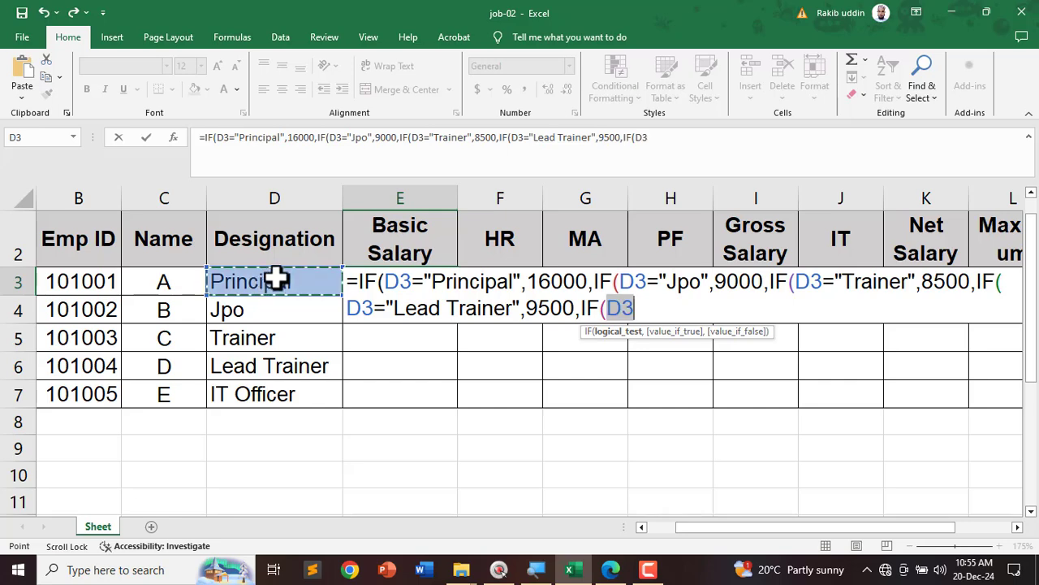
text(="IT Officer)
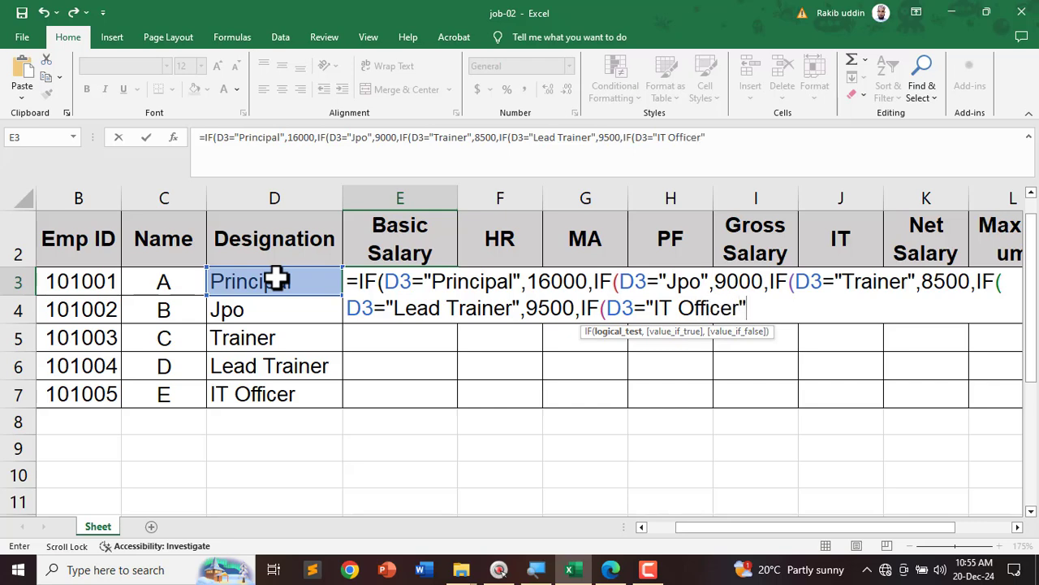
text(,10000)
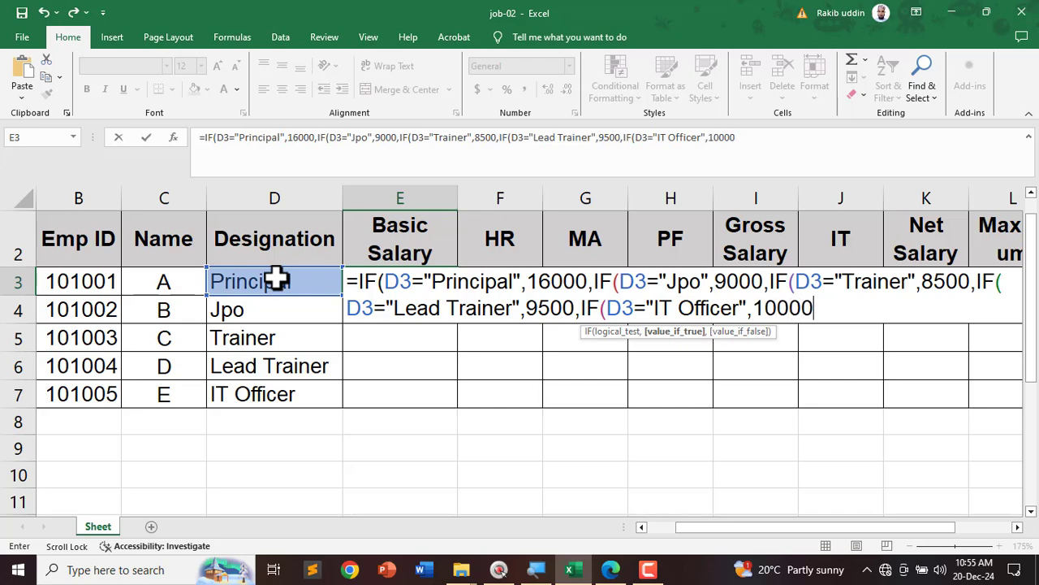
text(,0)
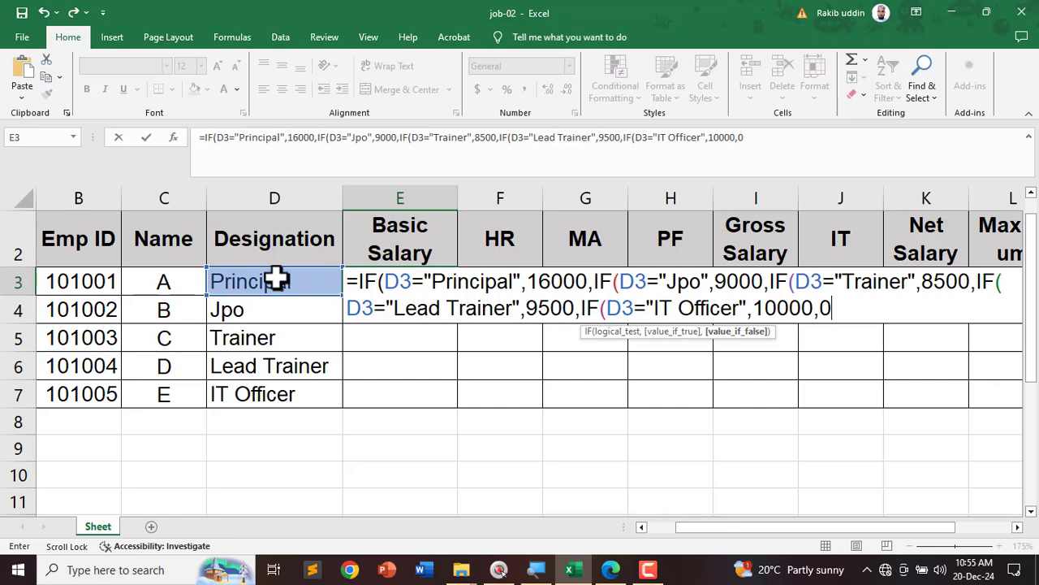
key(Return)
key(Return)
click(271, 286)
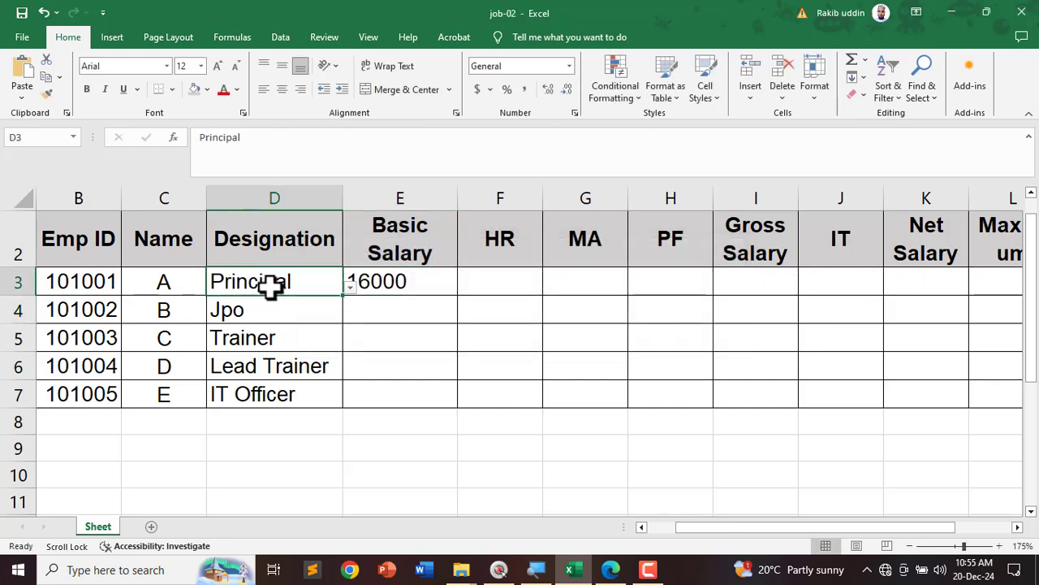
click(392, 289)
click(284, 284)
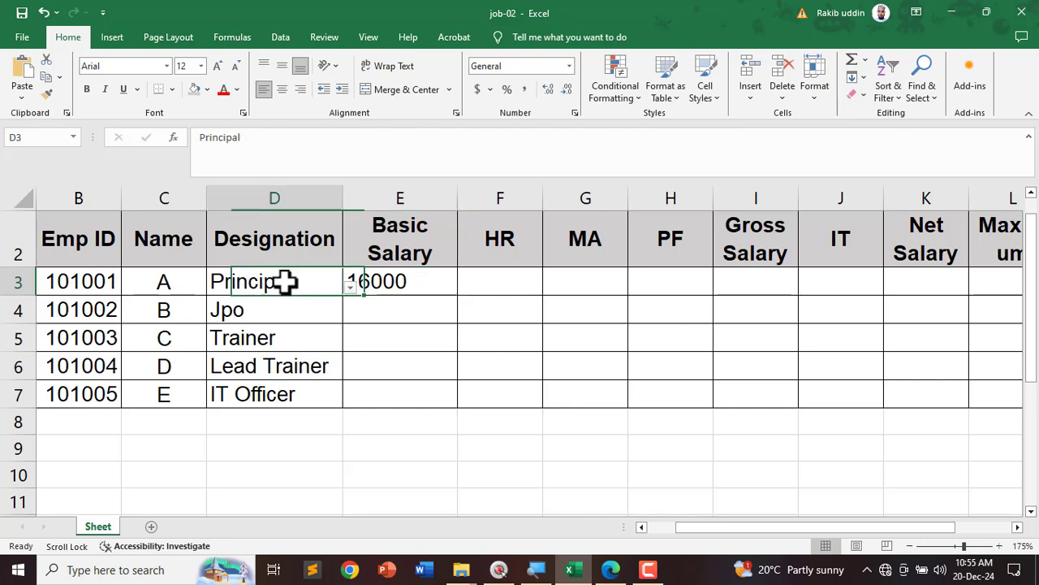
click(351, 286)
key(Escape)
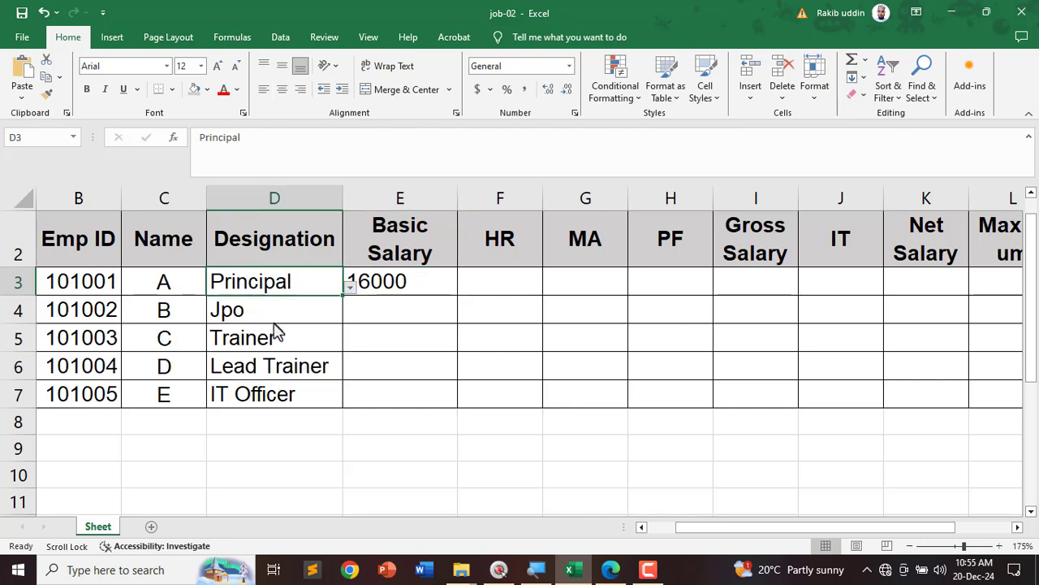
click(351, 289)
click(268, 342)
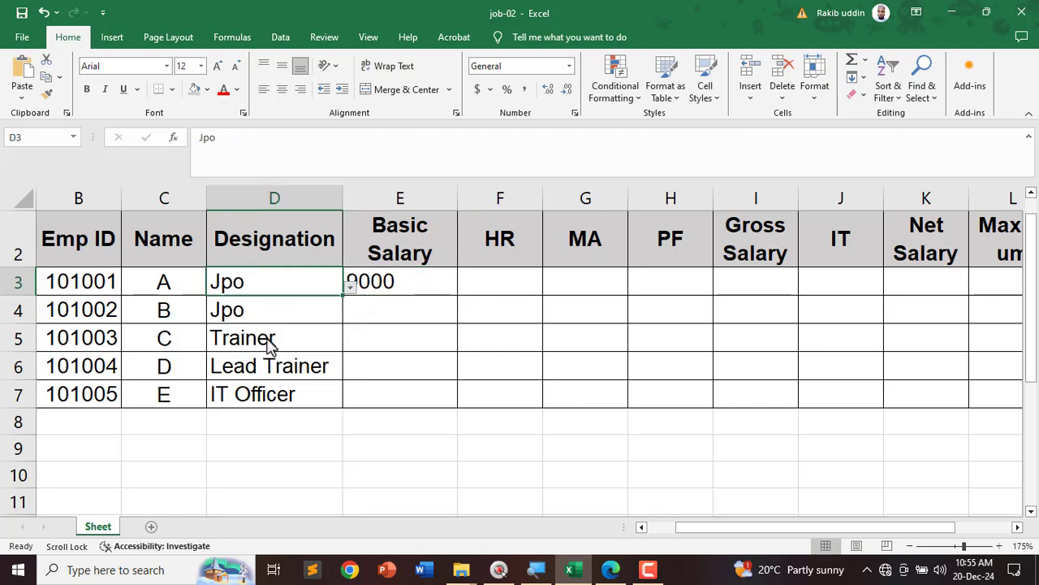
click(352, 289)
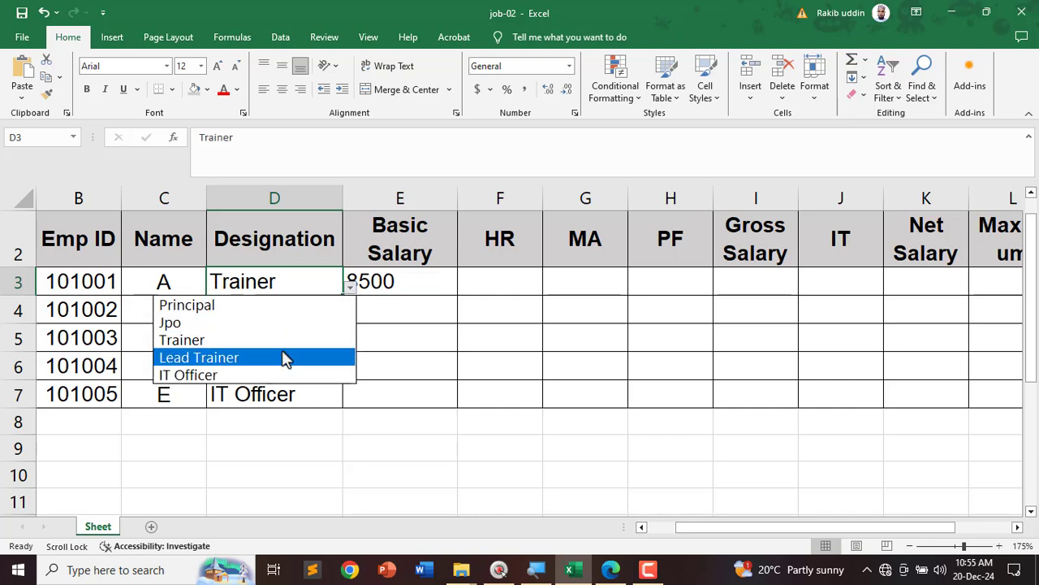
click(286, 359)
click(350, 288)
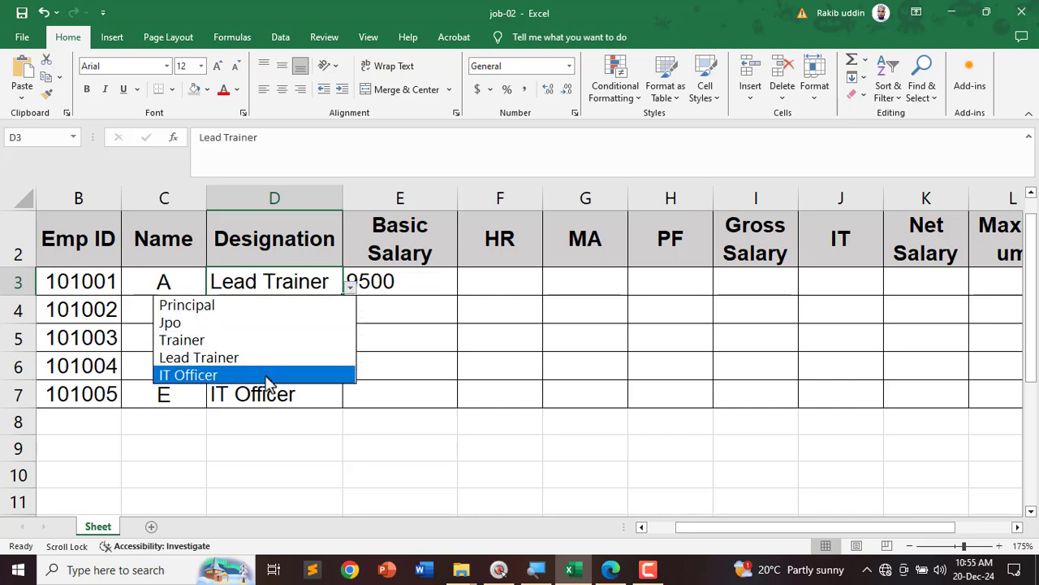
click(265, 376)
click(350, 288)
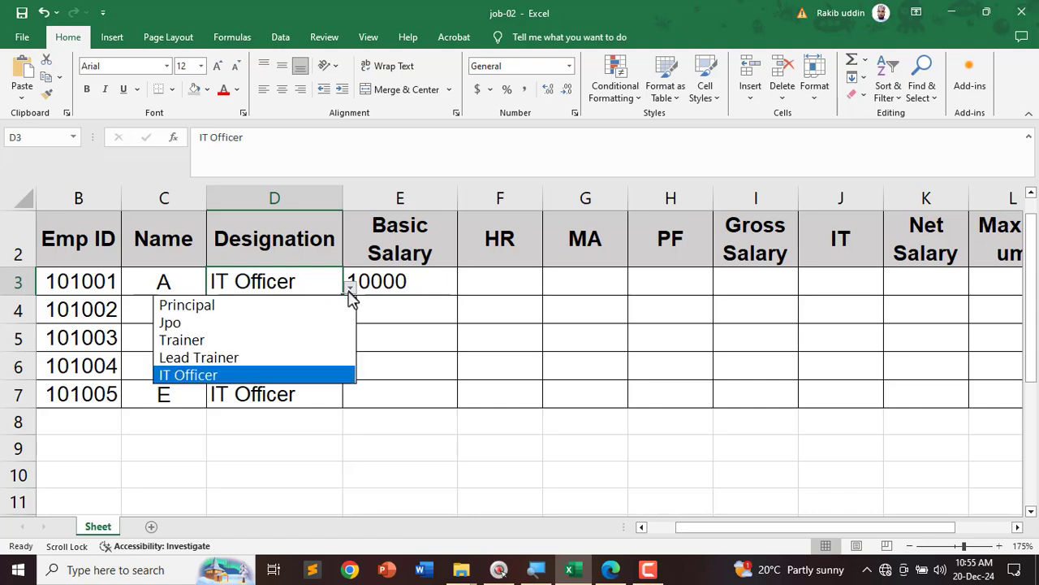
click(309, 306)
click(428, 285)
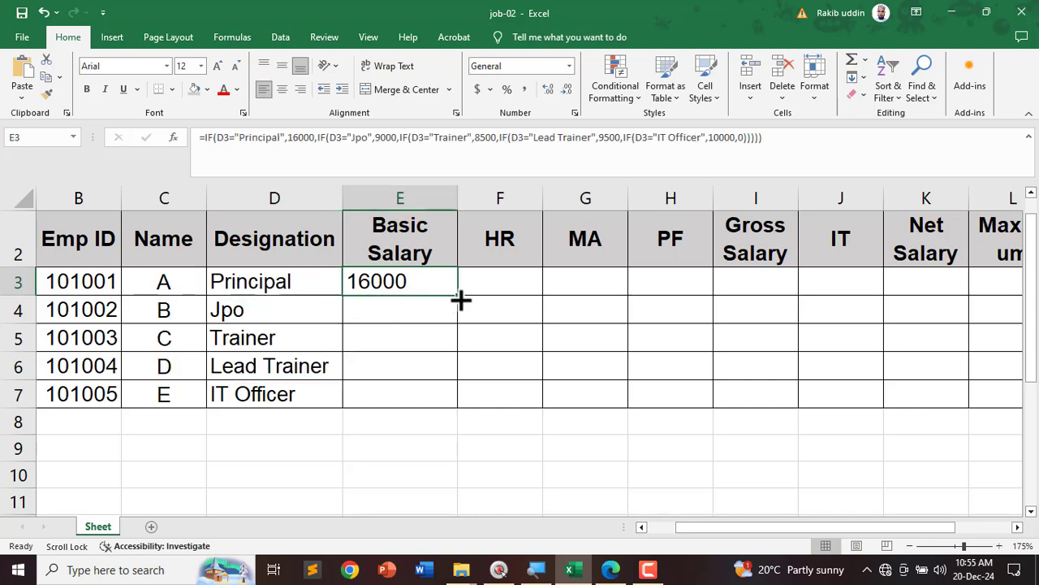
Step: Fill E3's salary formula down to E7, giving 16000, 9000, 8500, 9500 and 10000
drag(461, 300, 453, 408)
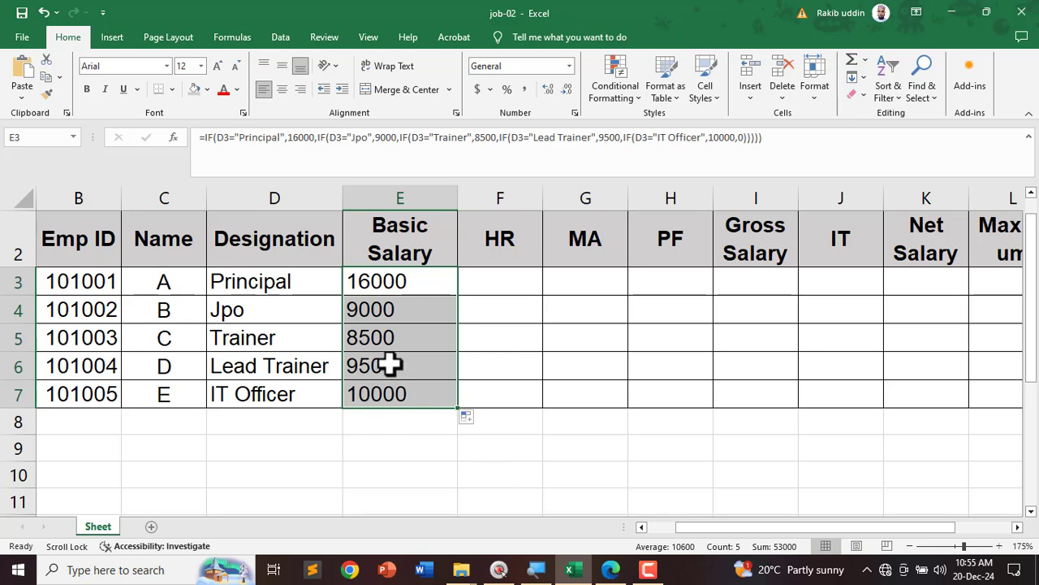
click(395, 281)
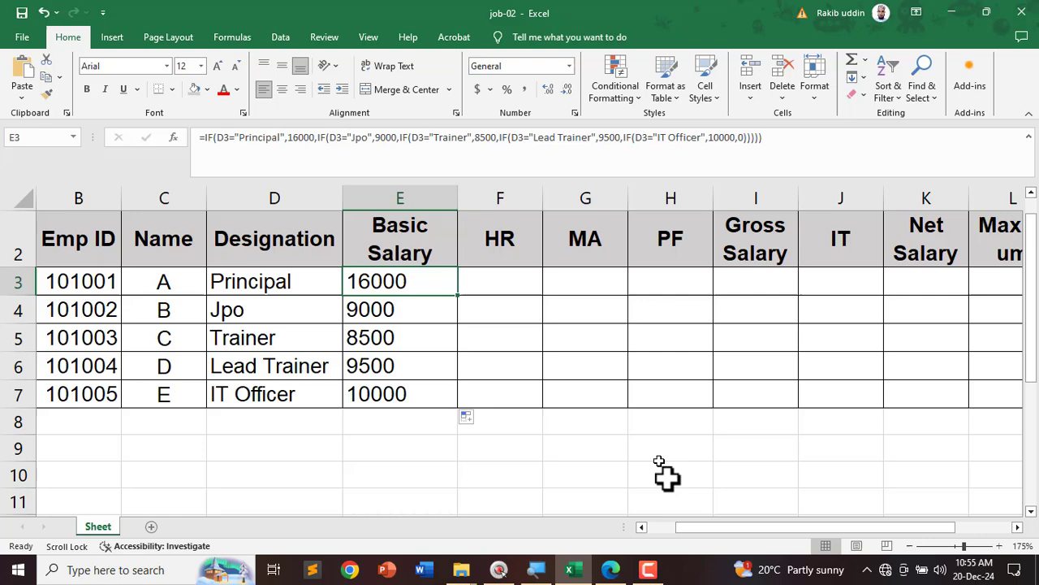
click(613, 572)
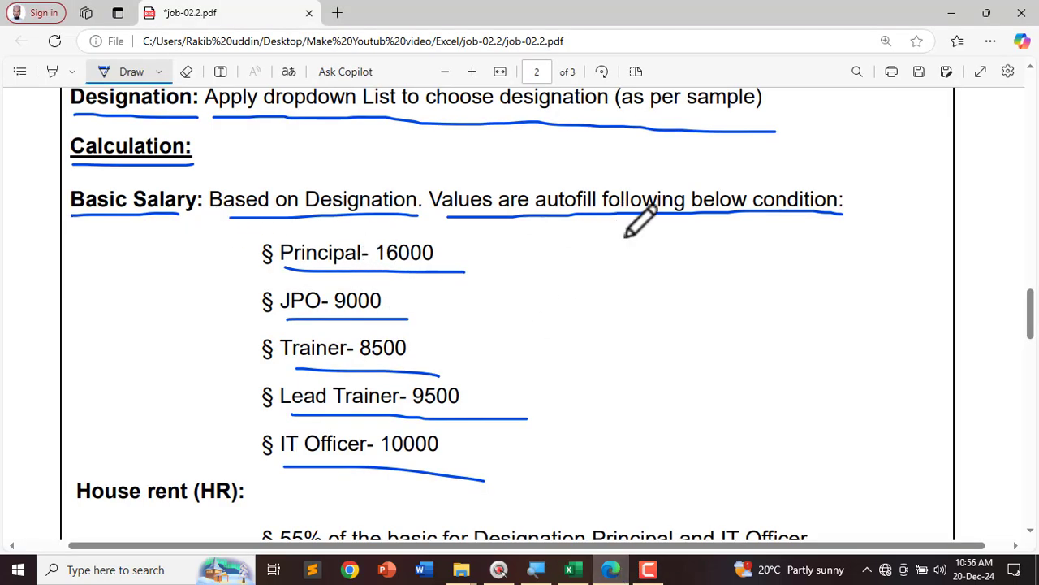
Step: Tick the basic salary list in the PDF with the Draw pen
drag(502, 233, 724, 237)
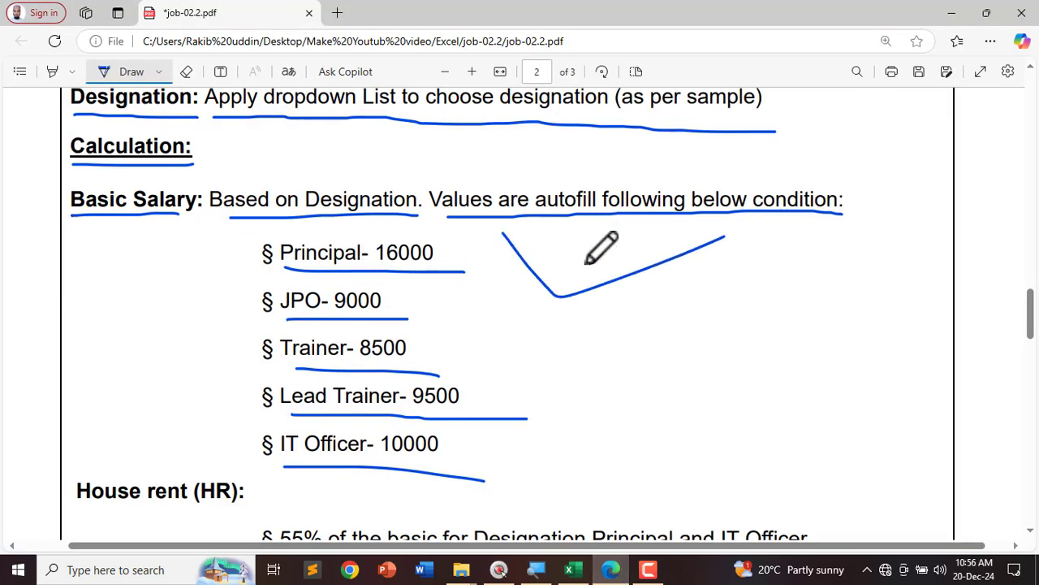
drag(584, 260, 770, 264)
scroll(406, 355, down, 4)
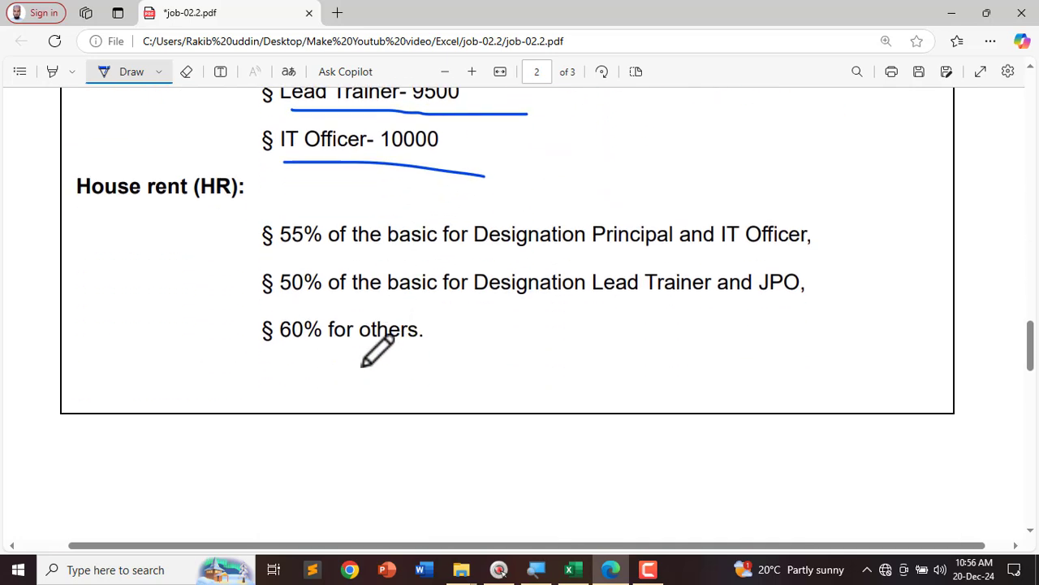
Step: Underline the House rent (HR) heading and its 55%, 50% and 60% rules, then select F3
drag(65, 205, 248, 200)
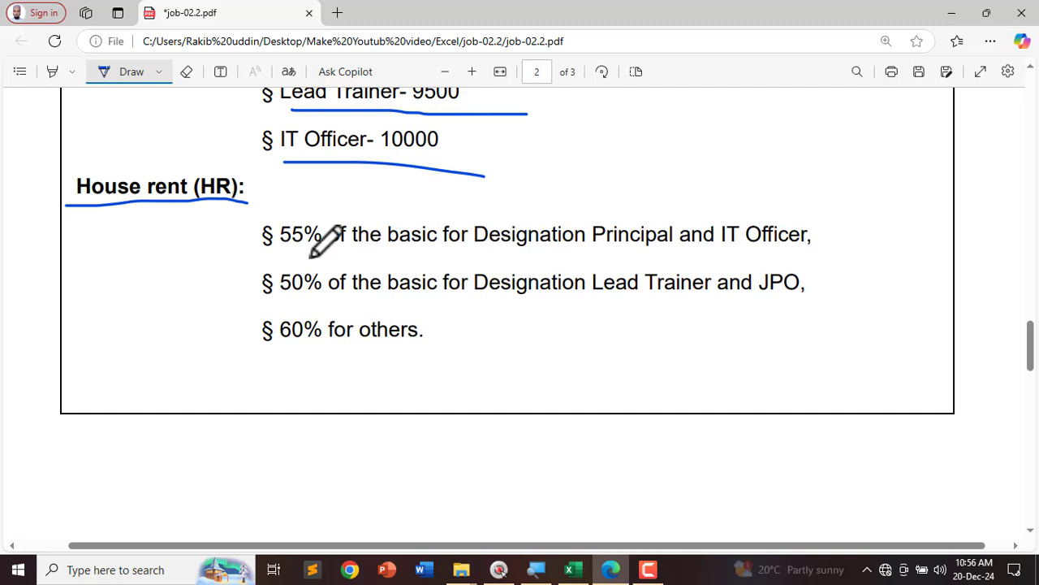
drag(280, 251, 332, 253)
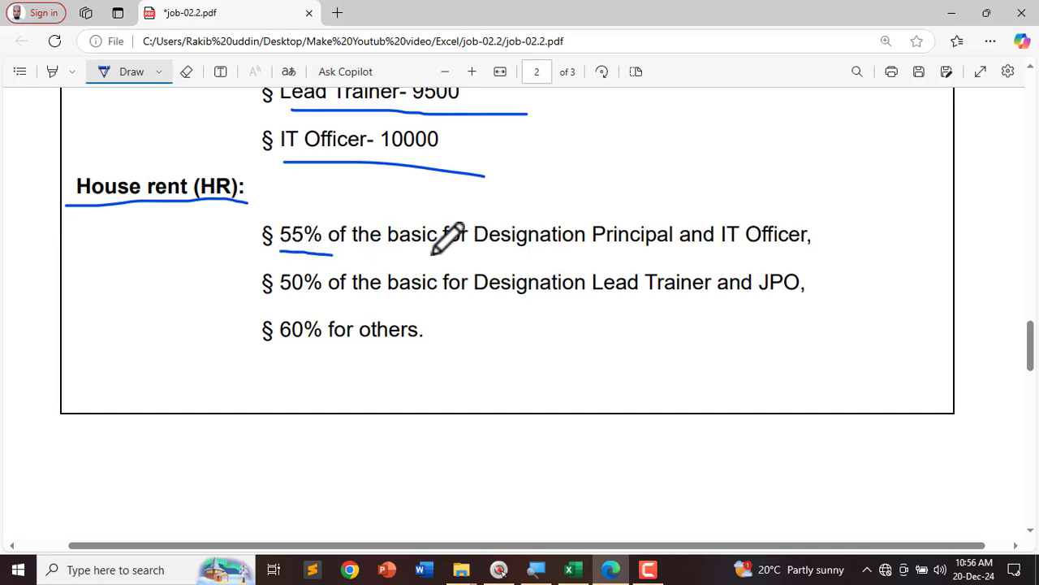
drag(488, 252, 834, 251)
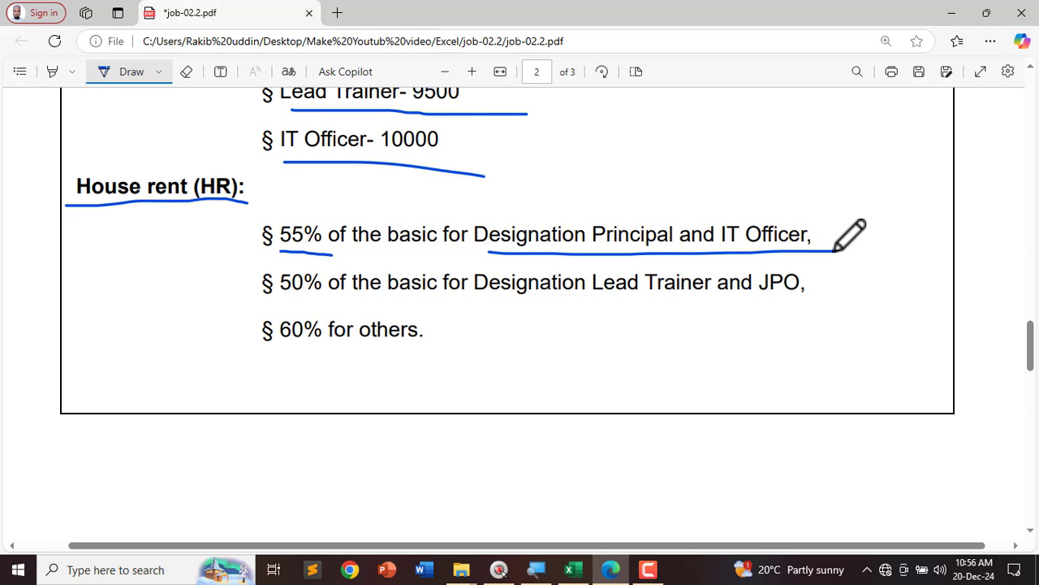
drag(612, 299, 834, 299)
drag(284, 299, 352, 298)
drag(301, 354, 457, 356)
click(573, 570)
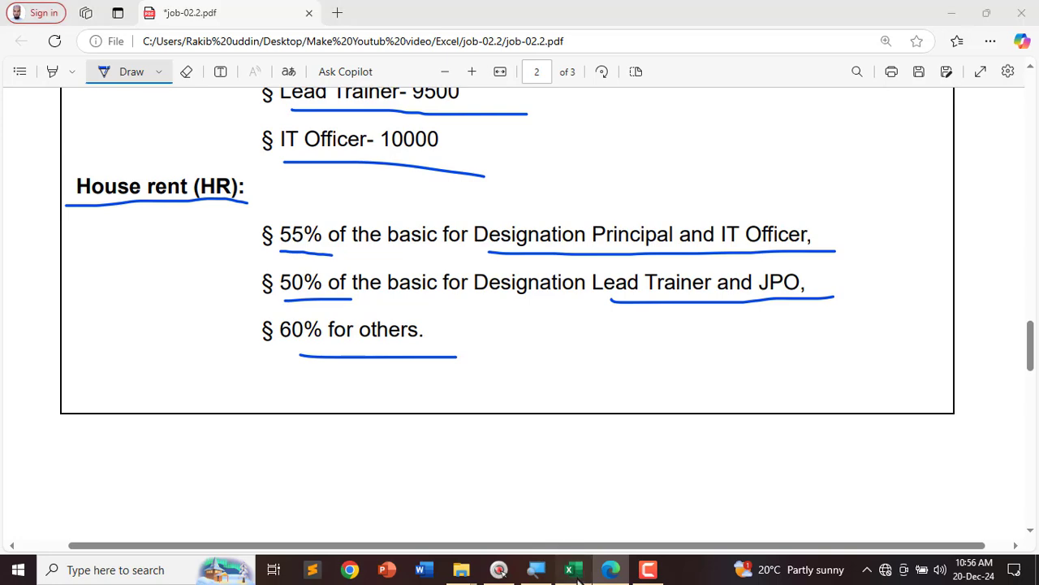
click(511, 283)
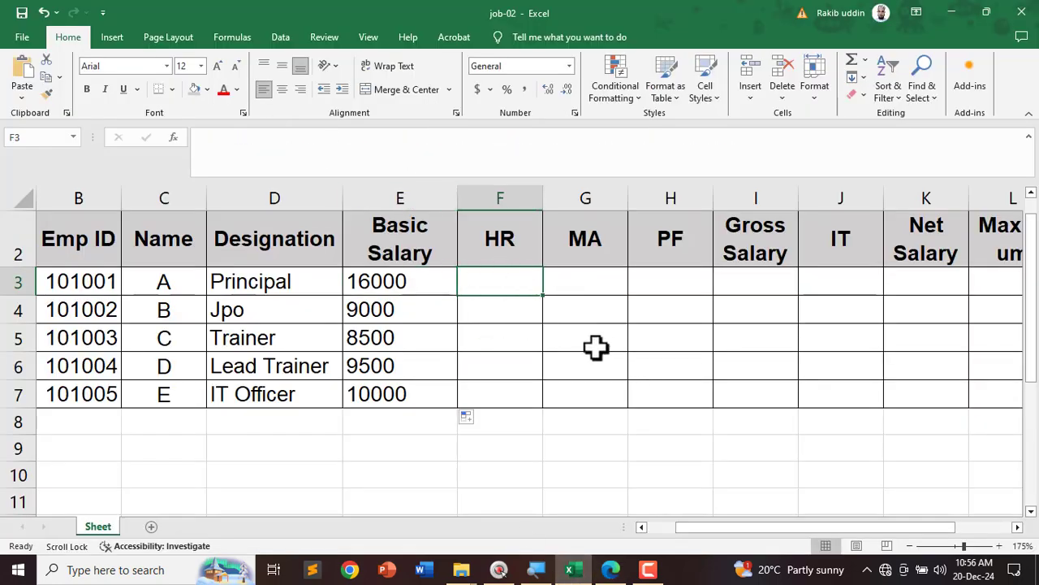
Step: In F3 start =IF(OR(D3="Principal",D3="IT Officer"),E3*55%,IF( for the HR
text(=if)
key(Tab)
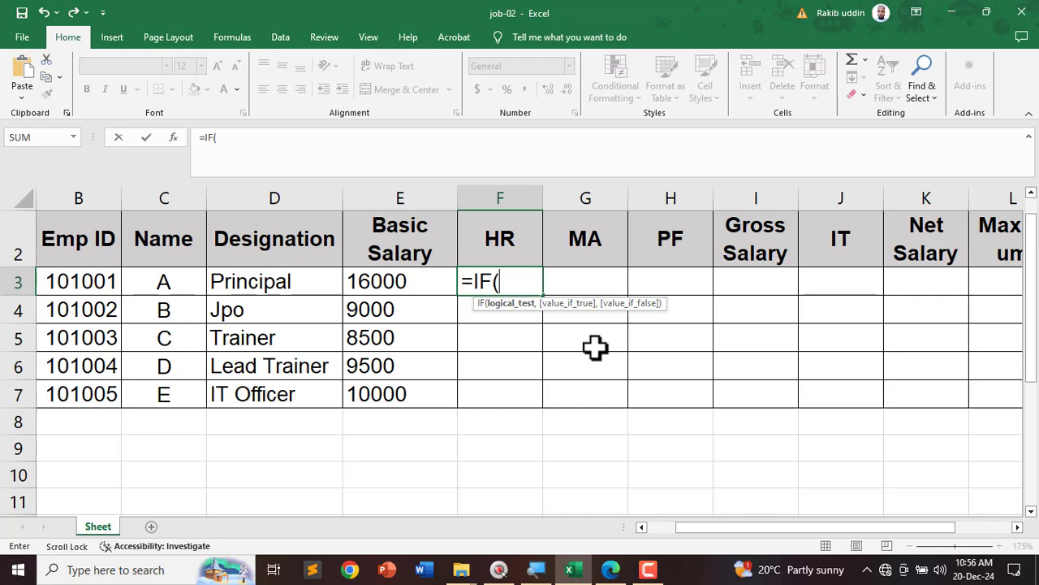
text(or)
key(Tab)
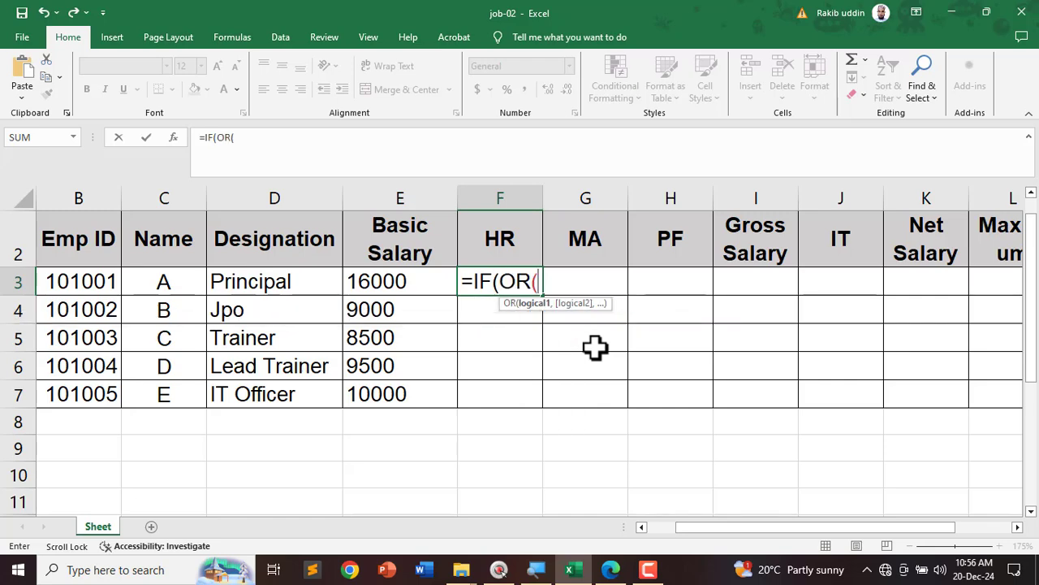
click(267, 280)
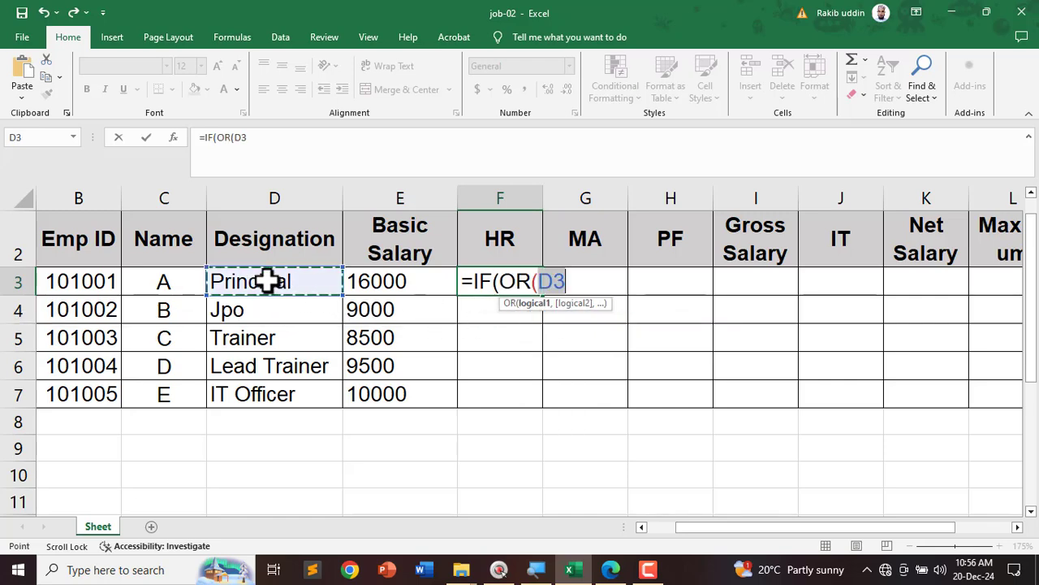
text(="P)
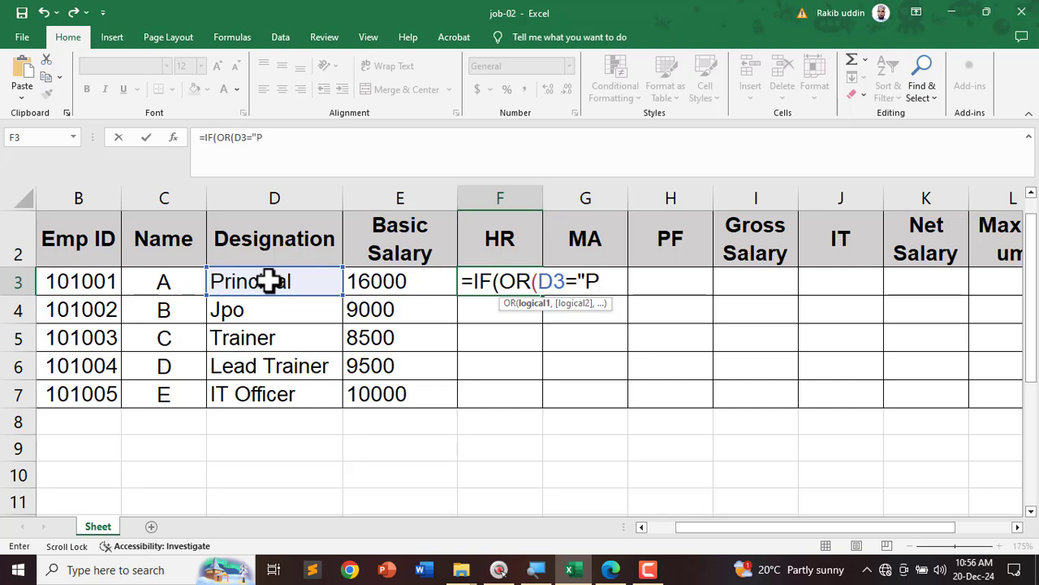
text(rincipa)
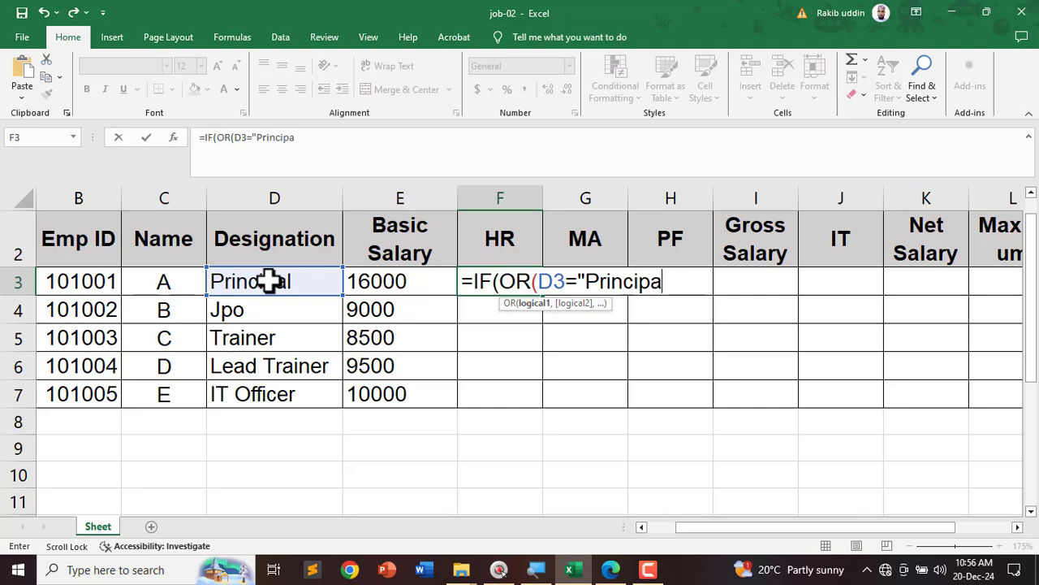
text(l",)
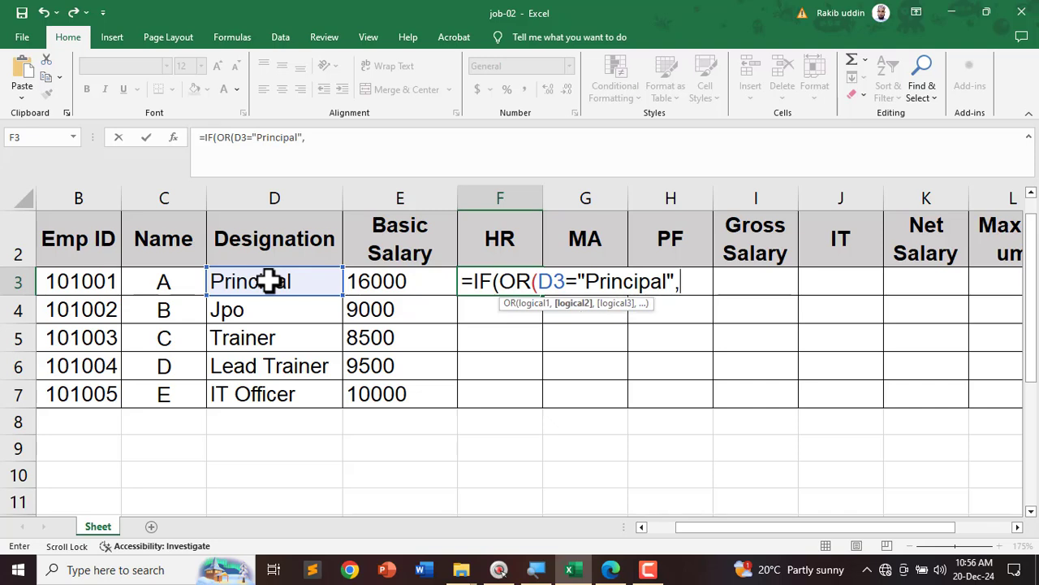
click(269, 281)
text(=)
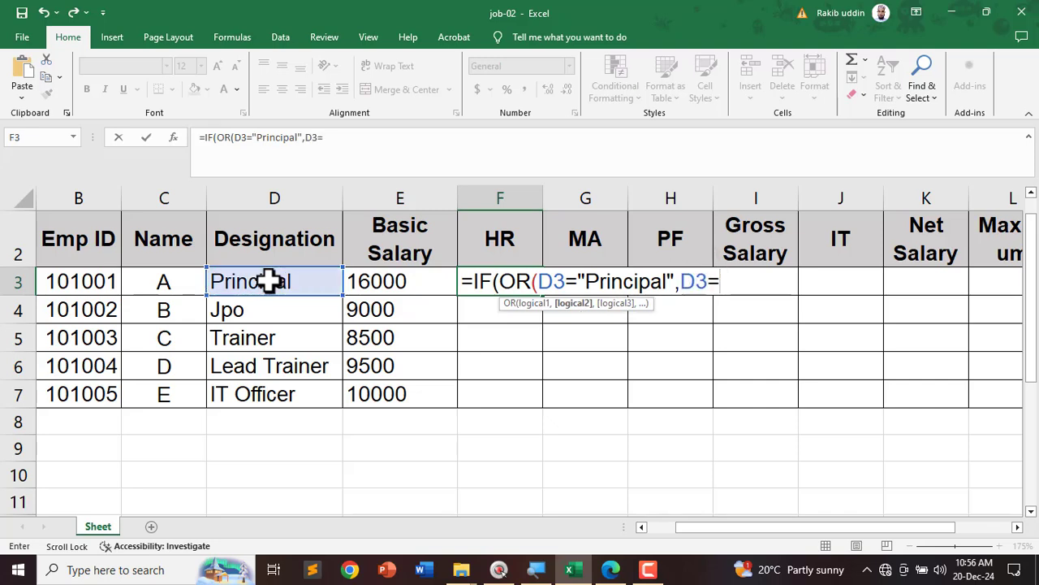
text("IT Officer)
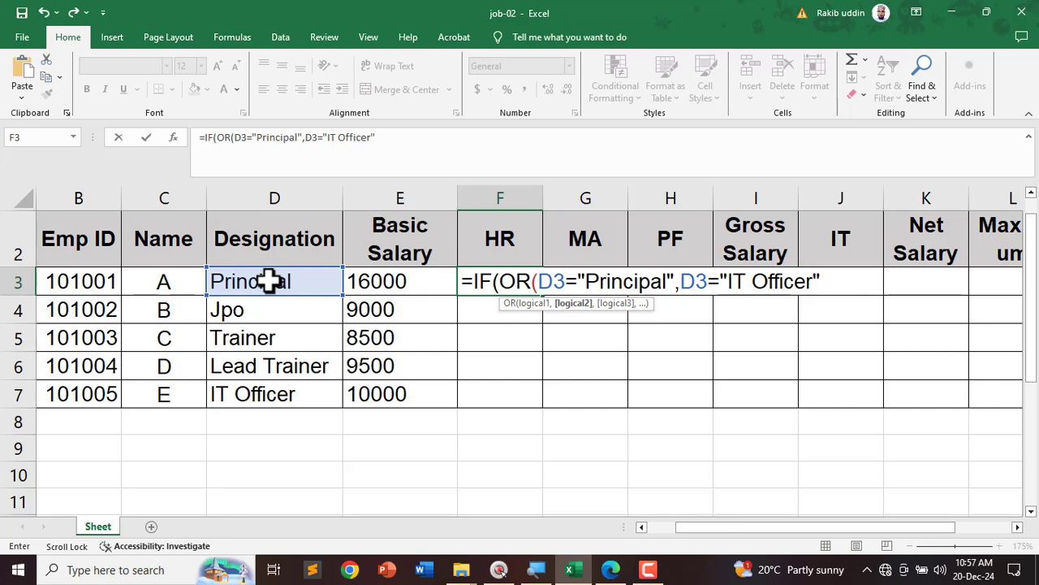
text())
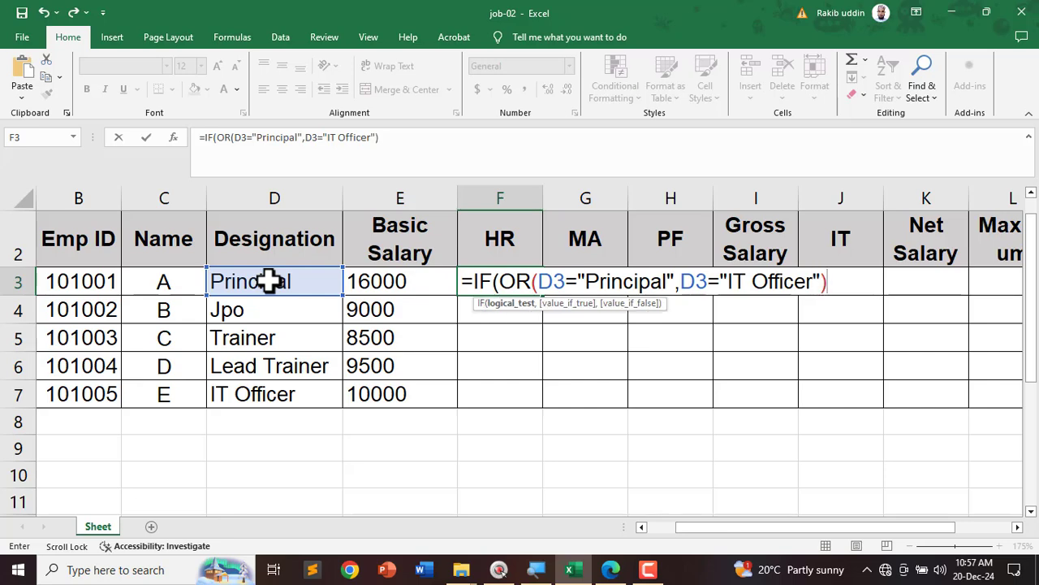
text(,)
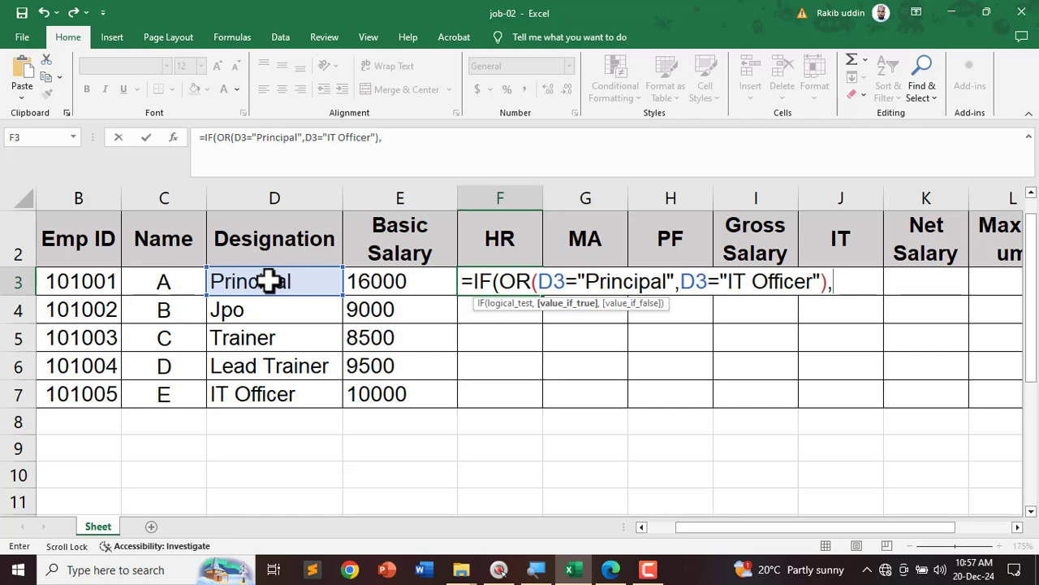
click(394, 282)
text(*55)
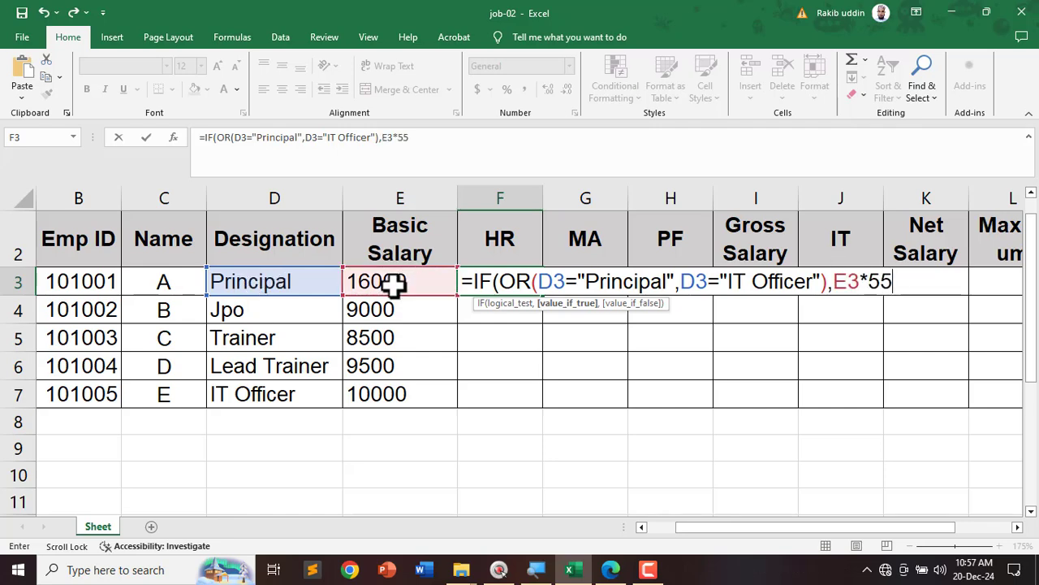
text(%,)
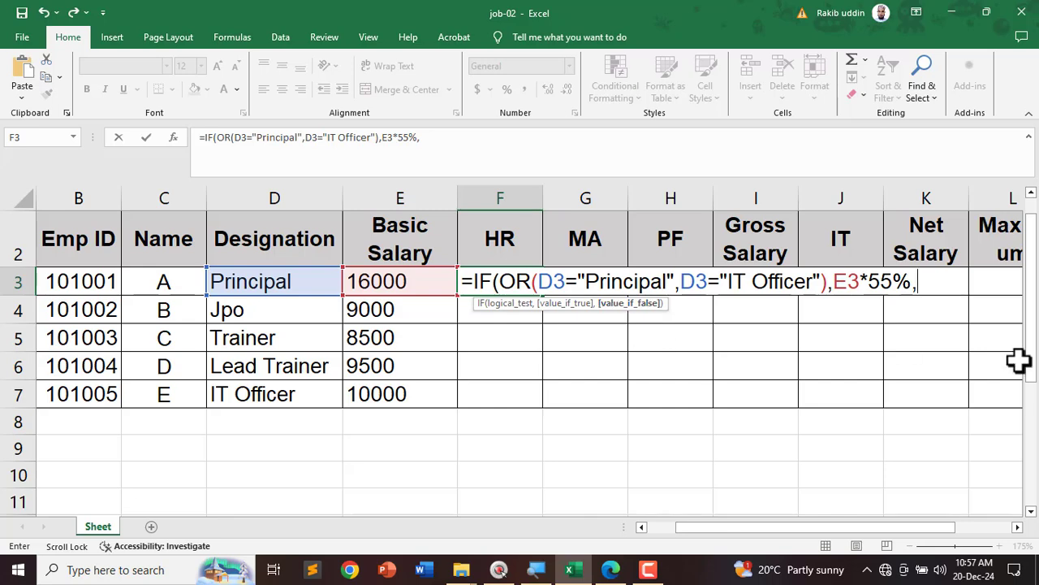
text(if)
Step: Add the nested condition OR(D3="Lead Trainer",D3="Jpo") giving E3*50% in F3
key(Tab)
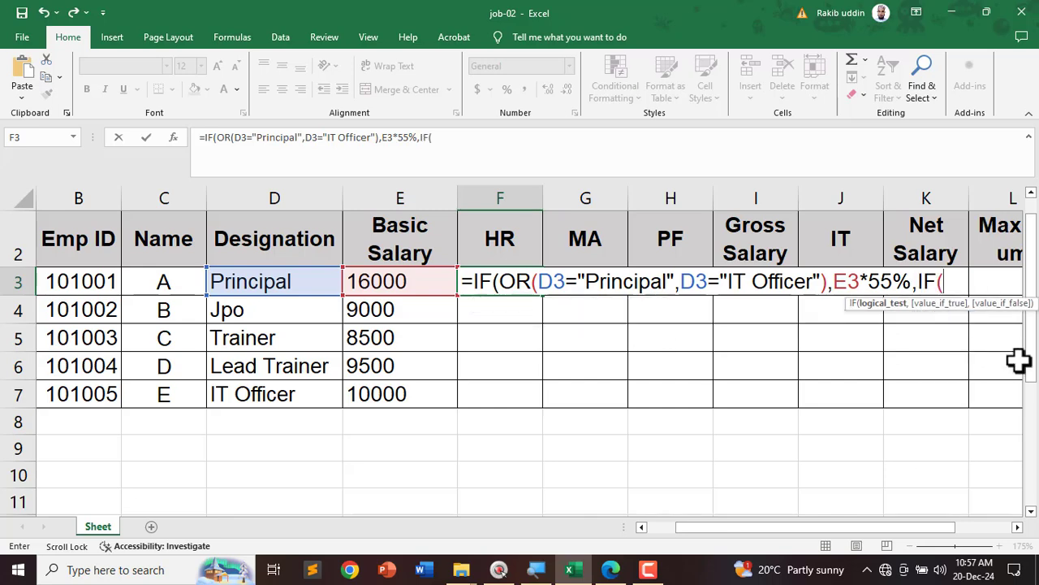
text(or)
key(Tab)
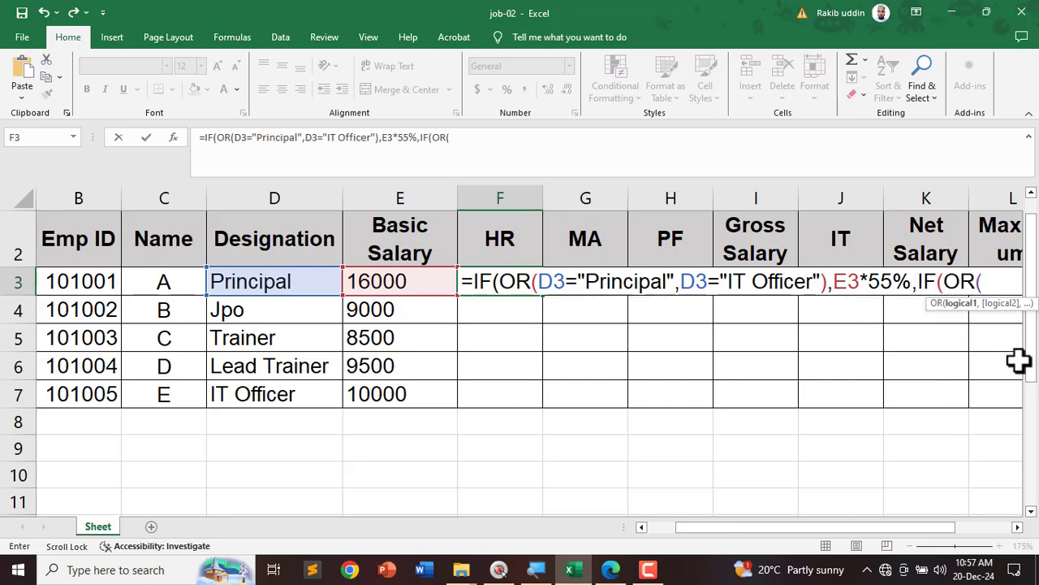
click(251, 280)
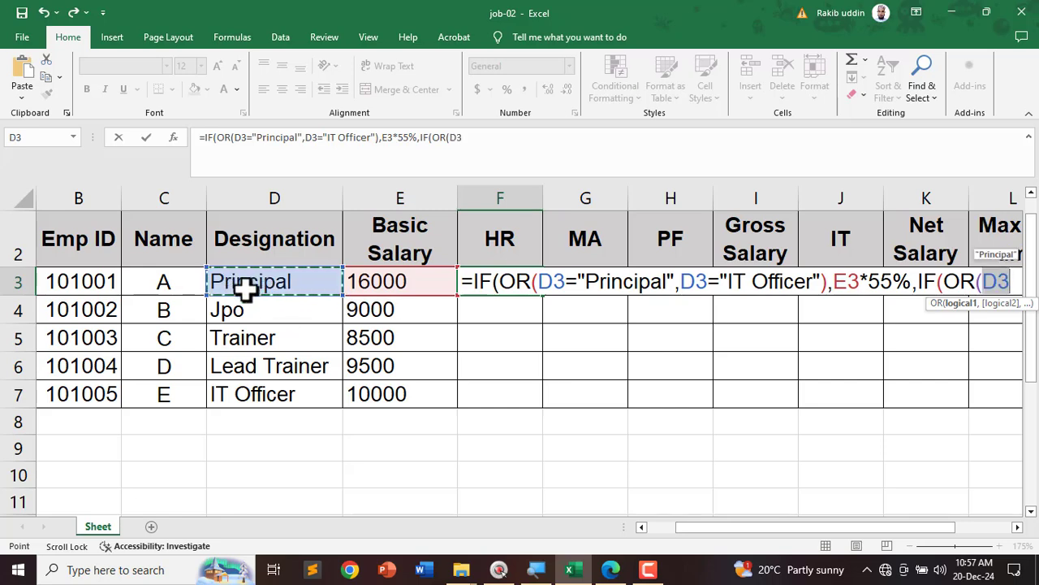
text(=")
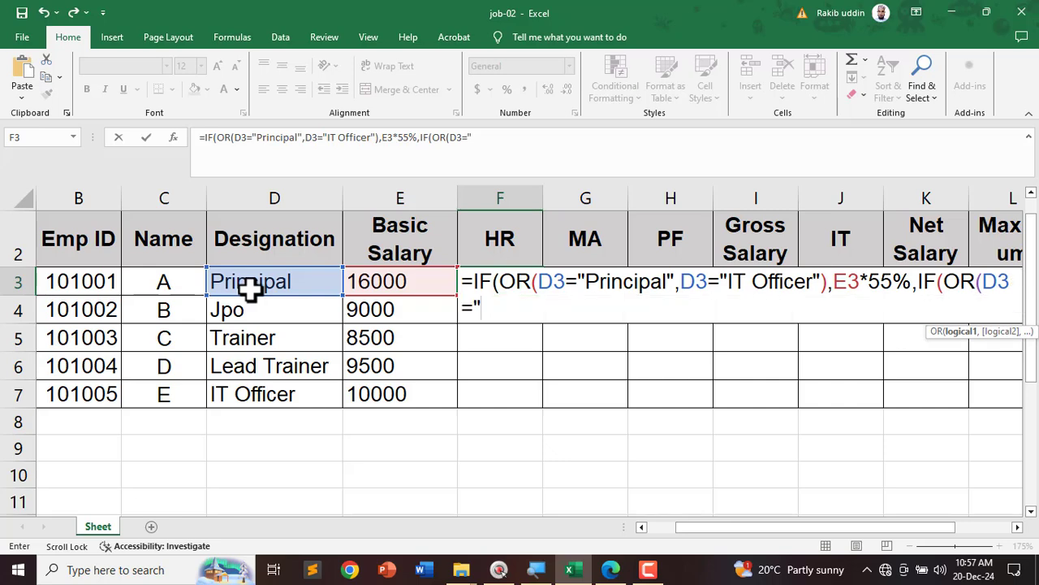
text(Lead )
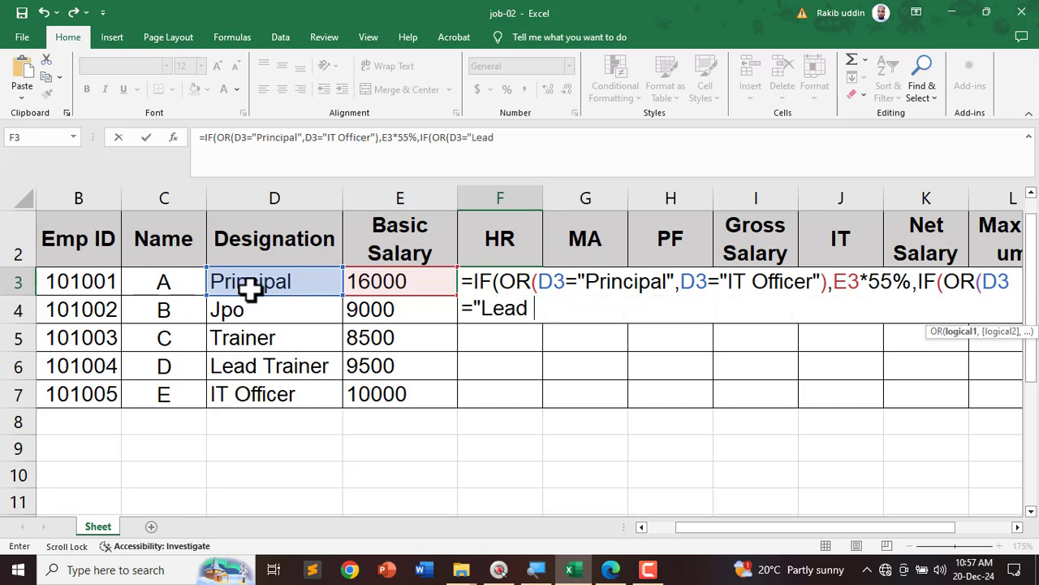
text(Trainer)
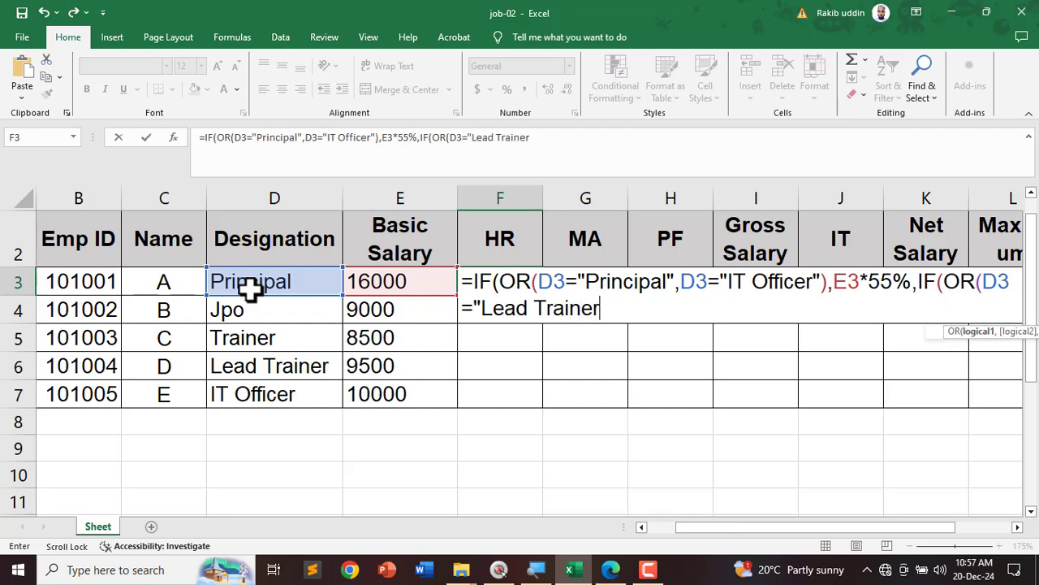
text(",)
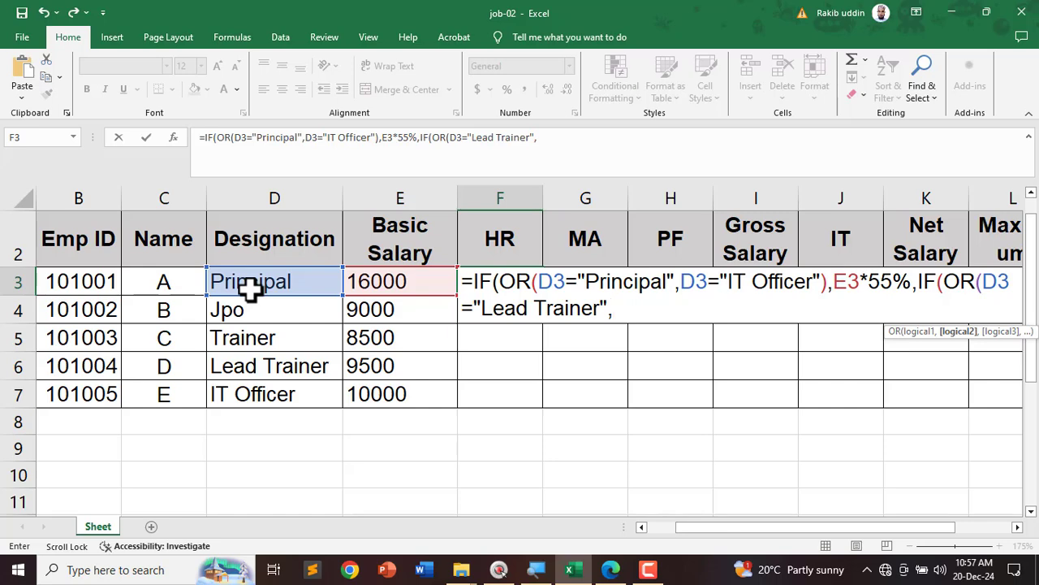
click(251, 288)
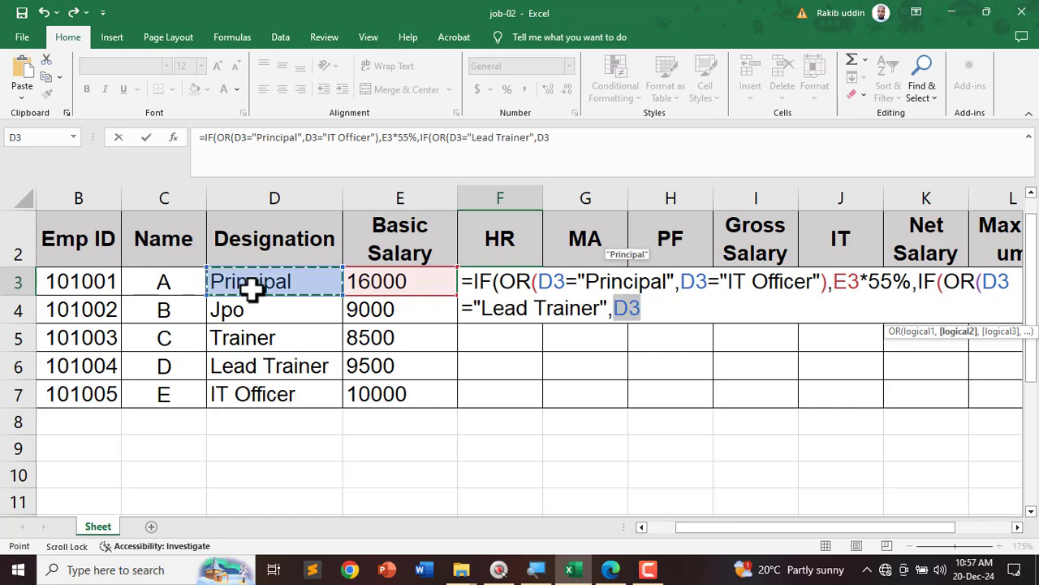
text(=)
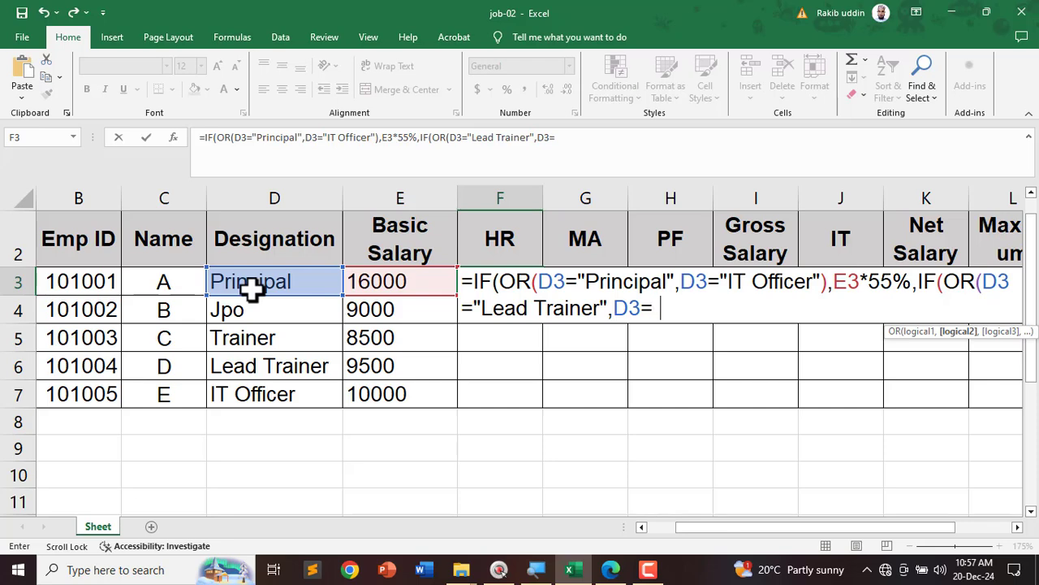
text("Jpo)
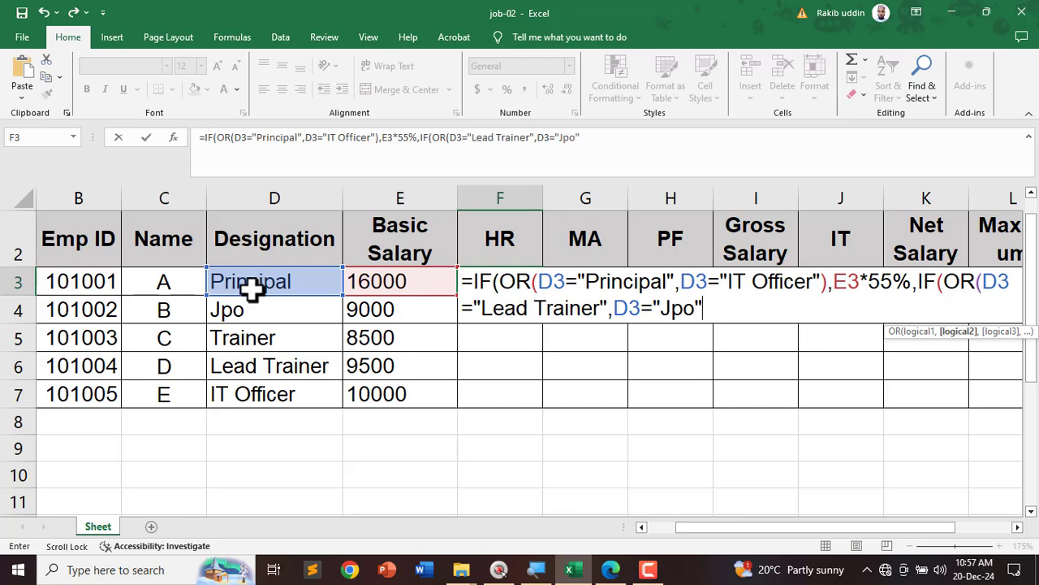
text("),)
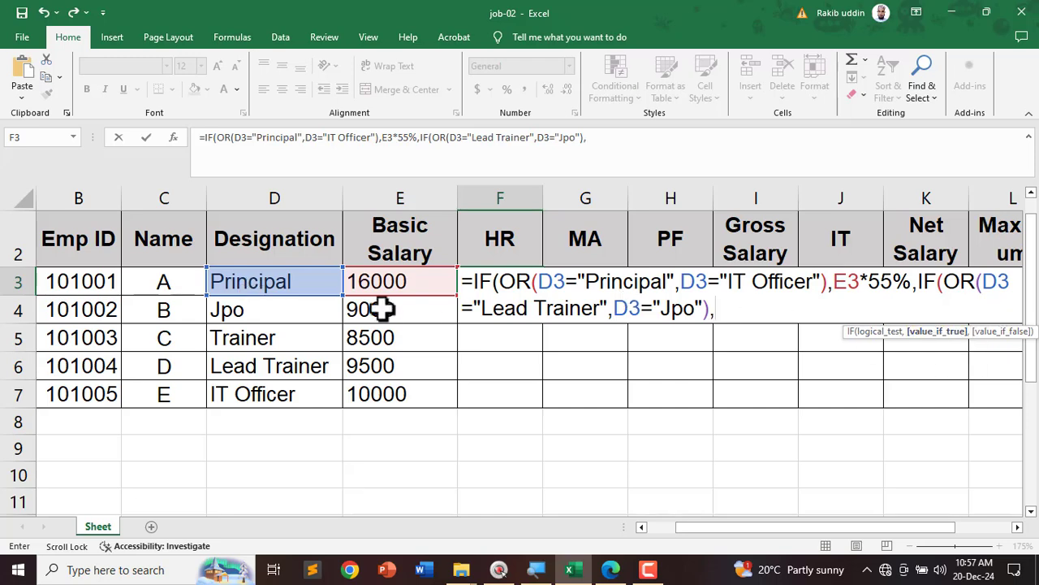
click(383, 279)
text(*)
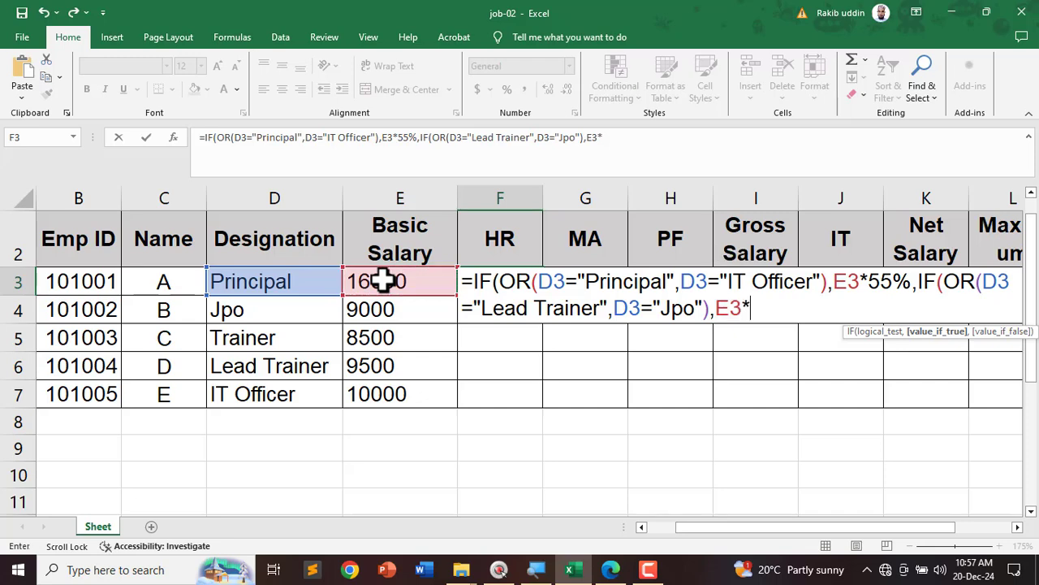
text(50%)
Step: Underline Lead Trainer, JPO and the 50% rule in the PDF, then return to Excel
click(611, 569)
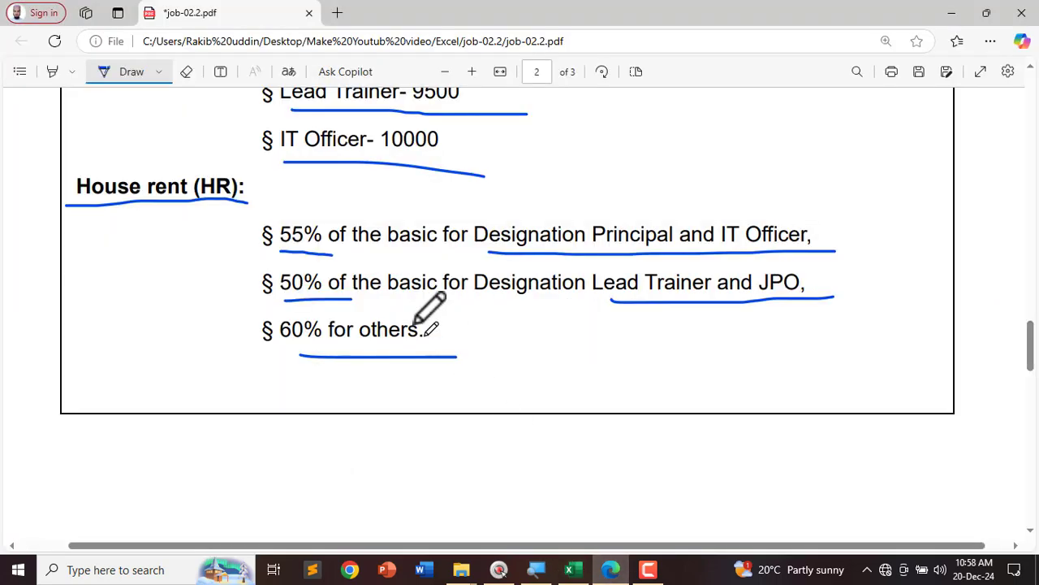
drag(606, 297, 820, 288)
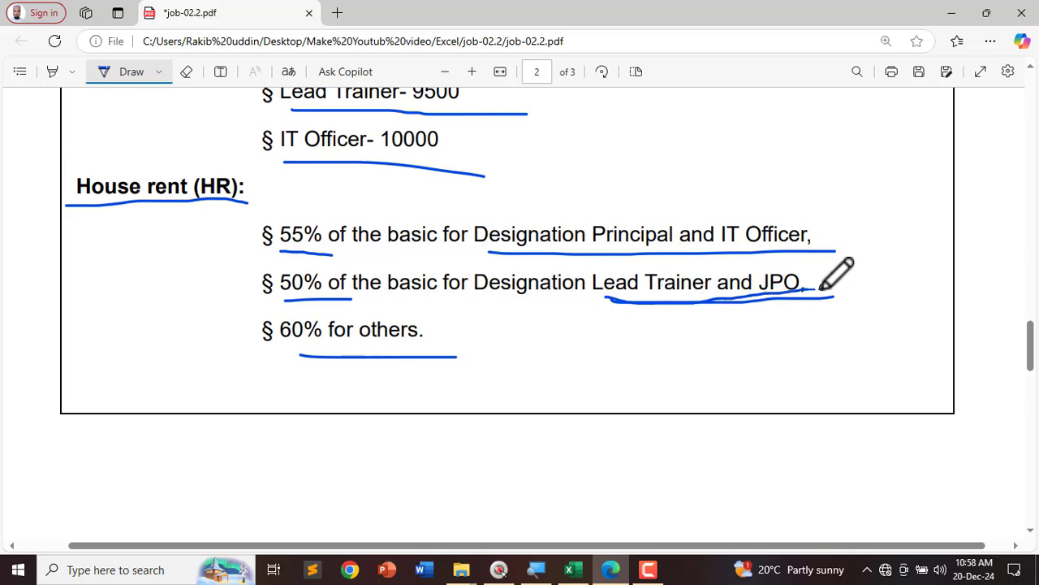
drag(262, 300, 368, 302)
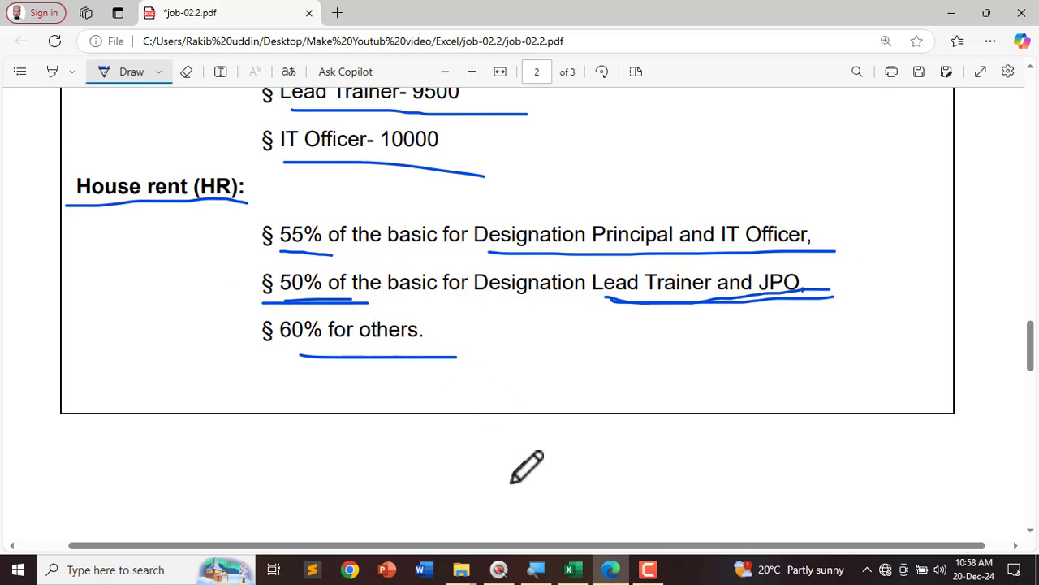
click(572, 569)
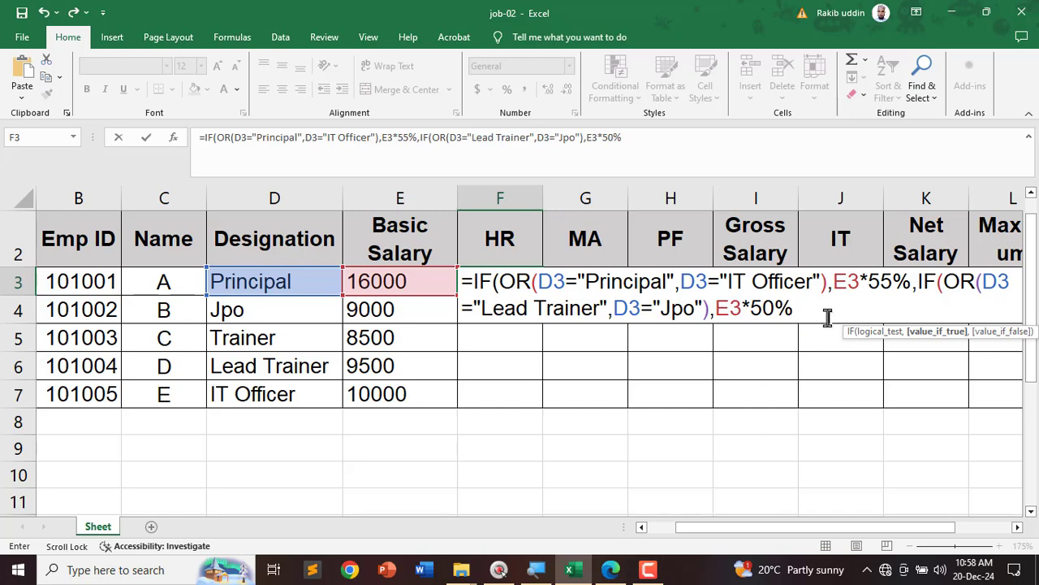
Step: Close F3's formula with E3*60% for other designations, giving an HR of 8800
text(,)
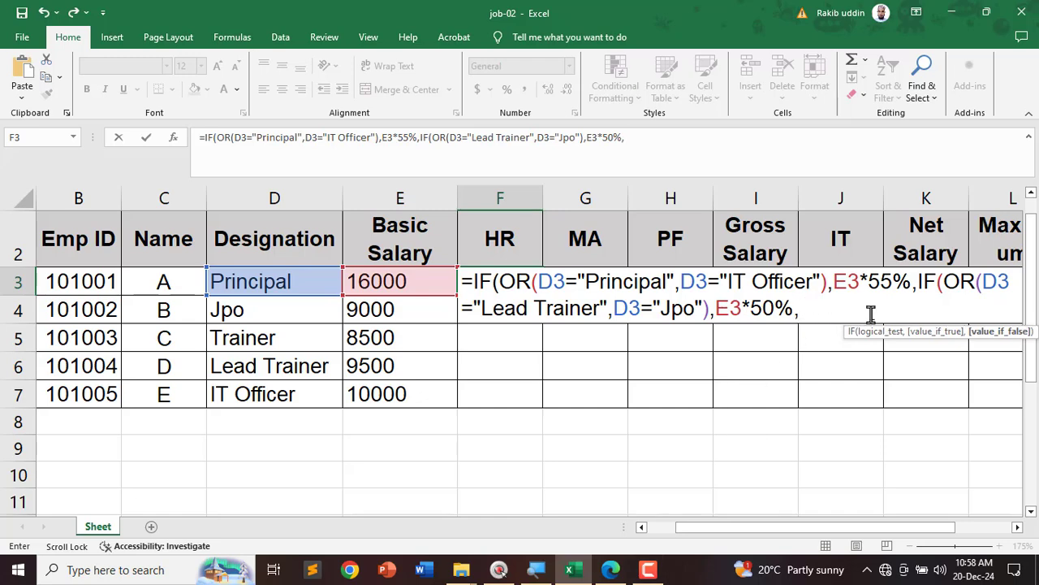
click(411, 281)
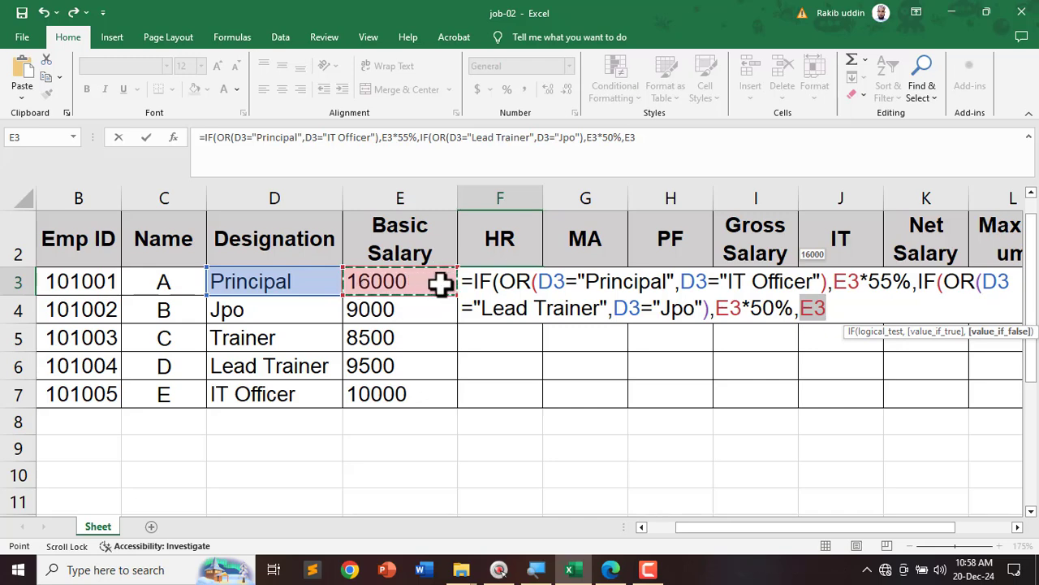
text(*)
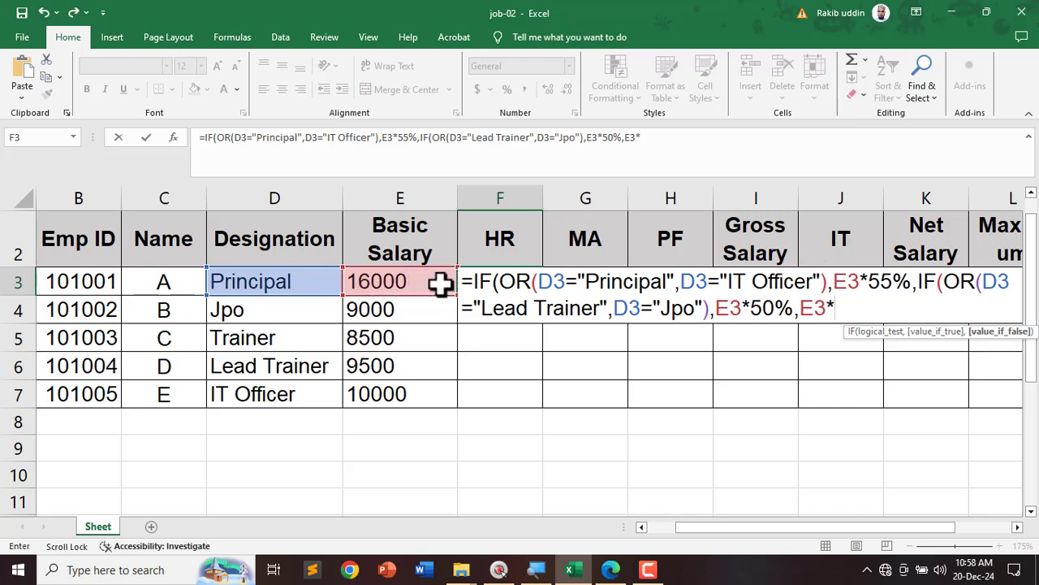
text(60%)
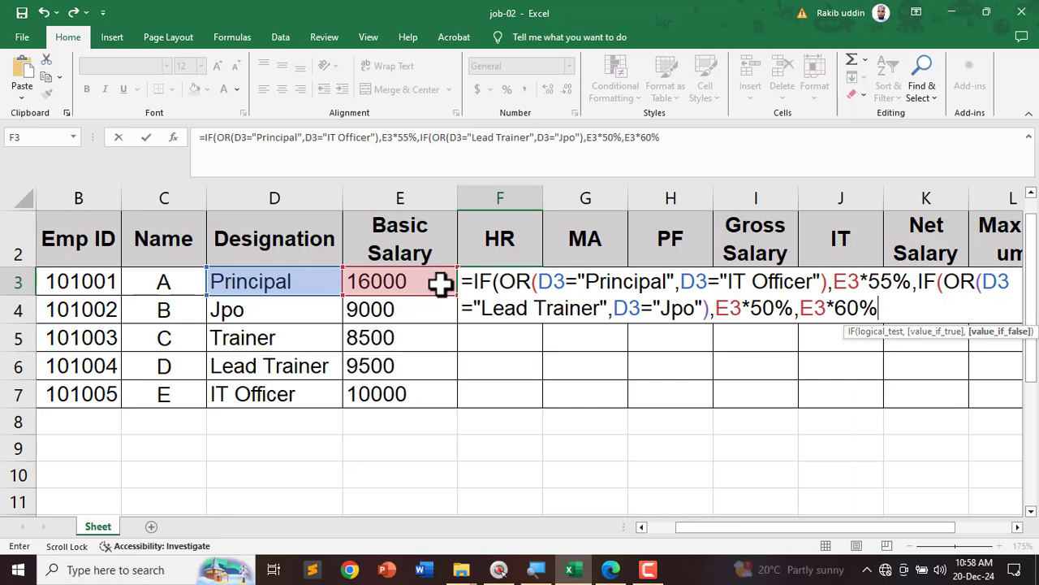
key(Return)
click(478, 283)
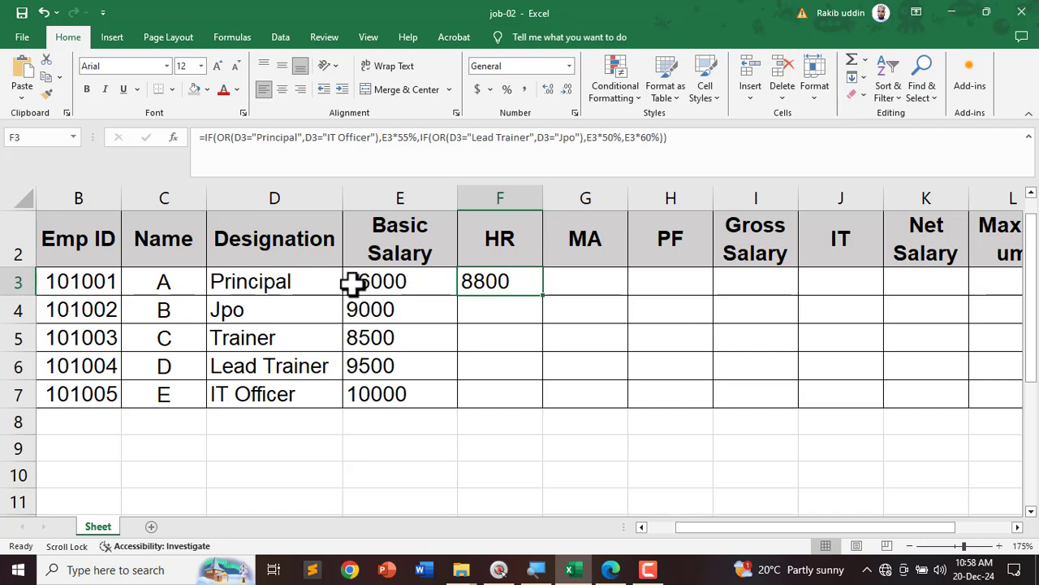
Step: Open Calculator and compute 16000 × 55%, getting 8,800
click(431, 474)
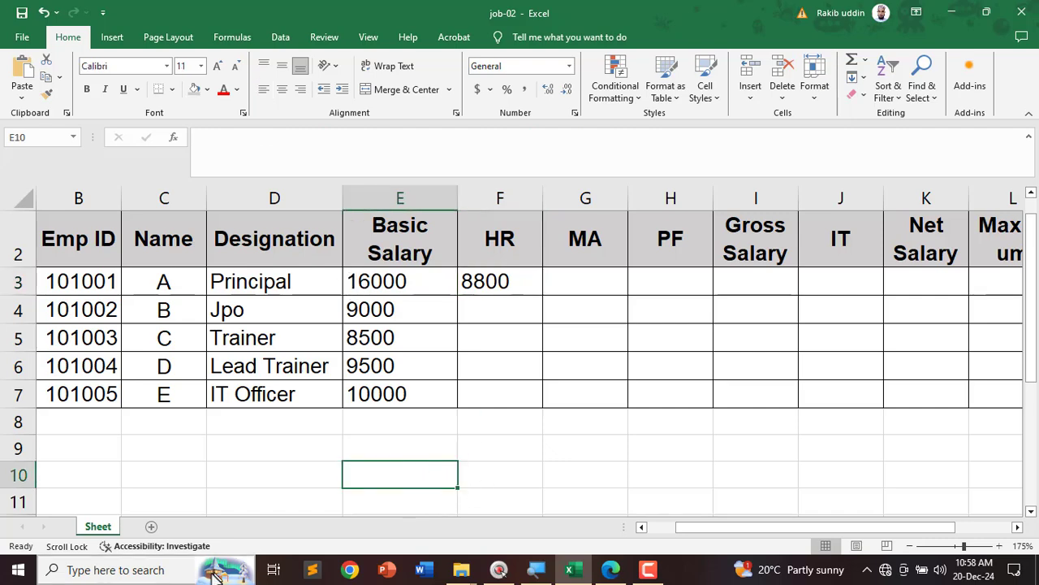
click(144, 569)
text(ca)
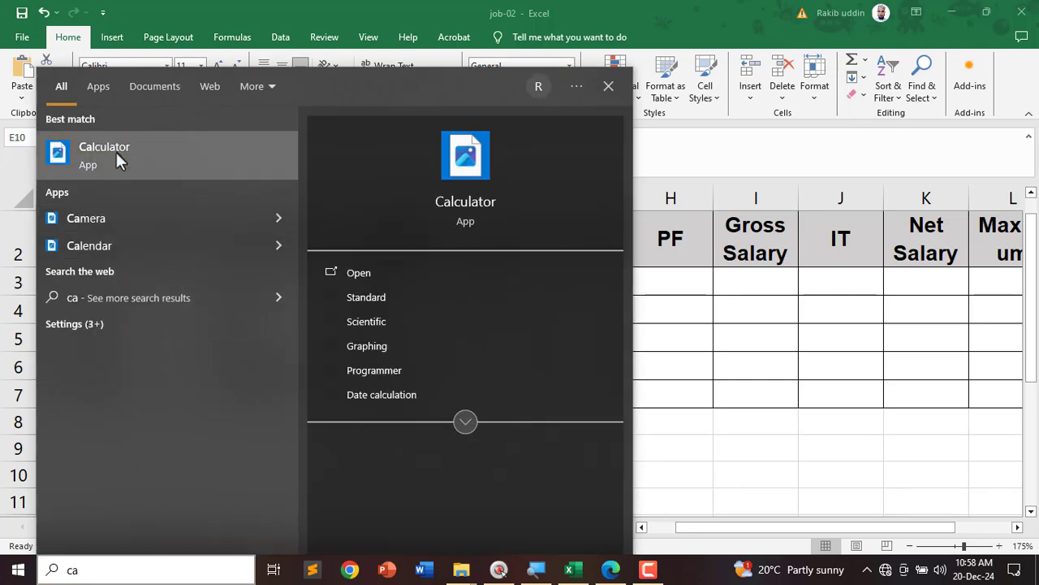
click(116, 154)
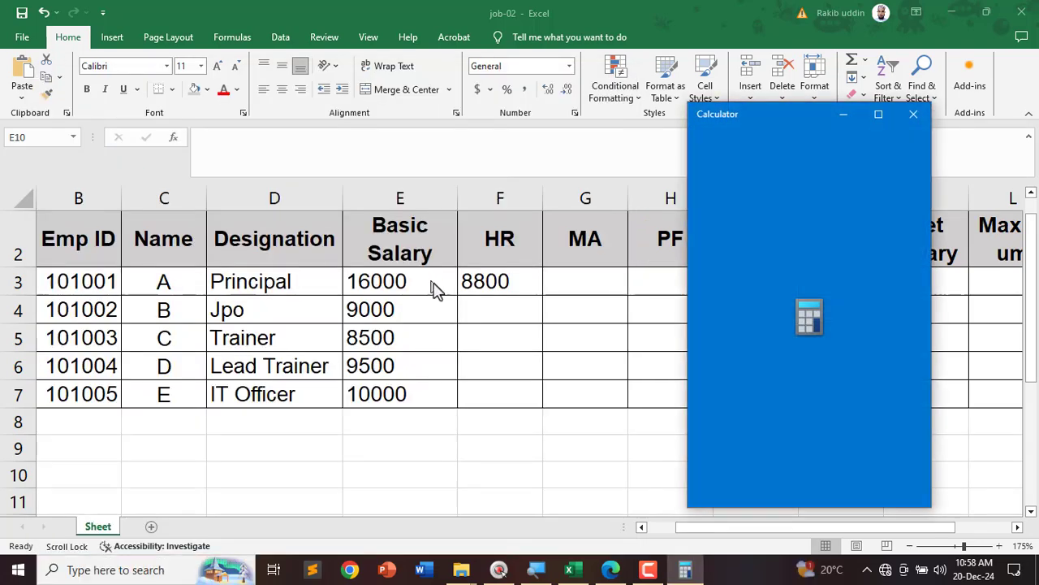
drag(771, 126, 797, 125)
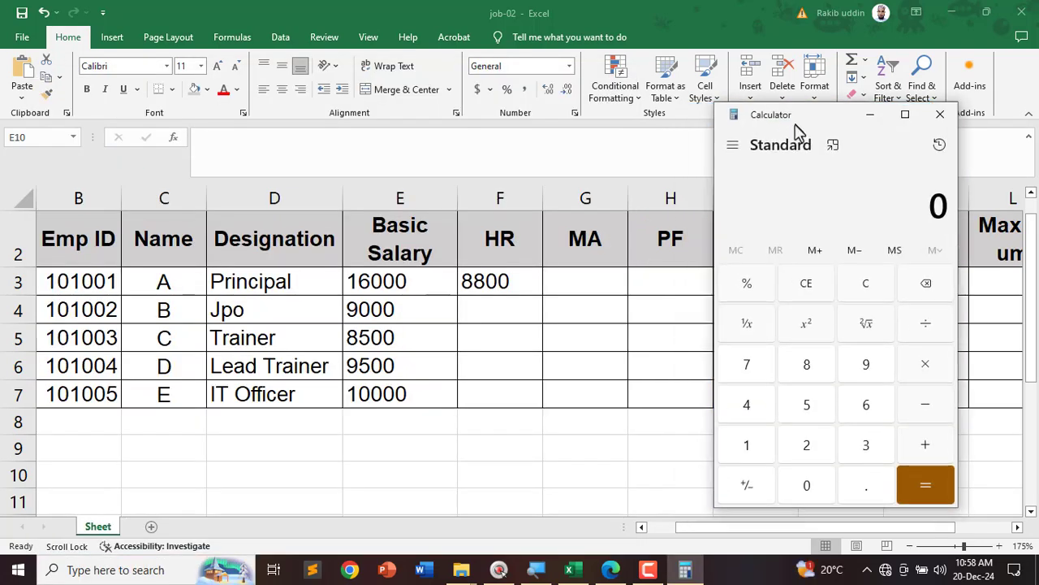
text(166)
key(BackSpace)
text(00)
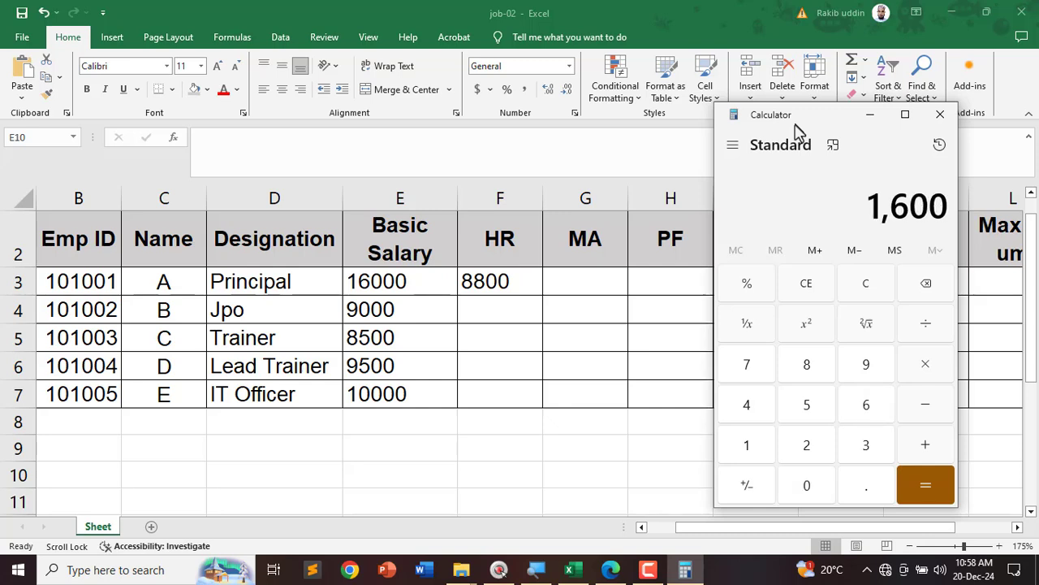
text(0 × )
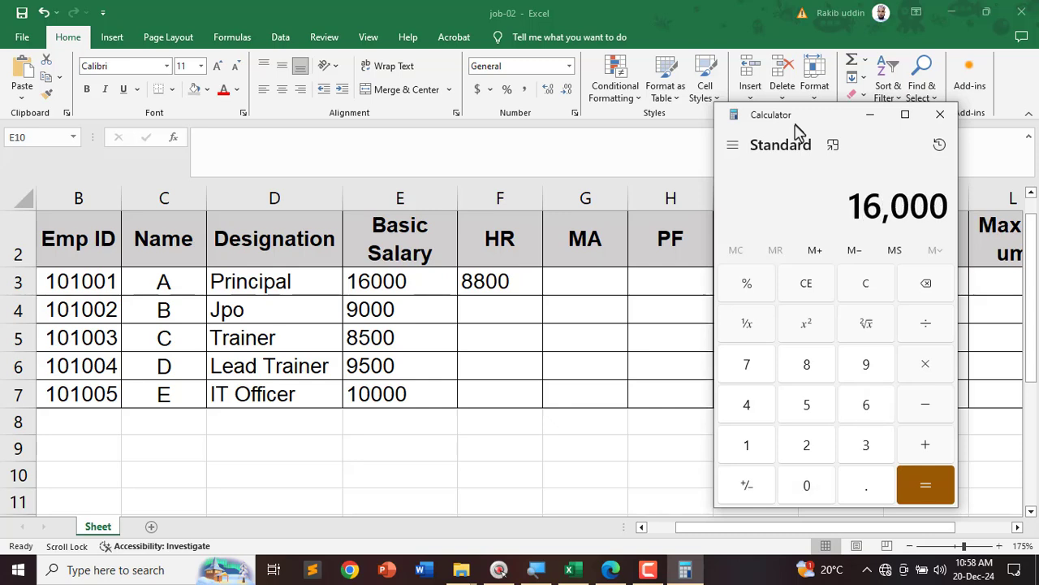
text(55)
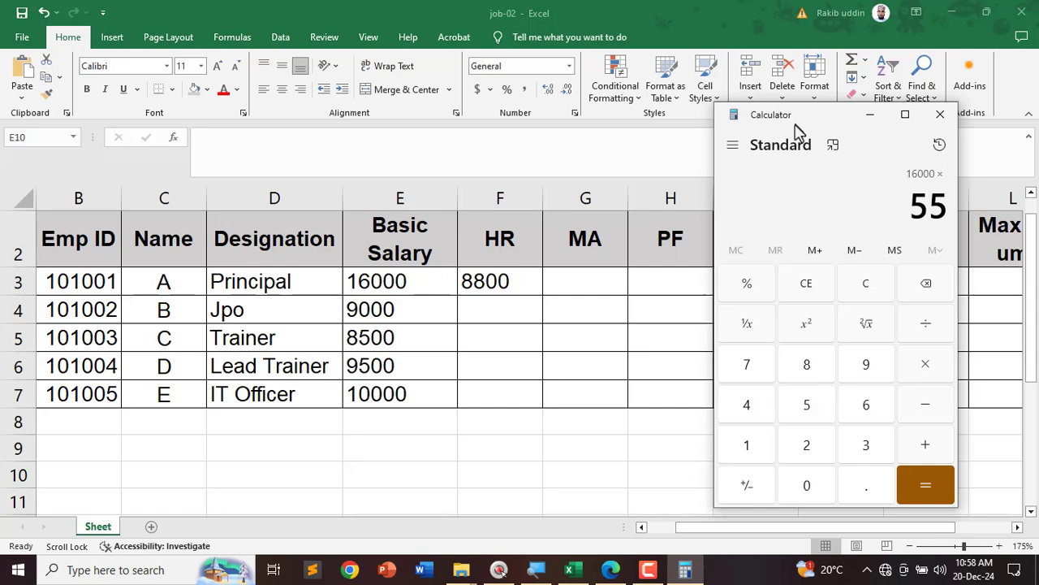
click(763, 285)
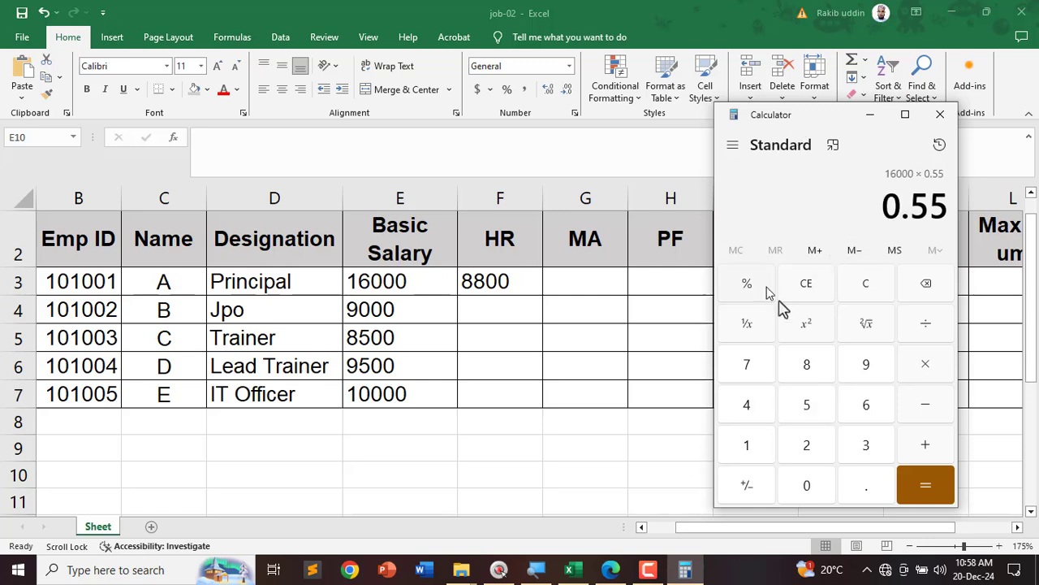
click(925, 479)
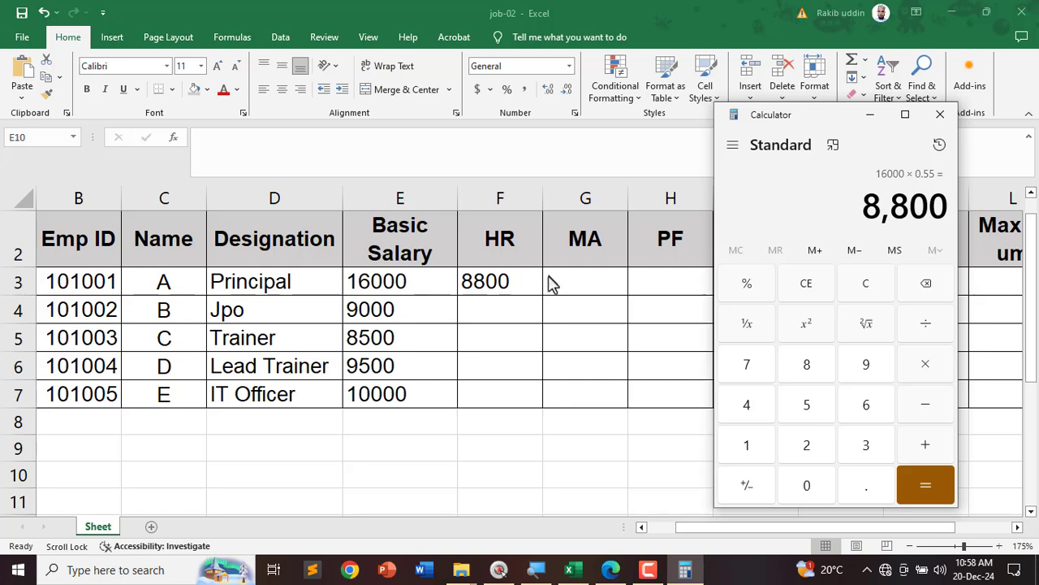
Step: Circle F3's 8800 and Calculator's 8,800 on screen to show they match
key(ctrl+2)
mouse_move(540, 272)
mouse_down()
mouse_move(471, 306)
mouse_move(540, 271)
mouse_up()
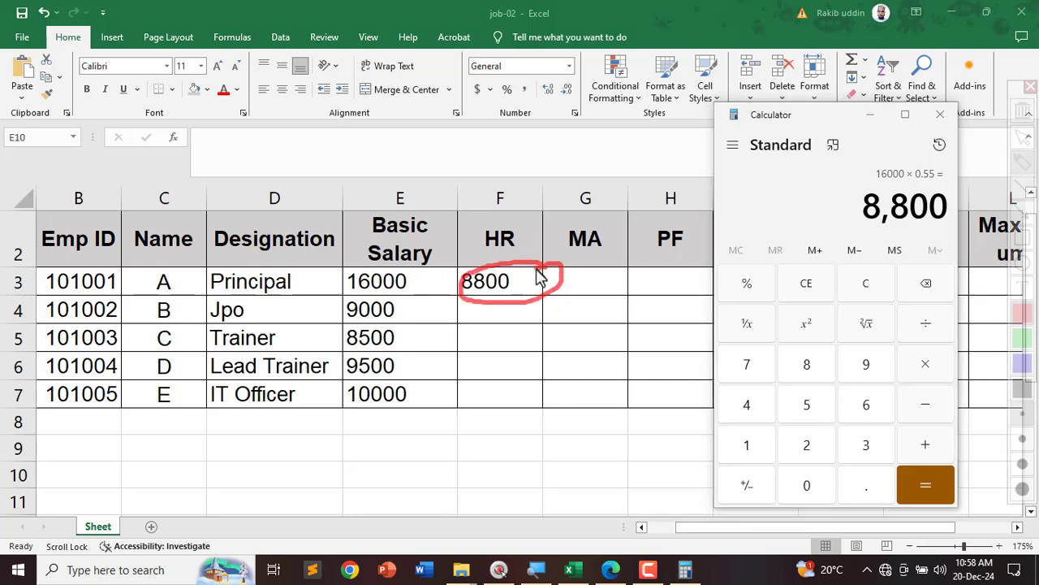
mouse_move(938, 209)
mouse_down()
mouse_move(840, 187)
mouse_move(967, 207)
mouse_move(830, 216)
mouse_move(602, 276)
mouse_move(634, 300)
mouse_up()
key(Escape)
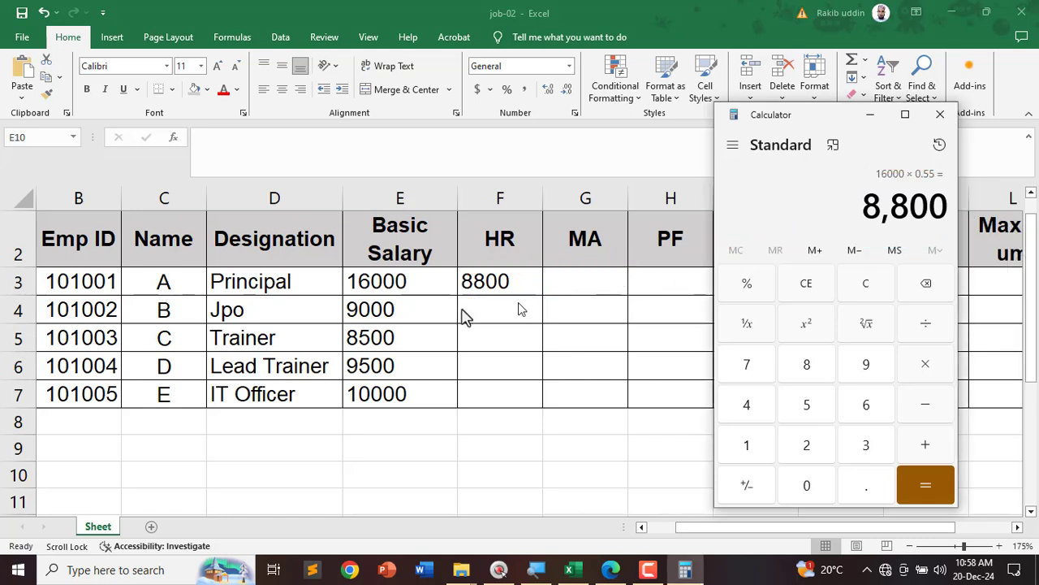
click(325, 281)
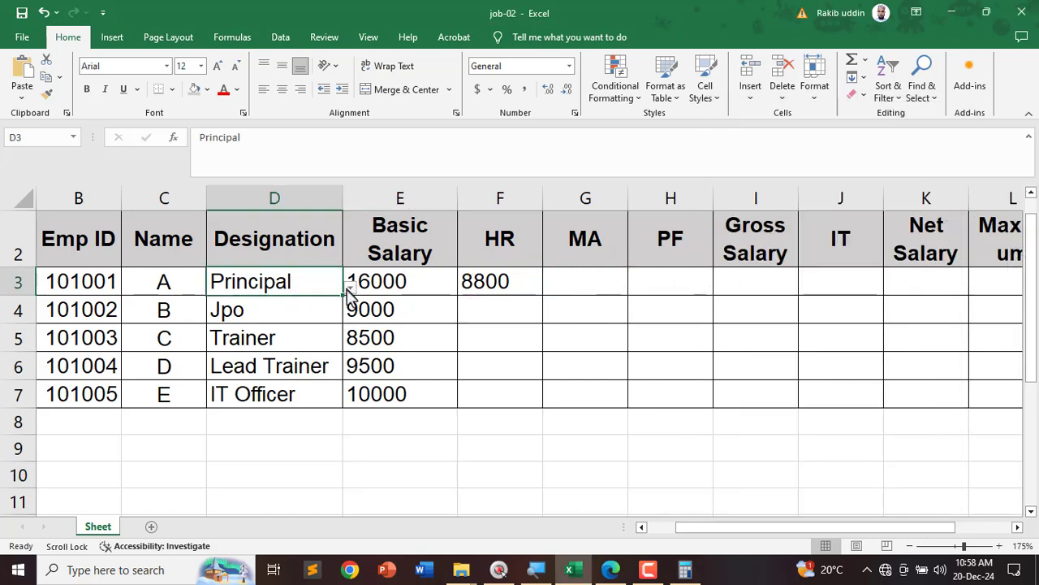
Step: Switch D3 to Jpo so E3 becomes 9000 and F3's HR 4500, rechecking the PDF
click(350, 287)
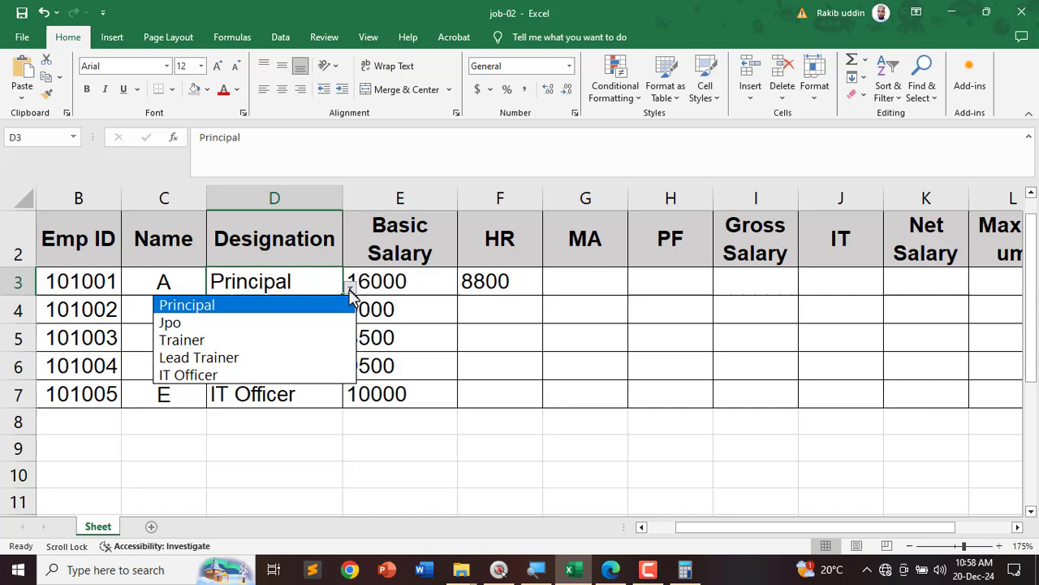
click(218, 325)
click(398, 281)
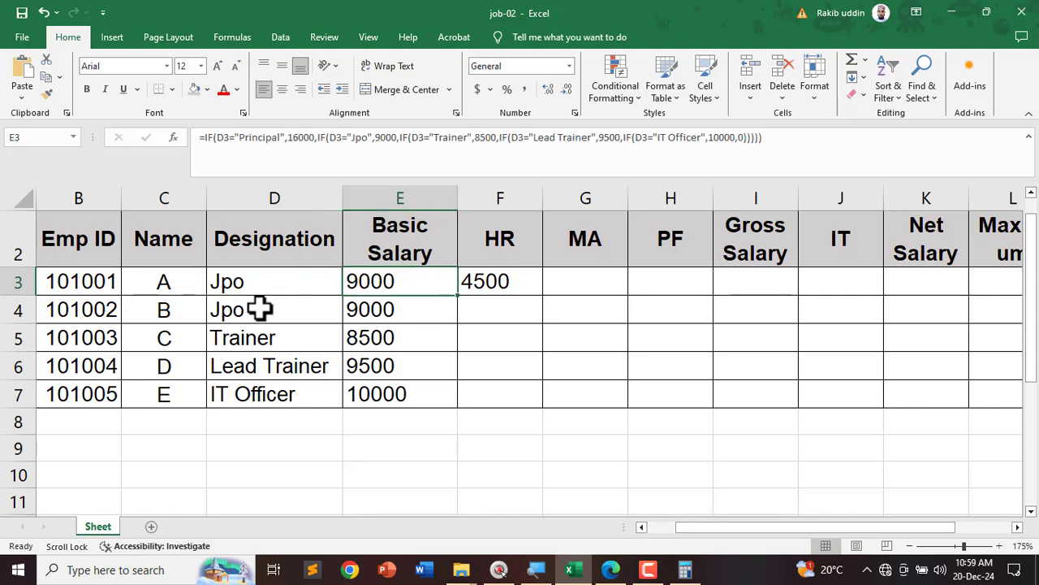
click(611, 570)
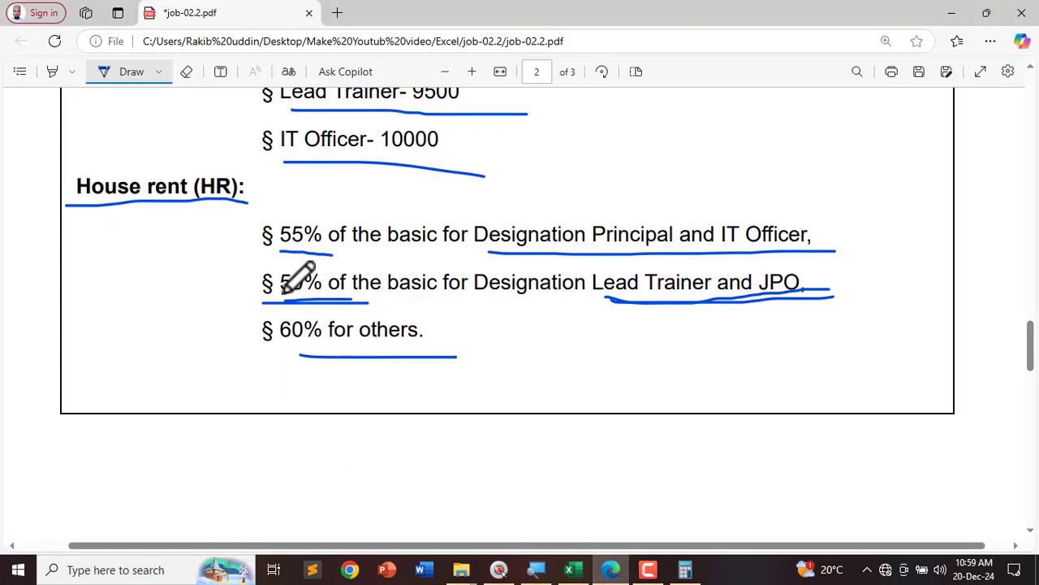
click(569, 569)
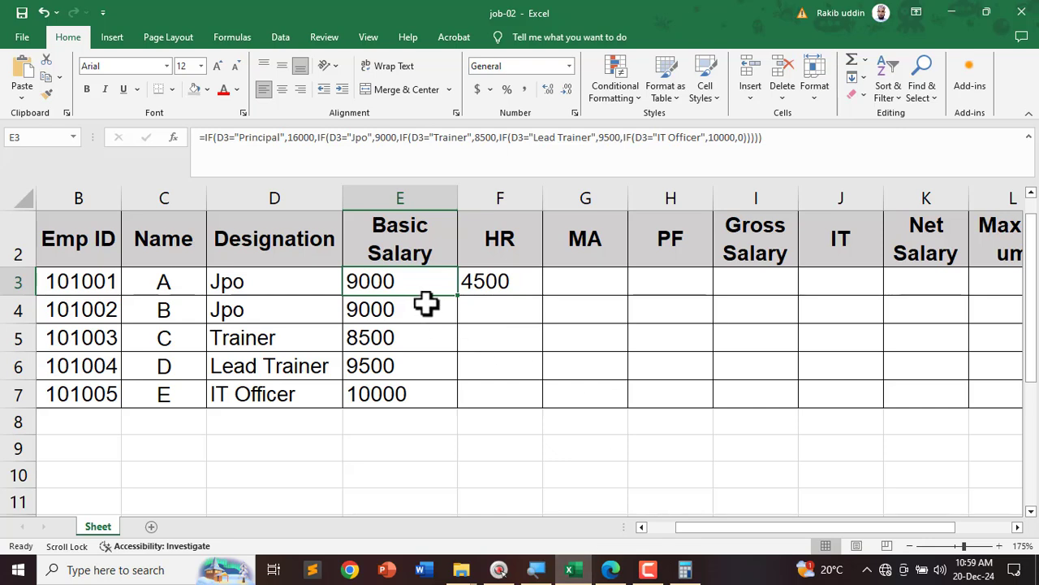
Step: Compute 9000 × 50% in Calculator, getting 4,500
click(685, 569)
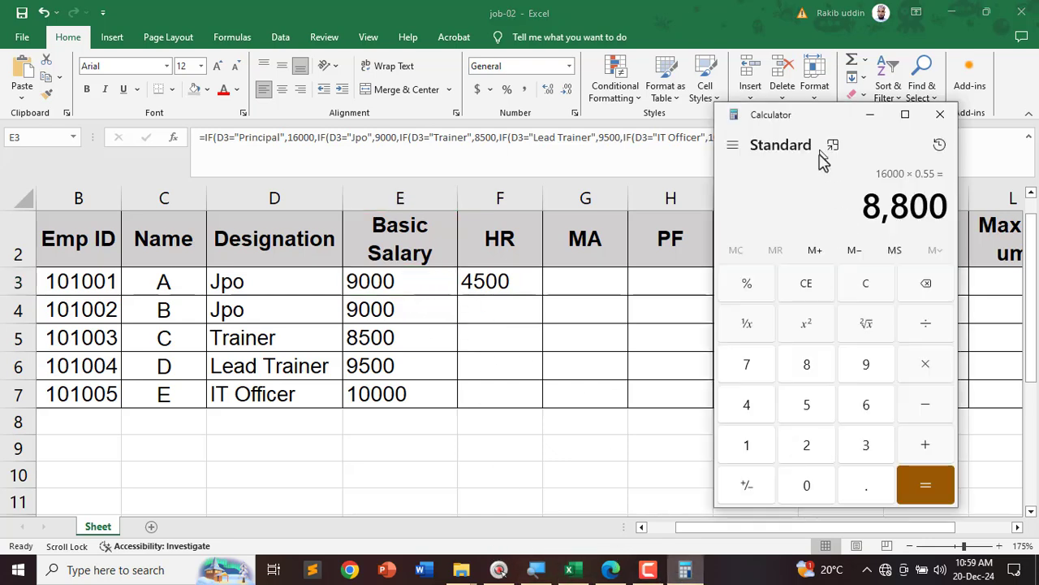
click(865, 284)
text(9)
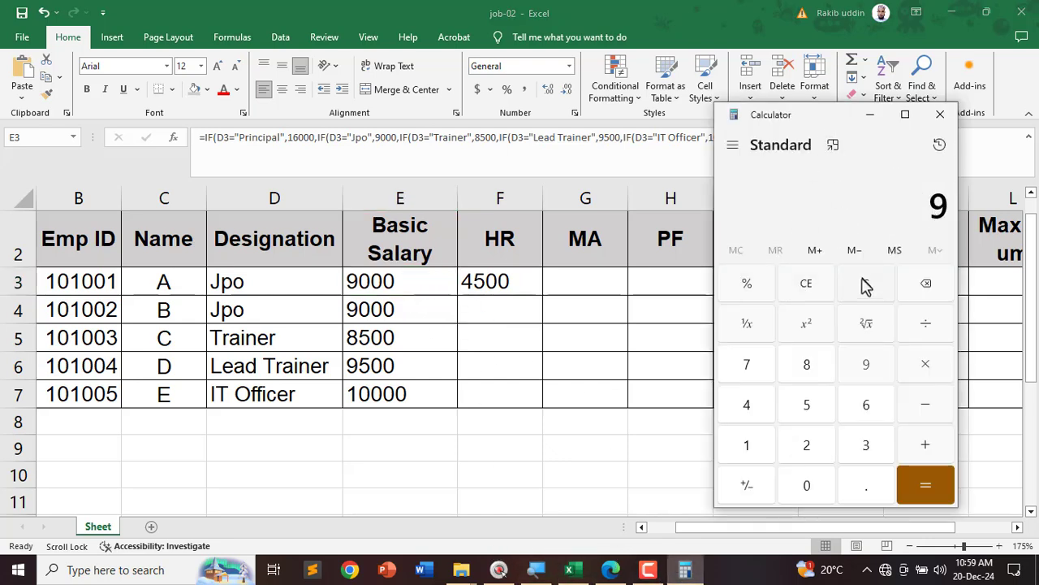
text(,000)
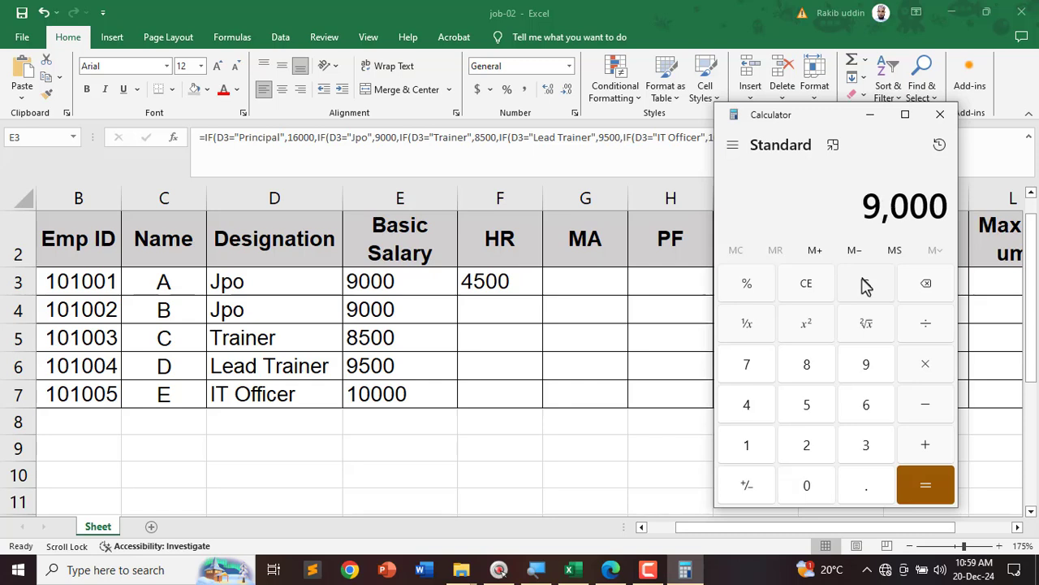
click(926, 367)
text(50)
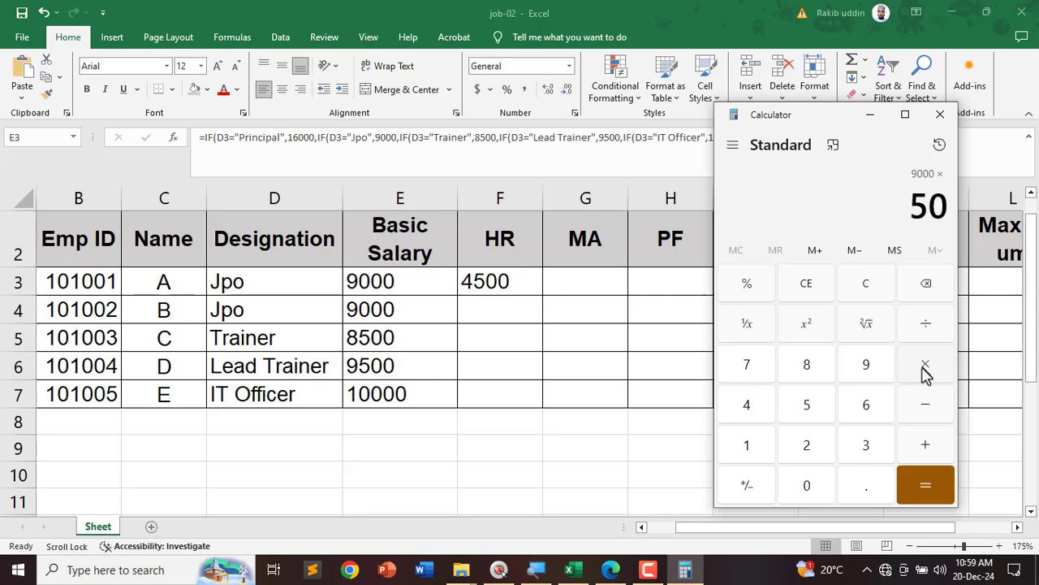
click(766, 296)
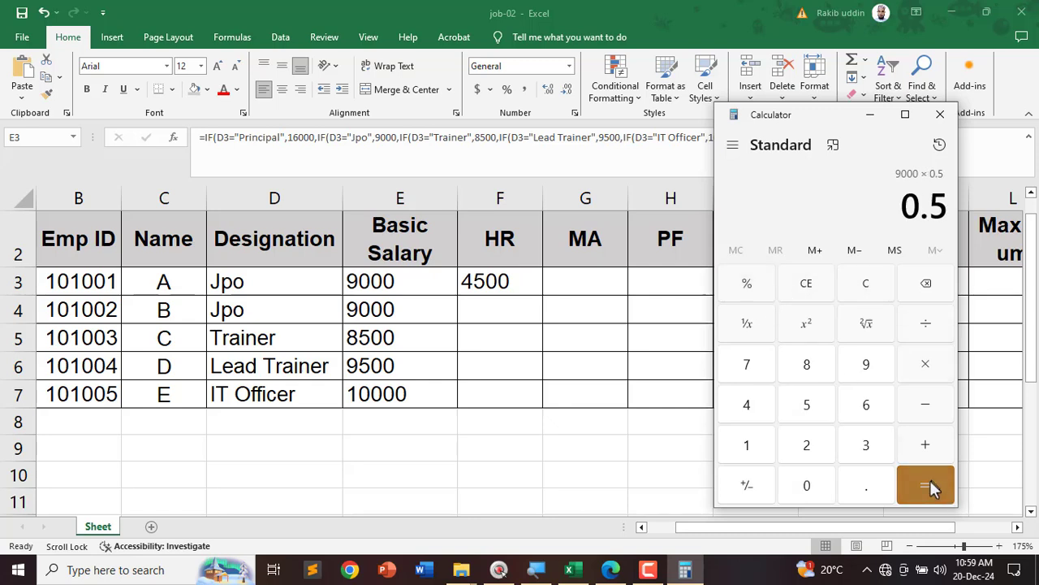
click(929, 483)
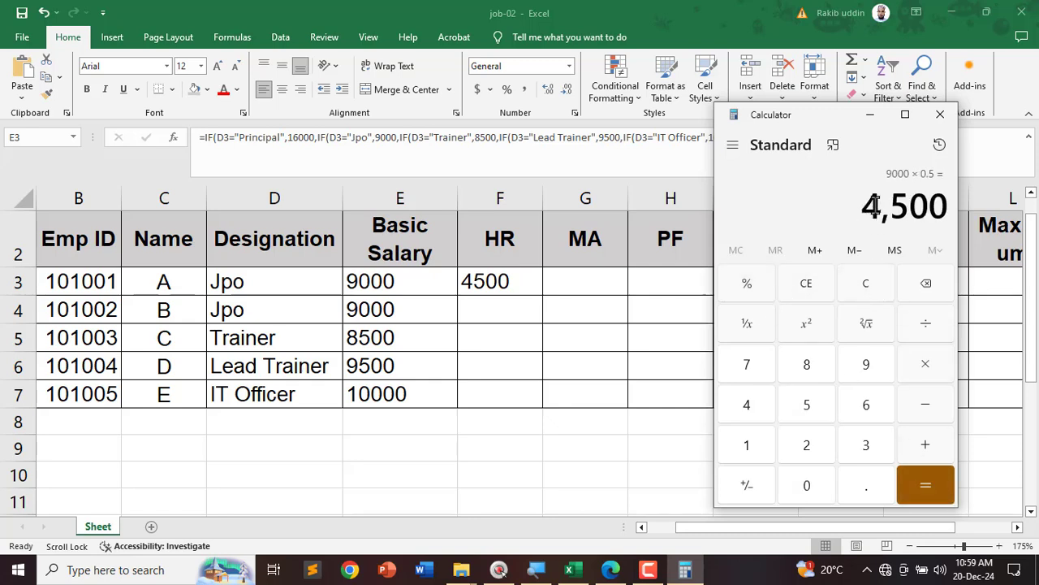
Step: Circle the 4,500 result and F3's 4500 with a connecting arrow, then close Calculator
mouse_move(961, 199)
mouse_down()
mouse_move(873, 182)
mouse_move(979, 232)
mouse_move(950, 177)
mouse_up()
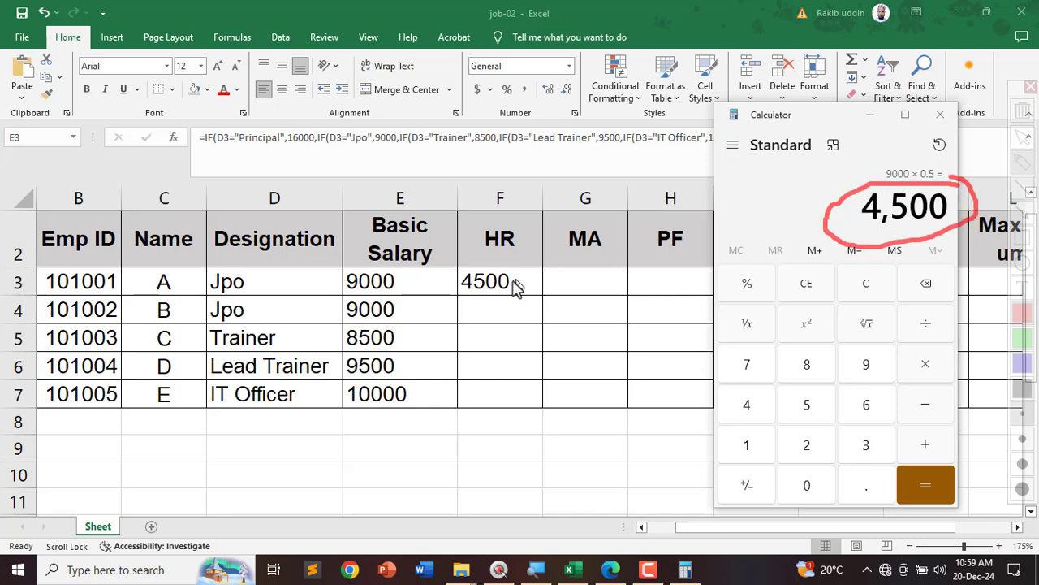
mouse_move(520, 254)
mouse_down()
mouse_move(496, 258)
mouse_move(506, 311)
mouse_move(523, 280)
mouse_up()
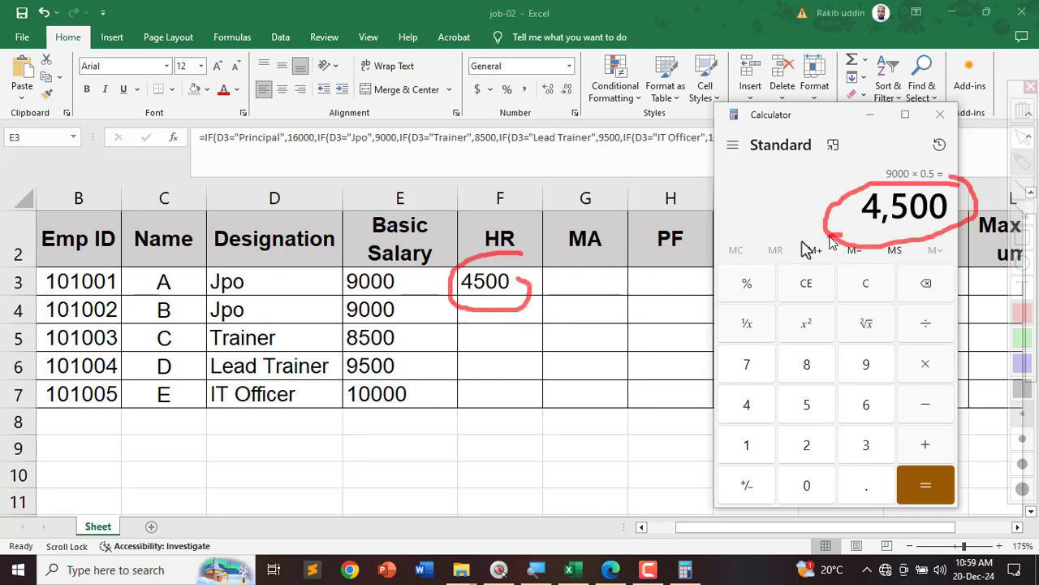
drag(830, 236, 548, 286)
drag(586, 250, 546, 286)
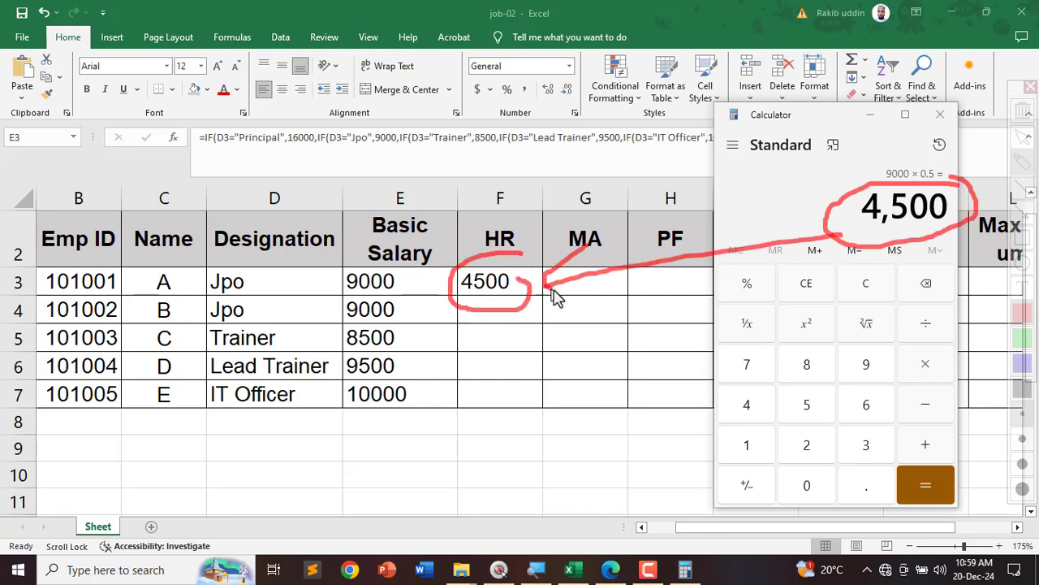
click(940, 115)
Step: Fill the HR formula down to F7 and set D3 back to Principal
click(498, 288)
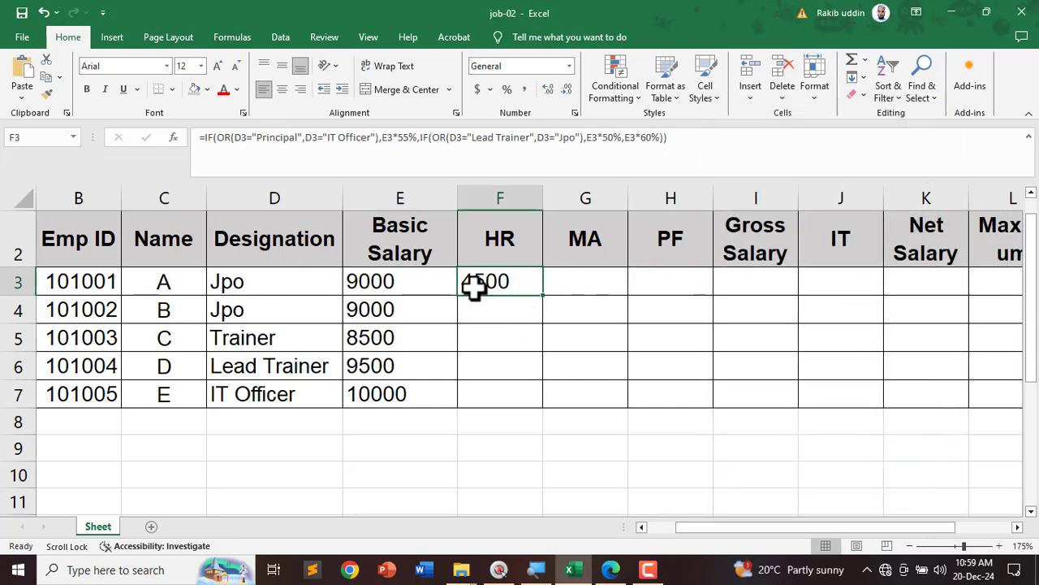
drag(543, 295, 536, 418)
click(268, 281)
click(349, 286)
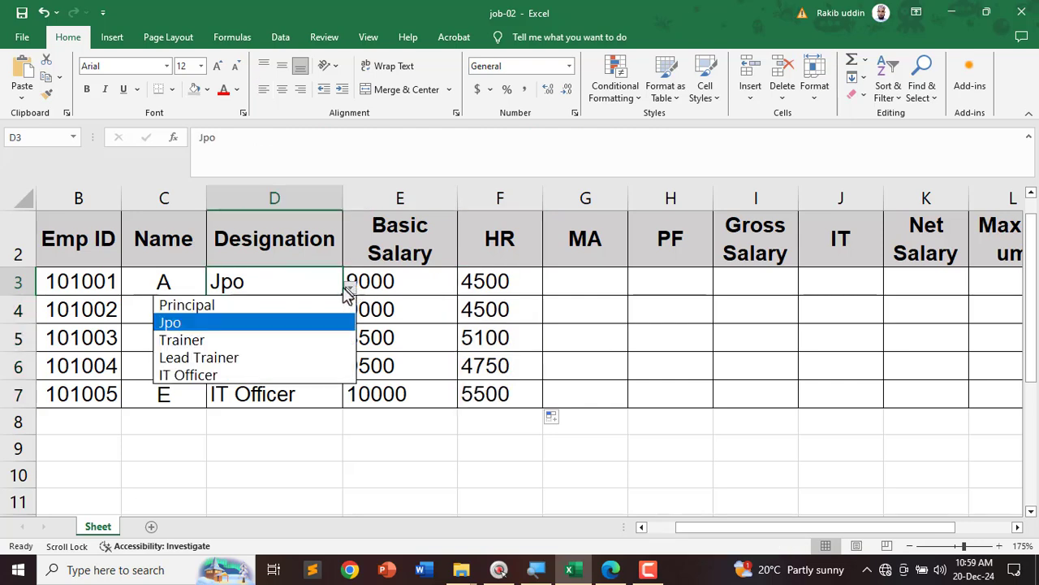
click(236, 304)
Step: Underline the 1500 medical allowance rule, then enter MA 1500 in G3:G7
click(577, 284)
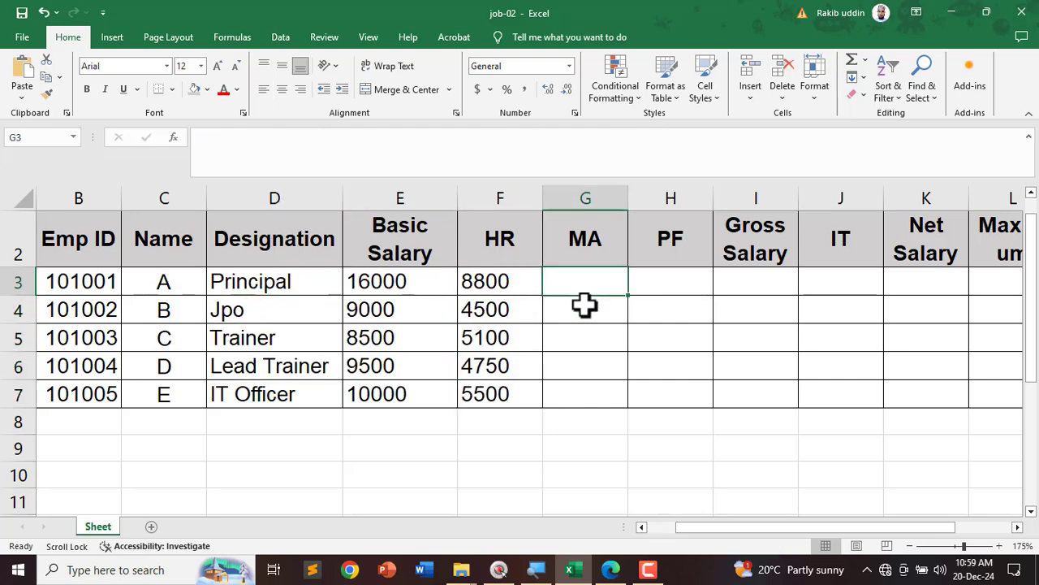
key(alt+Tab)
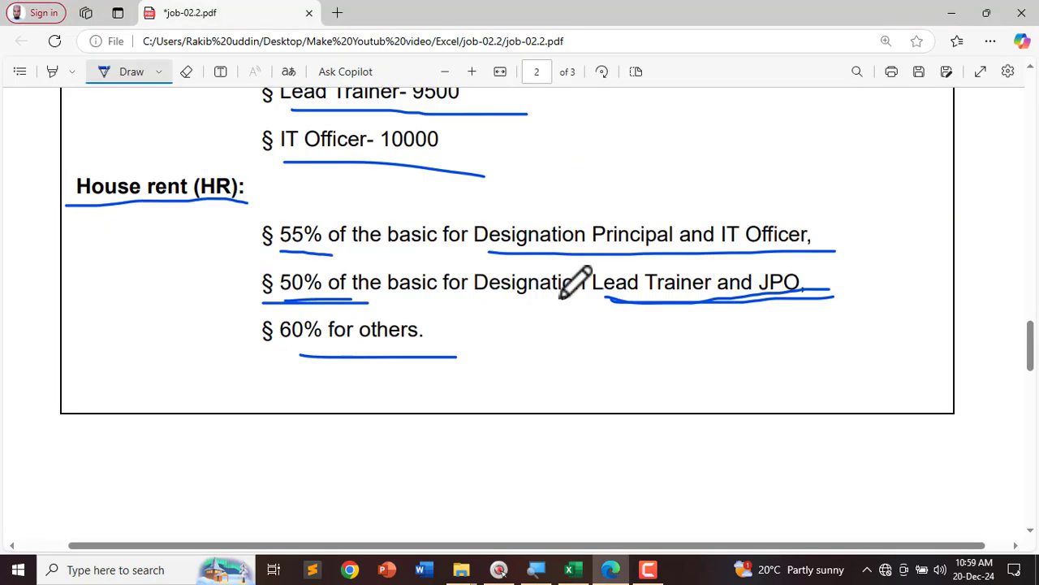
scroll(500, 345, down, 5)
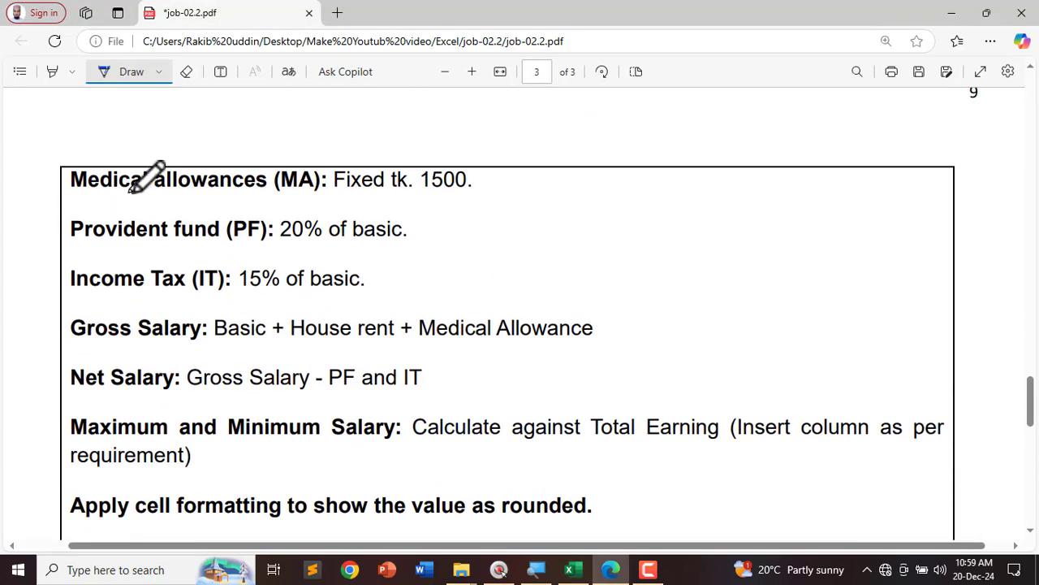
drag(348, 190, 514, 192)
key(alt+Tab)
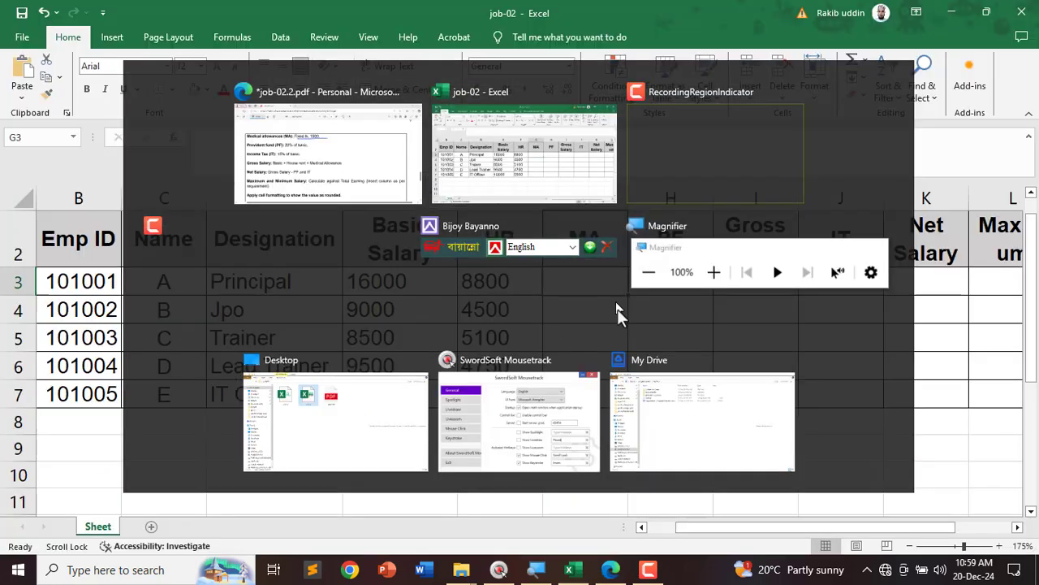
text(15)
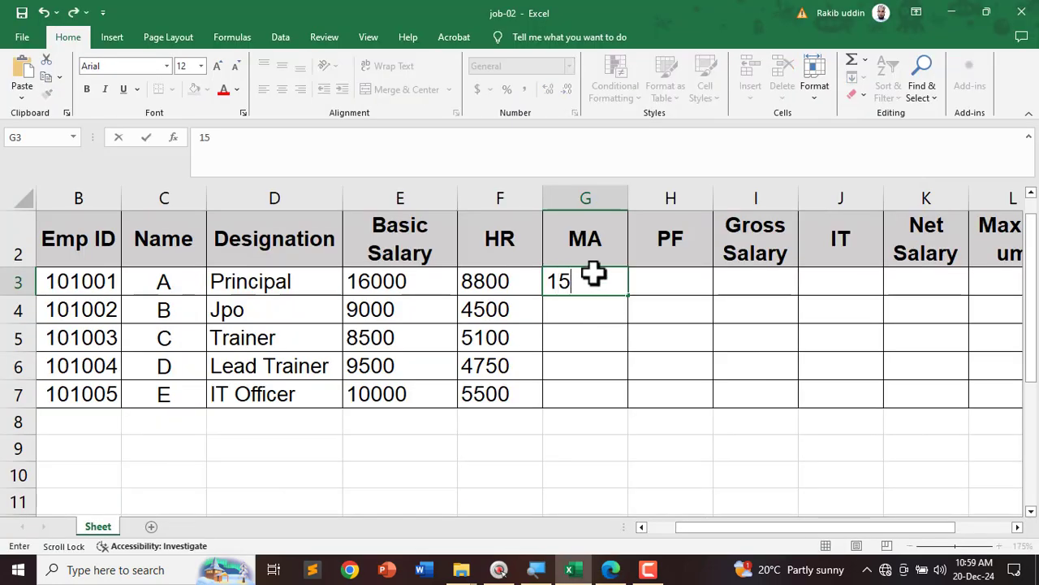
text(00)
key(Return)
click(622, 280)
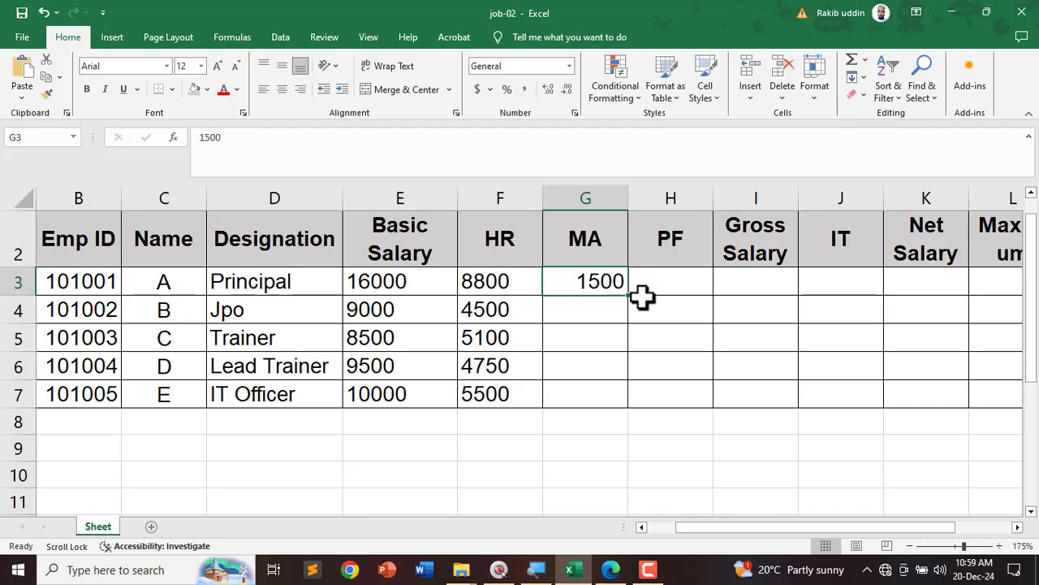
drag(631, 299, 623, 409)
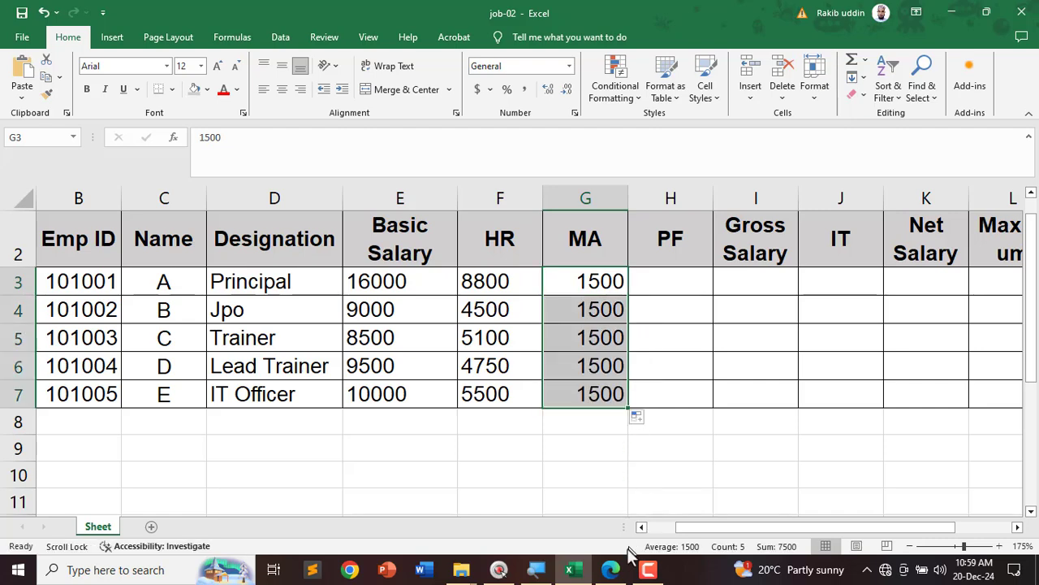
Step: Underline the 20% provident fund rule in the PDF and select H3
click(613, 568)
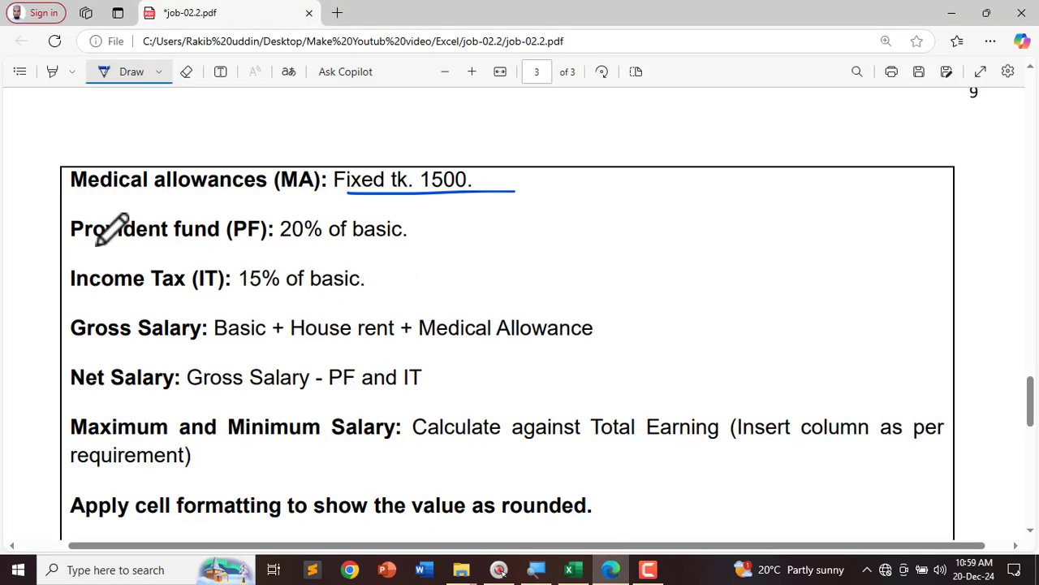
drag(96, 243, 428, 249)
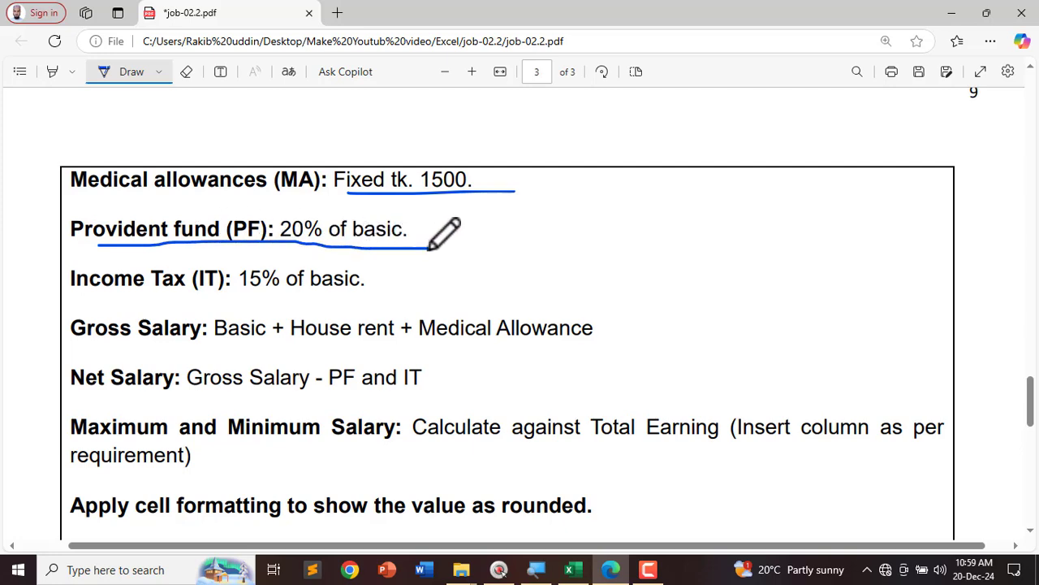
key(alt+Tab)
click(668, 280)
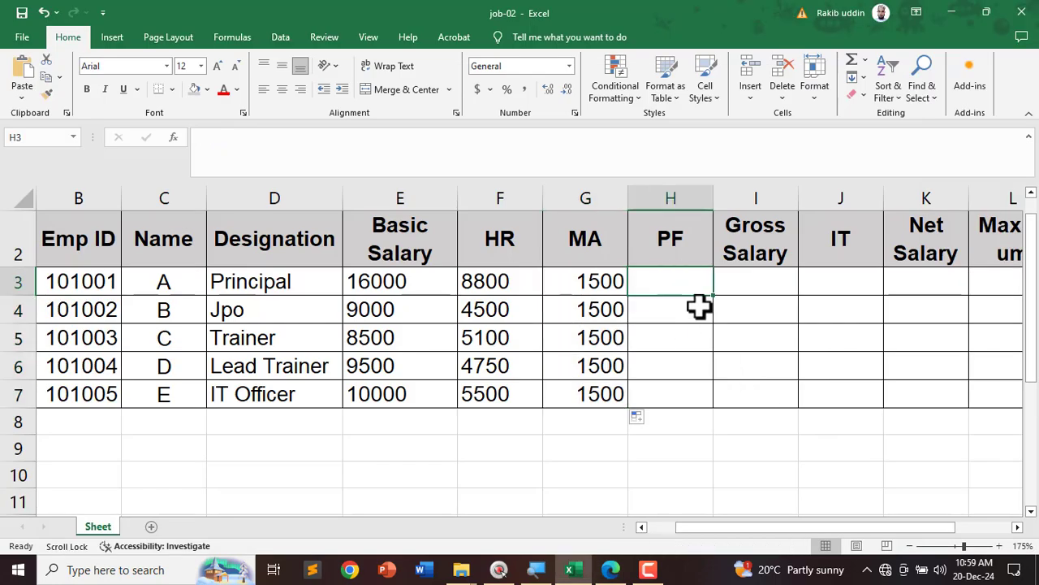
Step: Enter =E3*20% in H3 and fill the PF formula down to H7
text(=)
click(381, 279)
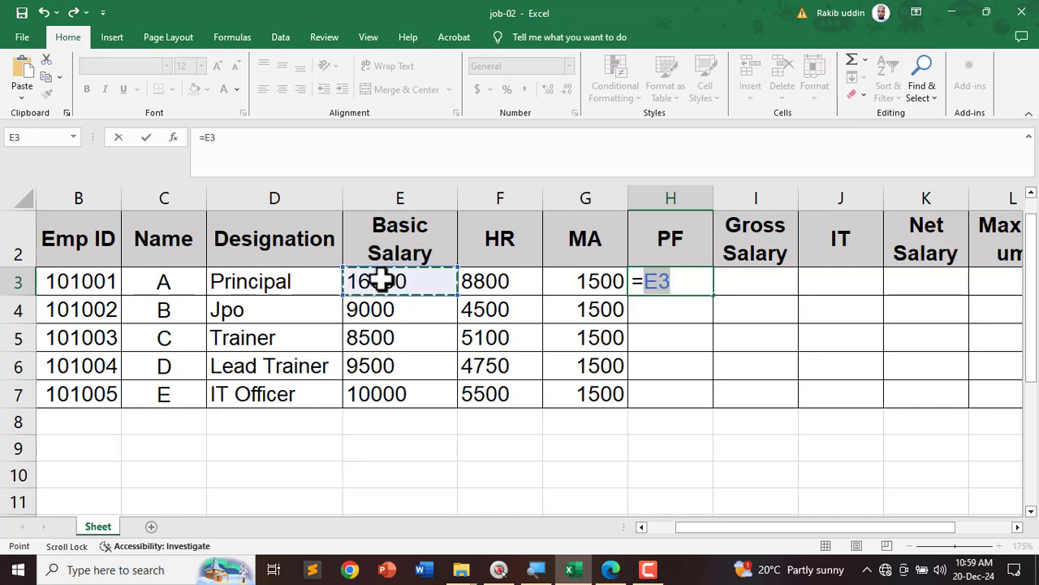
text(*)
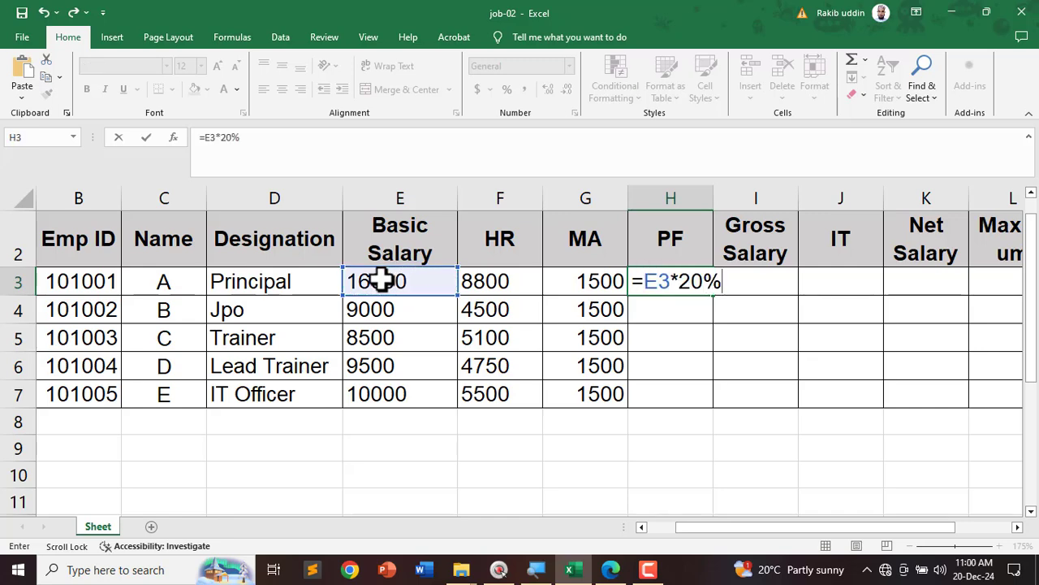
text(20%)
key(Return)
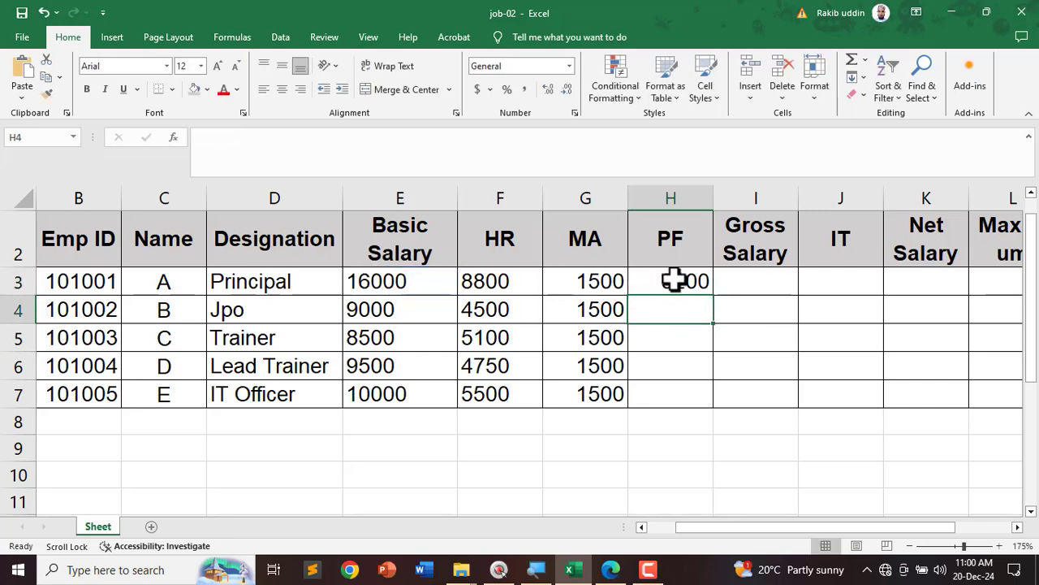
click(674, 280)
drag(713, 294, 715, 414)
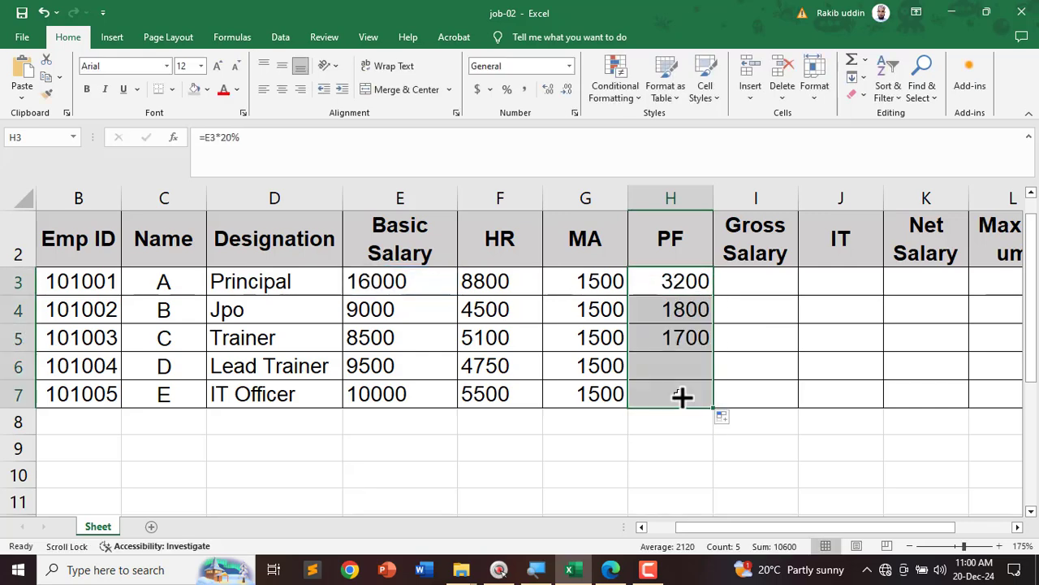
Step: Underline the 15% income tax rule in the instructions PDF
click(611, 569)
drag(79, 293, 374, 294)
key(alt+Tab)
Step: Enter =E3*15% in J3 and fill the IT formula down to J7
click(753, 289)
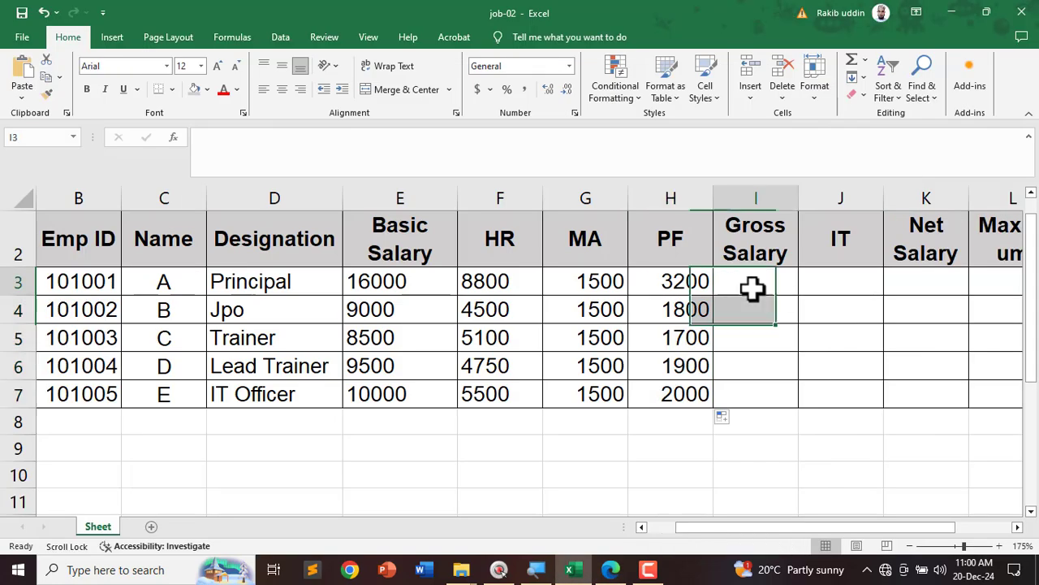
click(836, 290)
text(=)
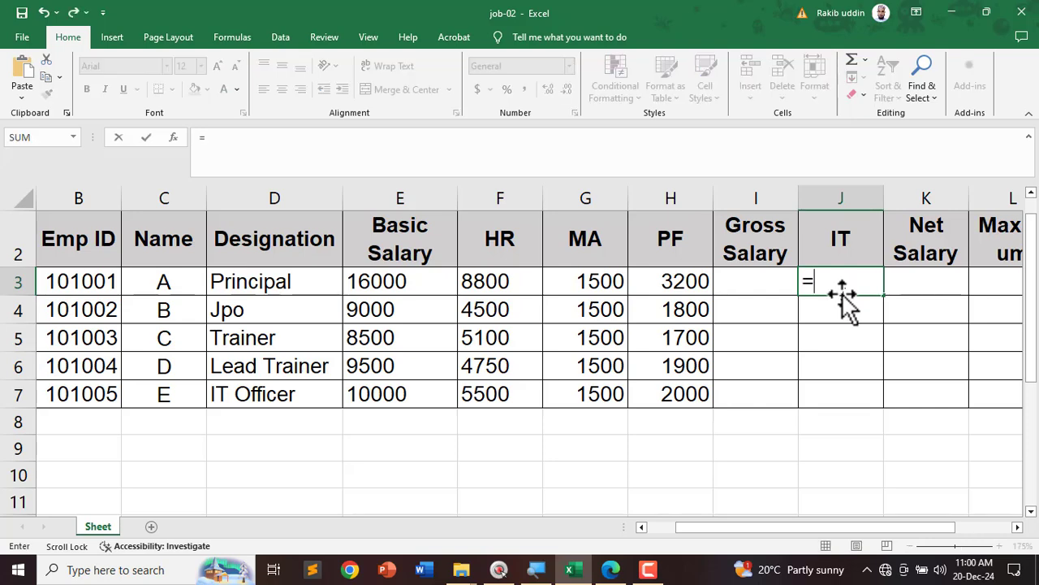
click(368, 279)
text(*)
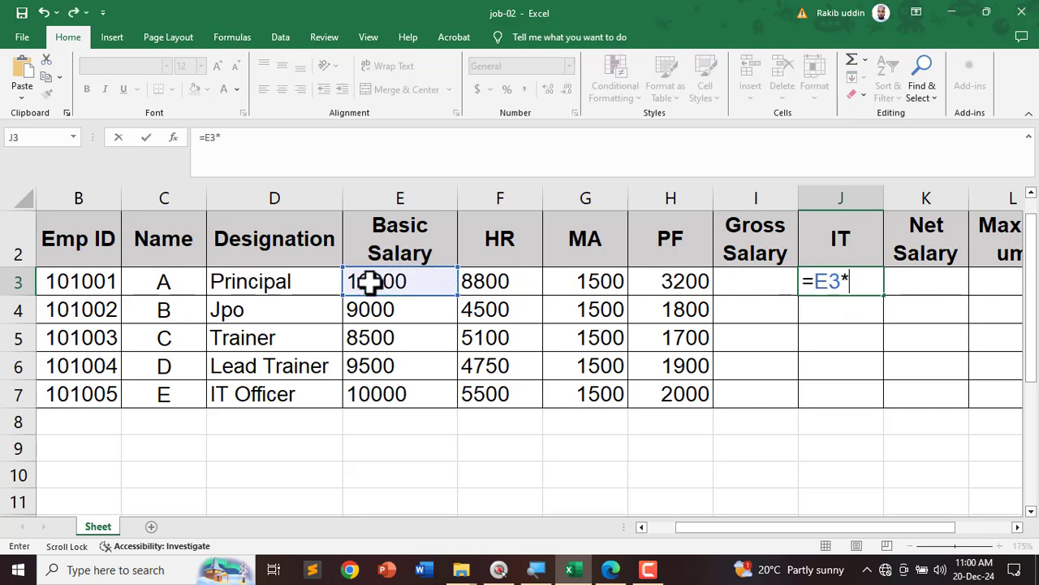
text(15%)
key(Return)
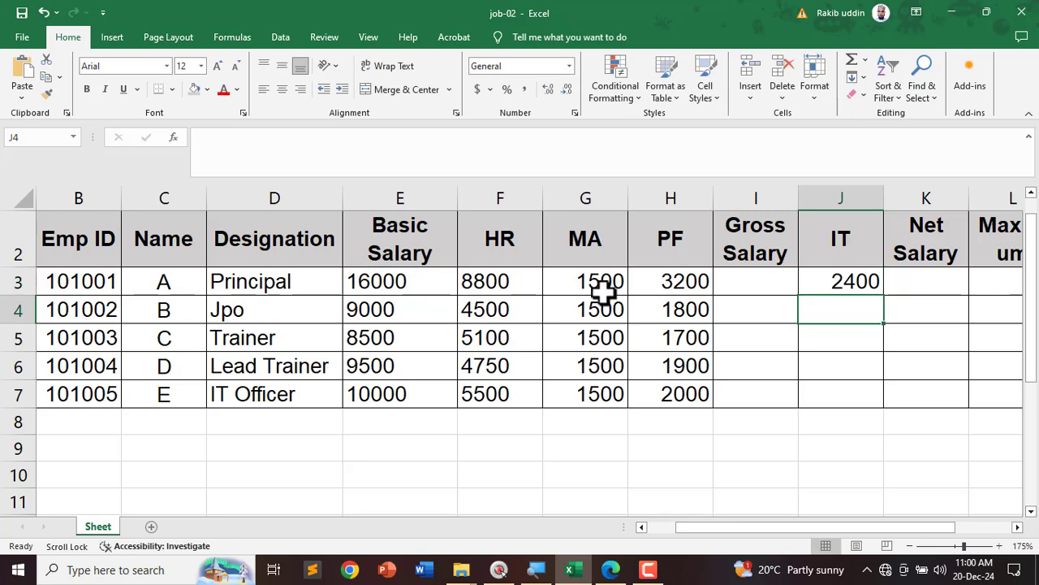
click(842, 284)
drag(882, 299, 869, 402)
drag(845, 528, 739, 529)
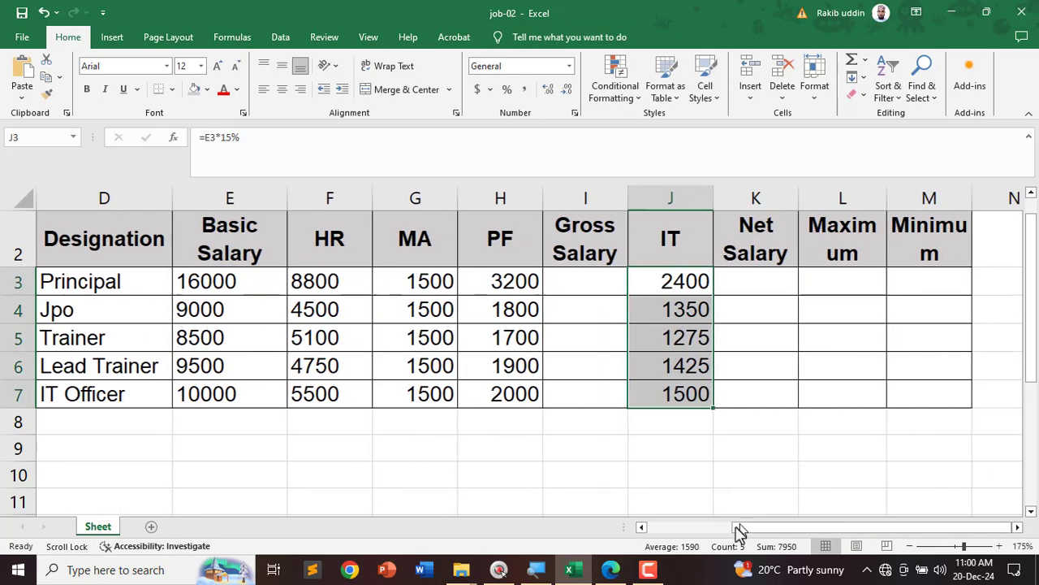
click(611, 569)
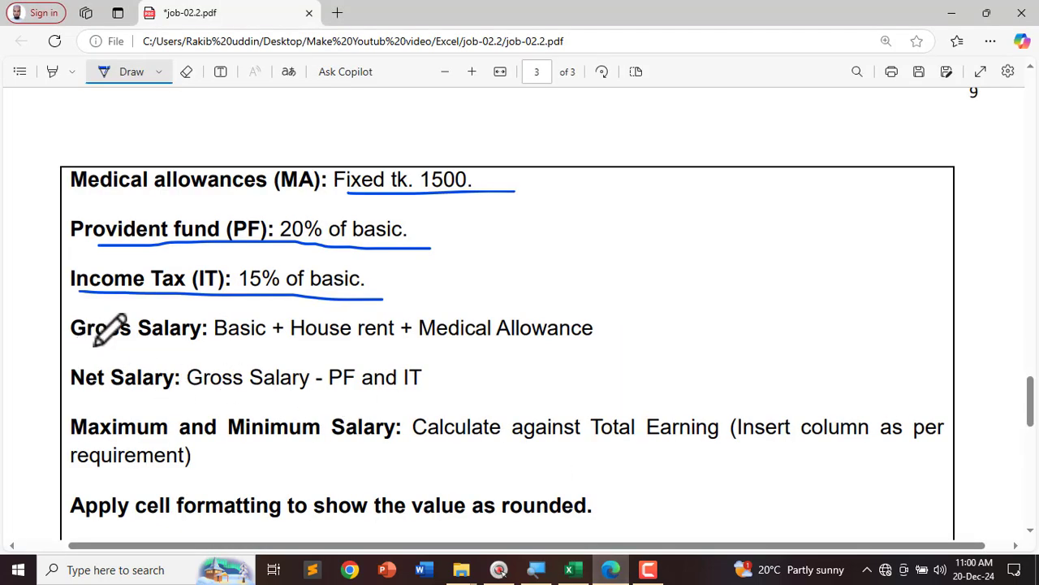
Step: Underline the Gross Salary rule, Basic + House rent + Medical Allowance, then select I3 in Excel
drag(79, 348, 605, 345)
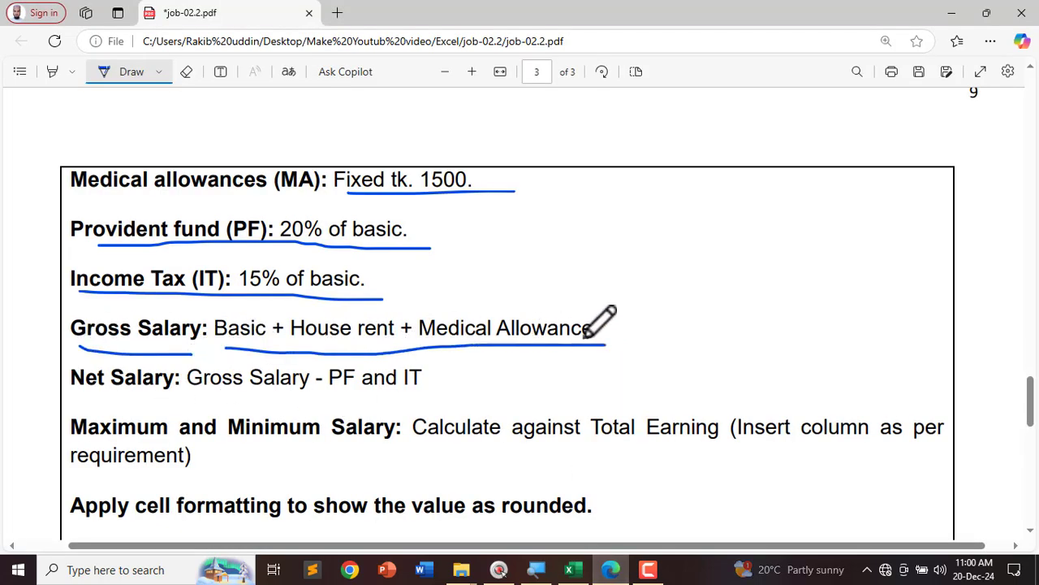
click(569, 569)
click(585, 284)
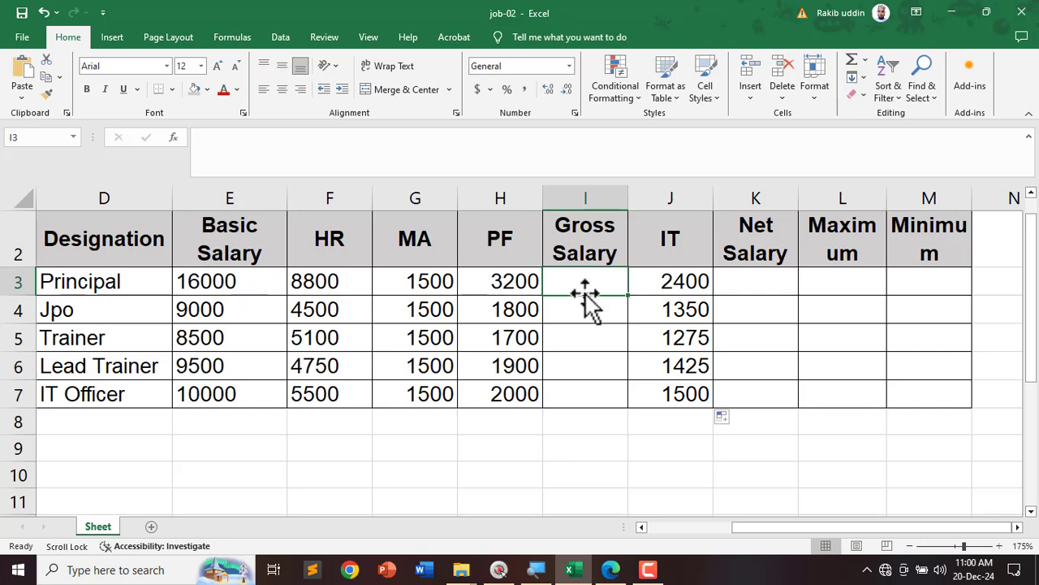
Step: Enter =SUM(E3:G3) in I3 and fill it to I7, giving 26300, 15000, 15100, 15750, 17000
text(=sum)
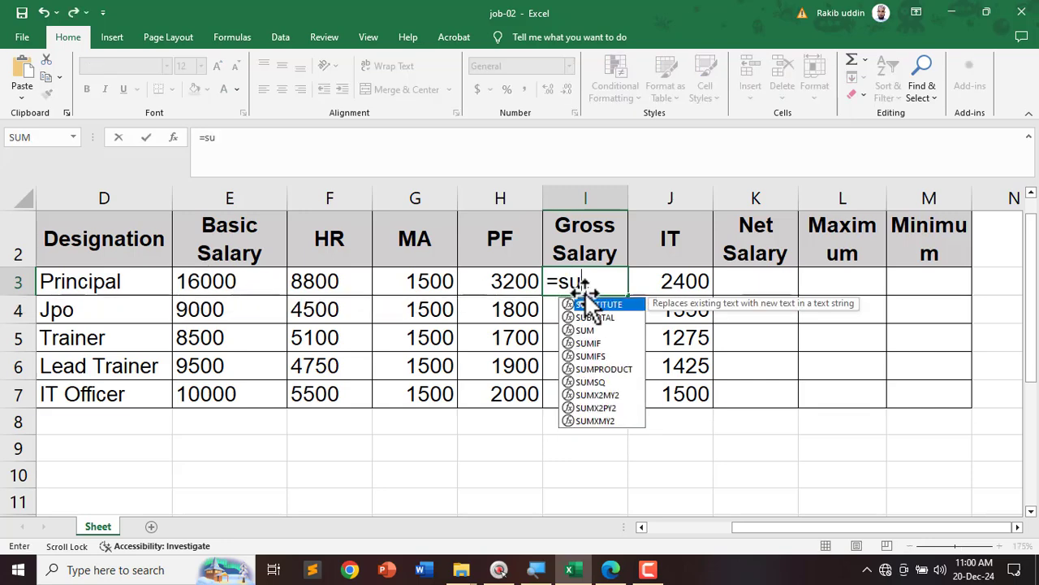
key(Tab)
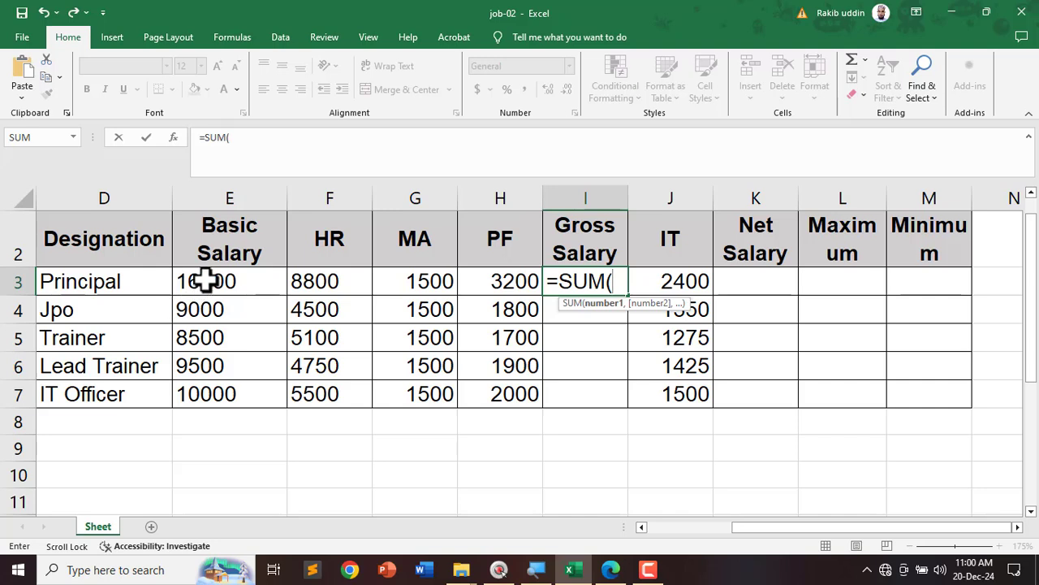
drag(203, 278, 400, 272)
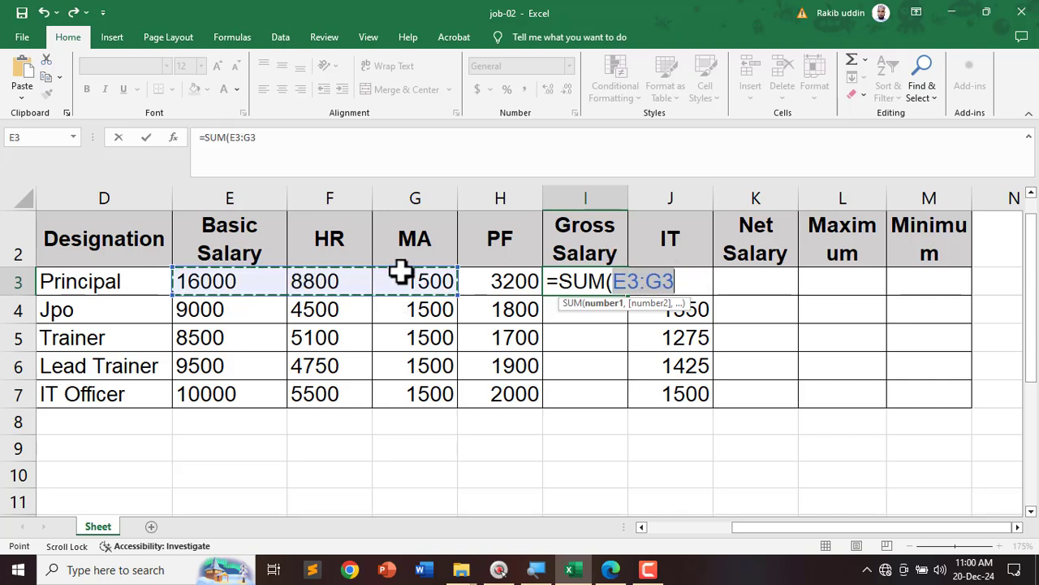
text())
key(Return)
click(598, 283)
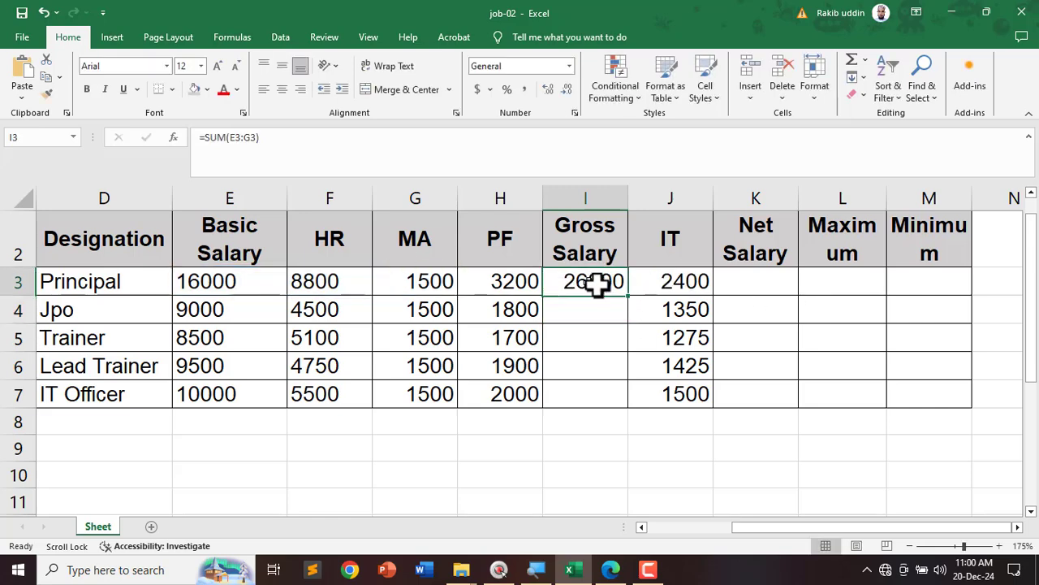
drag(628, 295, 619, 408)
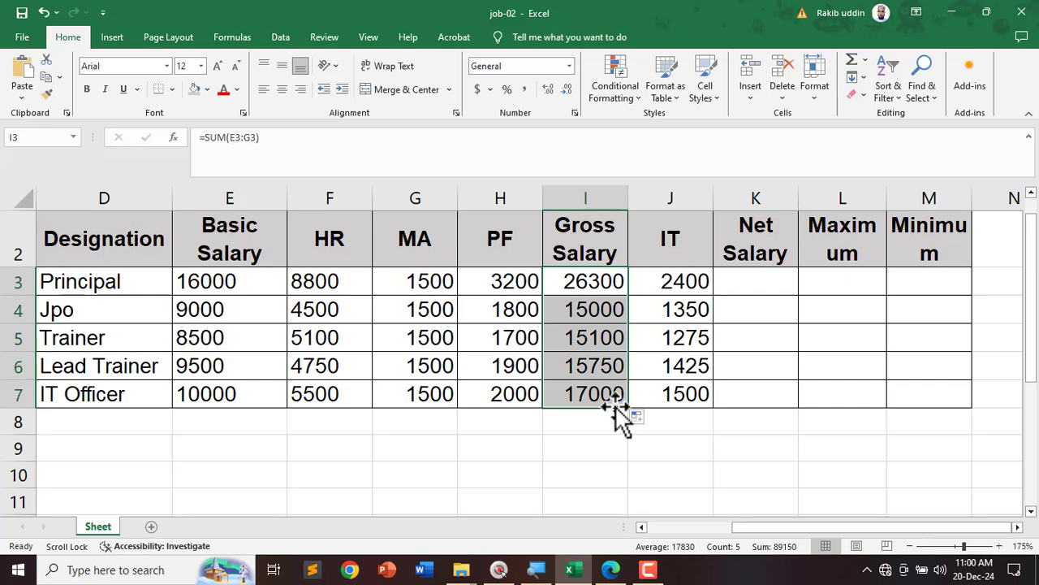
Step: Circle the gross salary components and underline the Net Salary rule 'Gross Salary - PF and IT'
click(610, 569)
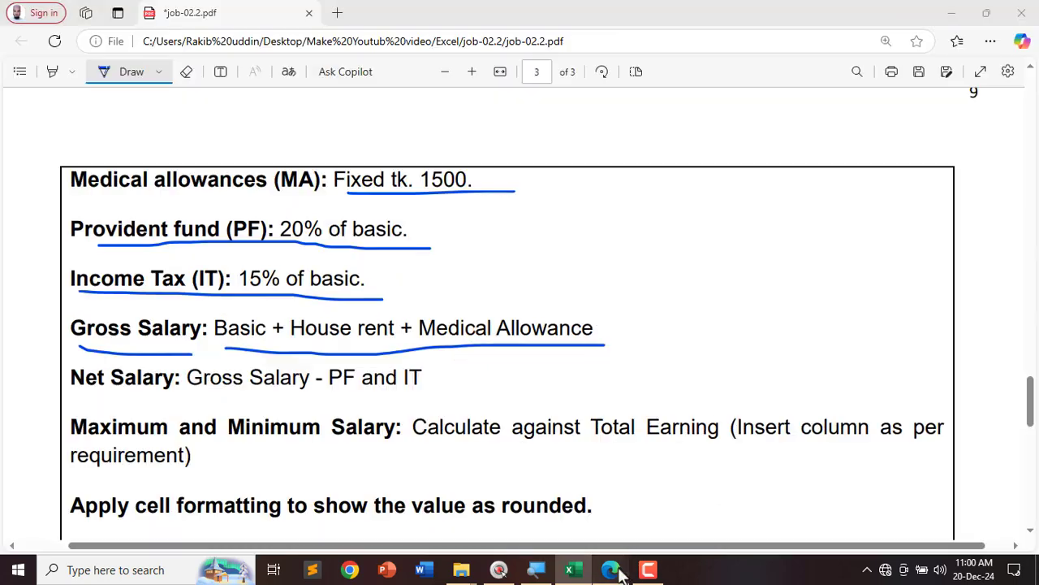
mouse_move(108, 322)
mouse_down()
mouse_move(348, 301)
mouse_move(593, 348)
mouse_move(197, 333)
mouse_move(244, 306)
mouse_up()
click(569, 569)
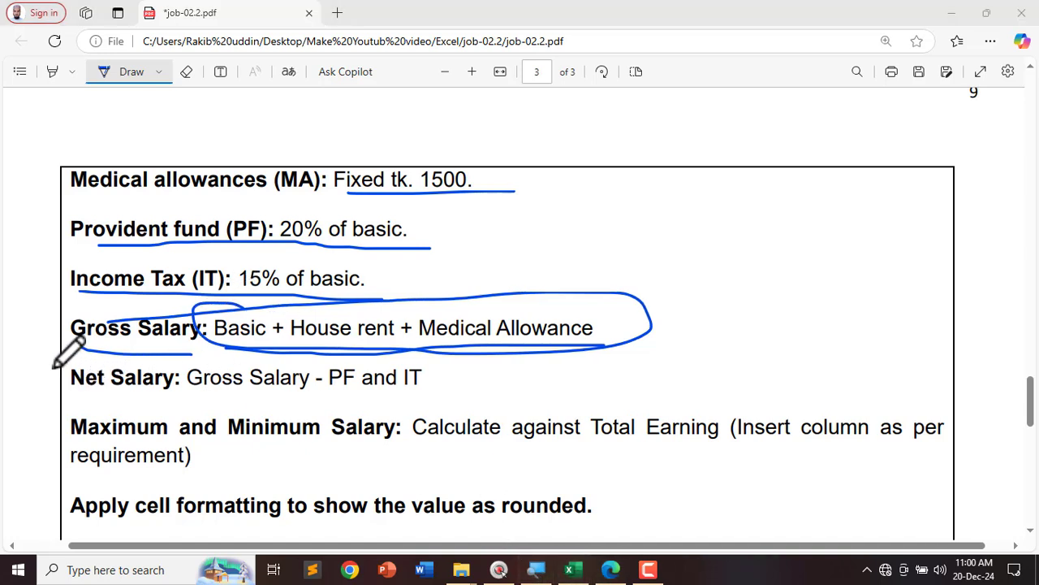
drag(54, 367, 130, 364)
drag(187, 396, 396, 398)
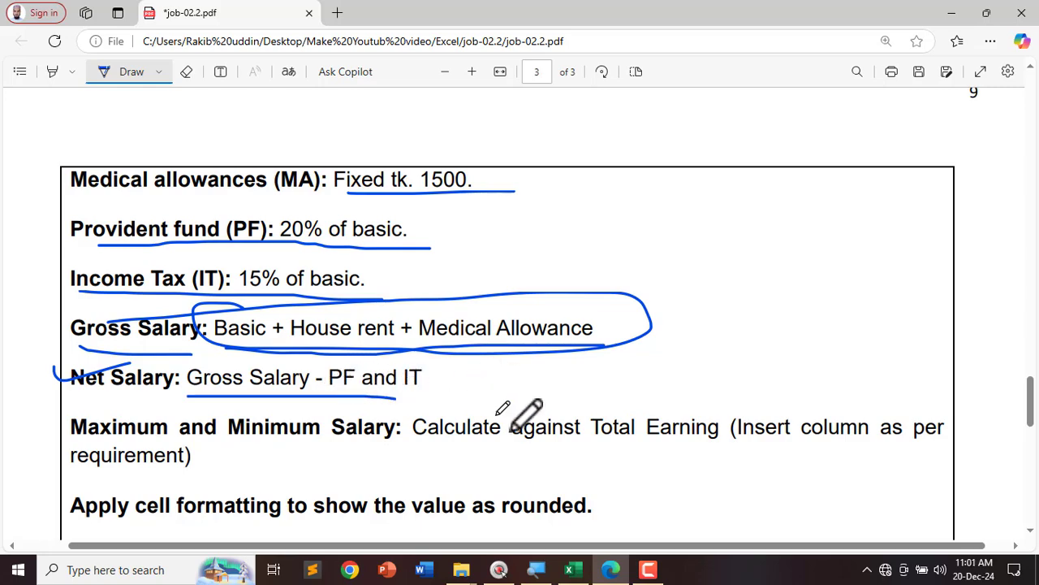
Step: Back in the workbook, check the PF formula in H3 before returning to K3
click(573, 569)
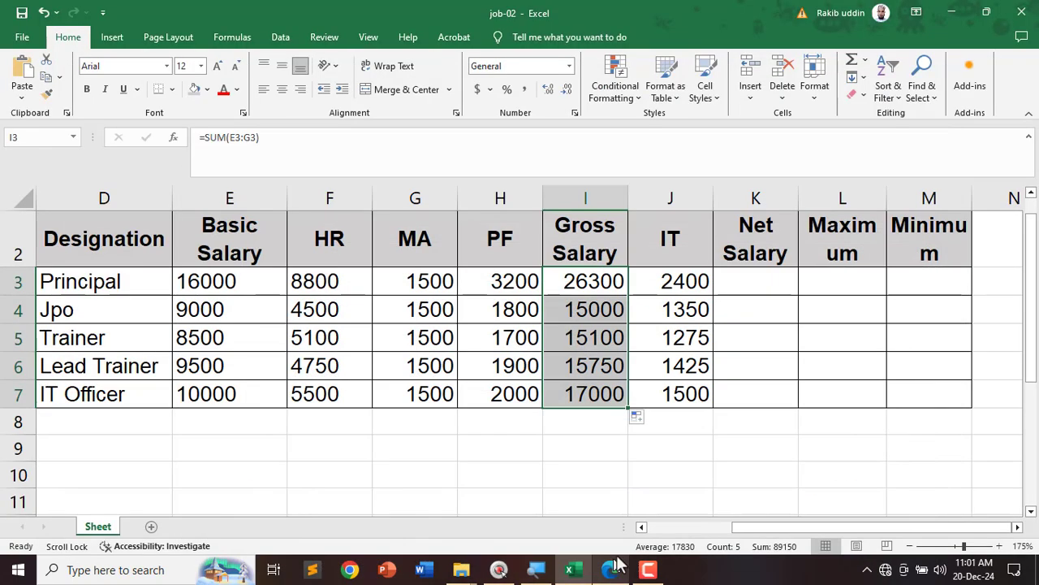
click(734, 276)
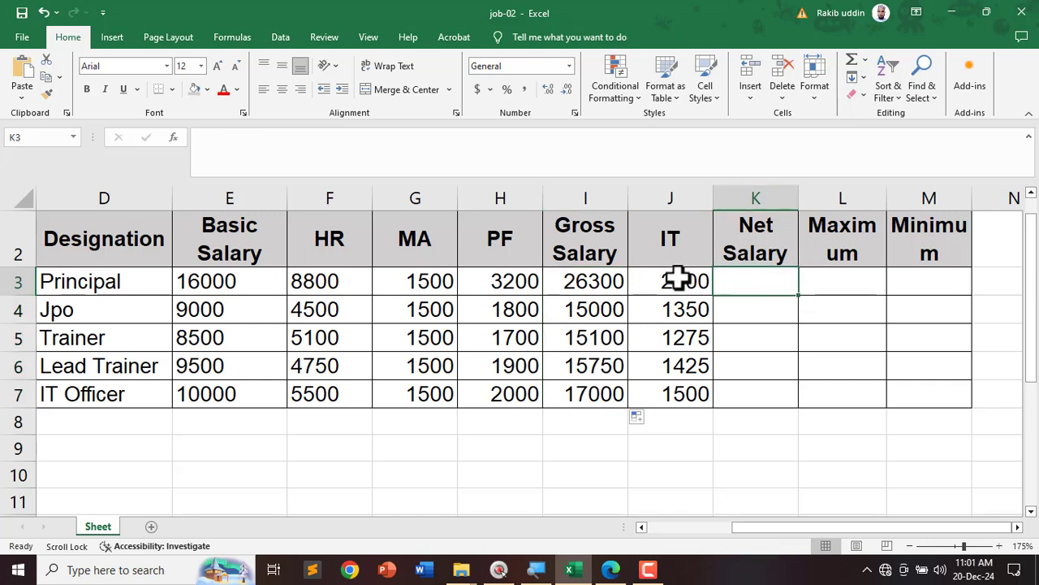
click(507, 281)
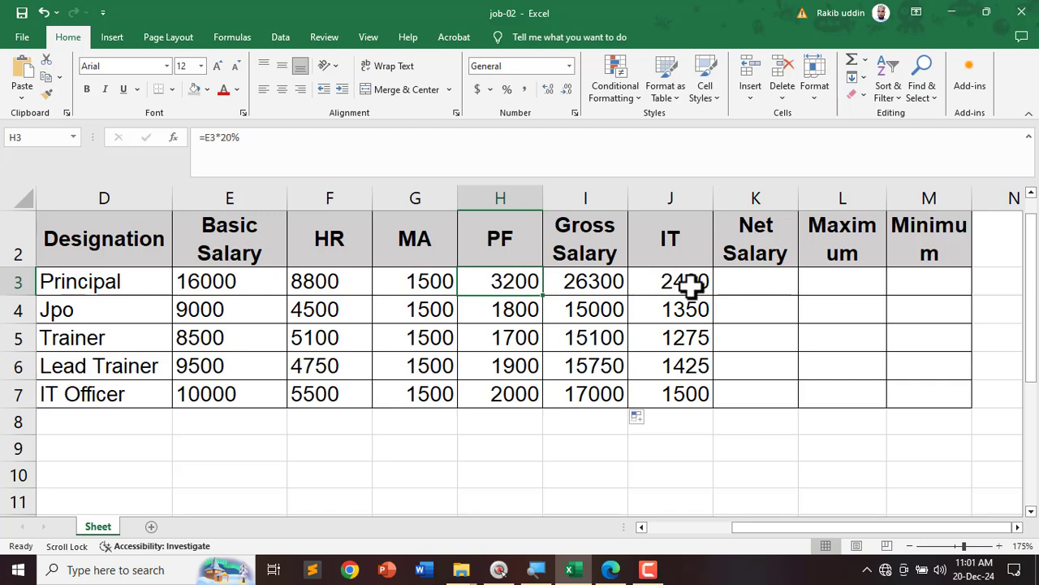
click(752, 279)
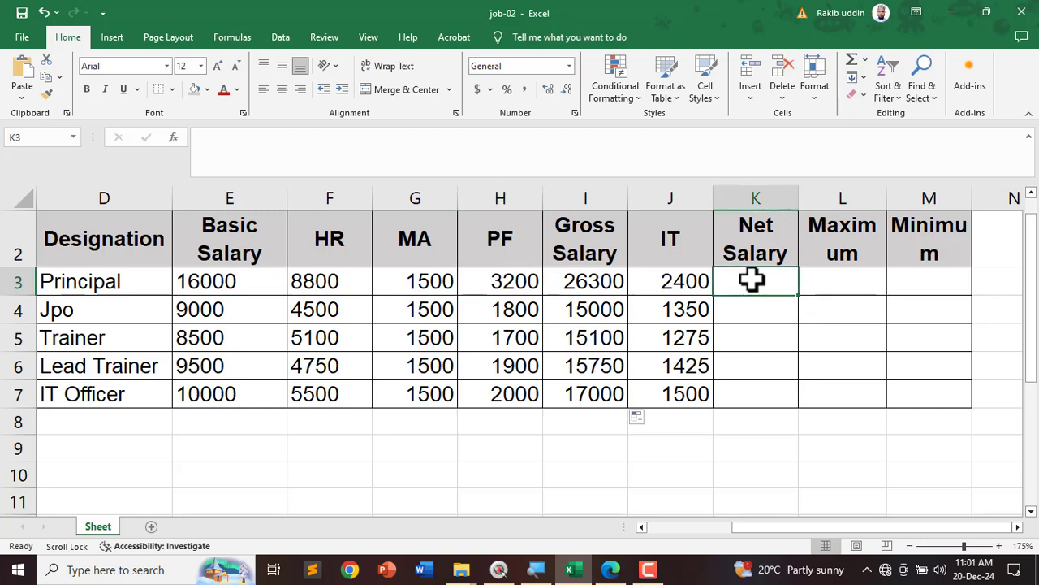
Step: Enter =I3-(H3+J3) in K3 and fill it to K7, giving 20700 through 13500
text(=)
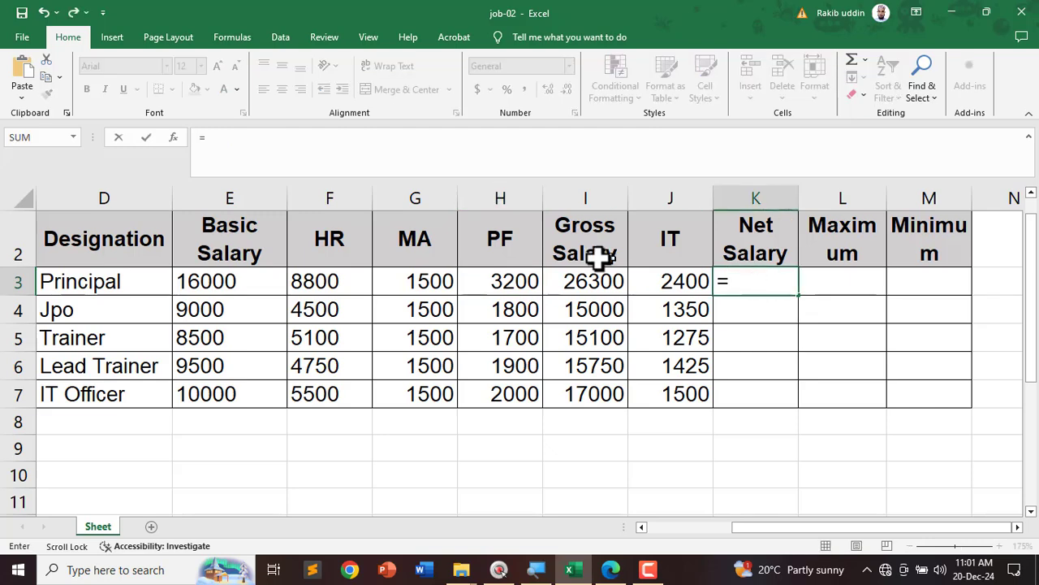
click(587, 280)
text(-)
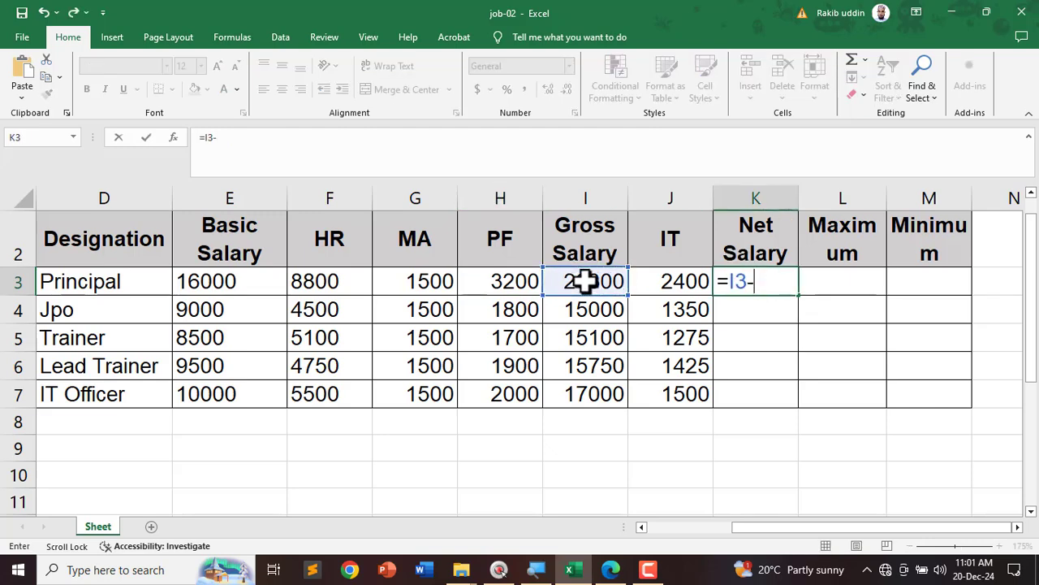
text(()
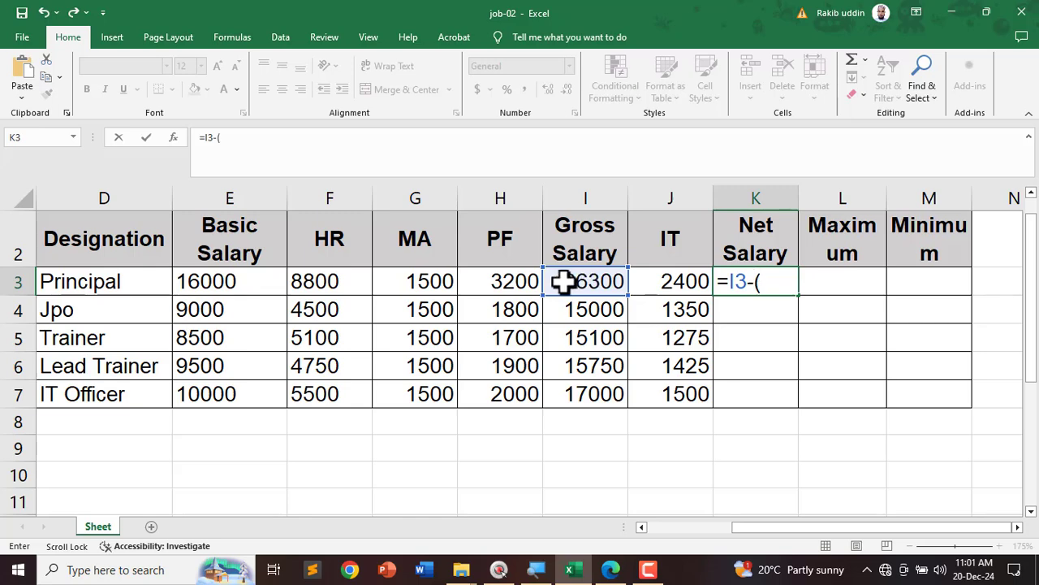
click(525, 282)
text(+)
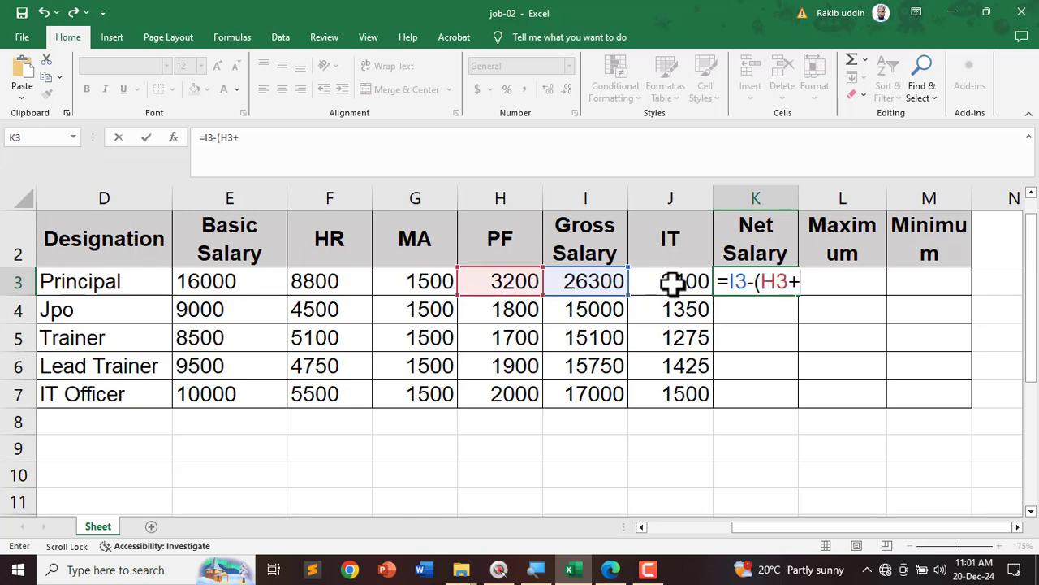
click(671, 282)
text())
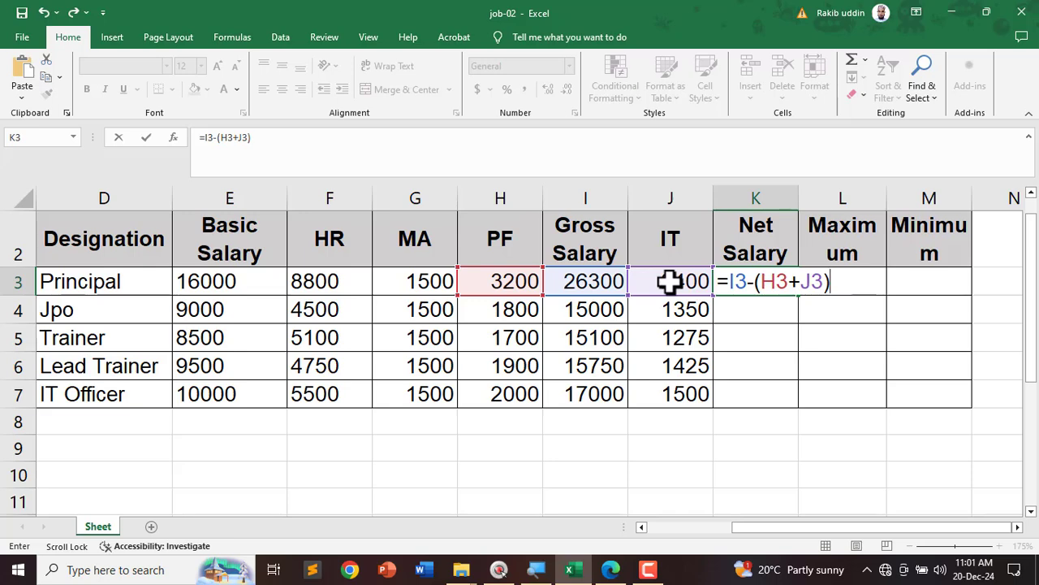
key(ctrl+Return)
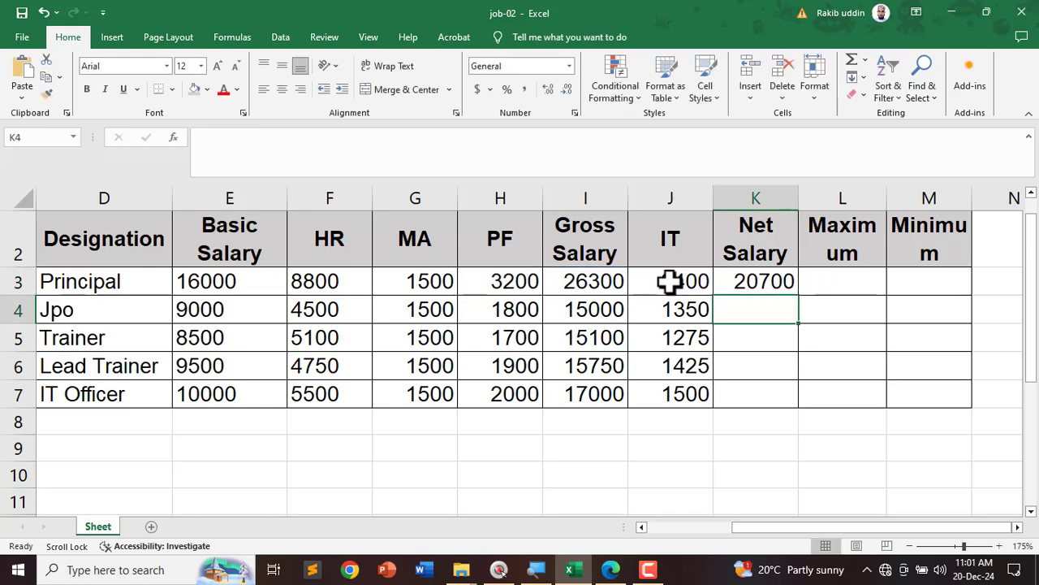
drag(798, 295, 791, 408)
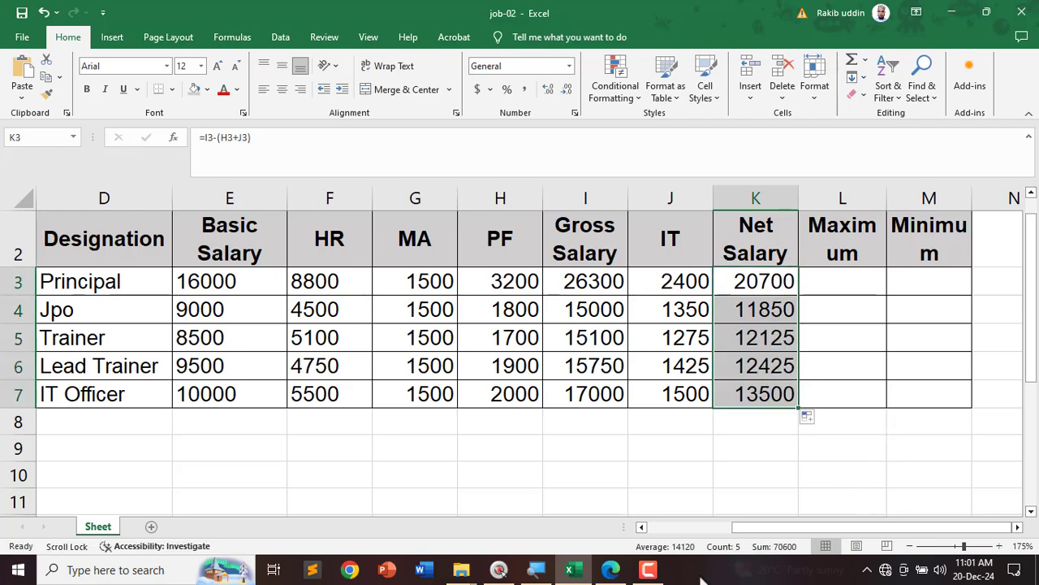
click(610, 570)
Step: Tick the Maximum and Minimum Salary rule, underline its instructions, then select L3:L7 in Excel
scroll(28, 357, down, 3)
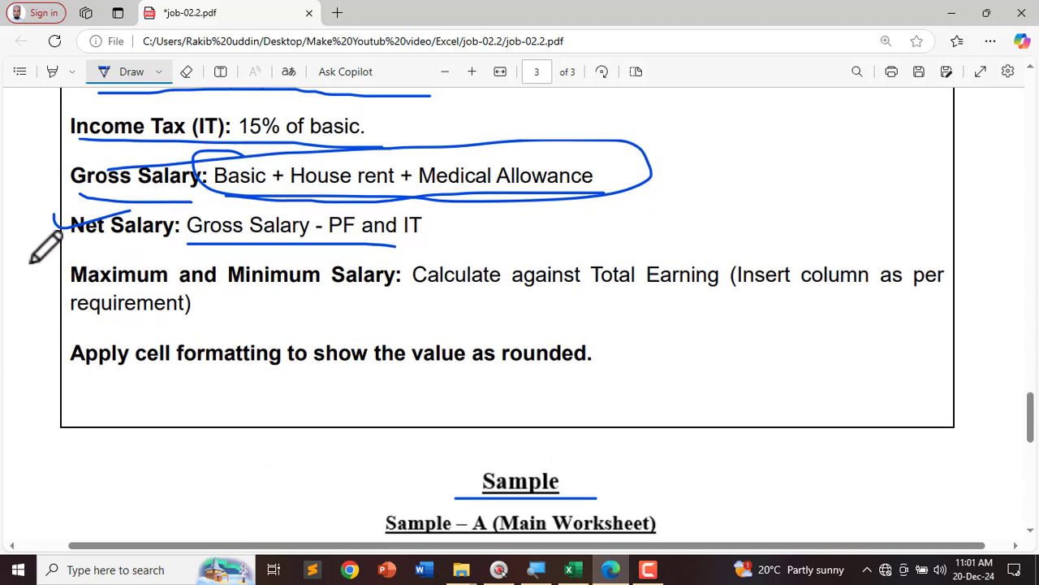
mouse_move(31, 262)
mouse_down()
mouse_move(108, 260)
mouse_move(328, 292)
mouse_up()
drag(411, 296, 674, 297)
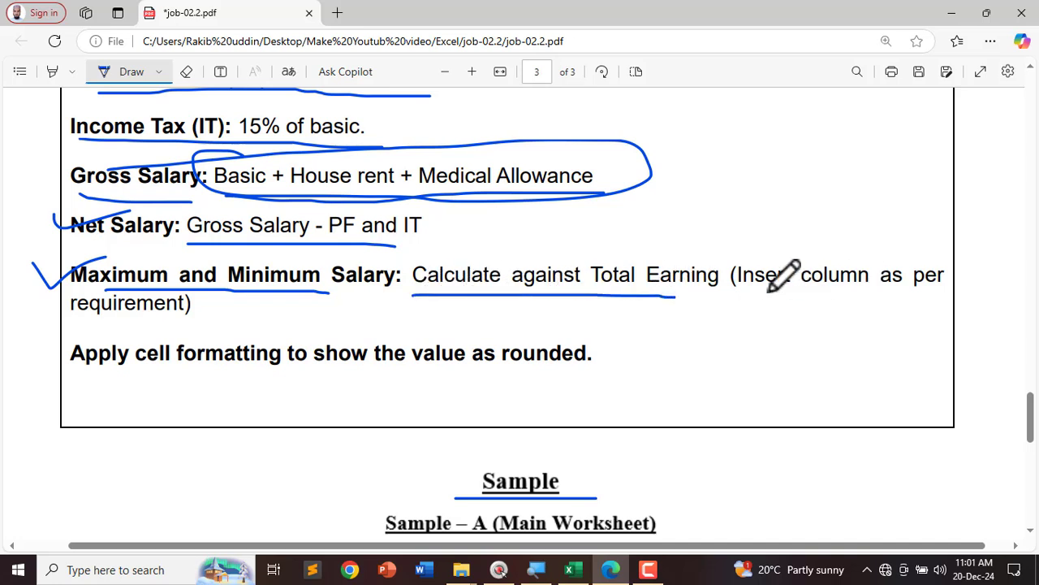
drag(745, 294, 944, 290)
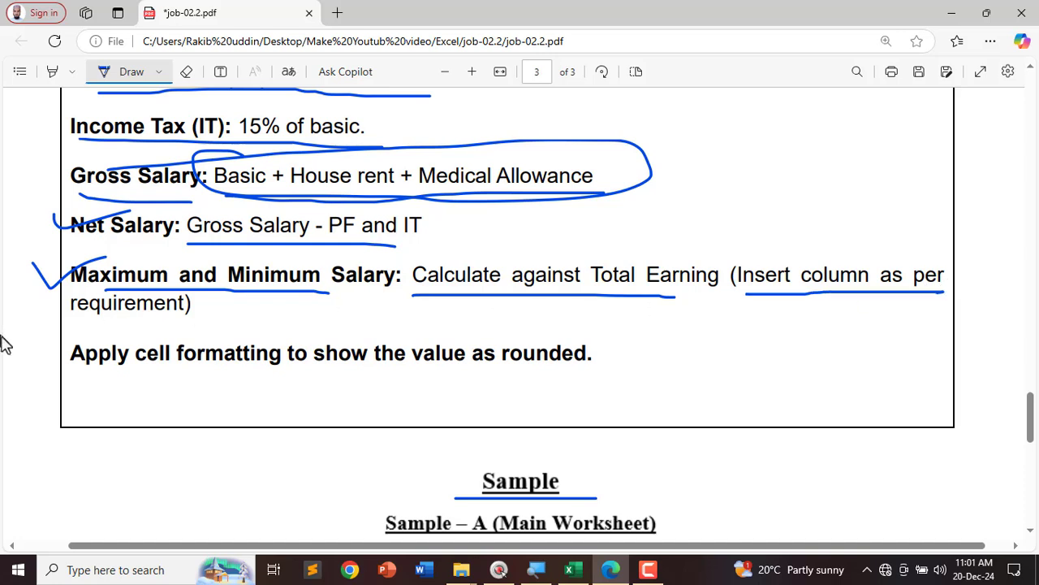
drag(72, 323, 209, 325)
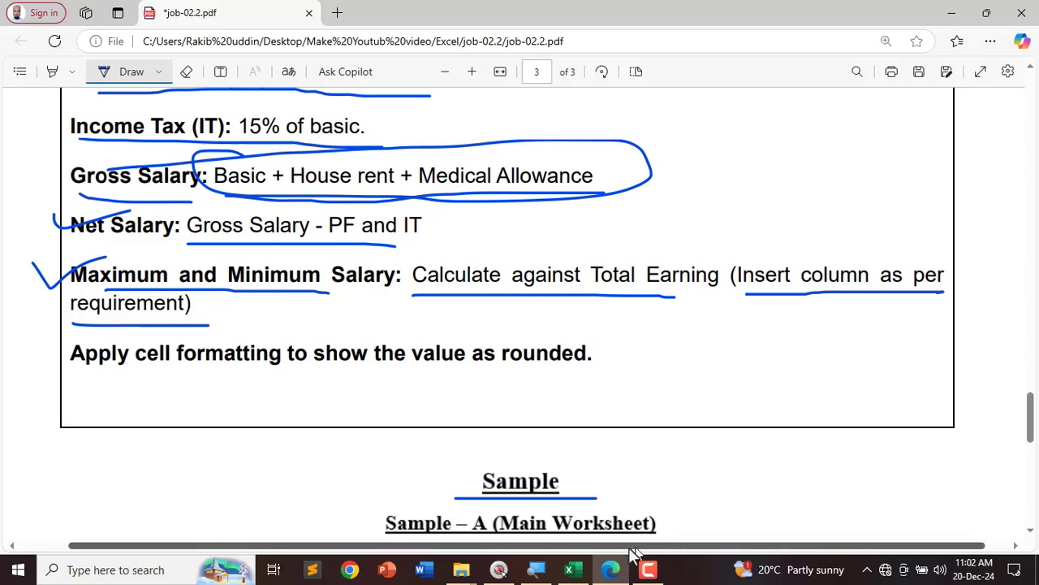
click(569, 569)
drag(842, 278, 850, 394)
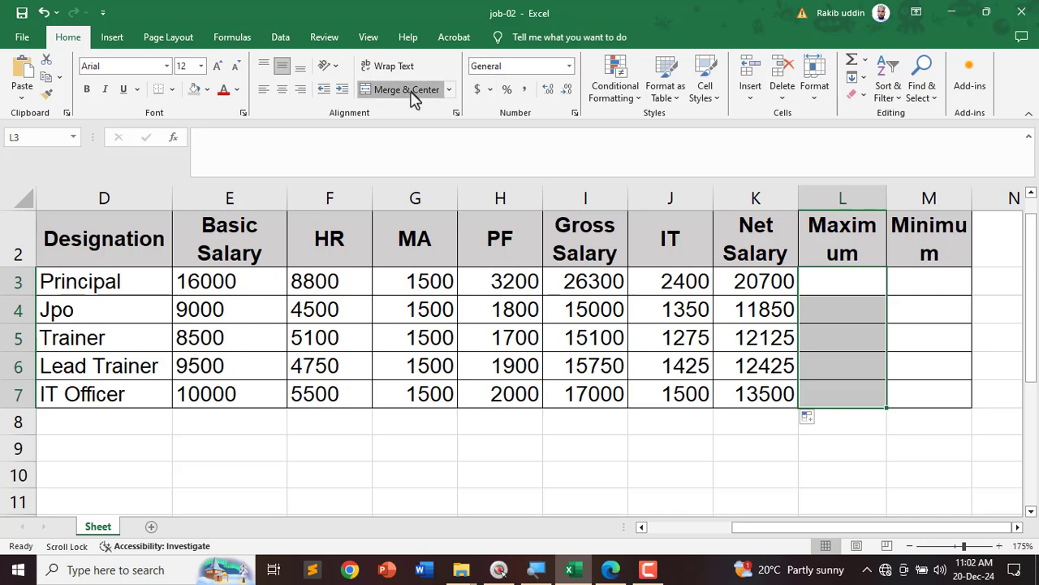
Step: Merge M3:M7 and enter =MAX(I3:I7) in the merged Maximum cell, giving 26300
drag(924, 281, 927, 397)
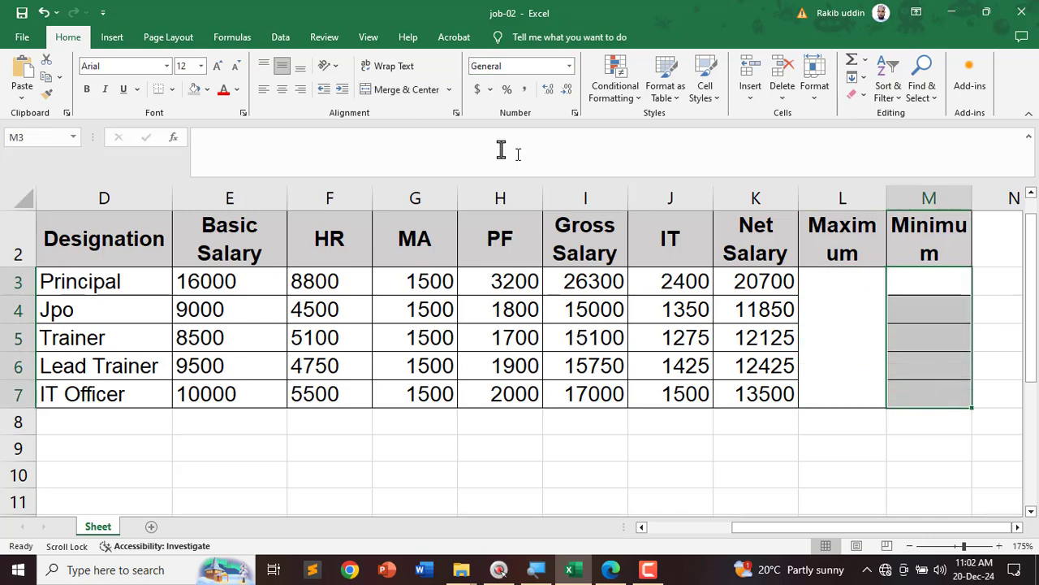
click(398, 89)
click(862, 325)
text(=)
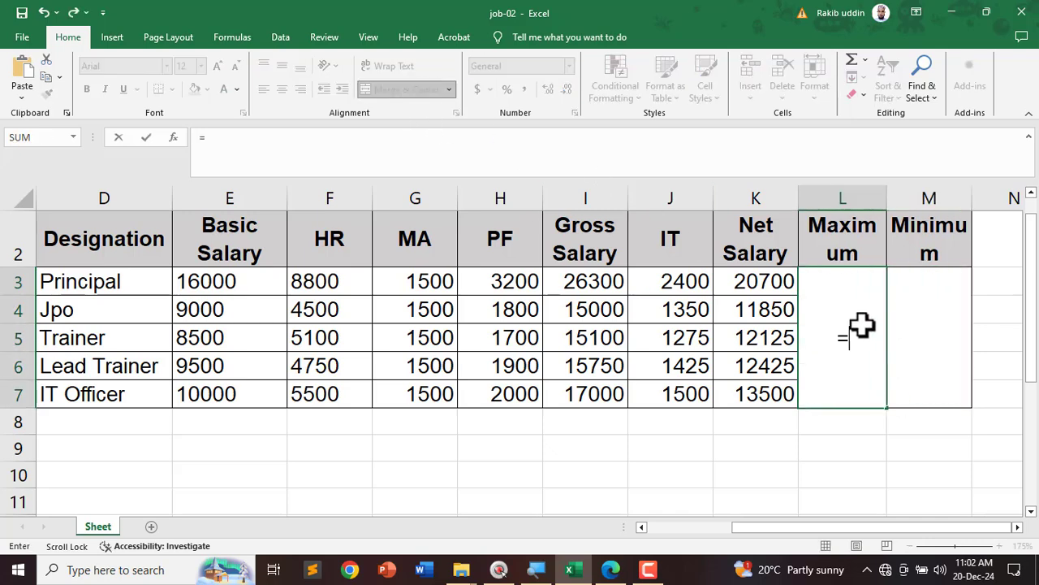
text(ma)
key(Tab)
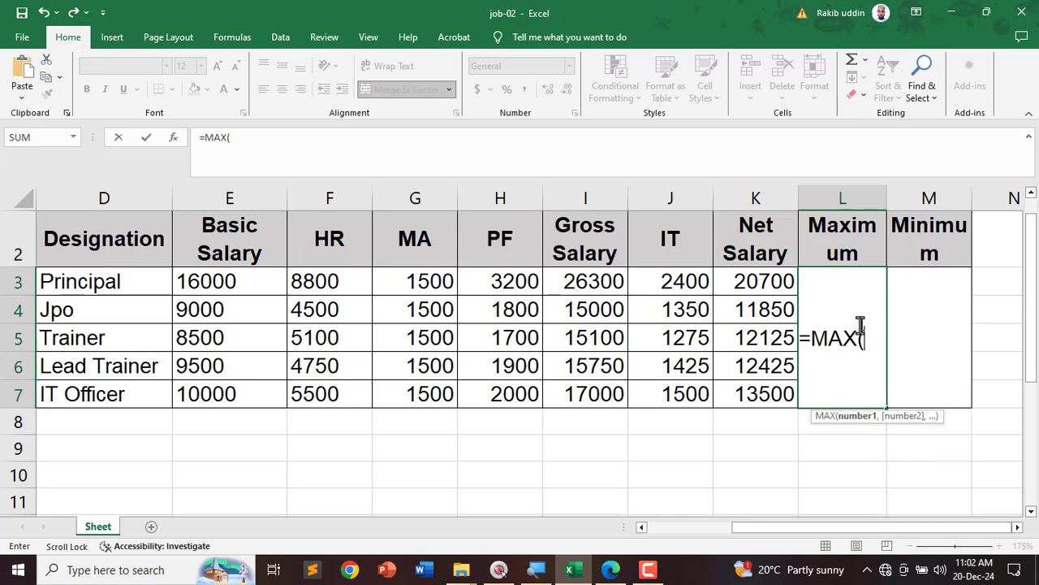
drag(598, 277, 592, 399)
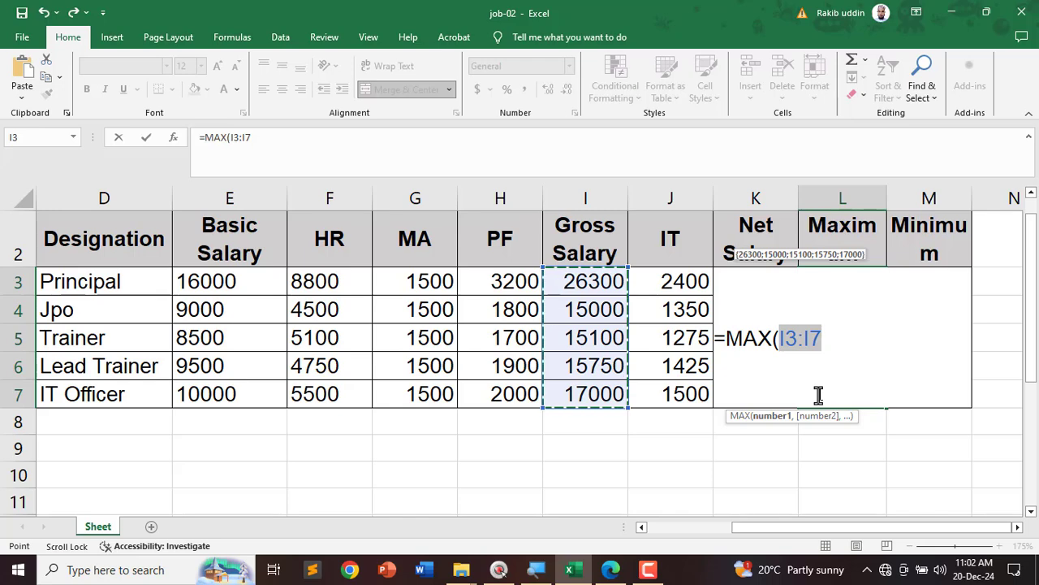
key(Return)
Step: Enter =MIN(I3:I7) in the merged Minimum cell, giving 15000
click(944, 331)
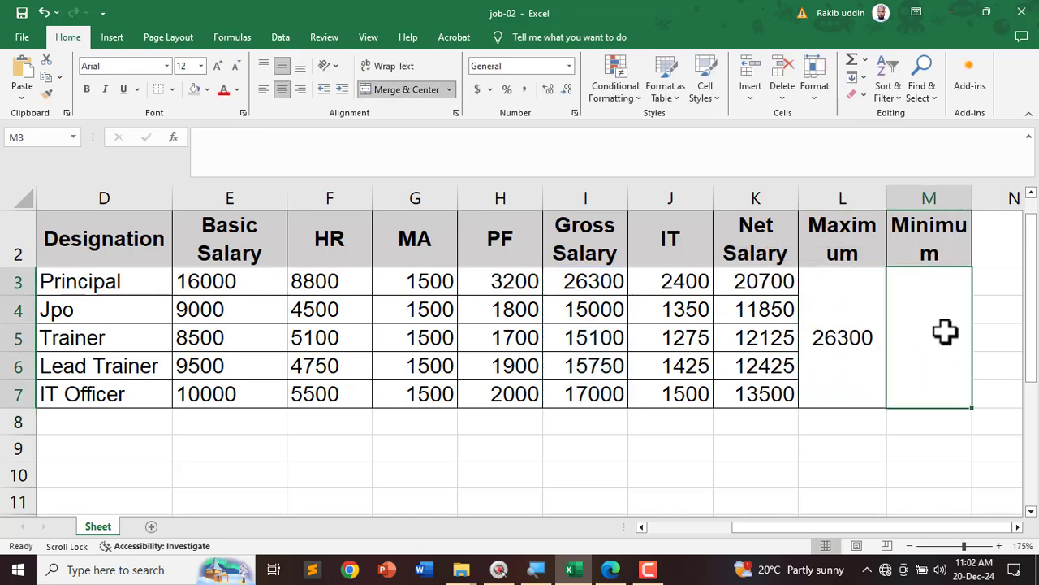
text(=min)
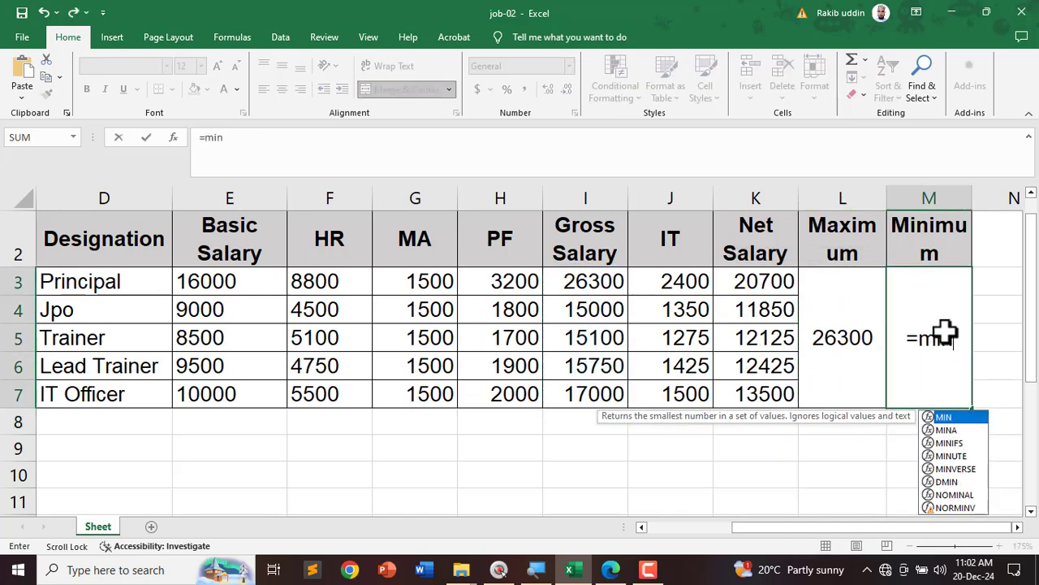
text(i)
key(Tab)
drag(586, 281, 587, 387)
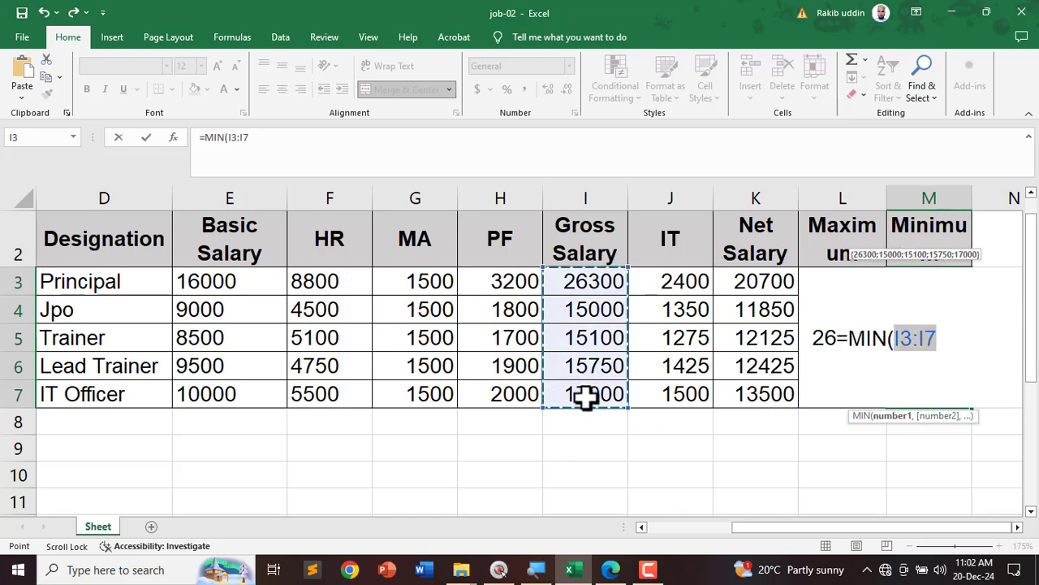
key(Return)
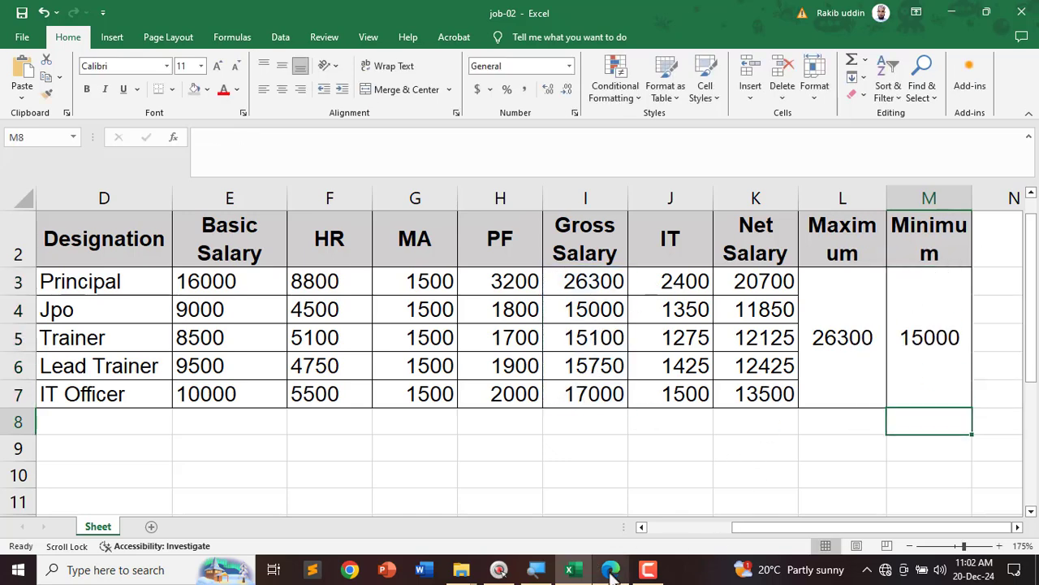
Step: Underline the rounded-value formatting instruction in the task PDF
mouse_move(611, 570)
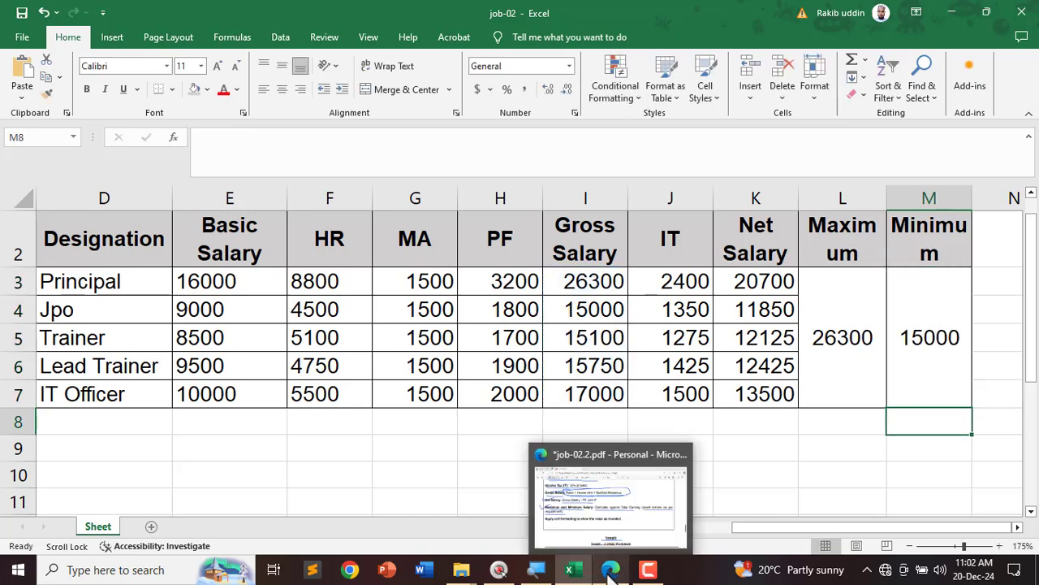
click(604, 515)
mouse_move(83, 373)
mouse_down()
mouse_move(476, 366)
mouse_move(609, 378)
mouse_up()
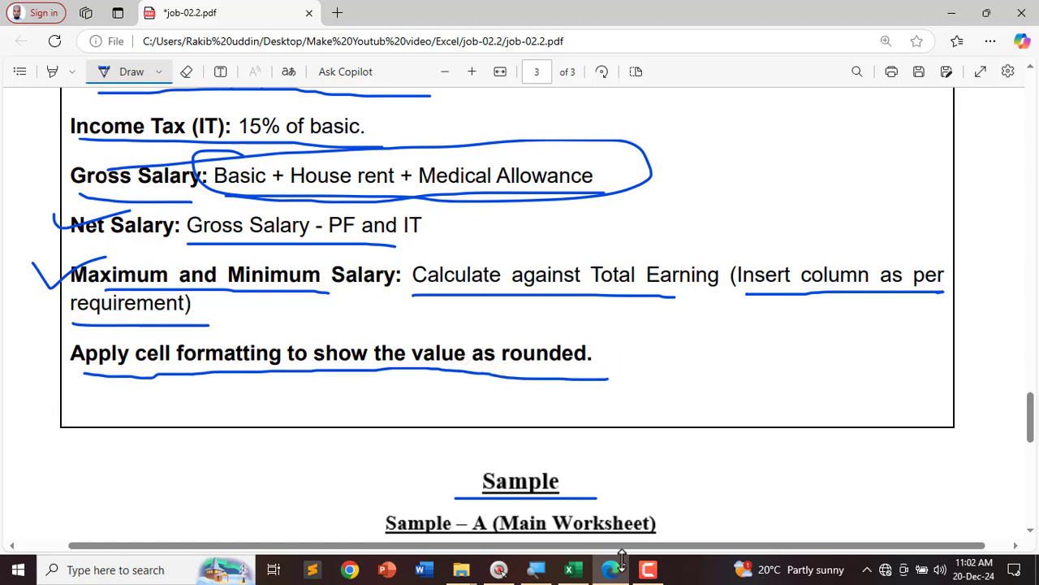
click(573, 570)
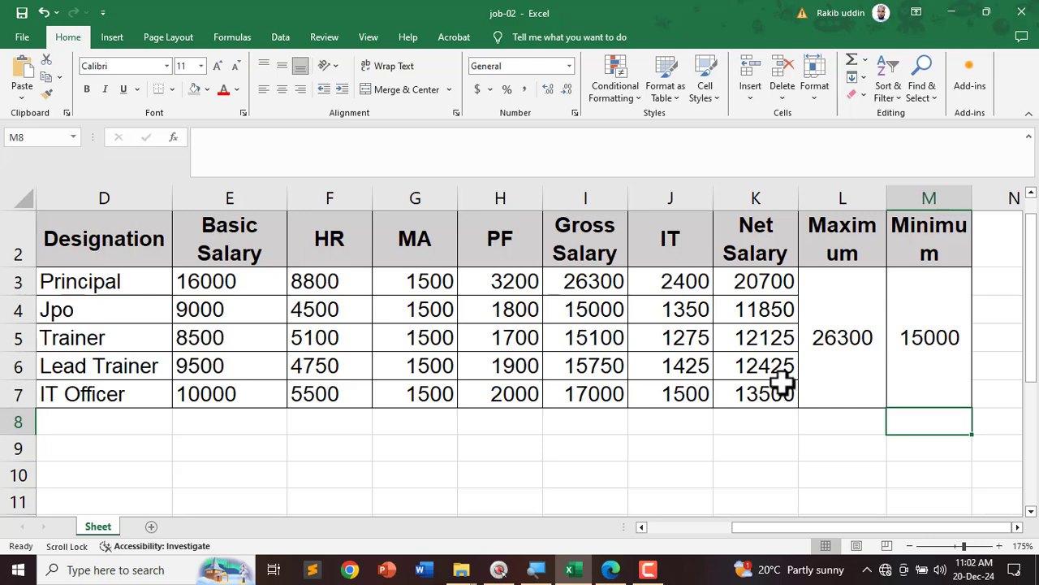
Step: Scroll through the PDF task list again, then return to the salary workbook
click(614, 573)
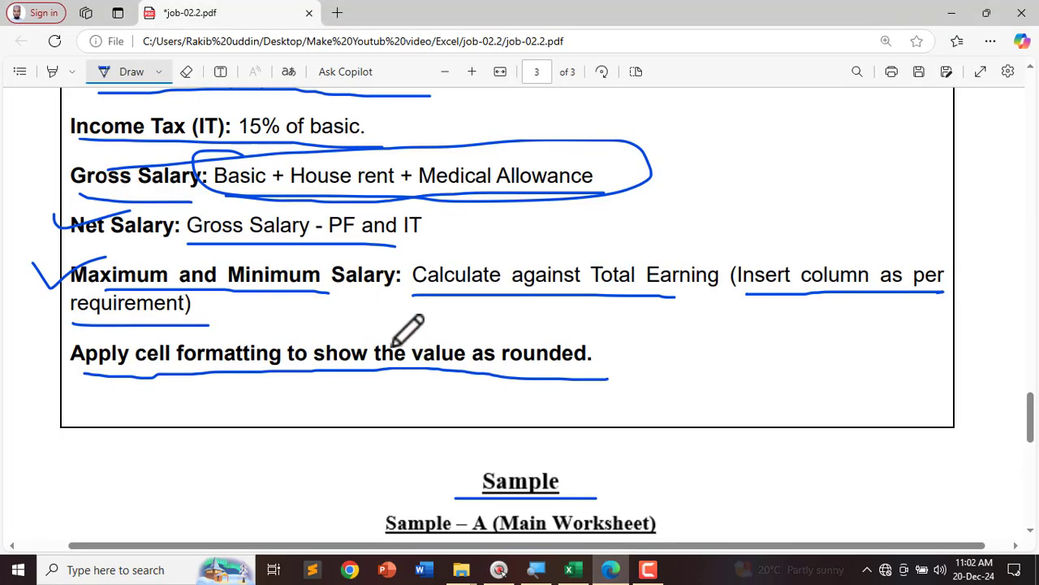
scroll(431, 292, up, 10)
ctrl+scroll(455, 292, down, 3)
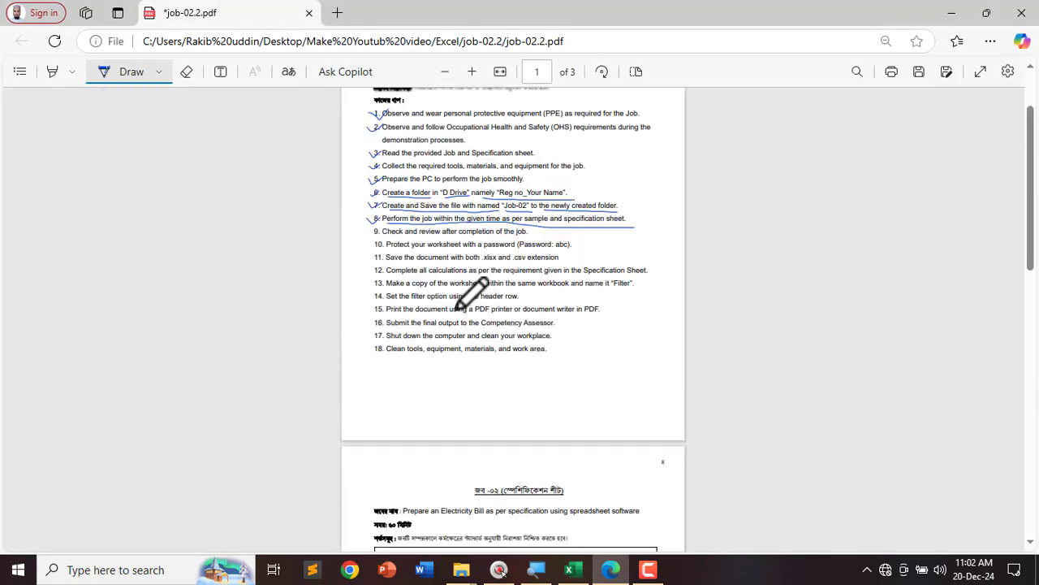
scroll(457, 308, down, 5)
ctrl+scroll(476, 302, up, 1)
scroll(586, 321, up, 3)
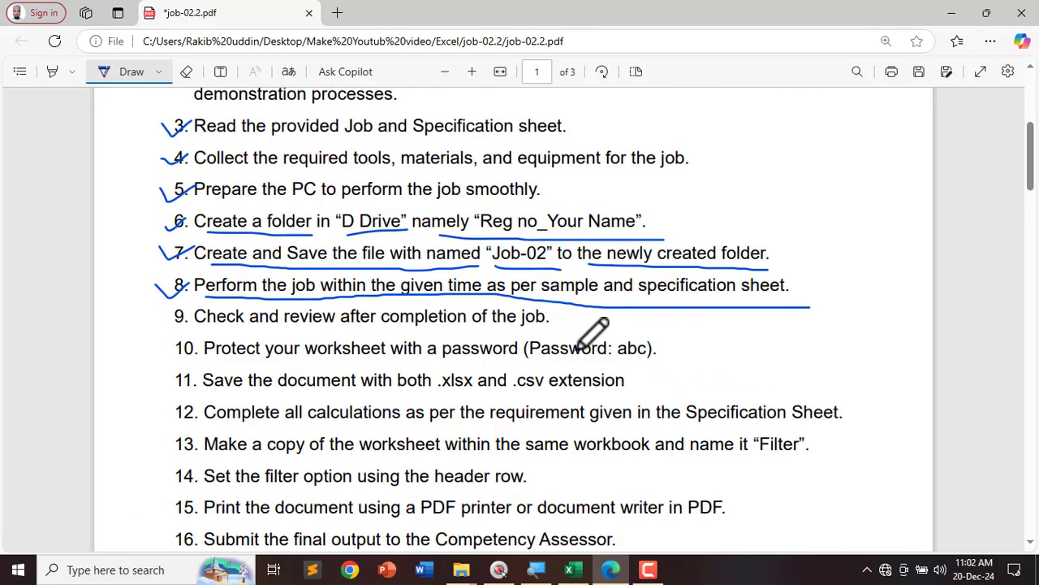
scroll(593, 348, down, 3)
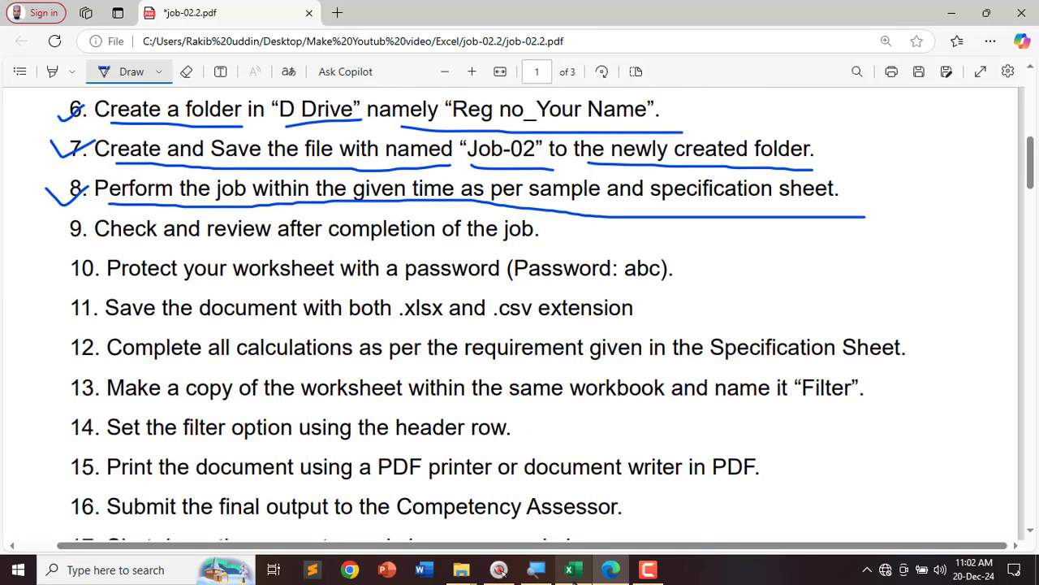
click(568, 570)
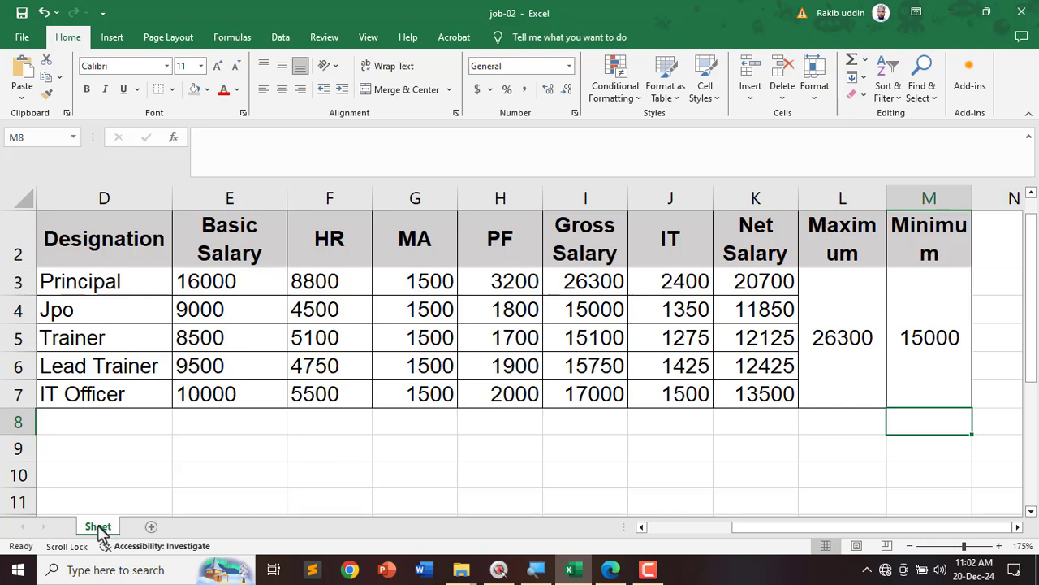
Step: Ctrl-drag the Sheet tab to create a duplicate worksheet named Sheet (2)
drag(146, 524, 147, 526)
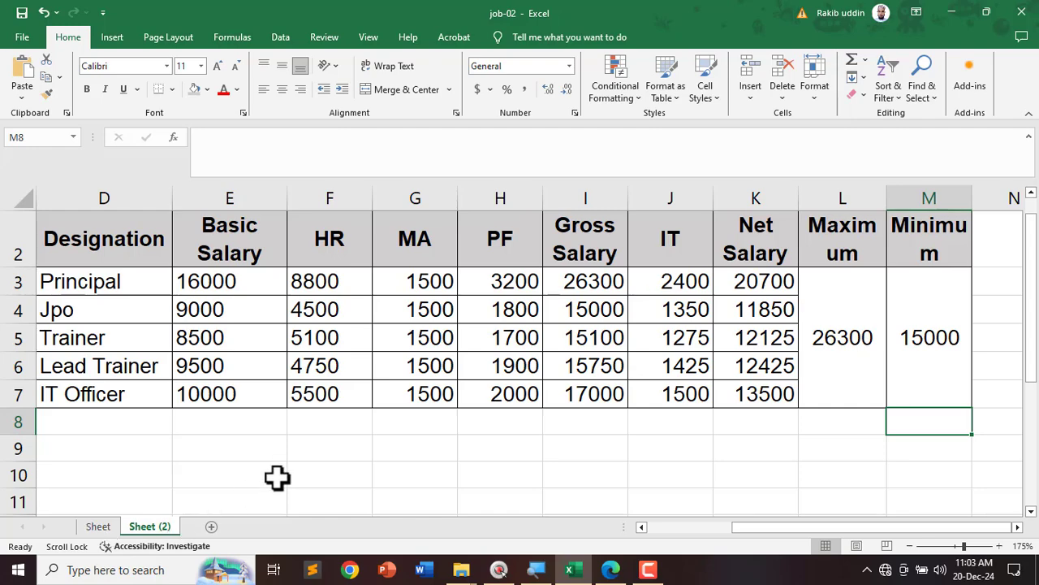
ctrl+scroll(276, 478, down, 4)
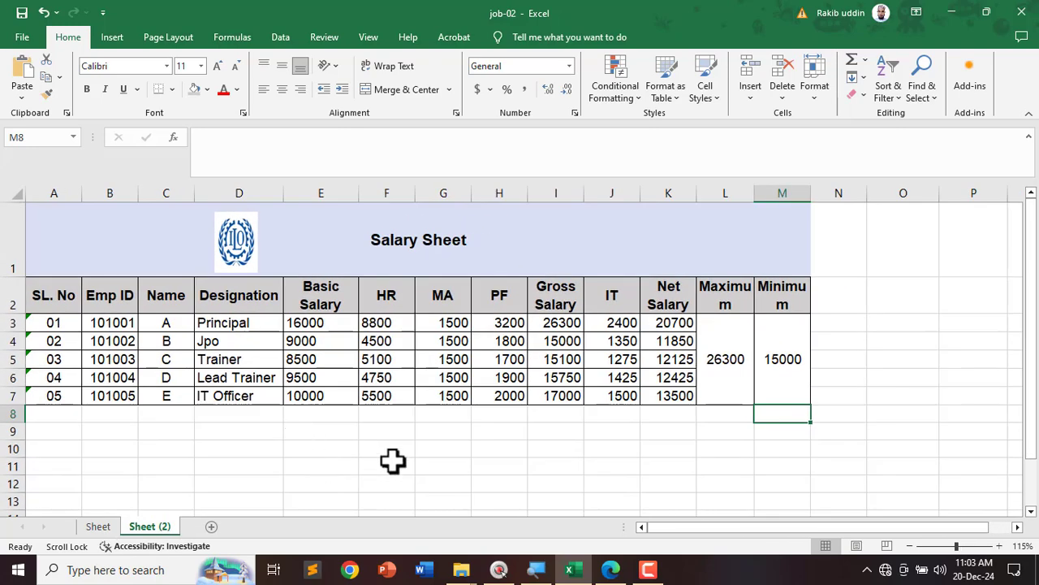
ctrl+scroll(414, 450, down, 1)
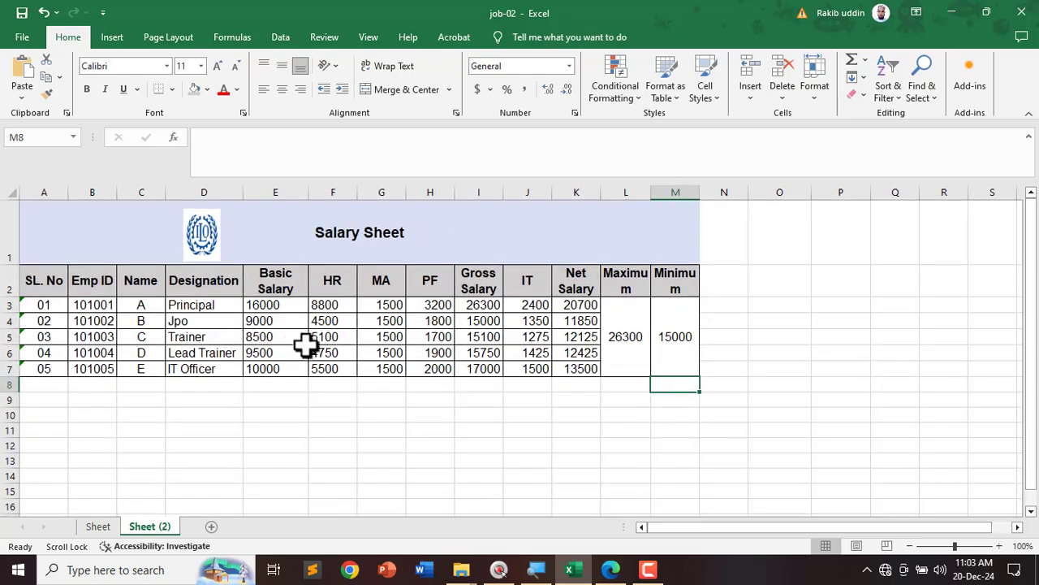
Step: Review the specification in the instructions PDF, then minimize Edge
click(613, 570)
scroll(446, 348, down, 20)
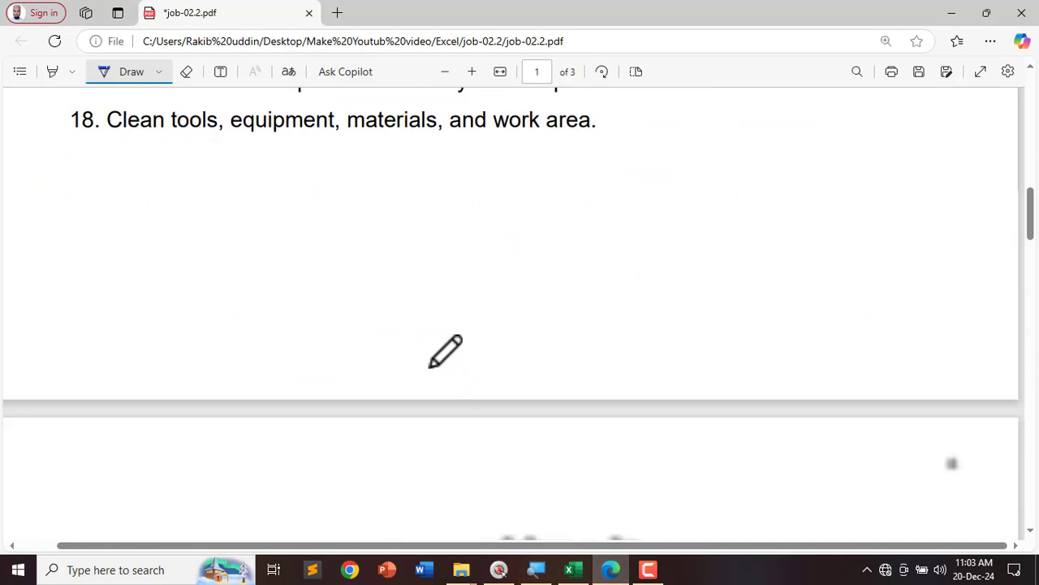
scroll(446, 348, down, 10)
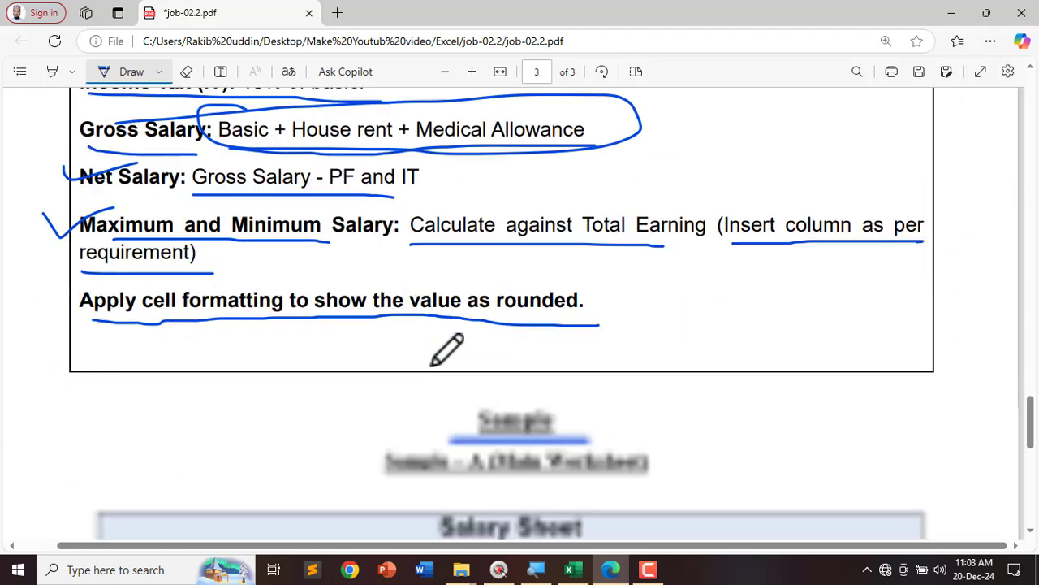
scroll(445, 349, down, 2)
scroll(446, 349, up, 5)
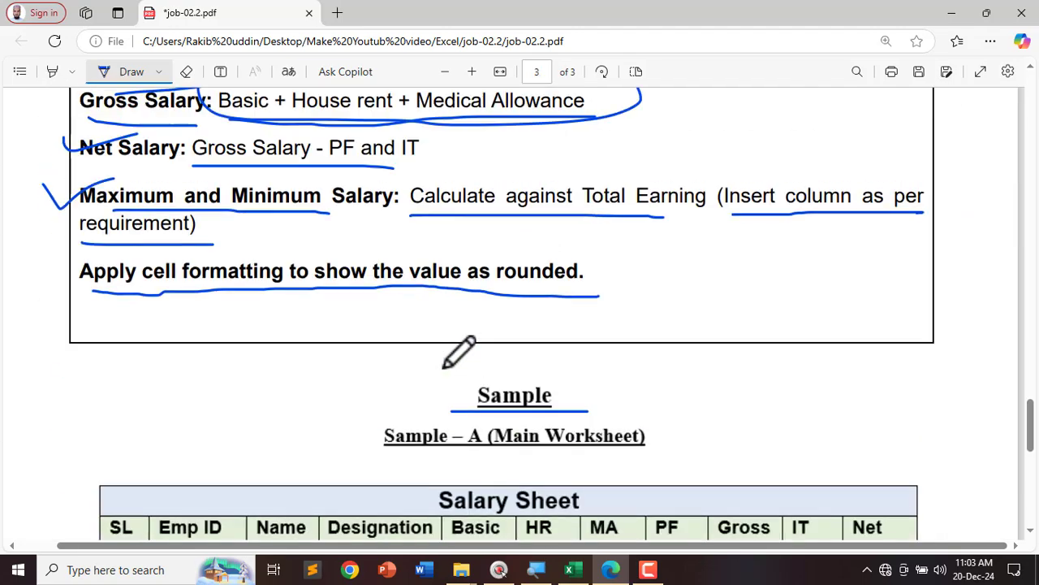
click(950, 13)
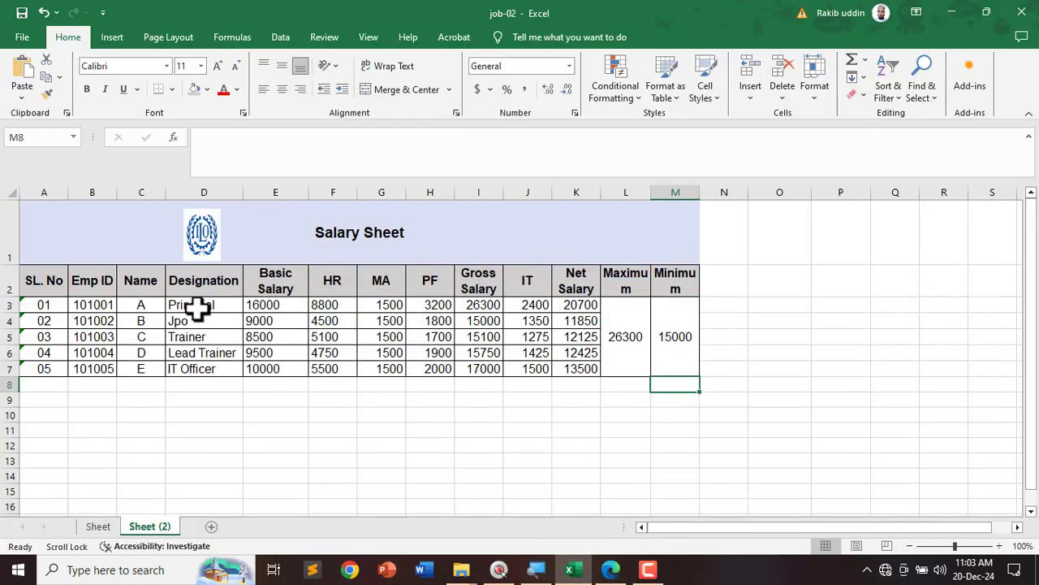
Step: Copy the designations and basic salaries D3:E7 and paste them as values into P3:Q7
drag(202, 304, 255, 365)
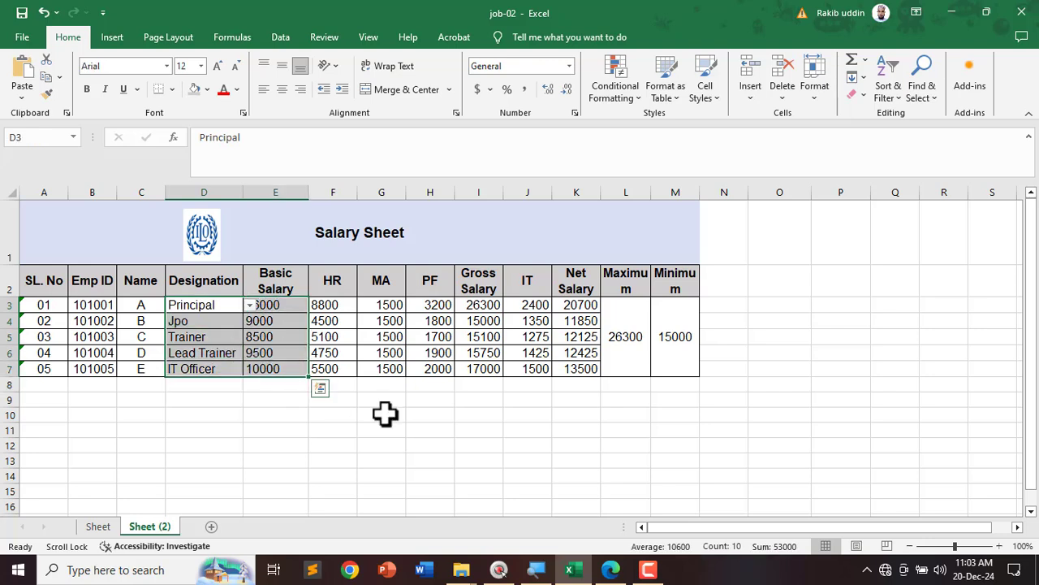
key(ctrl+c)
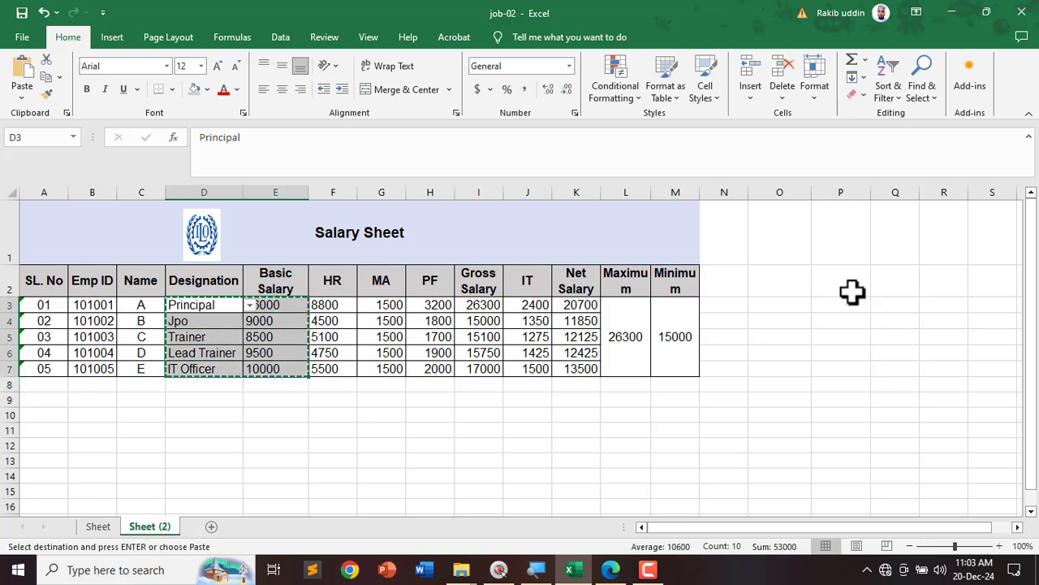
click(849, 291)
click(847, 304)
right_click(849, 304)
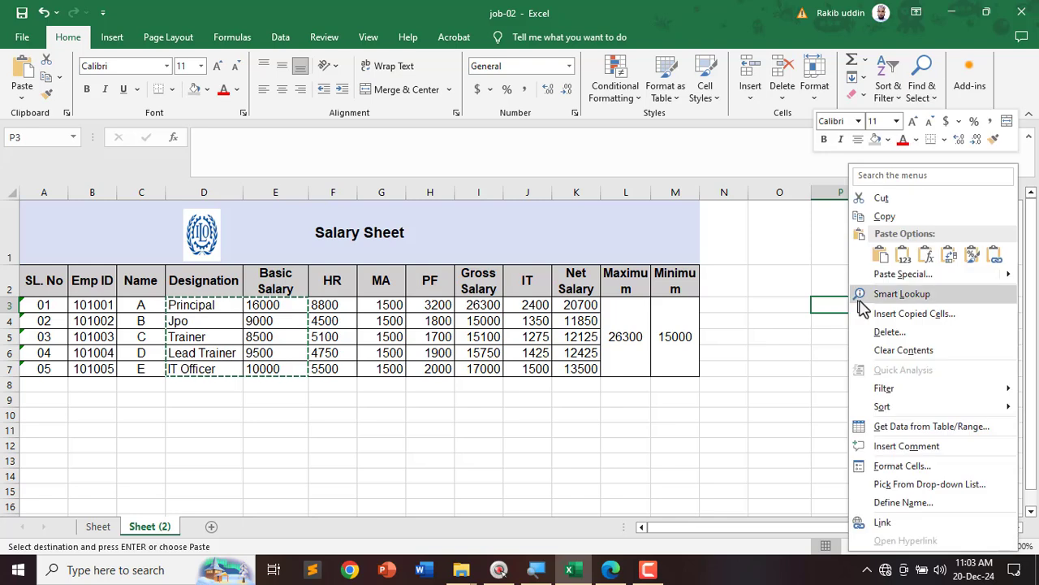
click(903, 257)
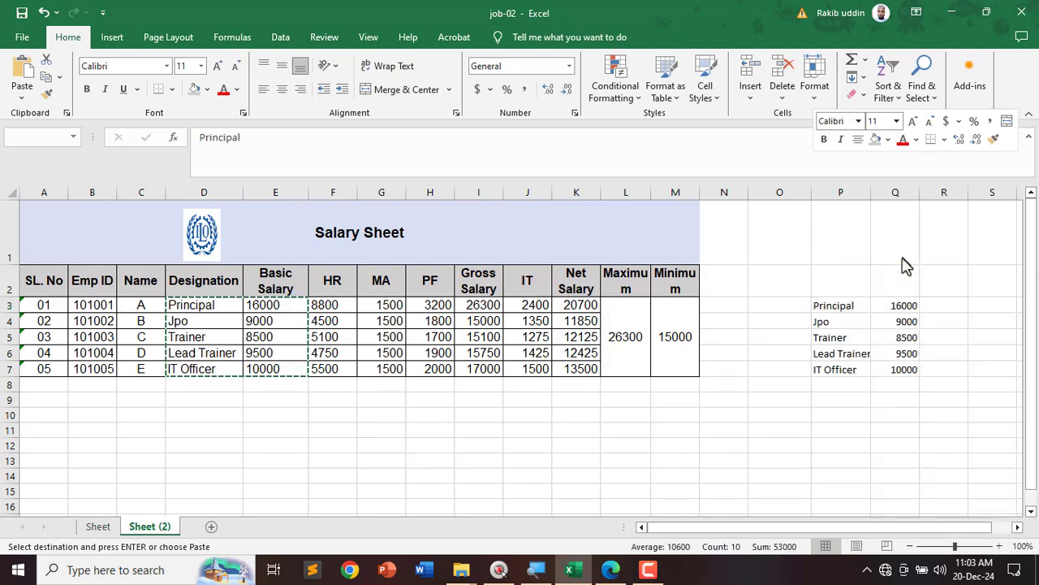
Step: Merge P2:Q2 and title it 'Helper Table'
drag(842, 338, 900, 281)
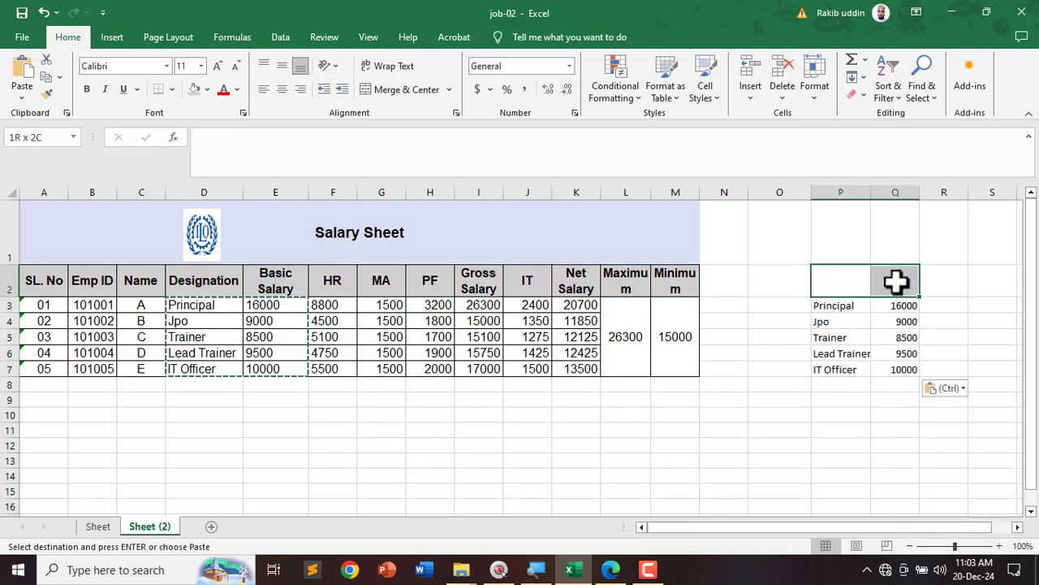
click(404, 91)
double_click(877, 280)
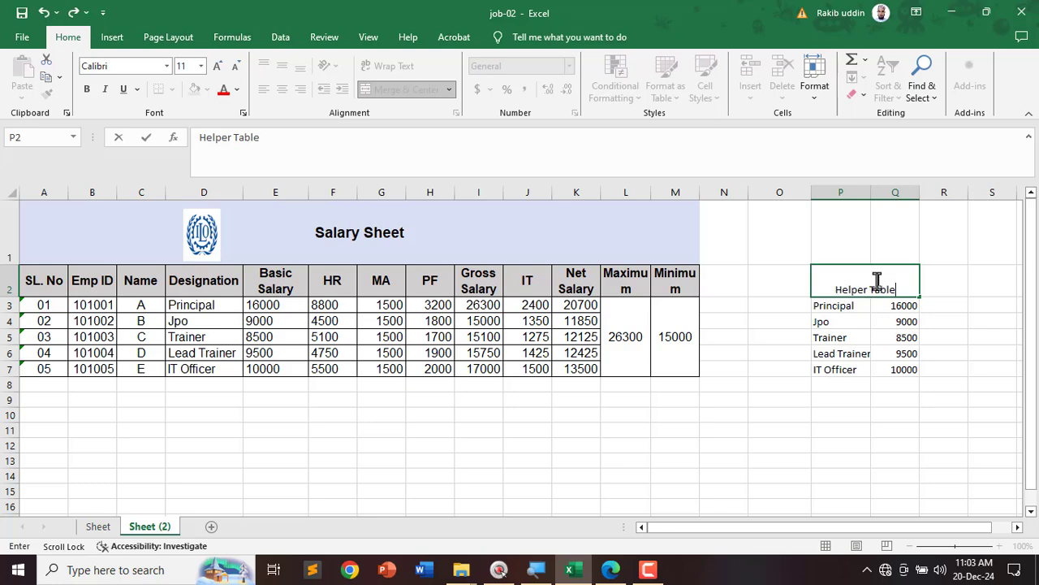
click(876, 406)
Step: Apply All Borders to the helper table and middle-align its title
drag(814, 268, 875, 374)
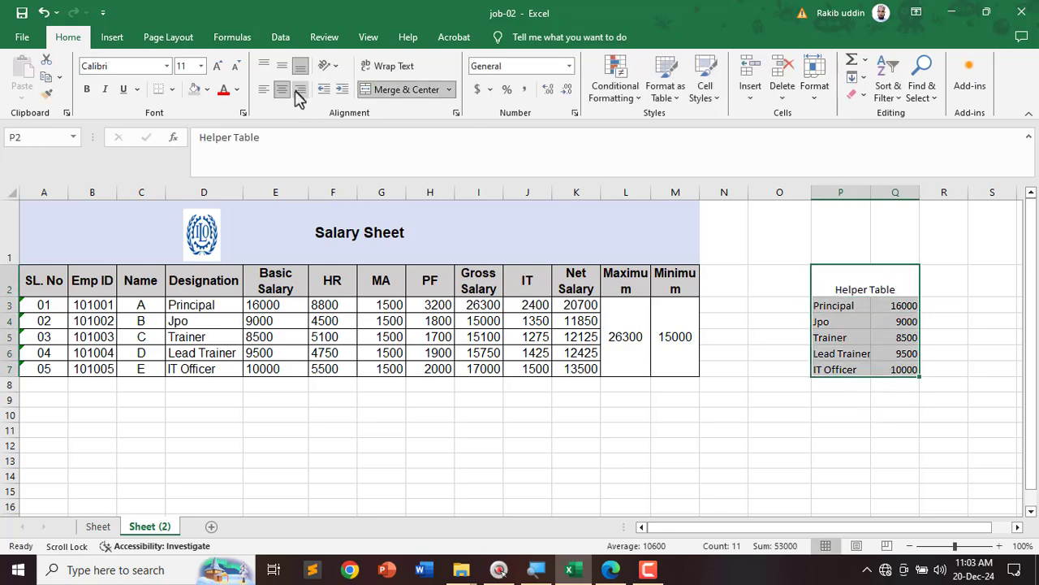
click(173, 89)
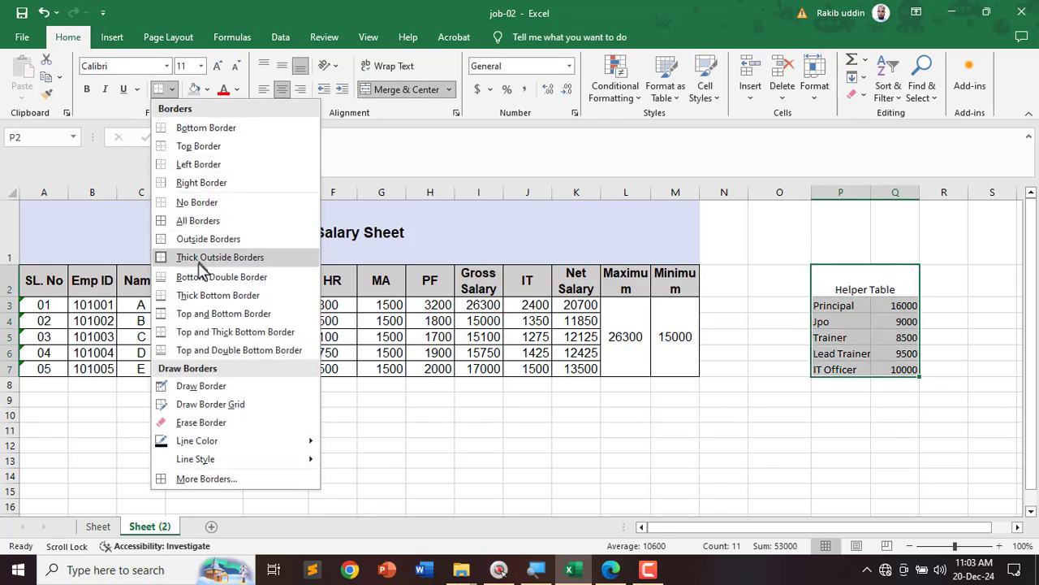
click(195, 220)
click(822, 433)
click(891, 272)
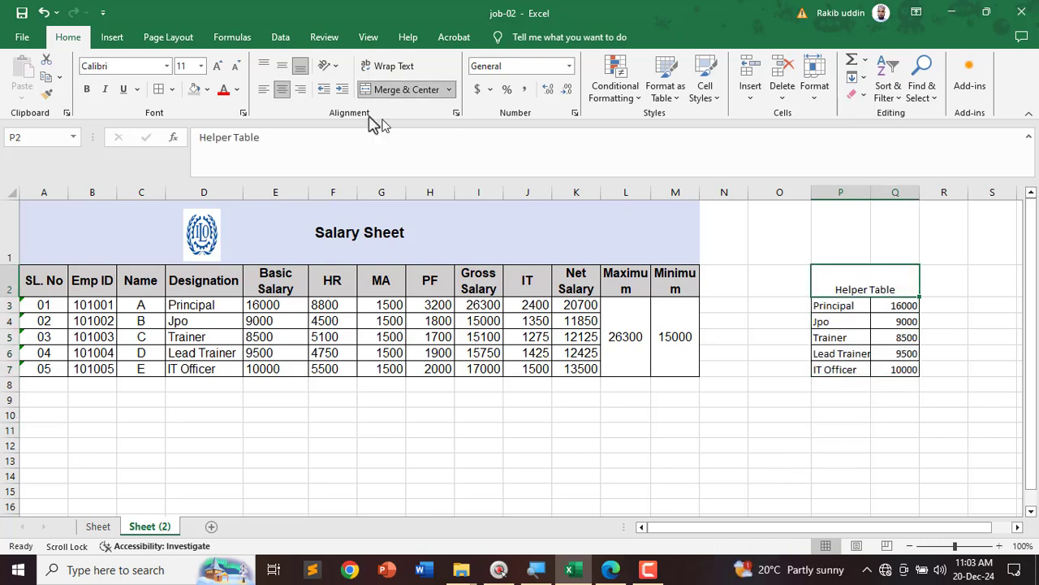
click(284, 66)
click(815, 450)
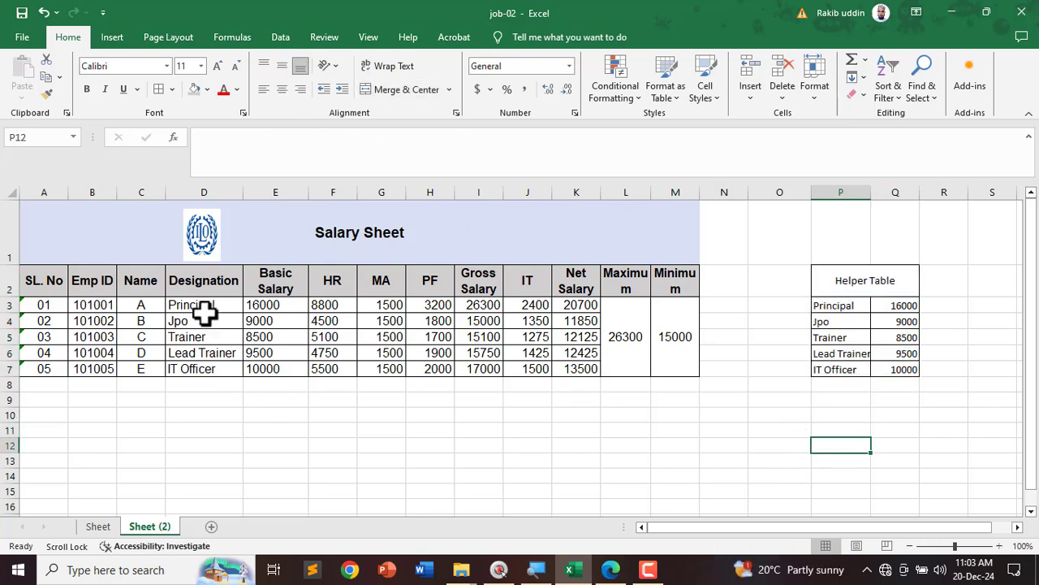
Step: Clear the Designation and Basic Salary entries in D3:E7
drag(206, 307, 264, 368)
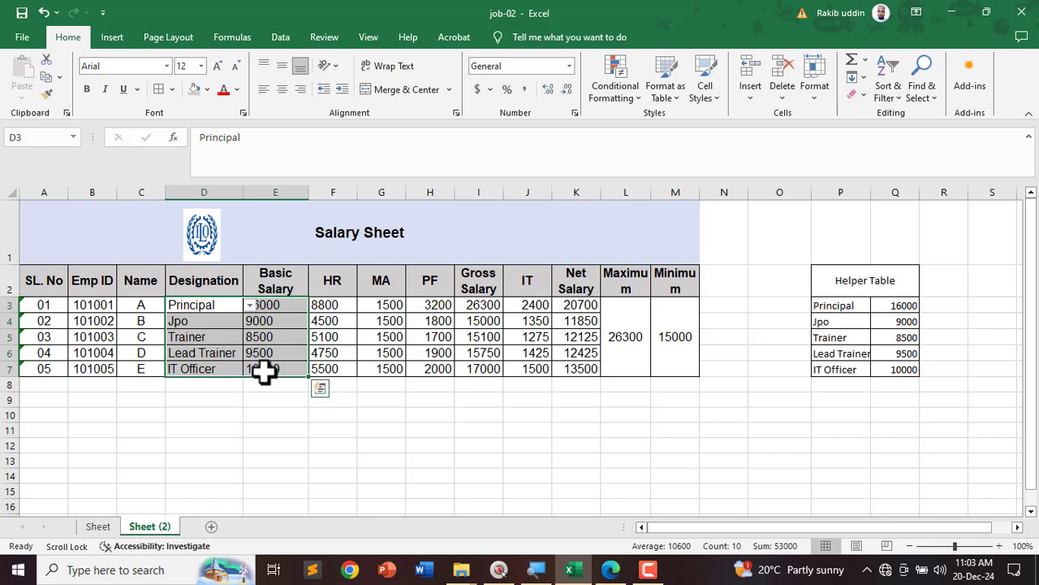
key(Delete)
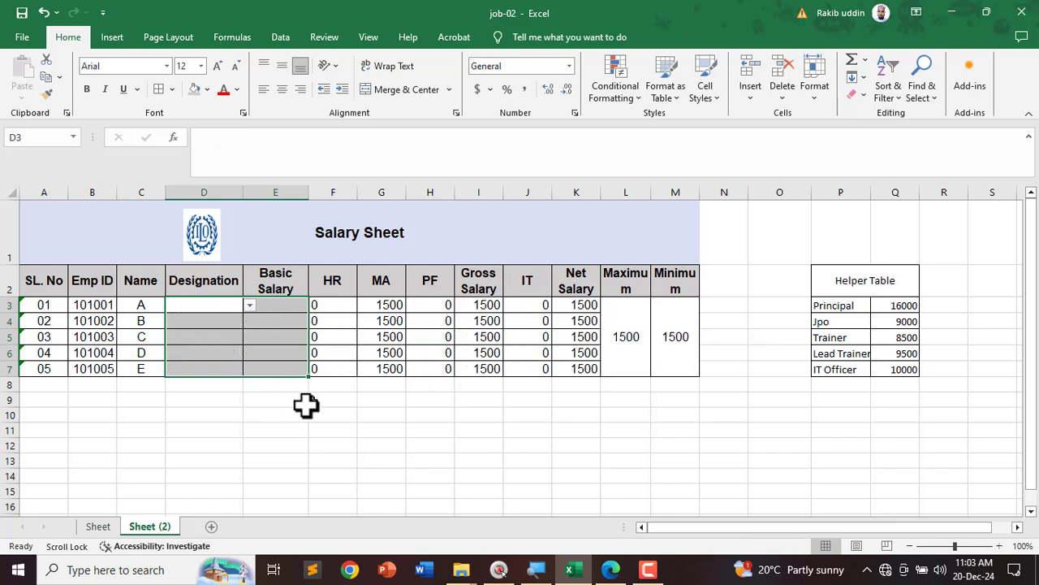
click(280, 430)
Step: Remove the old designation dropdown by clearing all data validation on D3:D7
drag(203, 307, 199, 368)
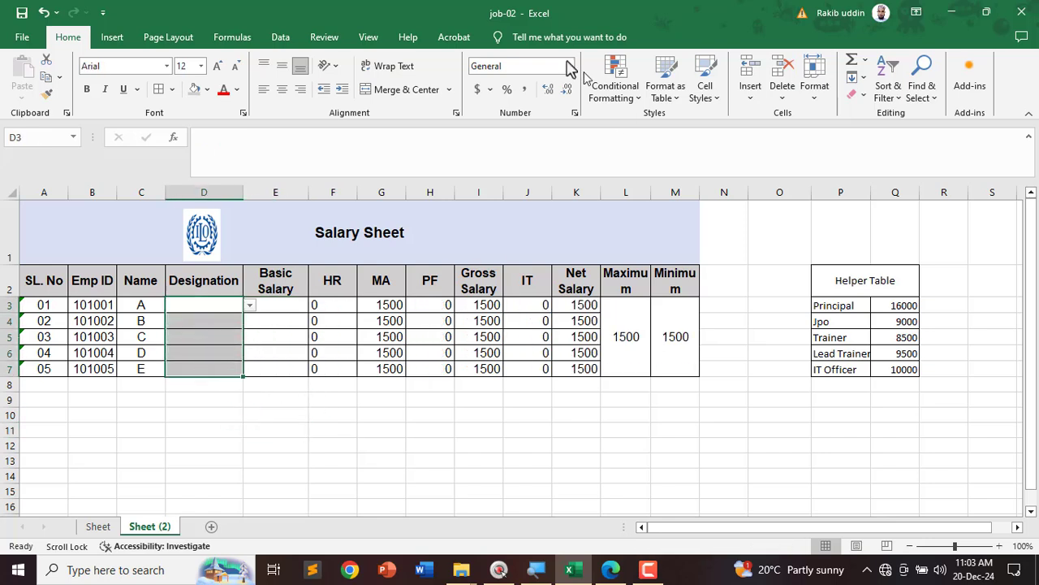
click(280, 36)
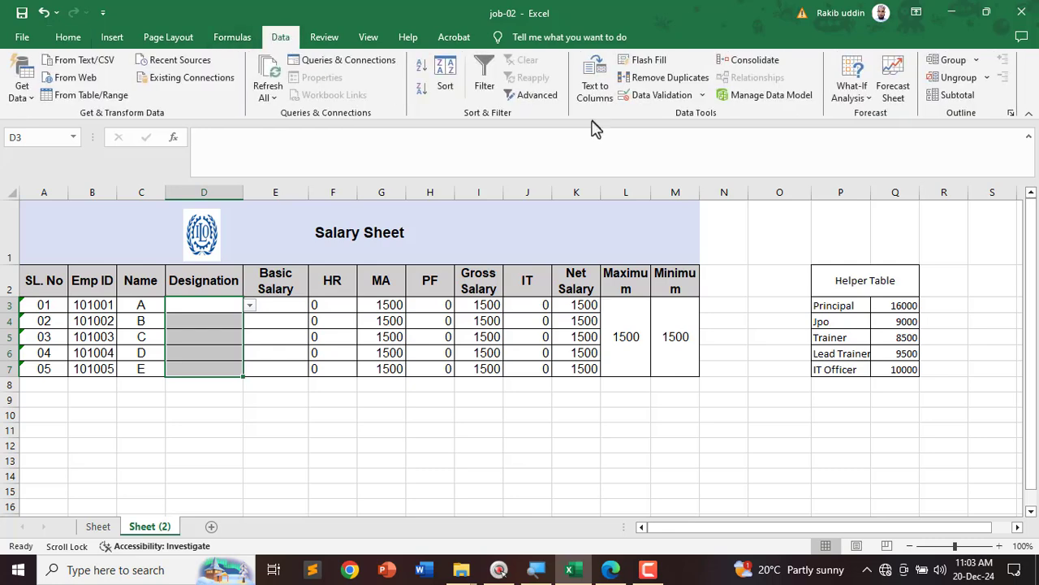
click(640, 94)
click(388, 365)
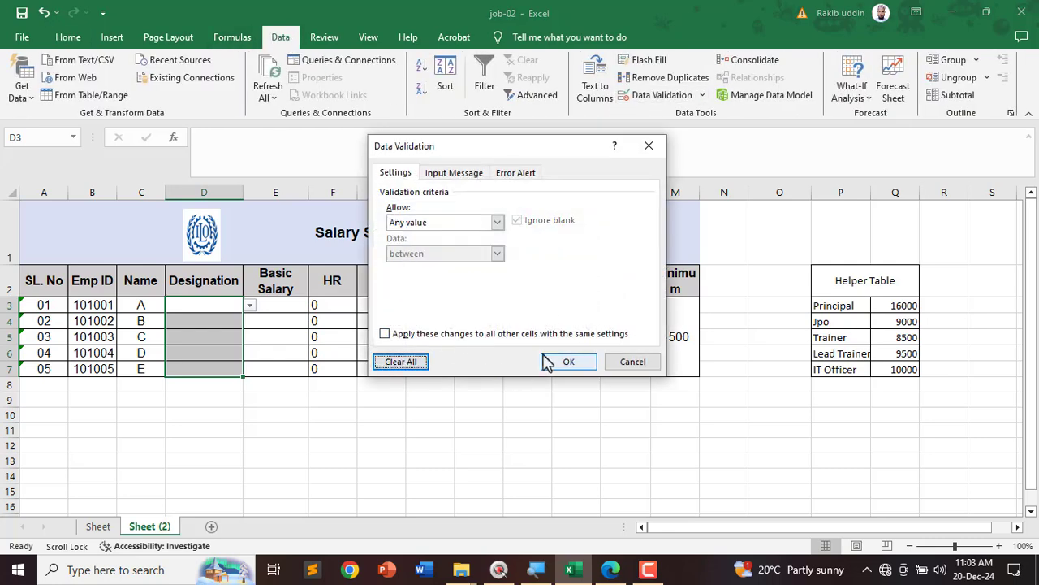
click(568, 361)
click(382, 444)
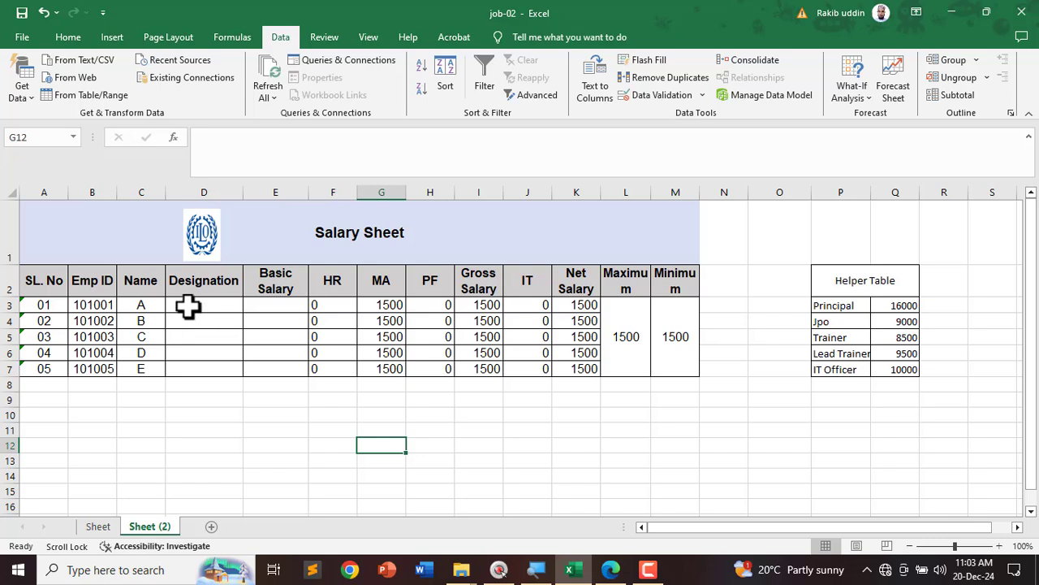
Step: Reselect the five Designation cells D3:D7
drag(187, 305, 176, 368)
click(297, 461)
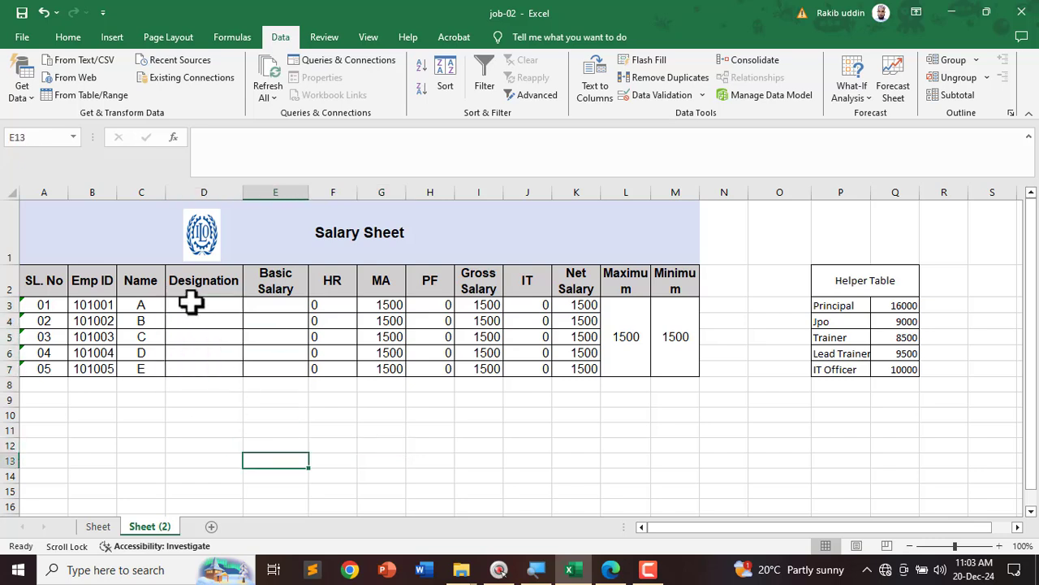
click(192, 302)
drag(204, 302, 201, 367)
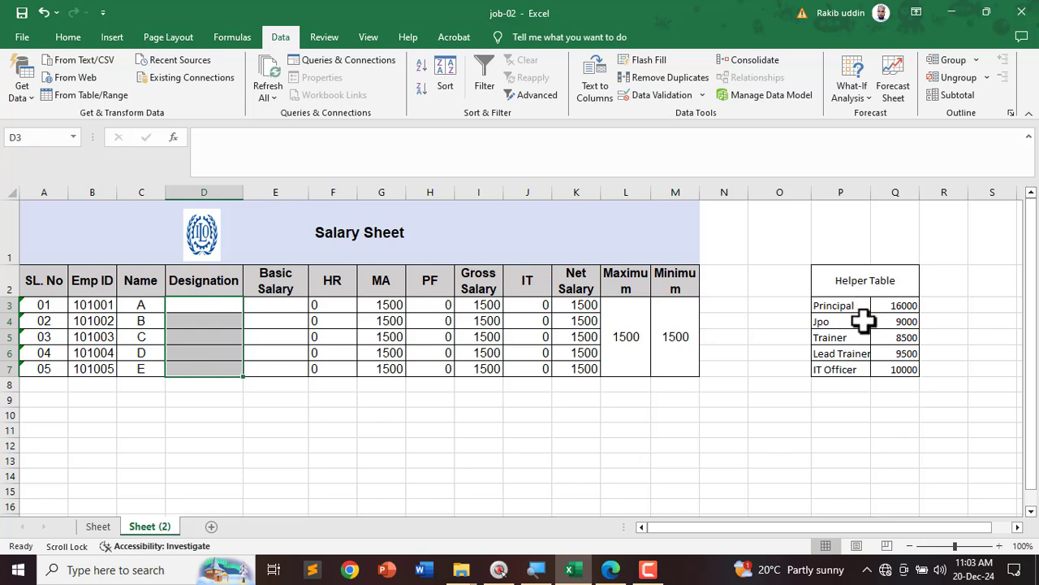
key(ctrl+shift+d)
mouse_move(945, 260)
mouse_down()
mouse_move(837, 257)
mouse_move(909, 434)
mouse_move(885, 252)
mouse_up()
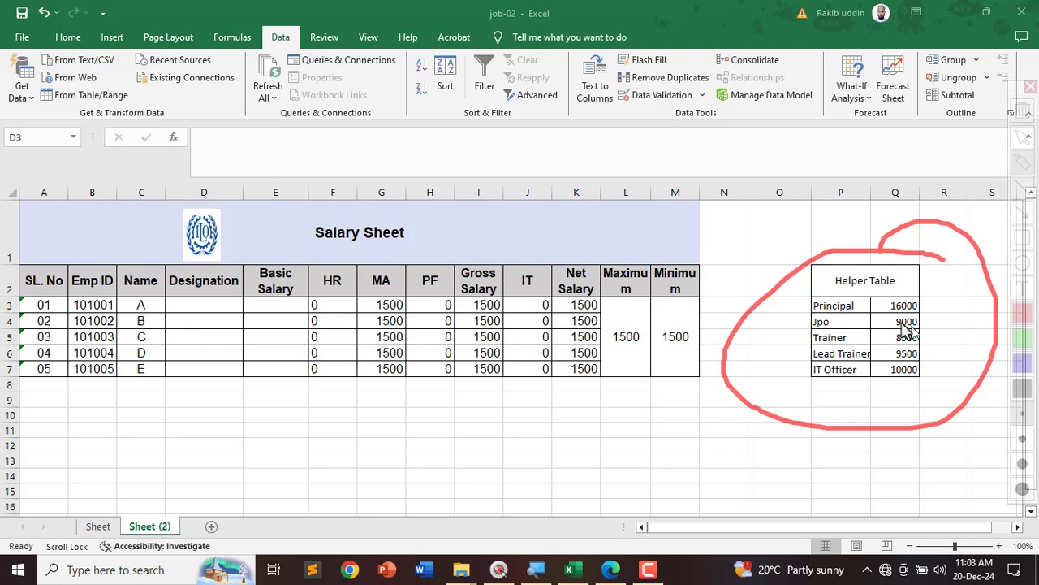
key(ctrl+shift+d)
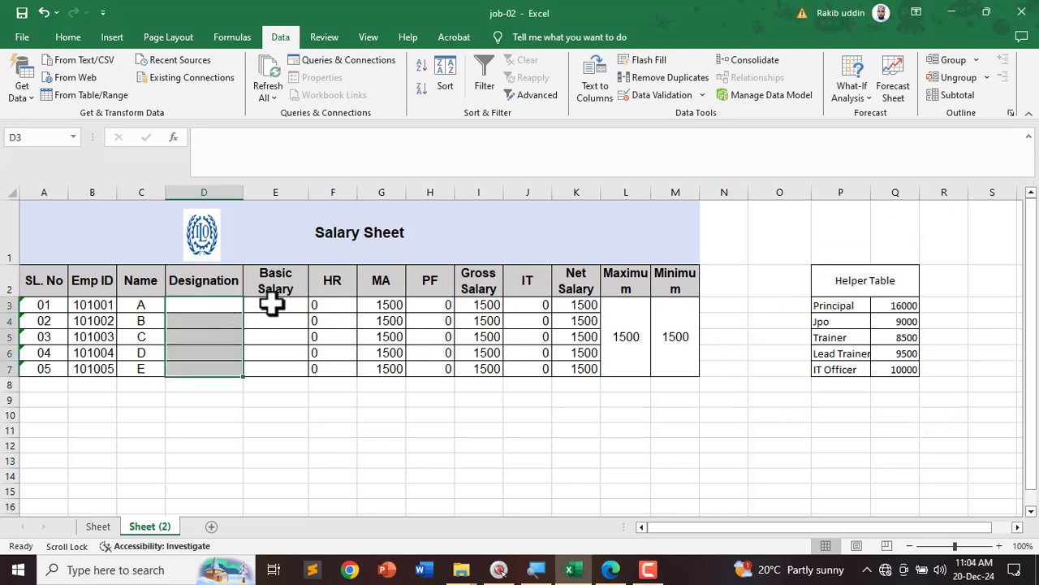
Step: Add a List validation on D3:D7 sourced from the Helper Table titles P3:P7
click(284, 41)
click(651, 99)
click(406, 224)
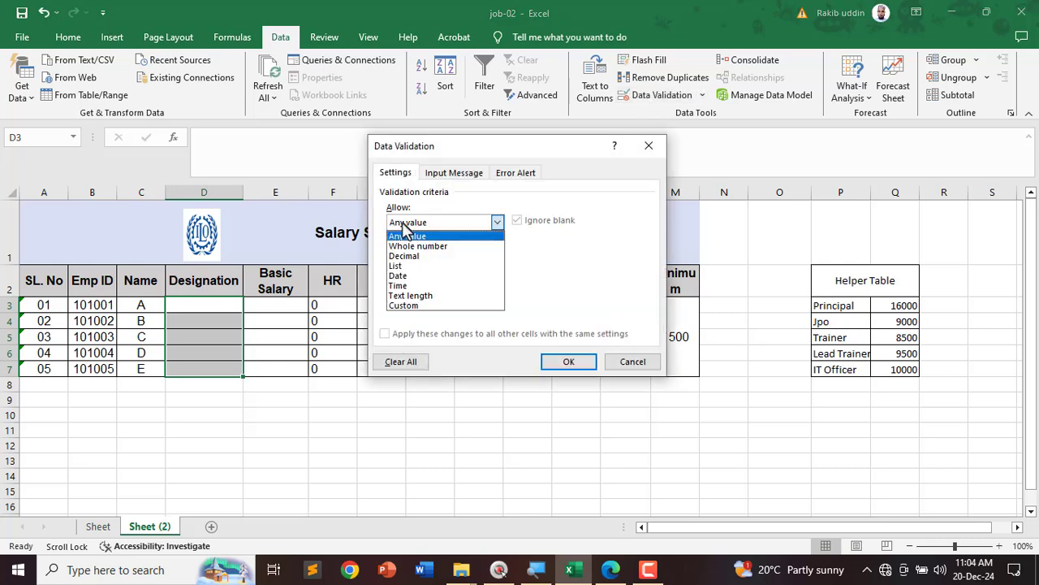
click(398, 266)
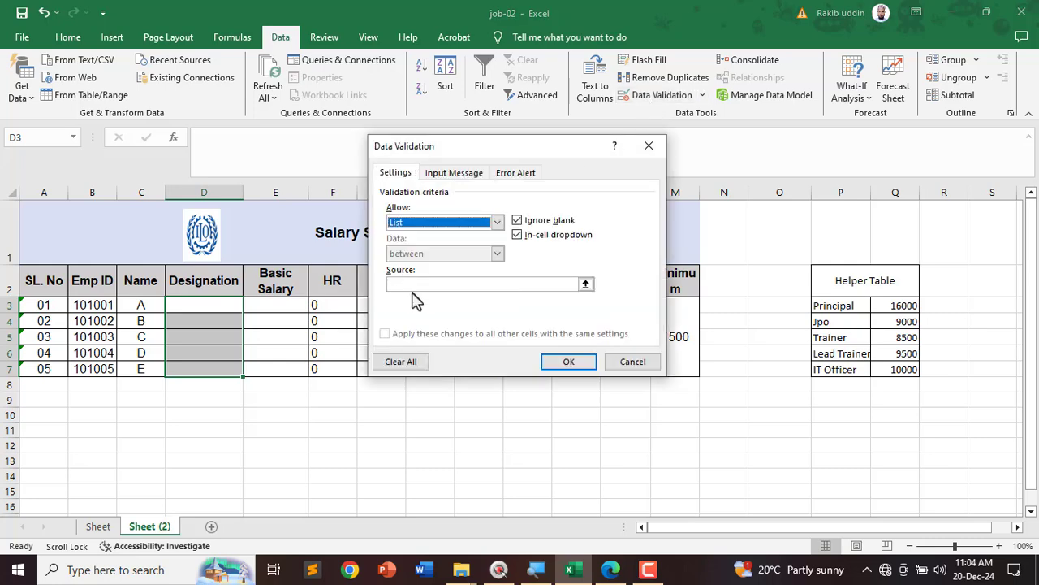
click(411, 284)
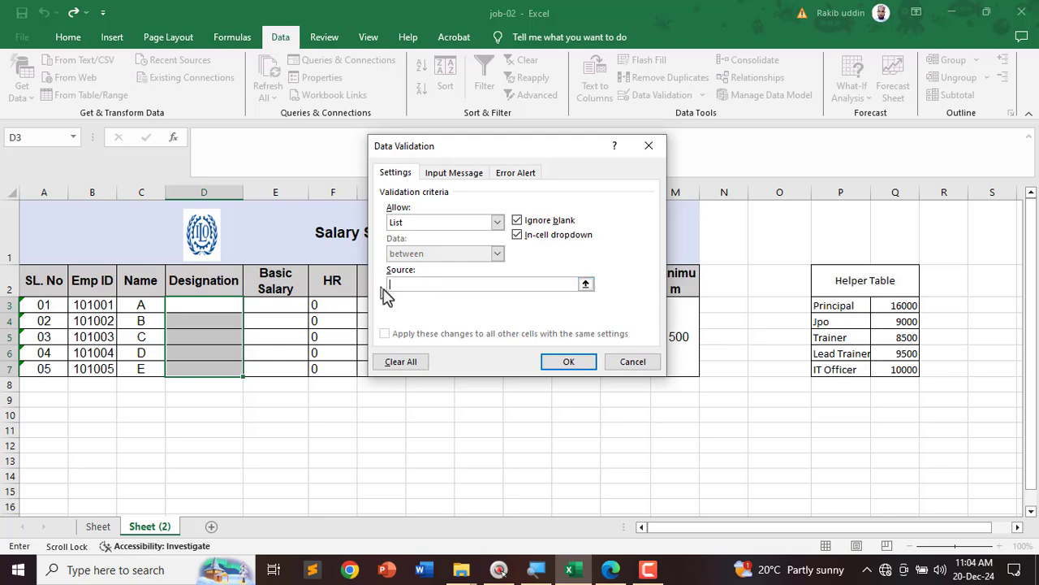
drag(835, 309, 821, 367)
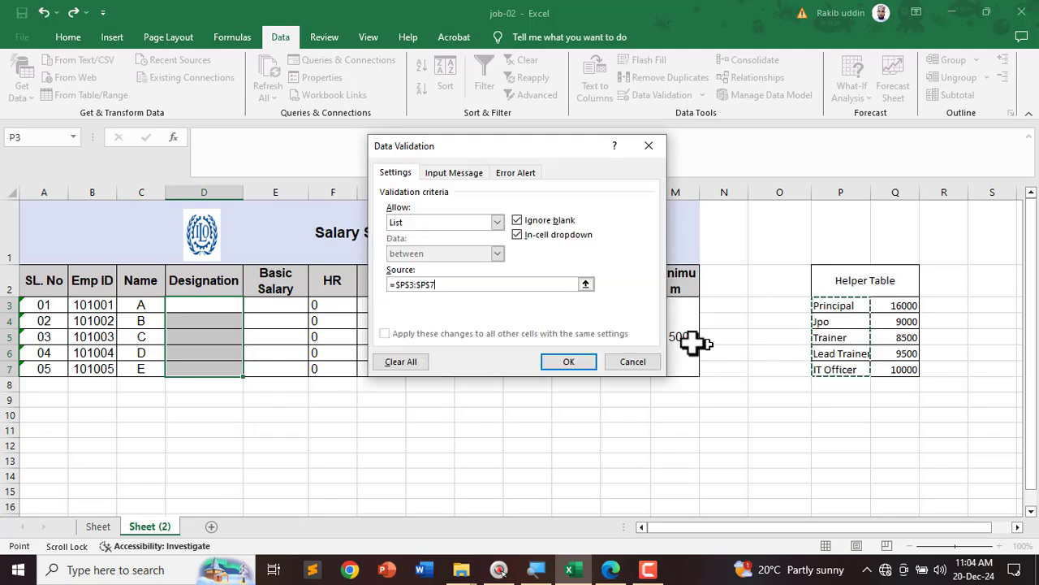
click(563, 362)
Step: Pick Principal, Jpo, Trainer, Lead Trainer and IT Officer from the D3:D7 dropdowns
click(250, 307)
click(195, 317)
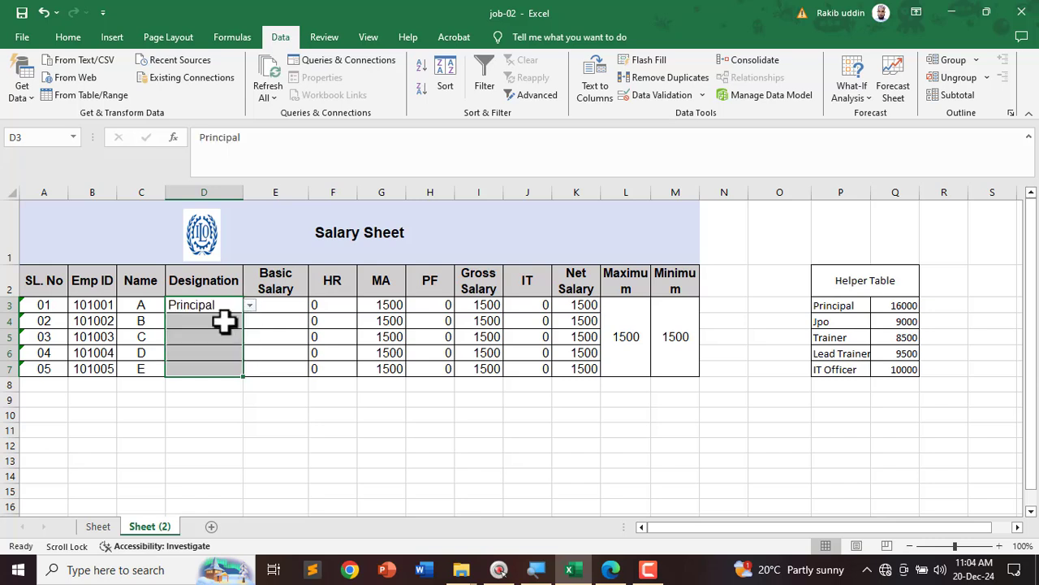
click(226, 321)
click(250, 322)
click(215, 344)
click(225, 336)
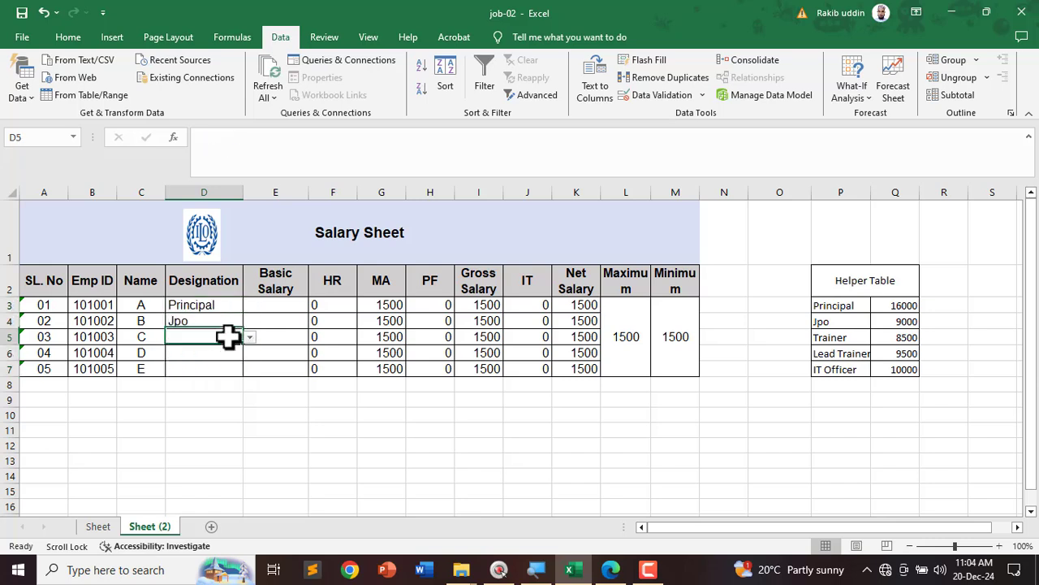
click(250, 337)
click(211, 371)
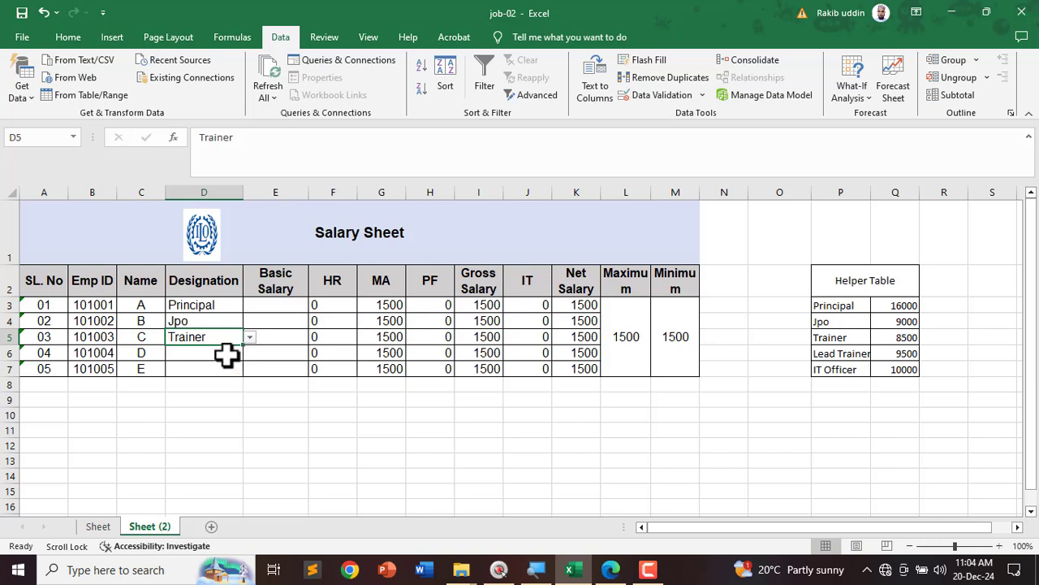
click(227, 353)
click(250, 353)
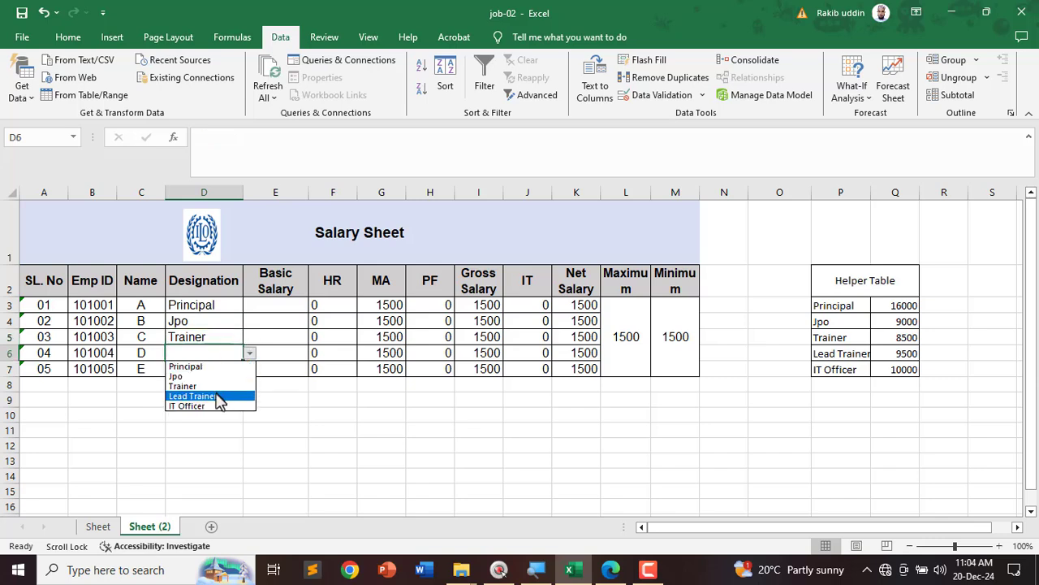
click(216, 395)
click(231, 370)
click(250, 370)
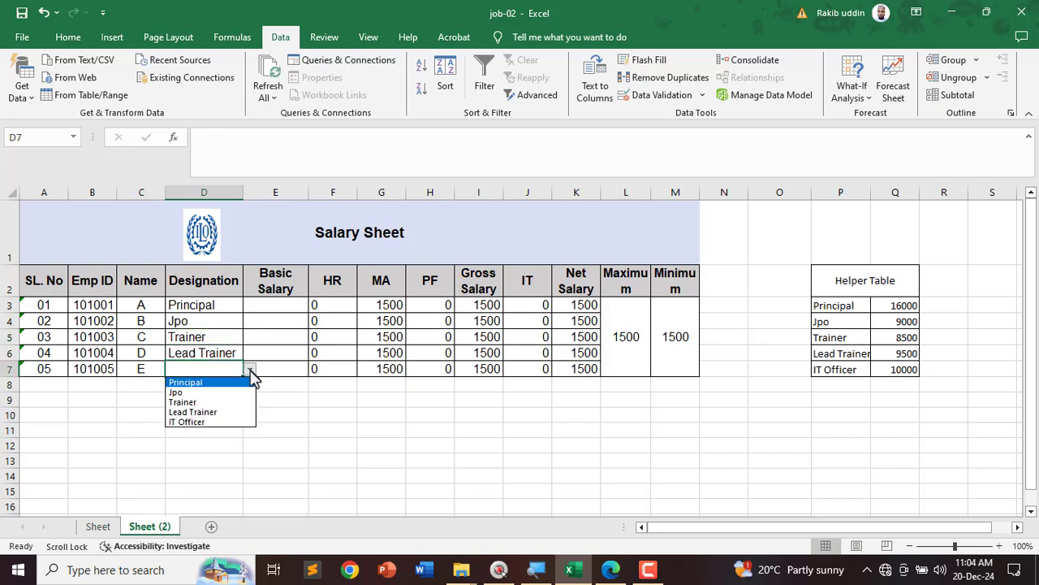
click(207, 421)
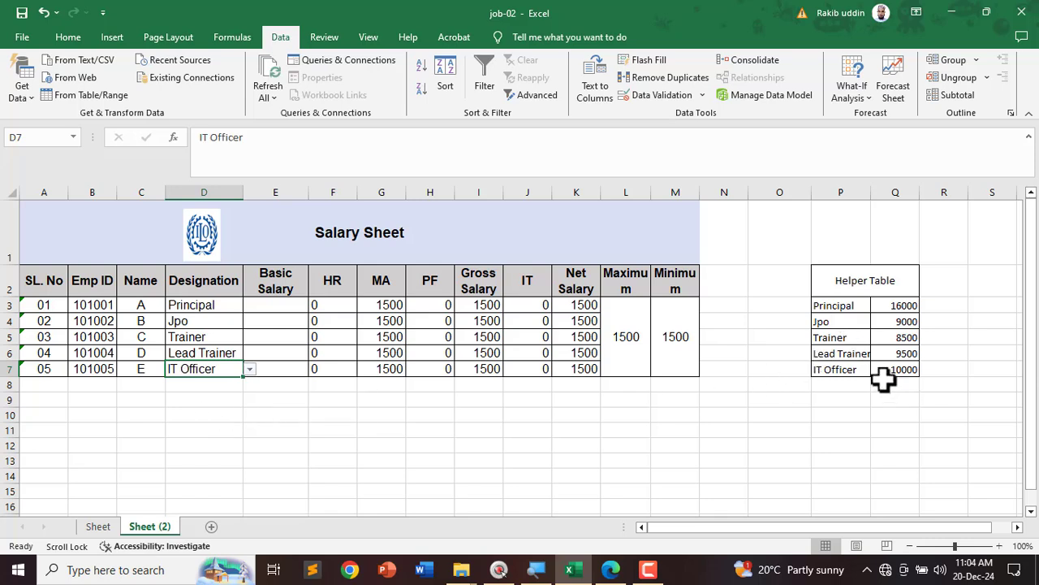
click(288, 308)
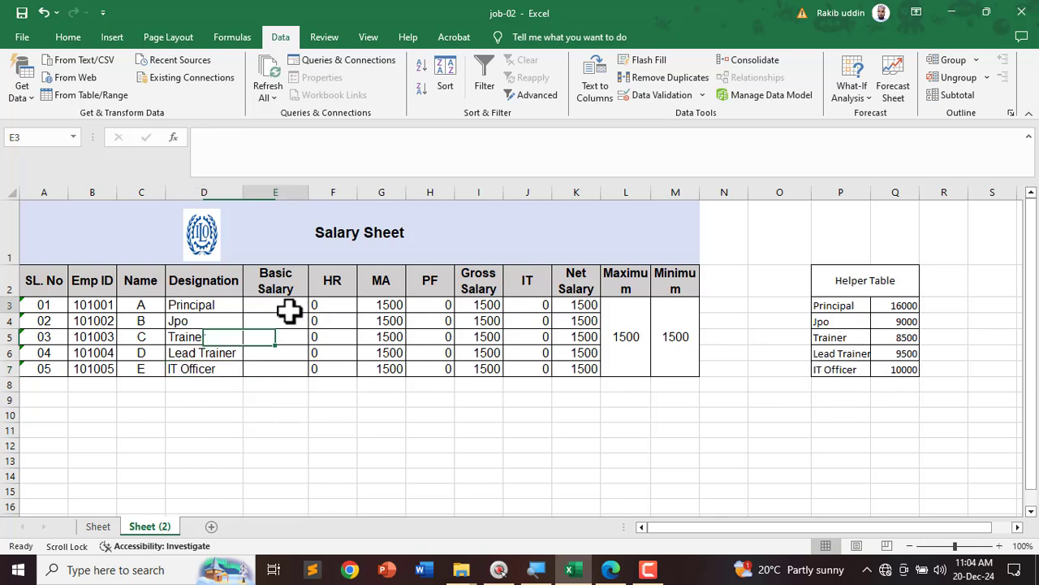
click(205, 308)
Step: Enter =VLOOKUP(D3,$P$3:$Q$7,2,0) in E3 to look up the basic salary
click(276, 308)
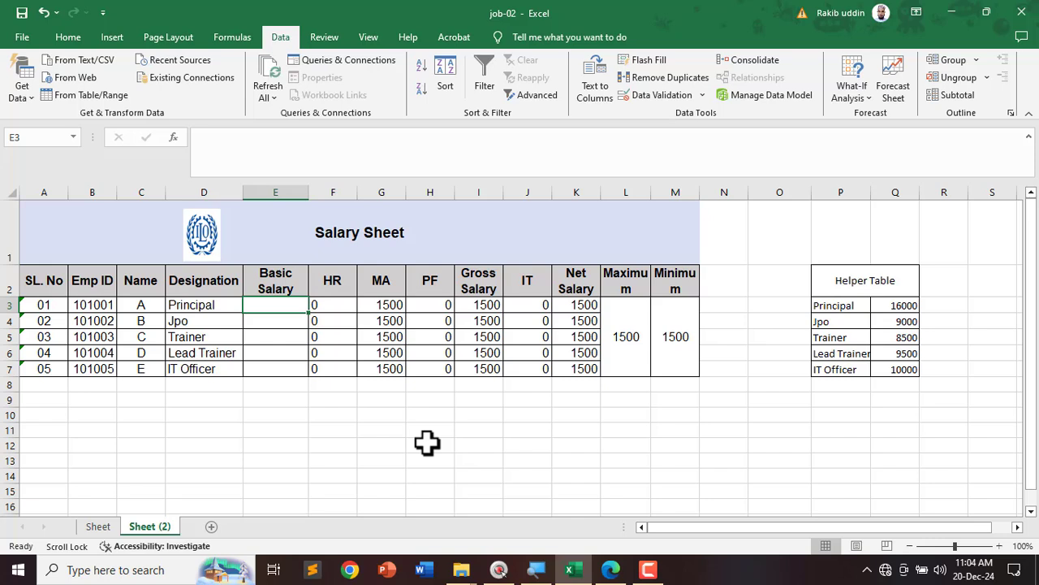
click(68, 37)
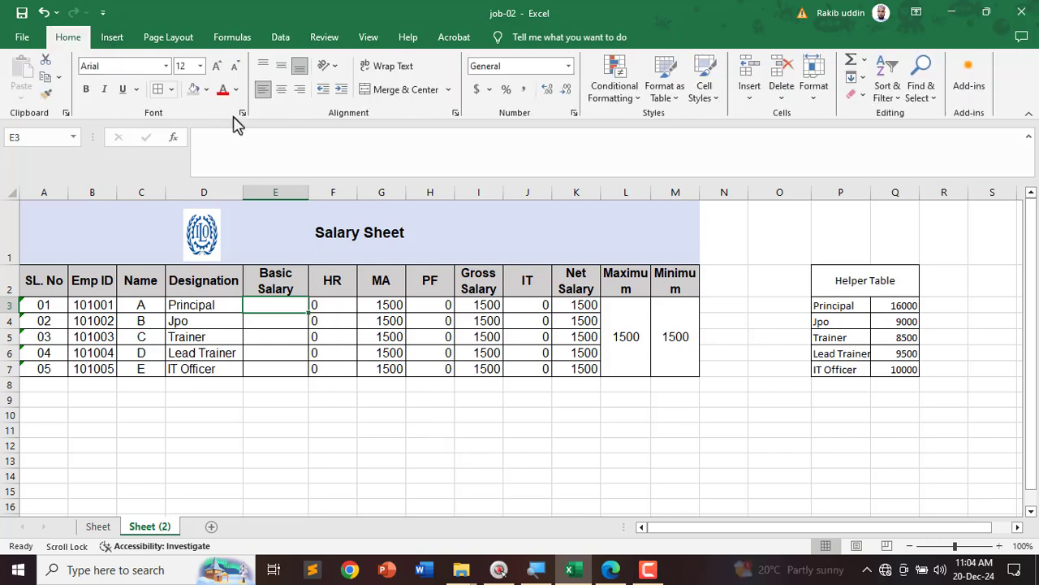
text(=)
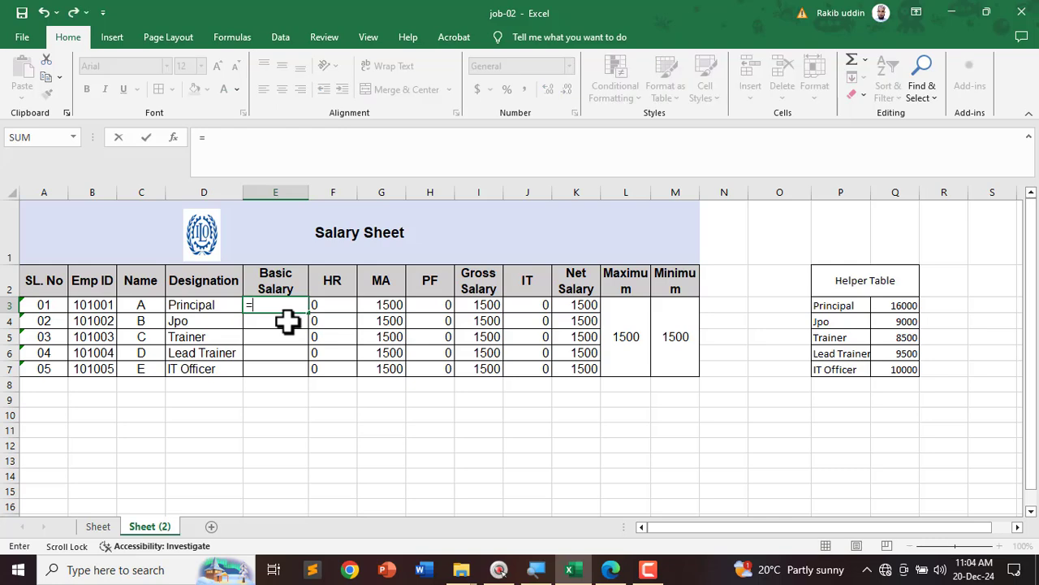
text(vl)
key(Tab)
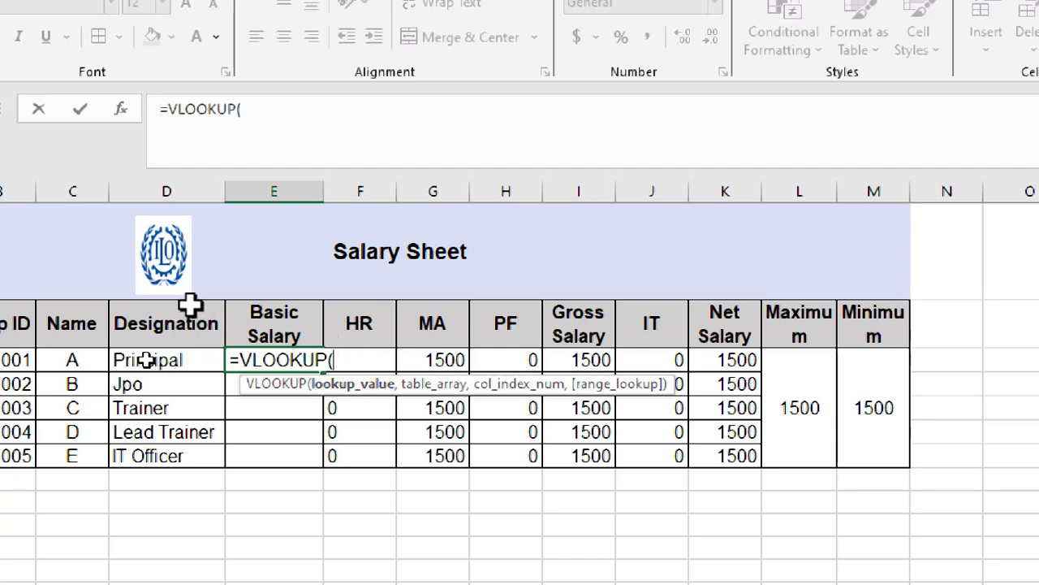
click(146, 360)
text(,)
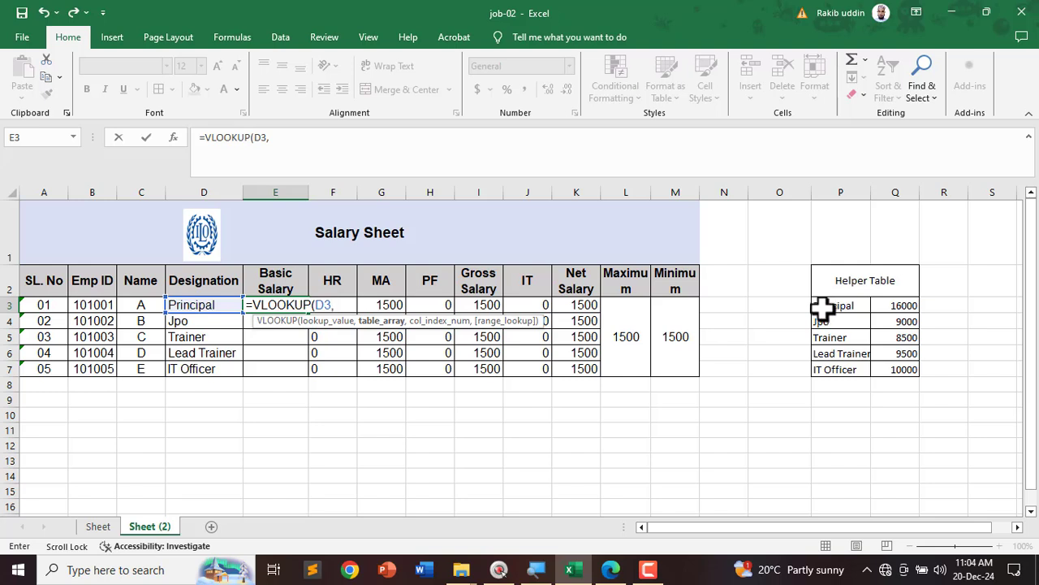
drag(823, 308, 893, 369)
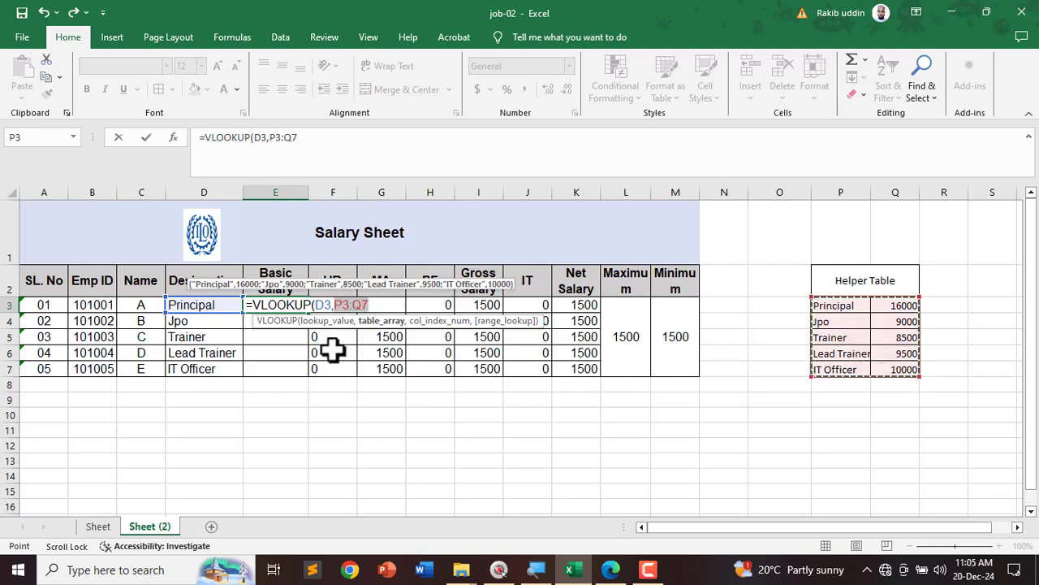
key(F4)
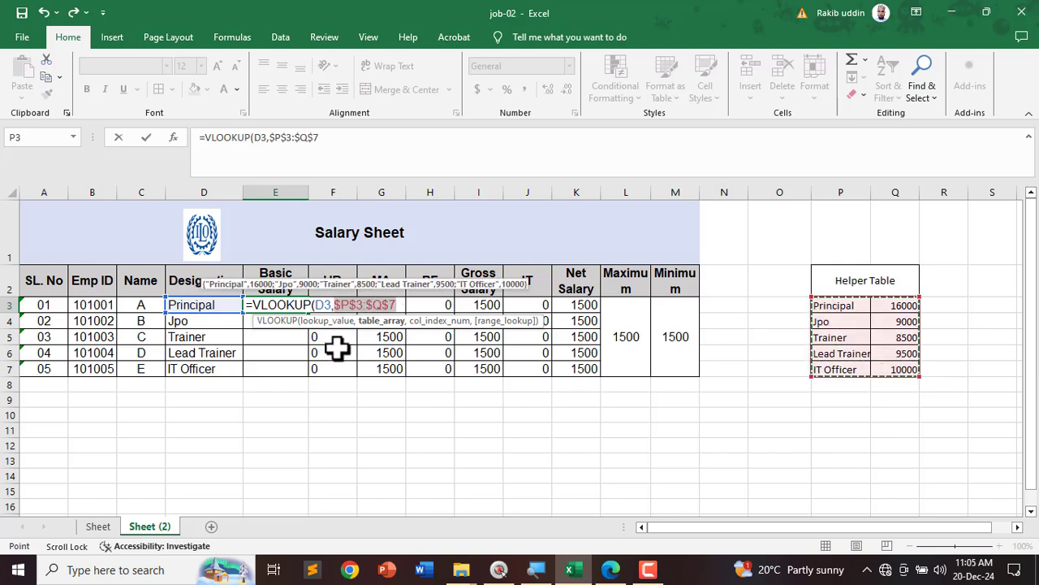
text(,)
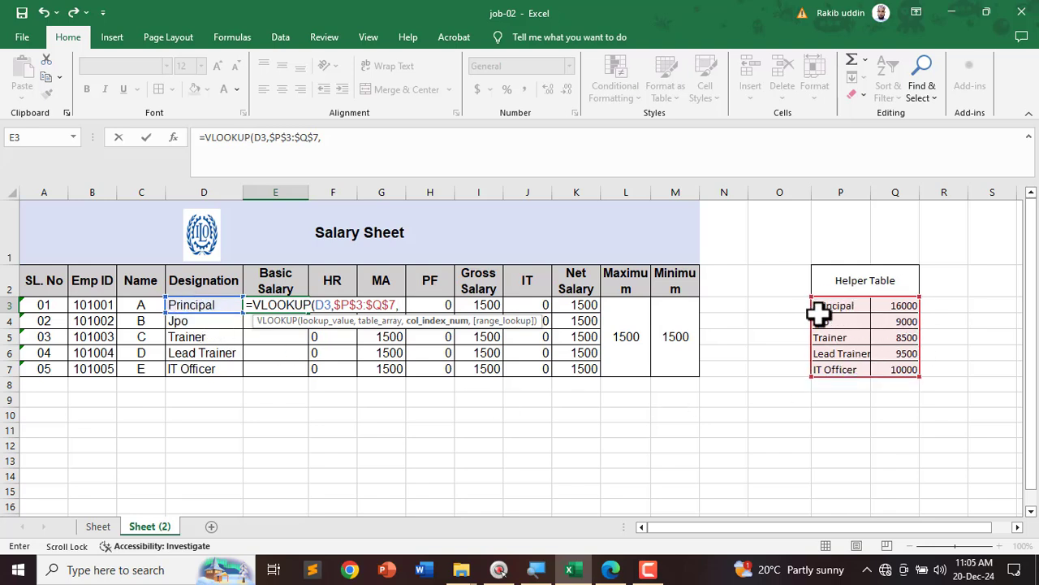
key(ctrl+2)
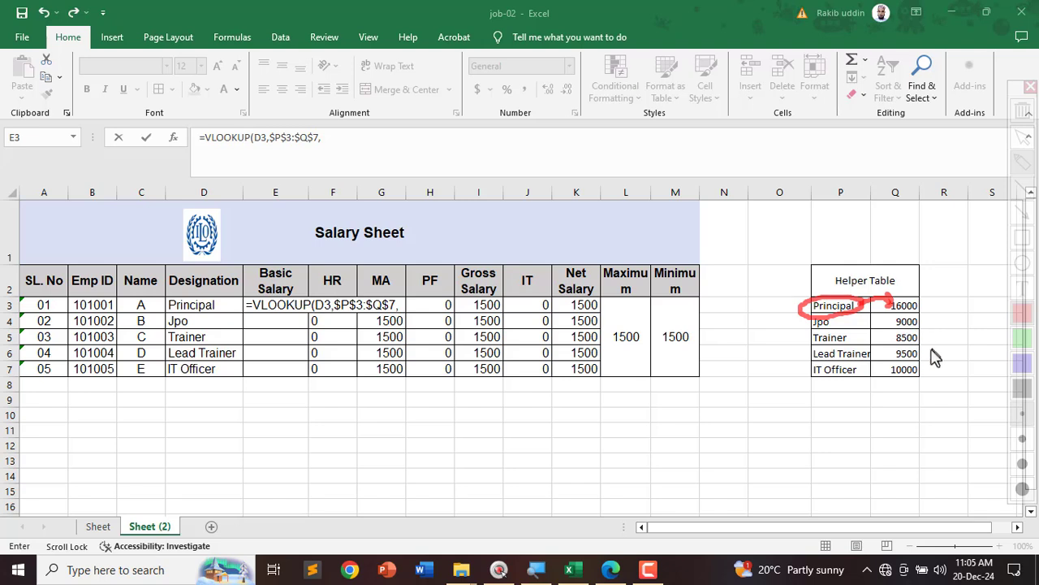
key(Escape)
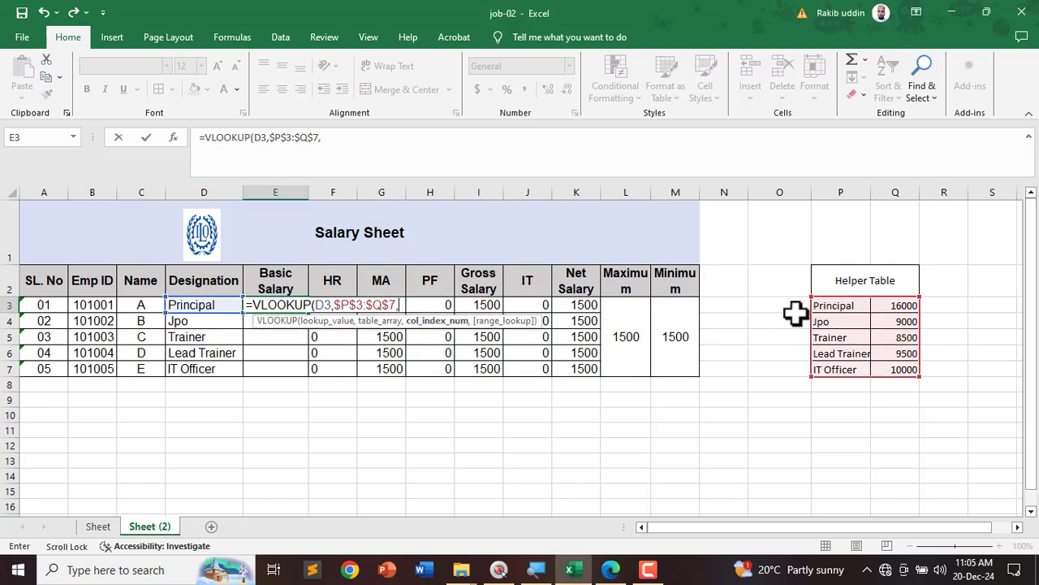
key(ctrl+2)
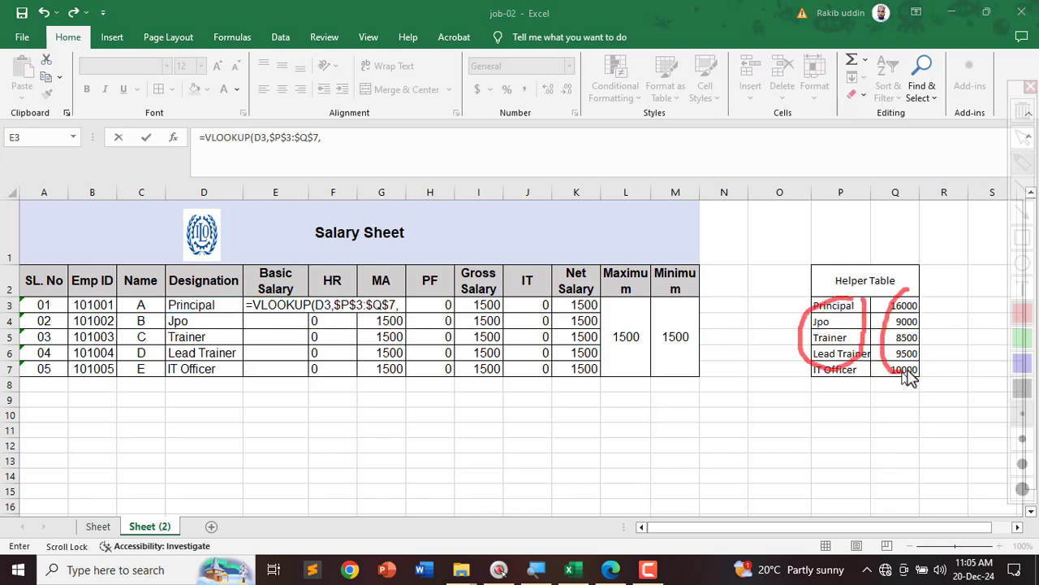
key(Escape)
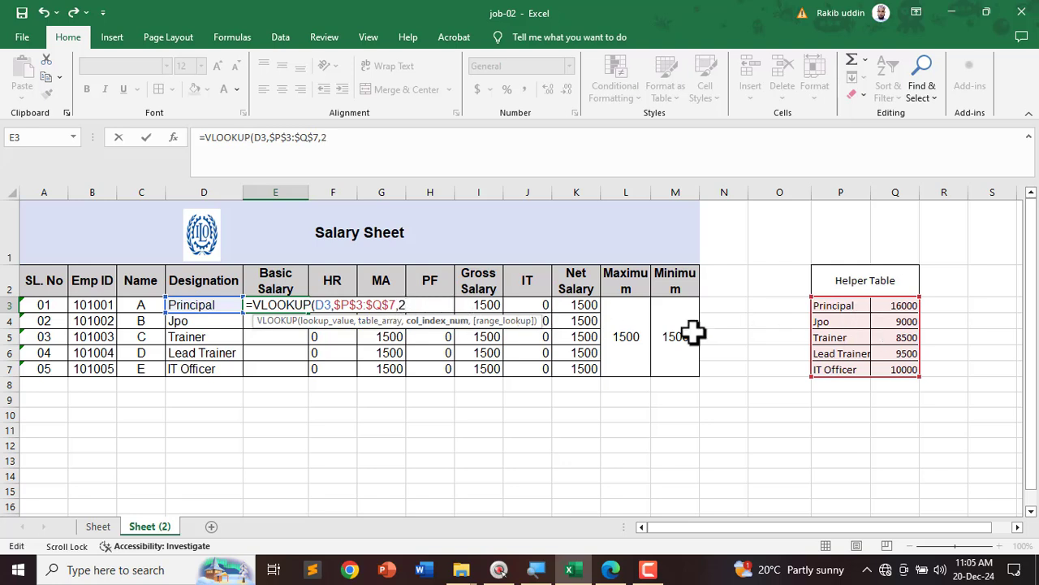
text(,0)
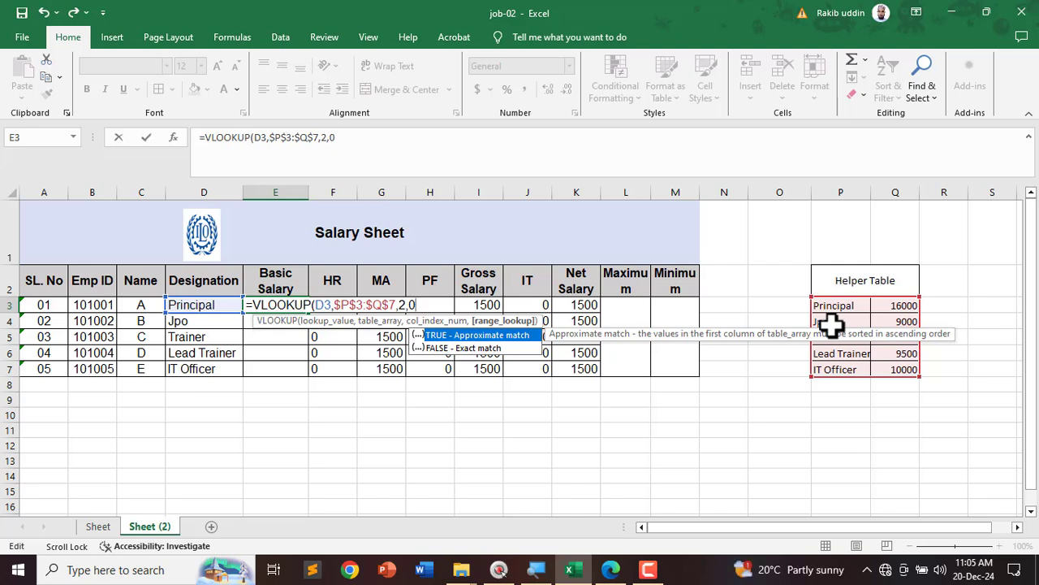
key(Return)
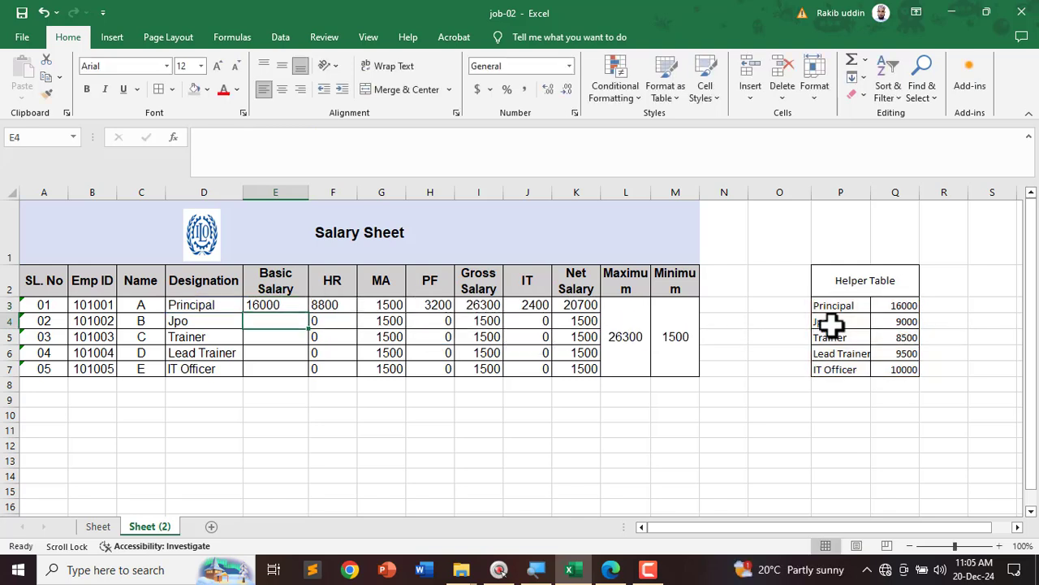
Step: Fill the lookup formula down to E7, giving salaries from 16000 to 10000
click(291, 306)
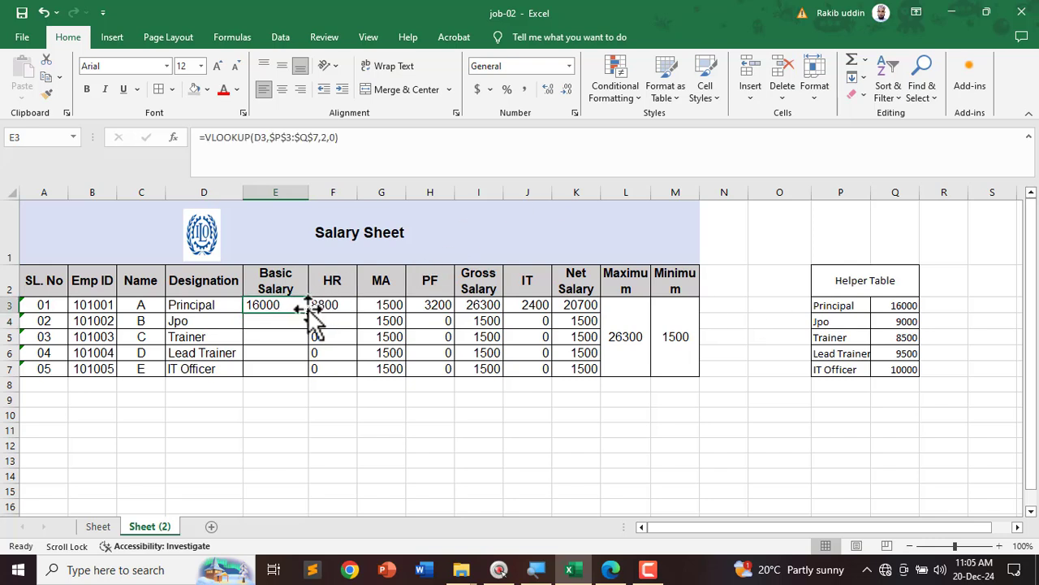
drag(309, 312, 303, 385)
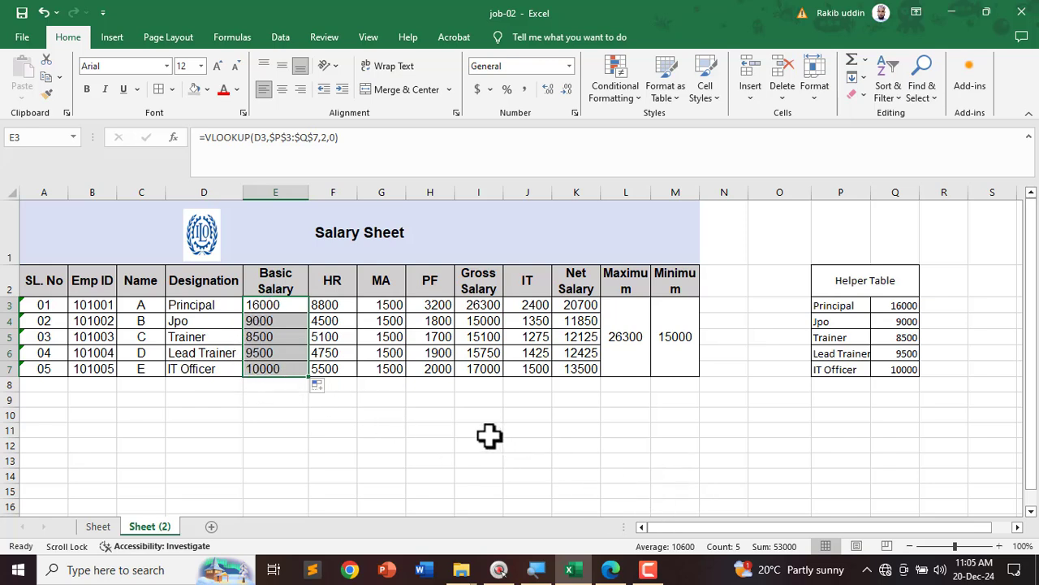
click(386, 399)
drag(273, 307, 274, 369)
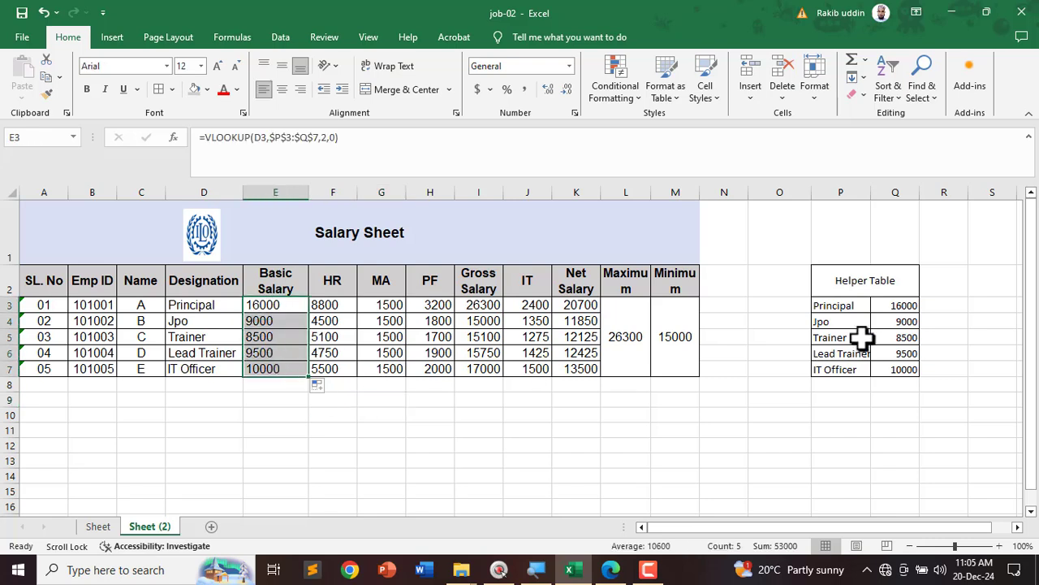
drag(898, 344, 920, 341)
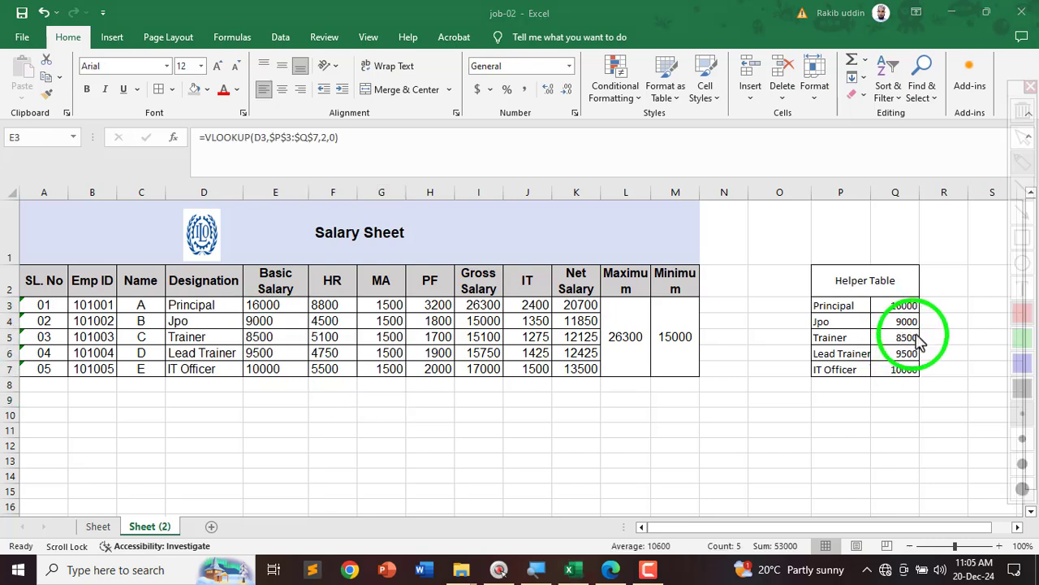
mouse_move(926, 235)
mouse_down()
mouse_move(837, 240)
mouse_move(979, 292)
mouse_move(867, 244)
mouse_up()
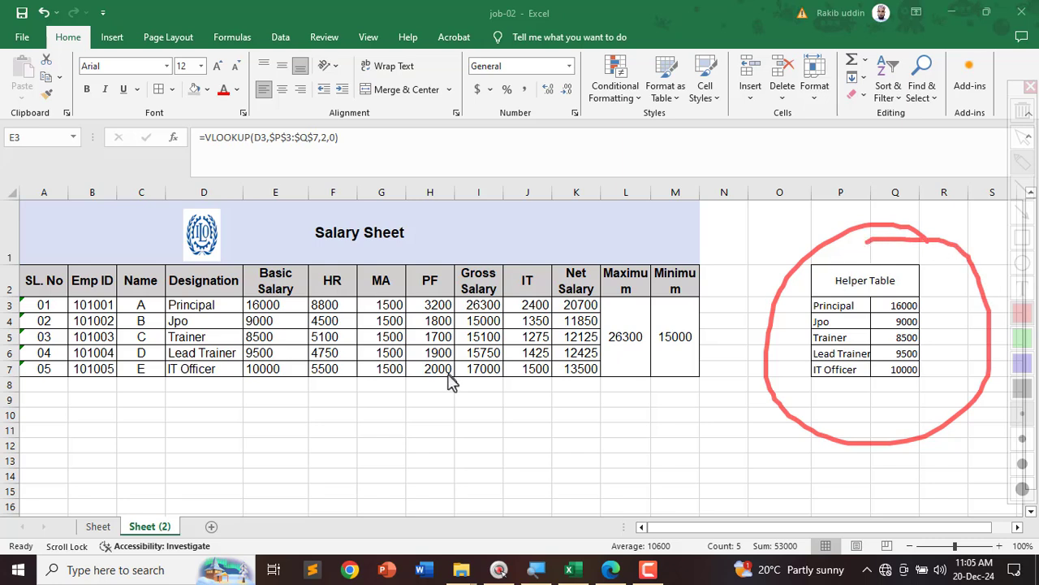
key(Escape)
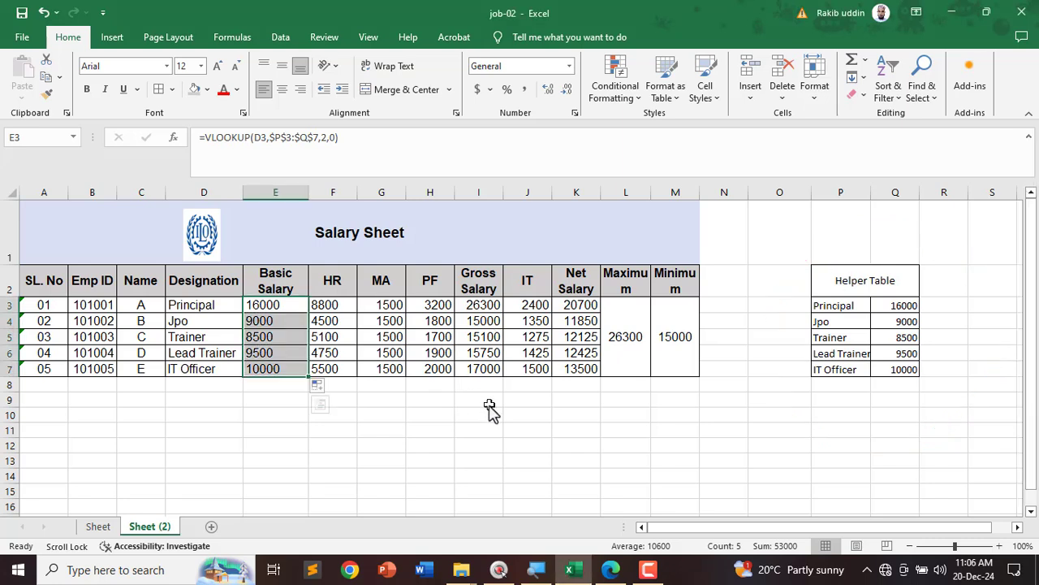
click(439, 416)
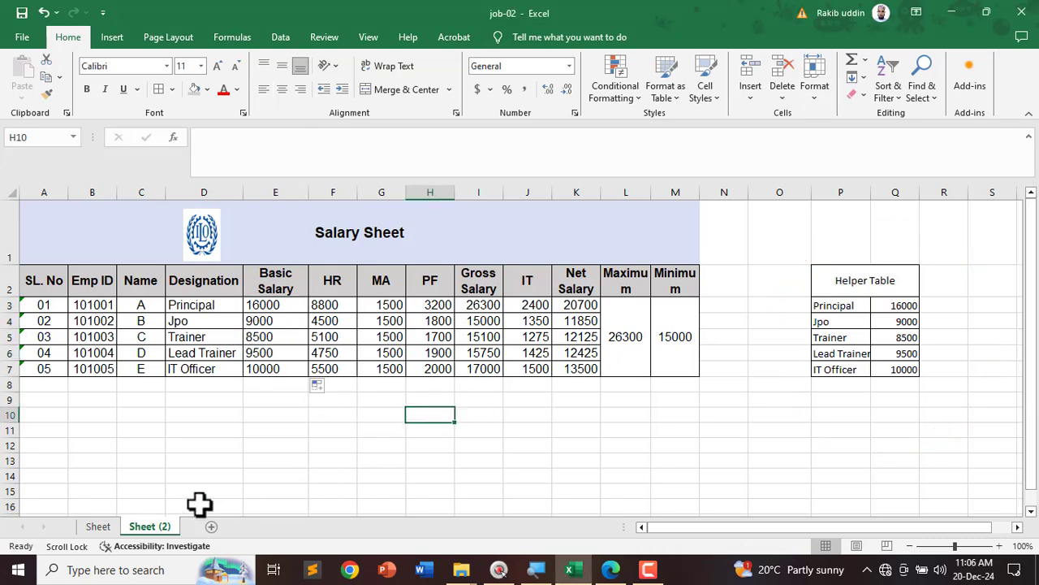
Step: Switch to the worksheet named Sheet and bring up the task instructions PDF
click(98, 527)
scroll(298, 460, down, 4)
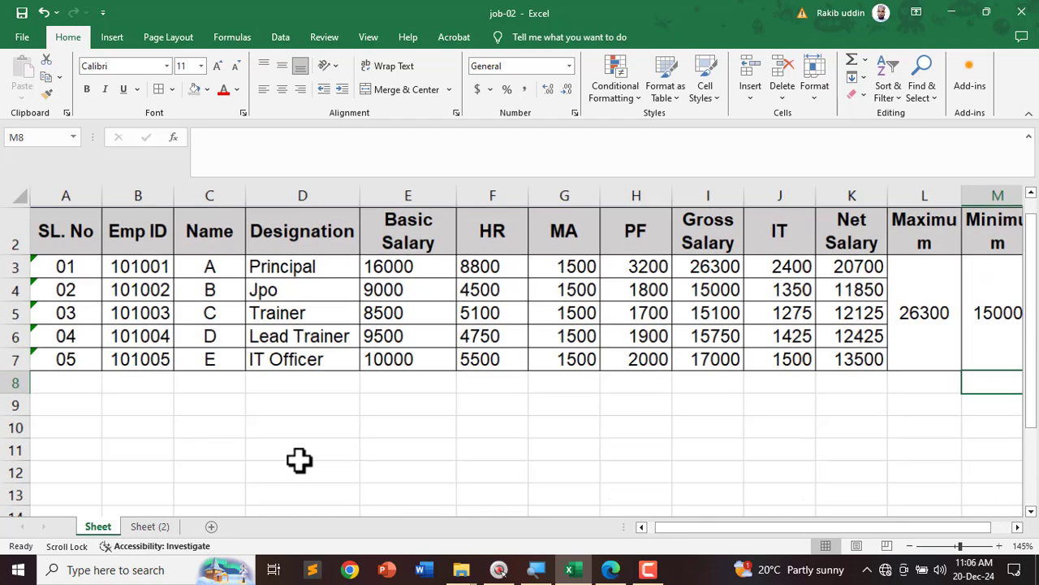
click(611, 569)
scroll(367, 315, up, 5)
Step: Tick items 9 and 10 in the instructions PDF, underlining the review step, then return to Excel
scroll(367, 315, up, 20)
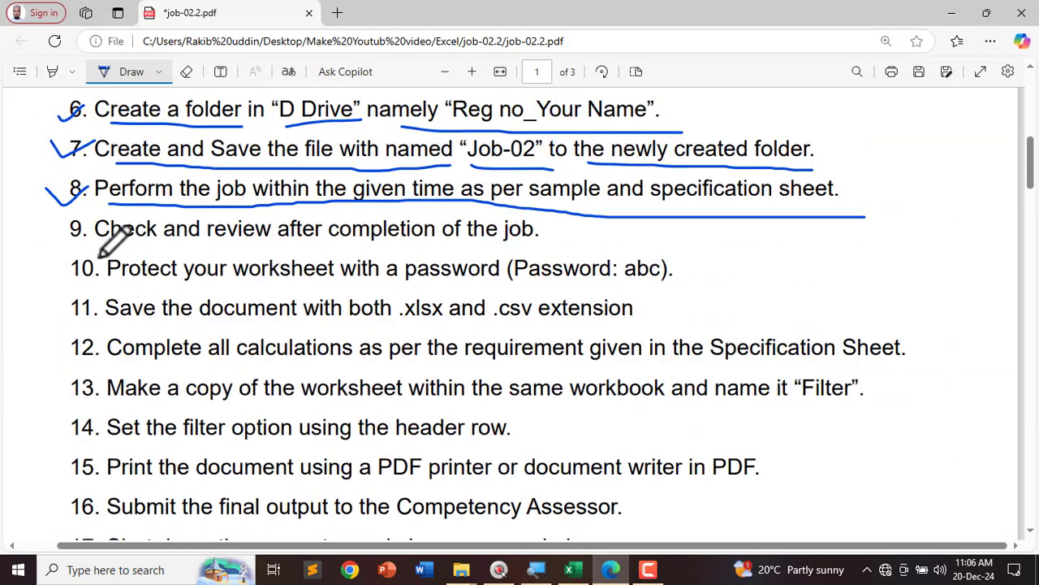
scroll(96, 254, up, 2)
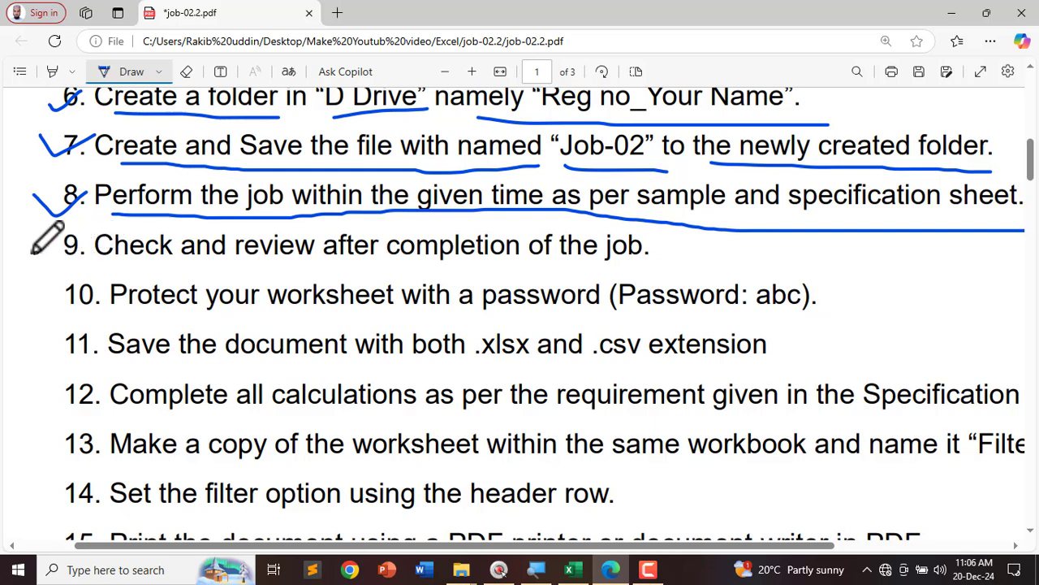
drag(33, 244, 66, 231)
drag(118, 266, 674, 260)
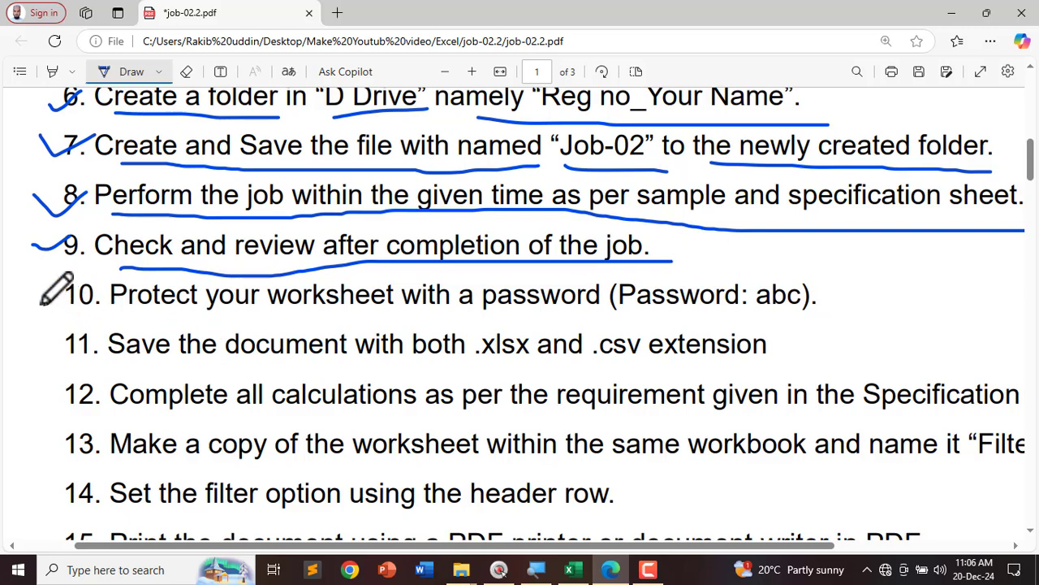
drag(35, 280, 81, 285)
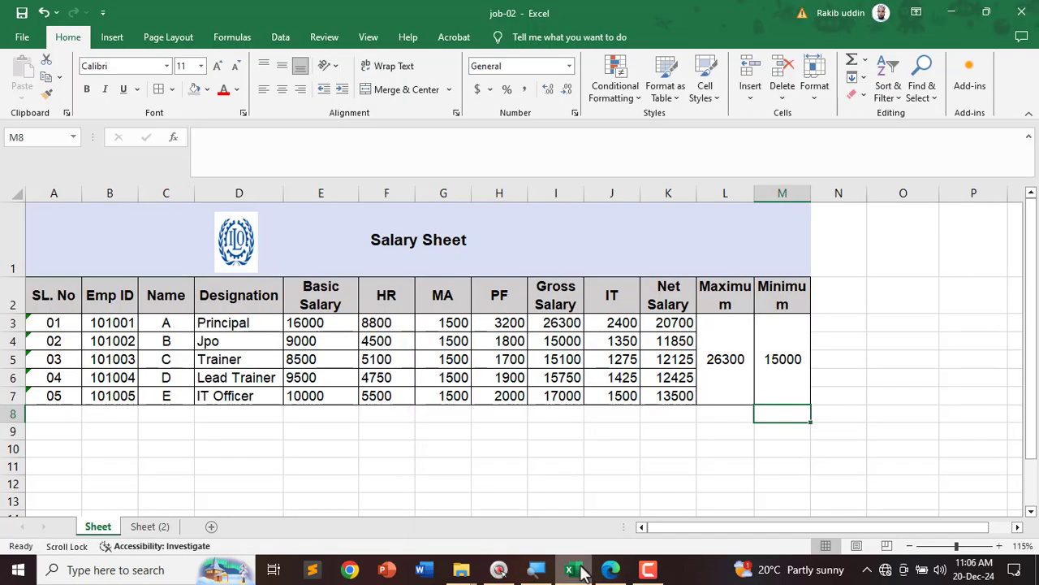
click(570, 569)
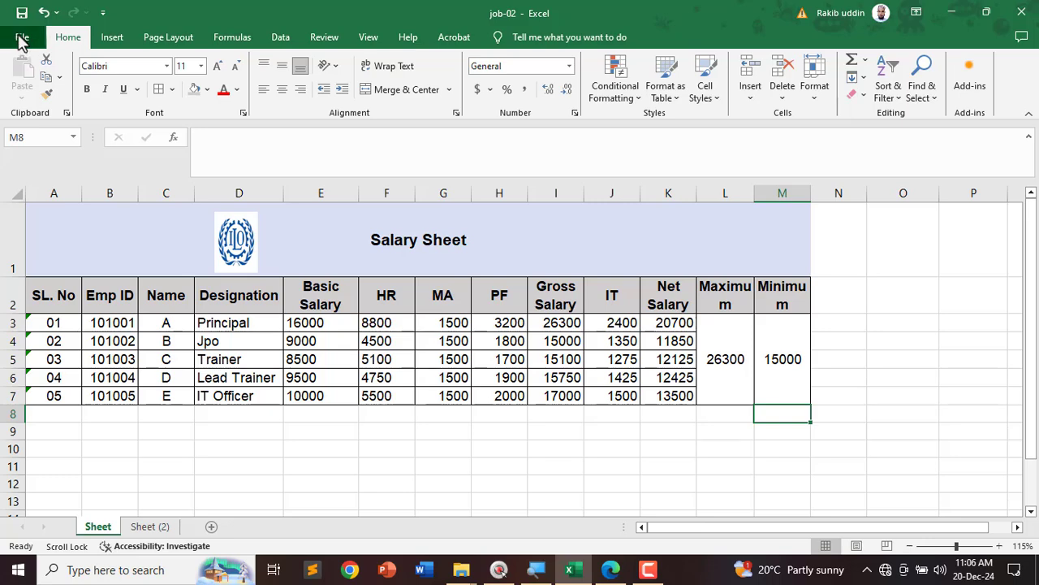
Step: Encrypt job-02 with a password via Protect Workbook, then return to the salary worksheet
click(22, 37)
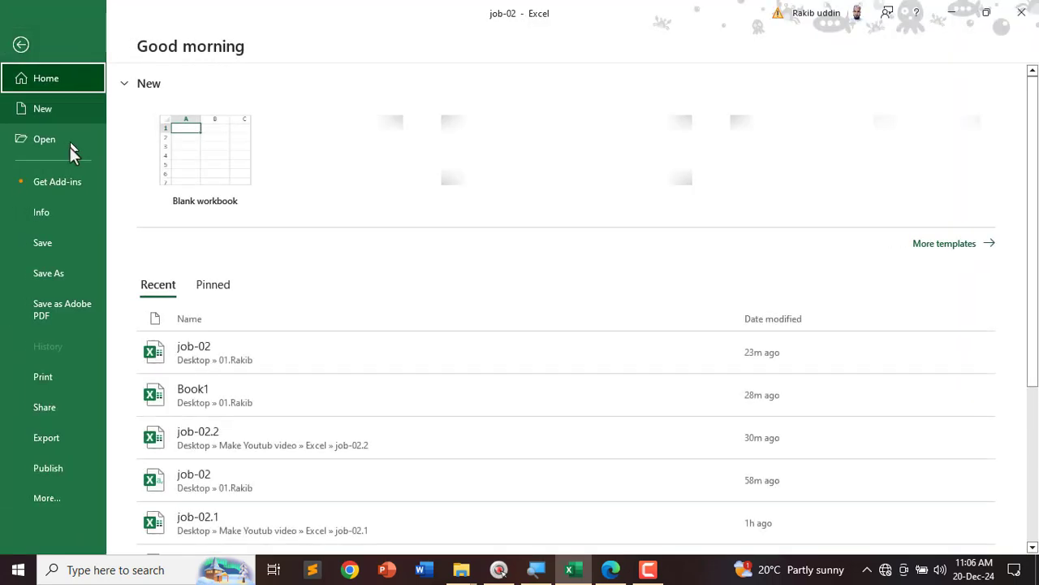
click(41, 218)
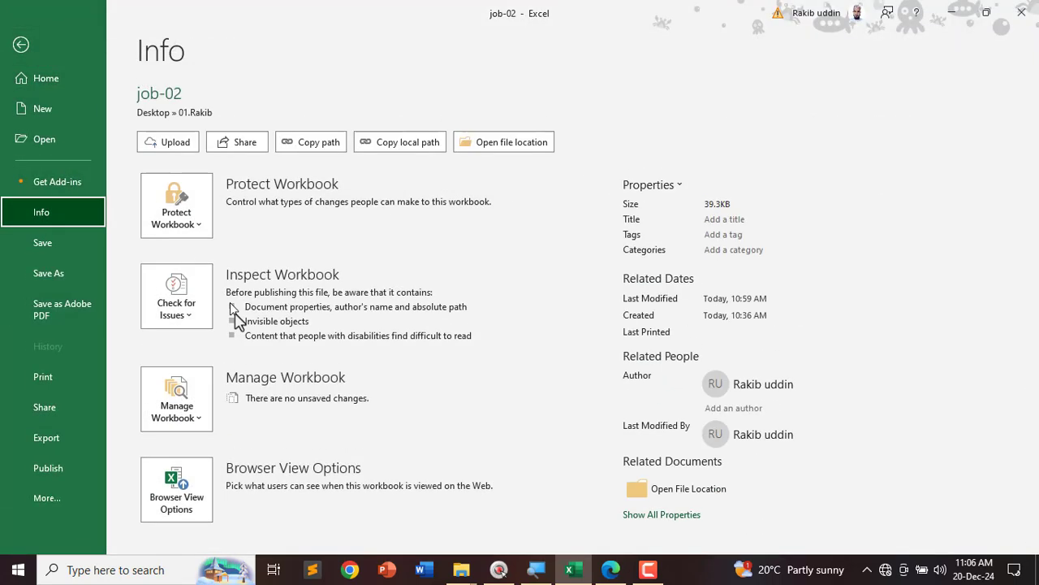
click(189, 235)
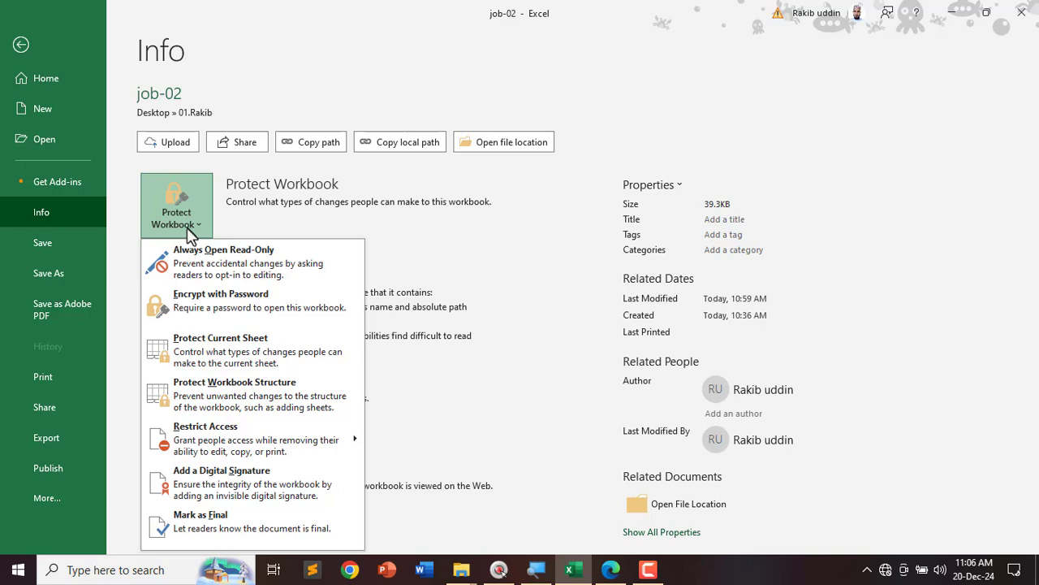
click(218, 318)
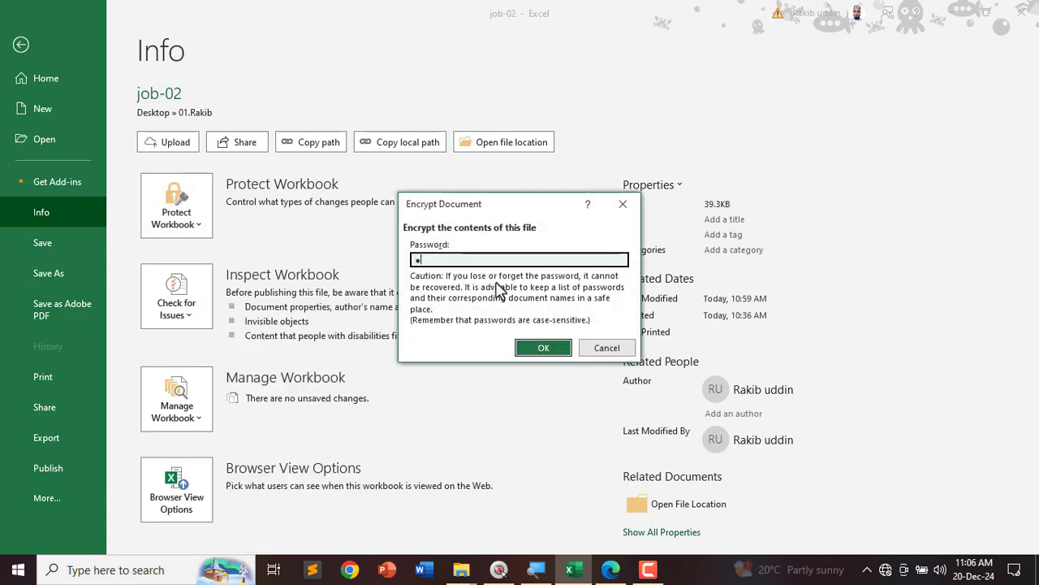
click(546, 348)
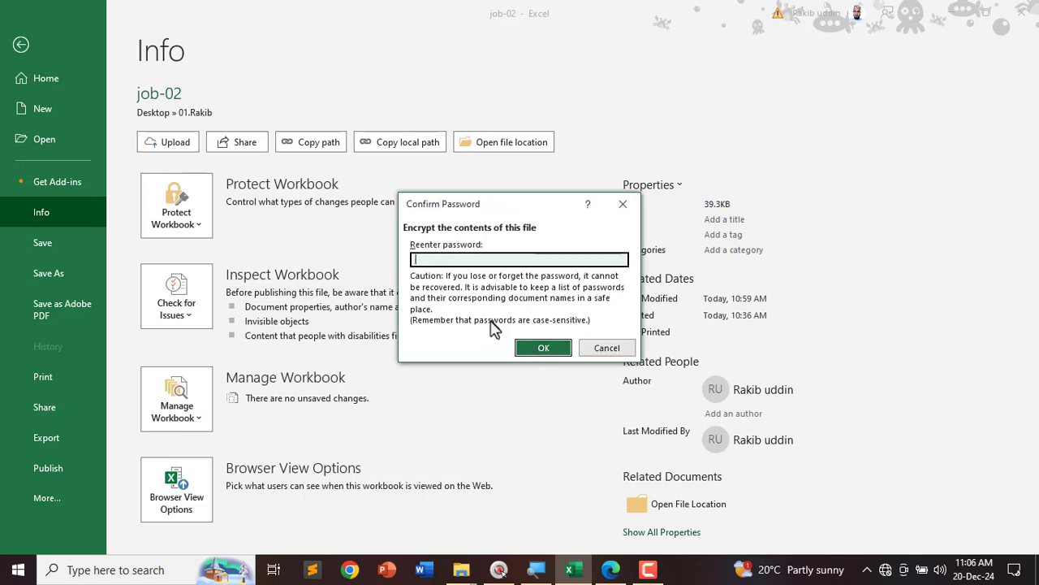
text(123)
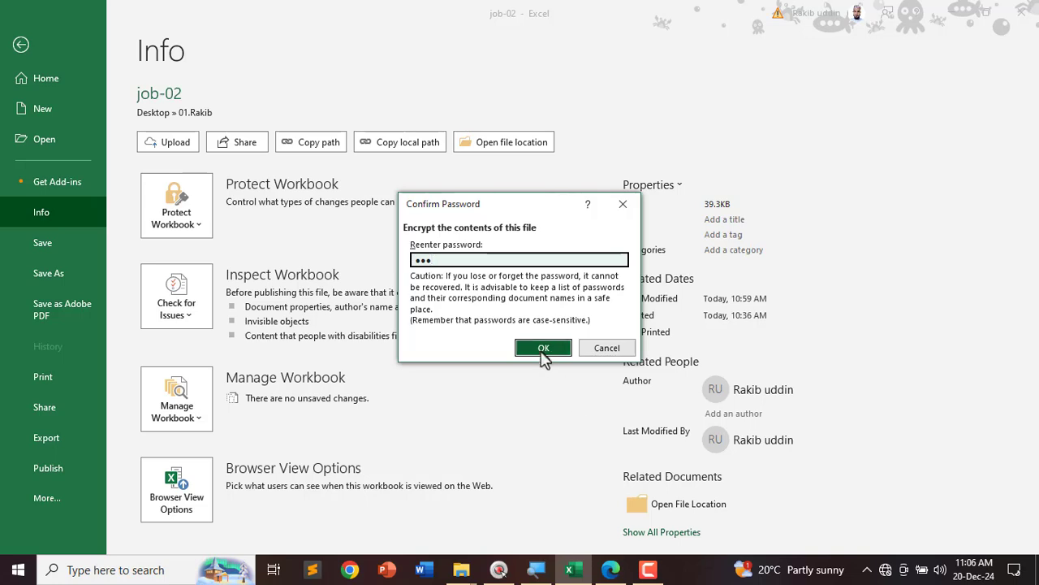
click(543, 348)
key(ctrl+shift+d)
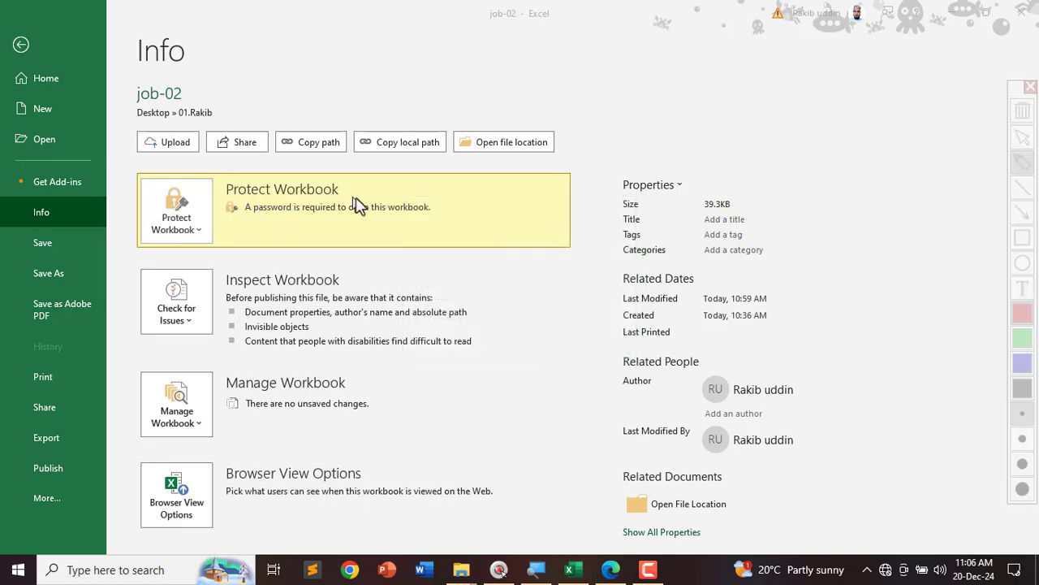
mouse_move(232, 237)
mouse_down()
mouse_move(478, 223)
mouse_move(309, 172)
mouse_up()
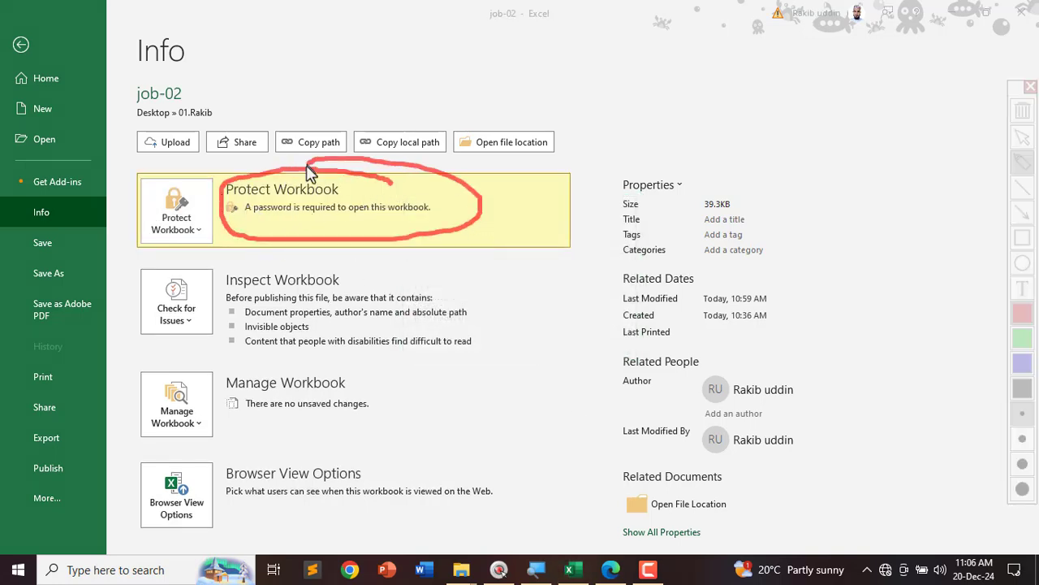
key(Escape)
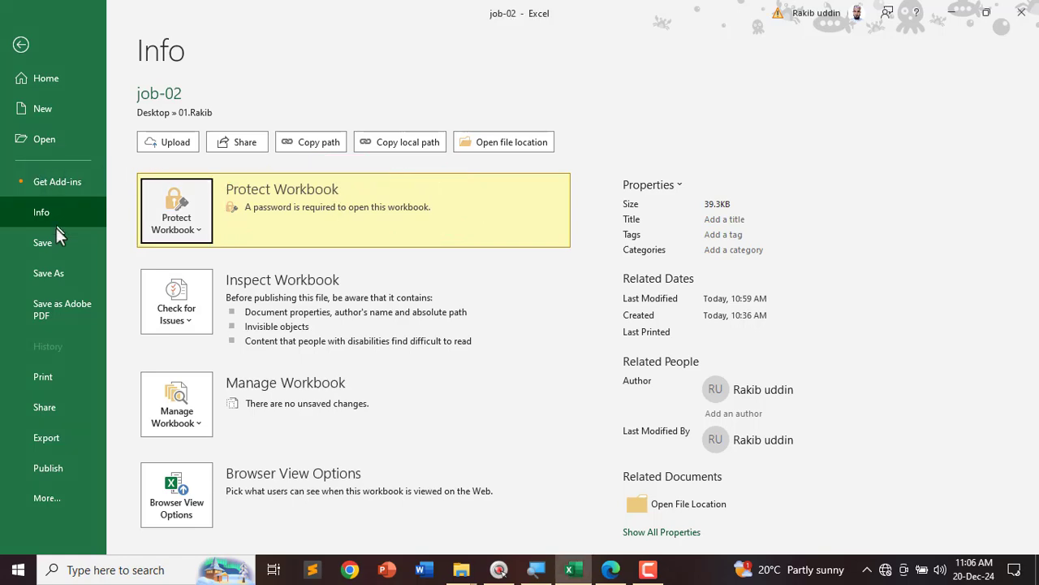
click(39, 245)
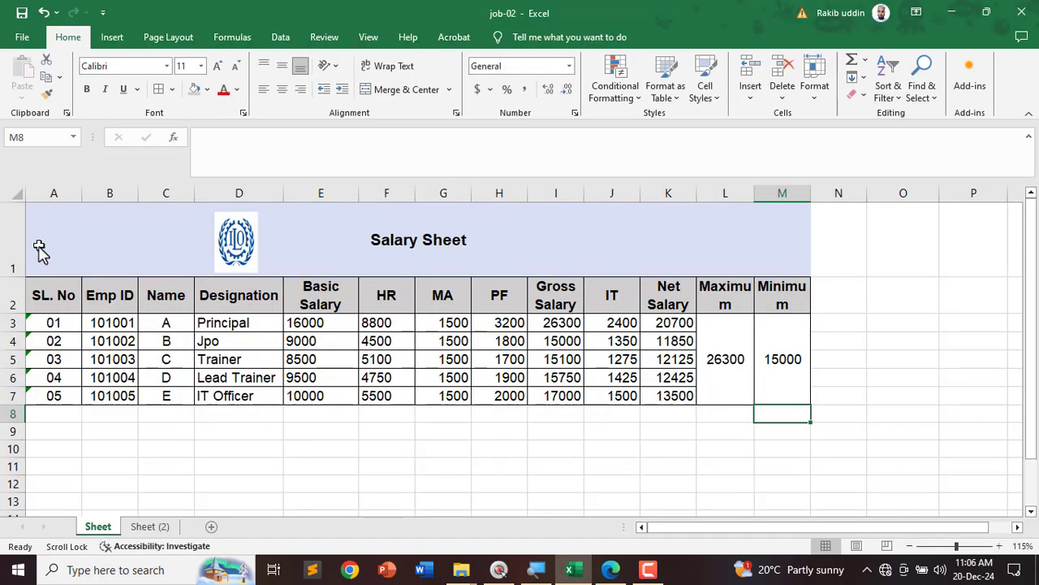
Step: Close Excel and reopen job-02 from its folder, supplying the password
click(1027, 20)
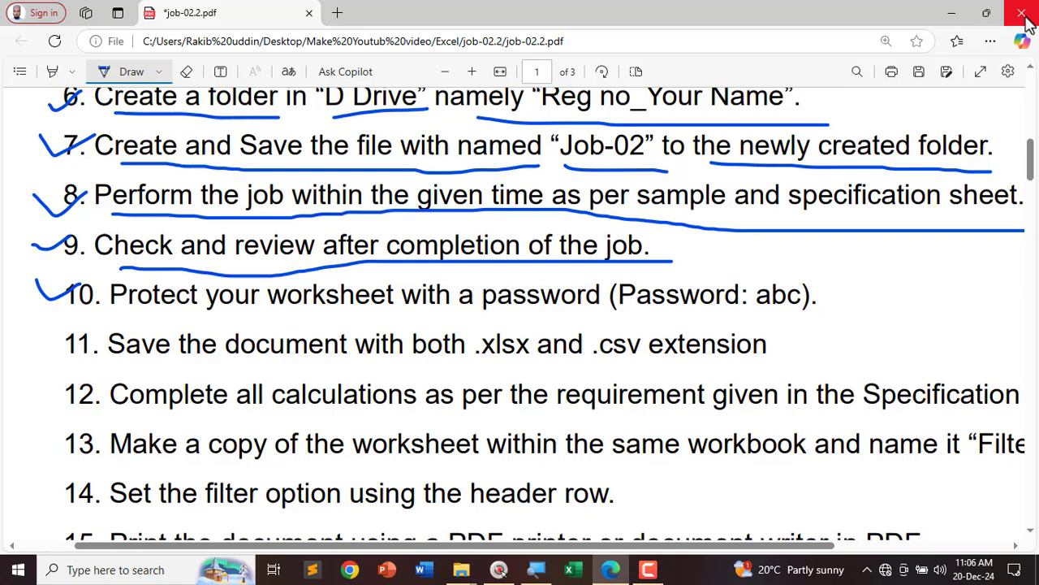
click(946, 16)
double_click(428, 259)
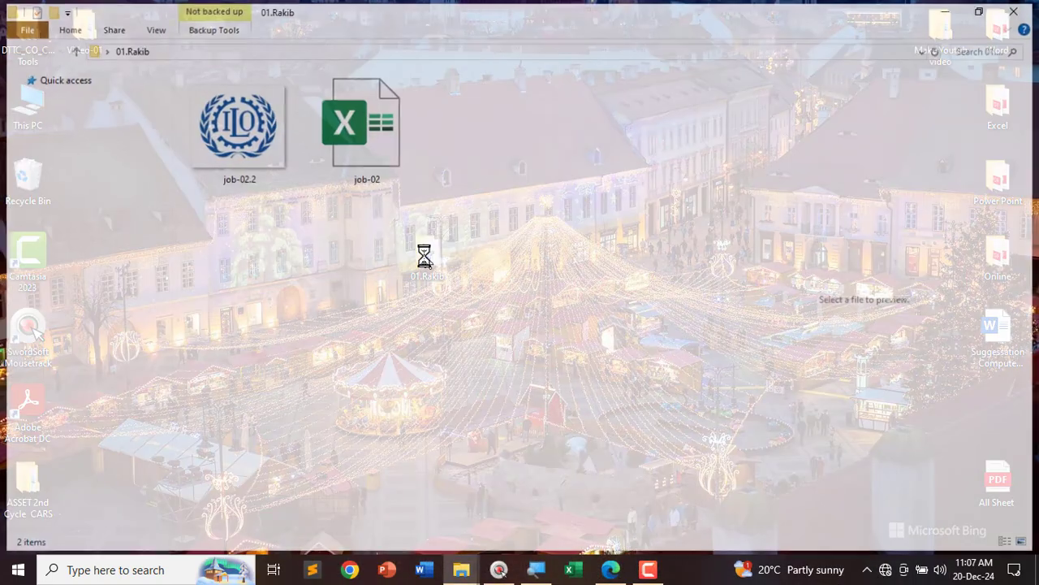
click(342, 118)
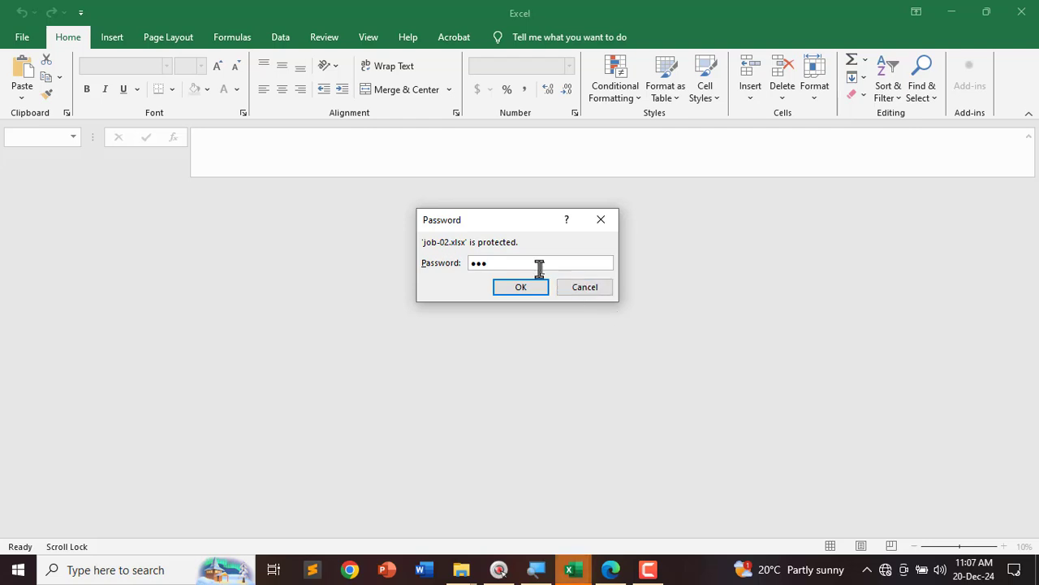
click(522, 290)
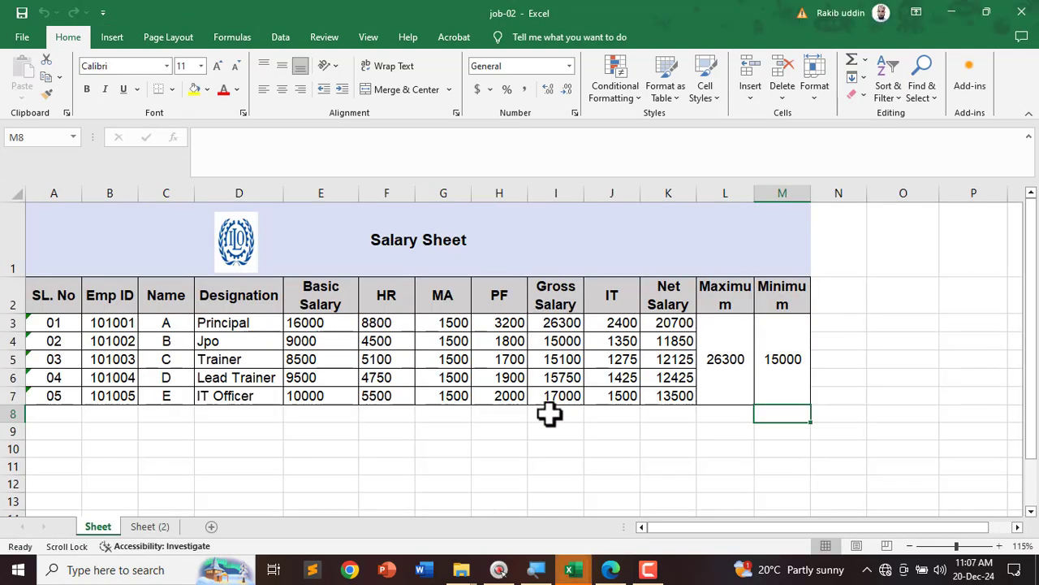
Step: Dismiss the extra password prompt and bring the instructions PDF forward
mouse_move(576, 573)
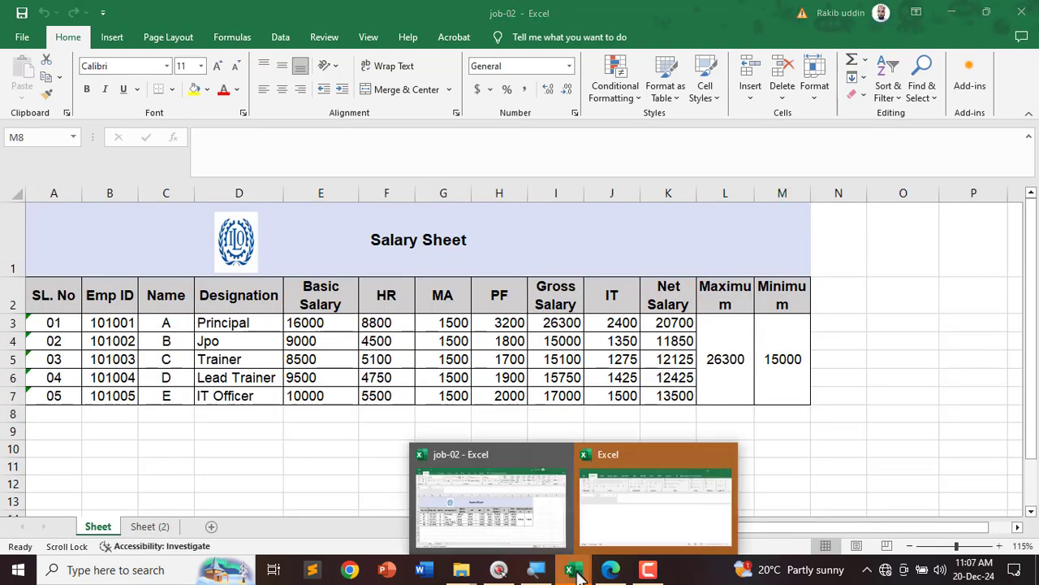
click(642, 517)
click(845, 443)
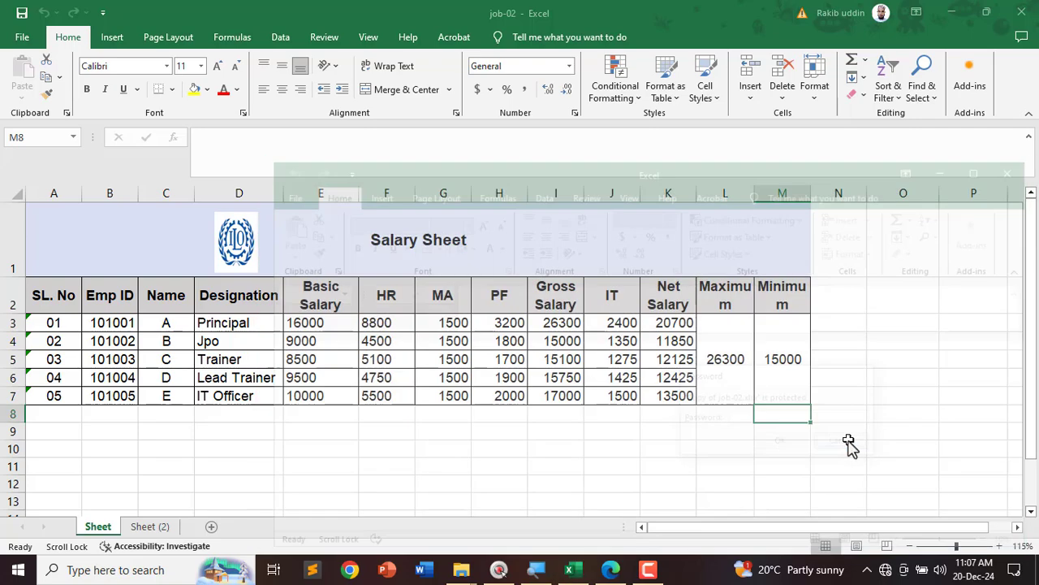
click(611, 569)
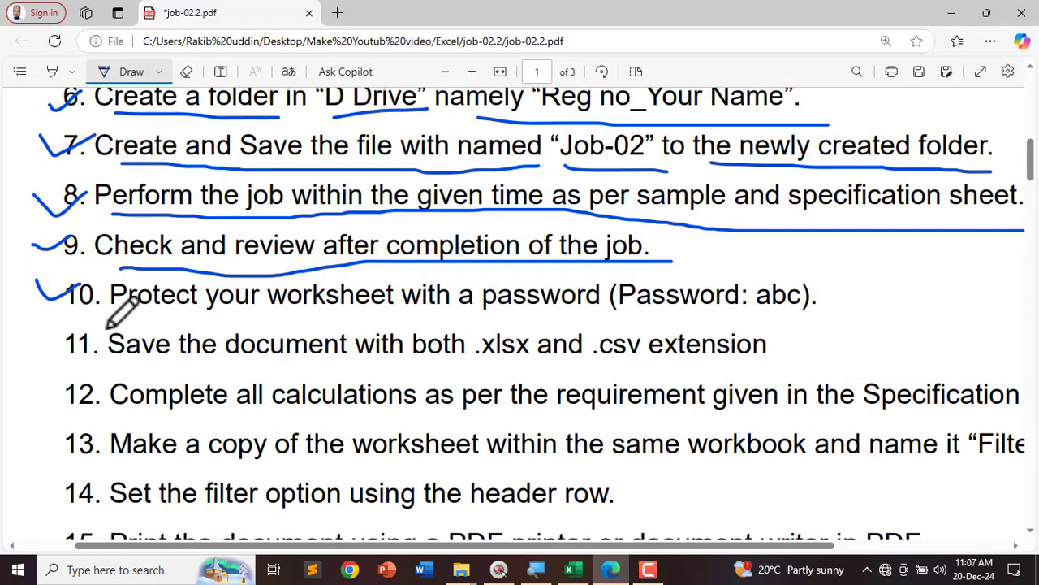
Step: Underline item 11 (save as .xlsx and .csv) in the instructions PDF, then return to Excel
scroll(98, 310, down, 2)
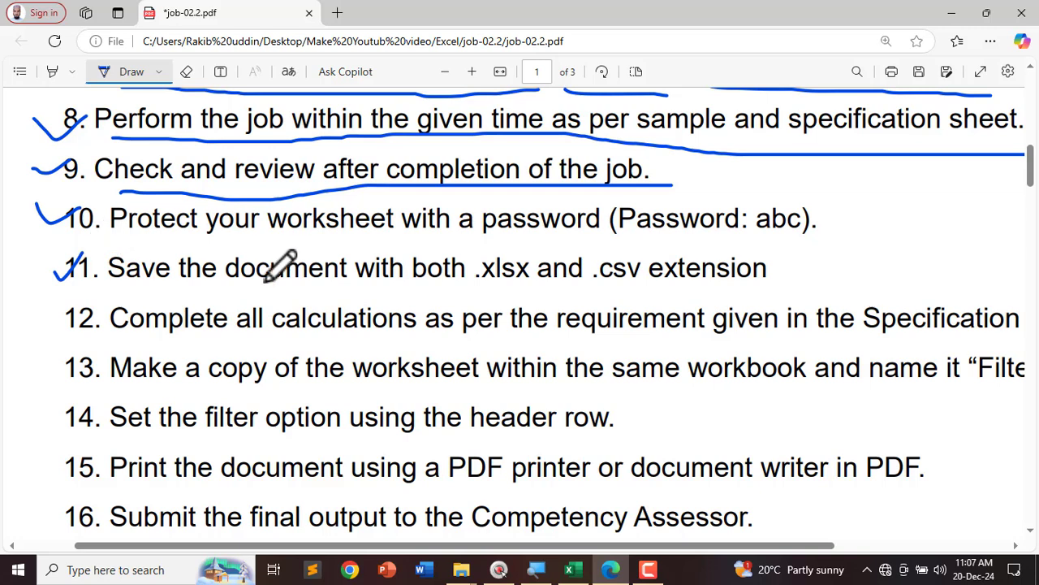
drag(138, 285, 771, 278)
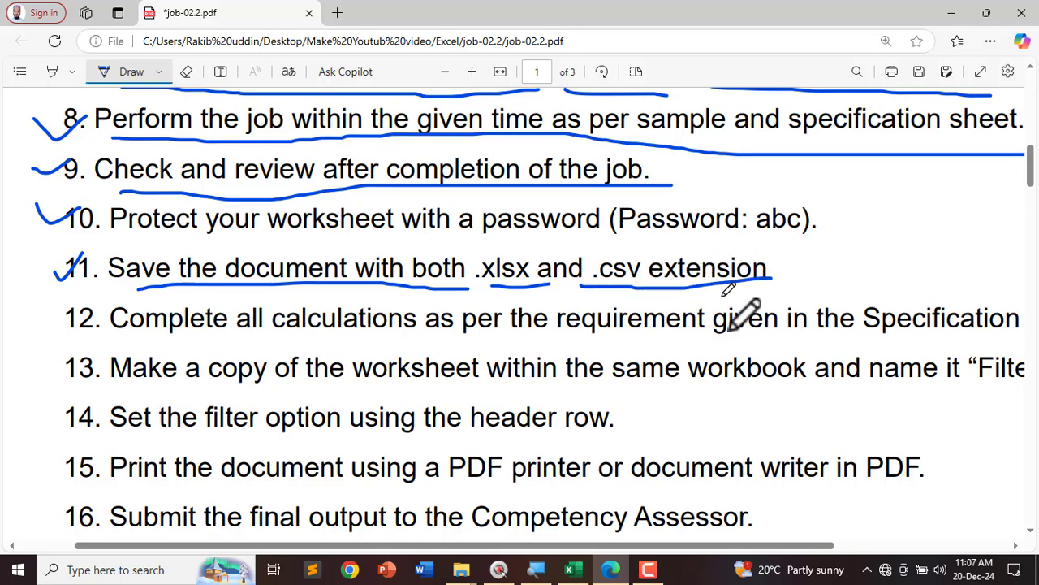
click(569, 573)
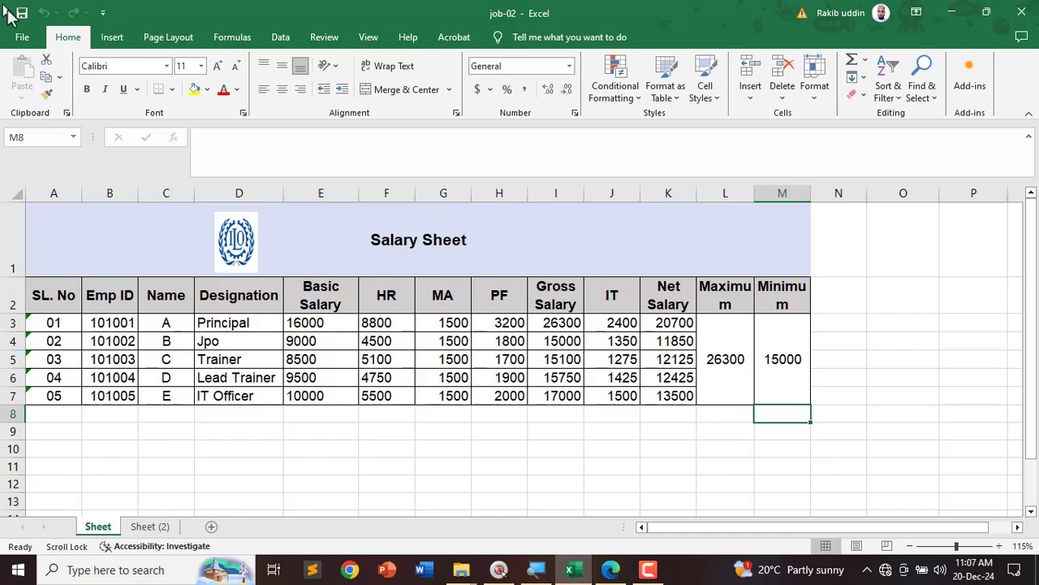
Step: Open Save As for a copy of job-02 and try Text (Macintosh) as the file type
click(22, 37)
click(45, 277)
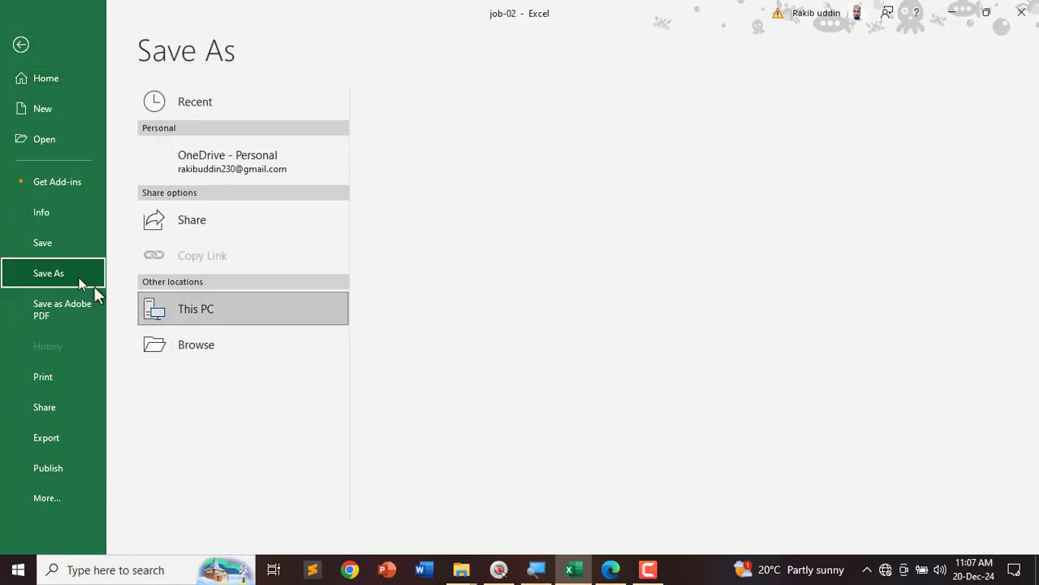
click(185, 380)
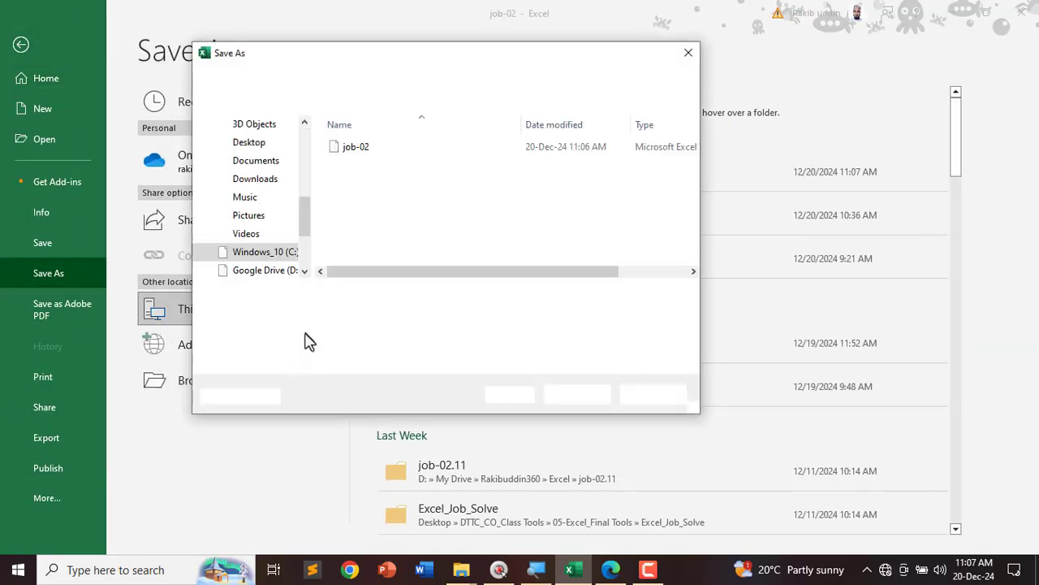
drag(338, 58, 371, 61)
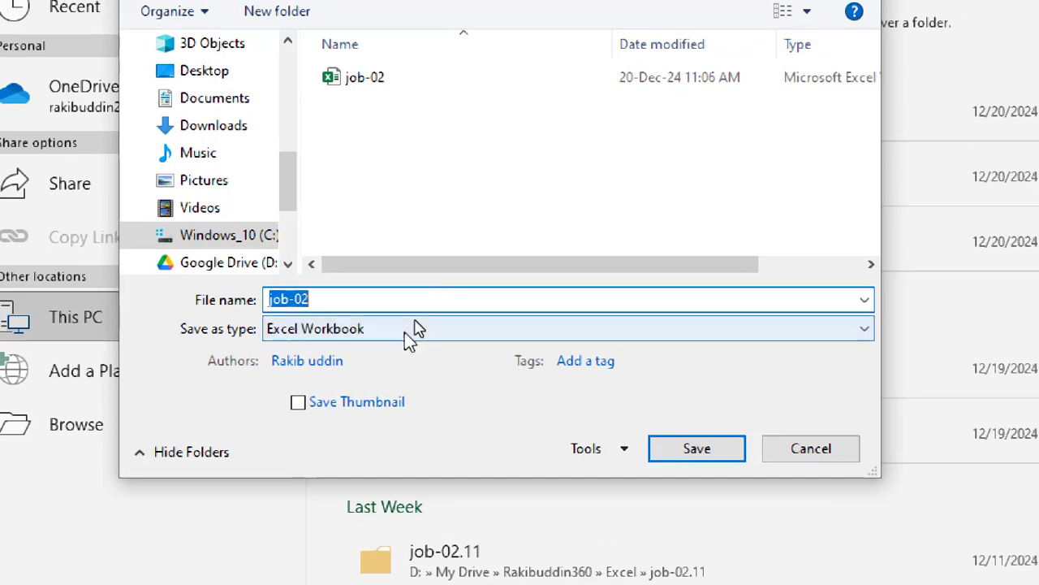
click(420, 316)
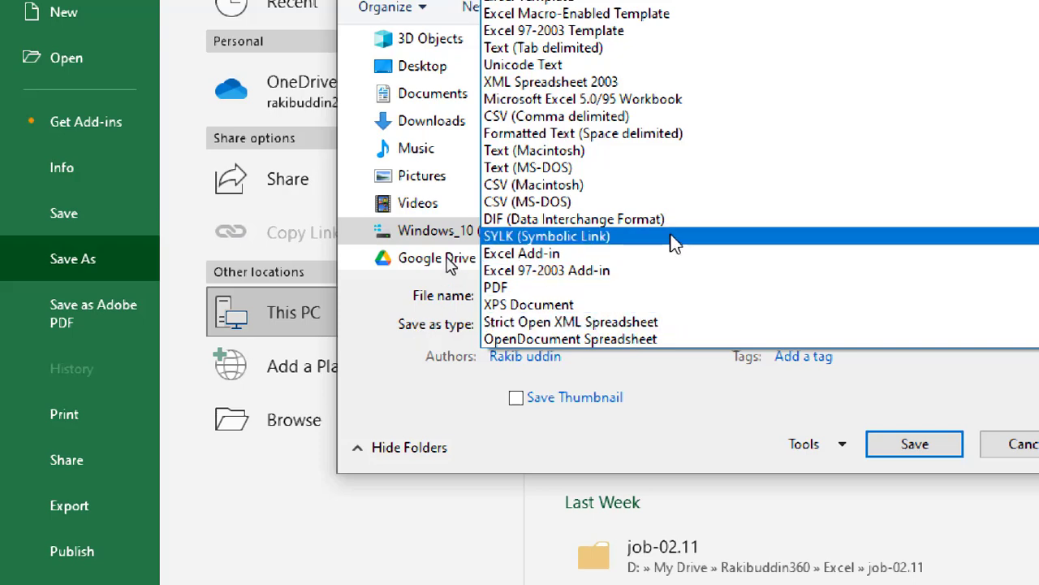
click(619, 153)
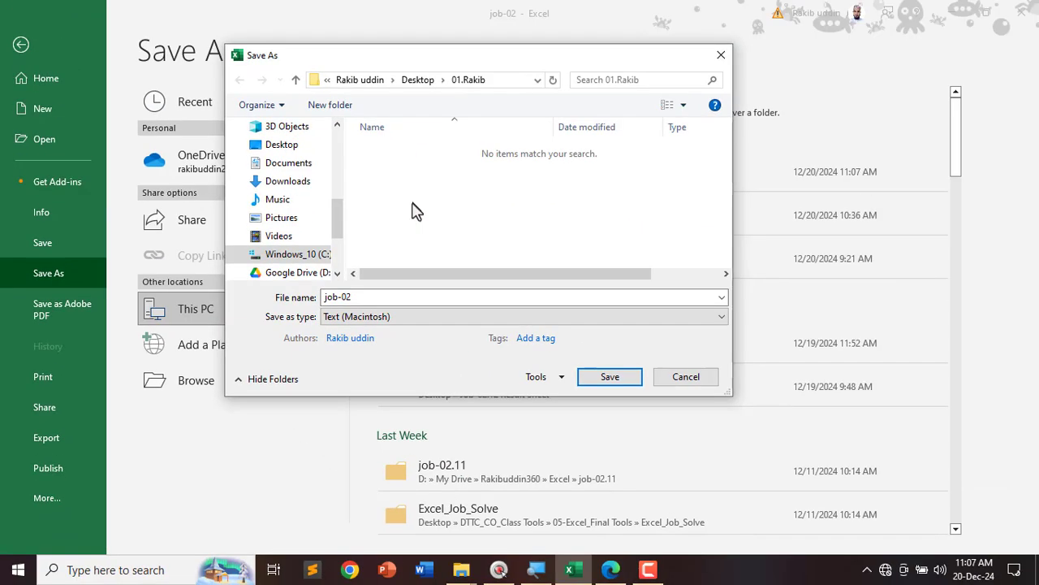
click(399, 318)
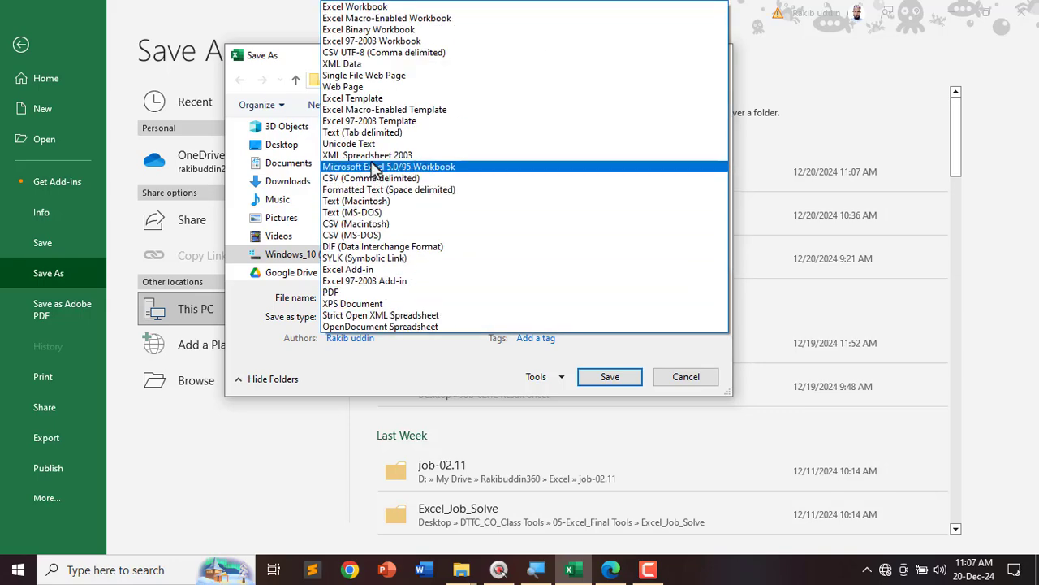
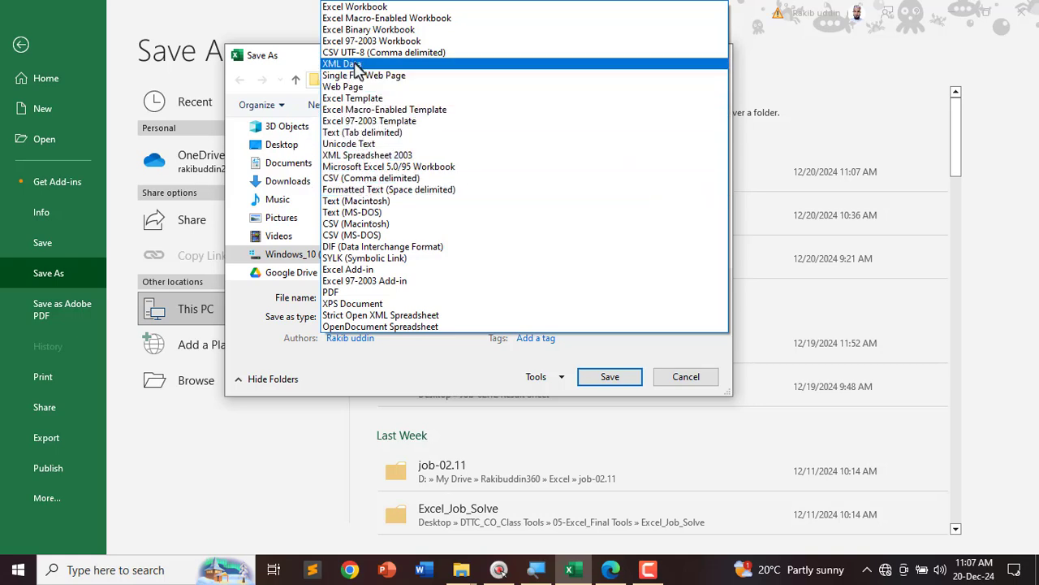
Step: Save job-02 as CSV (Macintosh), accepting the restriction-removal and active-sheet-only warnings
click(381, 225)
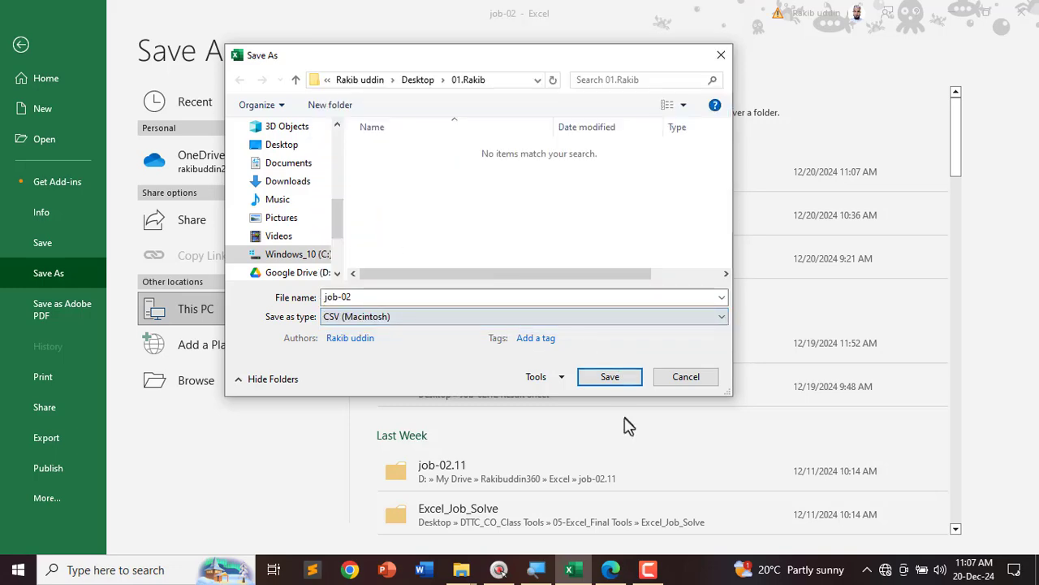
click(610, 377)
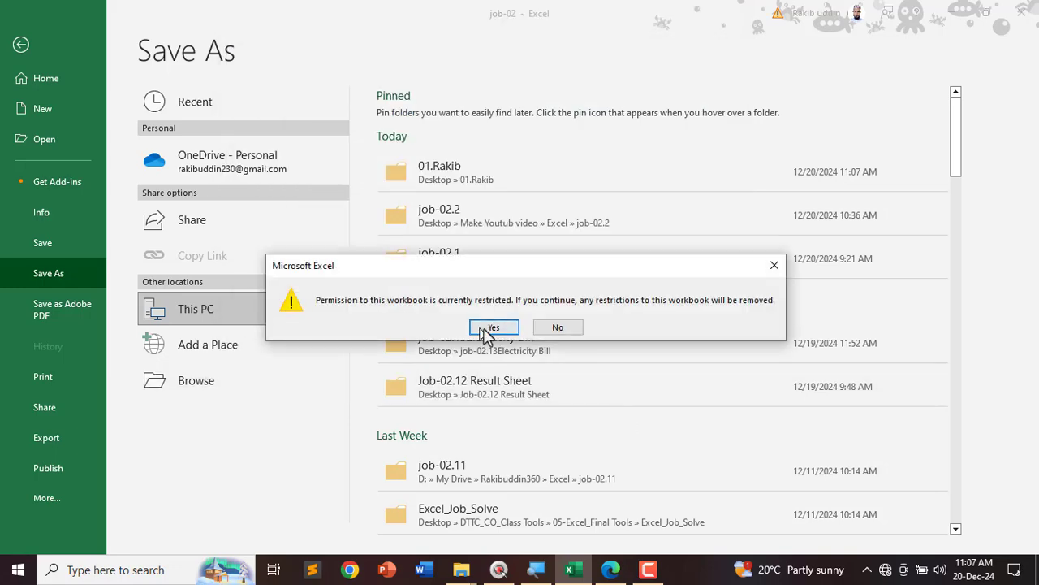
click(486, 328)
click(487, 333)
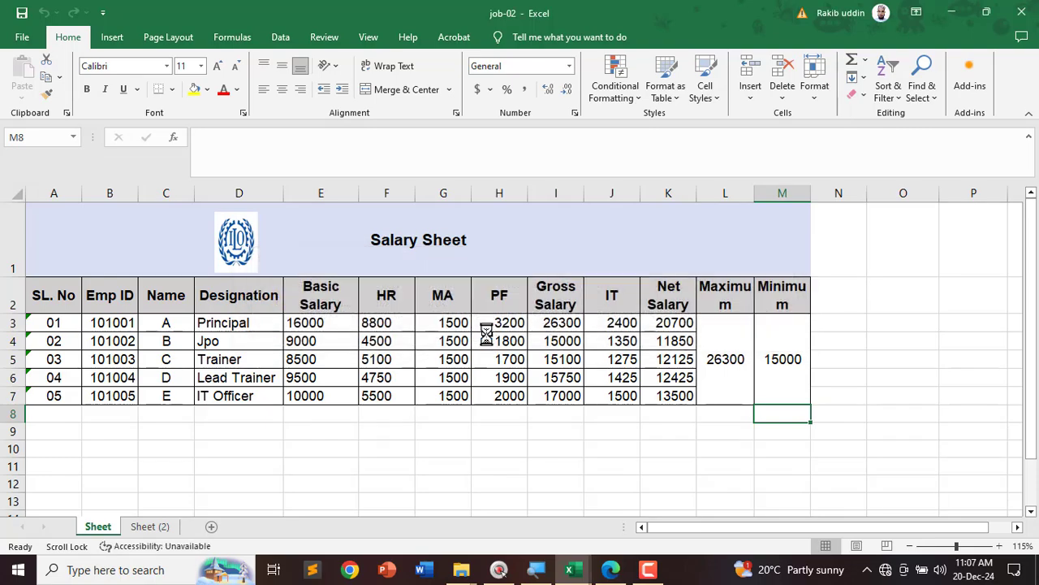
click(398, 467)
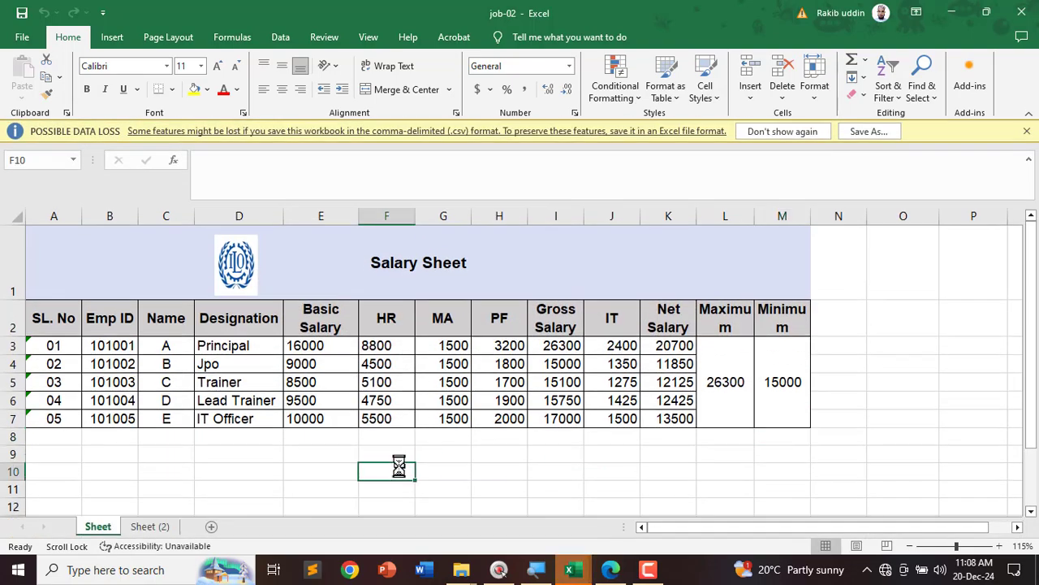
Step: Reveal both job-02 files in the 01.Rakib folder and circle the new CSV file
click(951, 13)
click(845, 441)
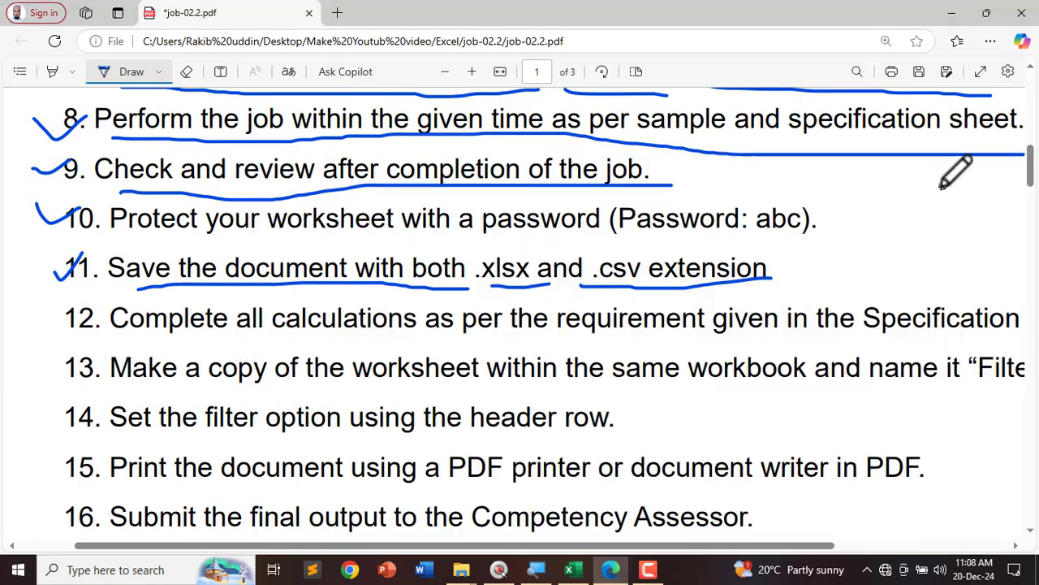
click(952, 12)
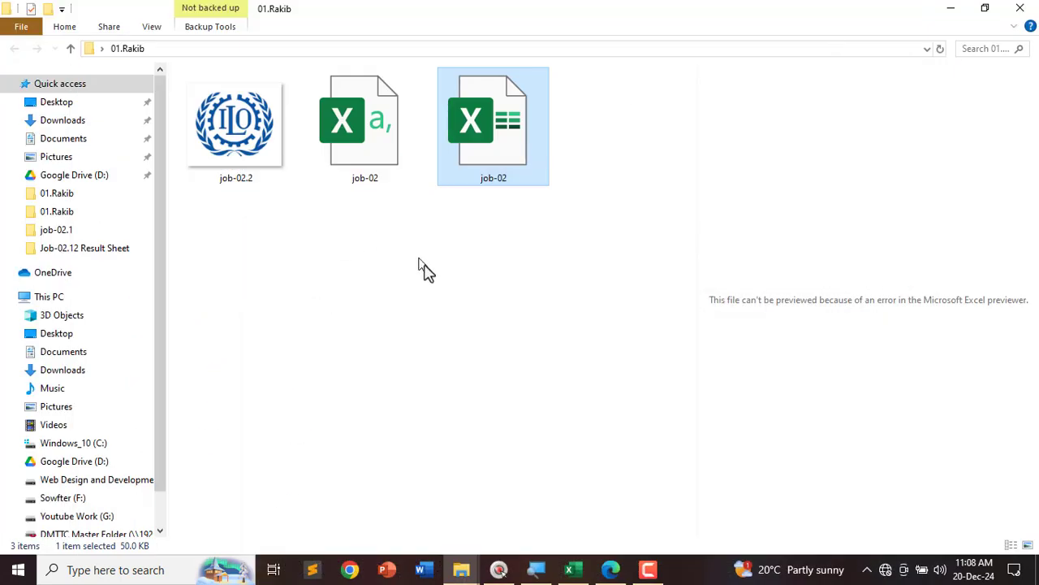
key(ctrl+alt+g)
mouse_move(399, 81)
mouse_down()
mouse_move(355, 236)
mouse_move(379, 113)
mouse_up()
key(ctrl+alt+g)
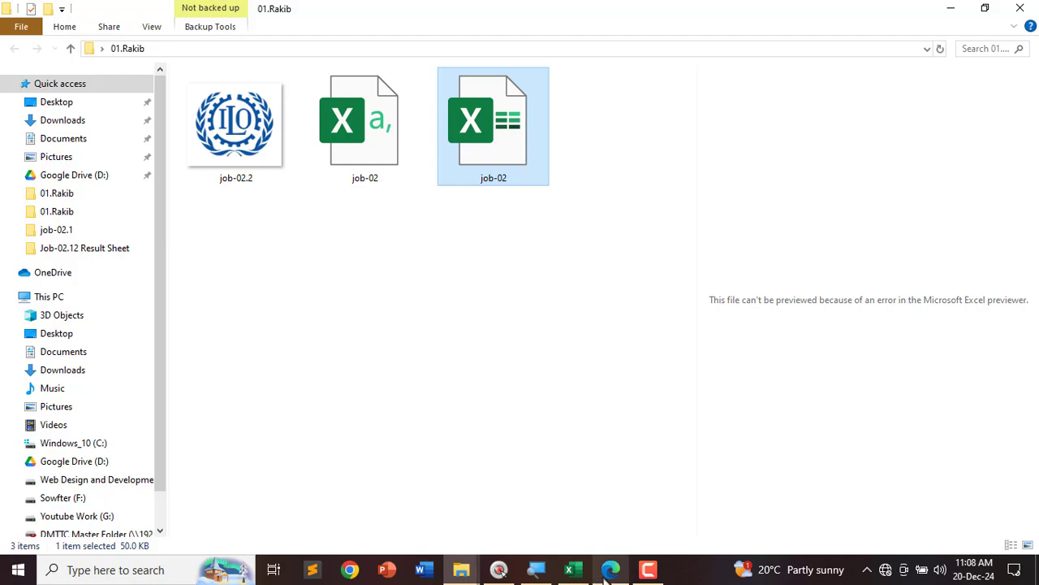
click(611, 568)
Step: Tick items 12 and 13 in the task list PDF with the Draw pen
scroll(116, 295, down, 2)
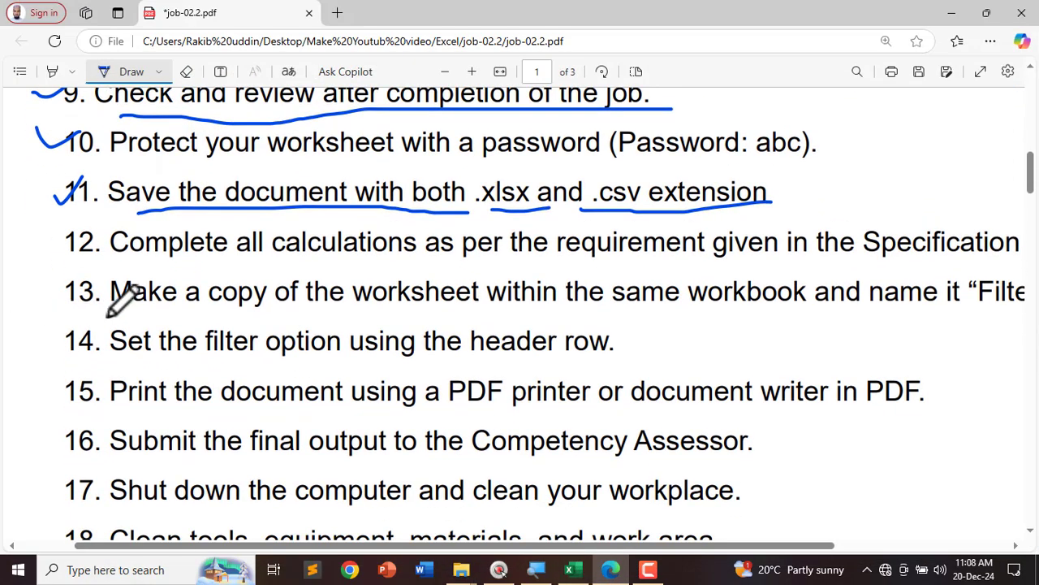
ctrl+scroll(116, 295, down, 1)
mouse_move(93, 248)
mouse_down()
mouse_move(300, 278)
mouse_move(903, 271)
mouse_up()
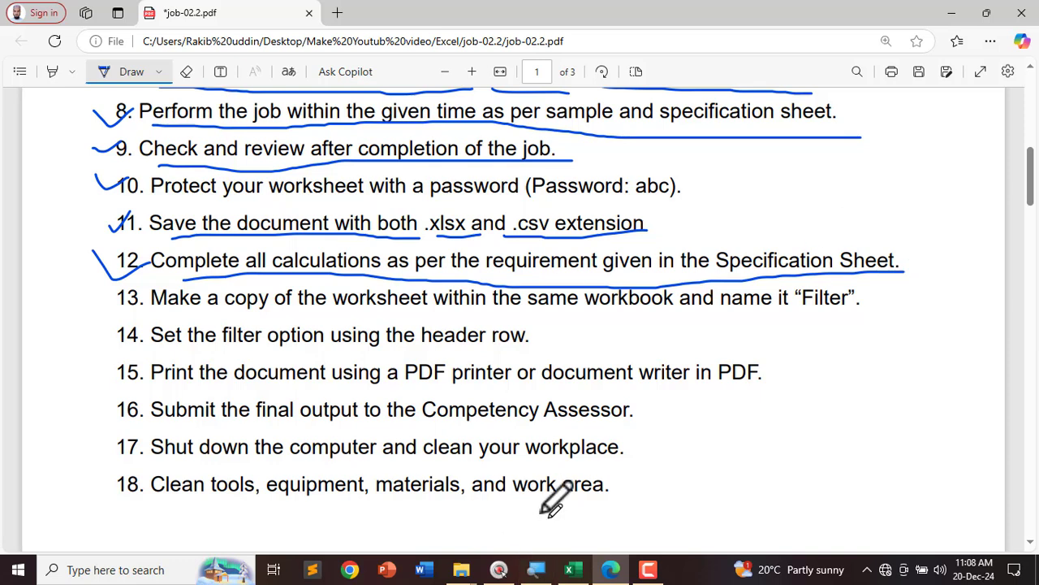
mouse_move(92, 302)
mouse_down()
mouse_move(115, 312)
mouse_move(154, 292)
mouse_up()
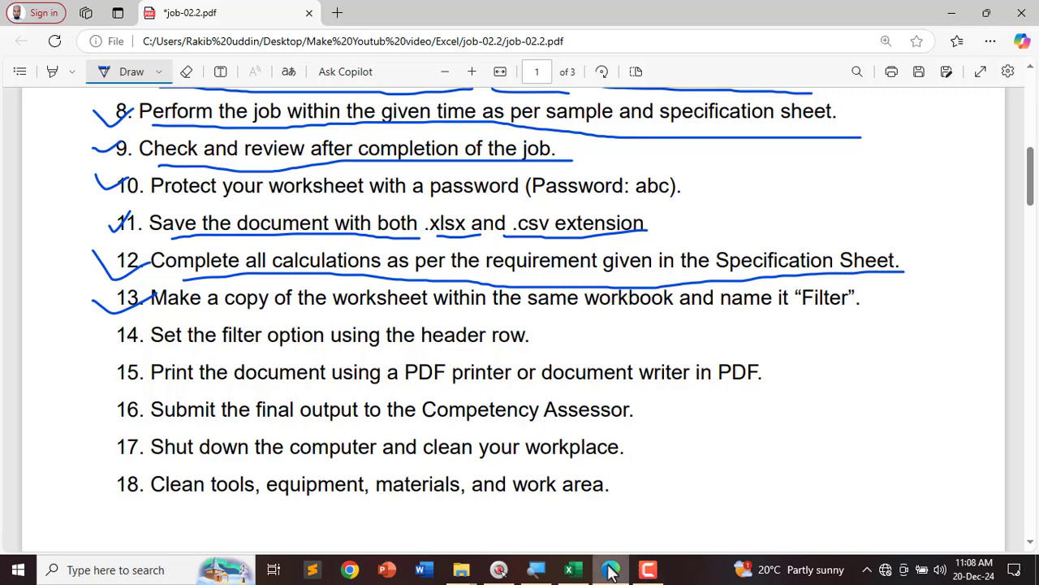
click(569, 570)
Step: Check the Sheet and Sheet (2) tab options and open Move or Copy, then cancel it
click(155, 530)
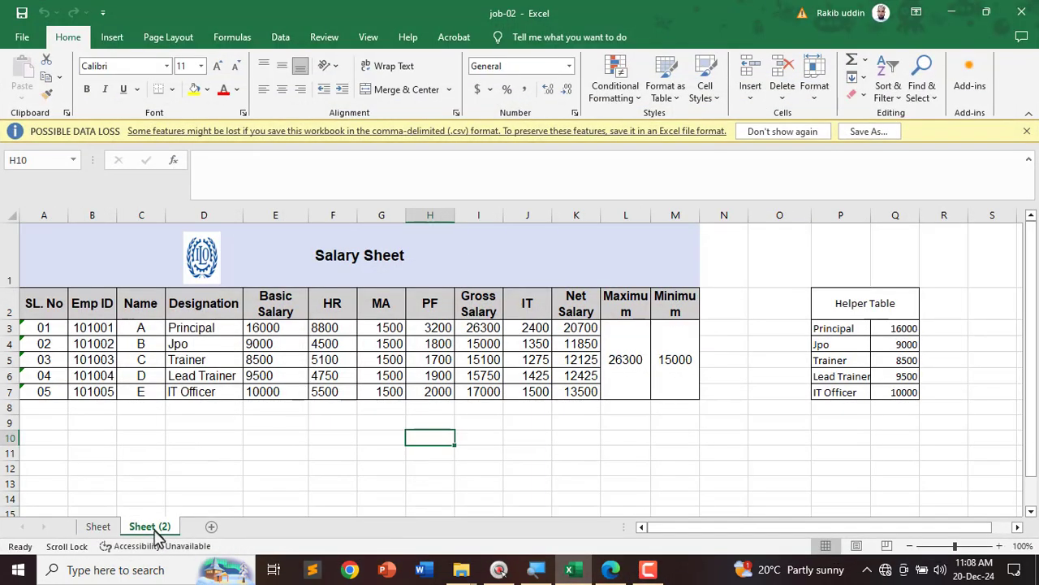
right_click(155, 529)
key(Escape)
click(96, 528)
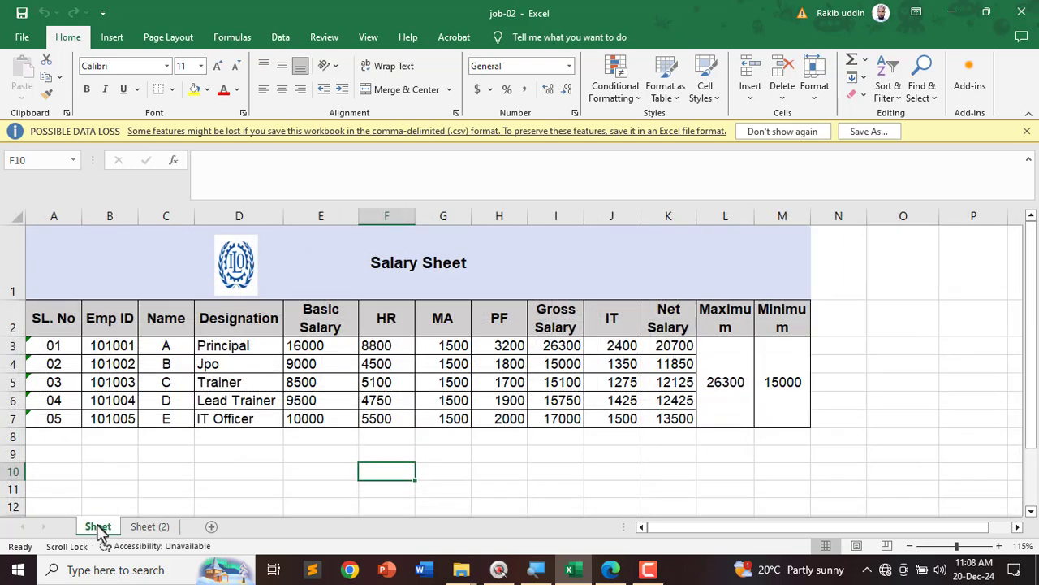
right_click(97, 528)
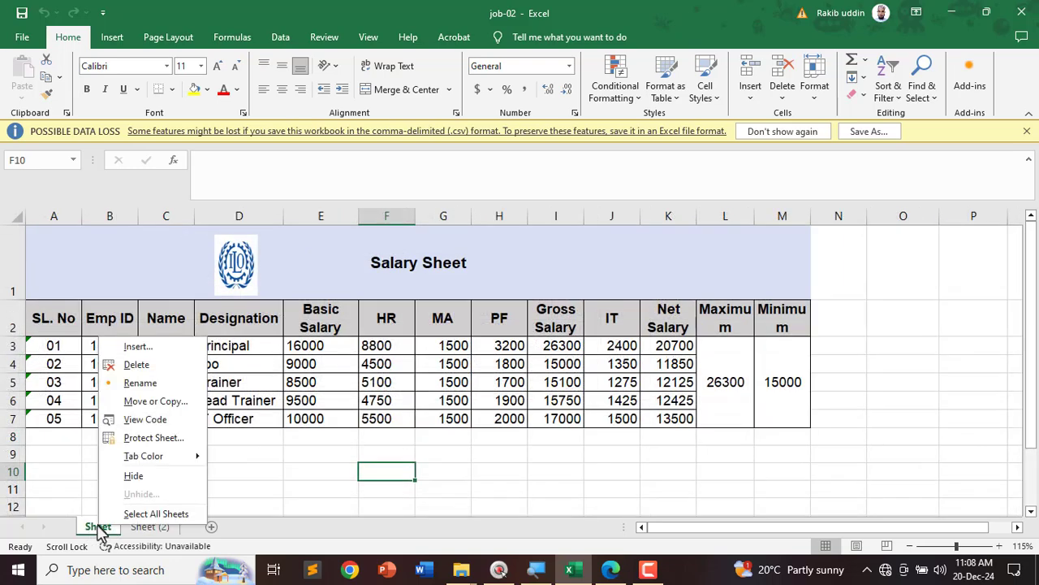
click(139, 406)
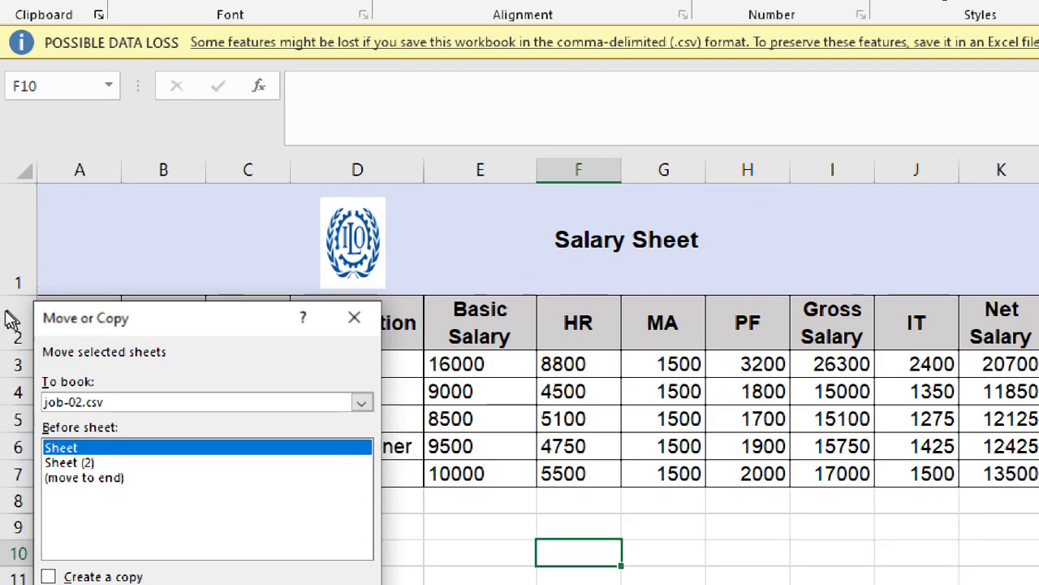
click(361, 403)
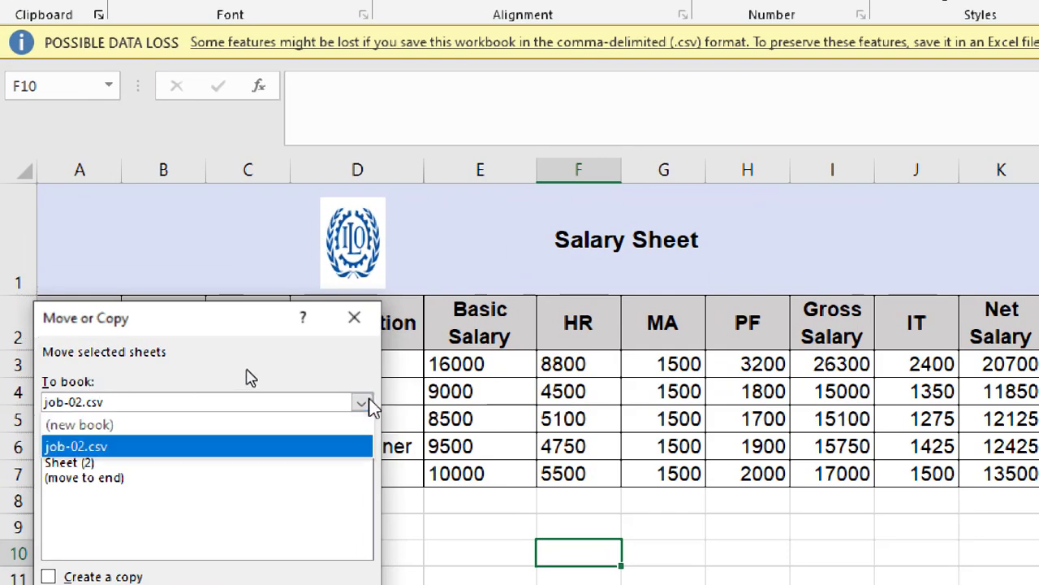
click(367, 399)
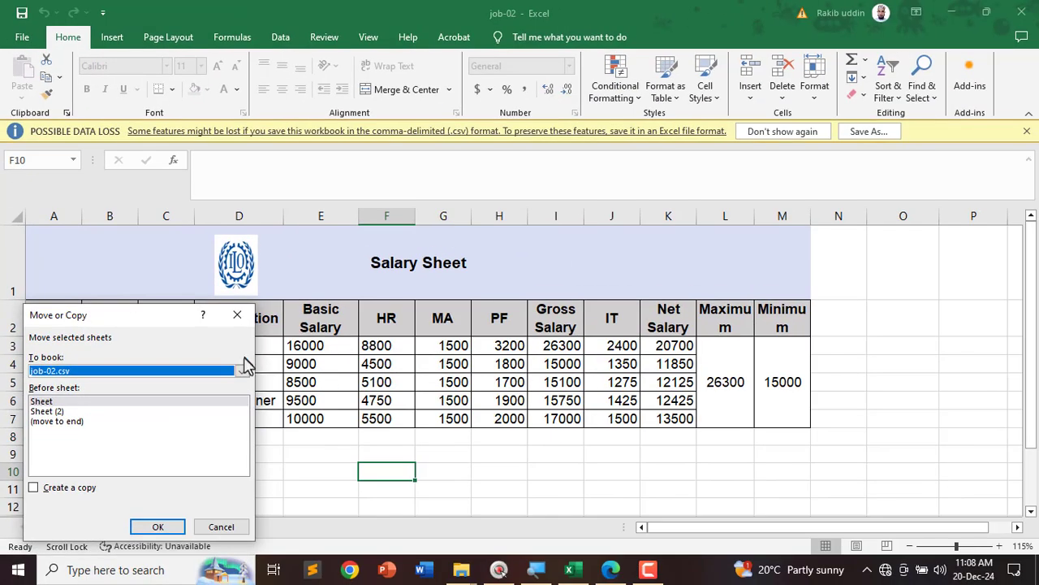
click(238, 315)
Step: Close the CSV workbook with Don't Save and minimize the PDF
click(276, 485)
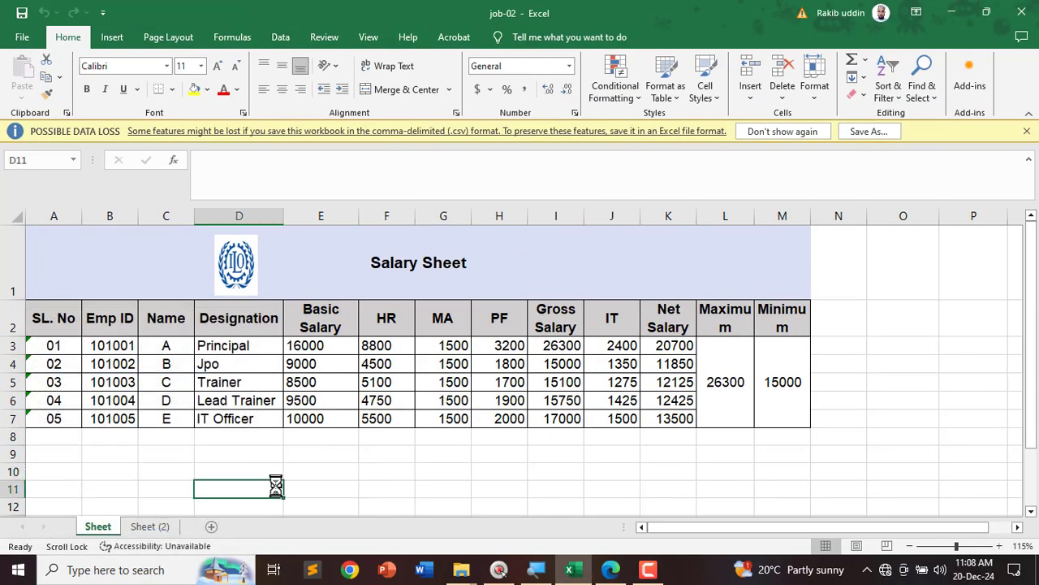
click(1020, 15)
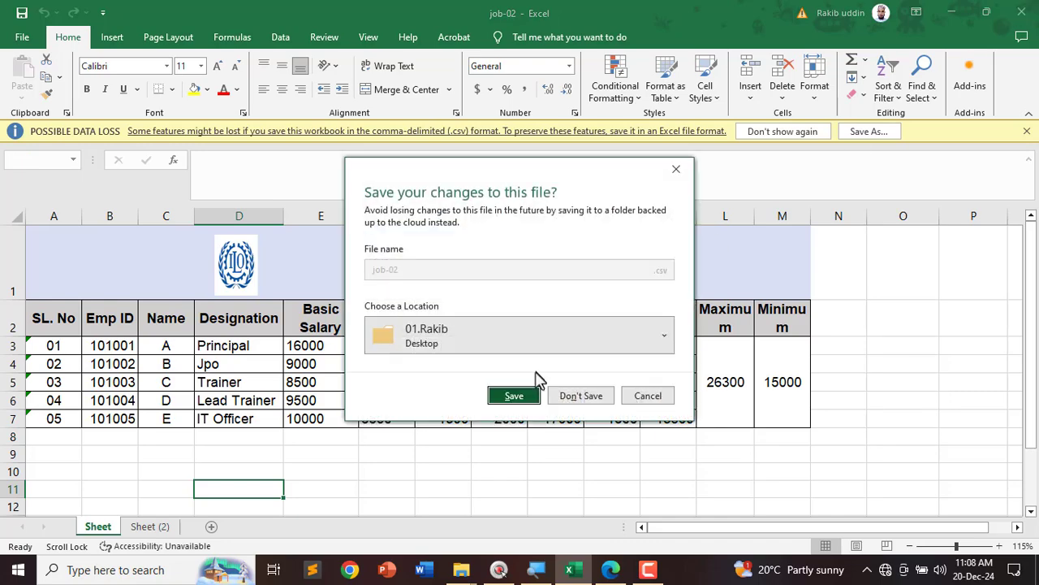
click(590, 399)
click(951, 13)
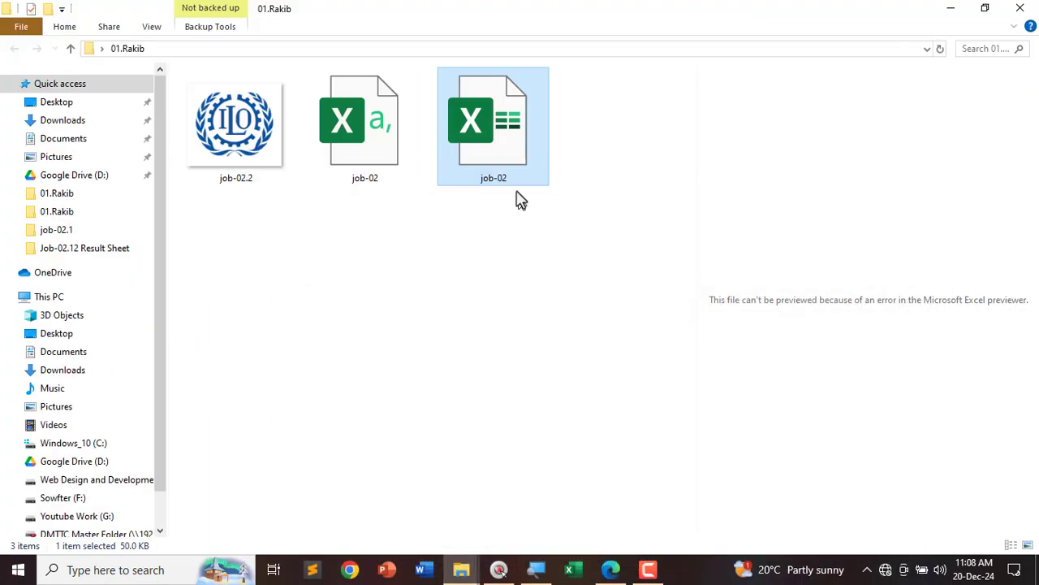
Step: Reopen job-02.xlsx from 01.Rakib, entering the workbook password
double_click(487, 130)
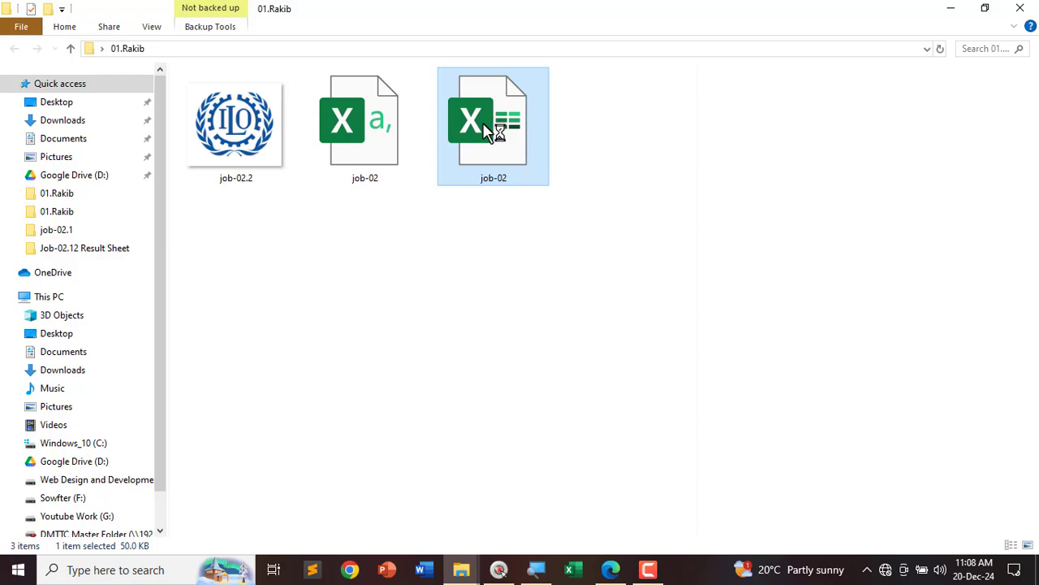
text(1)
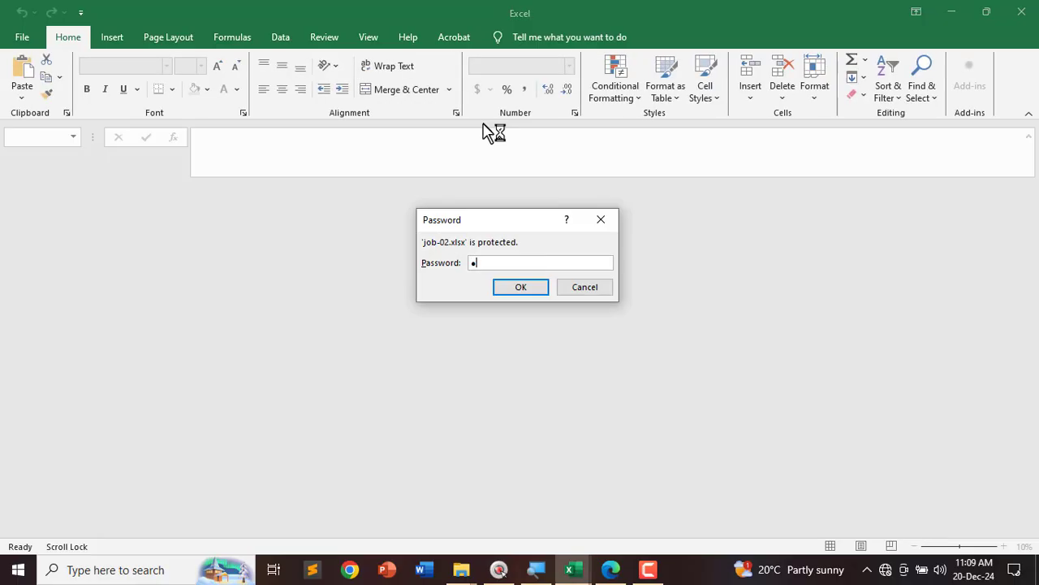
text(23)
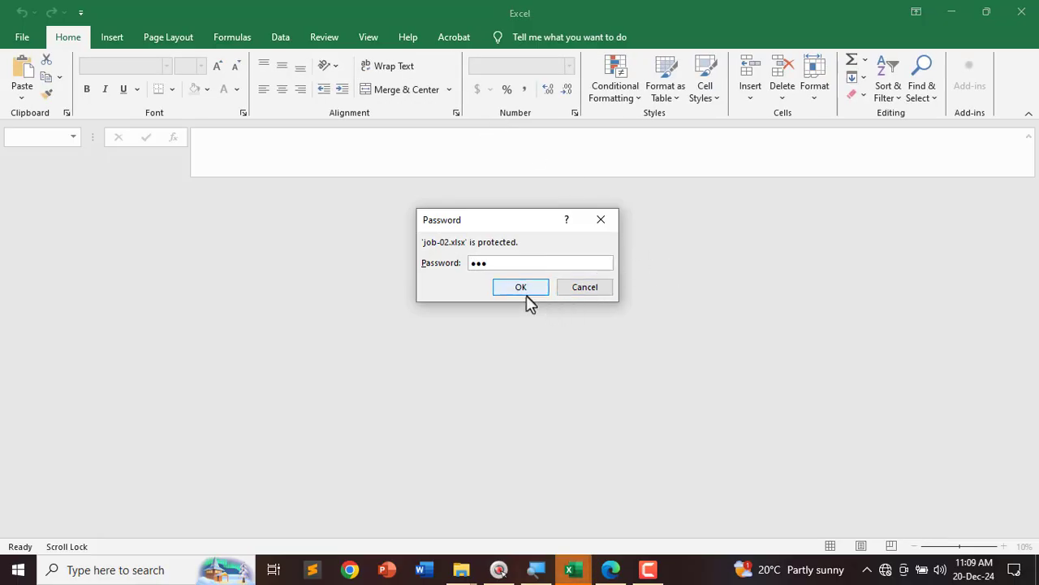
click(521, 287)
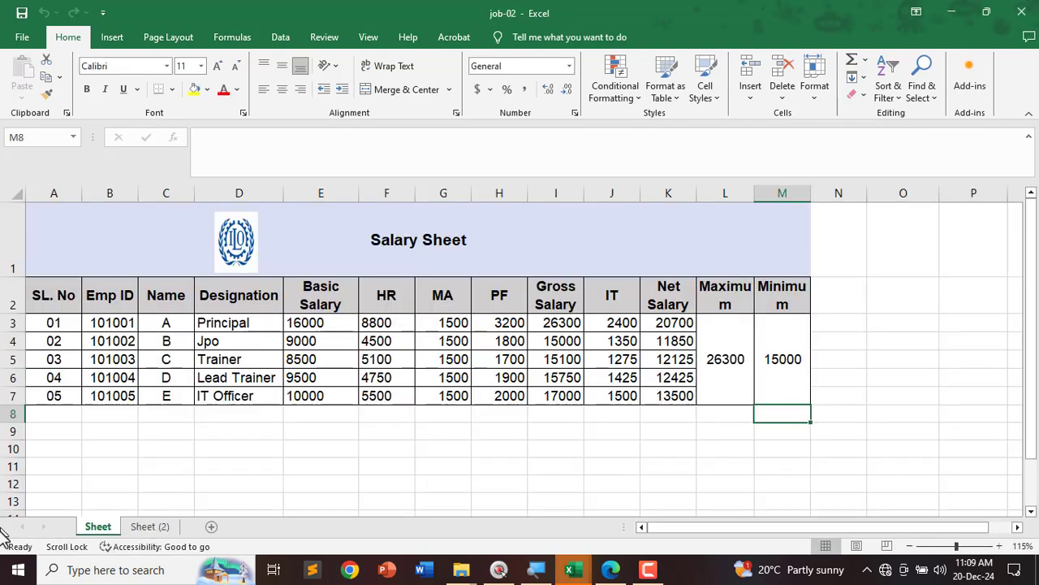
Step: Copy the Sheet worksheet with Move or Copy and rename the copy Filter
right_click(98, 528)
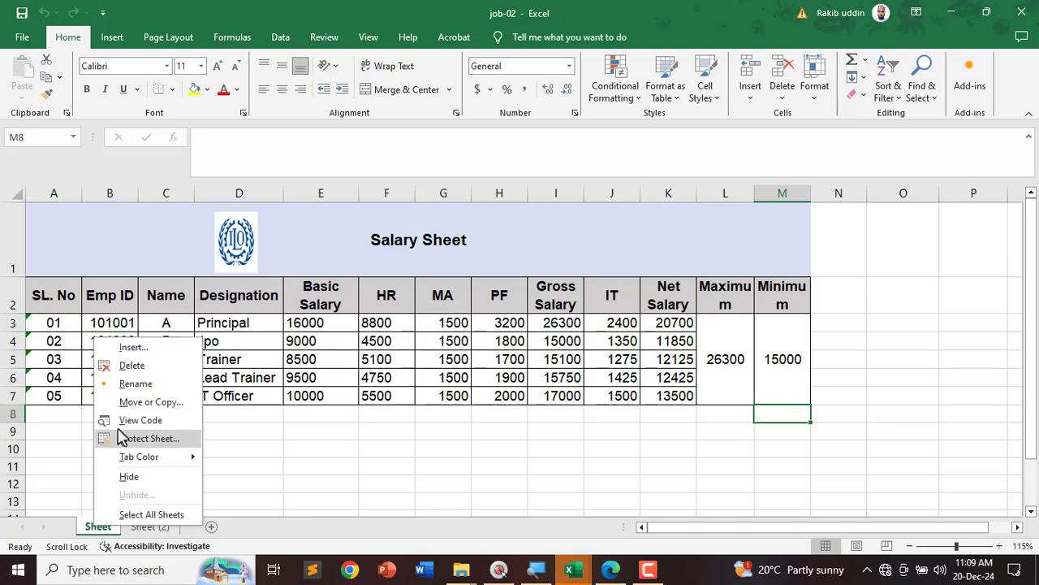
click(130, 402)
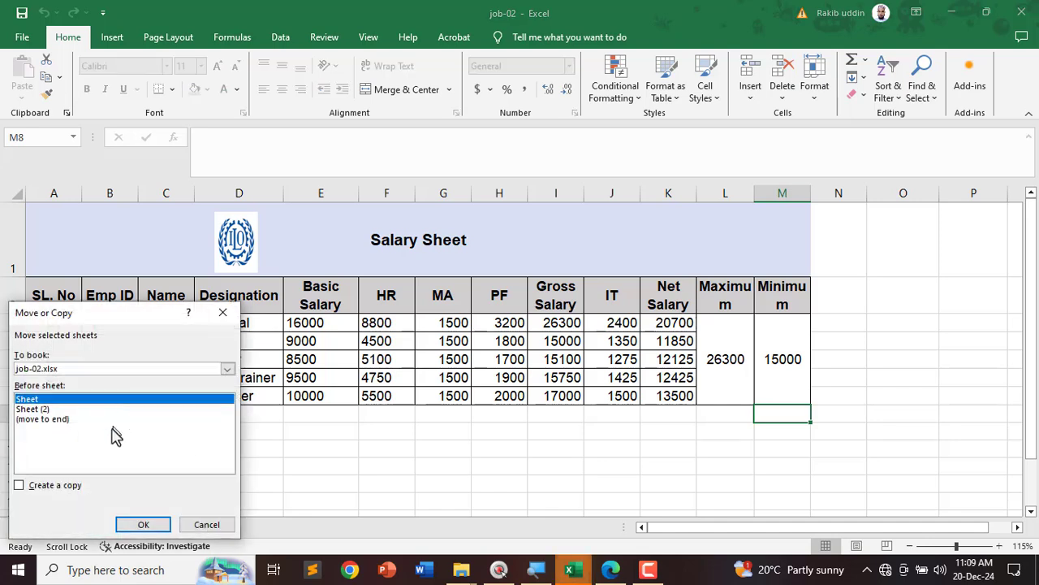
click(32, 489)
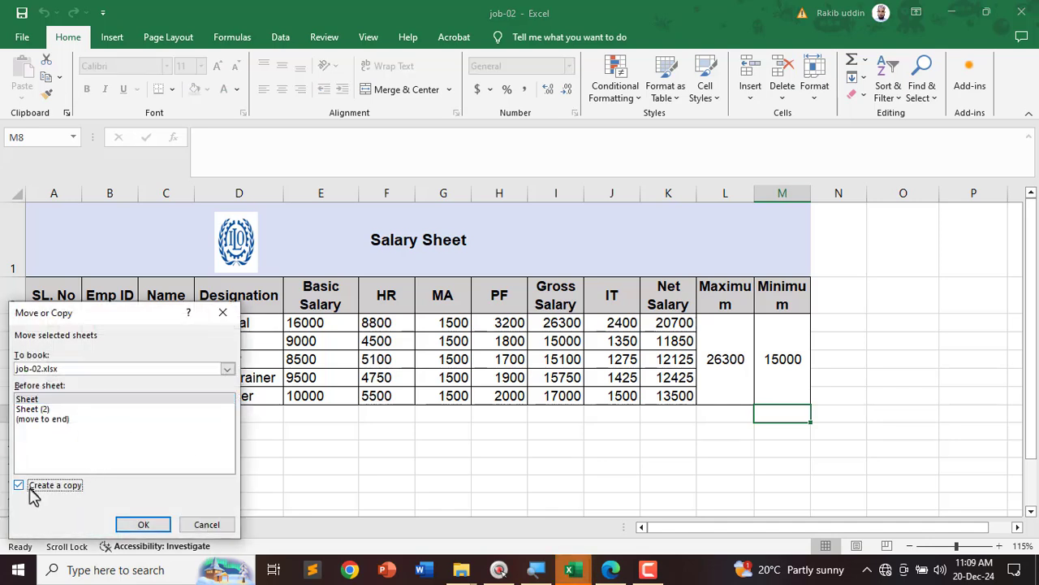
click(132, 525)
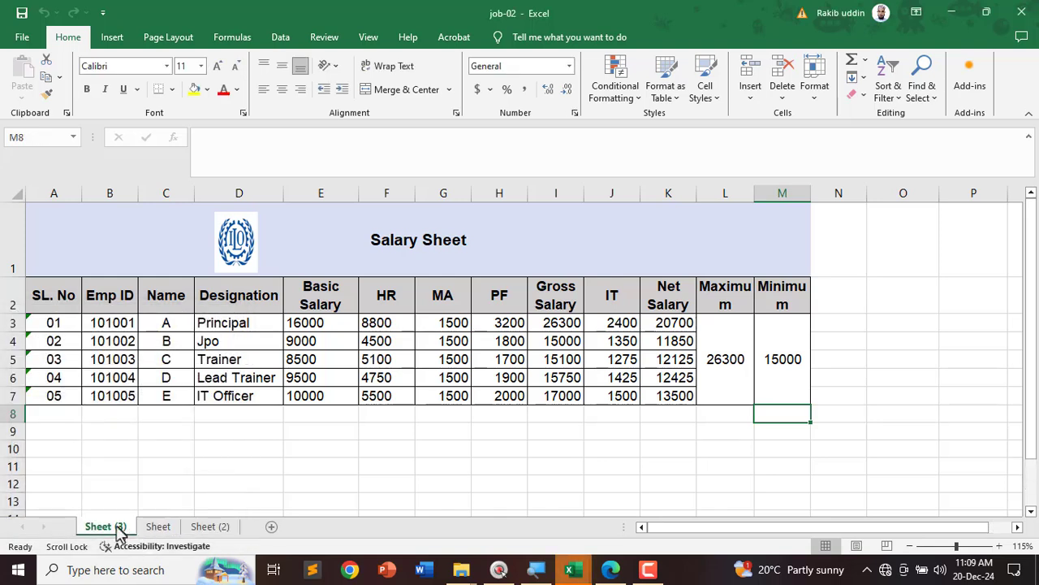
double_click(118, 528)
text(F)
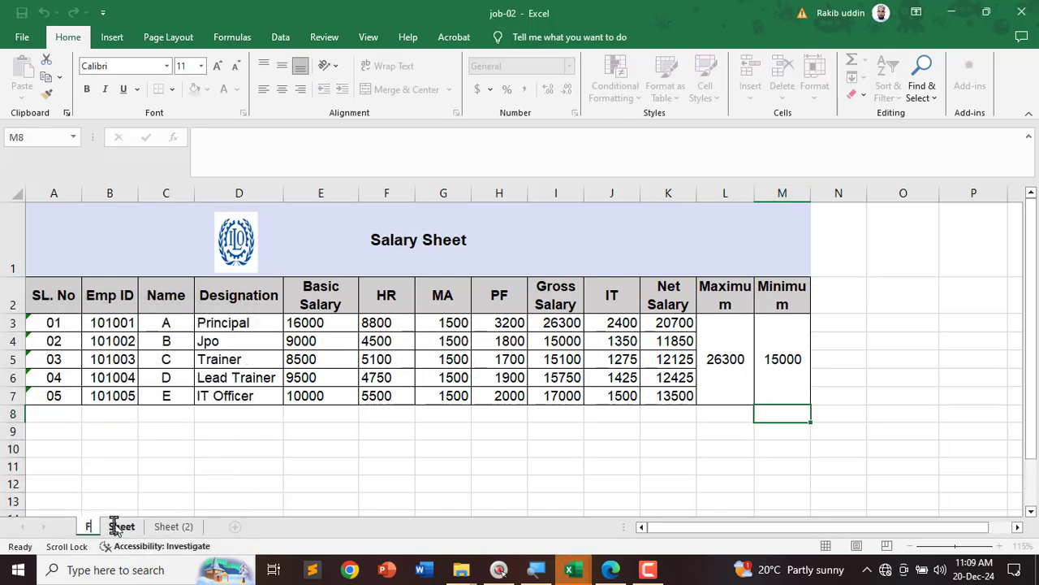
text(ilter)
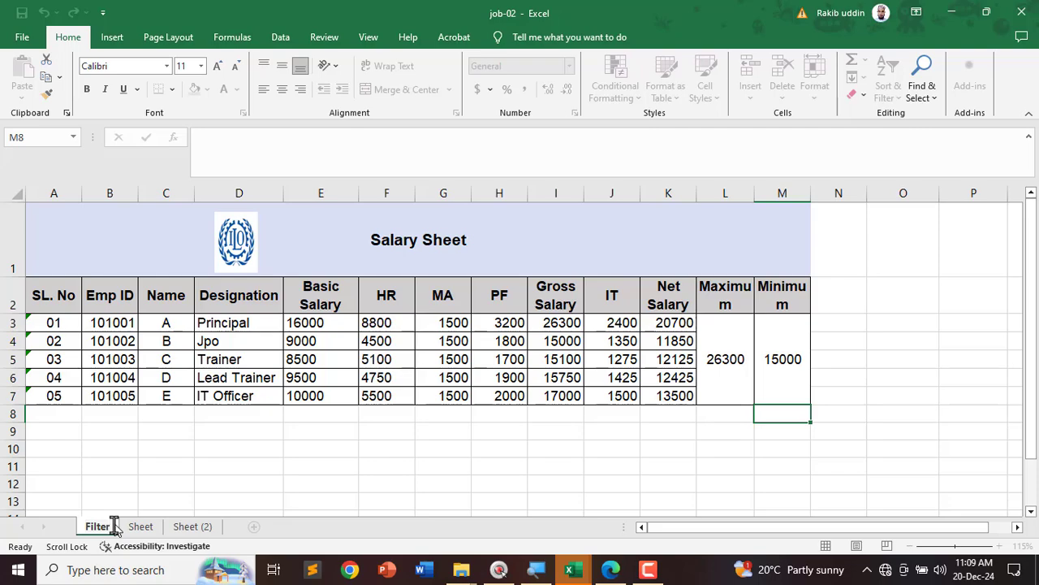
click(175, 466)
Step: Tick and underline checklist item 14, filtering the header row
click(611, 569)
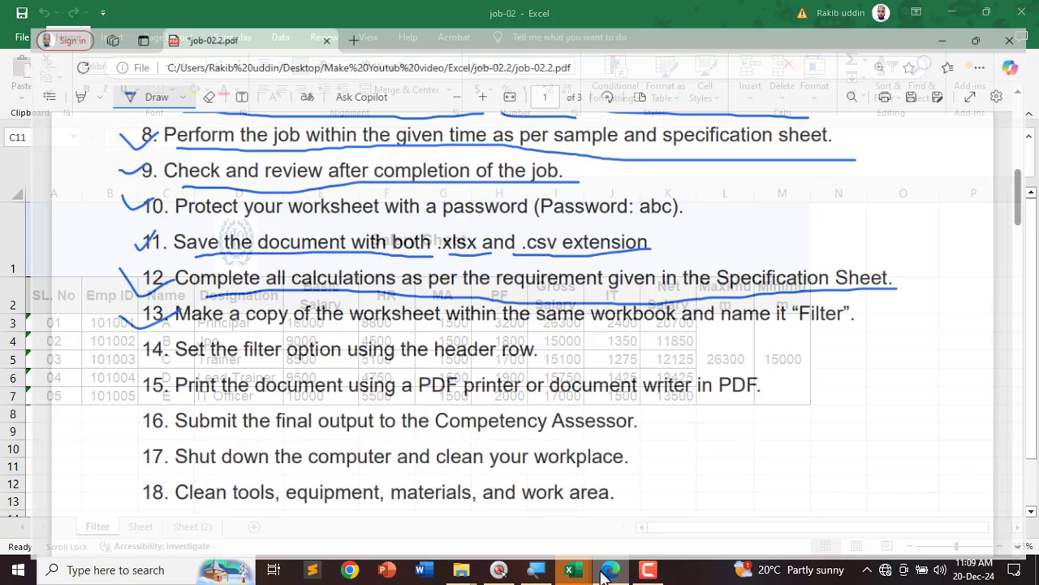
mouse_move(104, 333)
mouse_down()
mouse_move(142, 329)
mouse_move(214, 354)
mouse_move(538, 352)
mouse_up()
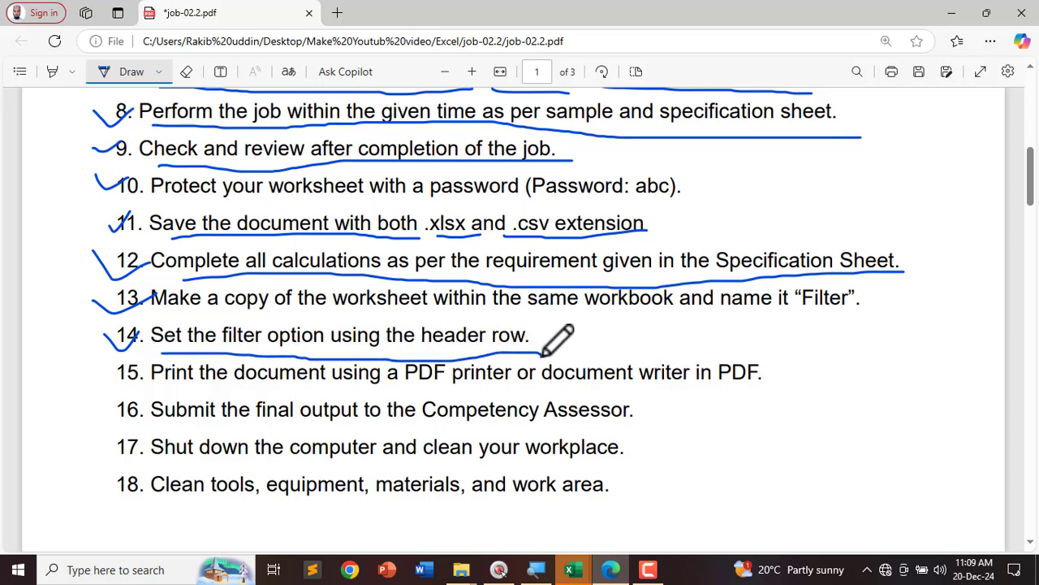
mouse_move(569, 572)
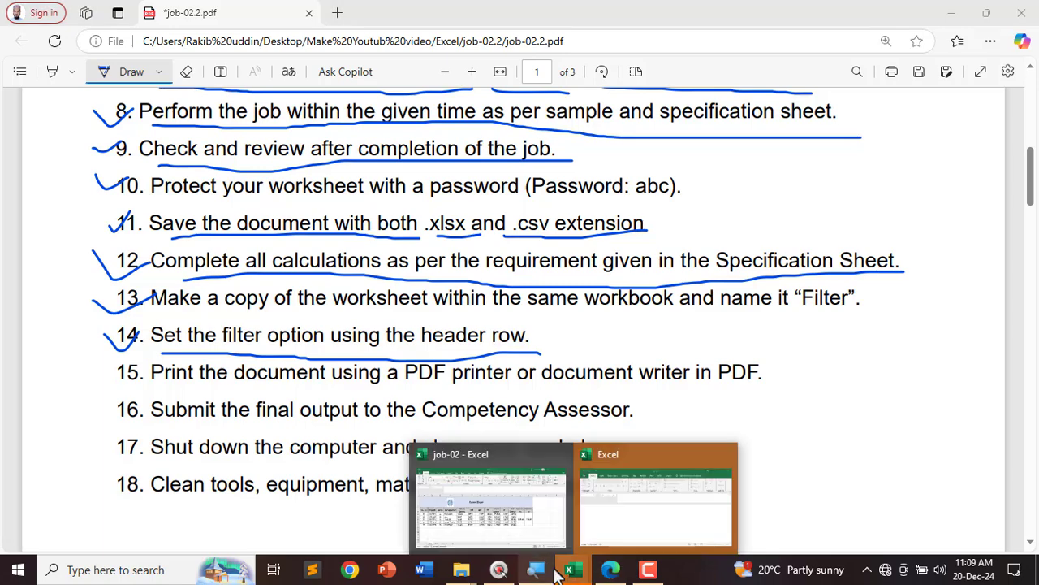
click(641, 505)
Step: Turn on Data > Filter for the header row A2:M2 of the Filter sheet
click(848, 441)
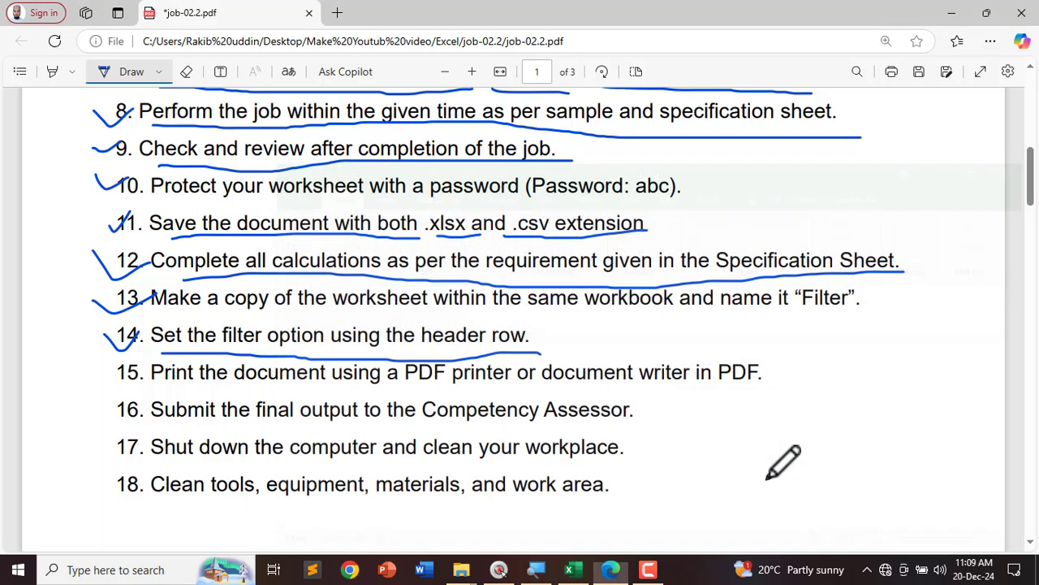
click(572, 571)
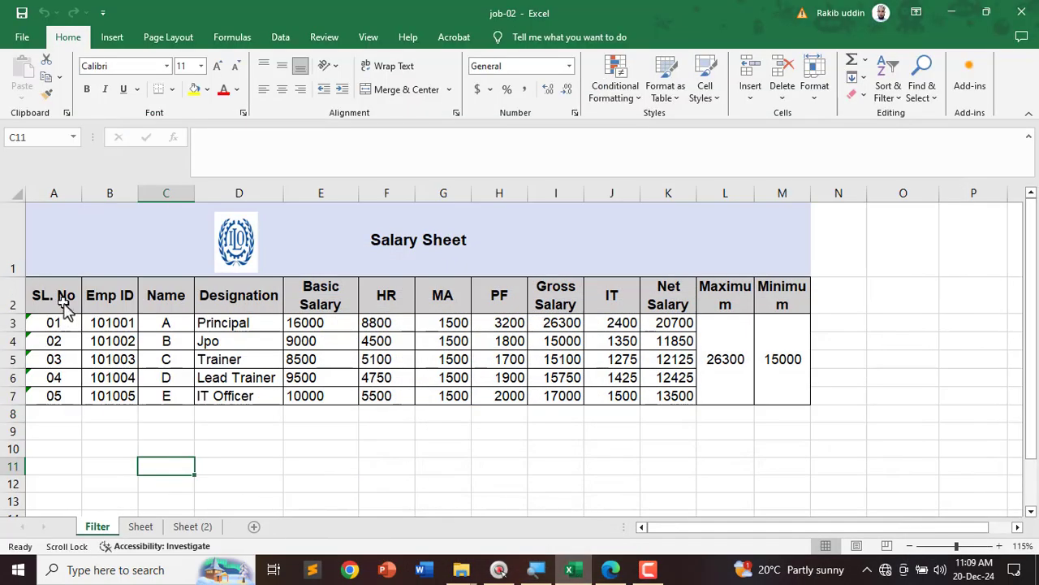
drag(60, 302, 772, 301)
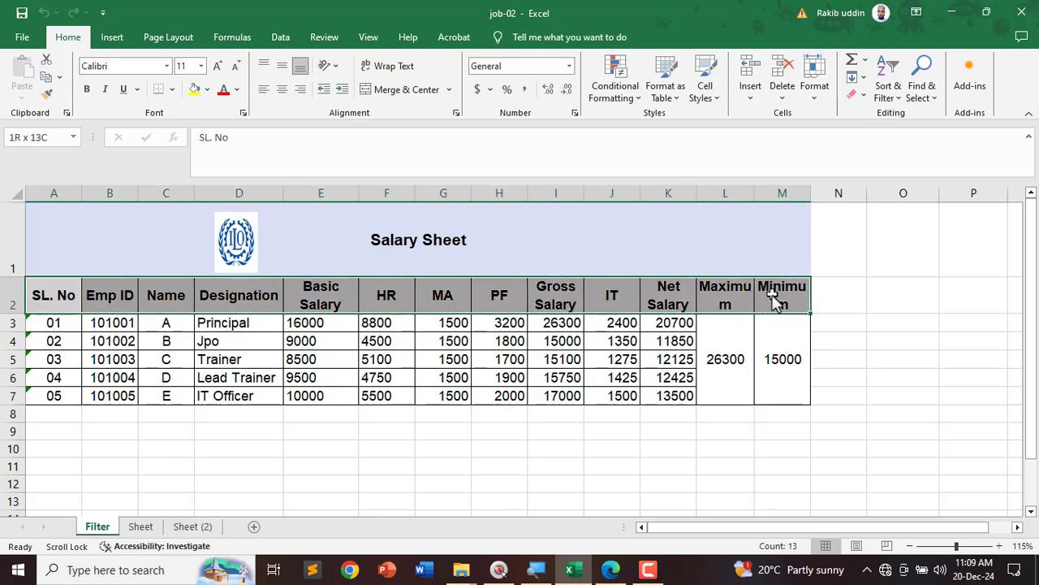
click(281, 39)
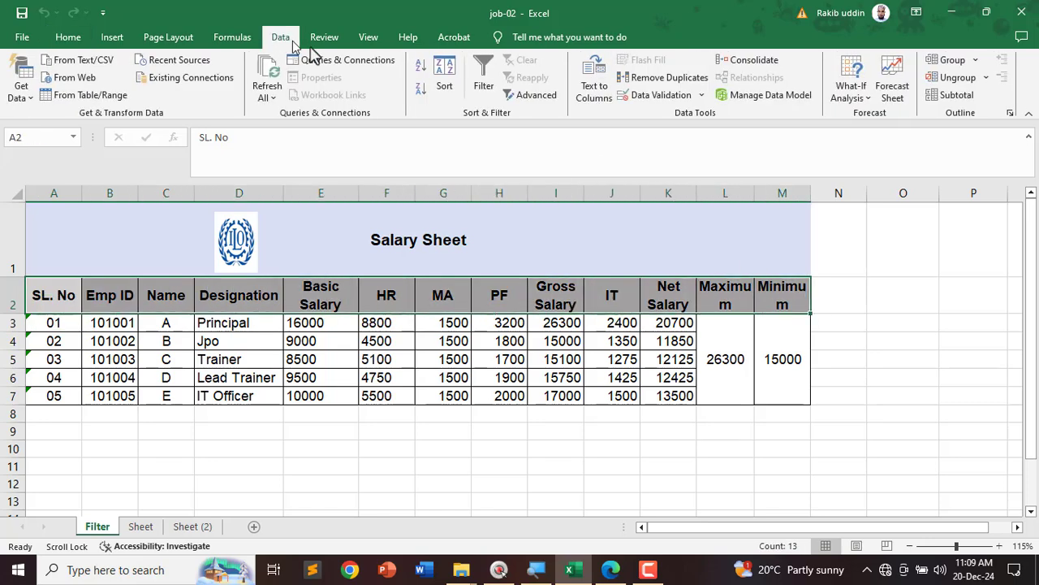
click(484, 78)
click(307, 448)
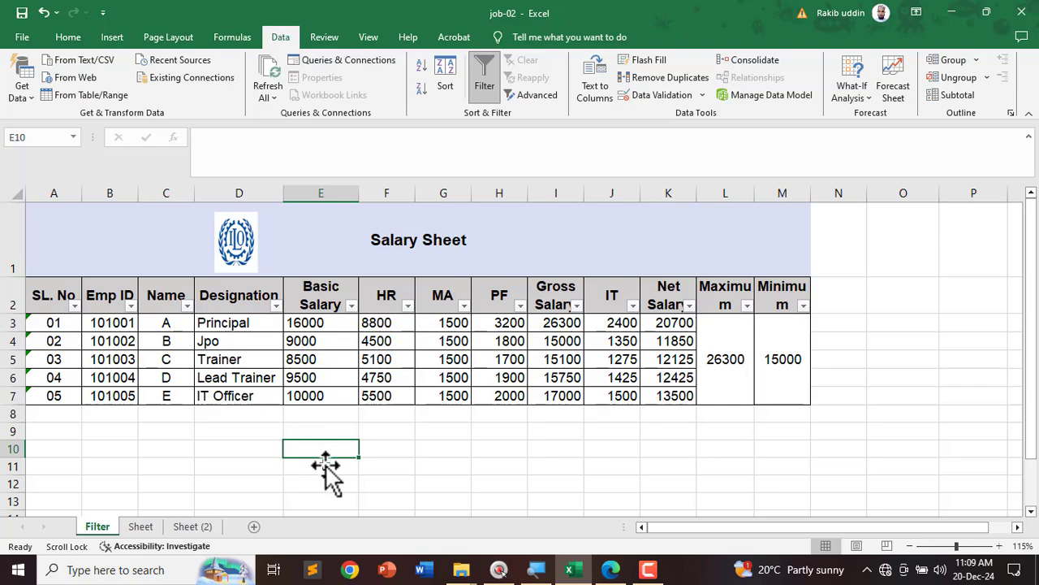
Step: Tick and underline checklist item 15, printing the document to PDF
click(610, 569)
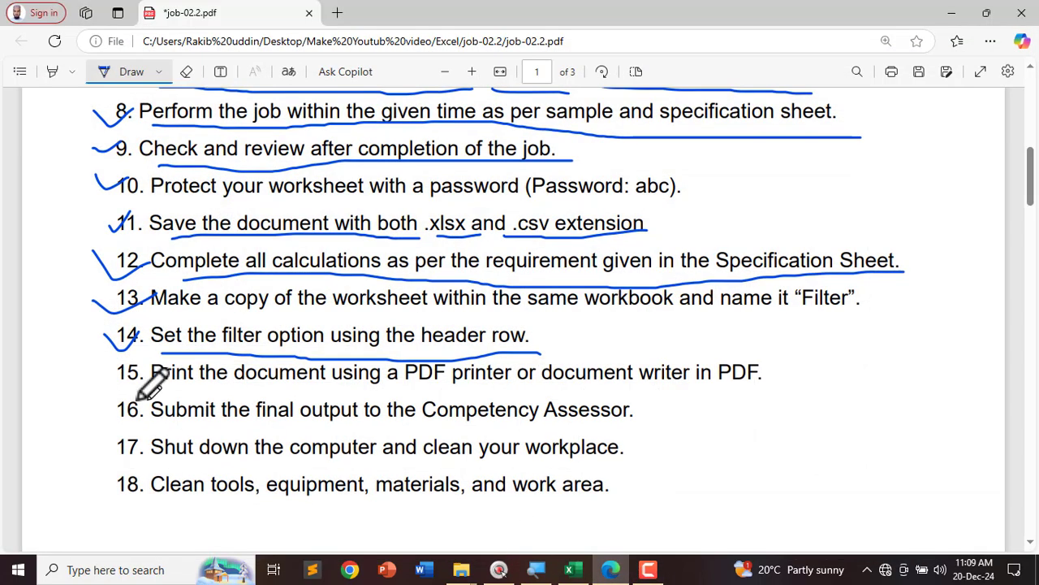
mouse_move(83, 357)
mouse_down()
mouse_move(154, 355)
mouse_move(255, 390)
mouse_move(763, 389)
mouse_up()
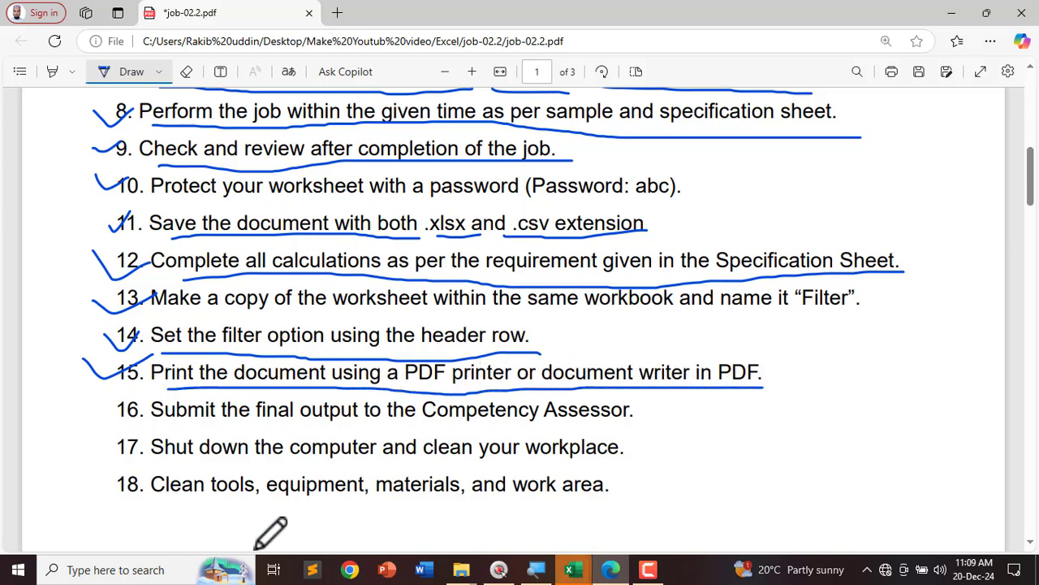
click(570, 570)
click(515, 503)
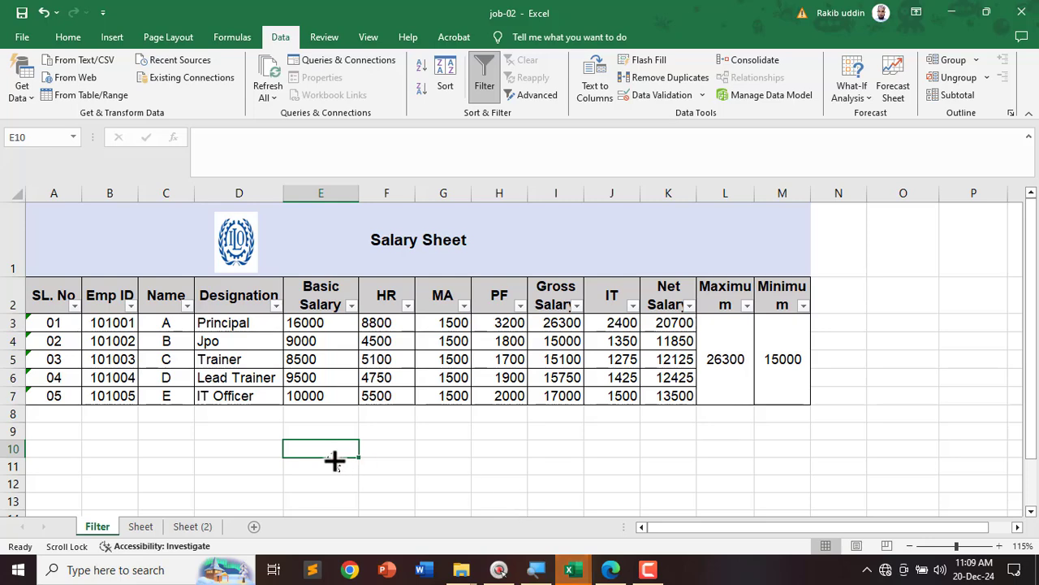
click(190, 445)
click(12, 39)
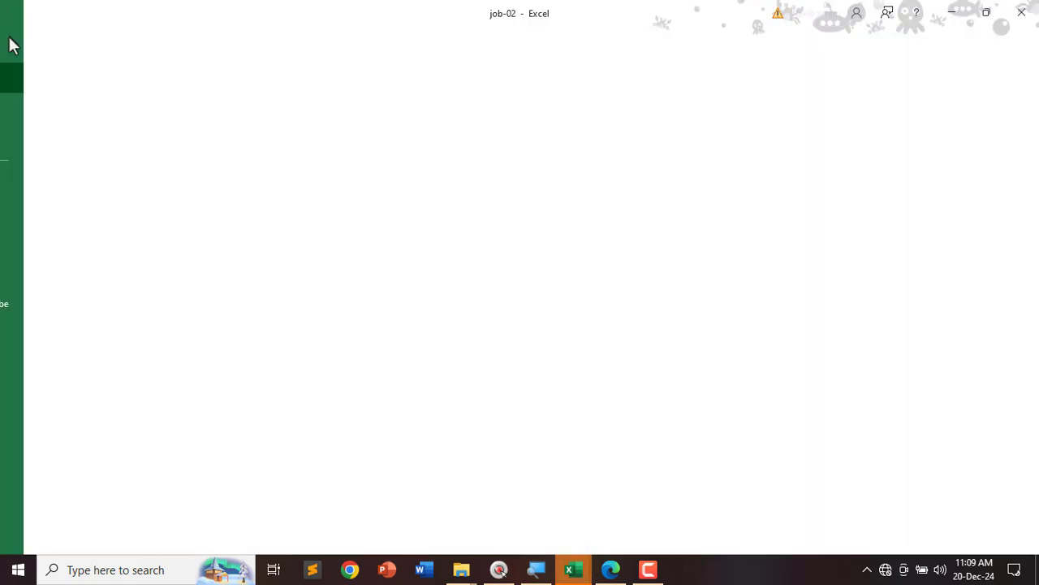
click(57, 380)
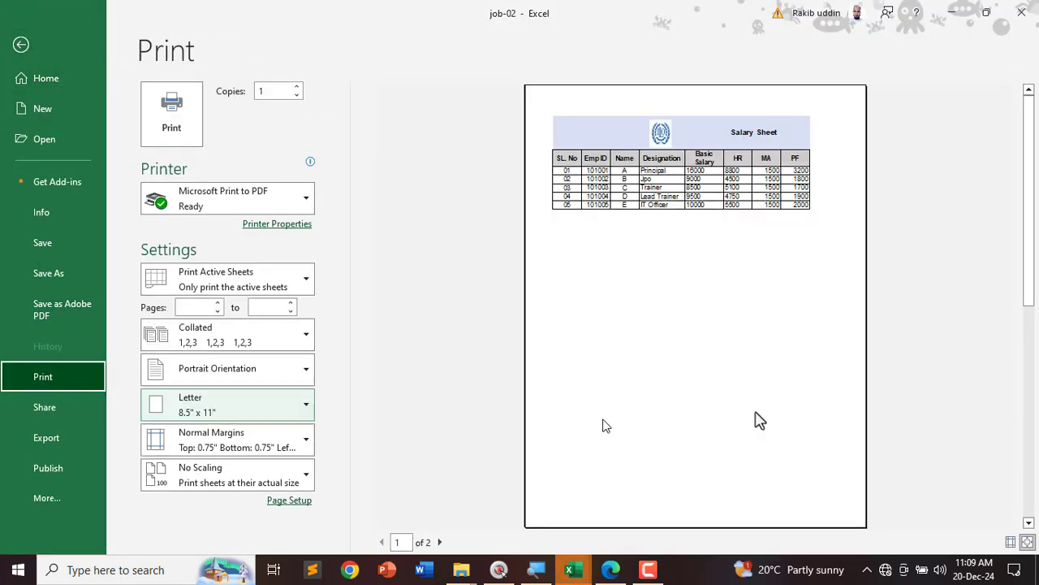
key(ctrl+2)
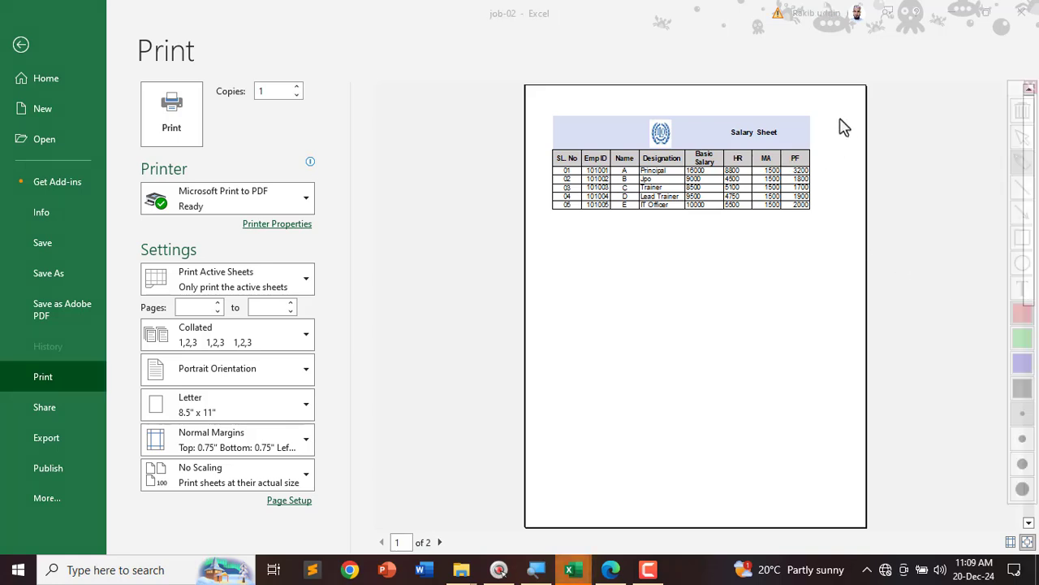
mouse_move(832, 105)
mouse_down()
mouse_move(814, 219)
mouse_move(863, 84)
mouse_move(812, 109)
mouse_up()
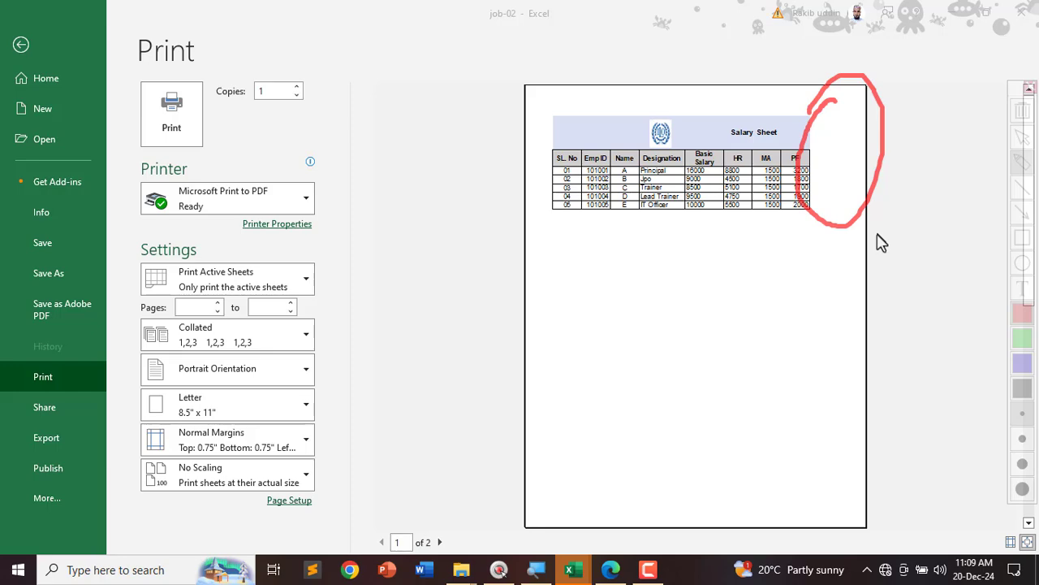
key(Escape)
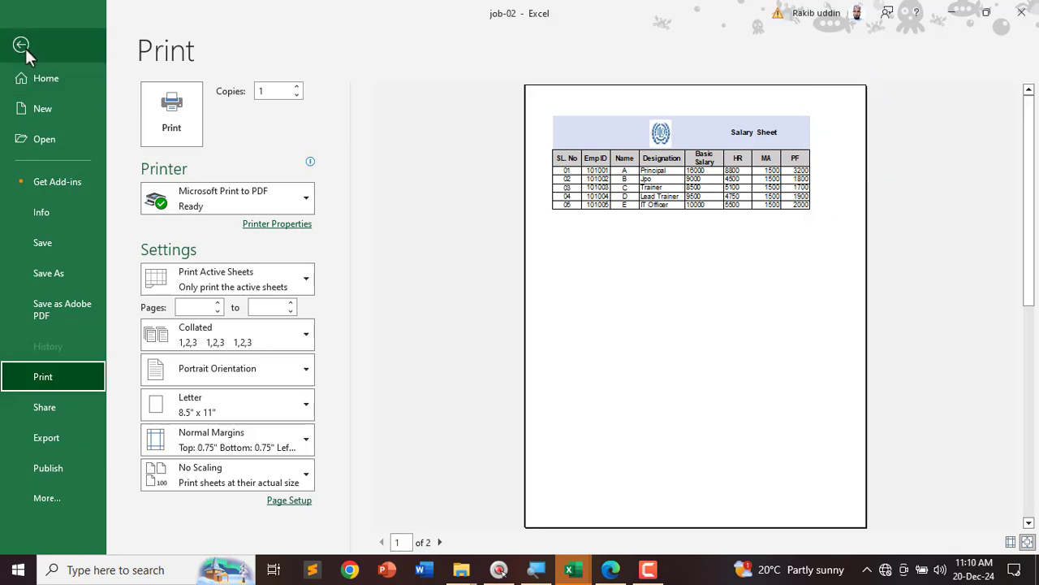
click(22, 46)
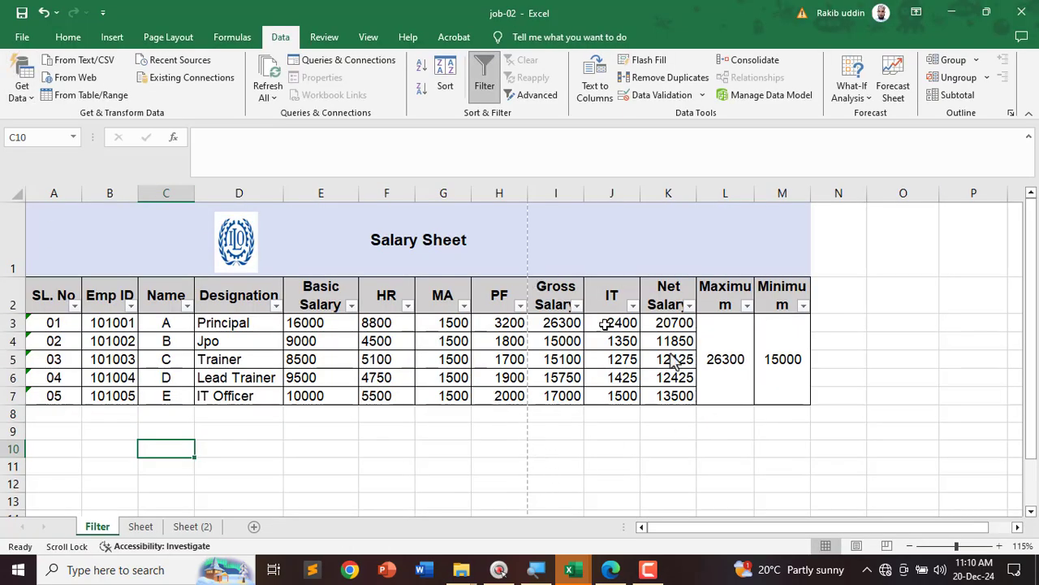
Step: Circle the page break between PF and Gross Salary after column H
key(ctrl+2)
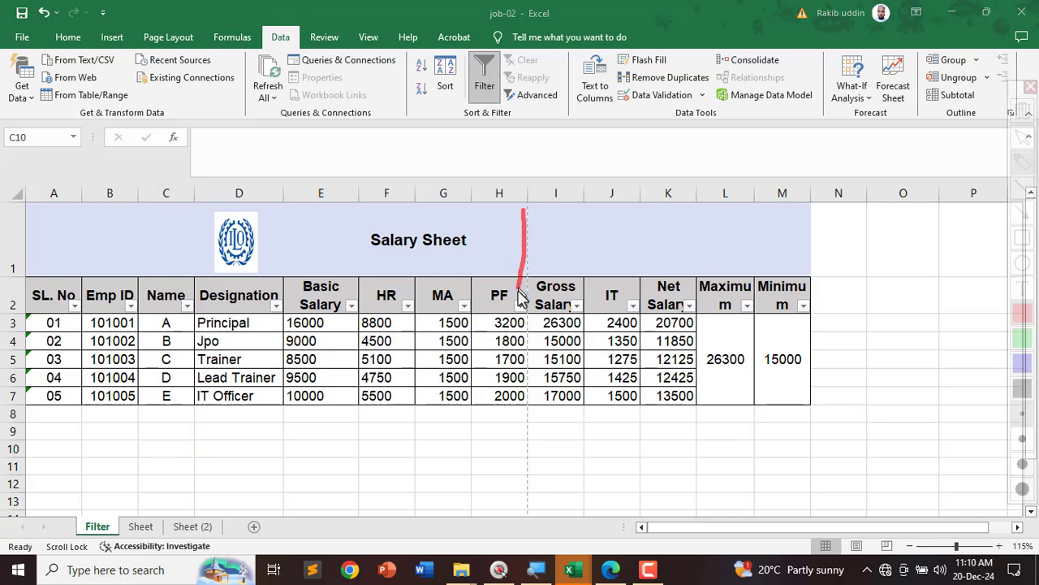
mouse_move(520, 296)
mouse_down()
mouse_move(536, 505)
mouse_move(544, 241)
mouse_up()
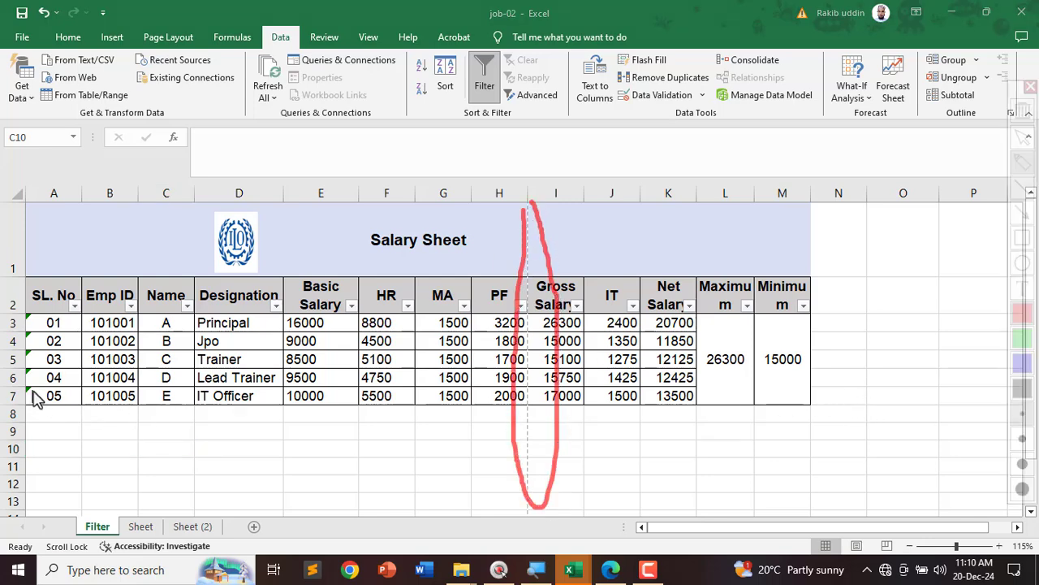
key(Escape)
scroll(166, 380, down, 3)
scroll(166, 380, down, 20)
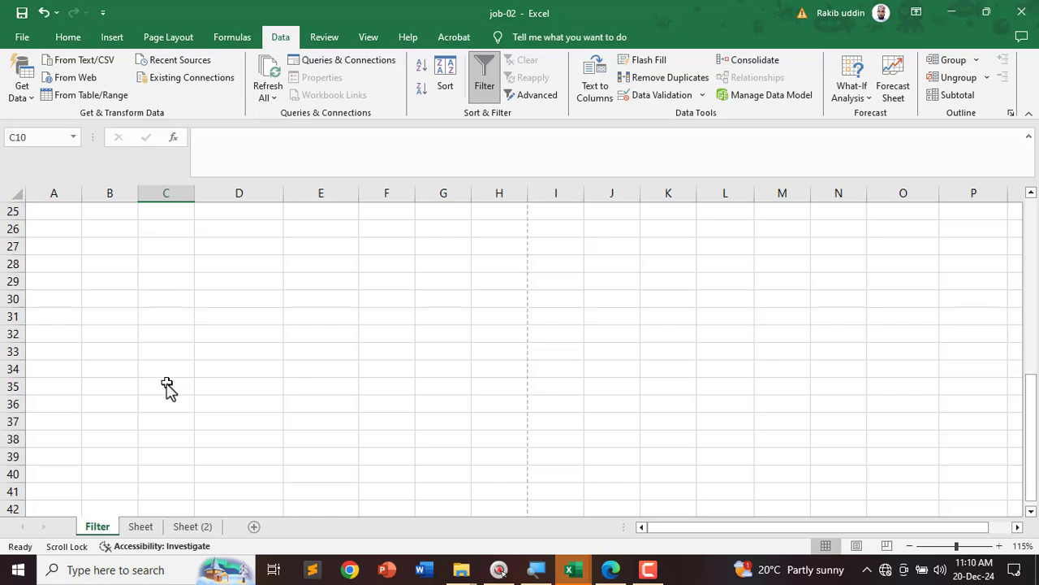
scroll(179, 403, down, 7)
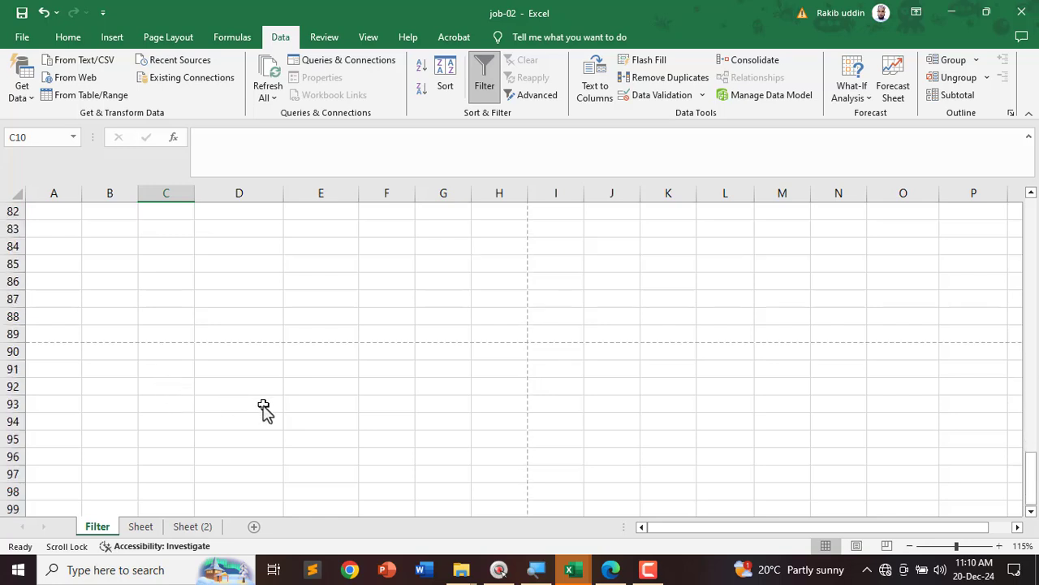
scroll(306, 402, up, 3)
Step: Circle the empty rows below the table and columns I to M beyond the page break
key(ctrl+alt+g)
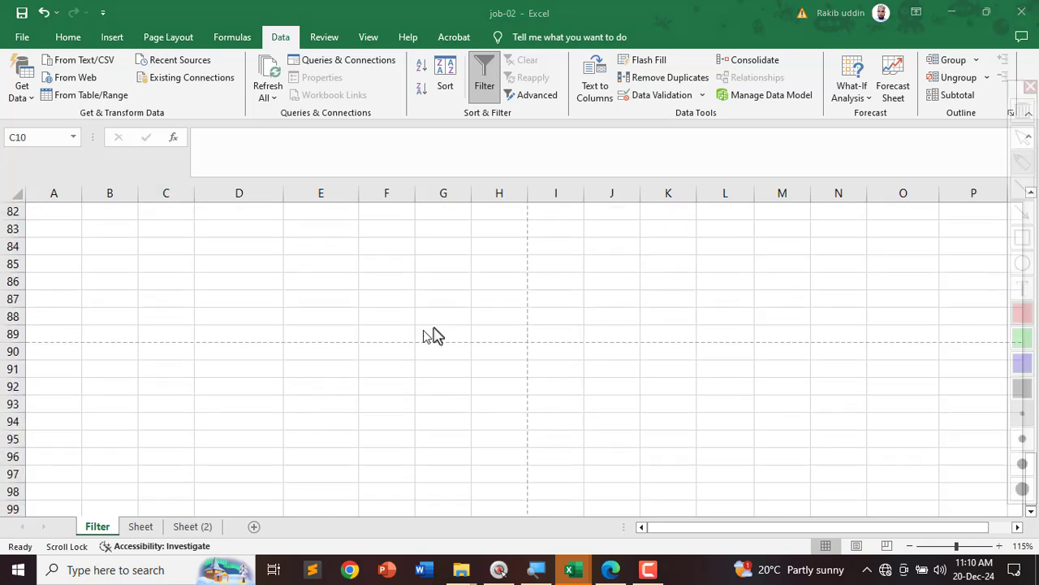
mouse_move(467, 313)
mouse_down()
mouse_move(98, 323)
mouse_move(258, 382)
mouse_move(557, 352)
mouse_move(424, 308)
mouse_up()
key(ctrl+alt+g)
ctrl+scroll(465, 337, down, 1)
scroll(464, 337, up, 20)
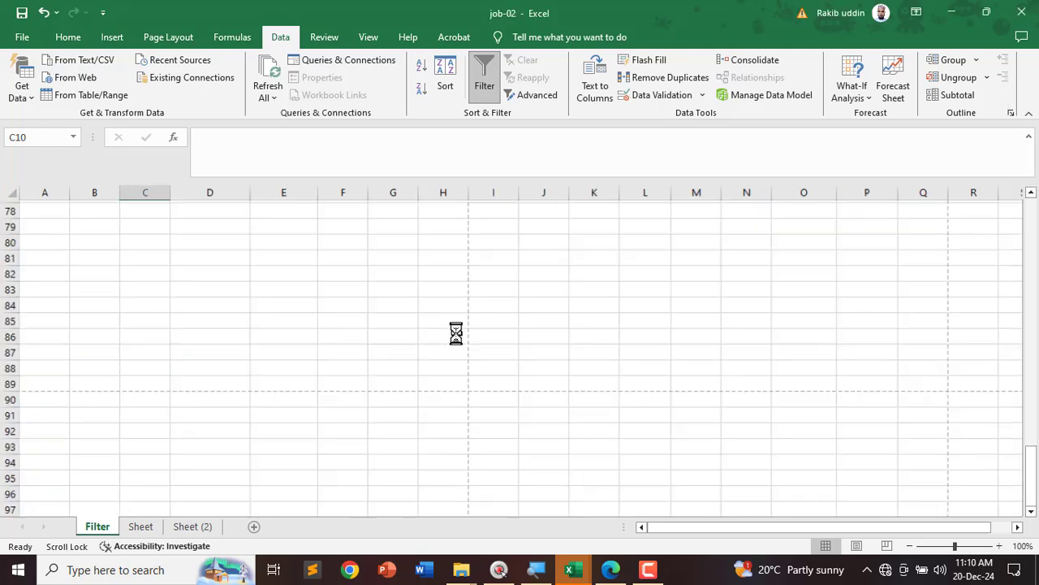
scroll(397, 397, up, 8)
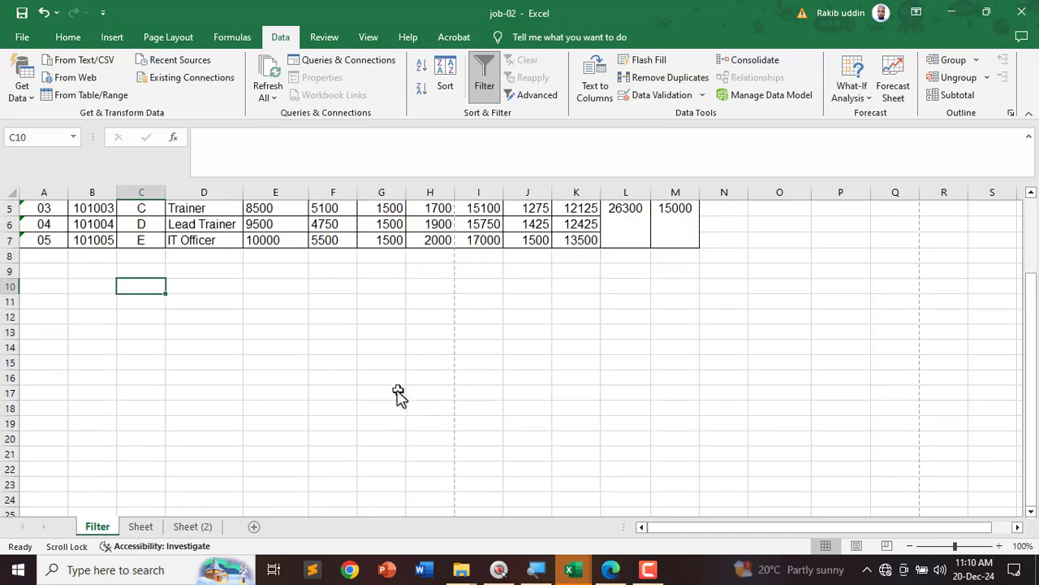
key(ctrl+alt+g)
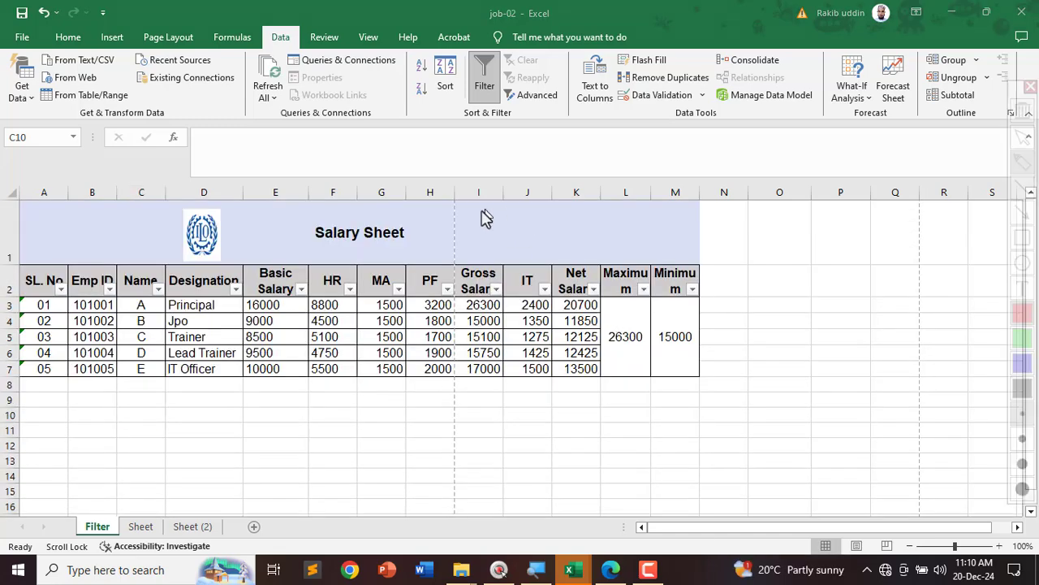
mouse_move(449, 216)
mouse_down()
mouse_move(490, 411)
mouse_move(766, 306)
mouse_move(564, 193)
mouse_move(472, 203)
mouse_up()
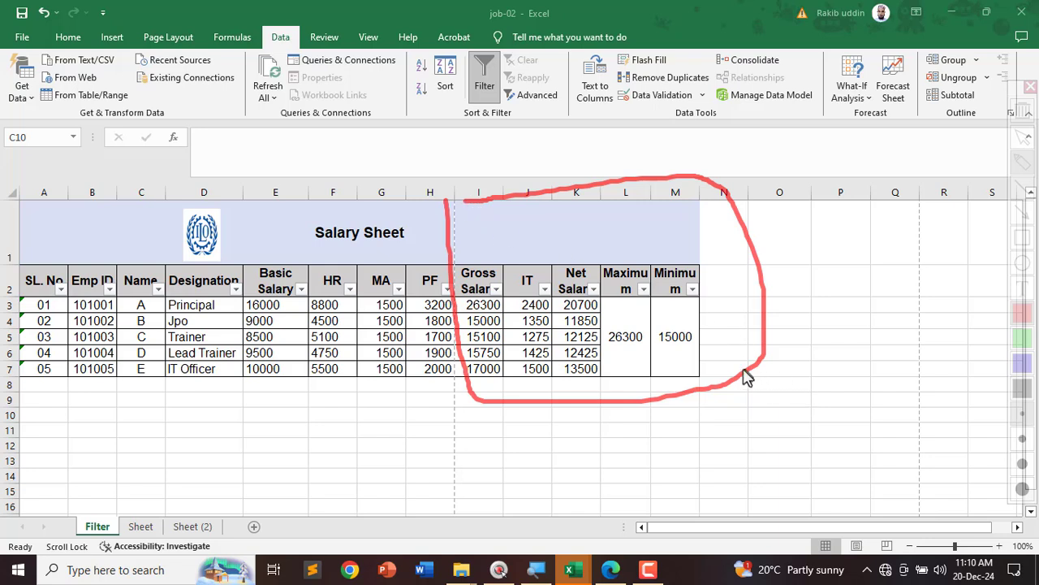
key(ctrl+alt+g)
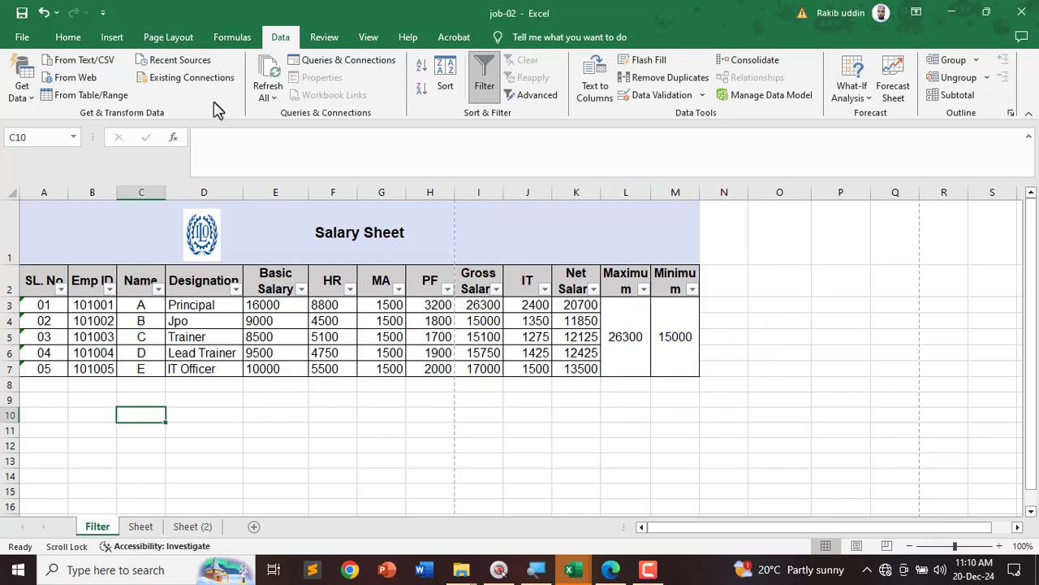
Step: Lower the Filter sheet's print scale to 70% in Page Layout
click(166, 38)
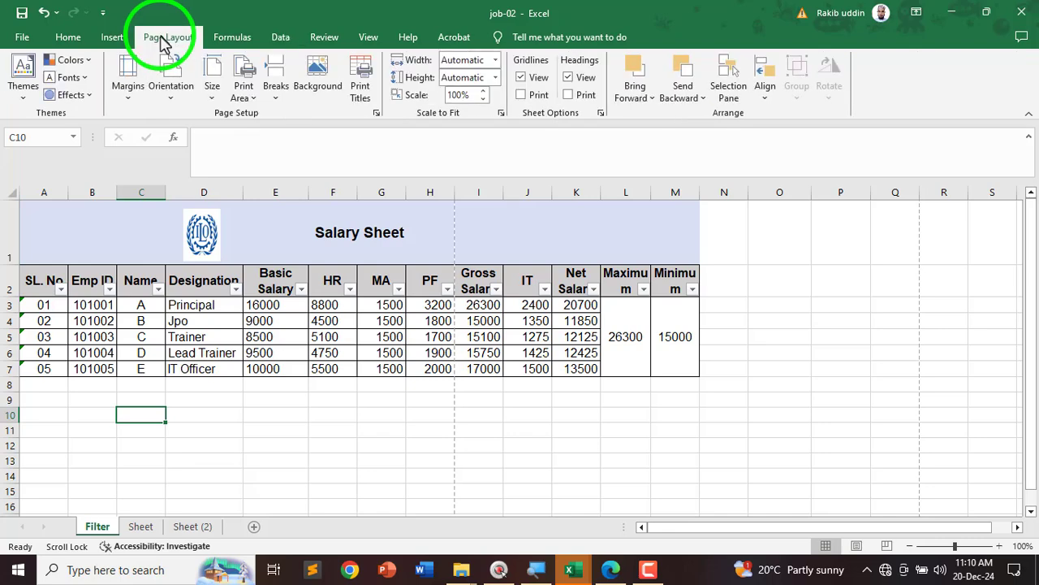
click(482, 99)
click(483, 99)
click(482, 99)
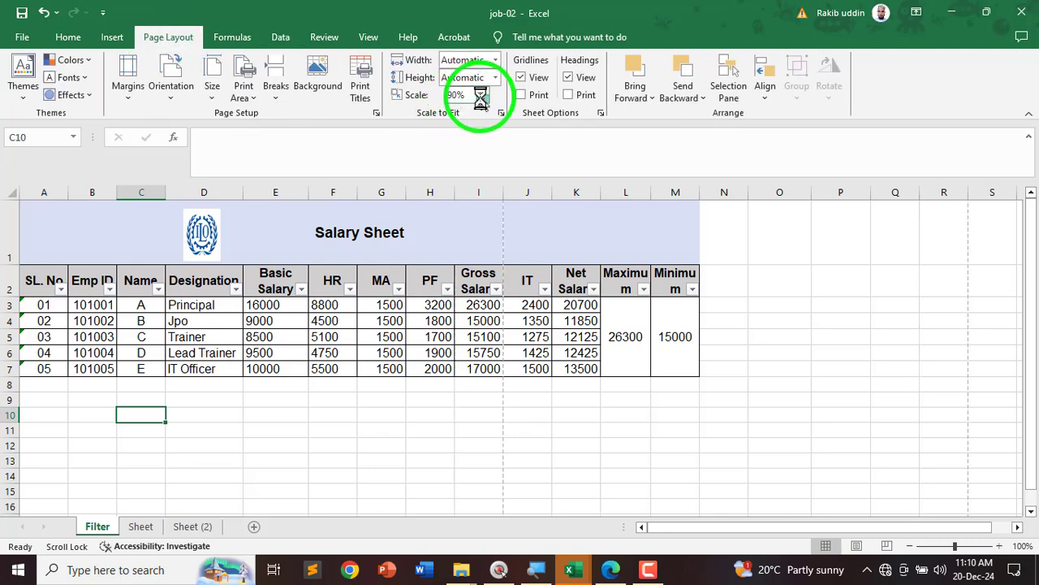
click(483, 99)
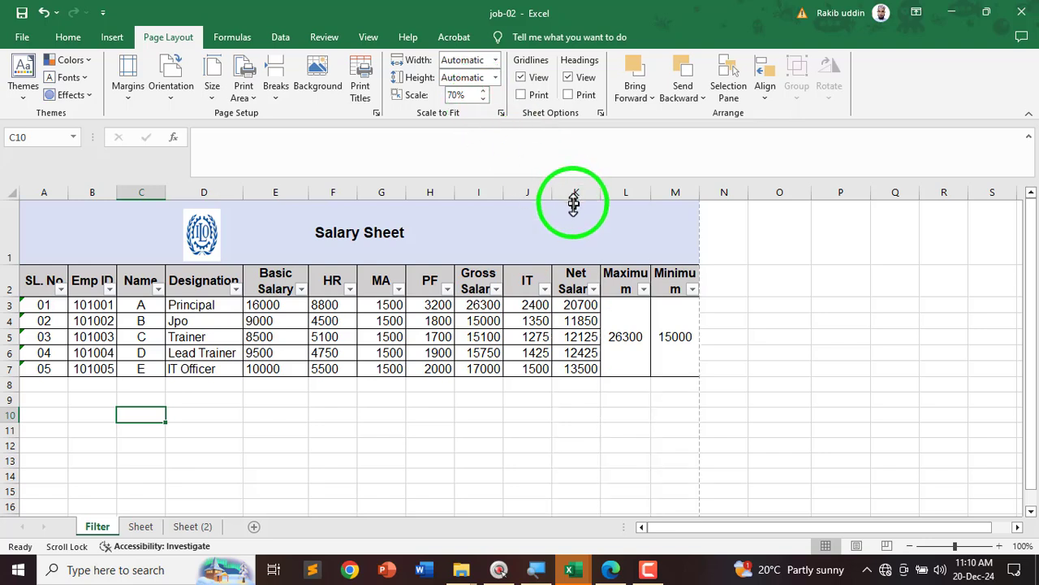
Step: Circle the page break now sitting after column M
key(ctrl+alt+a)
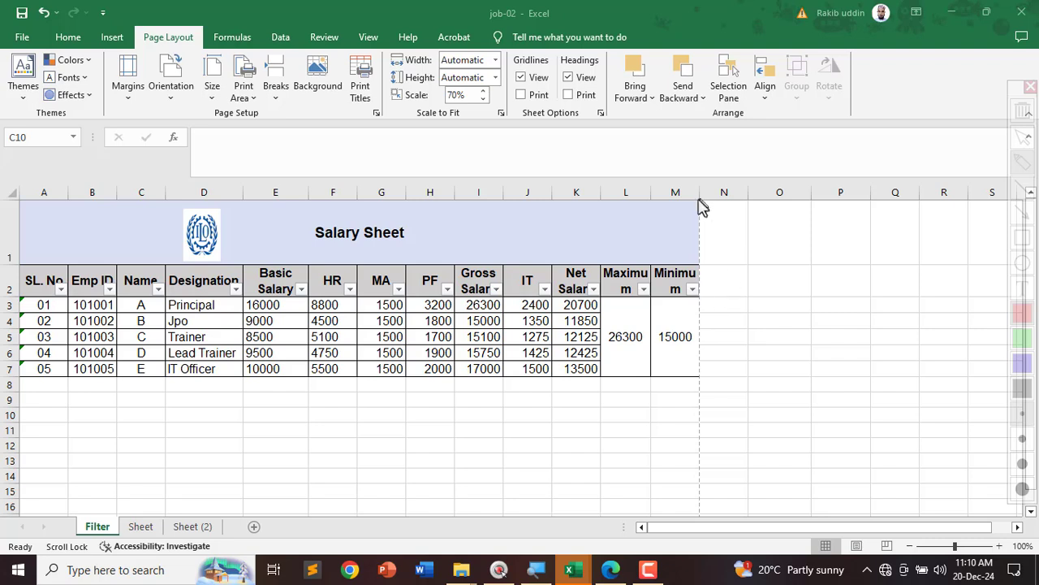
mouse_move(699, 197)
mouse_down()
mouse_move(677, 336)
mouse_move(763, 374)
mouse_move(718, 173)
mouse_up()
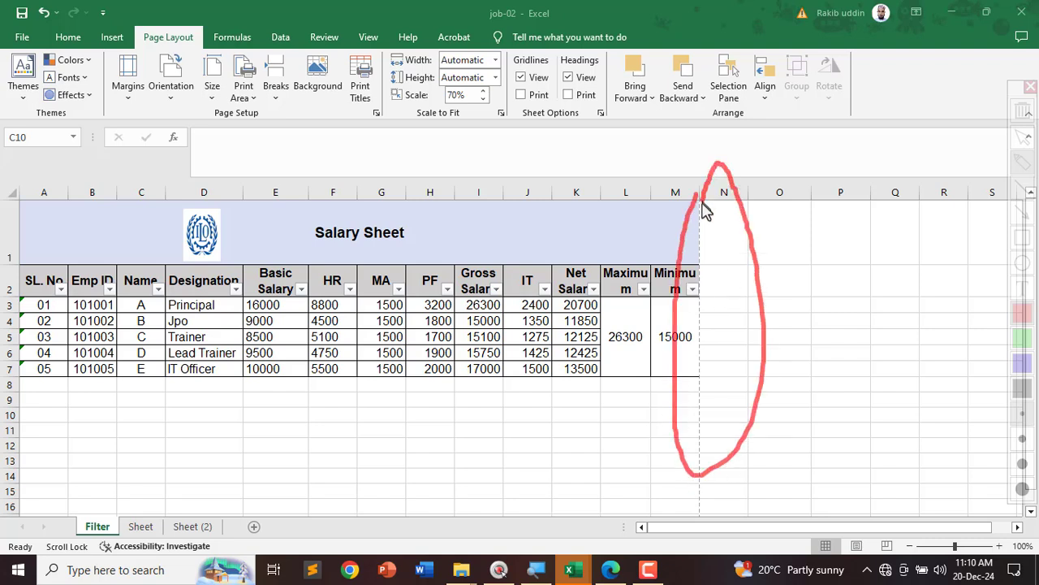
key(Escape)
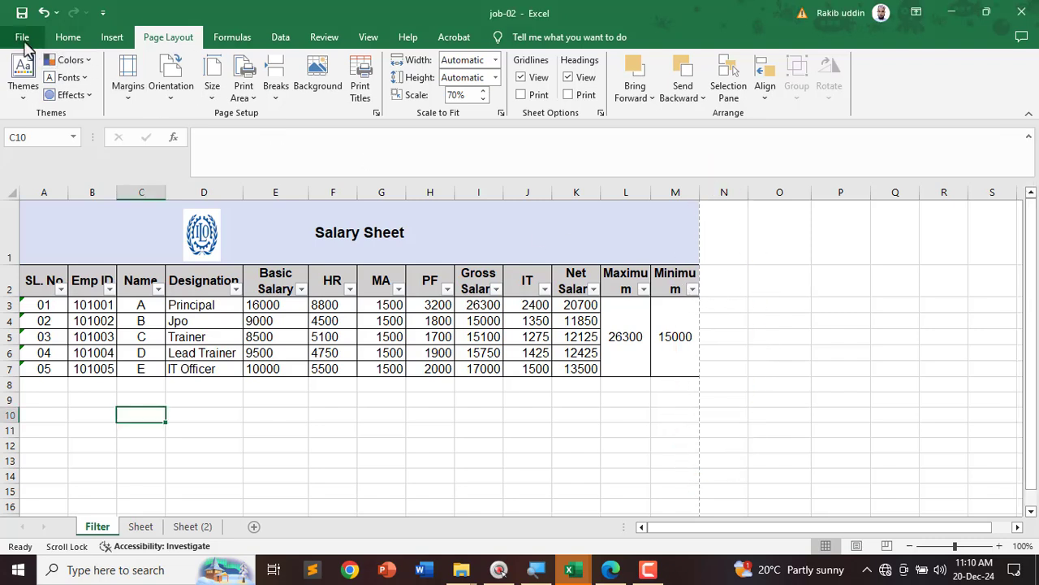
Step: Preview the print, marking the one-page Salary Sheet, and expand the Printer list
click(21, 41)
click(38, 372)
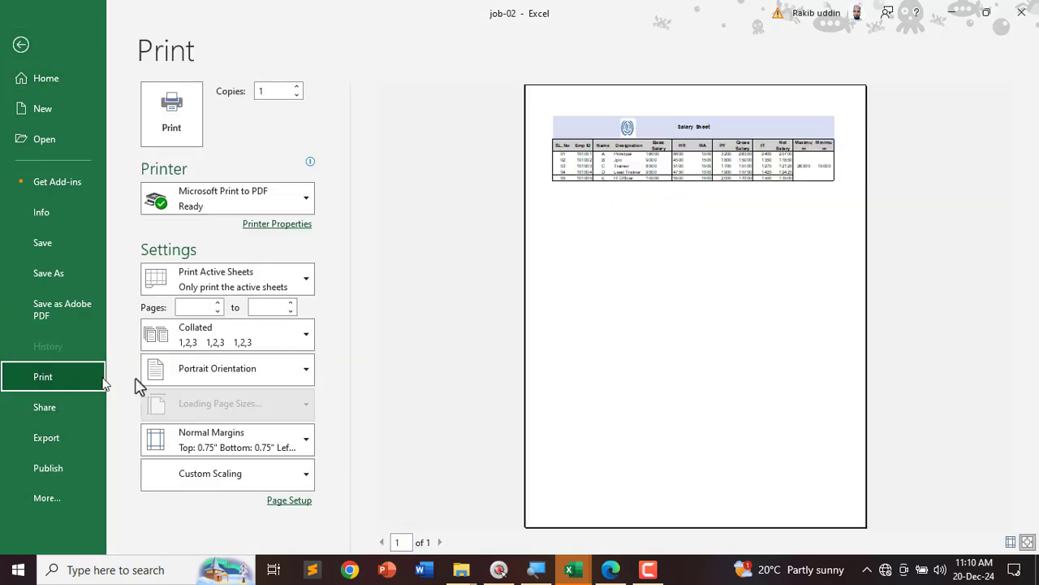
key(ctrl+alt+g)
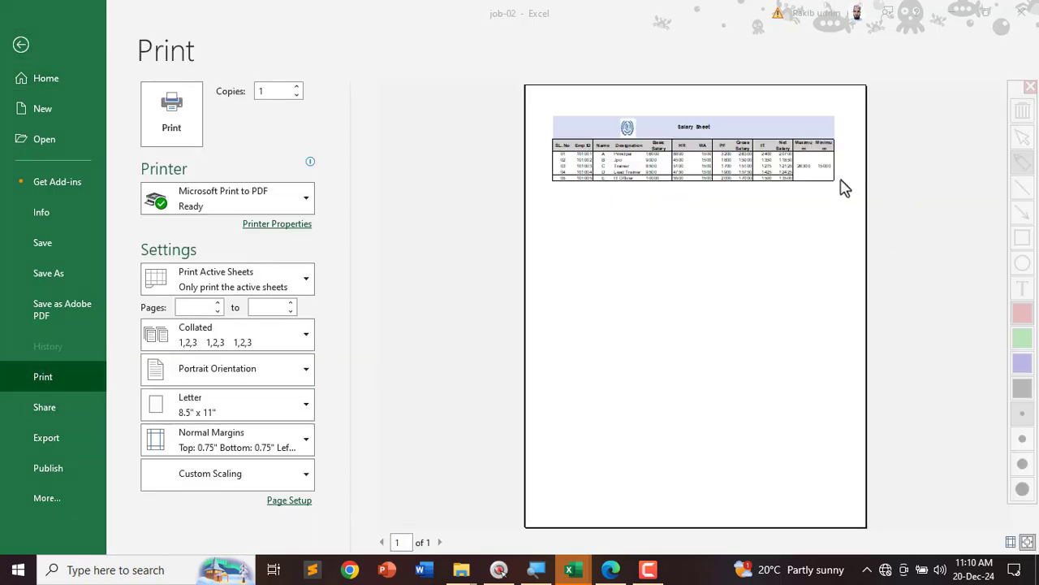
mouse_move(869, 114)
mouse_down()
mouse_move(499, 157)
mouse_move(882, 186)
mouse_move(601, 146)
mouse_up()
key(ctrl+alt+g)
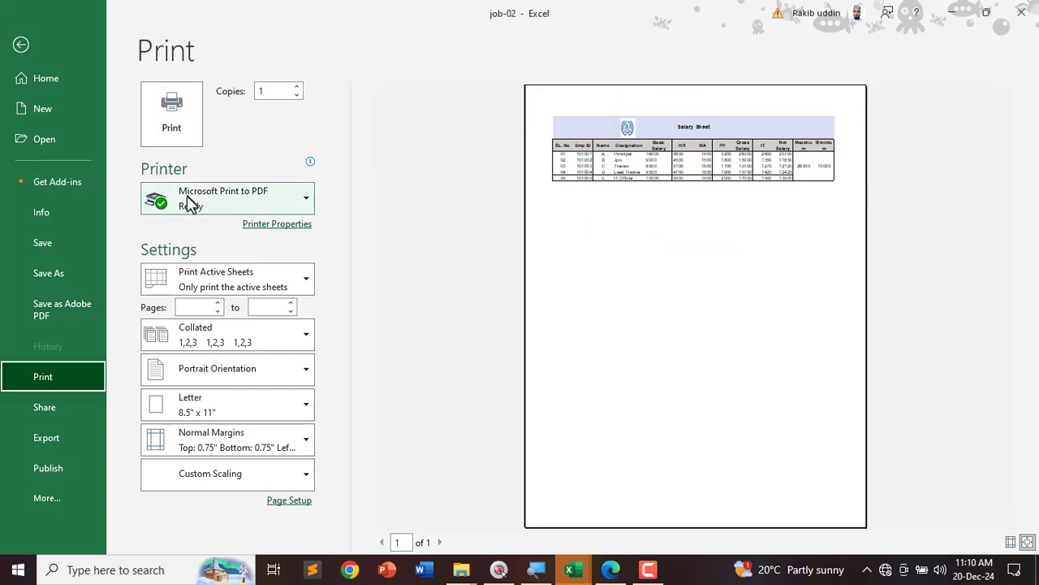
click(188, 203)
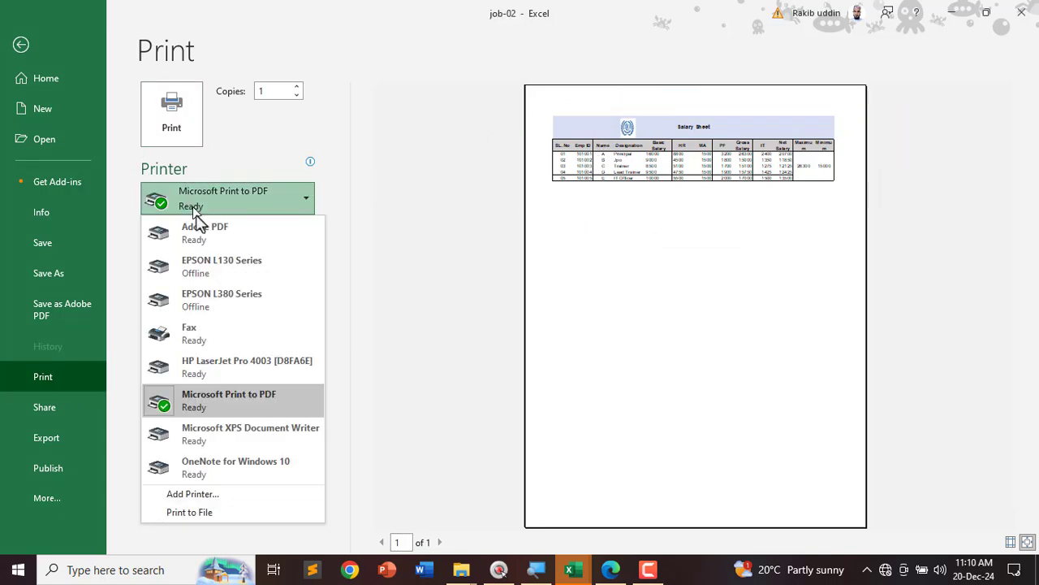
Step: Print via Microsoft Print to PDF as 'Print to Pdf' in Desktop > 01.Rakib
click(231, 403)
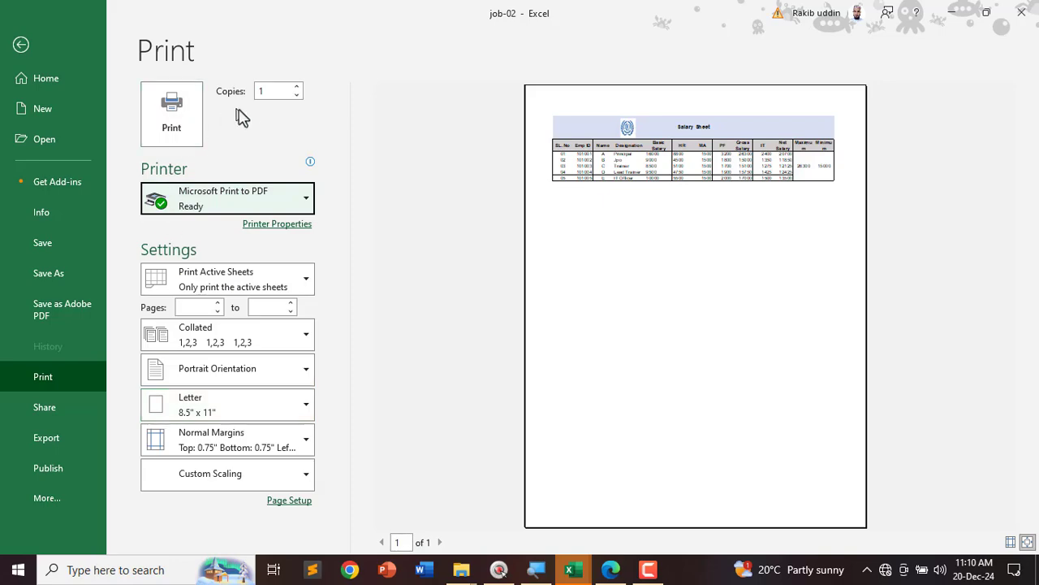
click(173, 130)
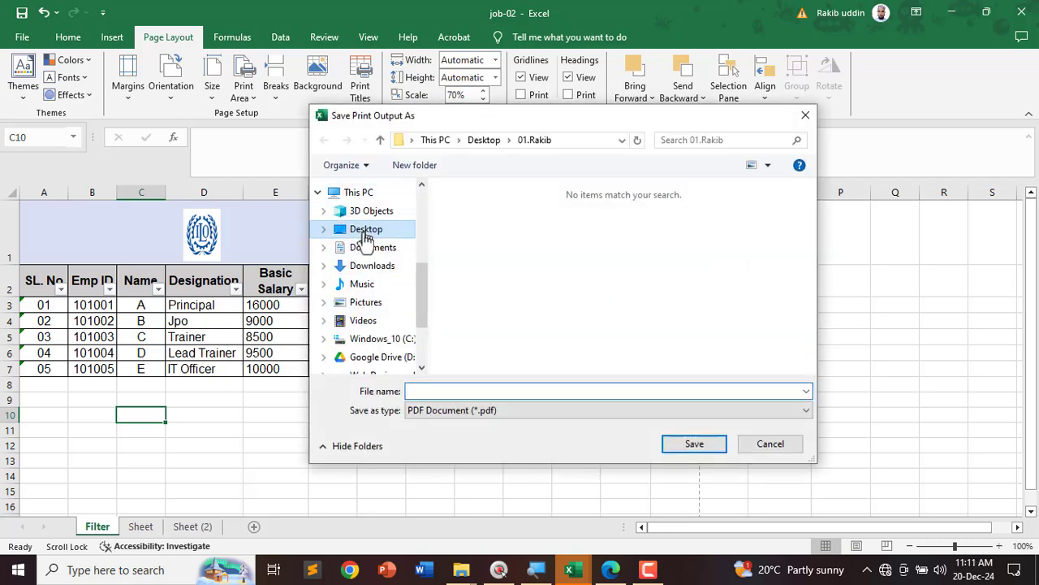
click(361, 233)
click(491, 242)
double_click(491, 242)
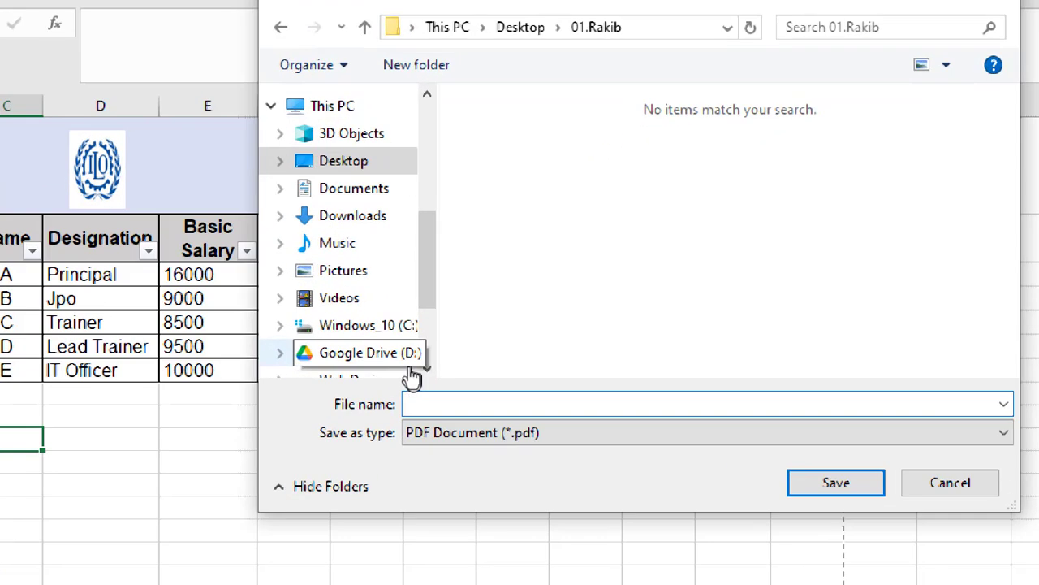
text(Prin)
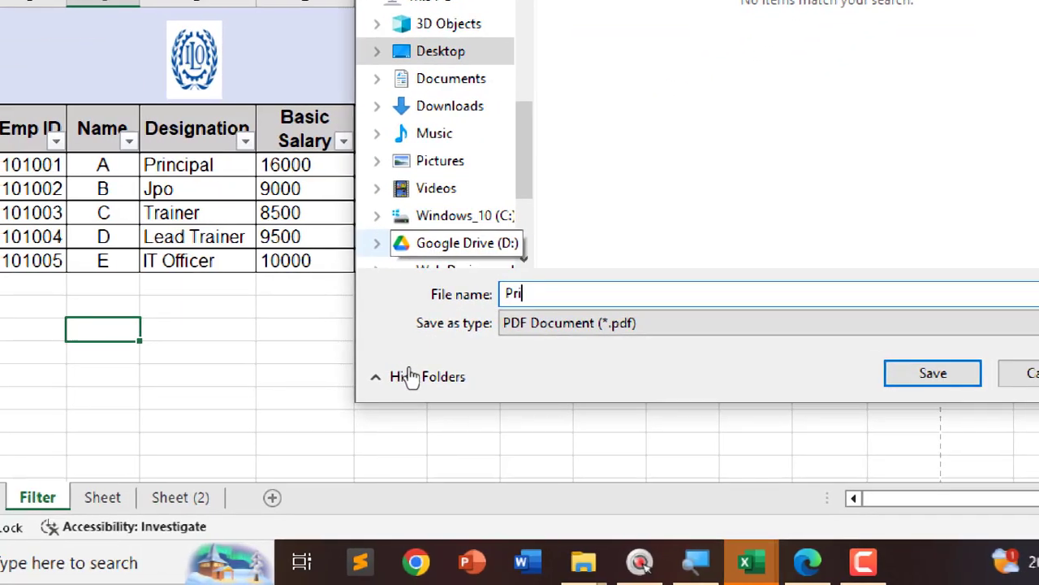
text(t to )
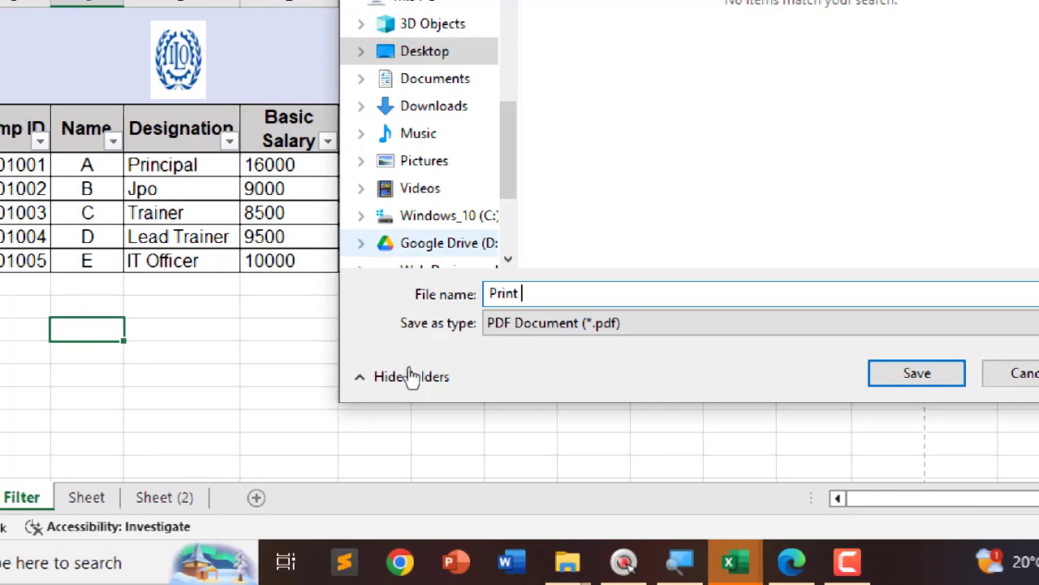
text(Pdf)
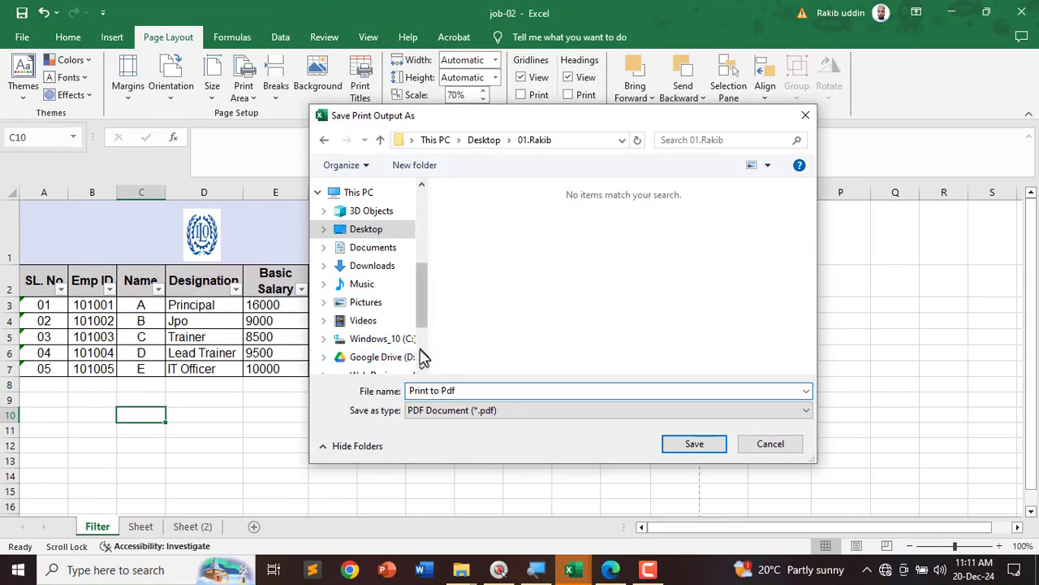
click(689, 445)
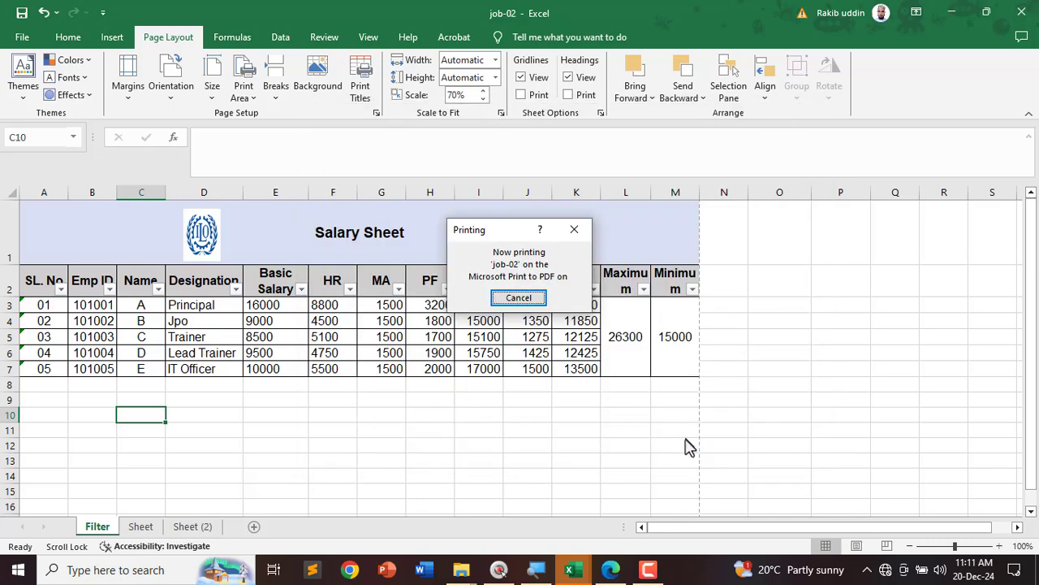
Step: Tick off item 16 on the task list PDF in Edge
click(611, 569)
scroll(213, 422, down, 2)
drag(100, 333, 142, 328)
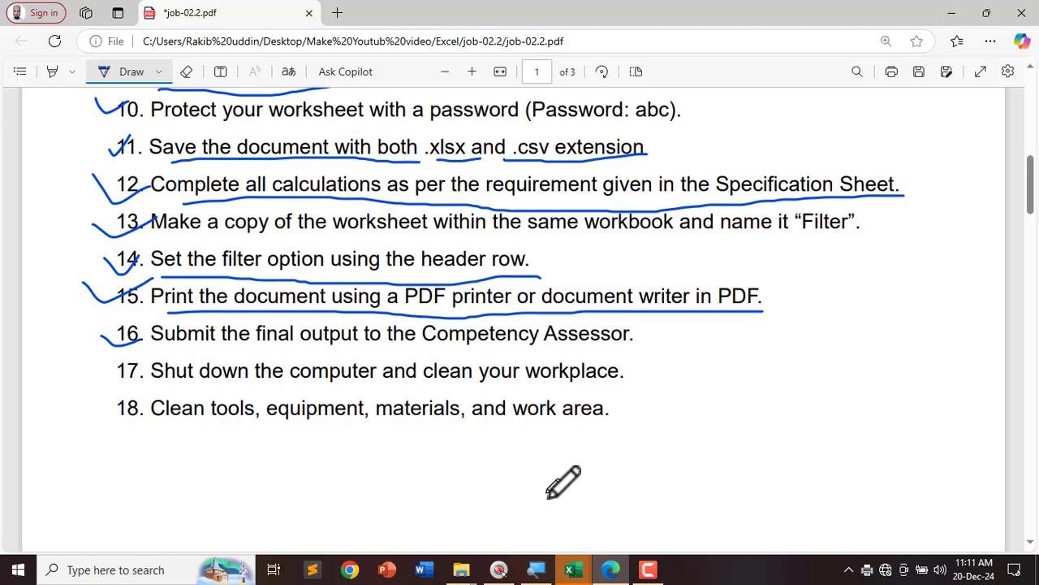
Step: Cancel the copy's password prompt and close job-02 choosing Don't Save
click(573, 569)
click(611, 507)
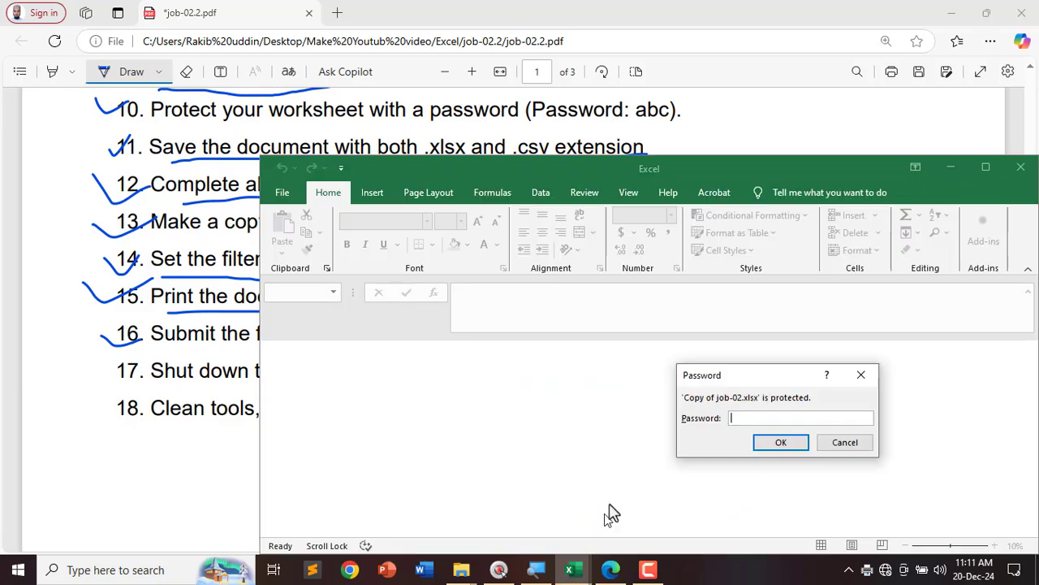
click(843, 441)
click(573, 570)
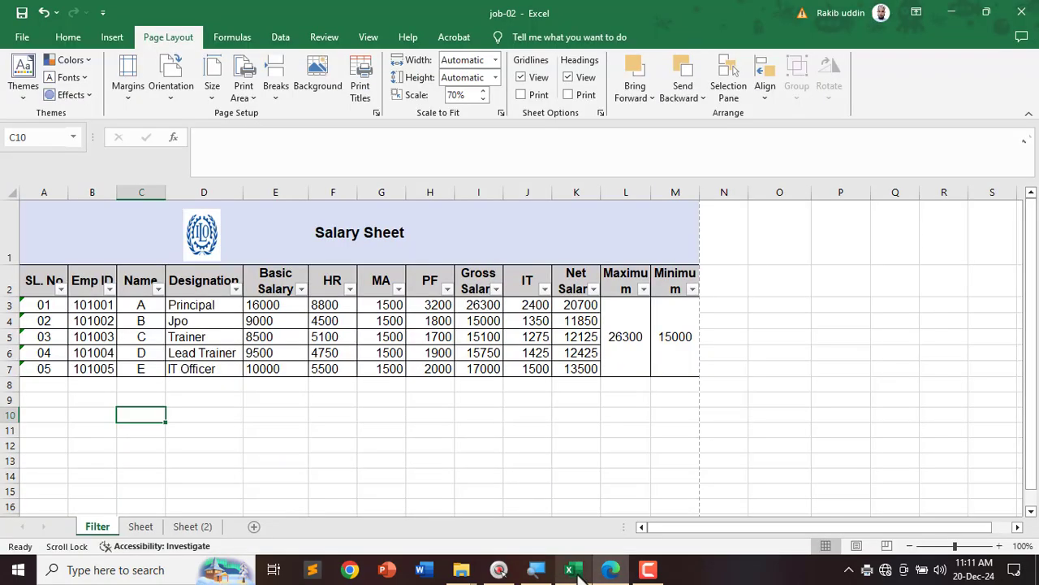
click(1021, 13)
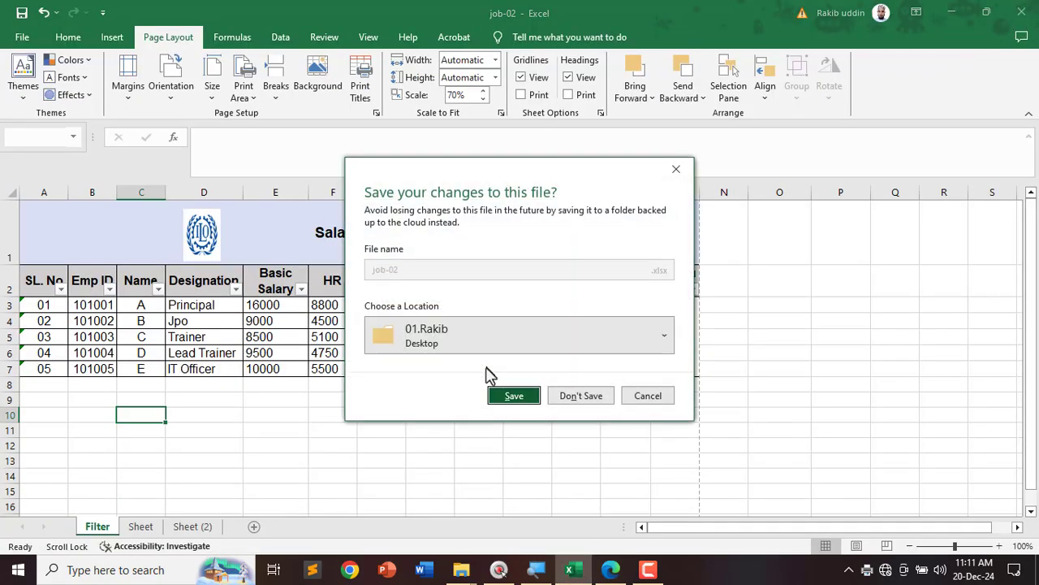
click(578, 395)
Step: Minimize the PDF viewer, dismiss the leftover password prompt, and open the 01.Rakib folder
click(952, 13)
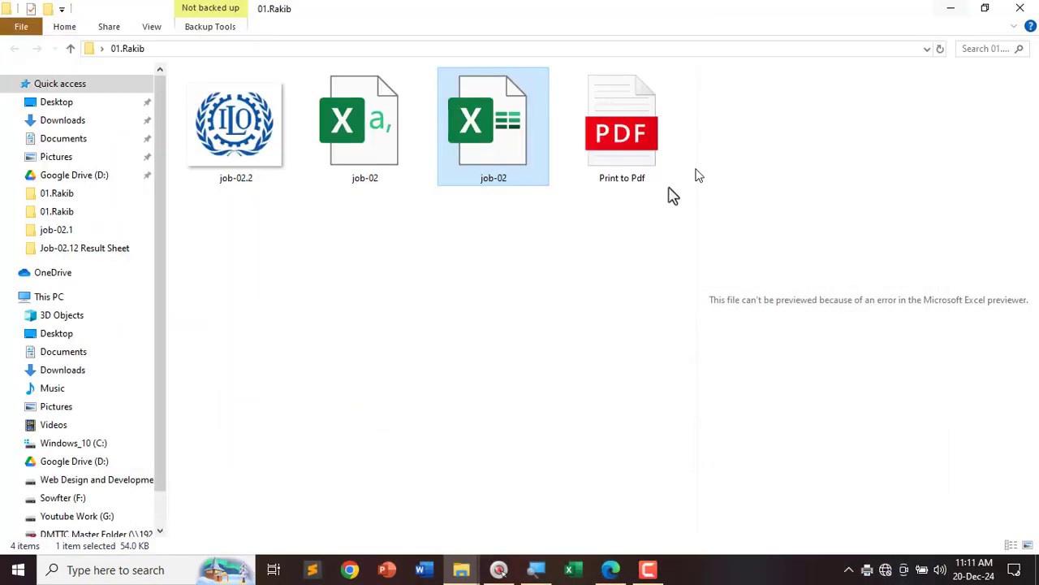
key(super+d)
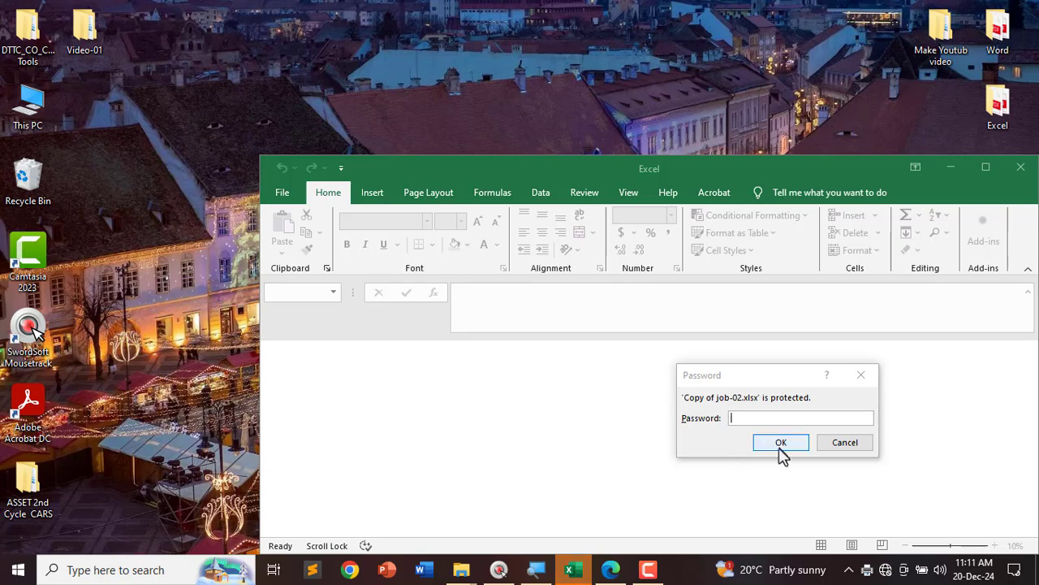
click(780, 442)
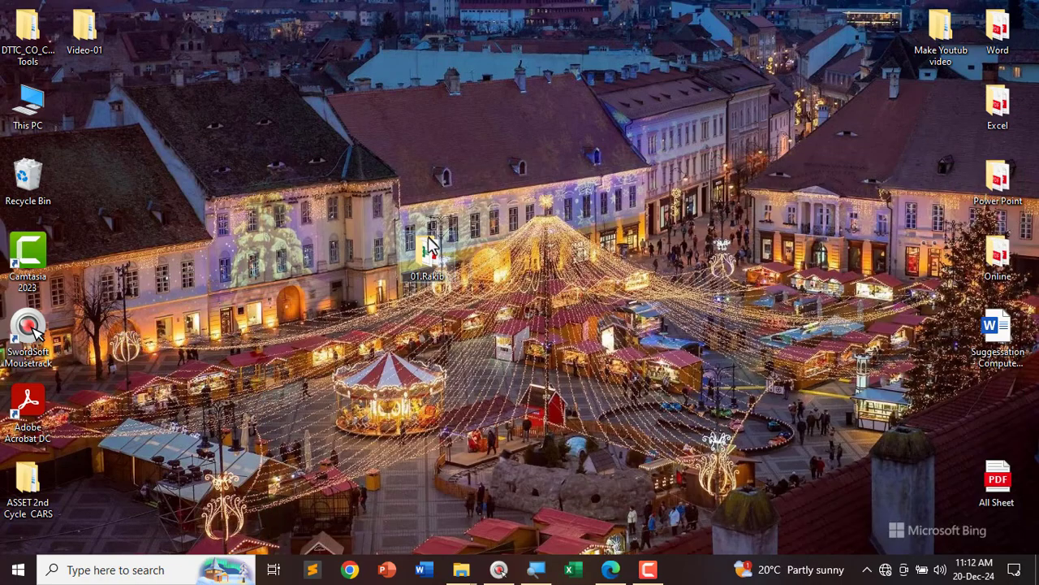
double_click(431, 244)
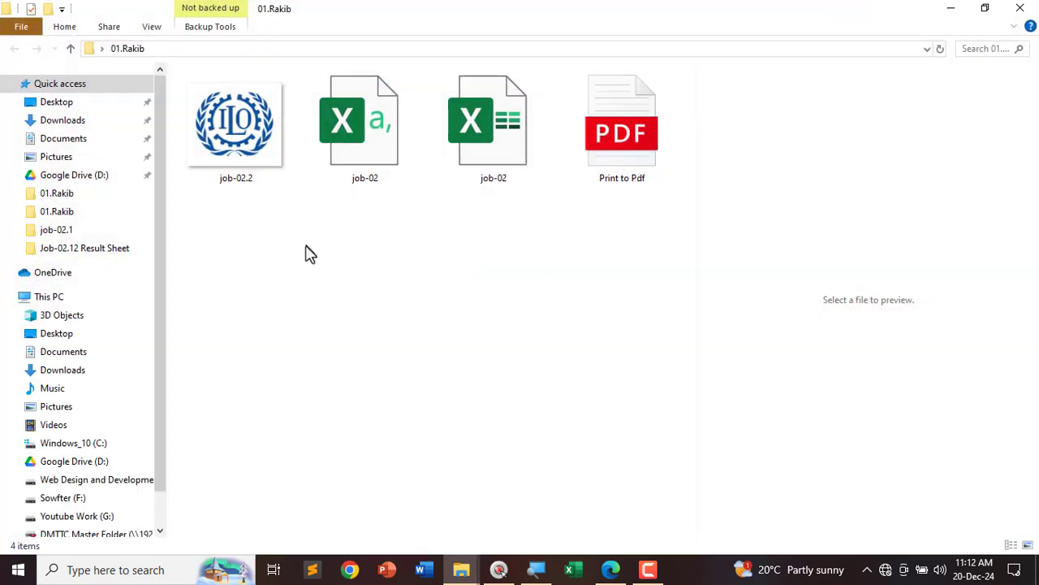
Step: Circle the job-02 CSV, job-02 workbook and Print to Pdf files in the folder
click(234, 162)
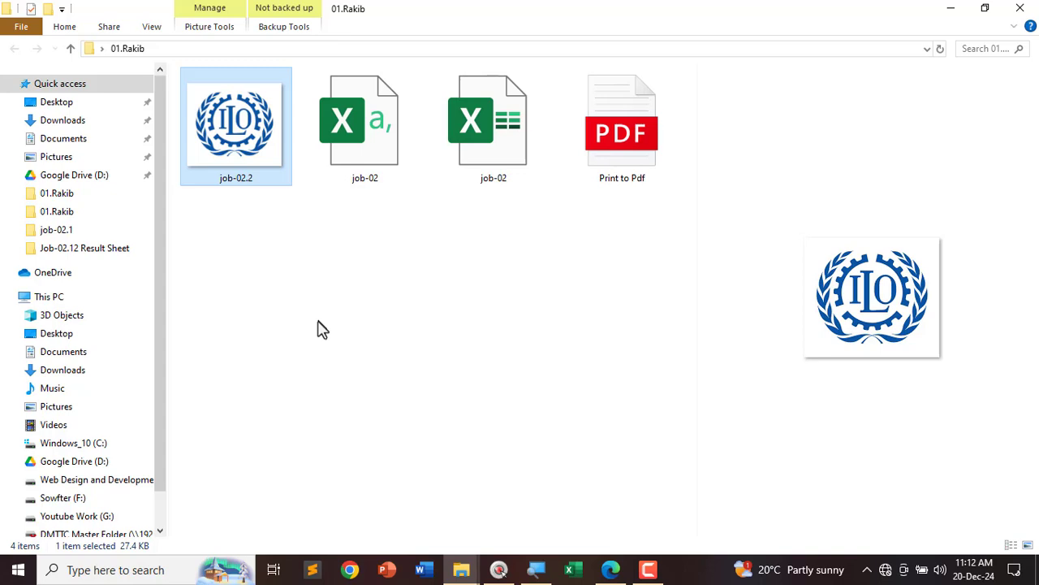
key(ctrl+shift+d)
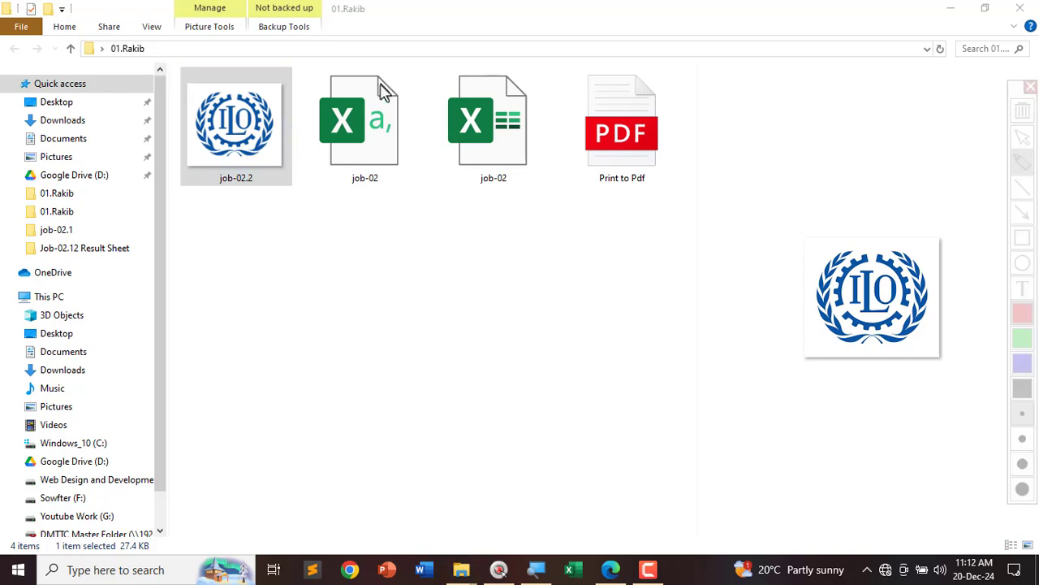
drag(331, 122, 388, 47)
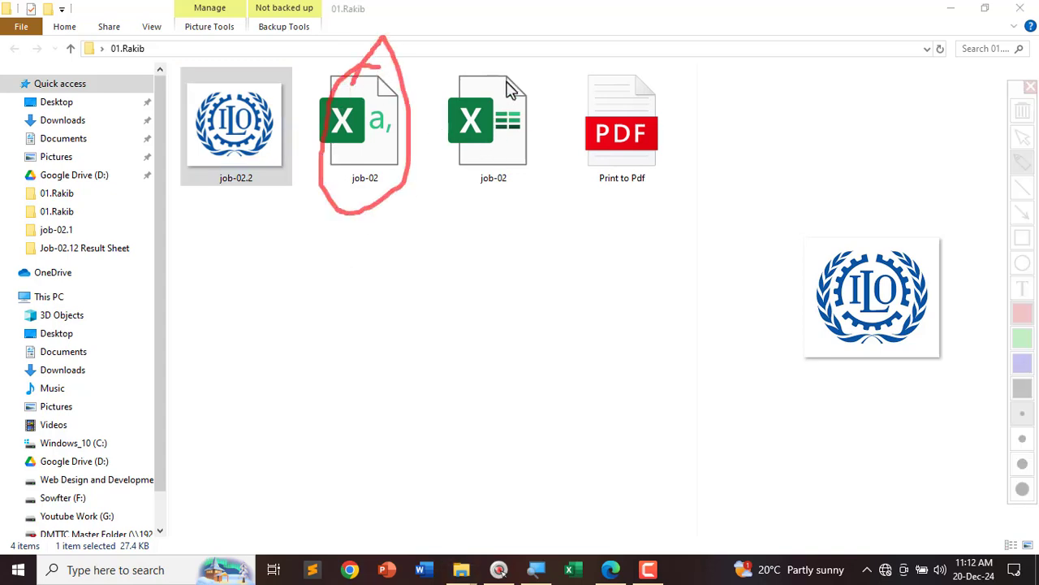
mouse_move(471, 75)
mouse_down()
mouse_move(464, 214)
mouse_move(516, 67)
mouse_up()
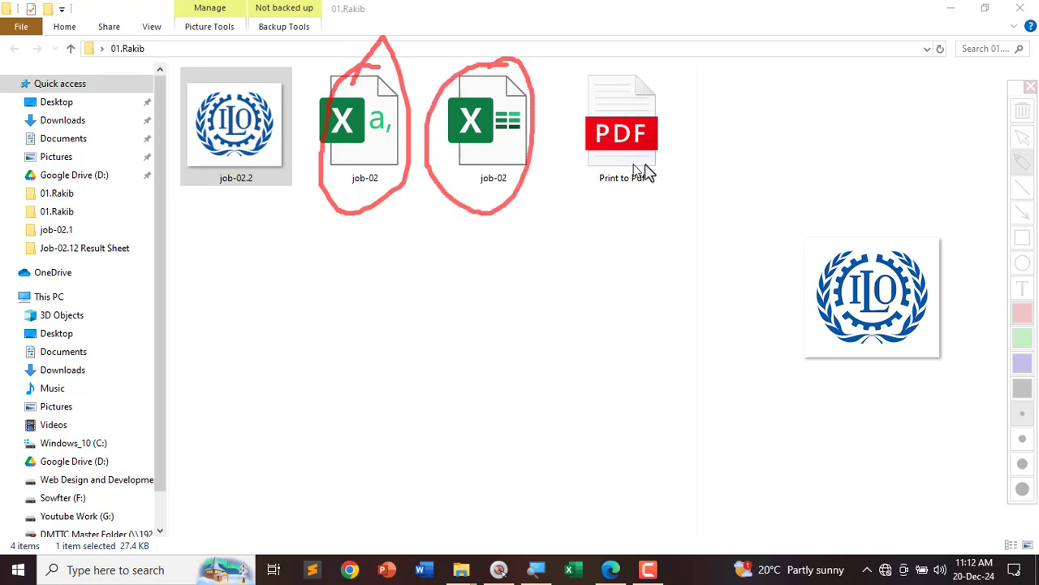
mouse_move(643, 57)
mouse_down()
mouse_move(594, 239)
mouse_move(580, 101)
mouse_up()
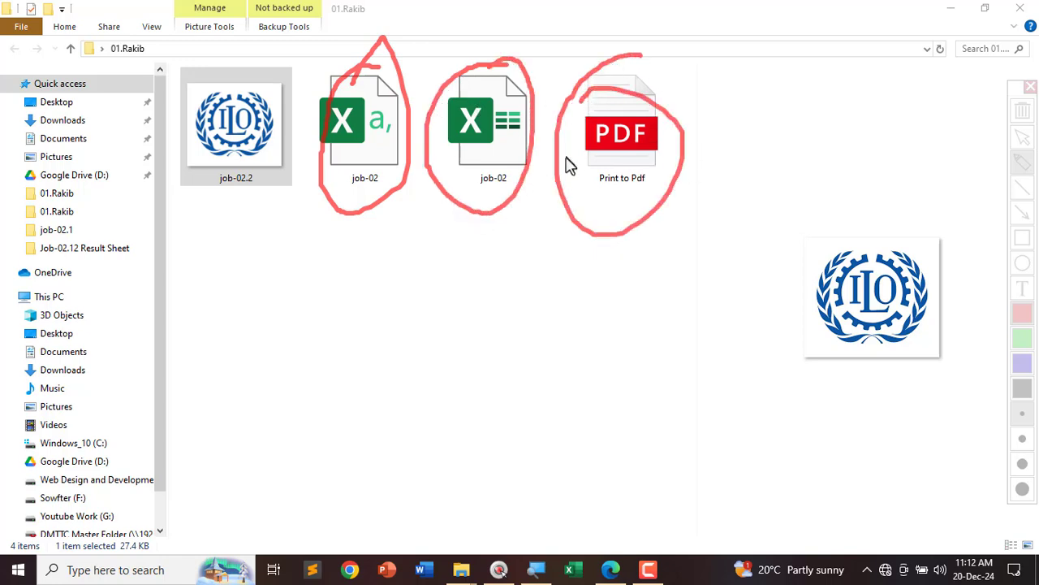
key(Escape)
Step: Open Print to Pdf in Edge and confirm the whole Salary Sheet fits one page
double_click(608, 139)
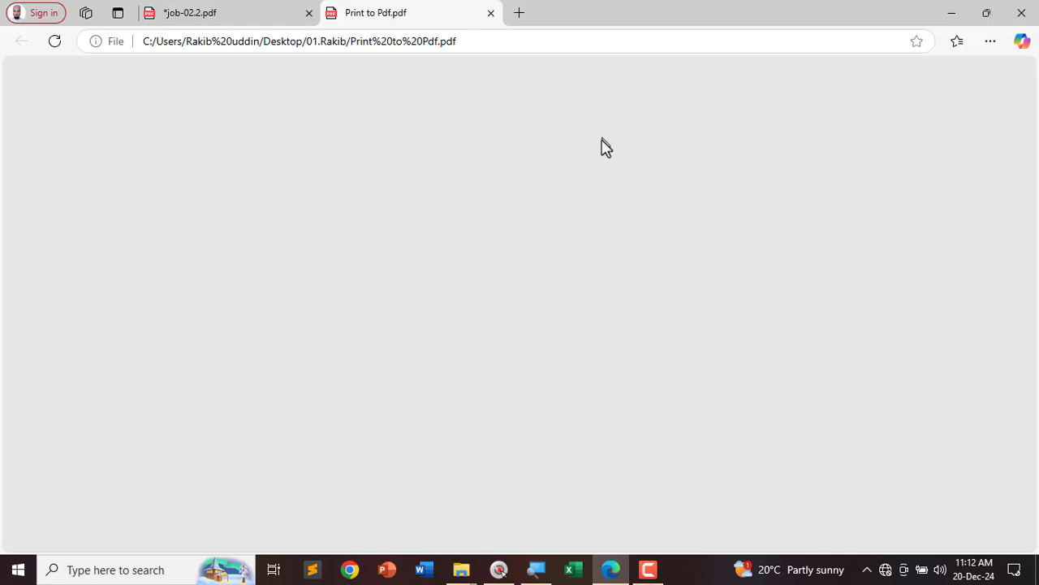
scroll(487, 223, up, 5)
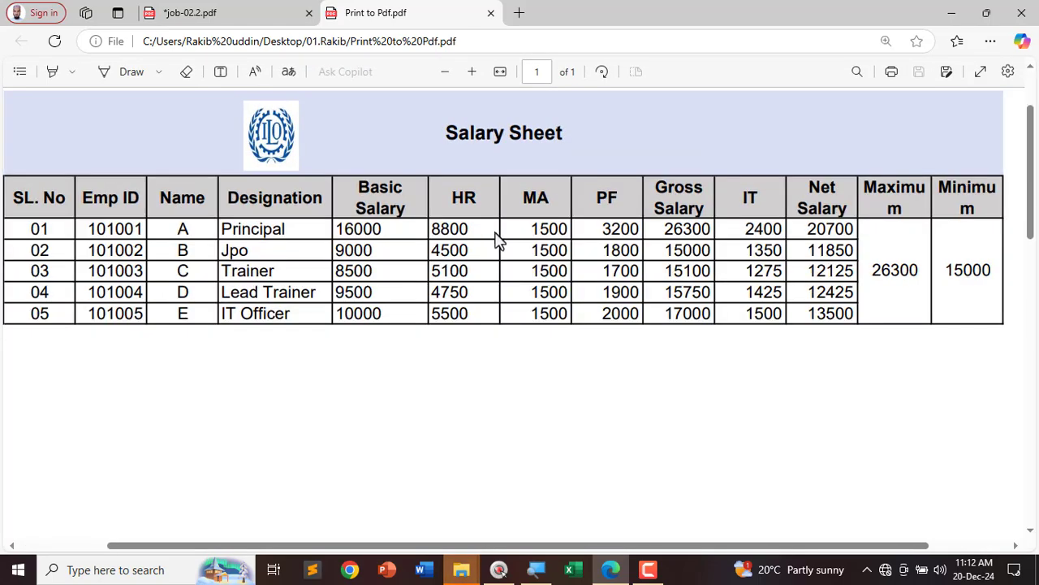
scroll(497, 240, down, 3)
scroll(511, 243, up, 2)
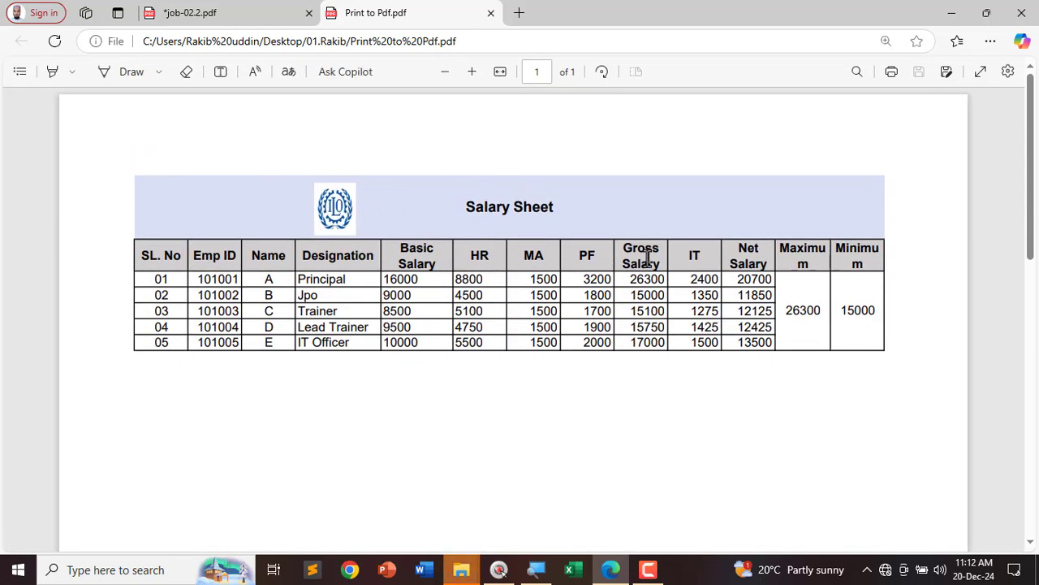
mouse_move(888, 206)
mouse_down()
mouse_move(726, 183)
mouse_move(86, 191)
mouse_move(222, 470)
mouse_move(947, 274)
mouse_move(890, 175)
mouse_up()
Step: Close Edge choosing Leave, then select the job-02 Excel workbook
click(1022, 12)
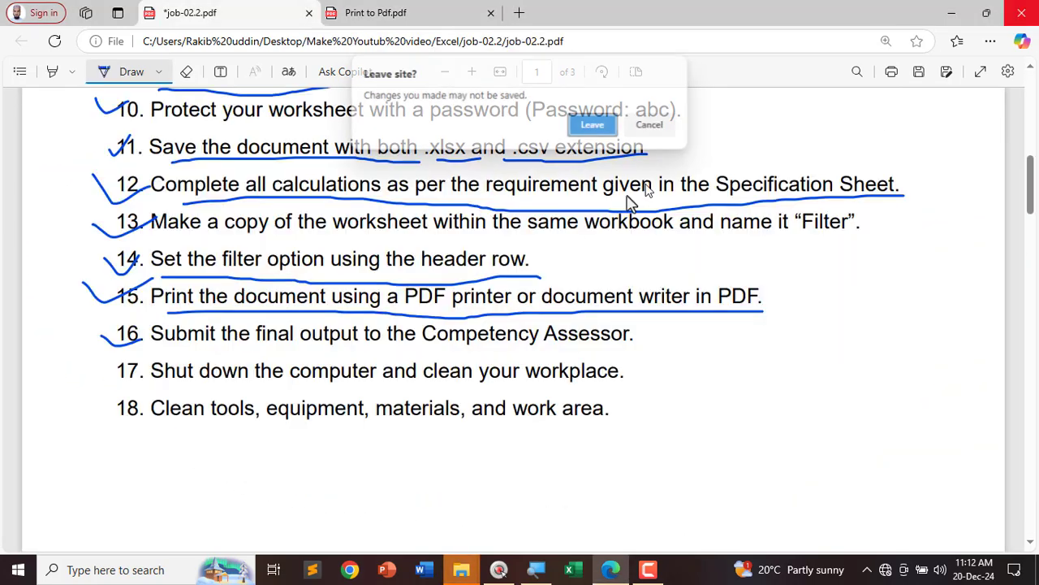
click(592, 124)
click(495, 158)
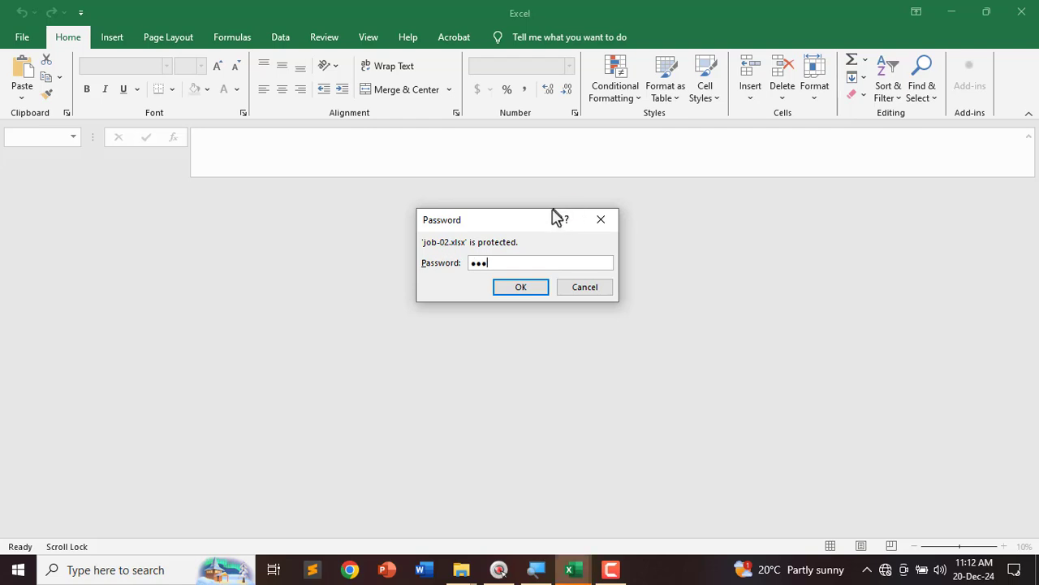
Step: Unlock job-02 with its password, then close the workbook and Excel
click(530, 293)
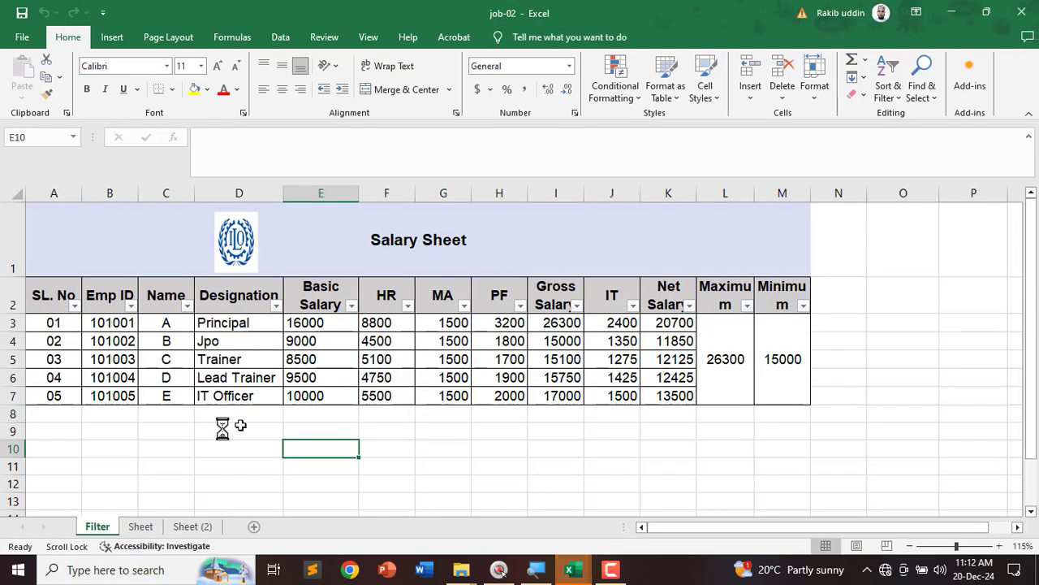
click(1036, 13)
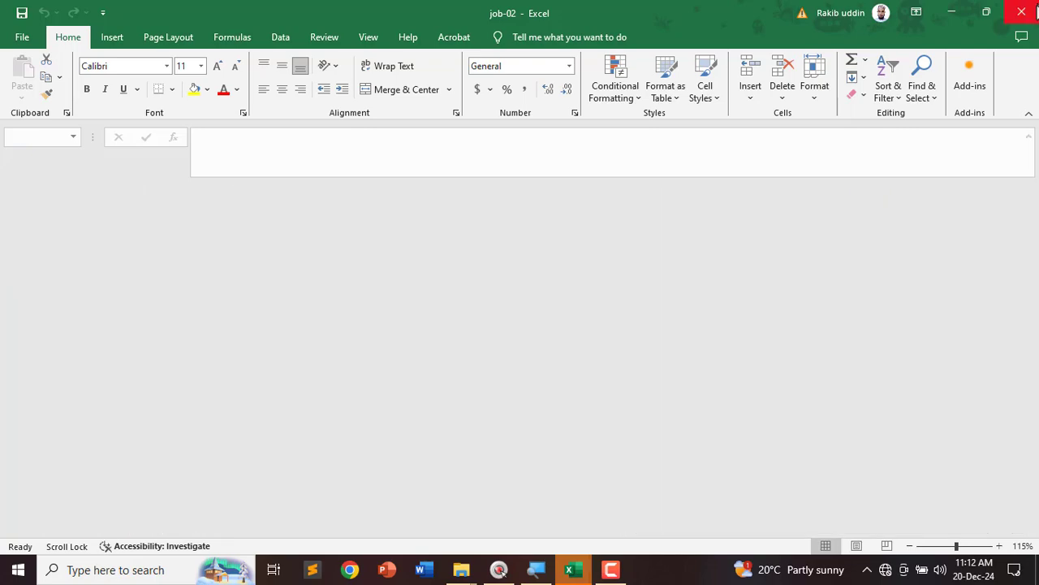
click(1036, 11)
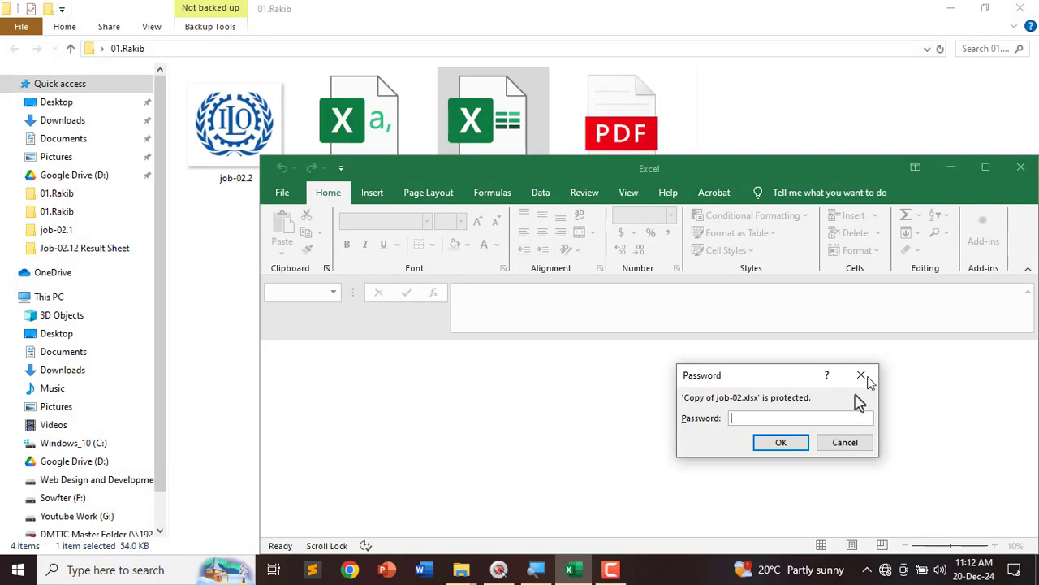
Step: Cancel the copy's password prompt, close File Explorer, and dismiss the 01.Rakib context menu
click(848, 445)
click(1022, 12)
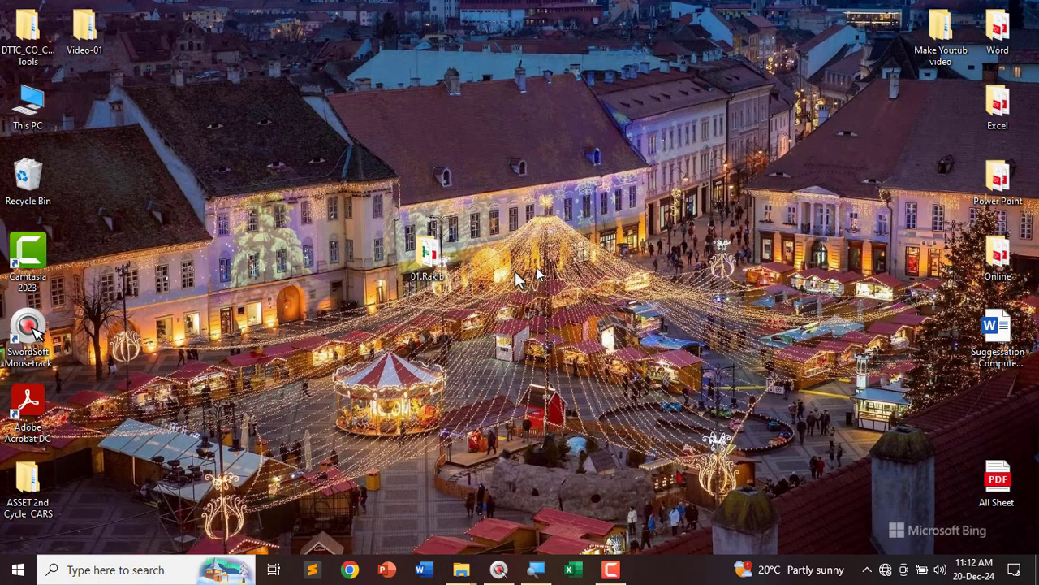
right_click(430, 258)
click(848, 284)
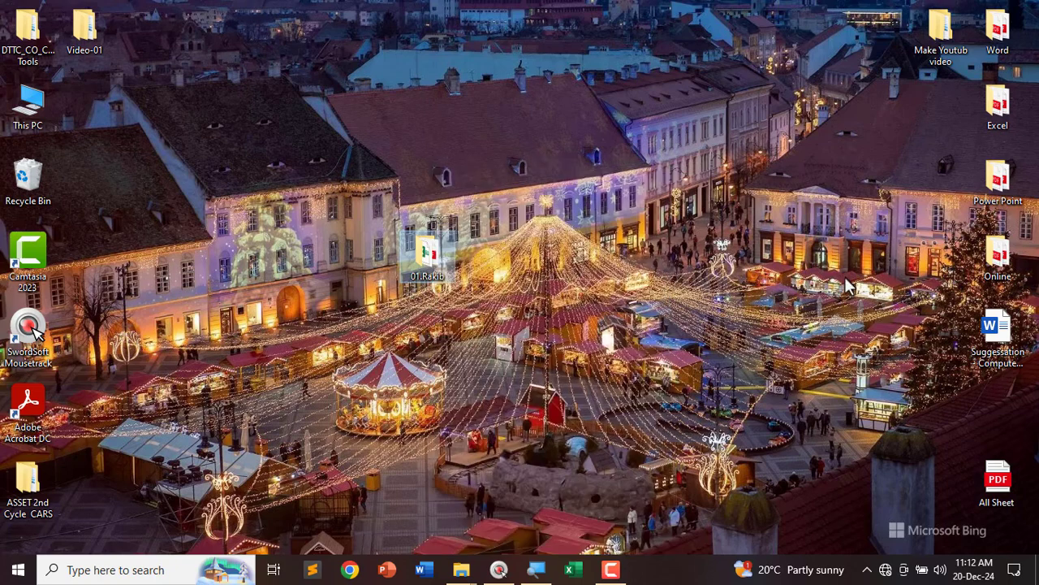